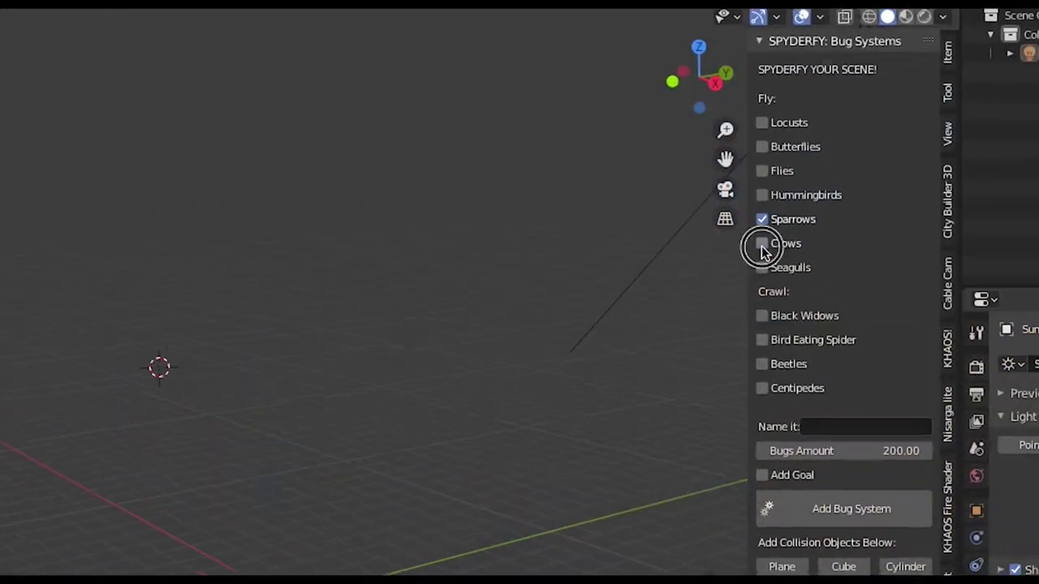
Include crows and seagulls alongside the sparrows in the bug system and name it Flock
left_click(763, 243)
left_click(768, 302)
left_click(880, 545)
type("Flock")
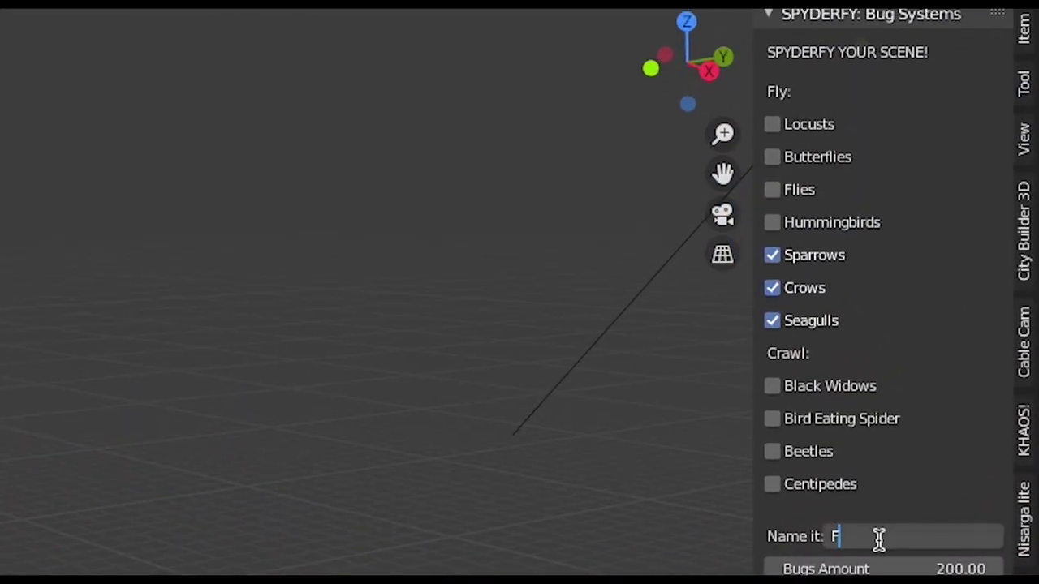
Add the bug system with a goal and a bugs amount of 120
left_click(776, 456)
left_click(858, 396)
type("120")
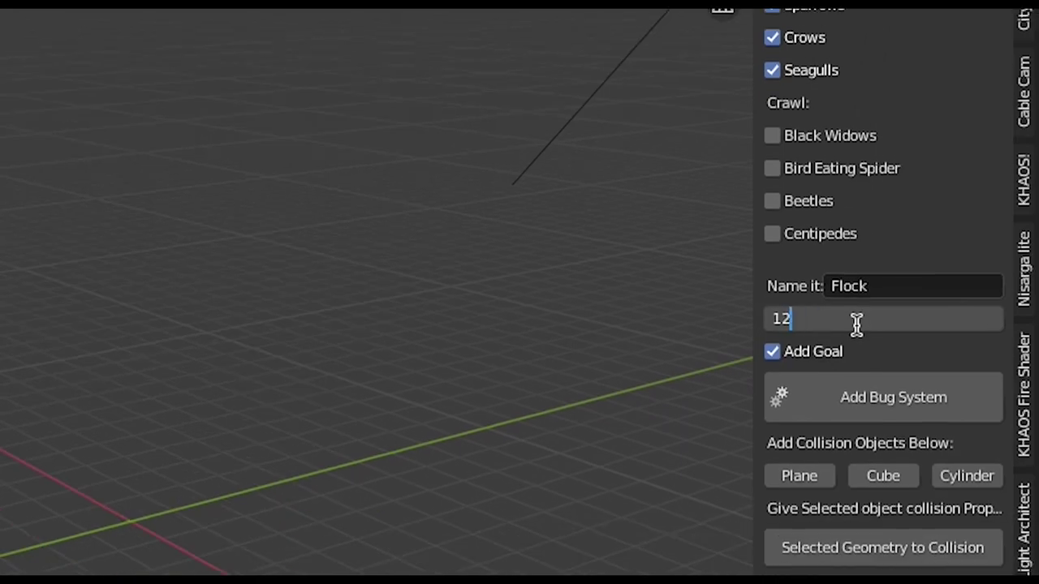
key("Return")
left_click(856, 474)
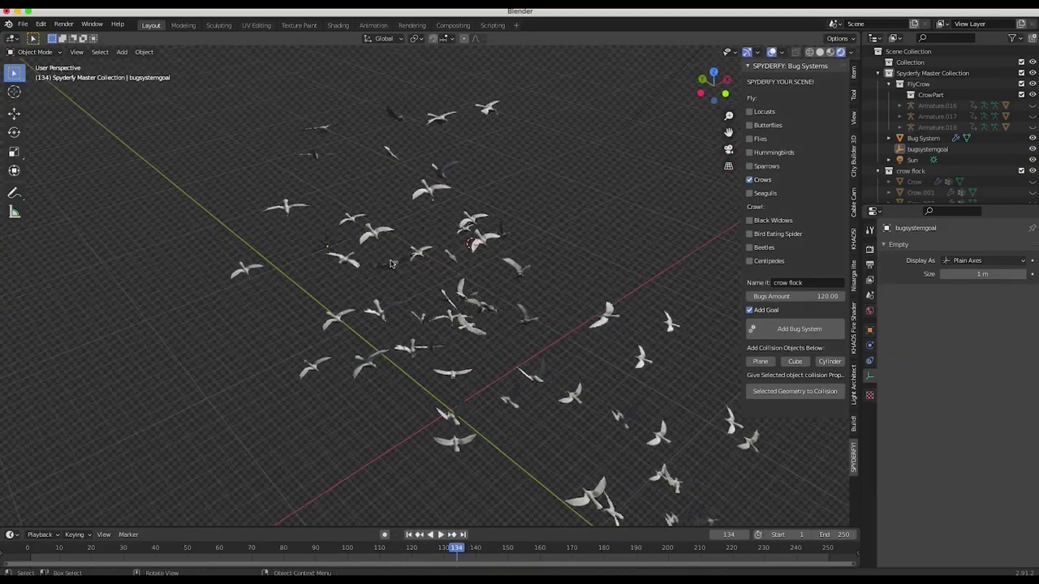
middle_click_drag(390, 324, 410, 309)
scroll(410, 309, "up", 5)
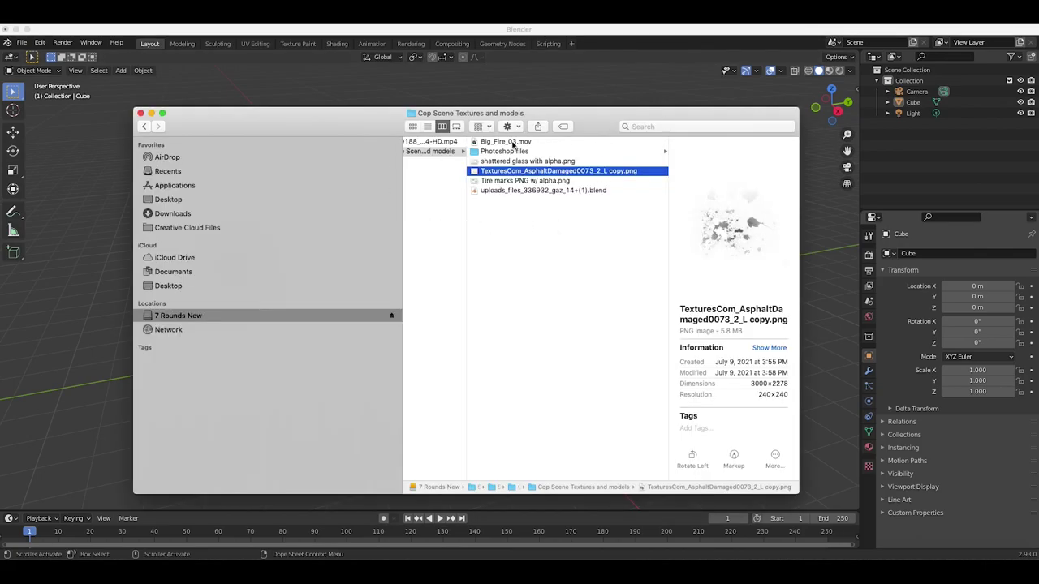
Open the shattered glass with alpha.png texture from Finder, examine the whole image and close it
scroll(424, 181, "left", 3)
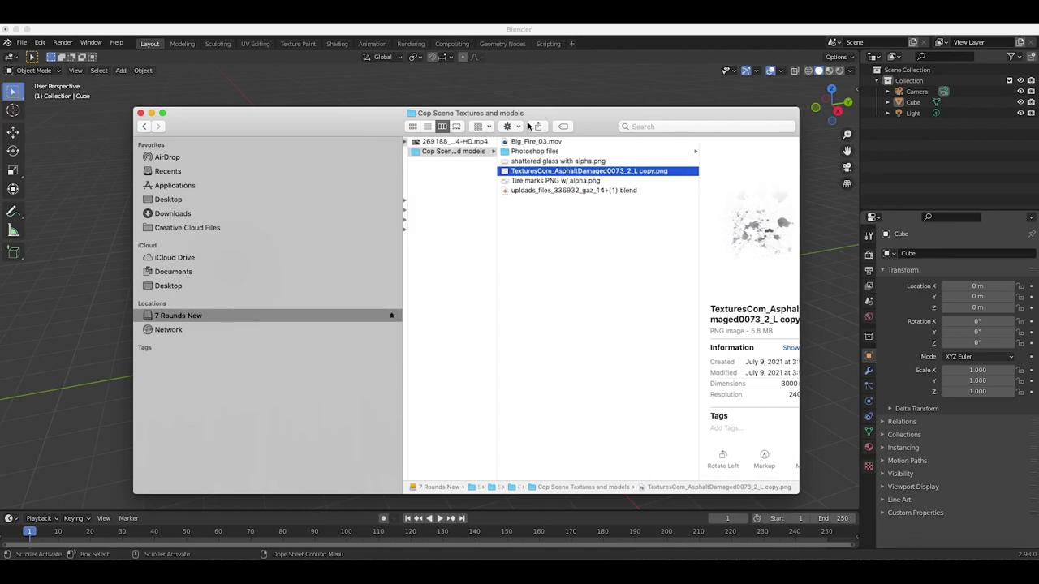
key("Up")
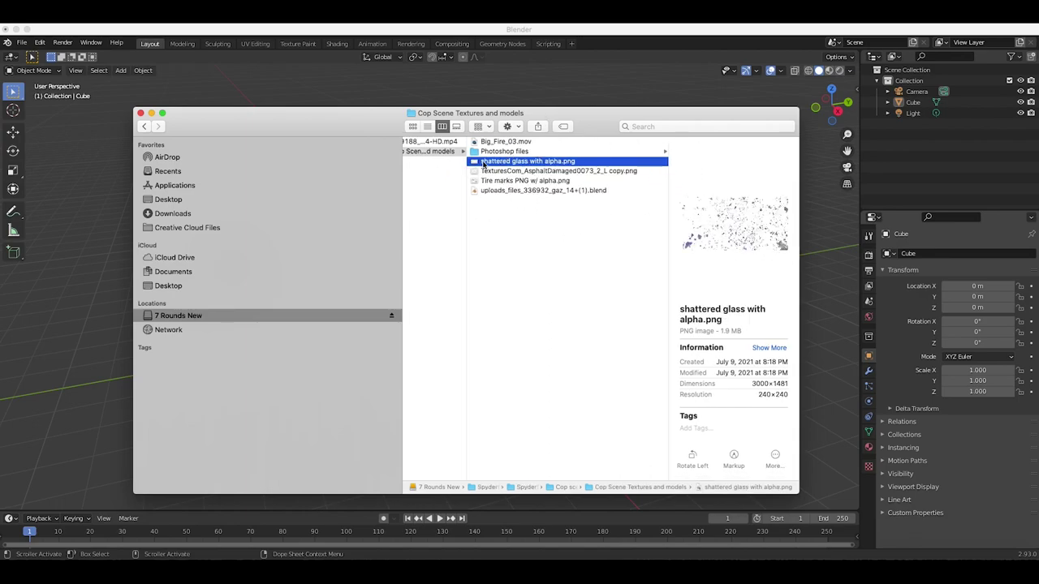
double_click(484, 163)
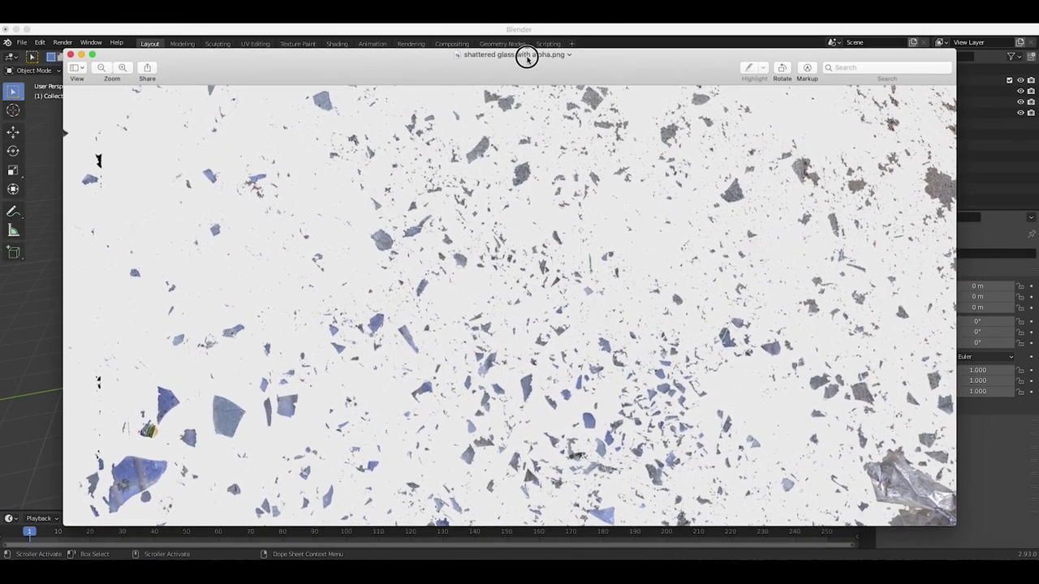
scroll(492, 292, "down", 4)
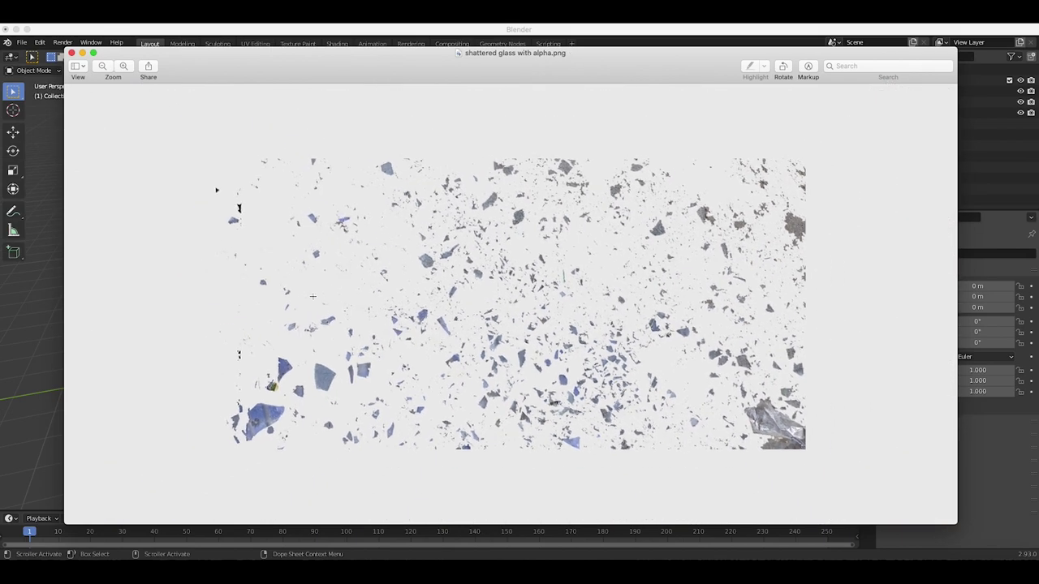
left_click(71, 52)
View TexturesCom_AsphaltDamaged0073_2_L copy.png and compare its preview with the shattered glass PNG
left_click(496, 171)
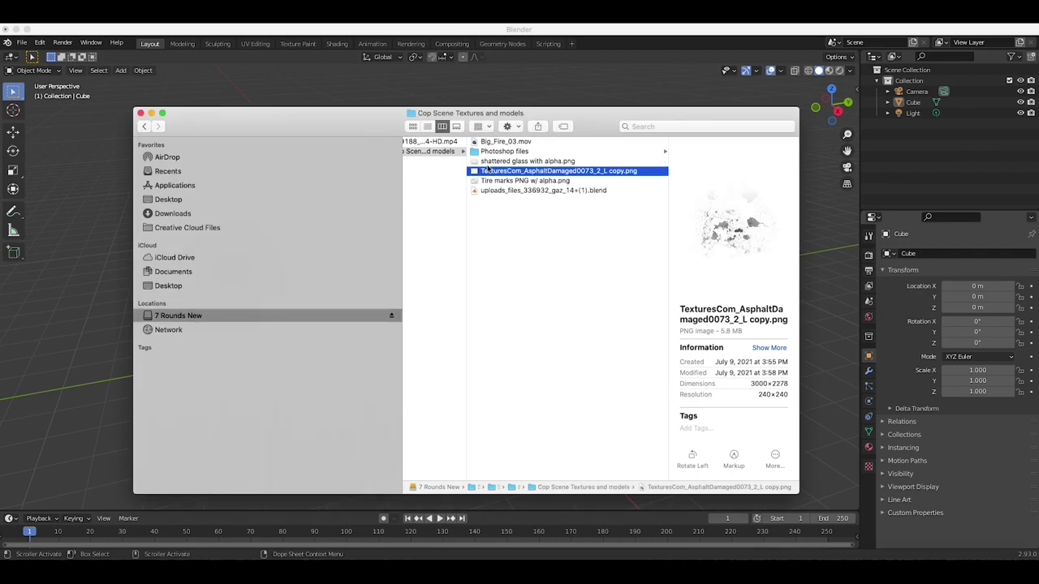
double_click(495, 171)
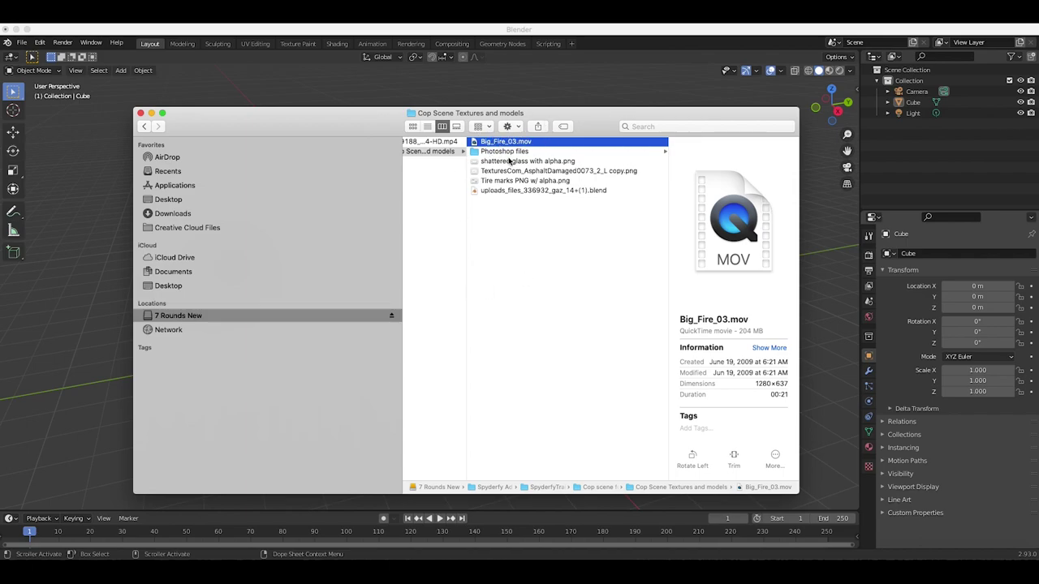
left_click(508, 161)
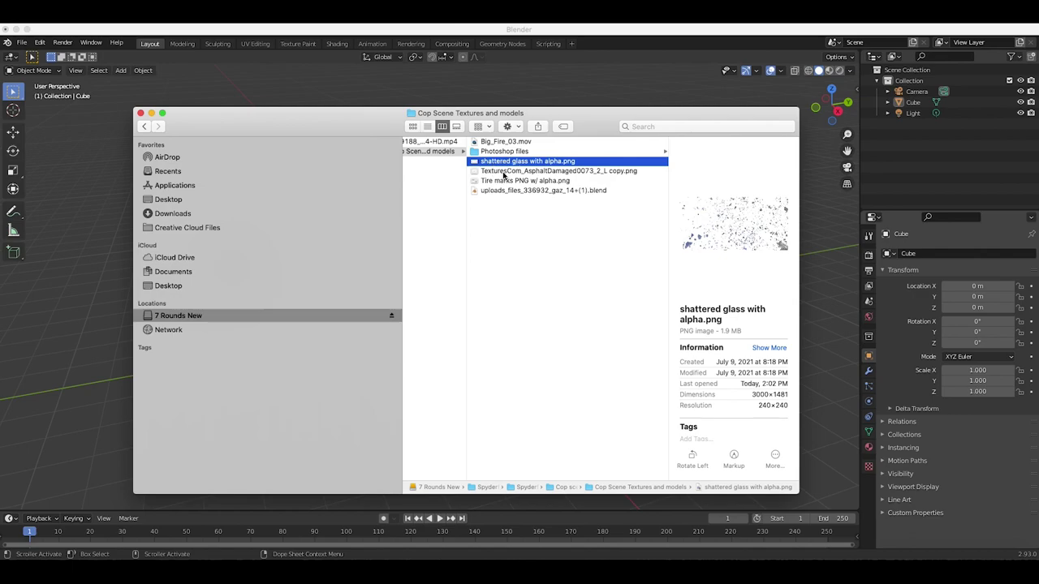
left_click(504, 172)
left_click(500, 162)
left_click(497, 172)
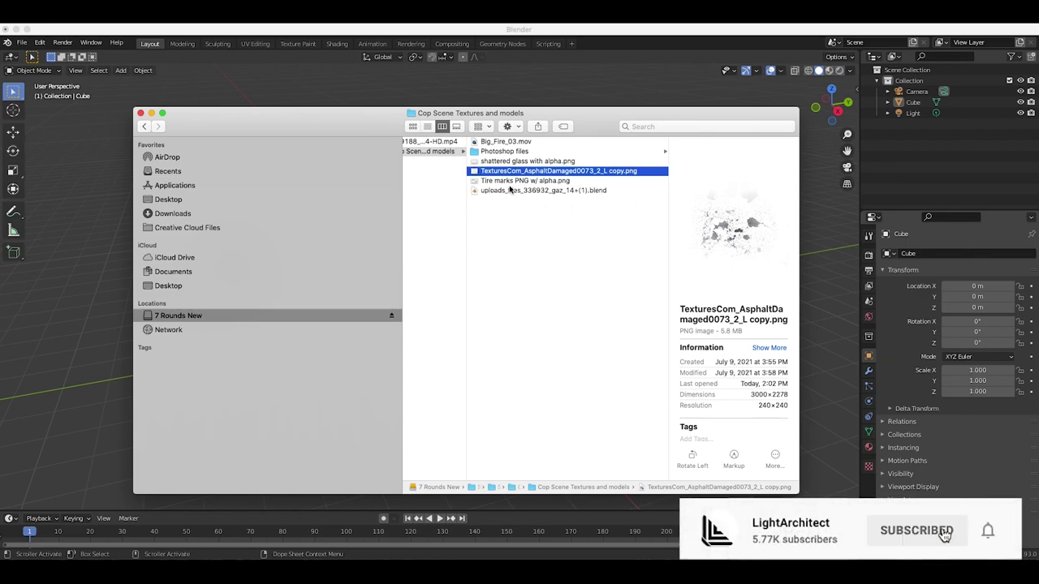
scroll(514, 214, "left", 3)
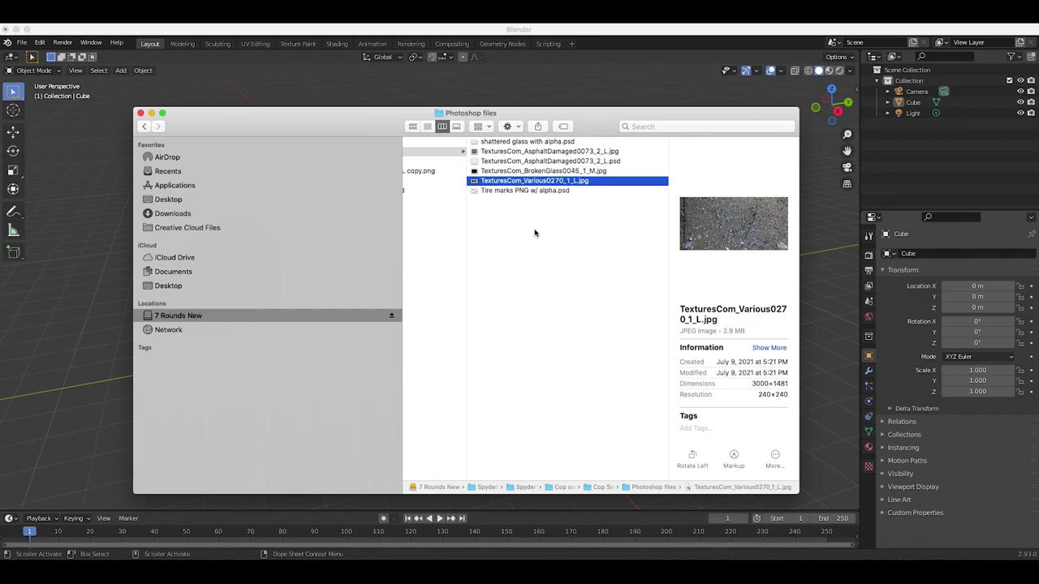
Open TexturesCom_Various0270_1_L.jpg from the Photoshop files folder in Adobe Photoshop 2021
right_click(487, 181)
mouse_move(528, 198)
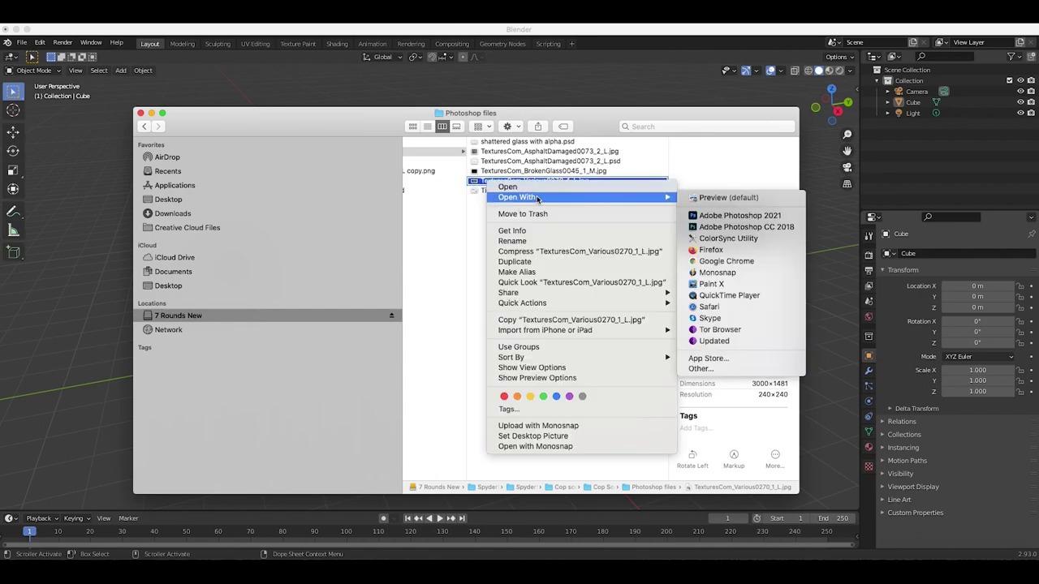
left_click(710, 148)
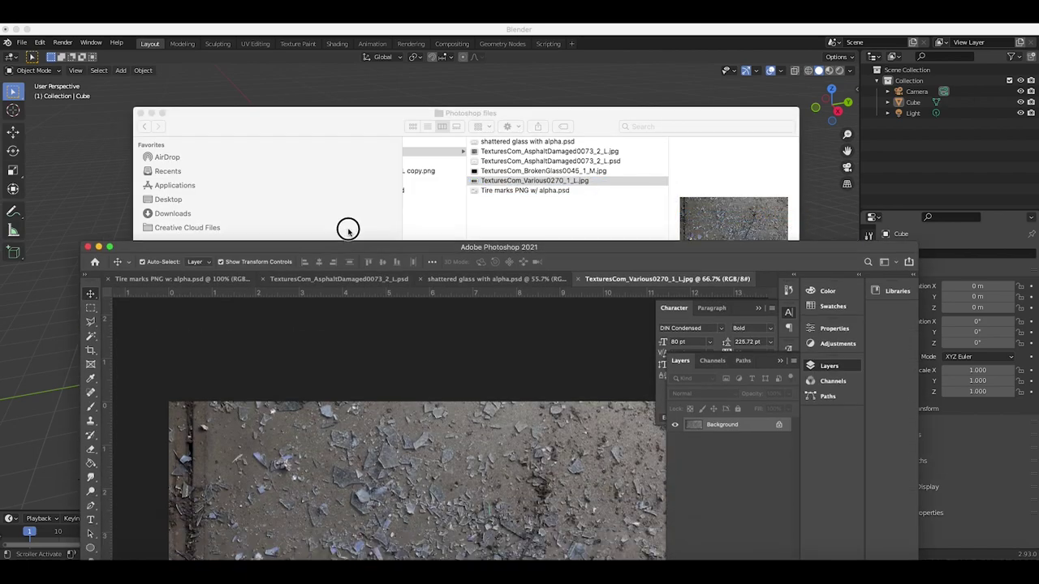
Bring the whole image into view and select the ground around the glass shards with the Magic Wand
left_click_drag(347, 228, 343, 26)
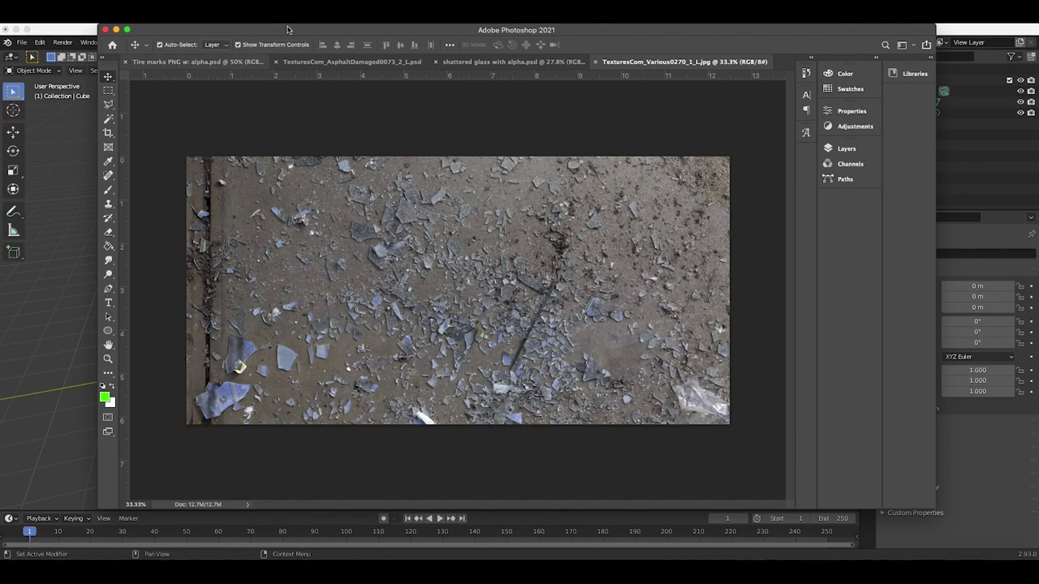
left_click(109, 120)
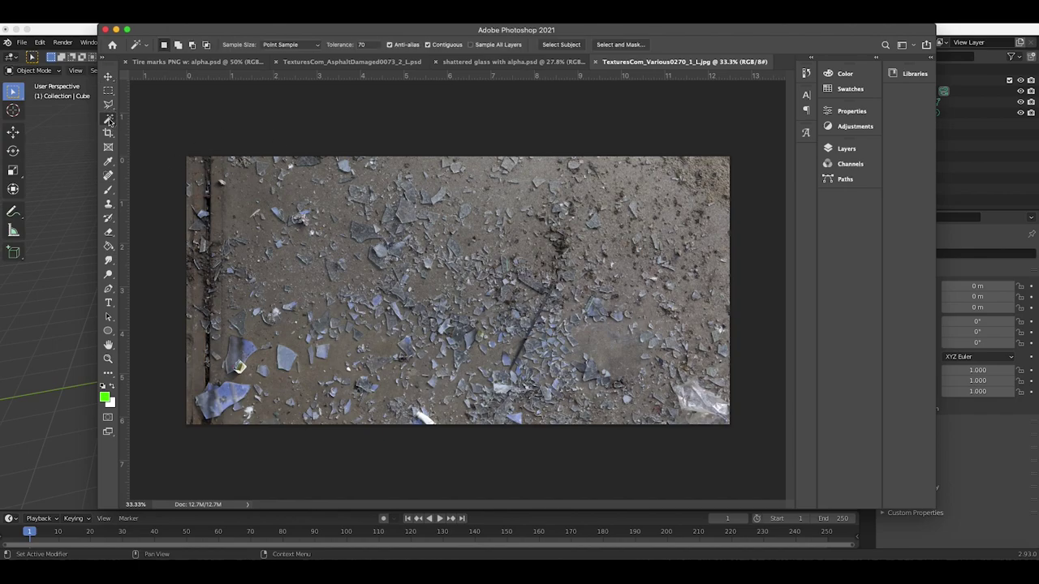
left_click(241, 209)
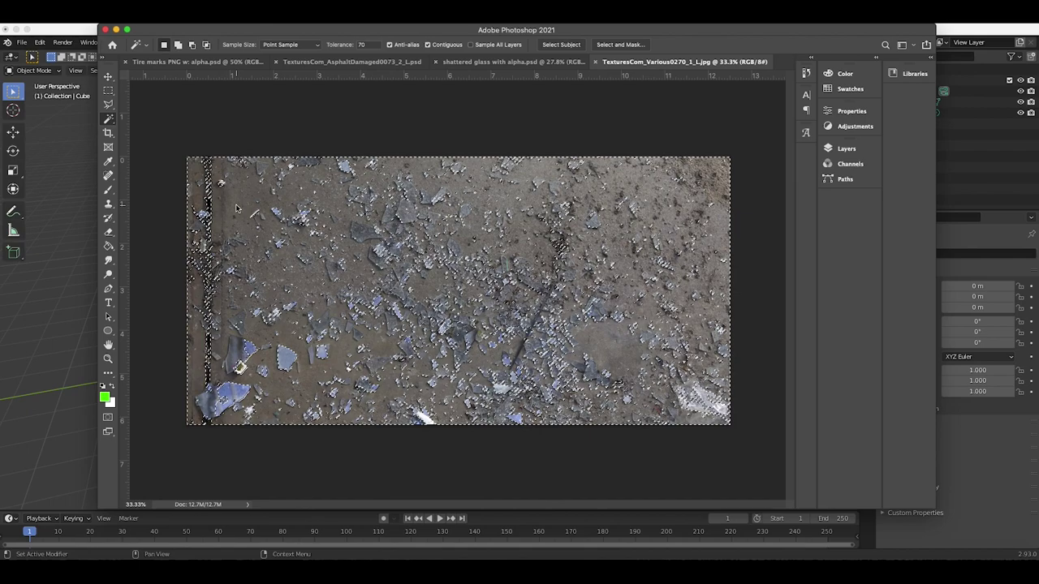
Duplicate the Background layer as Background copy and delete the original Background layer
left_click(847, 148)
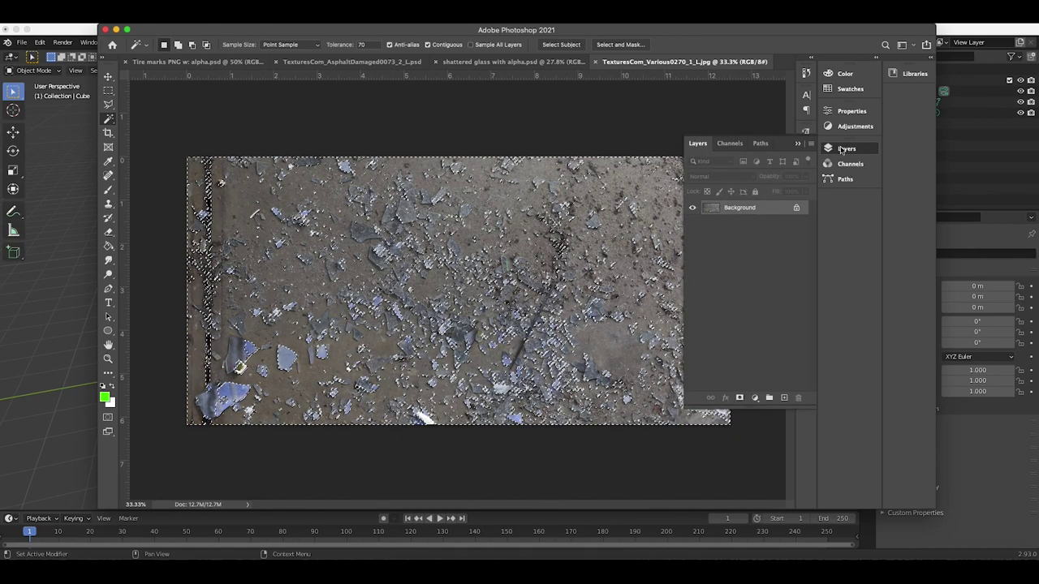
right_click(737, 211)
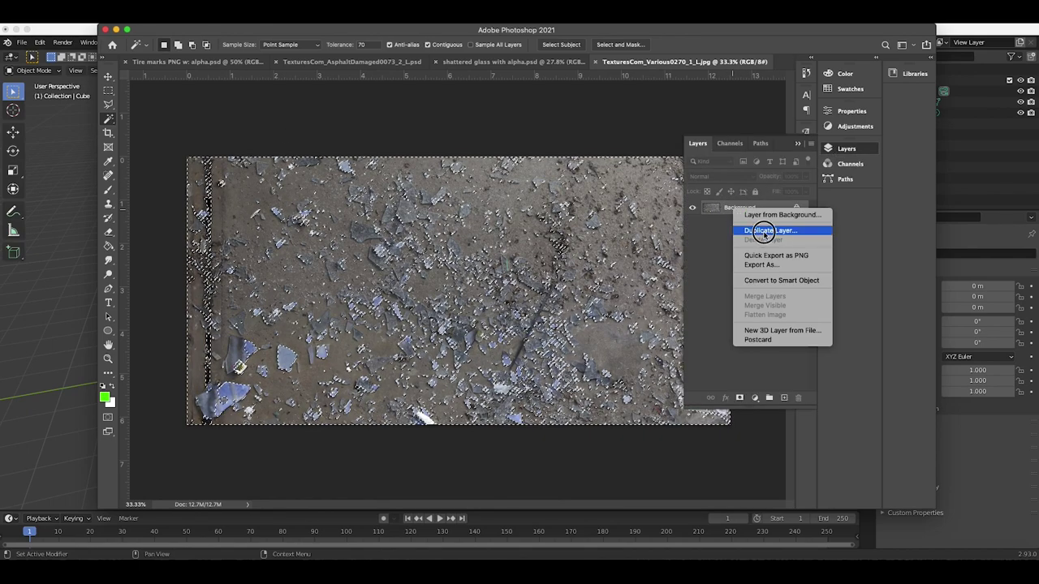
left_click(767, 231)
left_click(600, 250)
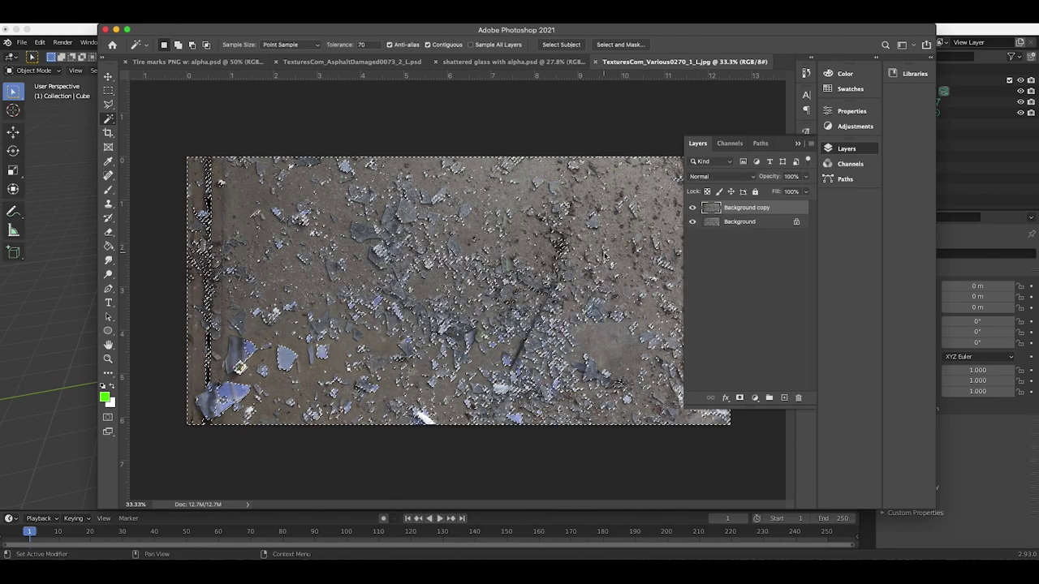
right_click(742, 224)
left_click(764, 259)
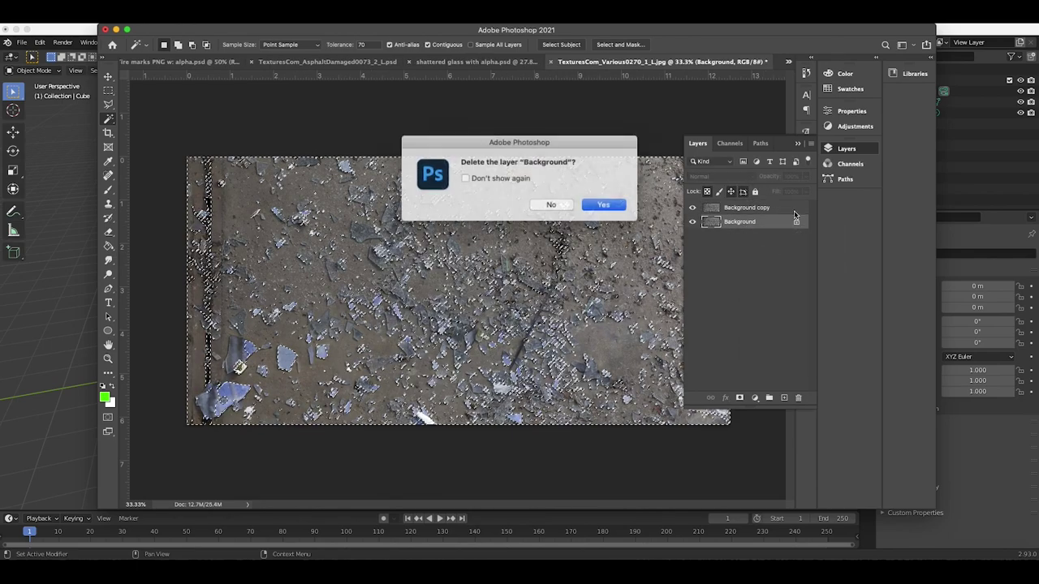
left_click(598, 204)
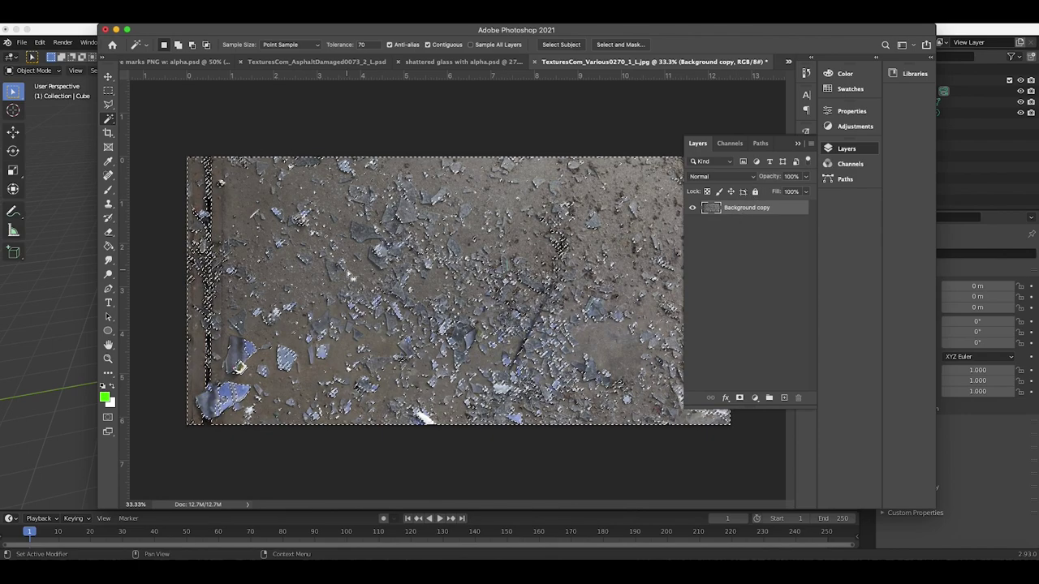
Delete the selected ground from the Background copy layer and inspect the remaining glass shards up close
key("Delete")
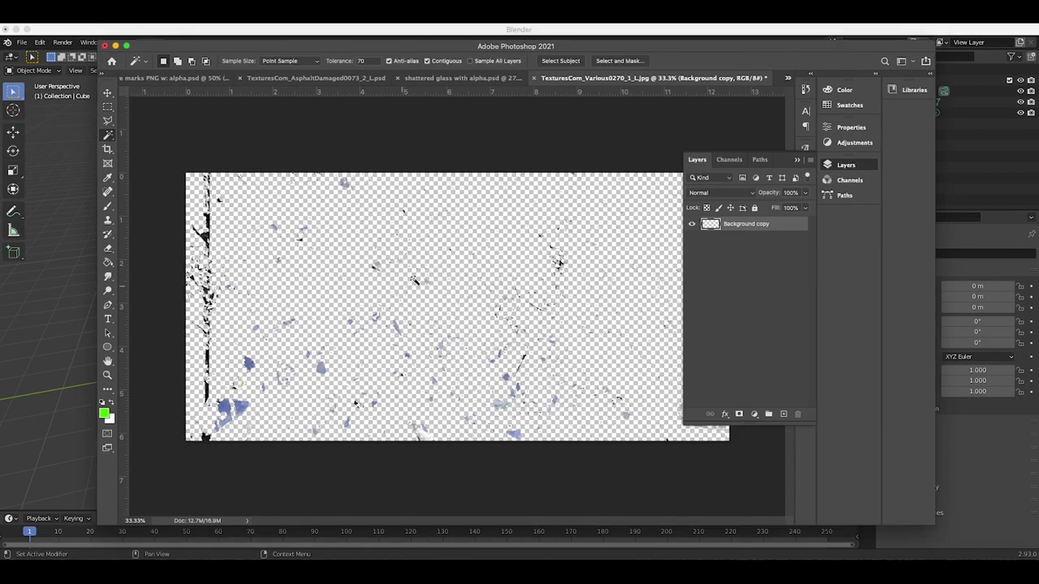
scroll(438, 270, "up", 8, "alt")
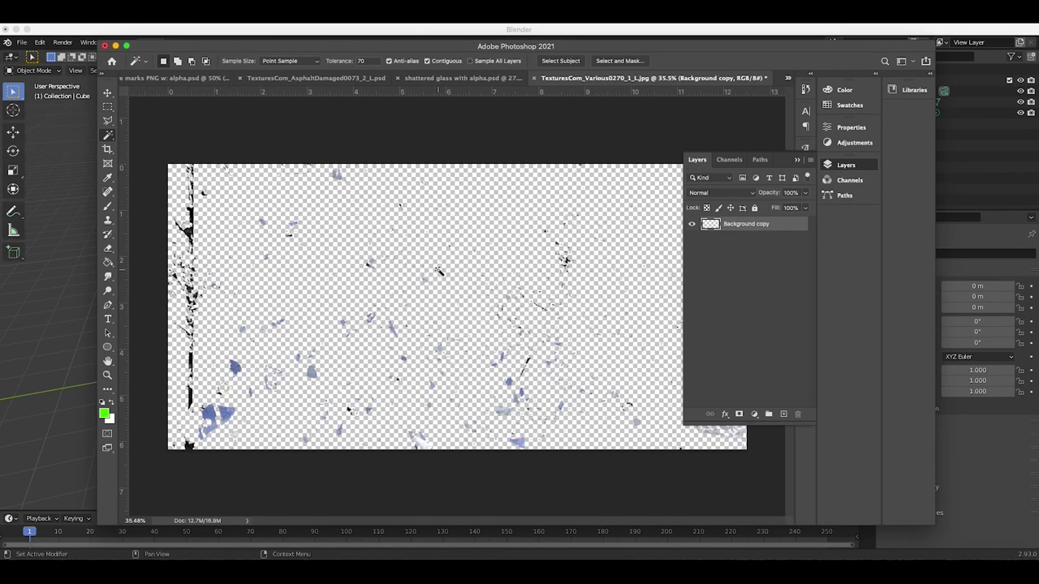
scroll(388, 294, "right", 5)
scroll(388, 294, "right", 1)
scroll(388, 294, "left", 8)
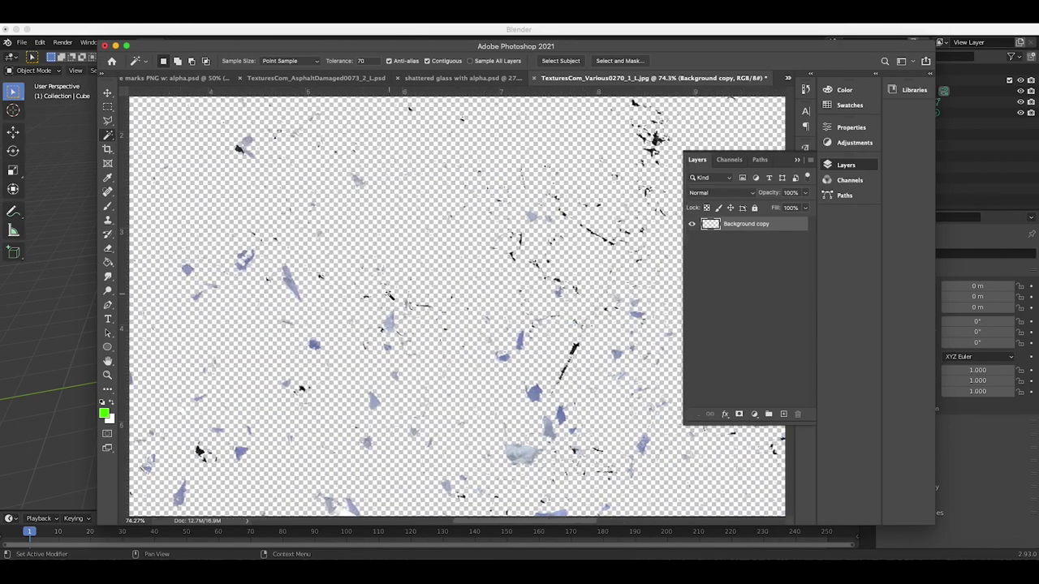
scroll(262, 294, "left", 3)
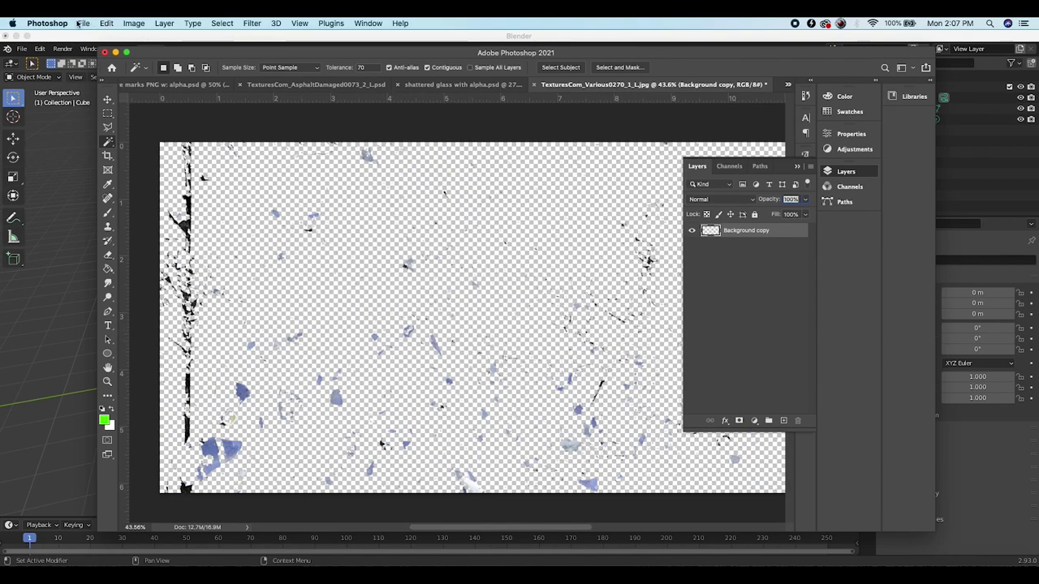
Begin saving the image on the computer in the Photoshop files folder, named Glass with alpha channel
left_click(81, 23)
left_click(93, 155)
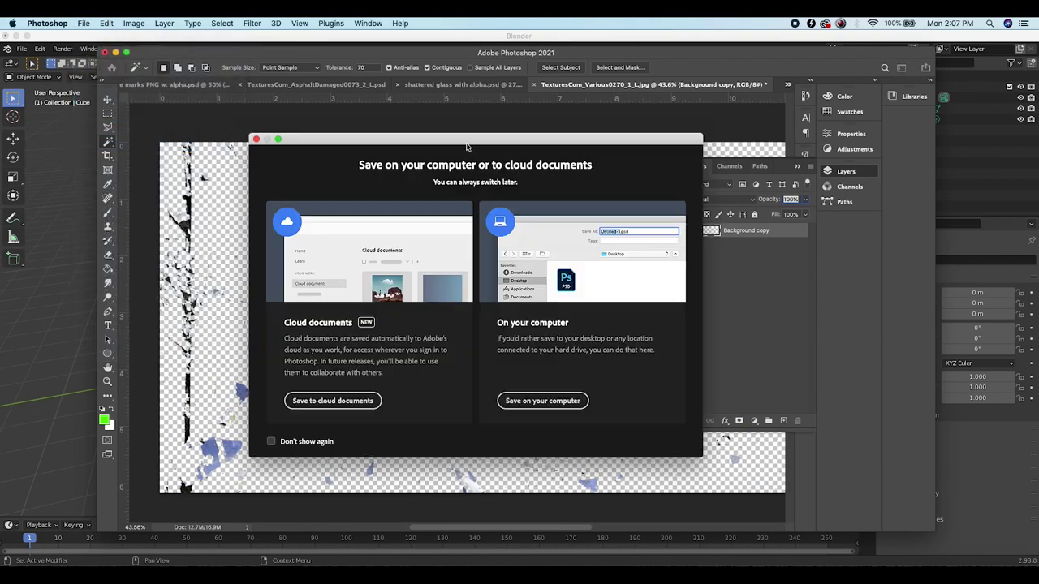
left_click(550, 401)
left_click(603, 144)
left_click(593, 146)
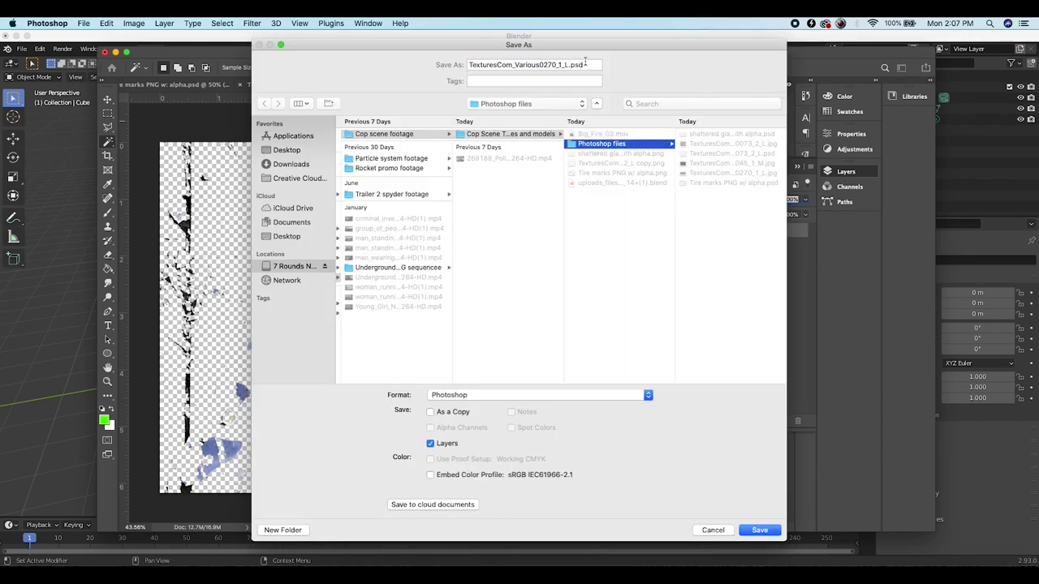
triple_click(512, 65)
type("Glass with alpha channel")
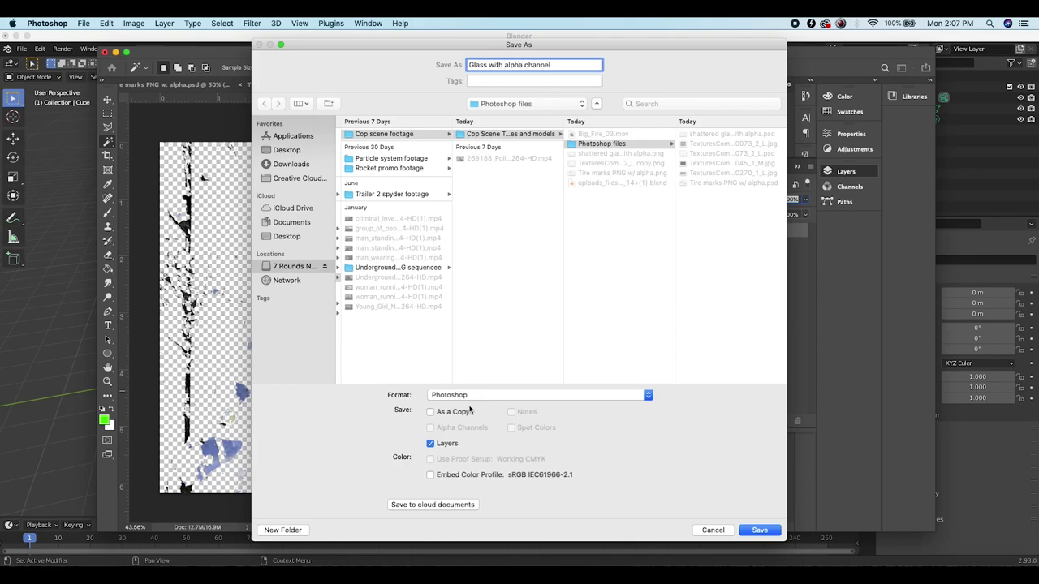
Choose PNG as the format and save the copy with the smallest file size option
left_click(443, 395)
left_click(440, 541)
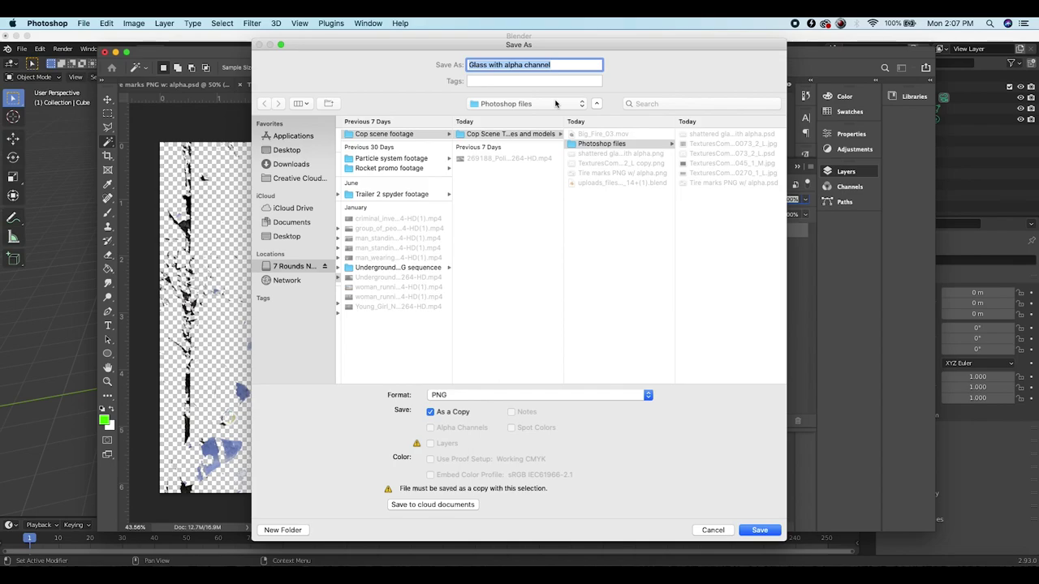
left_click(760, 530)
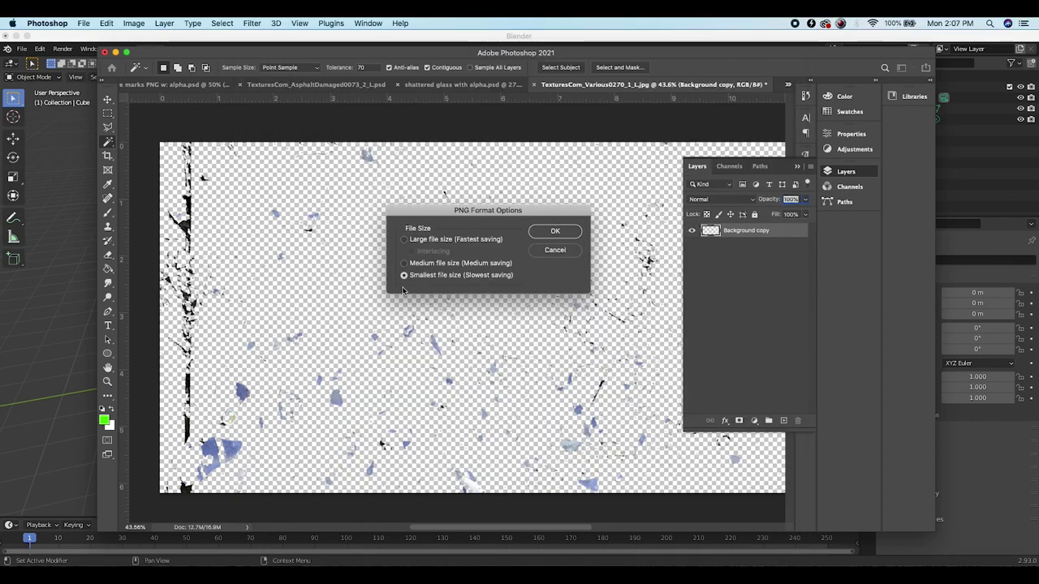
left_click(554, 232)
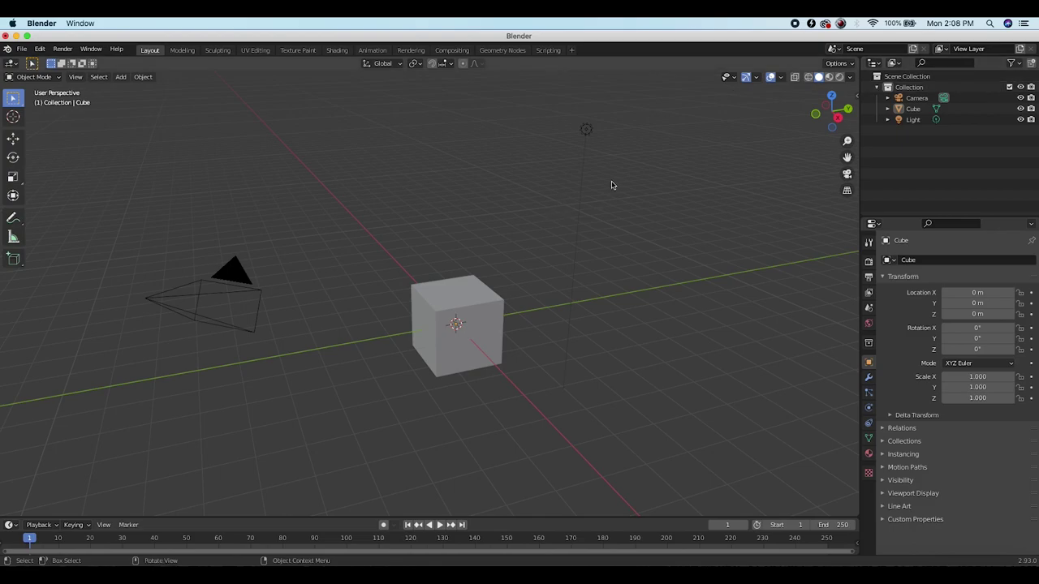
In Blender, delete the default camera, cube and light from the scene
left_click_drag(709, 94, 57, 532)
key("Delete")
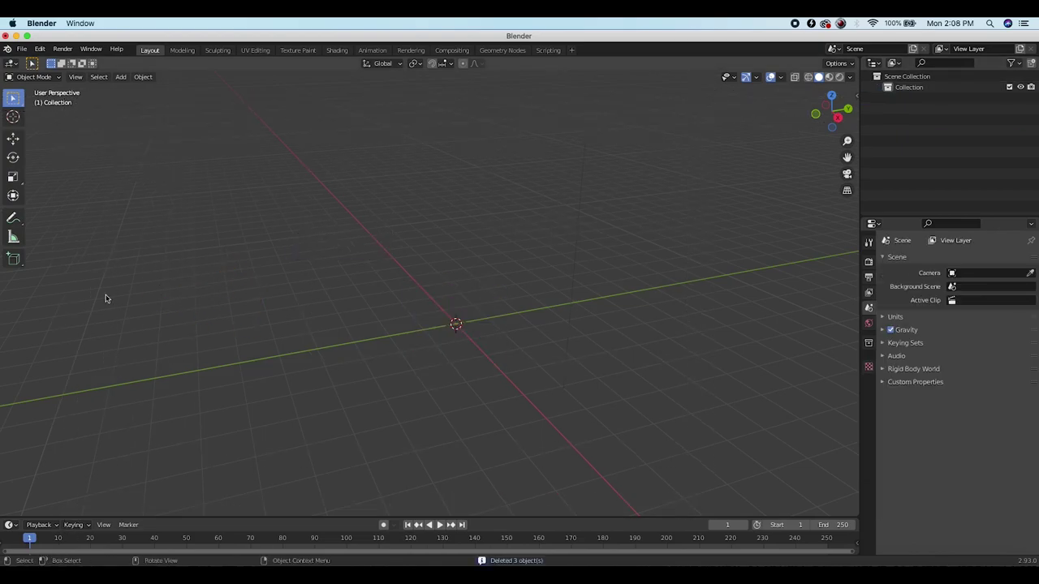
Set the scene's render engine to Cycles
left_click(869, 262)
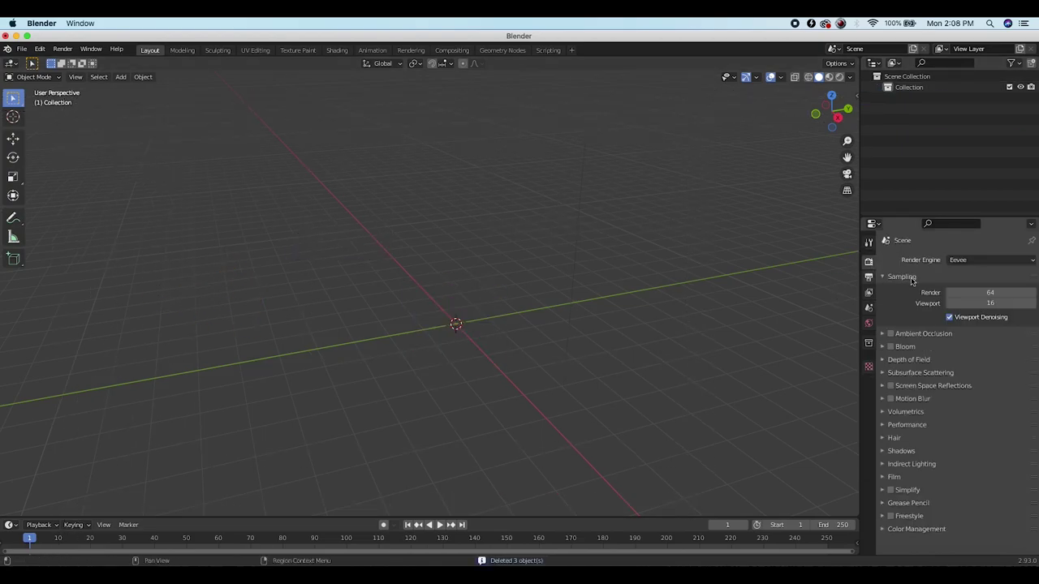
left_click(962, 260)
left_click(959, 298)
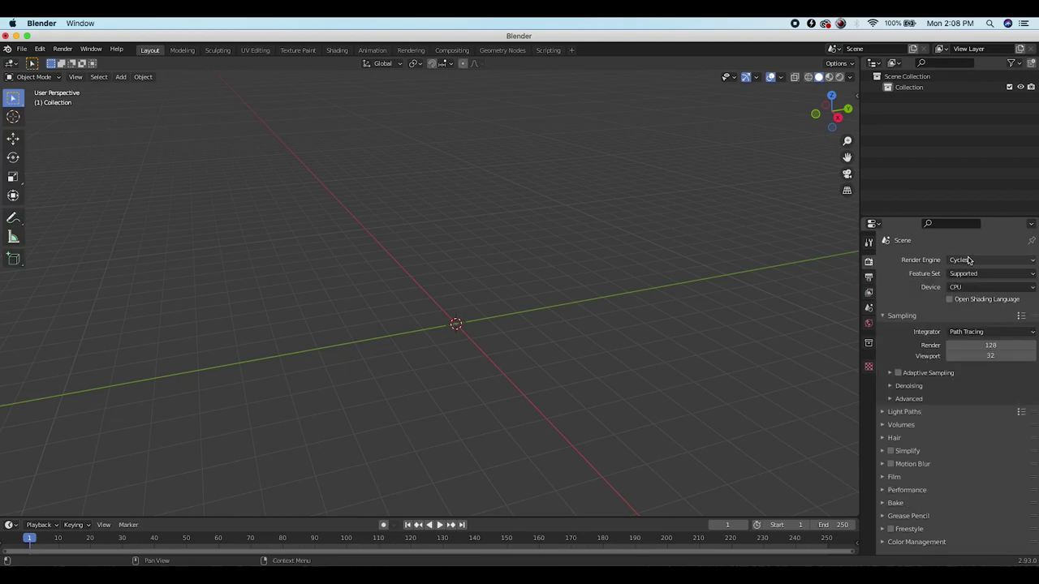
scroll(366, 285, "left", 2, "shift")
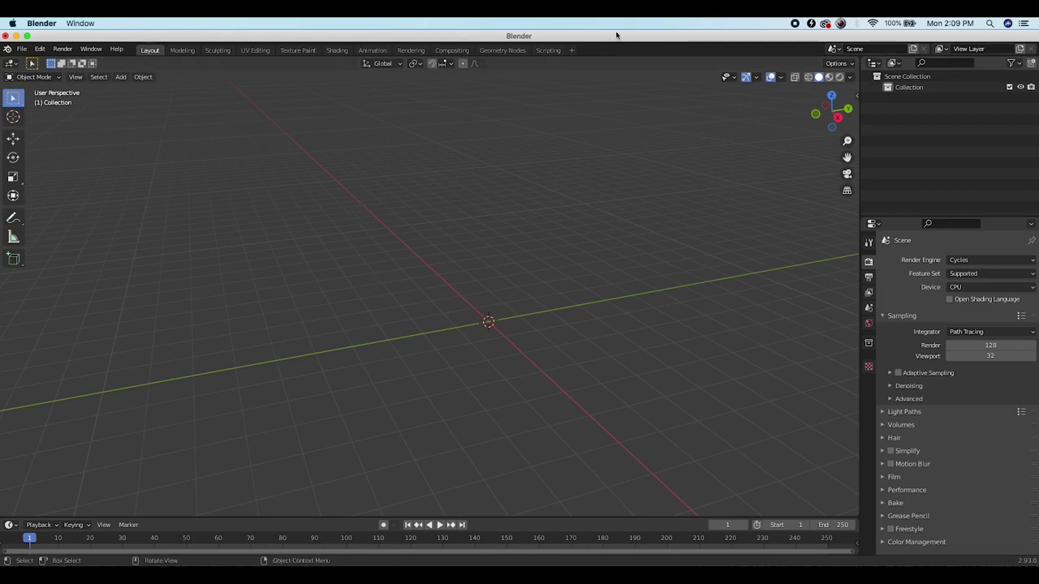
Add a VFX Motion Tracking workspace
left_click(573, 51)
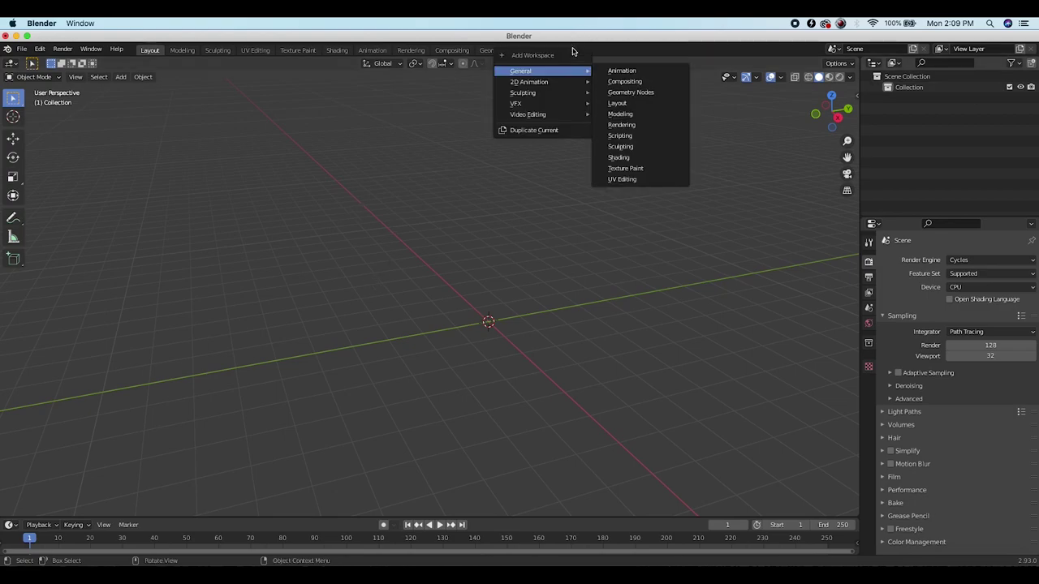
mouse_move(531, 115)
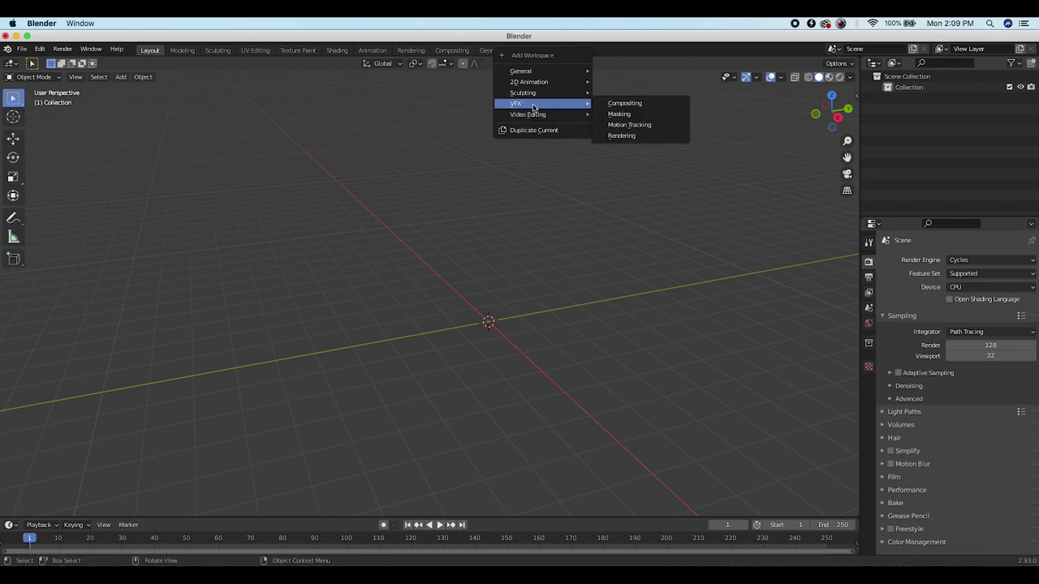
left_click(622, 124)
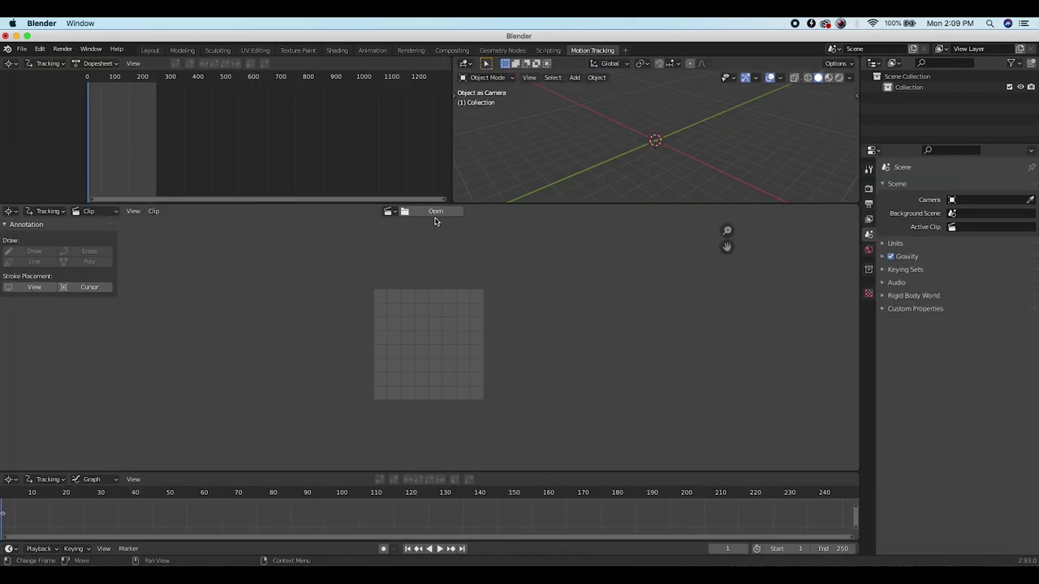
Load the 269188_Police_Car_Law_Cop MP4 from the Cop scene footage folder as the movie clip for tracking
left_click(430, 212)
left_click_drag(433, 174, 394, 106)
left_click(106, 323)
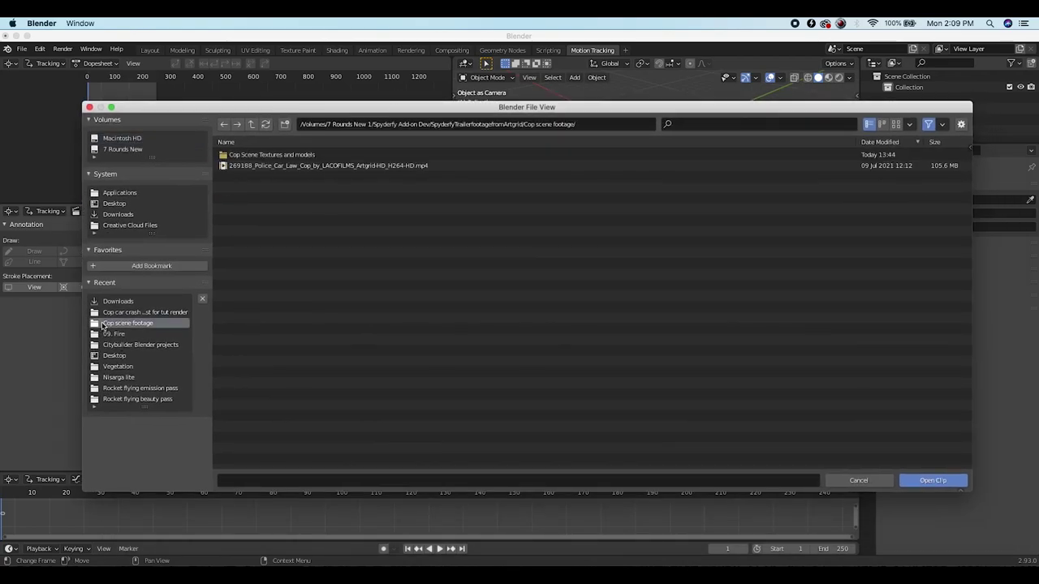
left_click(250, 166)
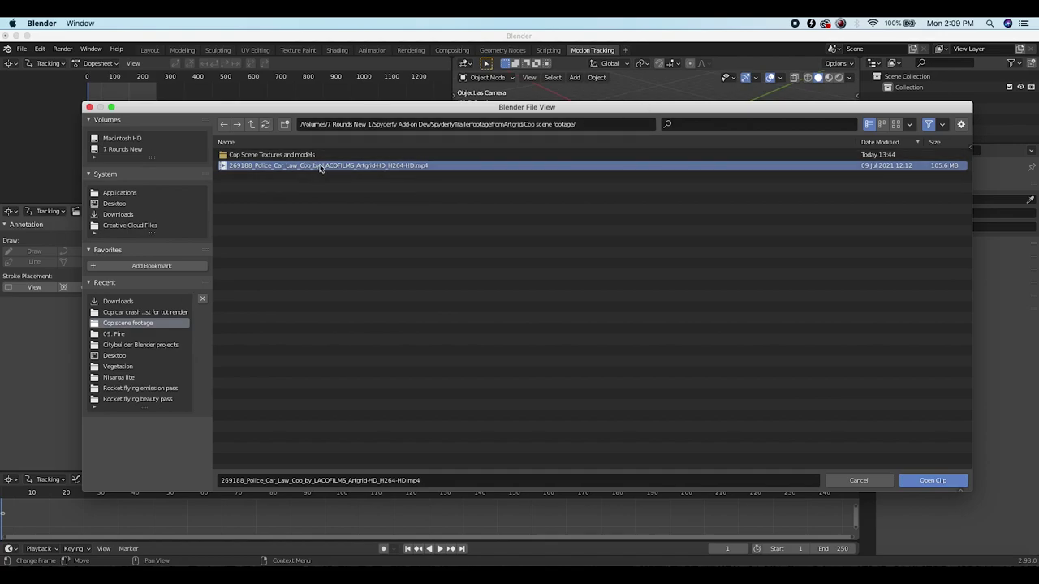
left_click(932, 481)
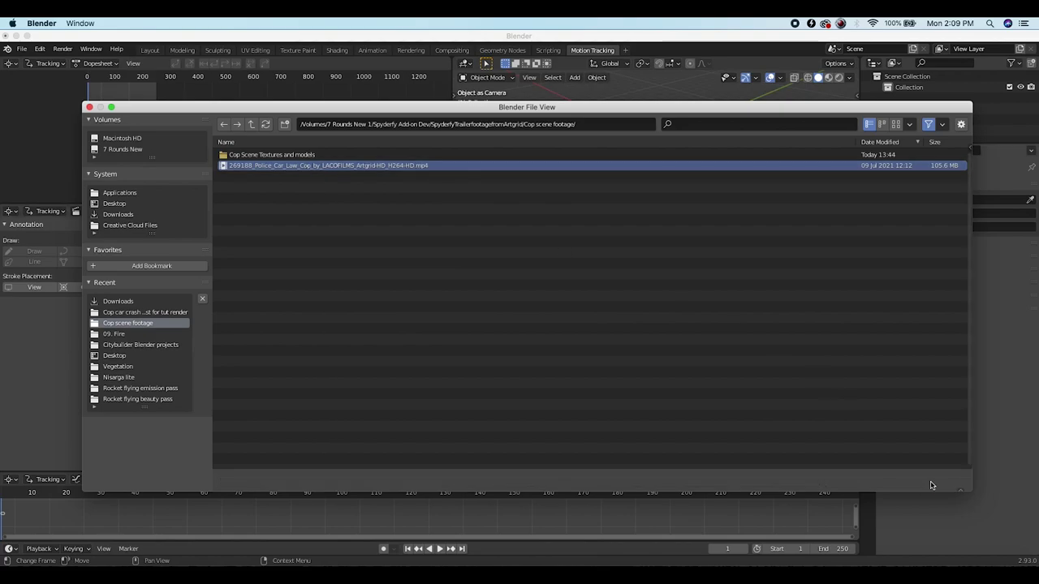
Match the scene's frame range to the police car clip and prefetch its frames
middle_click_drag(344, 336, 362, 351)
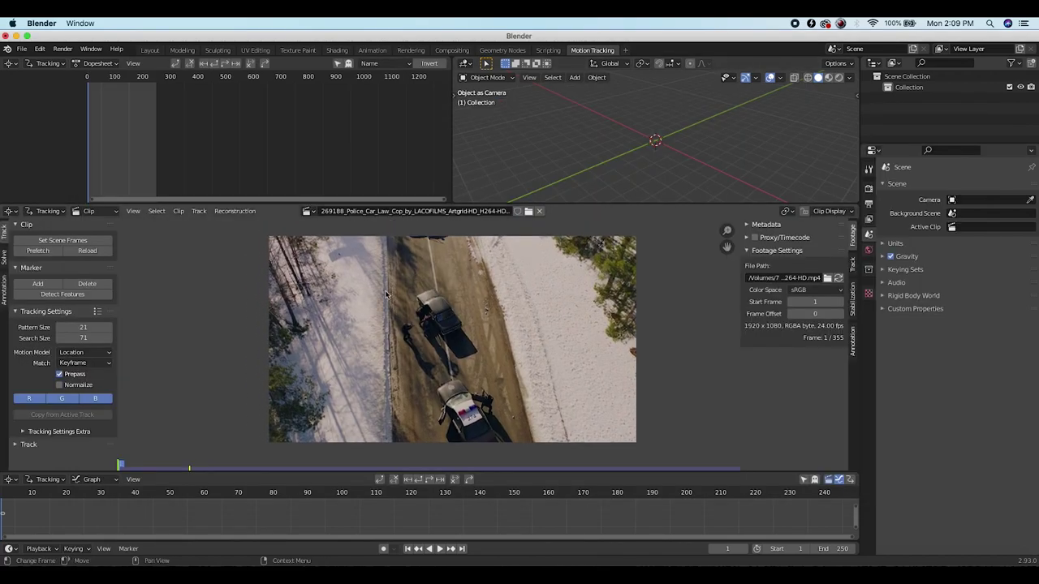
left_click(53, 241)
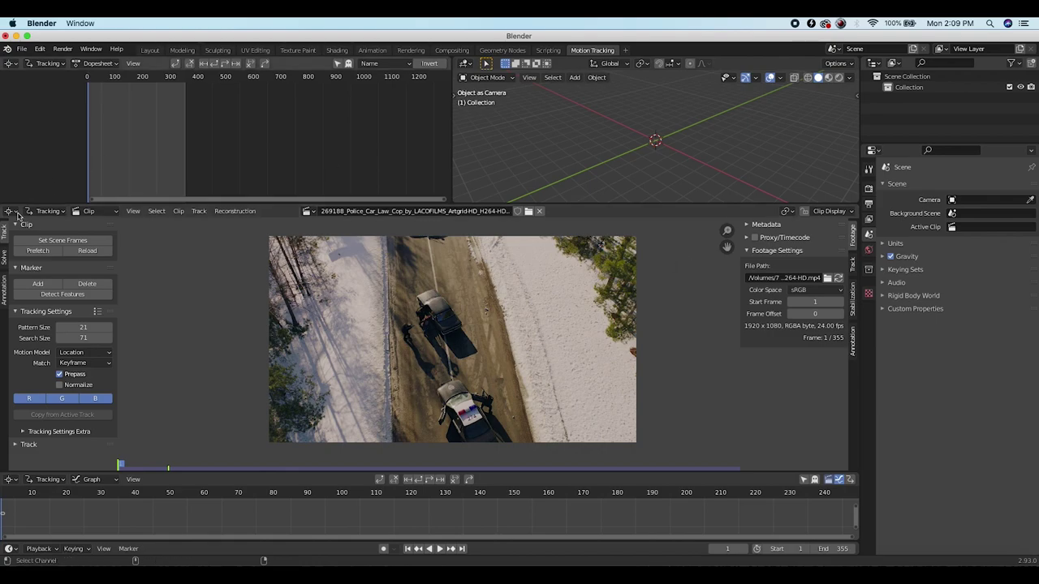
left_click(37, 251)
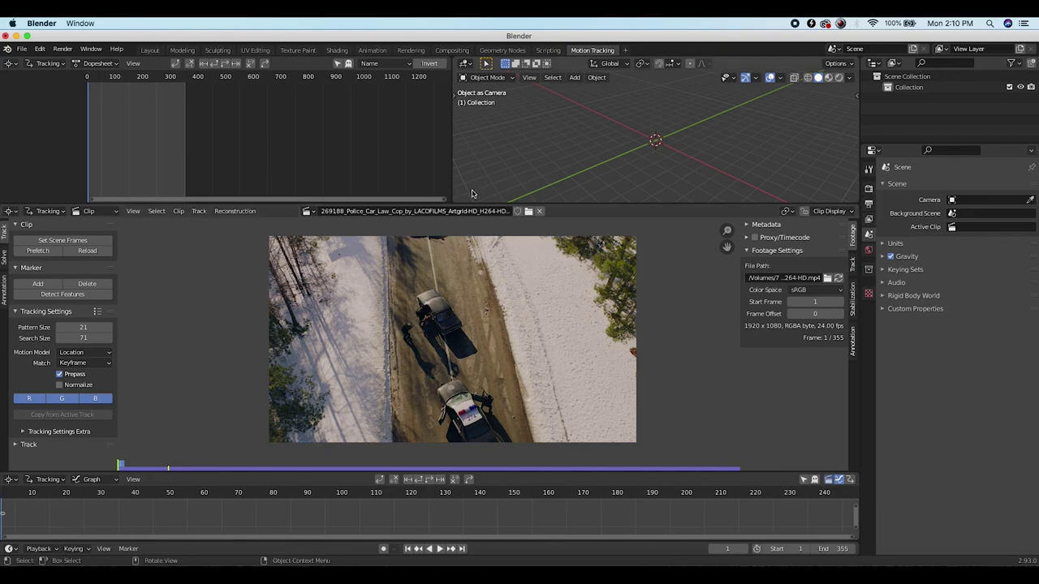
Enlarge the clip editor and apply the tracking preset with pattern size 31, search size 91 and Previous frame matching
left_click_drag(463, 202, 463, 156)
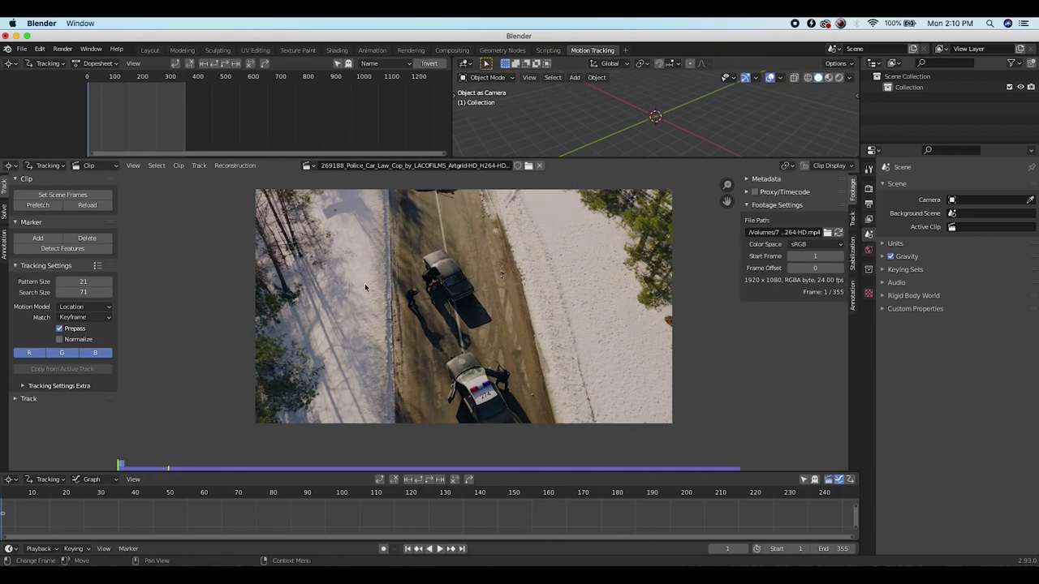
scroll(404, 251, "up", 1)
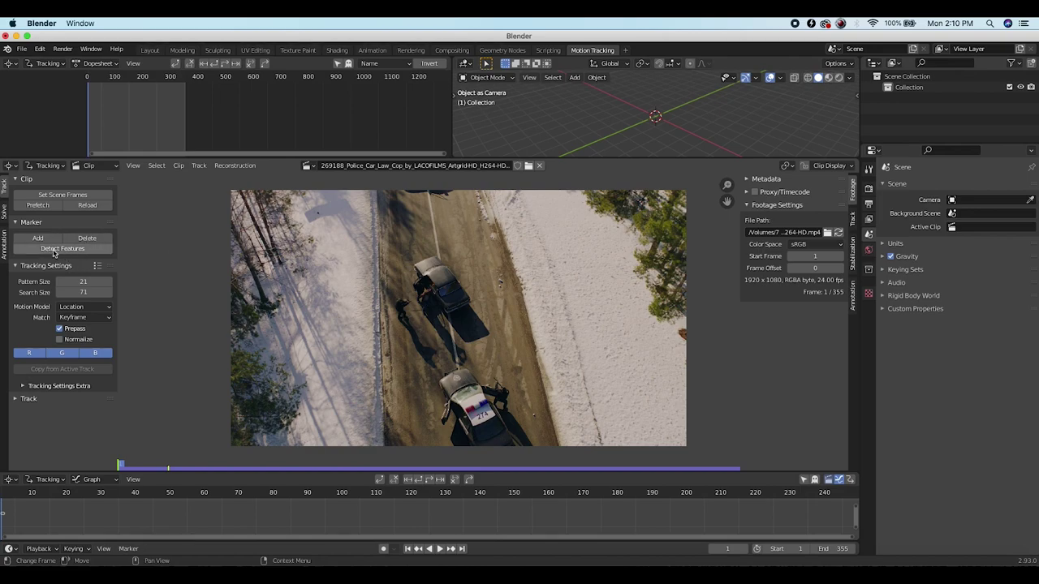
left_click(99, 265)
left_click(91, 193)
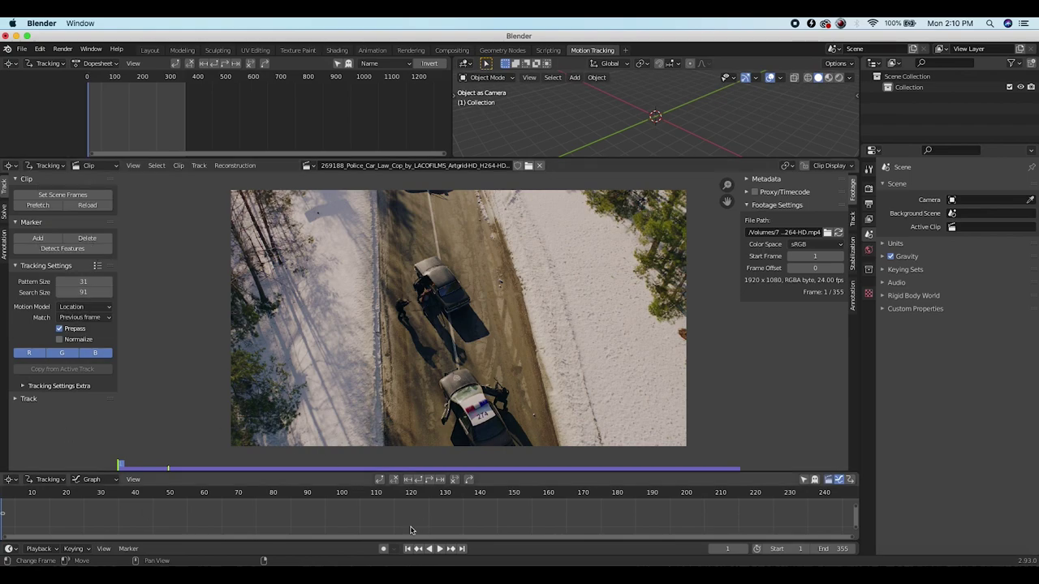
Detect features on frame 1 and track them forwards, and detect more on frame 355 and track them backwards
left_click(52, 251)
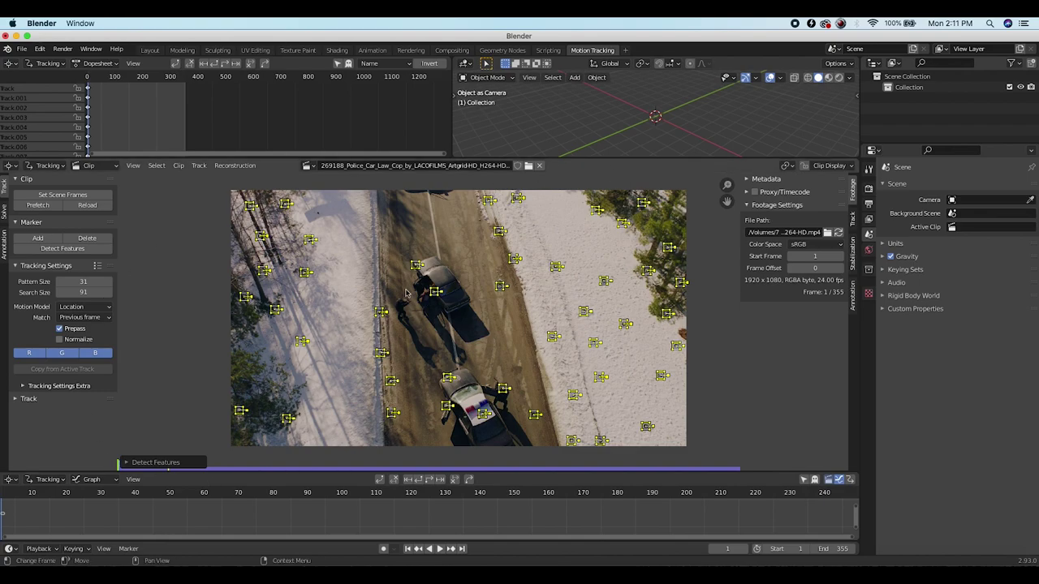
left_click(152, 462)
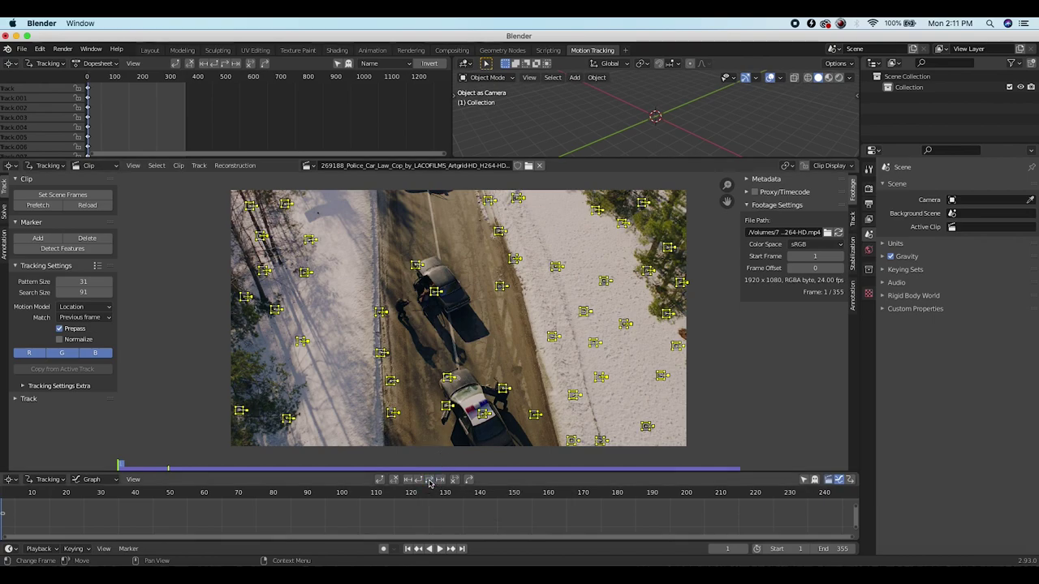
left_click(430, 480)
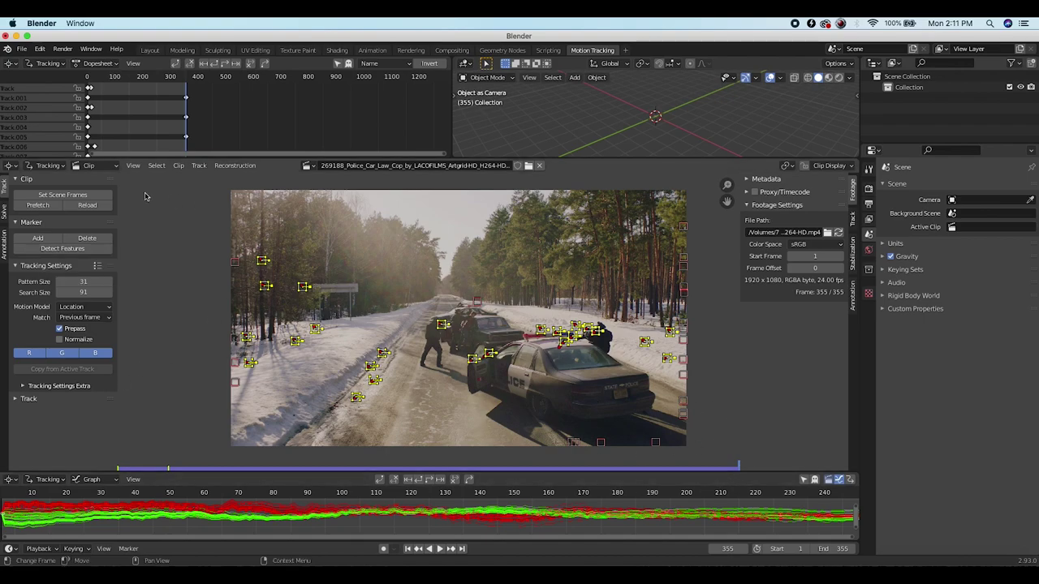
left_click(63, 249)
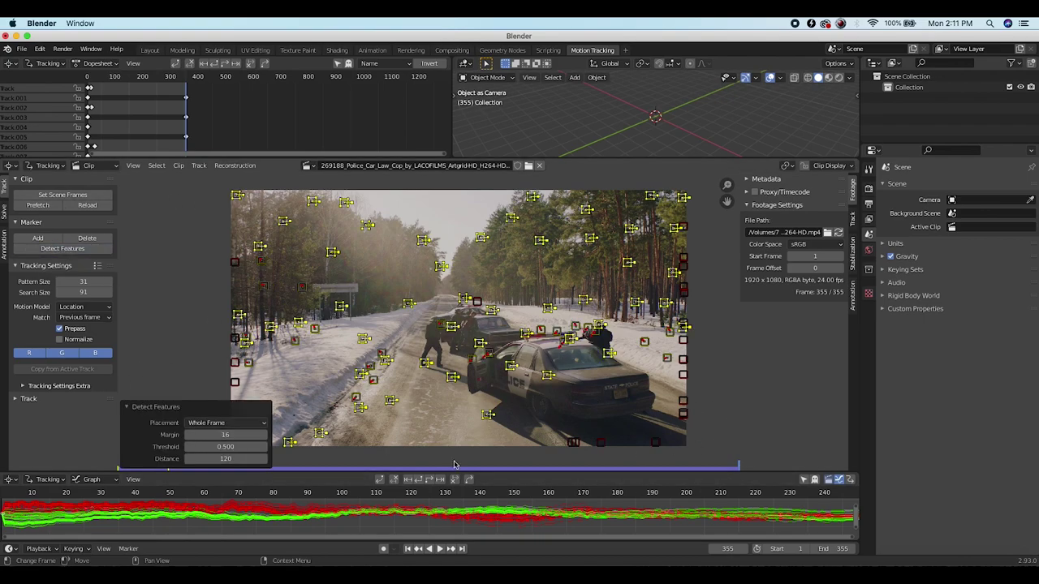
left_click(418, 482)
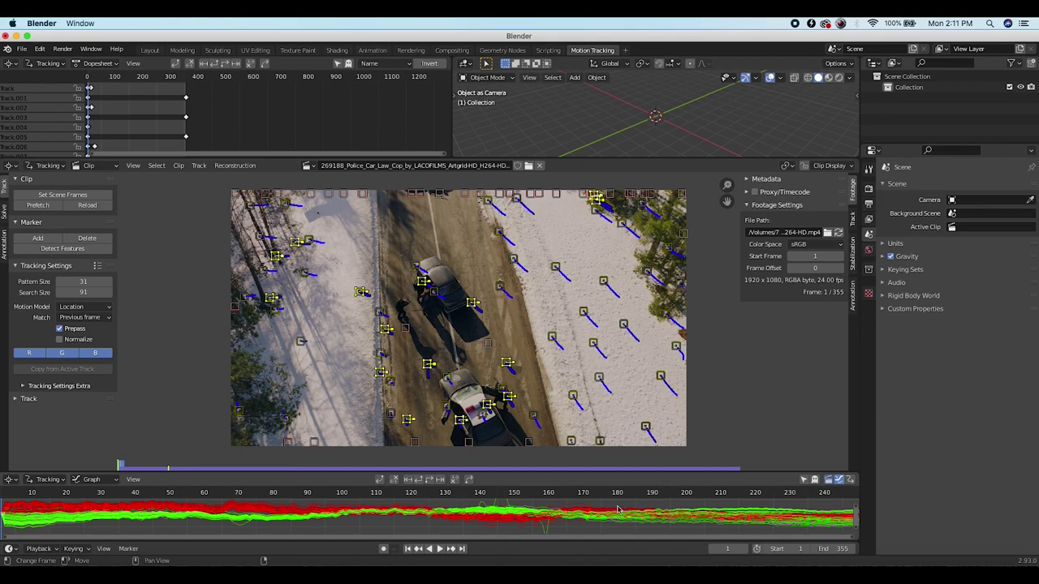
Detect additional features at about frame 165 and track them both forwards and backwards
left_click(685, 495)
scroll(687, 500, "down", 6)
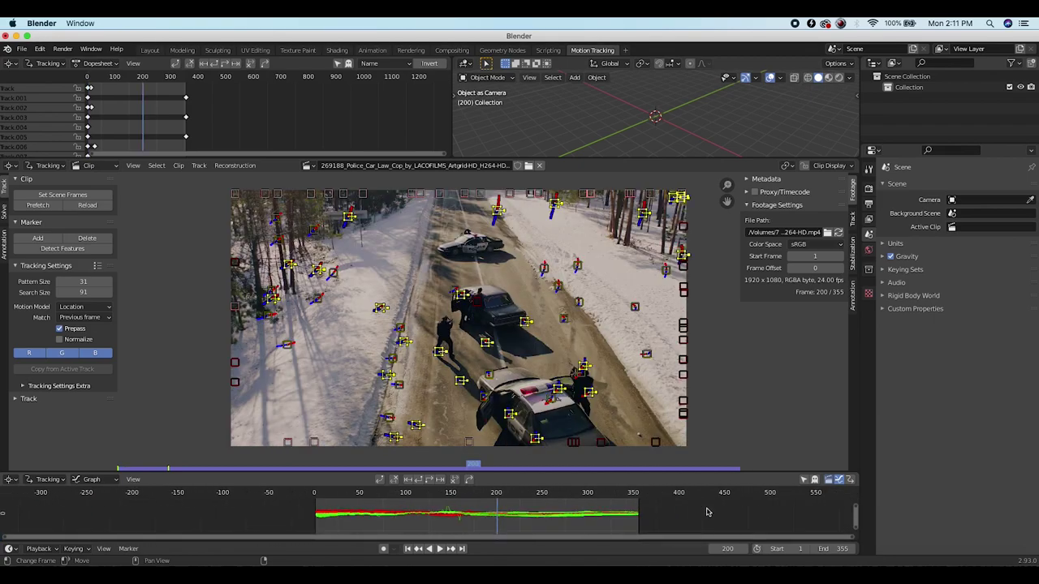
left_click_drag(467, 493, 465, 498)
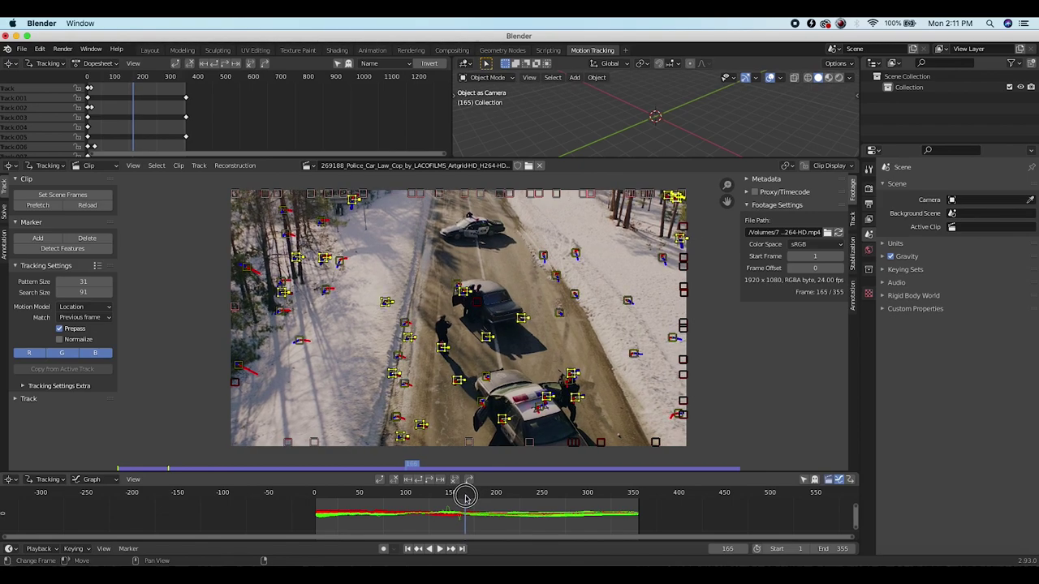
left_click(54, 250)
left_click(431, 481)
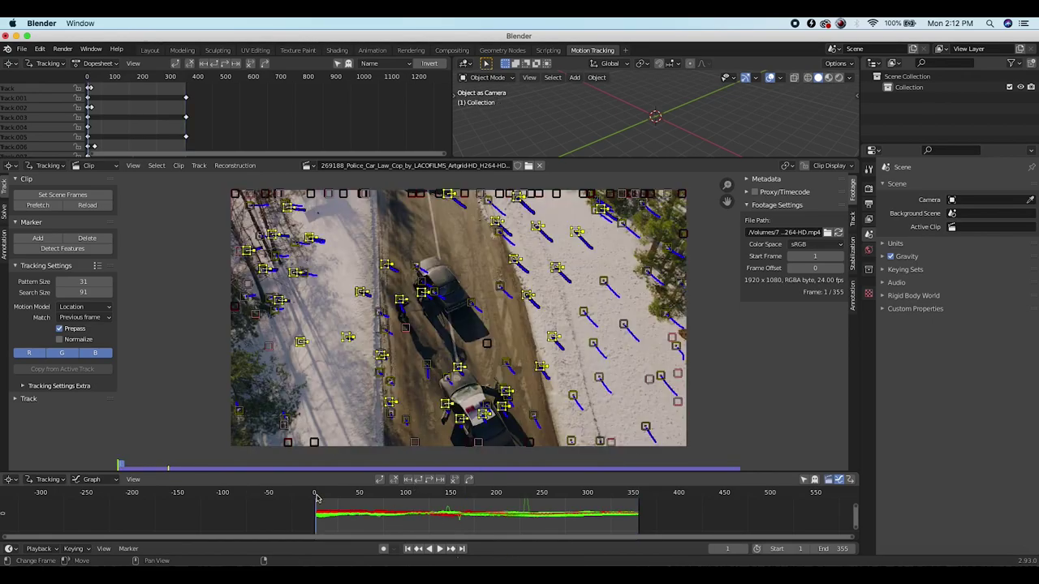
Scrub through the footage and delete the tracks stuck to the moving officer beside the middle car
left_click_drag(316, 494, 465, 498)
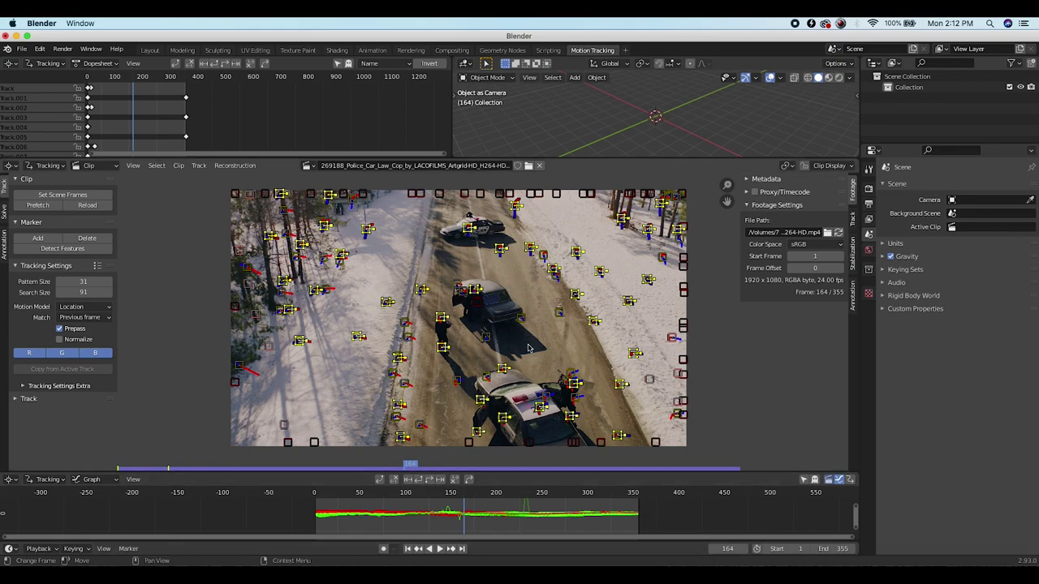
scroll(488, 357, "up", 3)
scroll(487, 357, "down", 3)
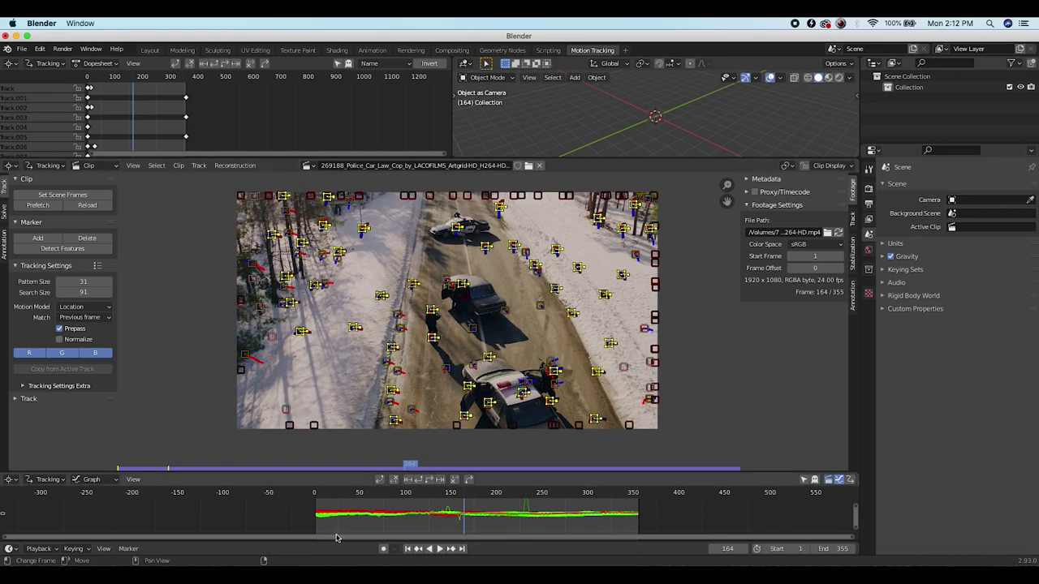
left_click_drag(323, 497, 448, 504)
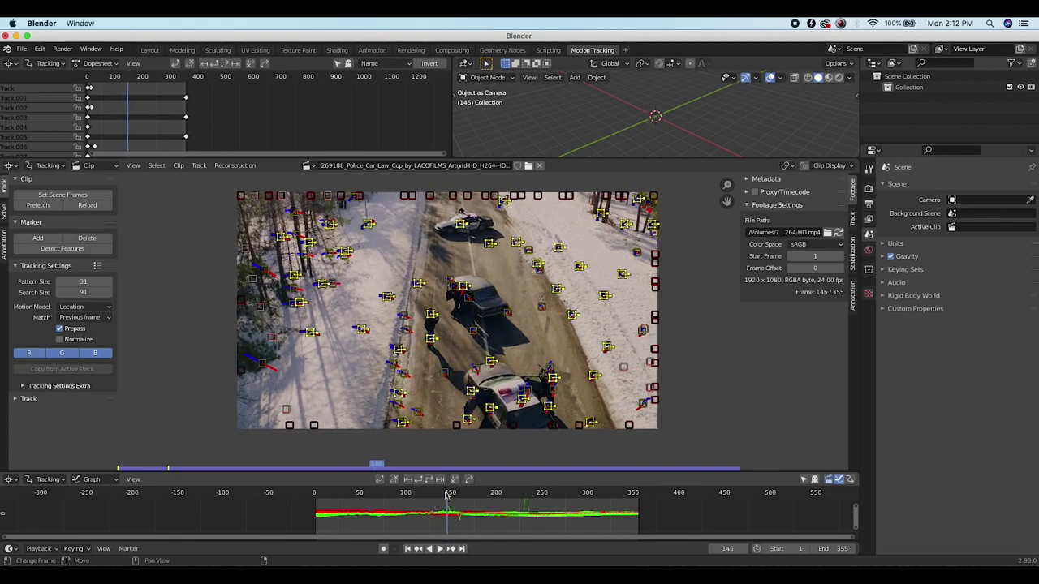
left_click_drag(438, 312, 441, 358, "ctrl")
key("x")
left_click(439, 338)
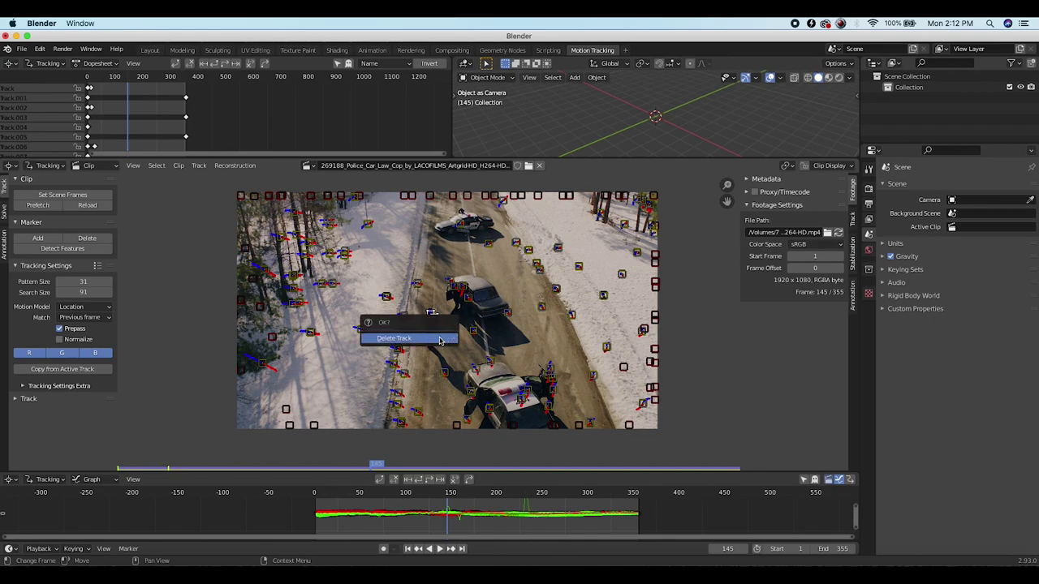
Enlarge the tracking graph area and inspect the curves for outliers
left_click(415, 493)
left_click_drag(498, 472, 498, 447)
scroll(515, 509, "up", 3)
scroll(515, 508, "up", 5)
scroll(514, 509, "down", 4)
scroll(513, 509, "down", 2)
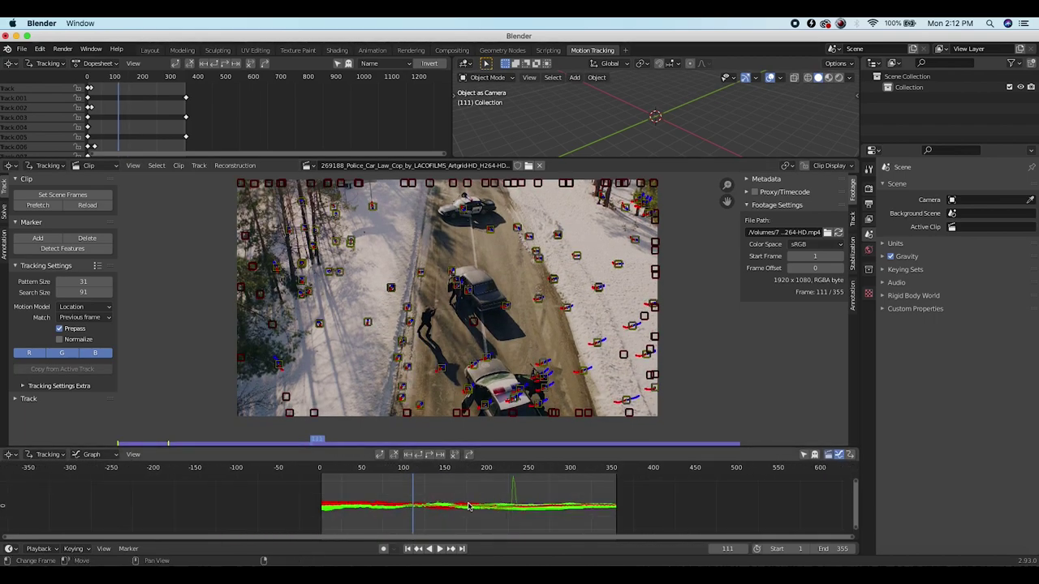
Select the track whose curve spikes at about frame 232 in the graph and delete it
left_click(512, 489)
scroll(586, 502, "up", 10)
middle_click_drag(513, 490, 489, 508)
scroll(597, 501, "down", 9)
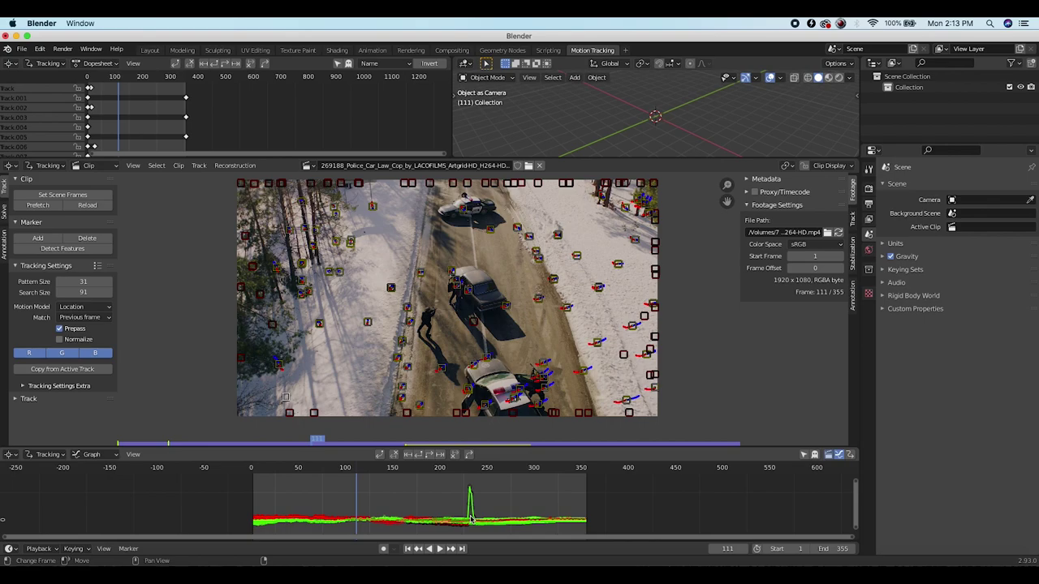
scroll(471, 519, "down", 2)
scroll(471, 519, "up", 8)
scroll(471, 520, "down", 4)
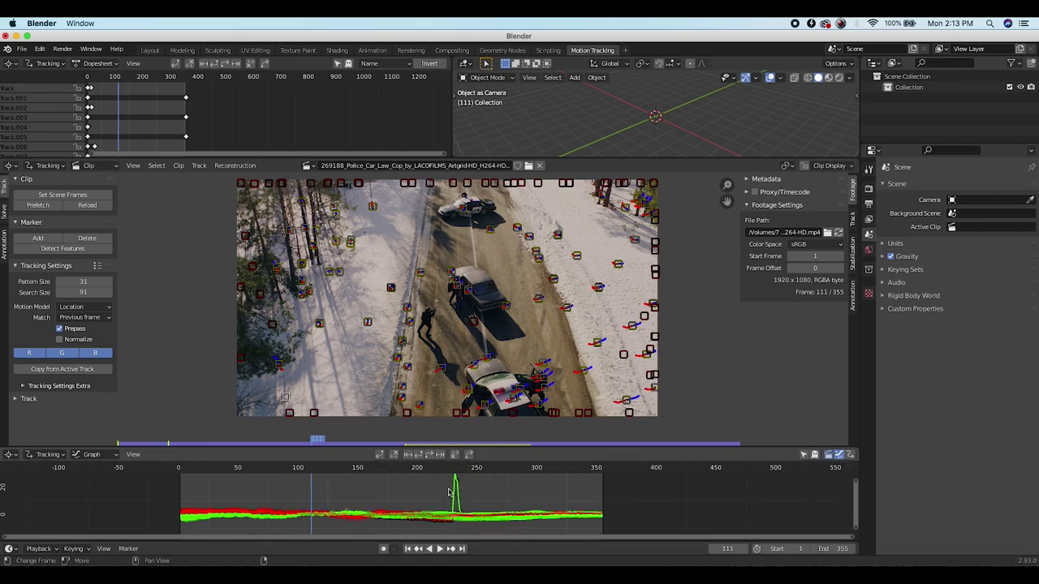
left_click(456, 496)
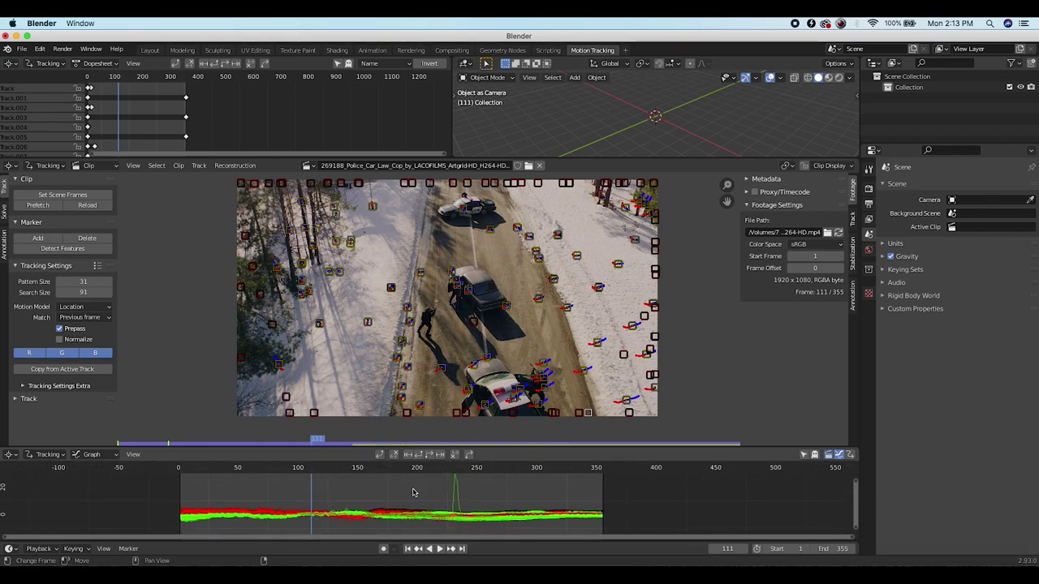
left_click(456, 491)
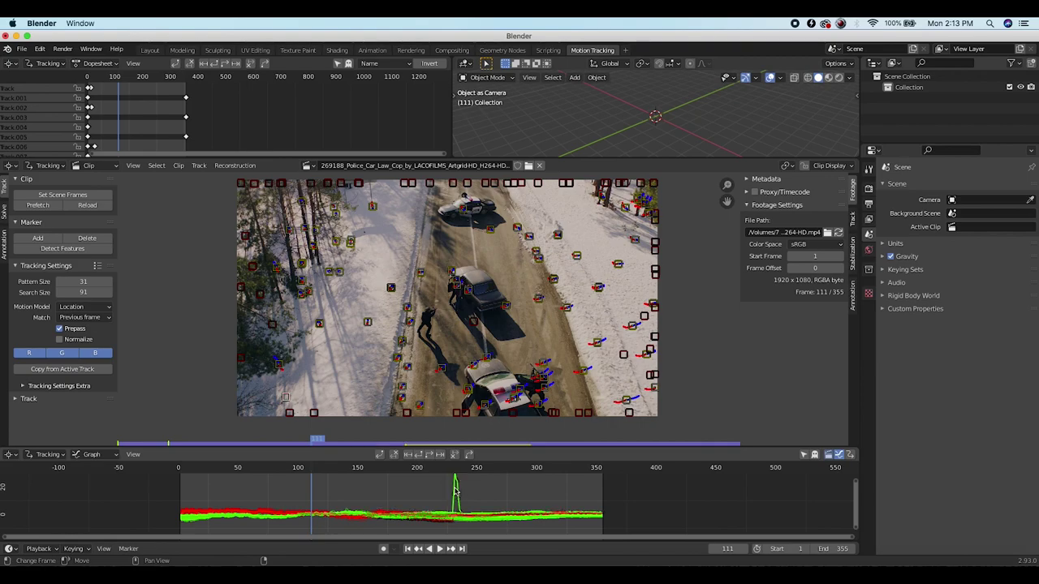
mouse_move(443, 487)
left_mouse_down()
mouse_move(455, 470)
mouse_move(403, 480)
mouse_move(442, 482)
mouse_move(457, 471)
mouse_move(442, 479)
left_mouse_up()
scroll(455, 497, "down", 5)
key("x")
left_click(243, 377)
Fit the curves in the graph and delete the stray track sticking out at about frame 141
key("Home")
scroll(371, 524, "down", 15)
scroll(371, 524, "up", 13)
scroll(371, 524, "up", 1)
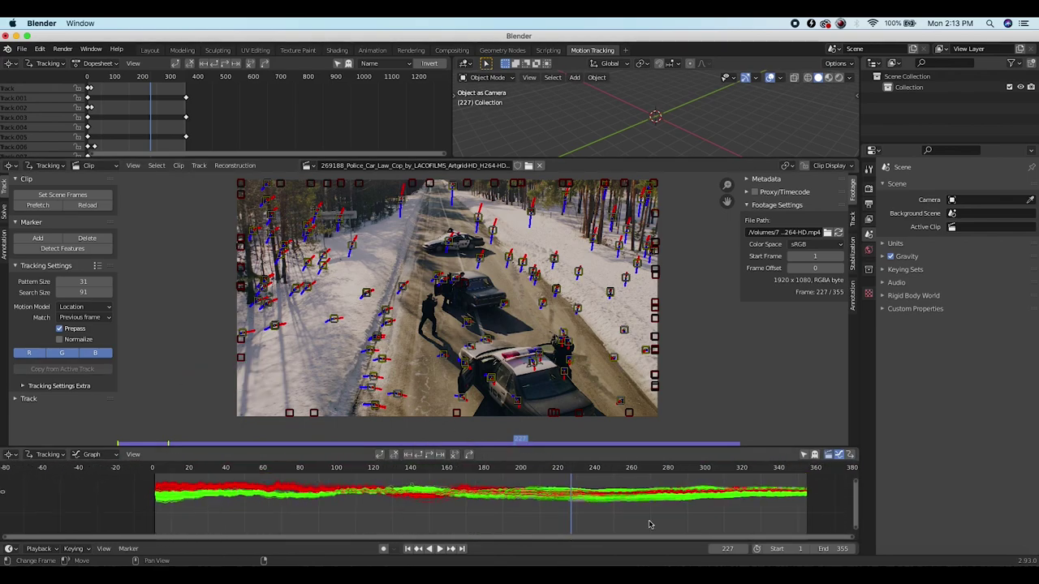
scroll(377, 494, "up", 4)
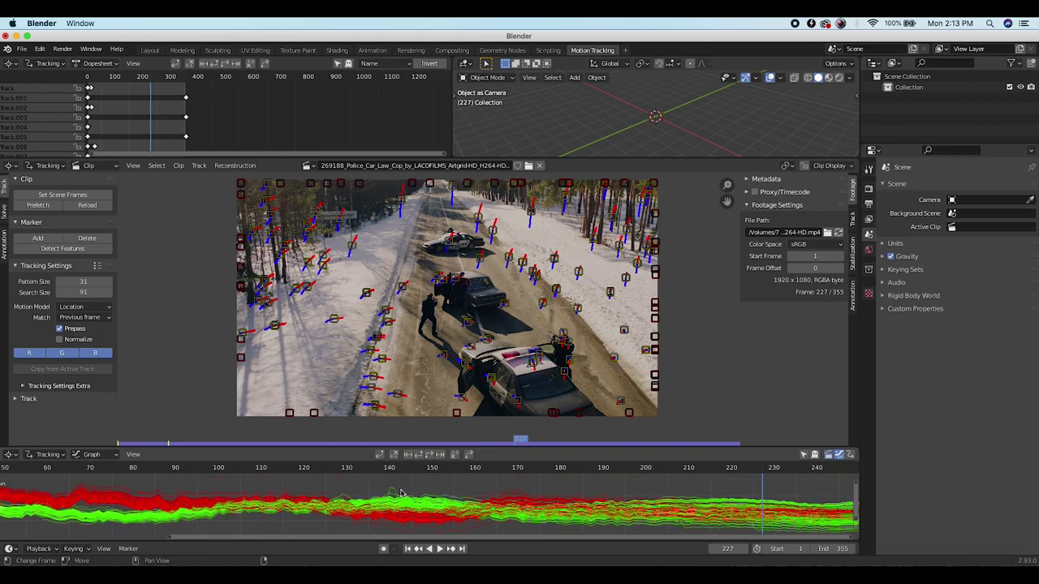
left_click(388, 480)
left_click_drag(388, 481, 402, 499)
left_click(412, 224)
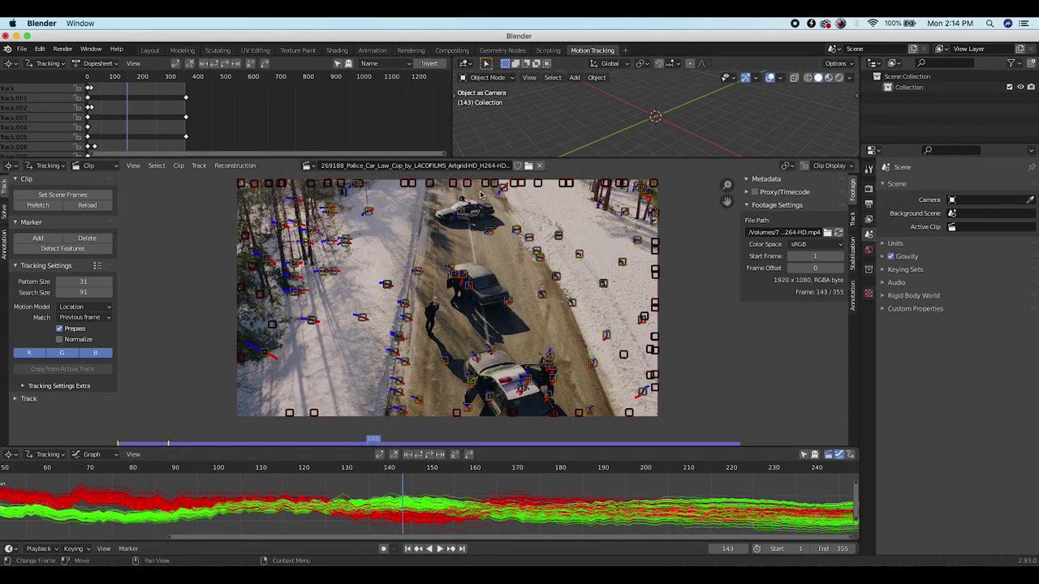
Scrub through the footage to check the remaining tracks, and solve the camera motion
scroll(586, 335, "down", 1)
left_click_drag(232, 475, 746, 517)
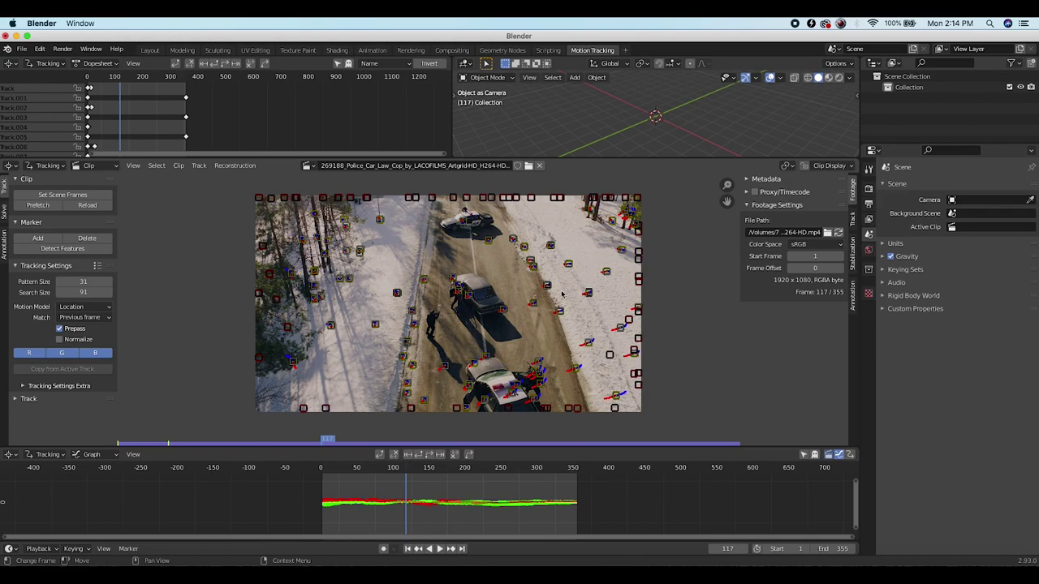
left_click(4, 208)
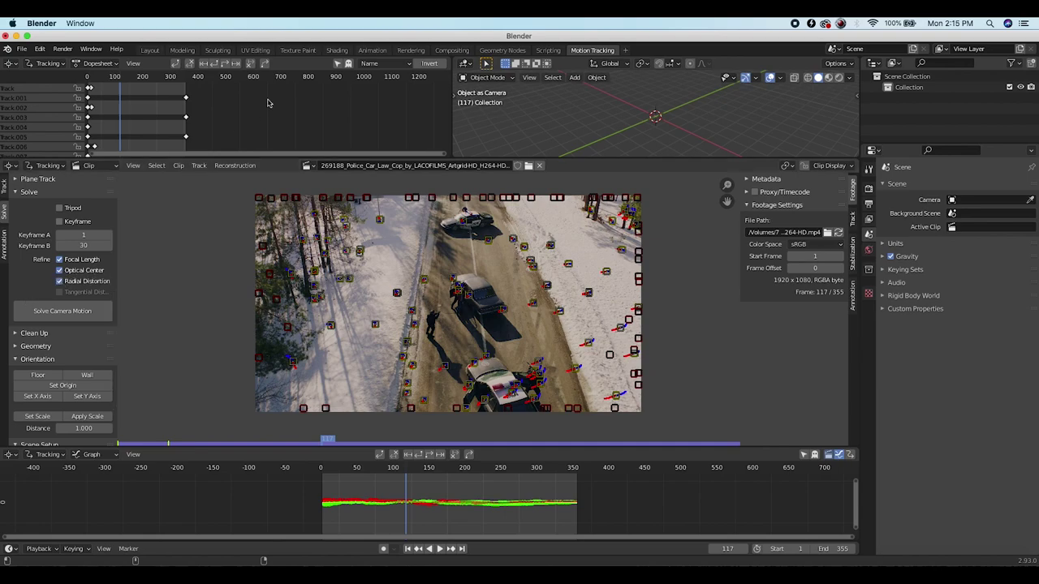
left_click(50, 314)
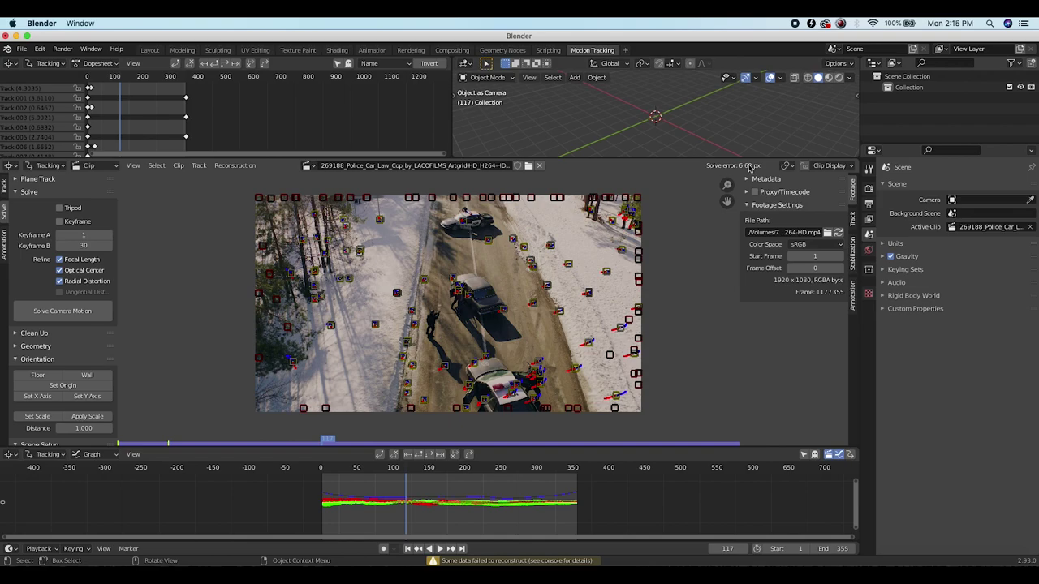
scroll(355, 344, "left", 1)
scroll(355, 344, "left", 1)
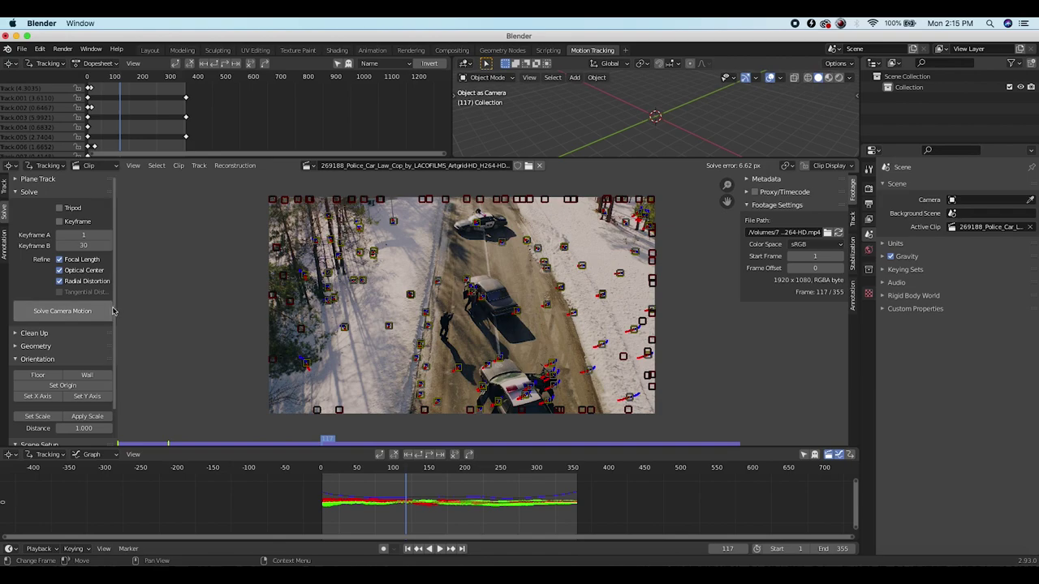
Use Clean Tracks to select the tracks with a reprojection error above about 6.43, and delete them
scroll(49, 324, "down", 2)
left_click(16, 316)
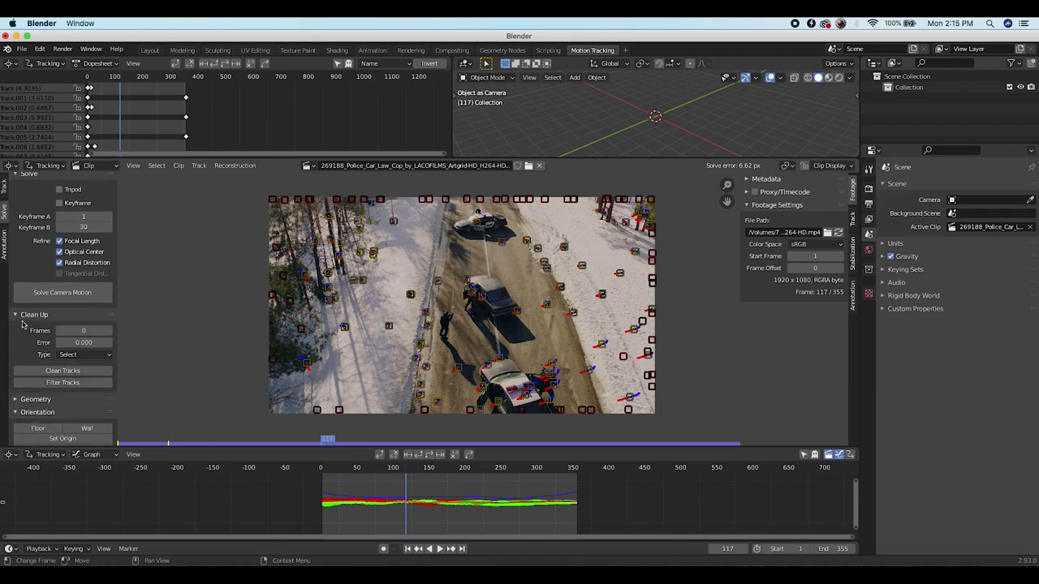
scroll(26, 343, "down", 2)
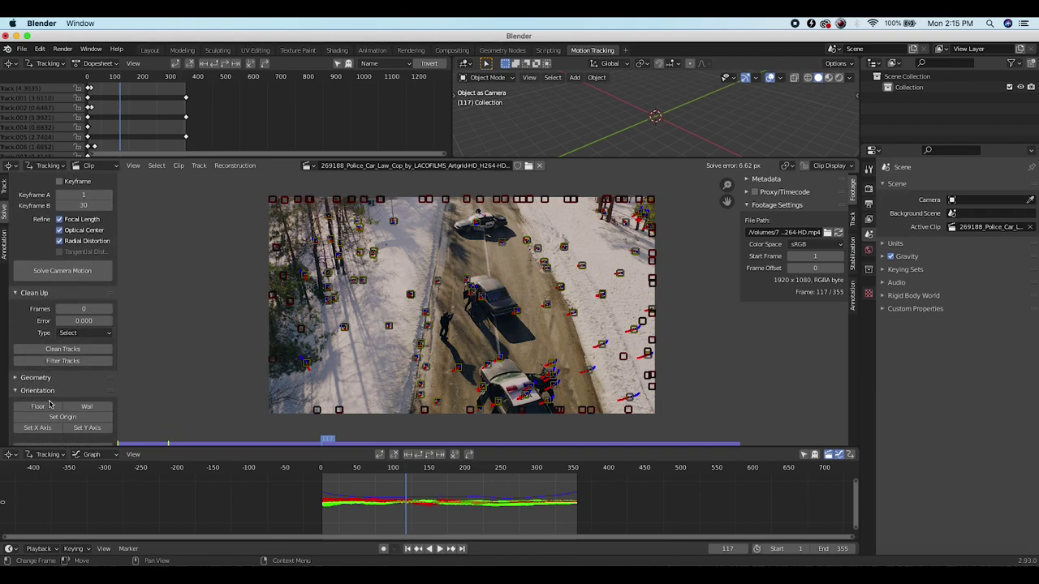
left_click(64, 351)
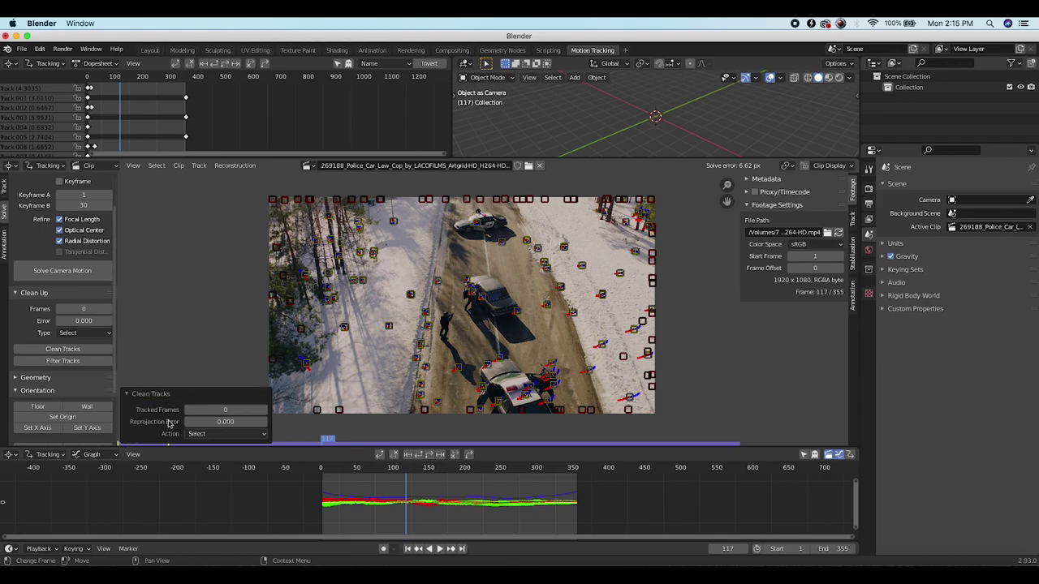
mouse_move(216, 422)
left_mouse_down()
mouse_move(277, 422)
mouse_move(201, 422)
left_mouse_up()
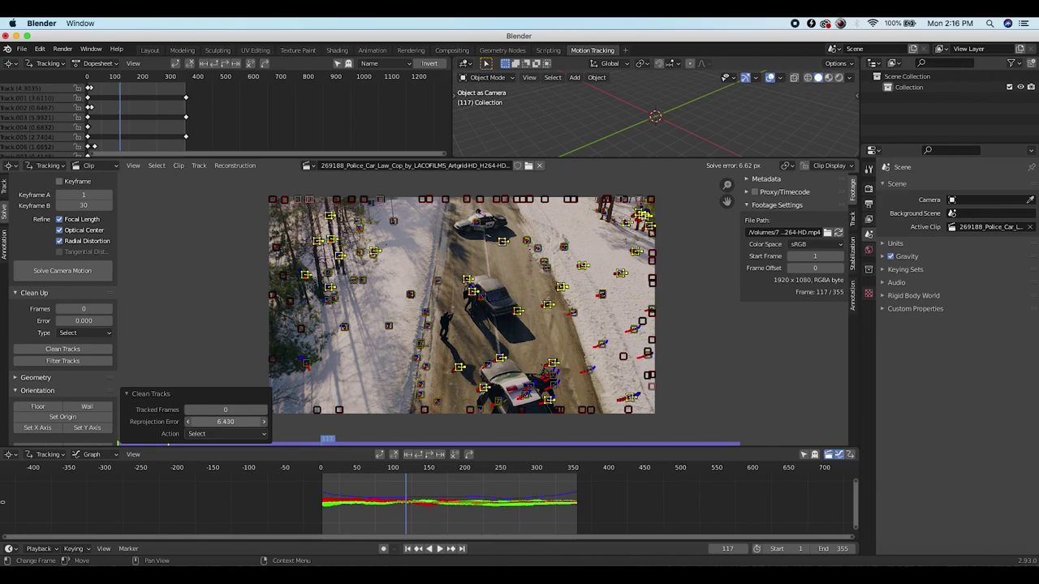
left_click_drag(225, 422, 234, 422)
key("x")
left_click(409, 256)
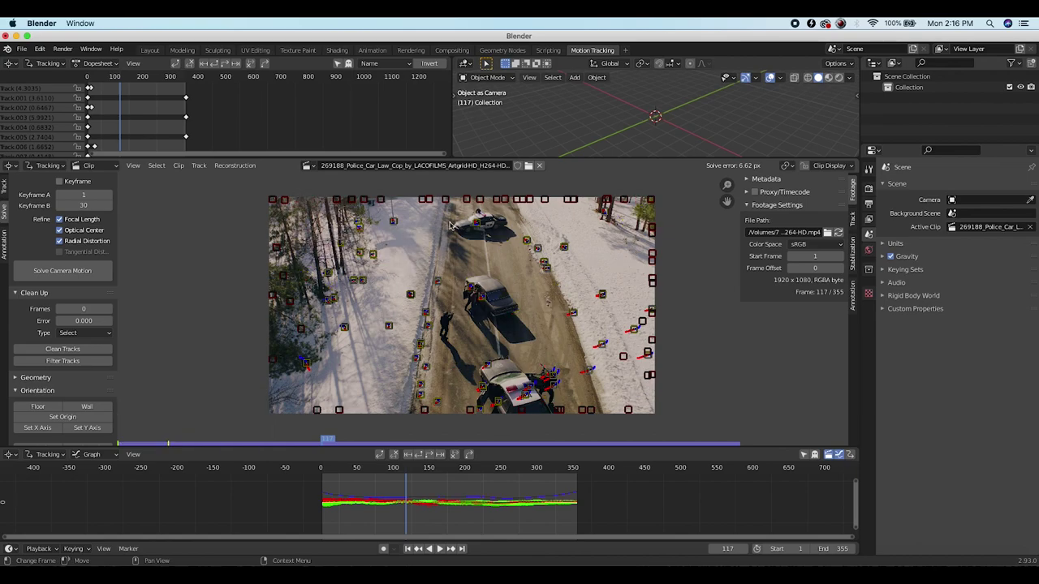
Select all the remaining tracks and solve the camera motion again
key("a")
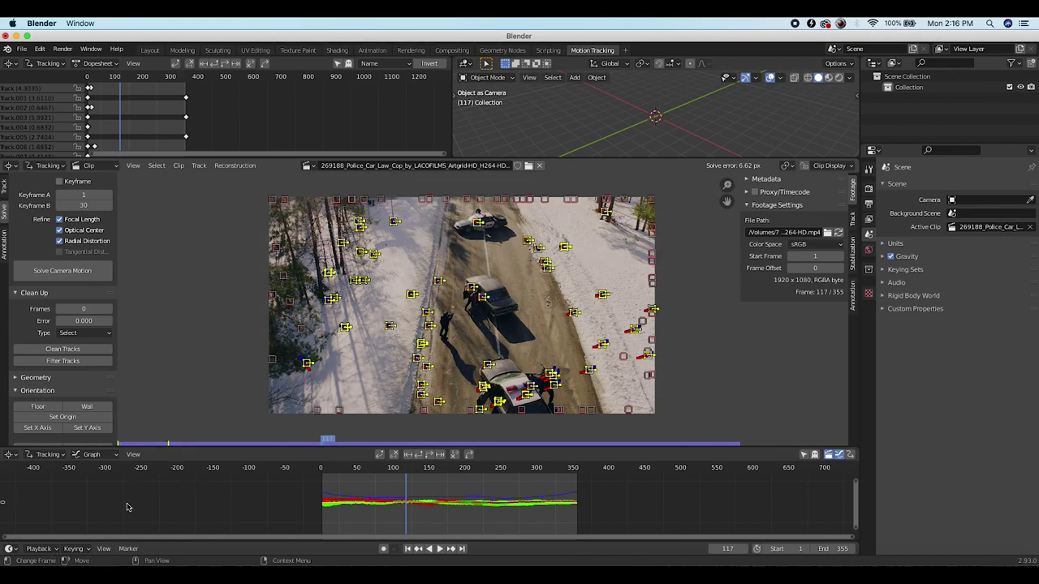
left_click(42, 272)
scroll(457, 290, "up", 5)
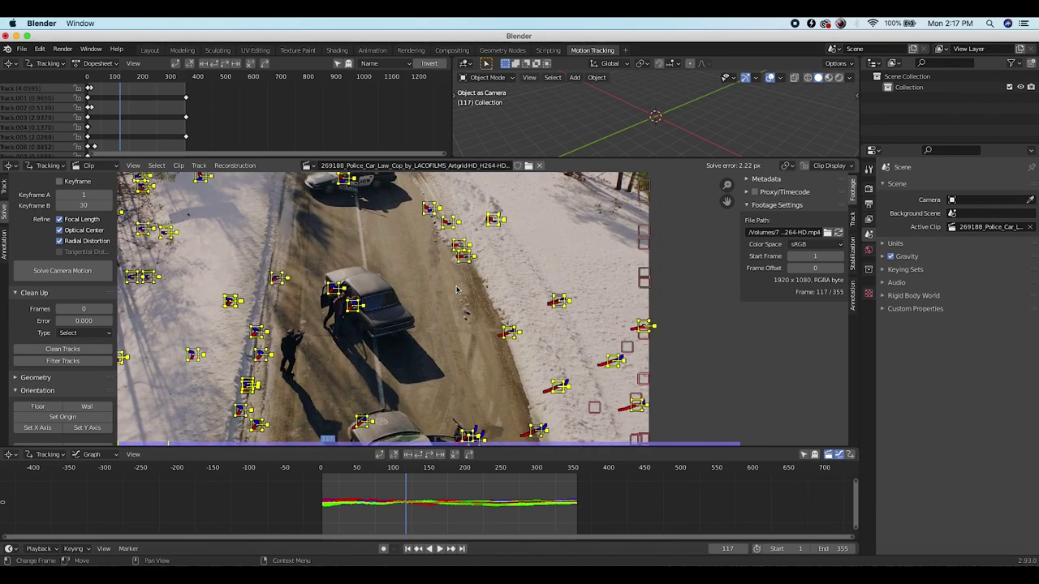
scroll(457, 290, "down", 7)
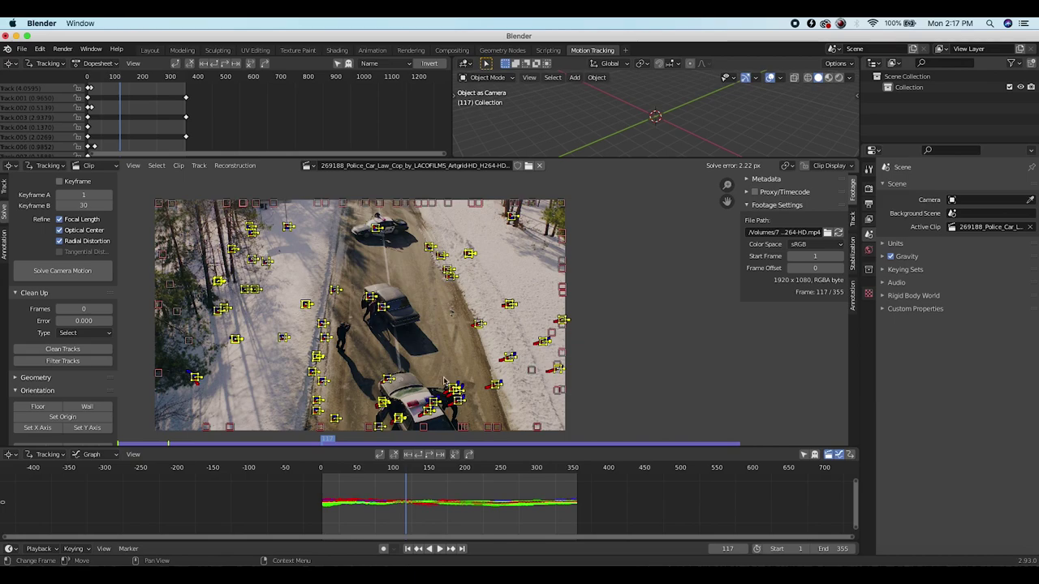
In the first frame, add a marker on the small rock on the road beside the middle car and track it forward
scroll(439, 279, "up", 6)
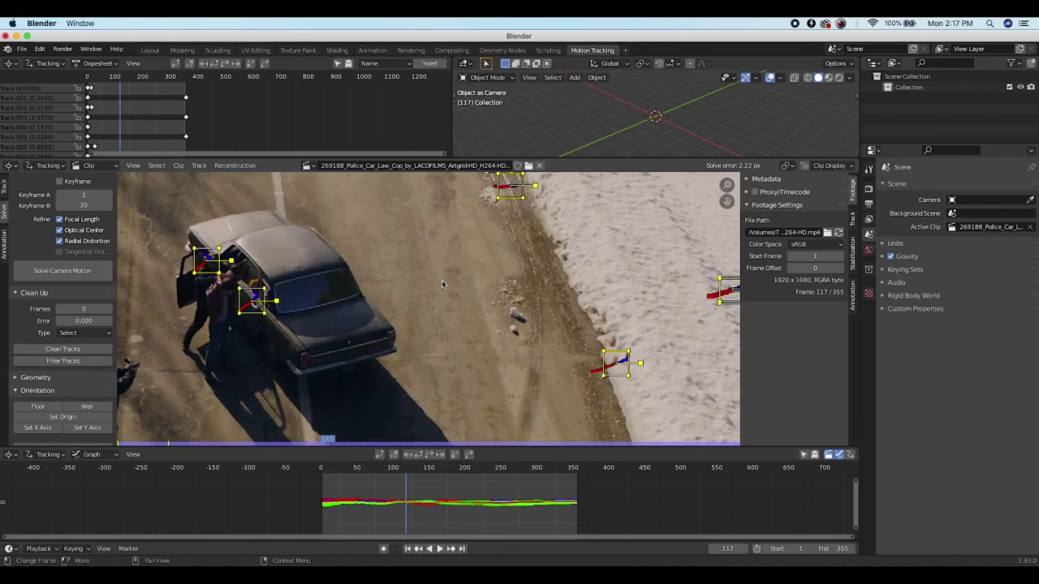
scroll(540, 349, "up", 4)
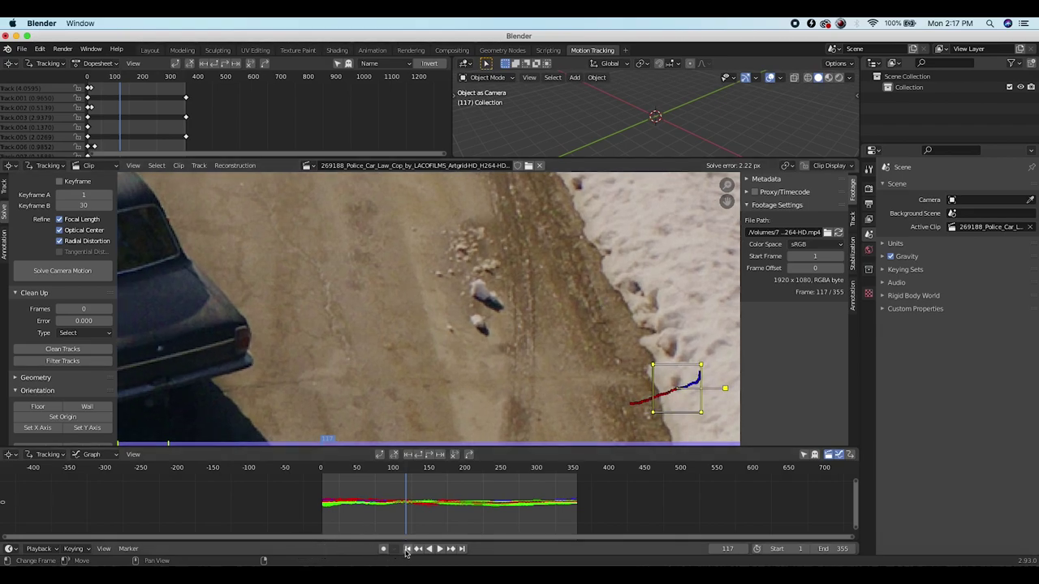
left_click(408, 549)
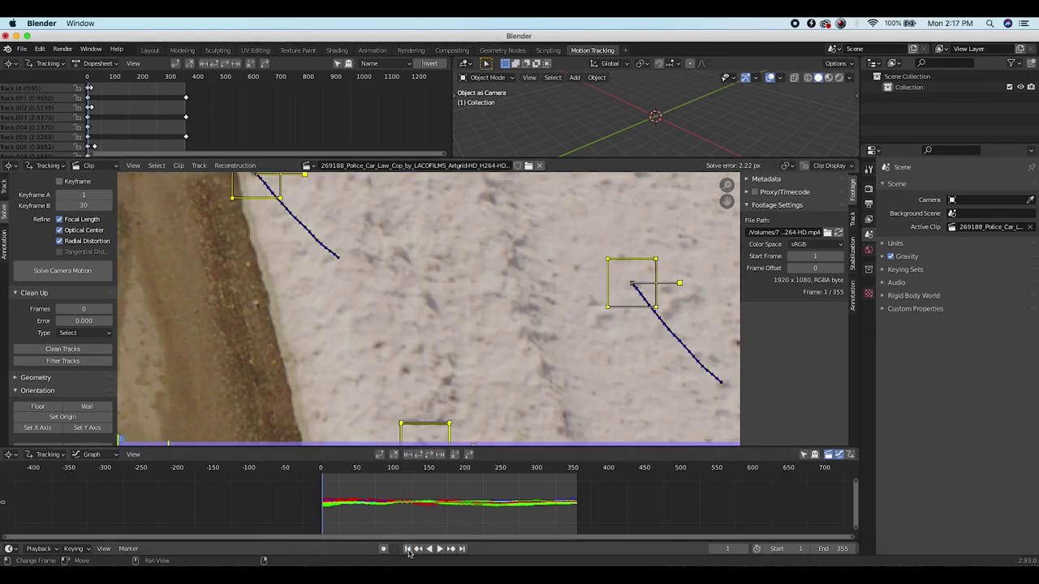
scroll(399, 360, "down", 3)
scroll(489, 286, "up", 3)
scroll(487, 284, "up", 4)
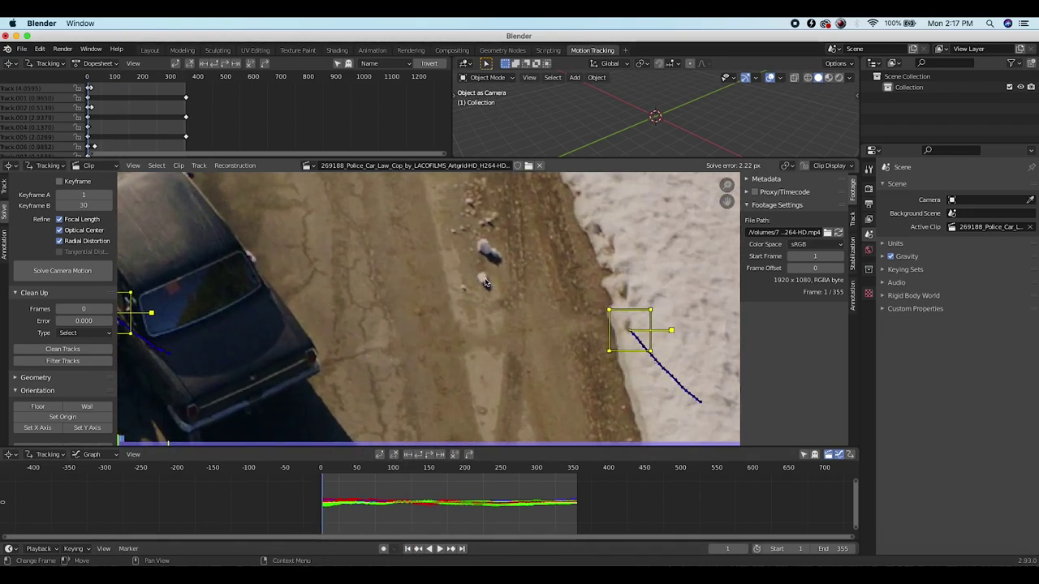
left_click(485, 282, "ctrl")
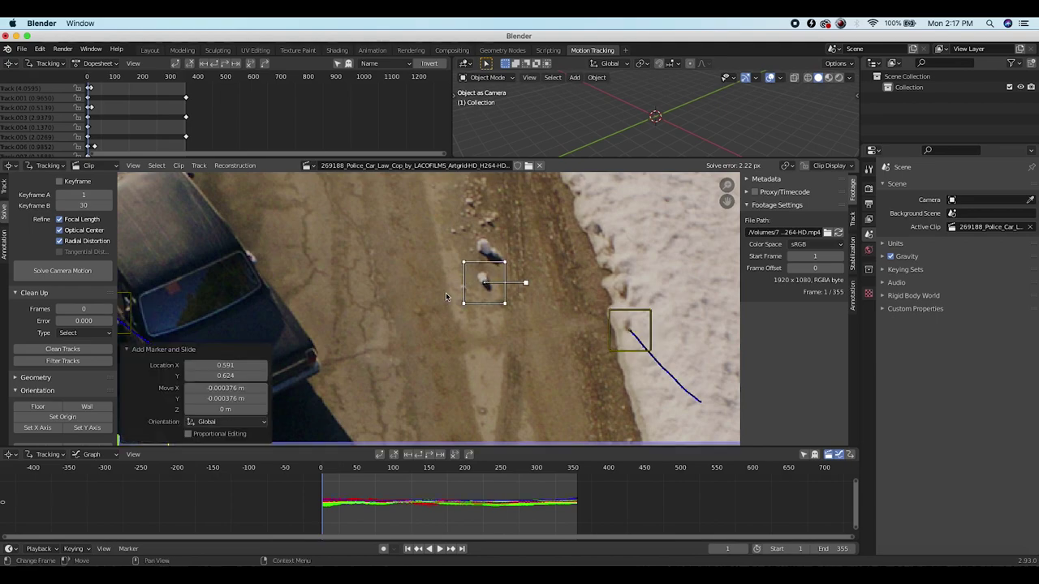
scroll(436, 314, "down", 5)
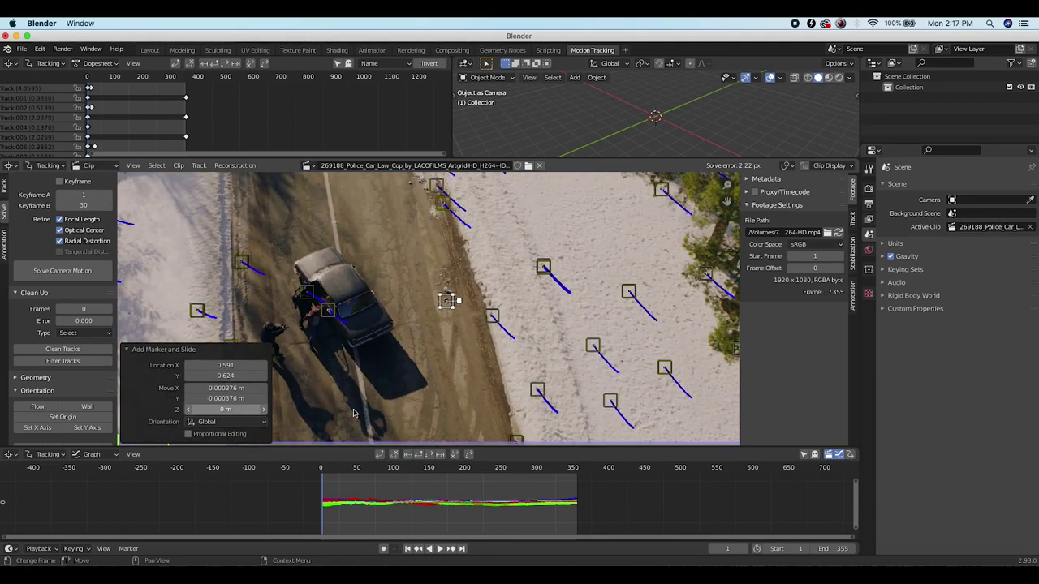
left_click(430, 455)
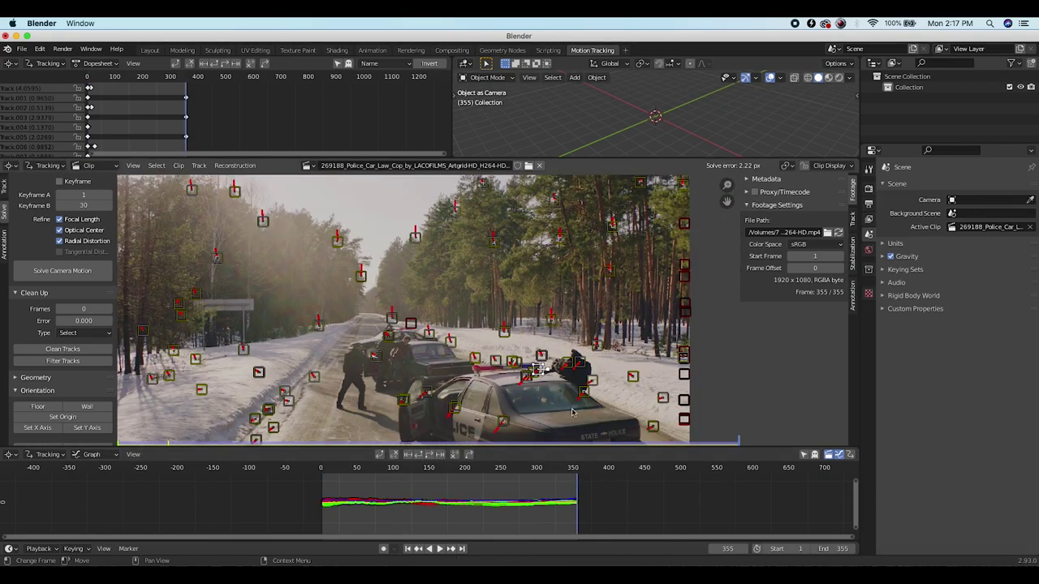
Scrub back from the last frame, clear the rock track's path after frame 272, and return to the clip's start
left_click_drag(574, 473, 517, 508)
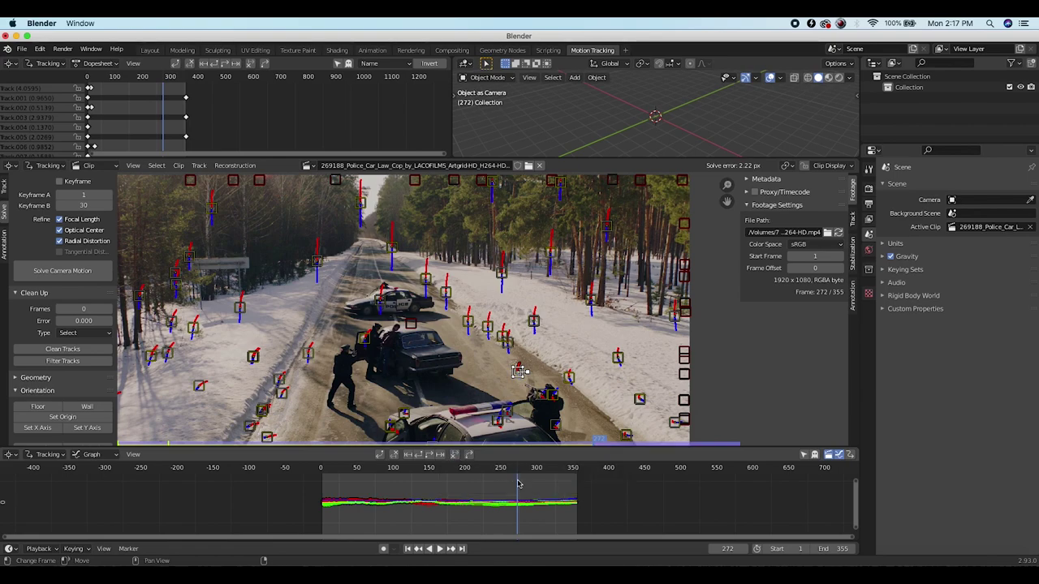
left_click_drag(517, 471, 320, 476)
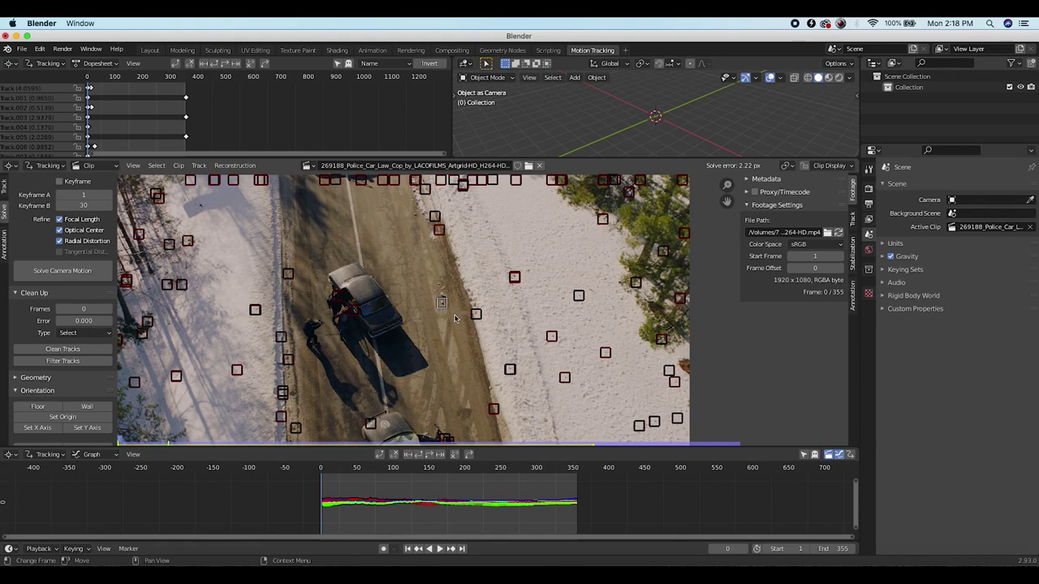
key("Right")
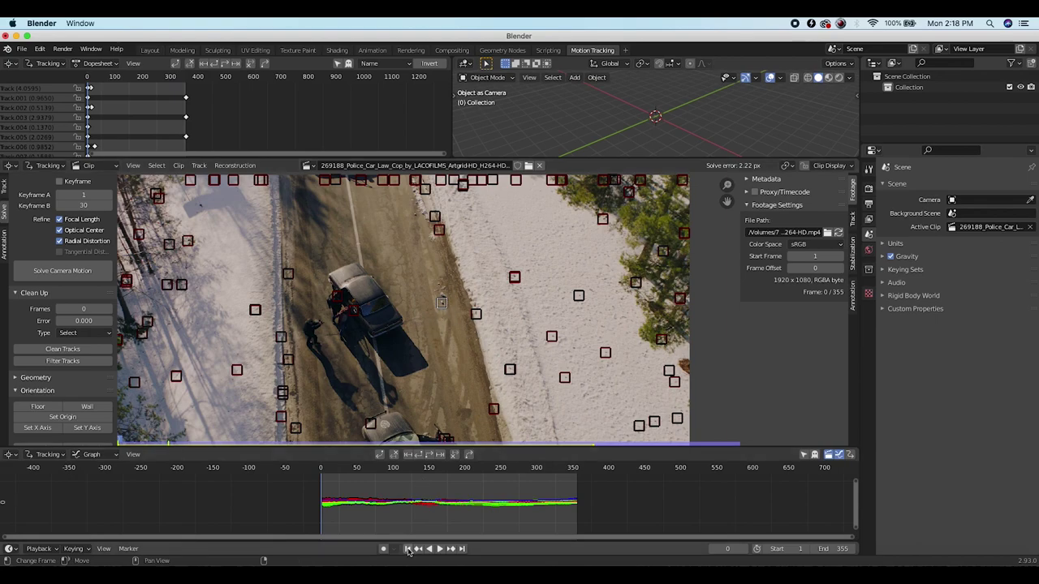
In the first frame, add a marker on the small stone near the snowy road edge beyond the middle car and track it forward
scroll(403, 255, "up", 3, "ctrl")
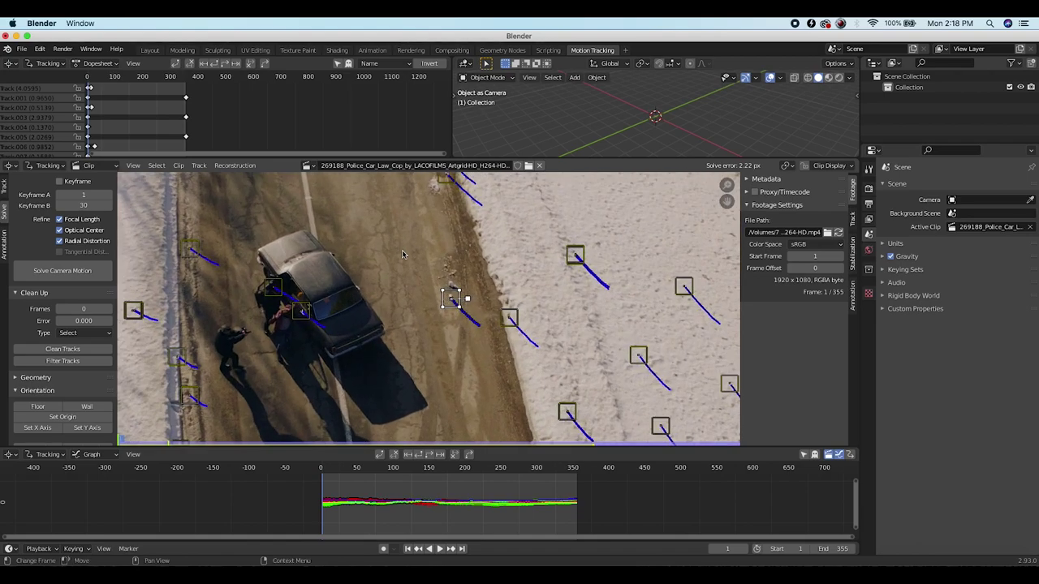
scroll(404, 255, "up", 3)
scroll(403, 254, "up", 3)
scroll(403, 254, "down", 4)
scroll(402, 254, "up", 3, "ctrl")
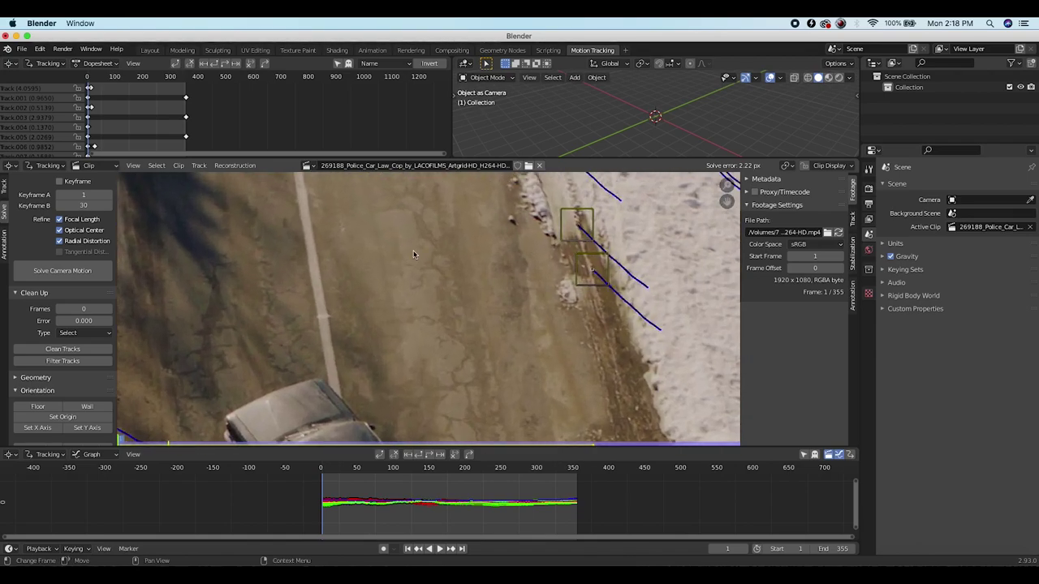
scroll(510, 225, "up", 2)
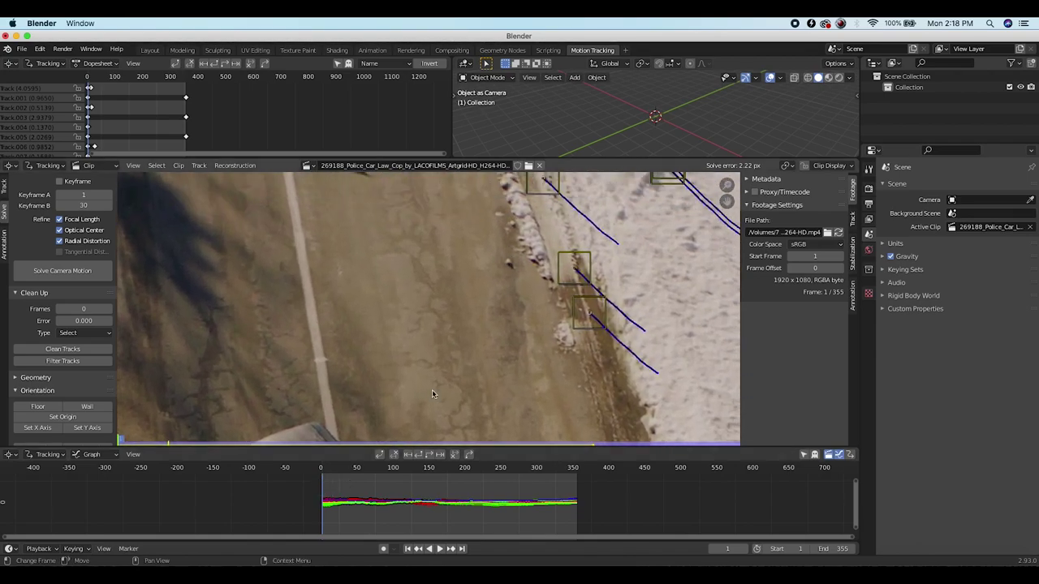
left_click(510, 263, "ctrl")
left_click(431, 456)
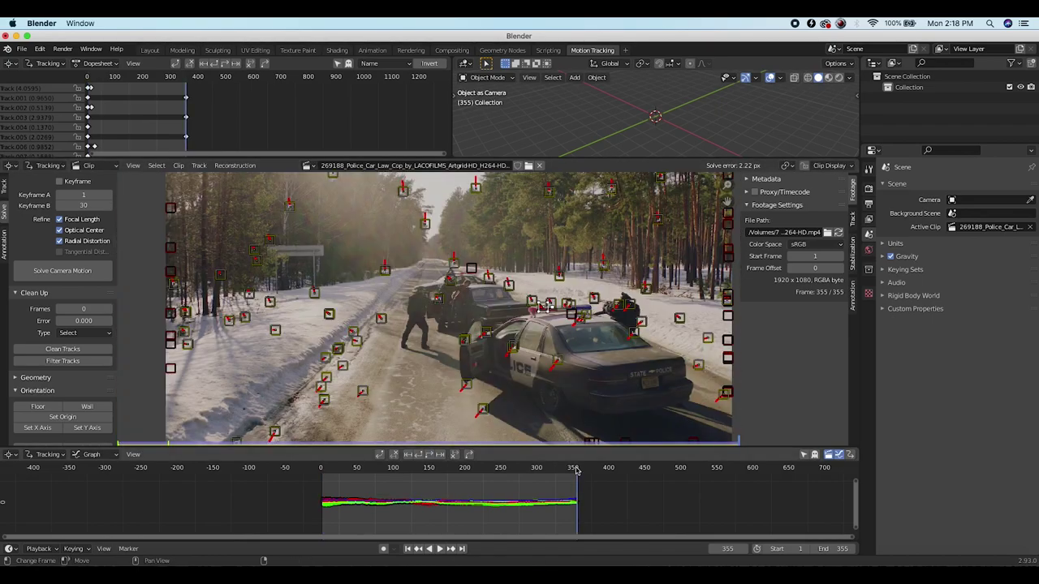
Scrub back to frame 330, clear the roadside stone track's path beyond it, and return to the start of the clip
left_click(569, 473)
mouse_move(571, 474)
left_mouse_down()
mouse_move(316, 493)
mouse_move(568, 487)
mouse_move(558, 487)
left_mouse_up()
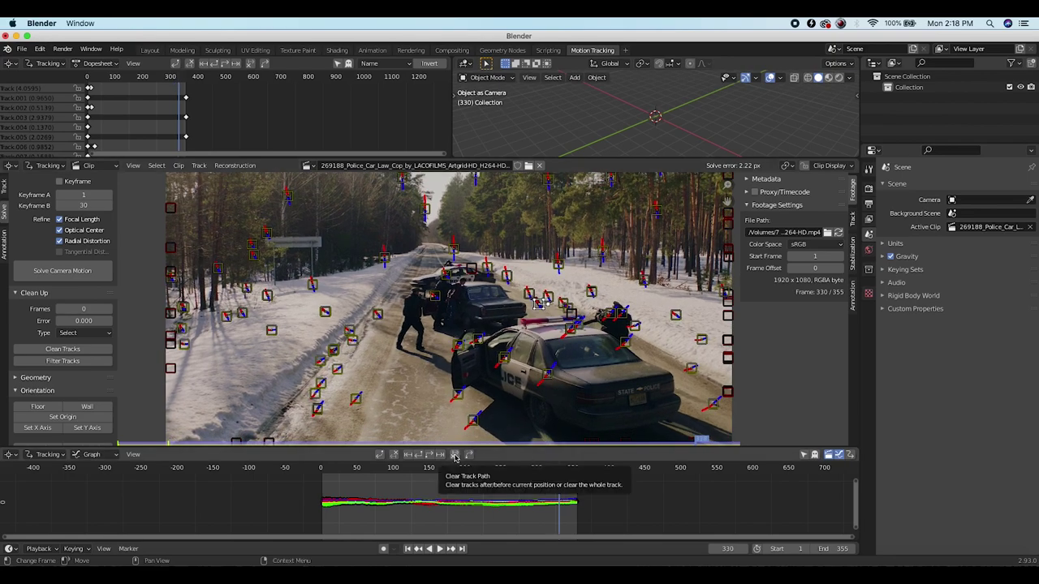
left_click_drag(558, 481, 317, 488)
scroll(273, 305, "down", 3)
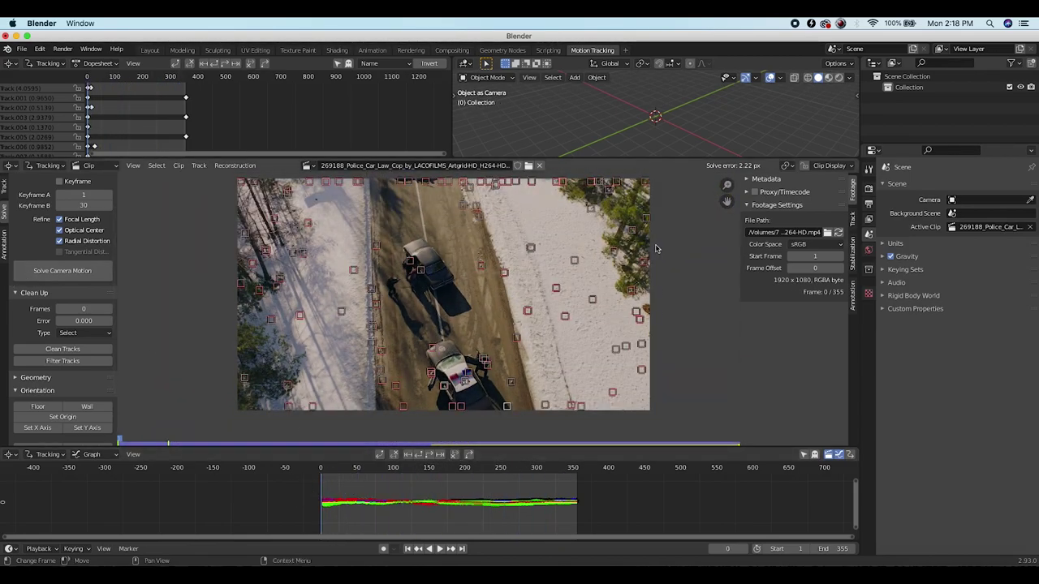
Run Clean Tracks with a reprojection error of 3.690 to select the less accurate tracks, and delete them
left_click(617, 214)
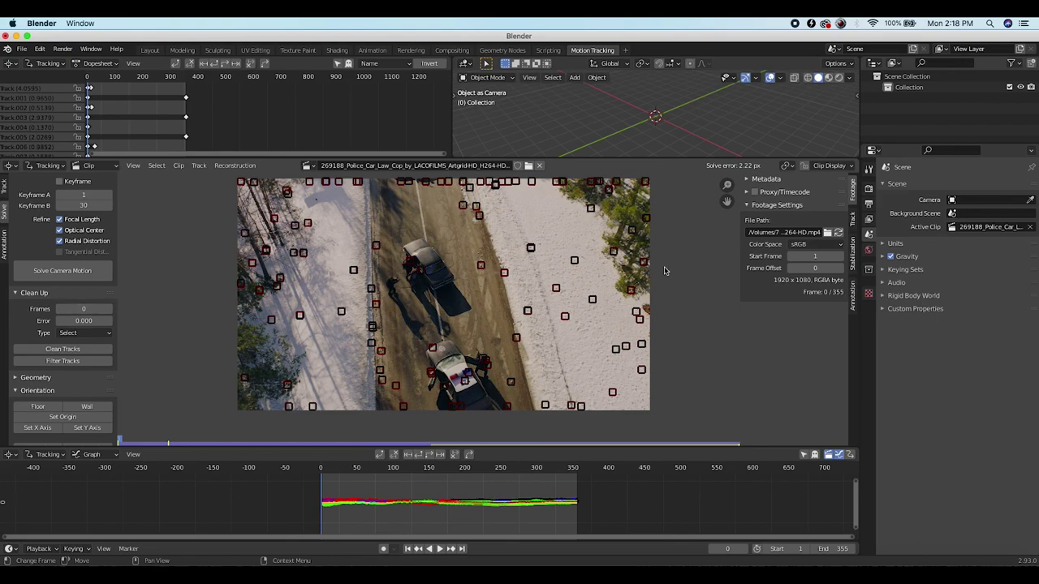
left_click(49, 350)
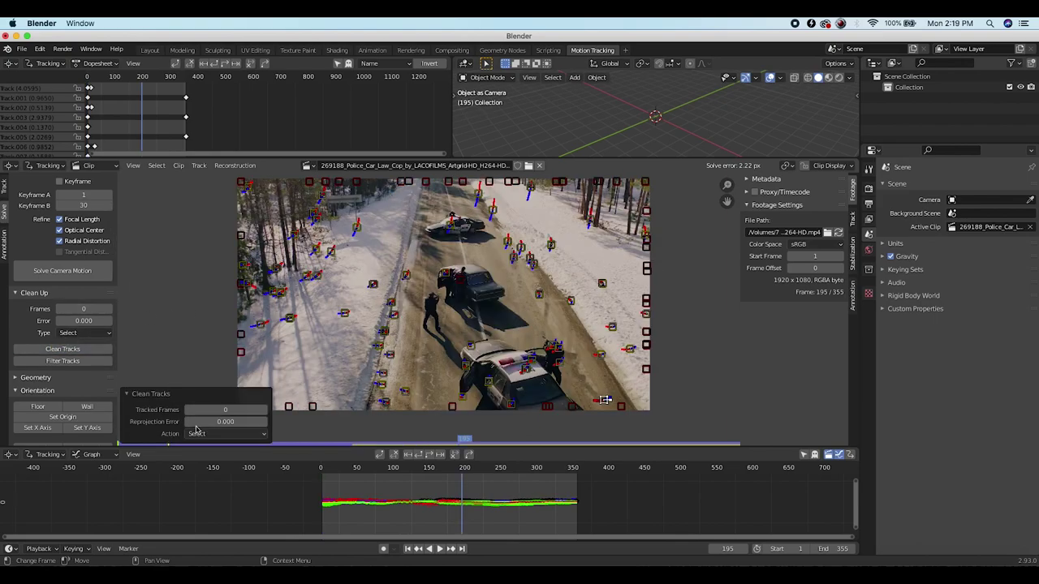
mouse_move(195, 430)
left_mouse_down()
mouse_move(255, 422)
mouse_move(230, 421)
mouse_move(241, 421)
left_mouse_up()
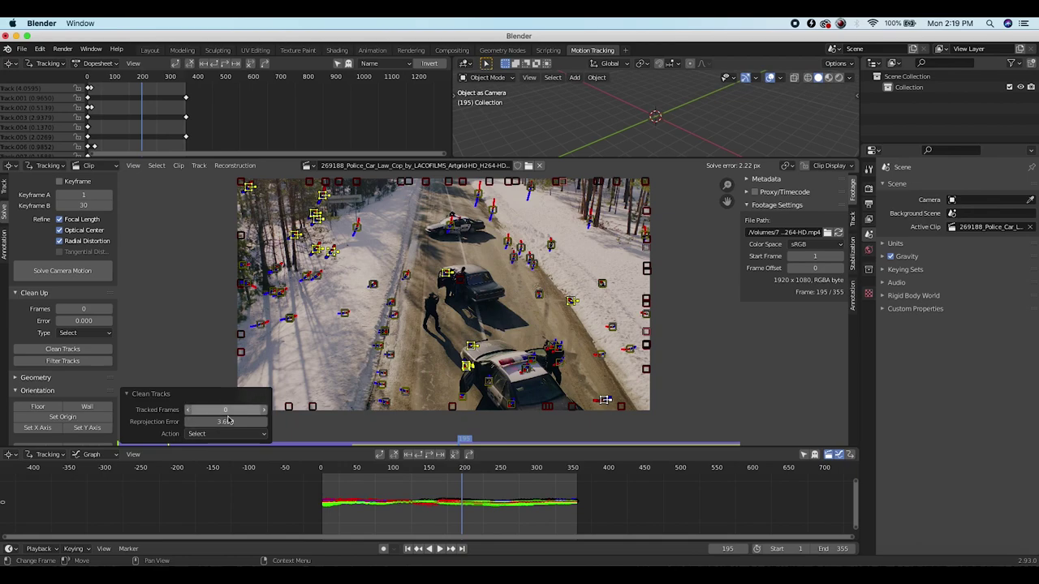
scroll(569, 373, "down", 1)
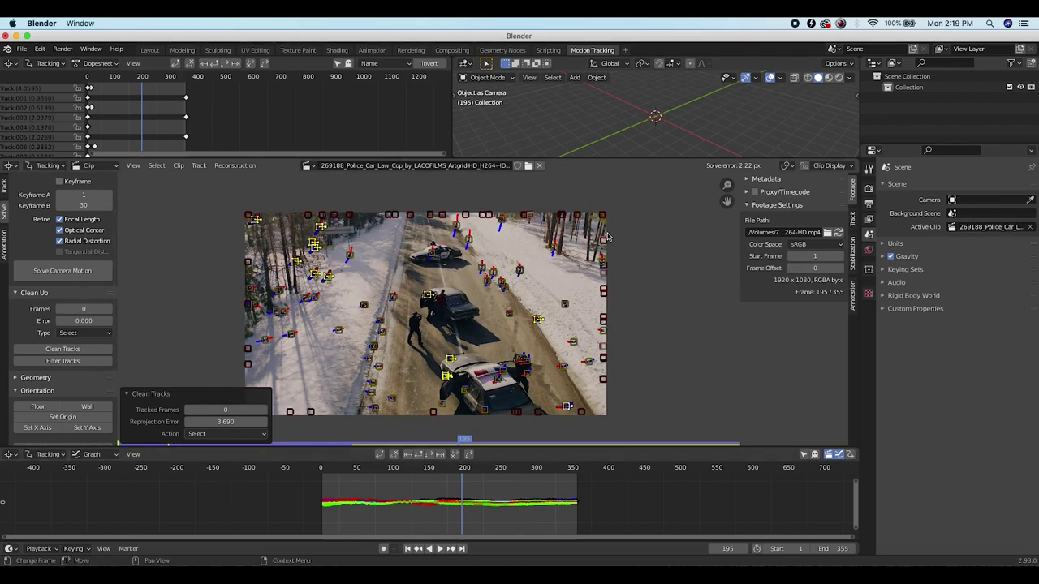
key("x")
left_click(527, 242)
Box-select every remaining track in the footage and re-solve the camera motion
key("b")
left_click_drag(640, 187, 70, 575)
left_click(47, 272)
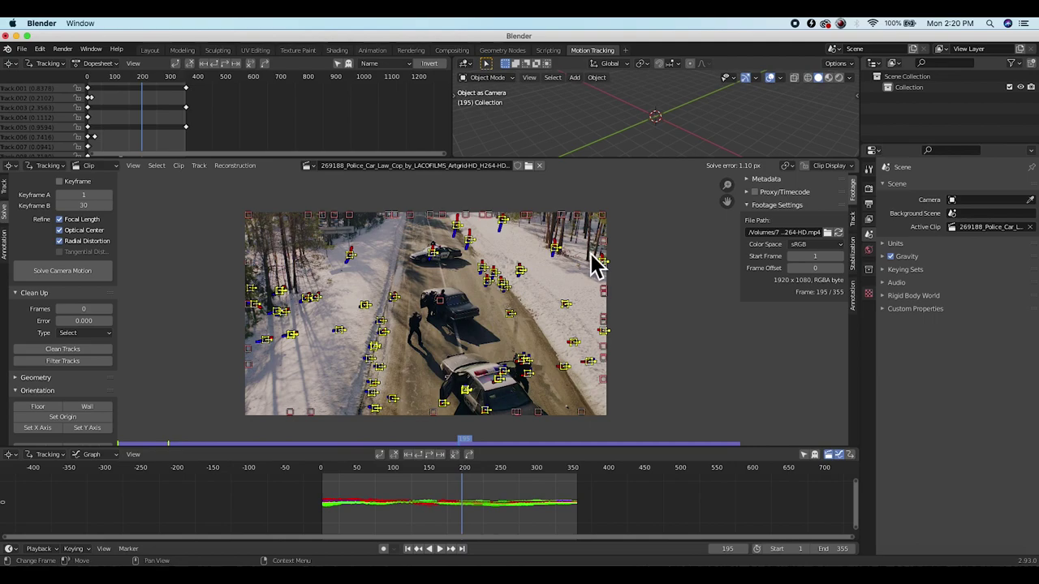
scroll(575, 299, "up", 1)
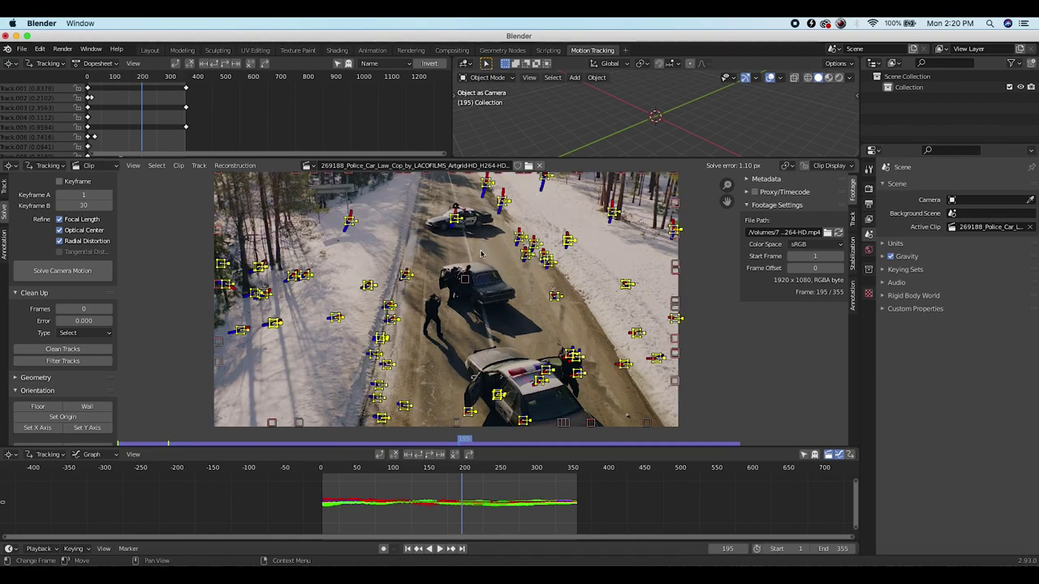
scroll(455, 280, "down", 1)
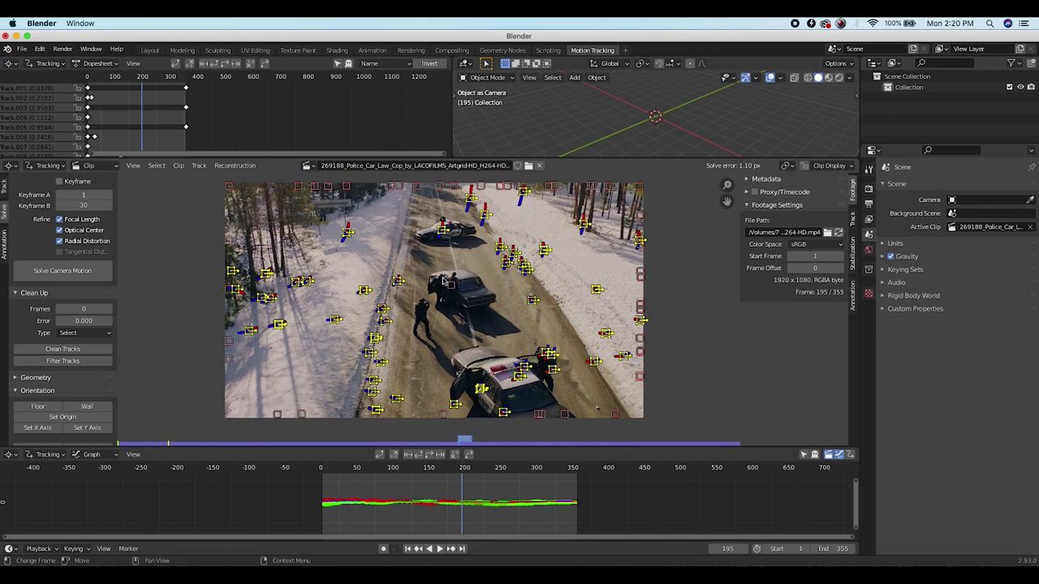
Add a camera to the empty 3D scene
left_click_drag(623, 159, 614, 241)
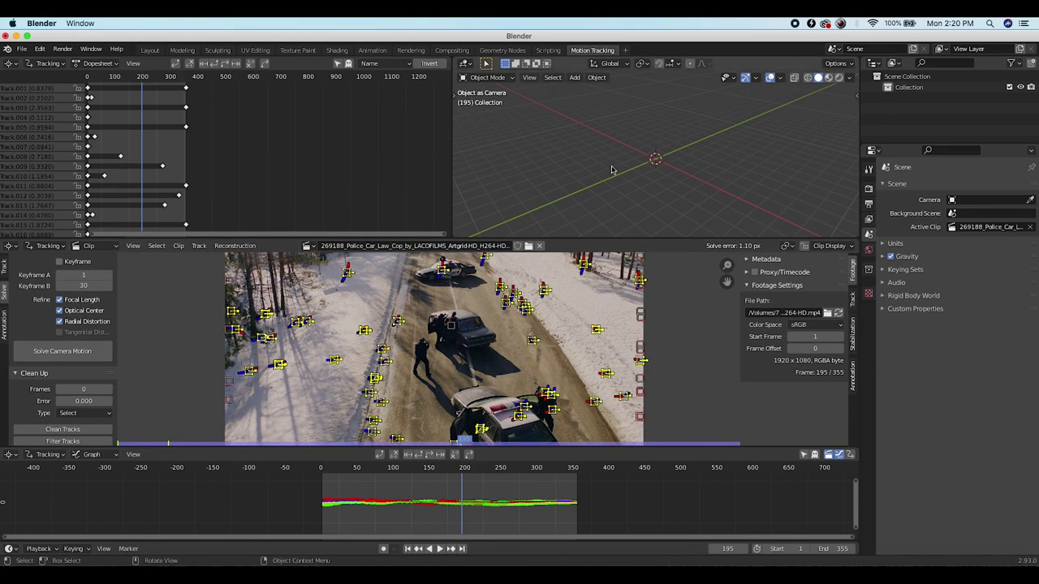
key("shift+a")
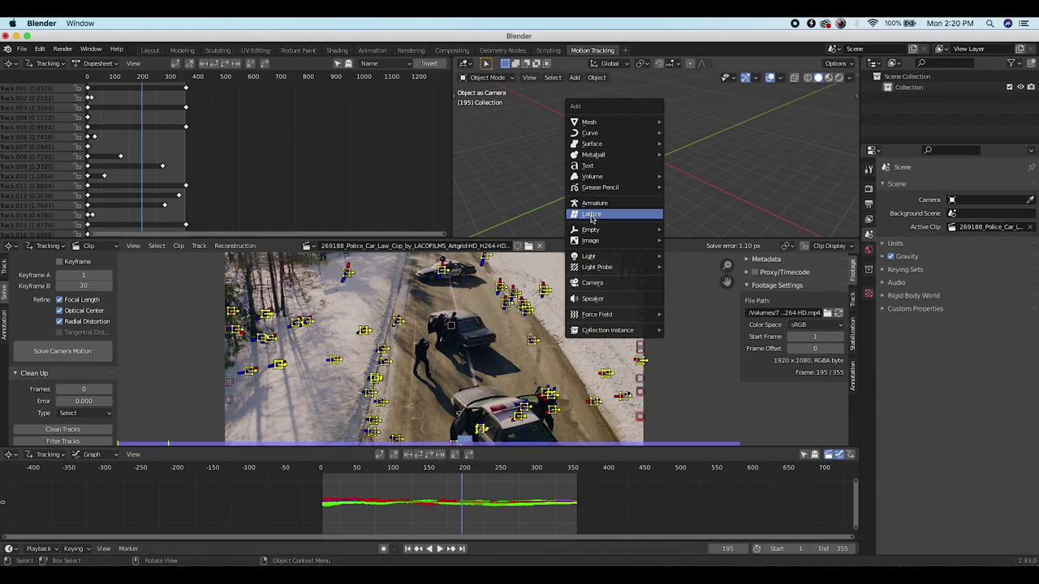
left_click(588, 285)
middle_click_drag(663, 148, 656, 148)
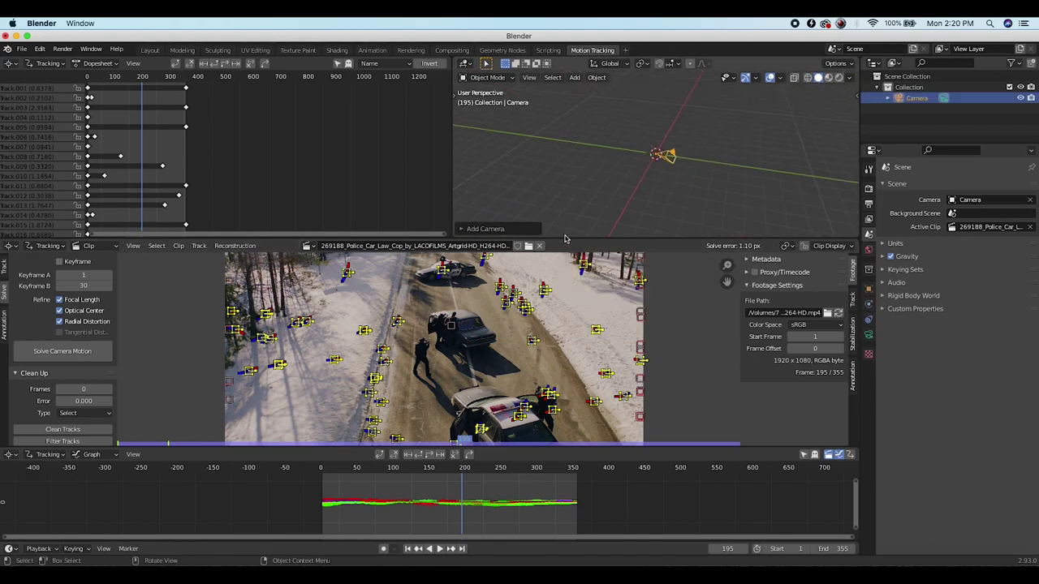
Set the tracked footage as the camera's background and look at the scene through the camera
left_click_drag(597, 238, 623, 129)
scroll(59, 260, "down", 2)
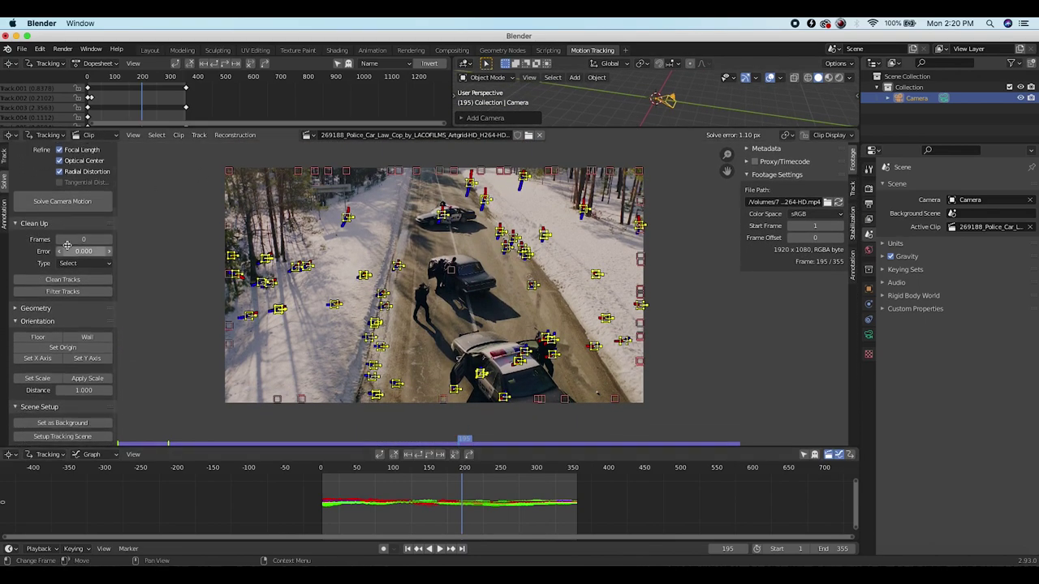
left_click(51, 422)
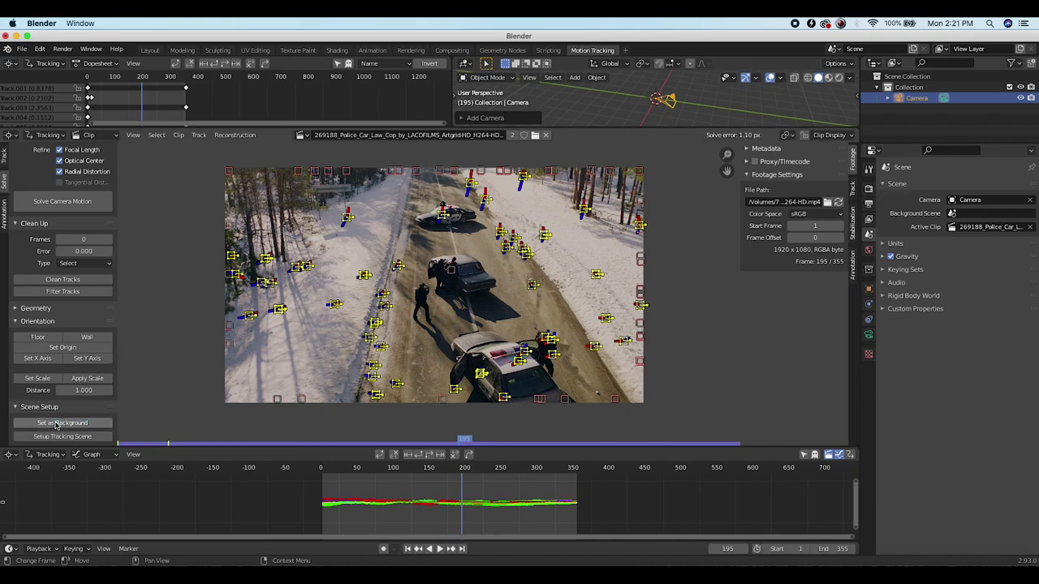
left_click(528, 77)
mouse_move(557, 205)
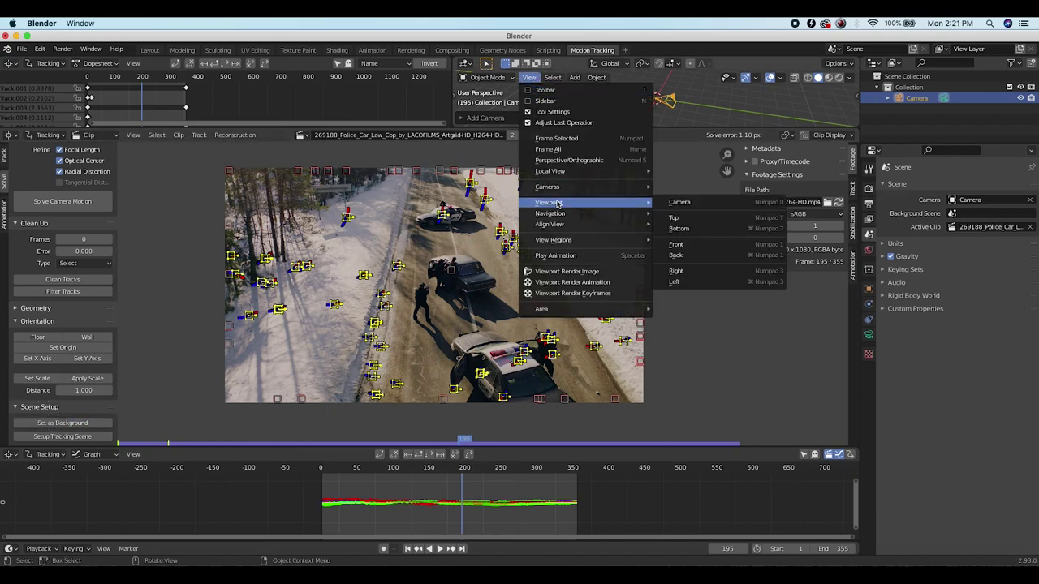
left_click(680, 203)
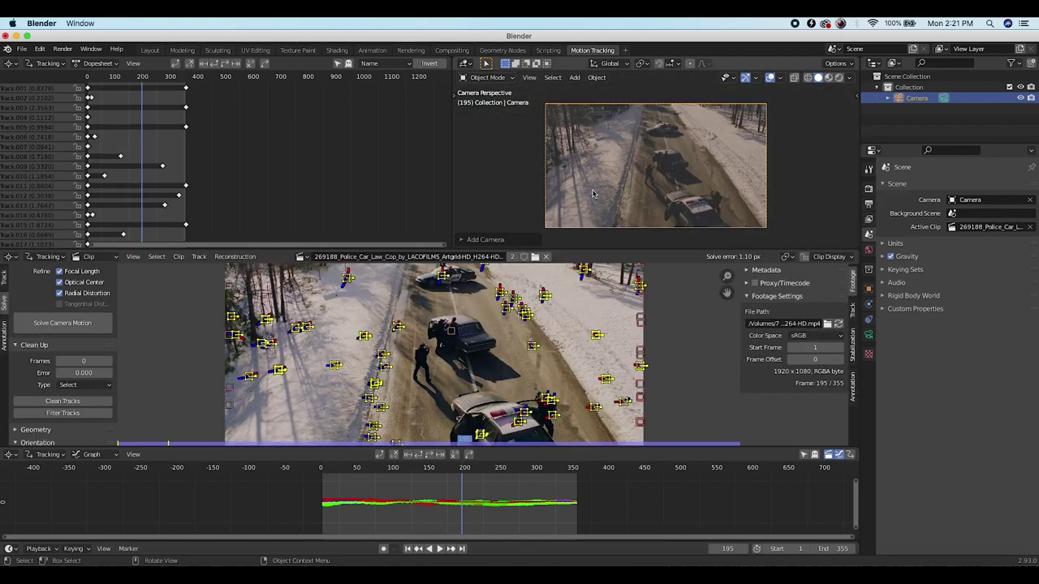
left_click_drag(577, 249, 589, 198)
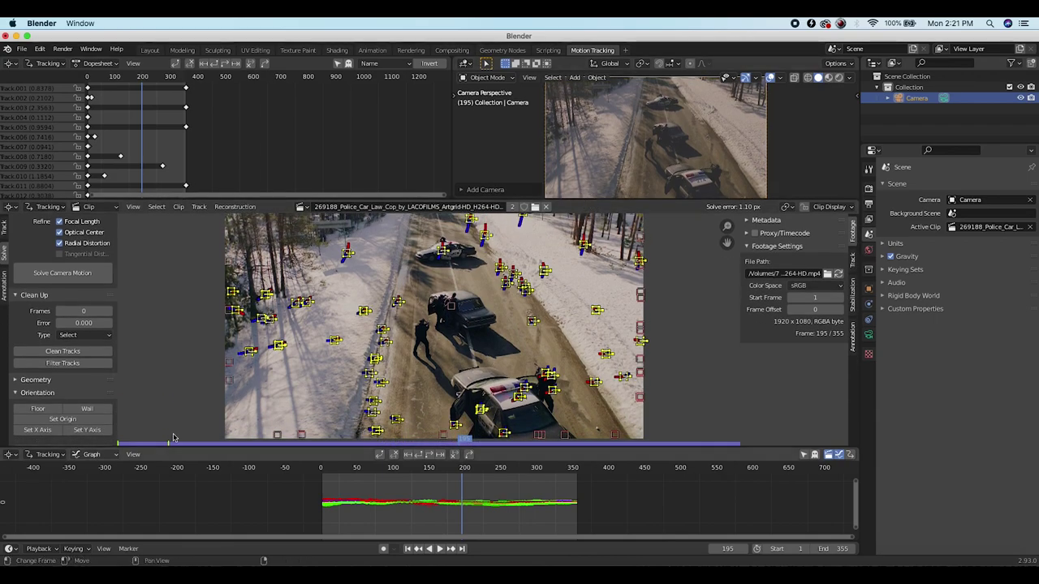
At frame 152, set the scene origin on the track beside the middle car
scroll(14, 366, "down", 4)
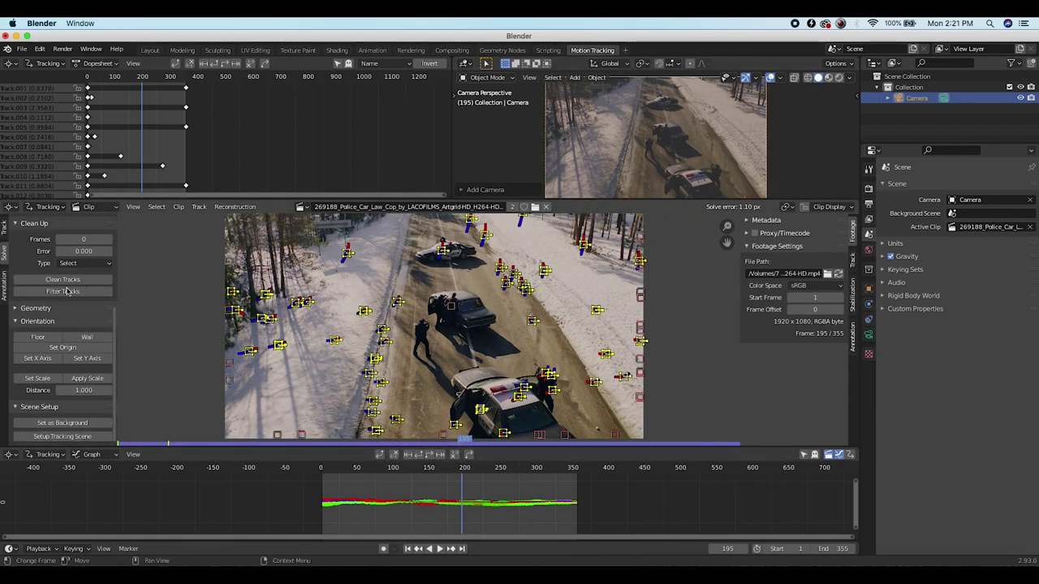
left_click(63, 348)
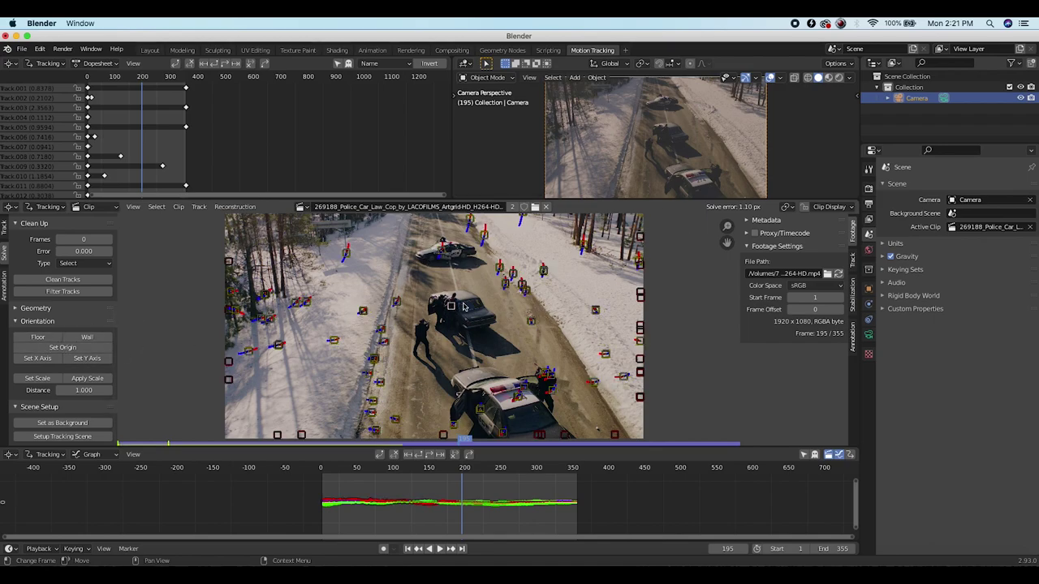
left_click(460, 471)
left_click_drag(360, 474, 430, 471)
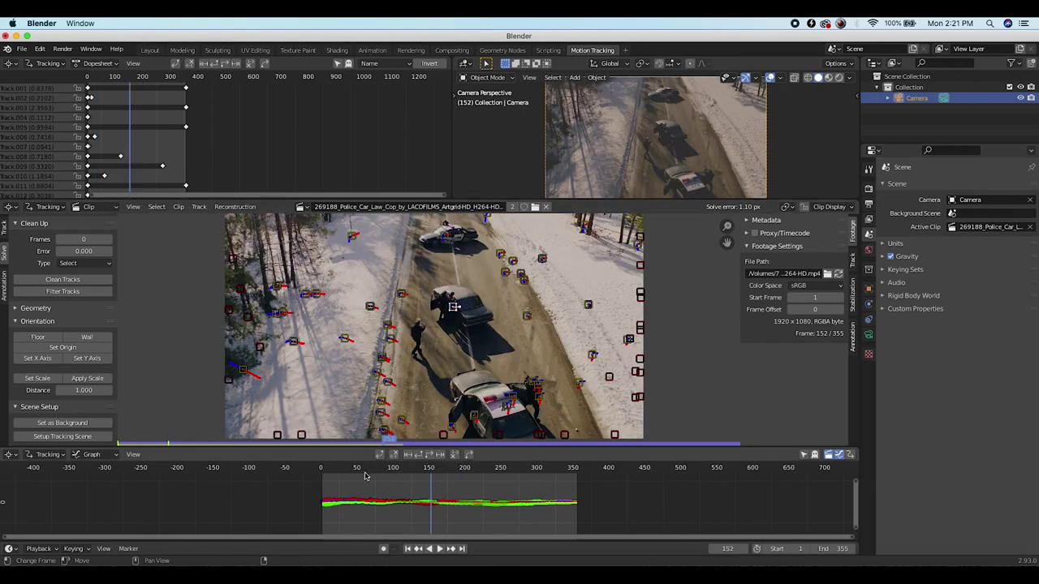
left_click(55, 351)
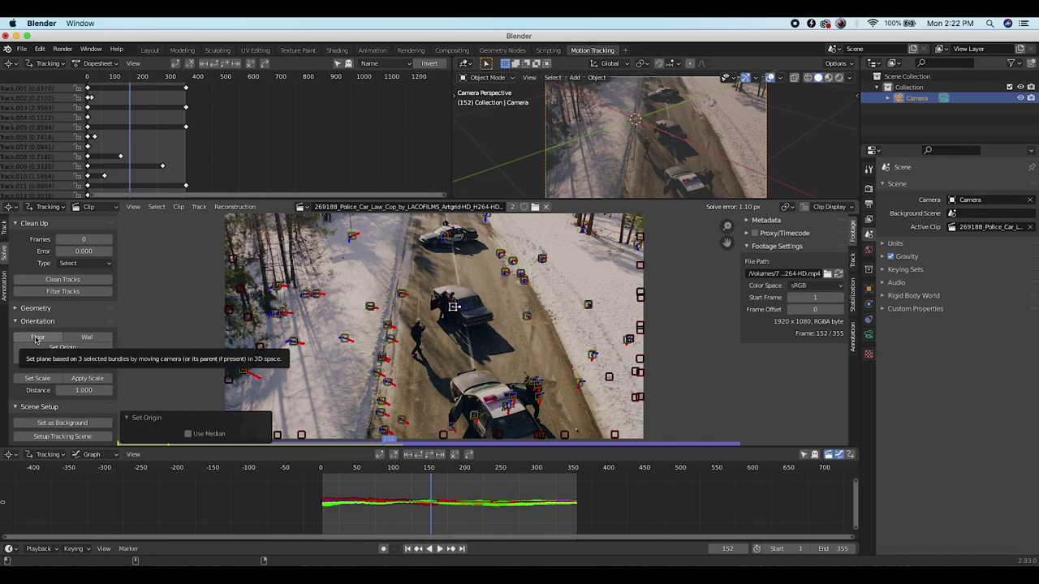
Select three ground tracks around the middle car, one at the near-side snow edge and two across the road, and define them as the floor
left_click(403, 296)
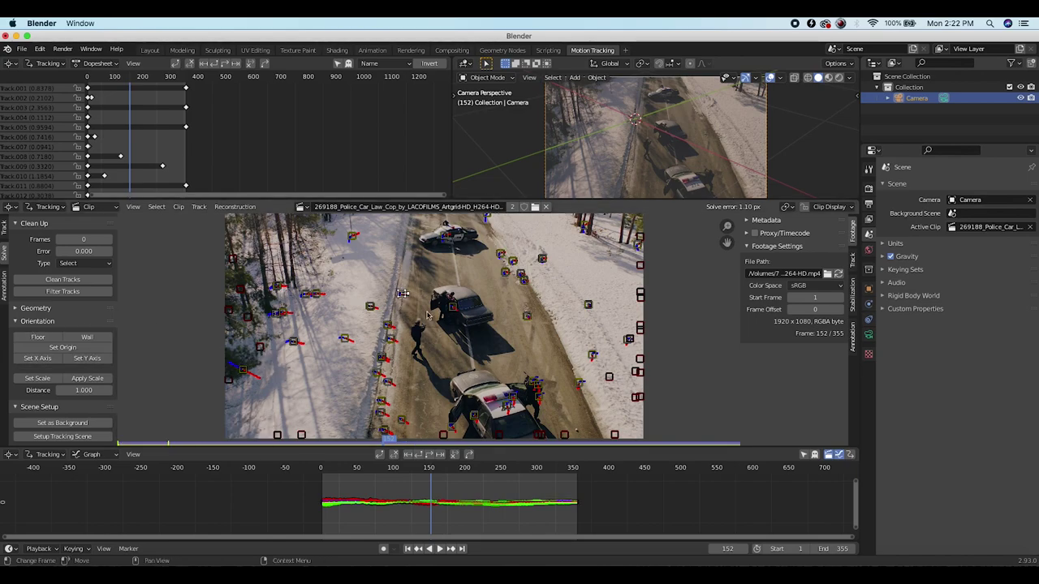
left_click(503, 256, "shift")
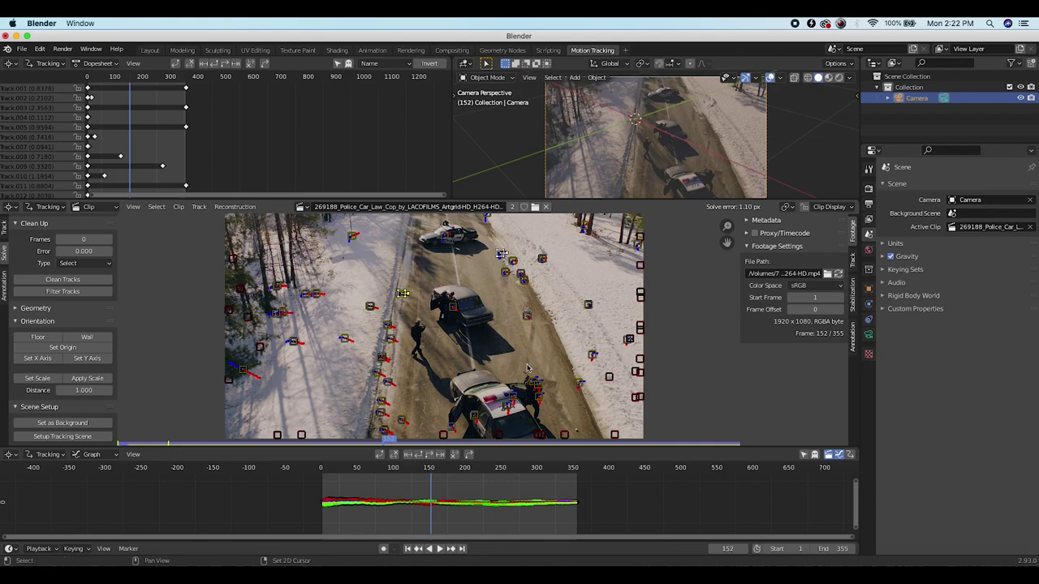
left_click(527, 316, "shift")
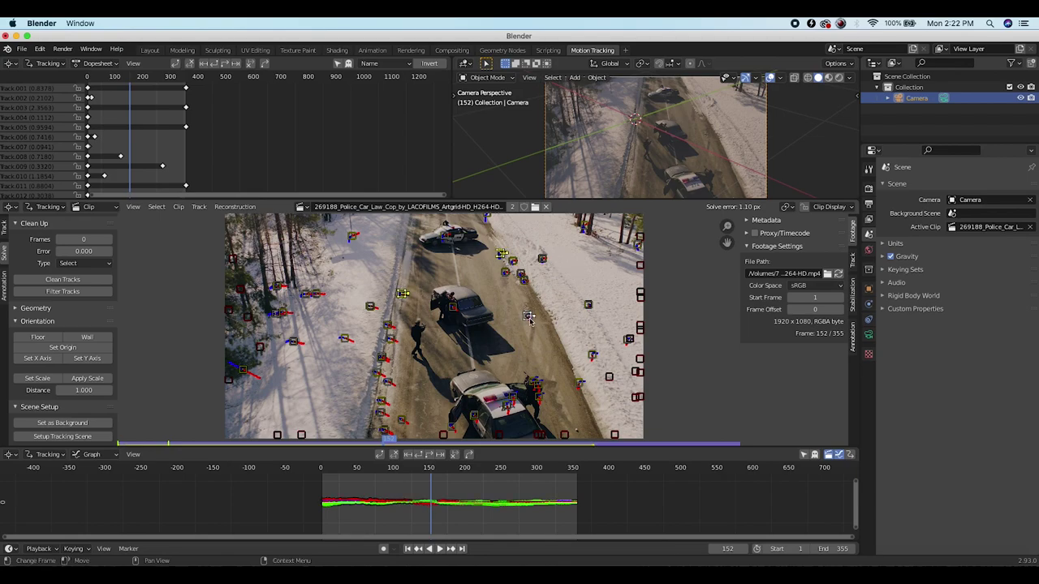
left_click(38, 338)
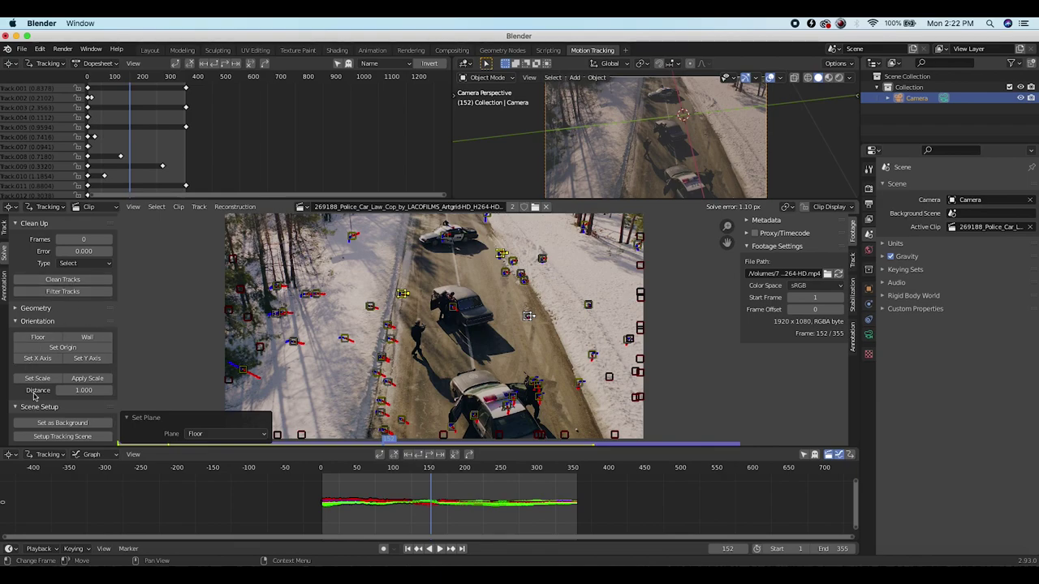
Set up the tracking scene from the solved footage and view the generated ground, cube and track points from outside the camera
left_click(42, 439)
scroll(654, 130, "down", 5)
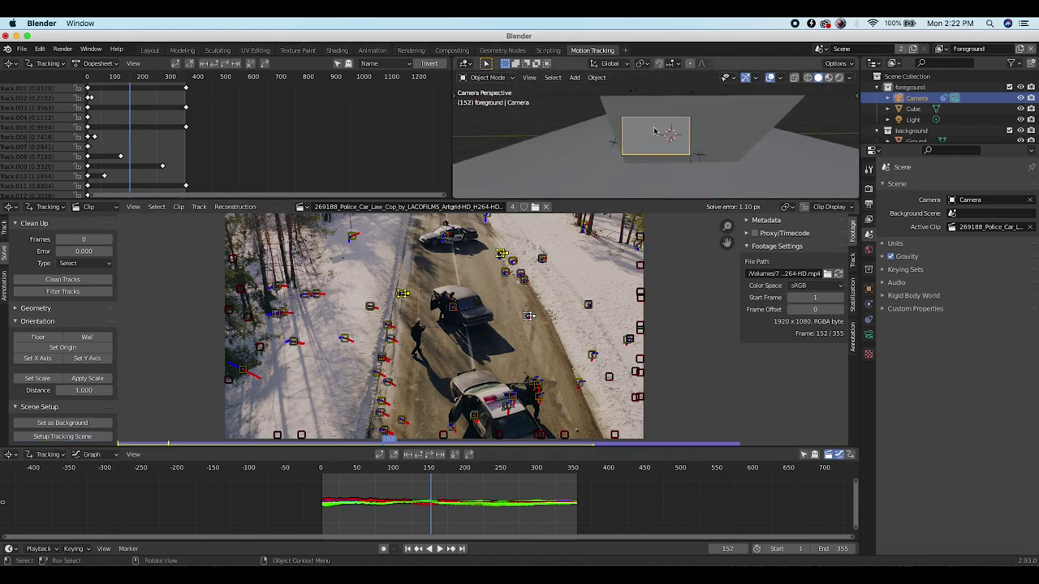
scroll(655, 131, "left", 5)
scroll(654, 131, "down", 10)
scroll(654, 130, "up", 8)
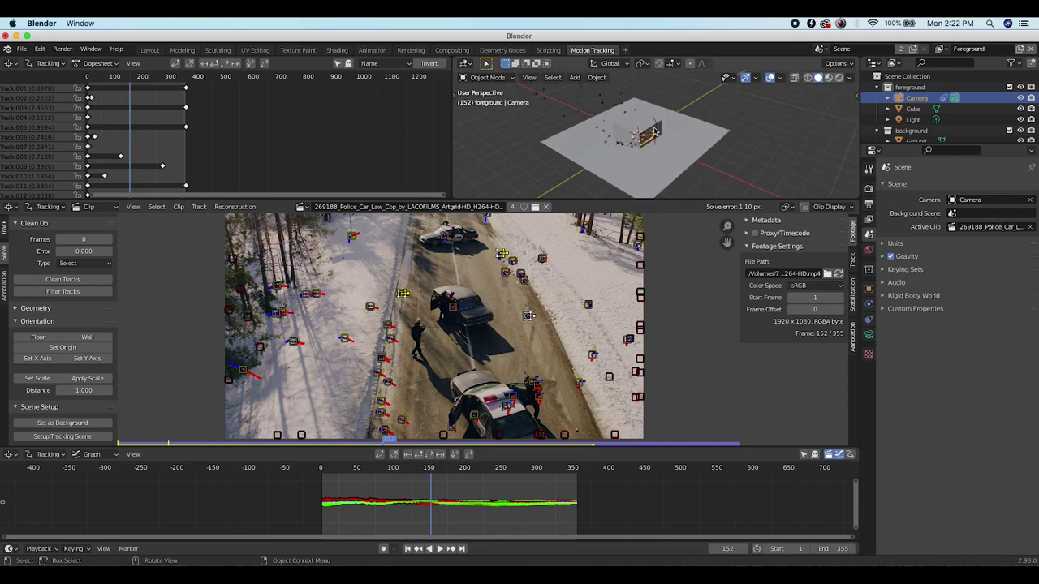
middle_click_drag(655, 131, 655, 130)
scroll(656, 131, "left", 10)
scroll(509, 304, "down", 2)
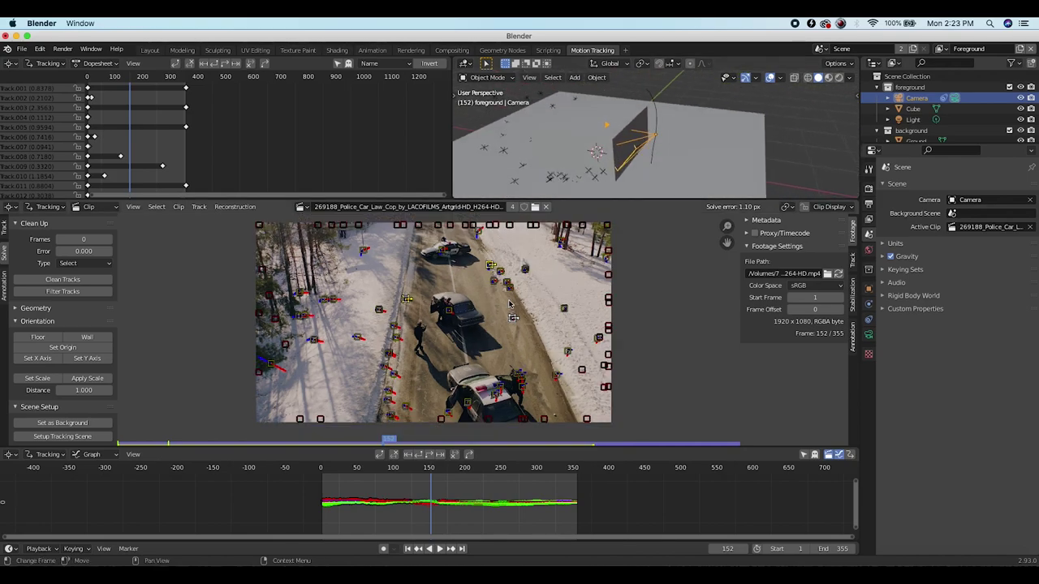
scroll(509, 303, "left", 2)
middle_click_drag(510, 305, 511, 298)
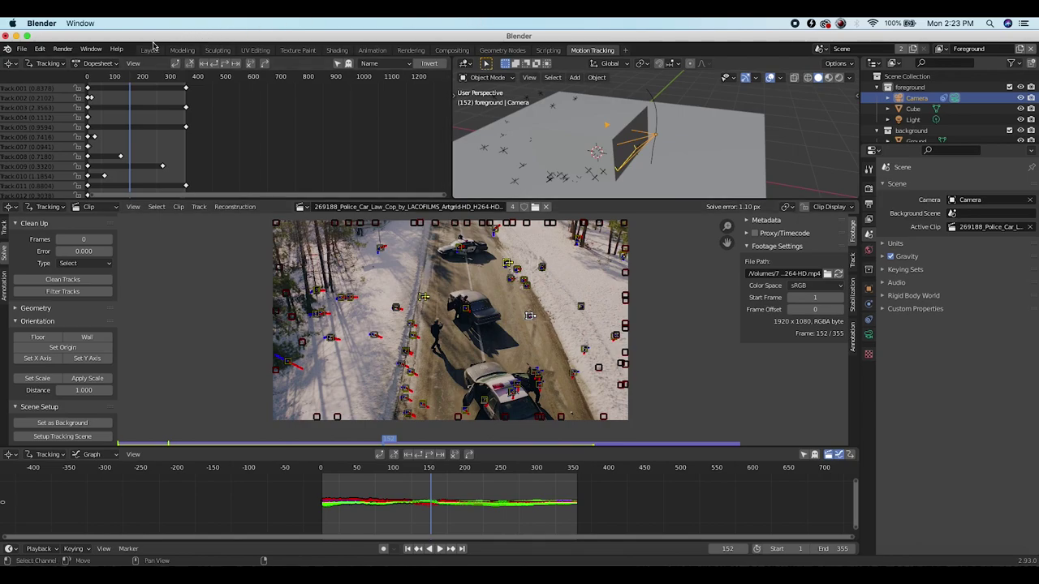
In the Layout workspace, delete the background collection while keeping its ground and light in the scene
left_click(150, 51)
middle_click_drag(374, 305, 485, 269)
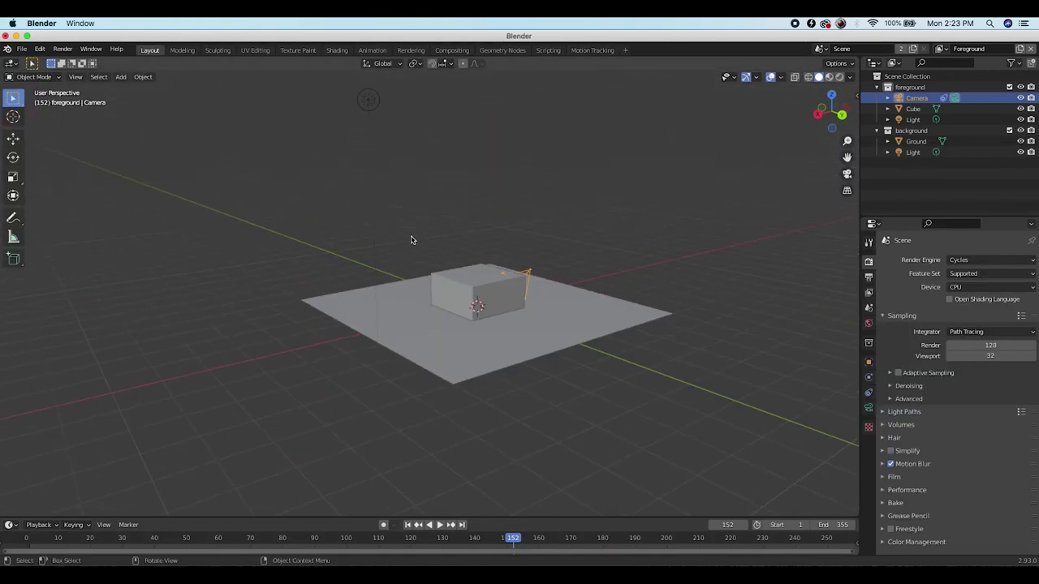
left_click(908, 87)
left_click(911, 131)
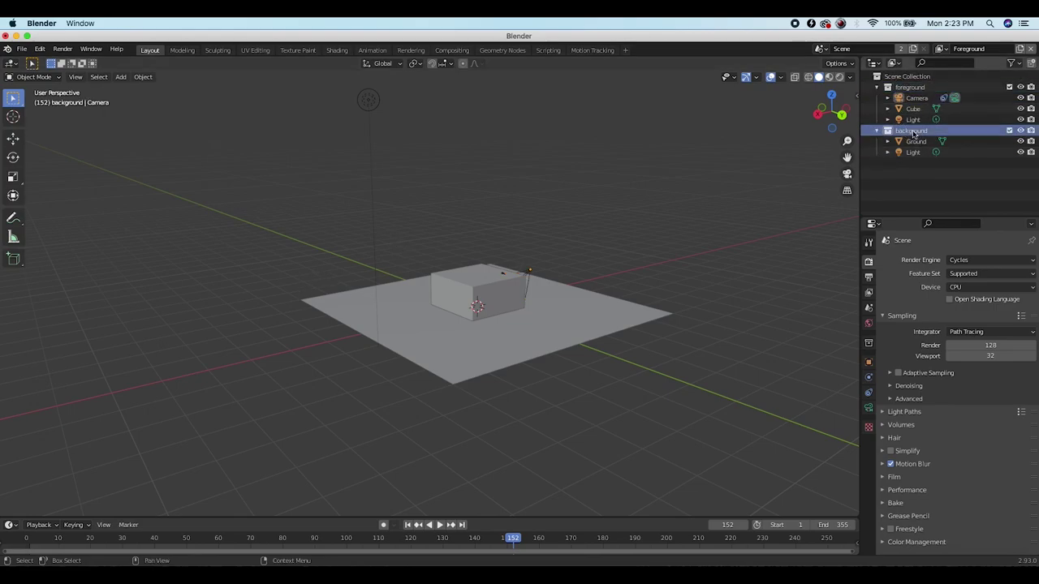
left_click(910, 87)
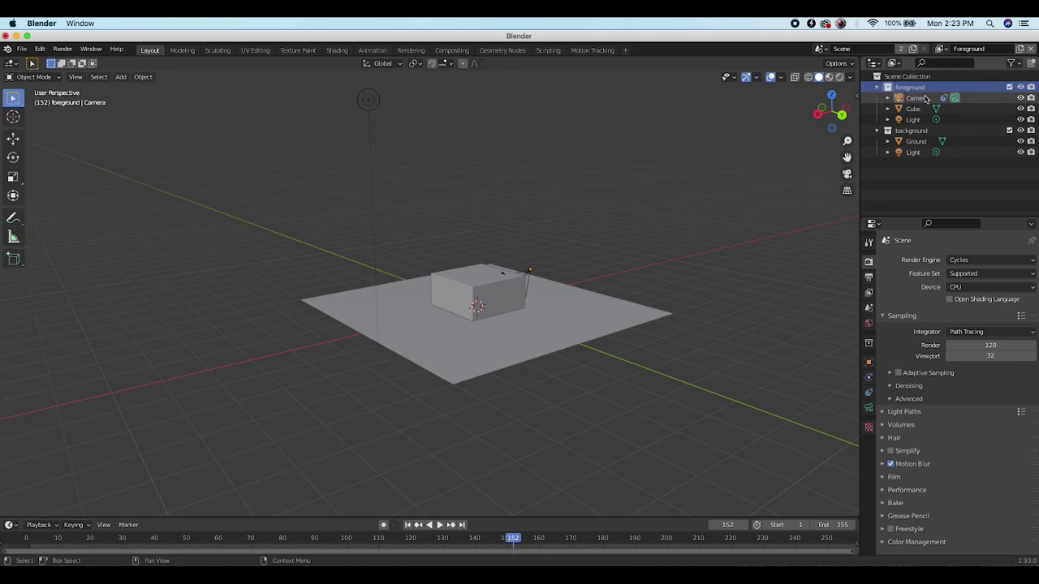
left_click(917, 142)
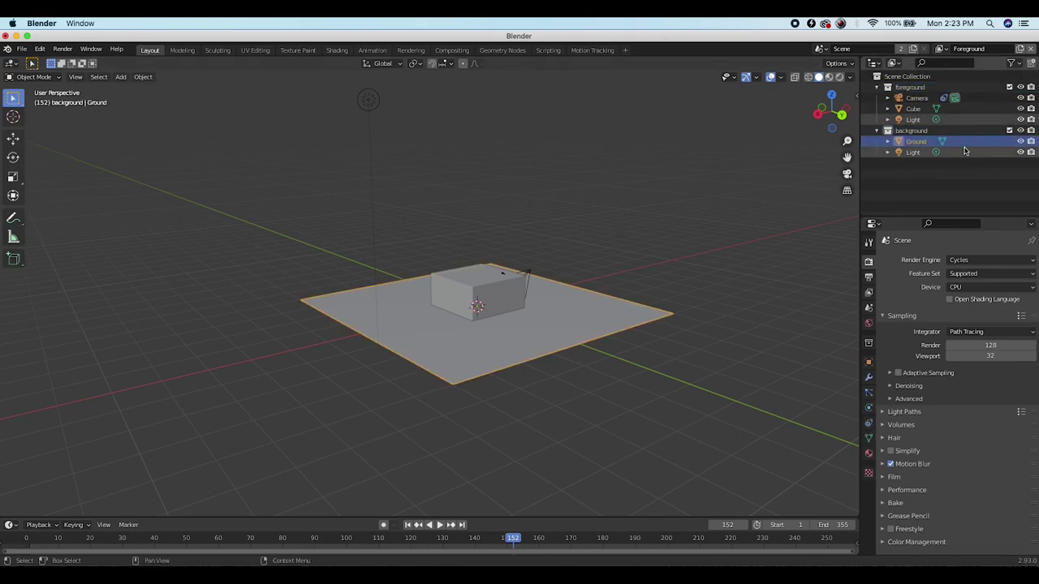
left_click(909, 131)
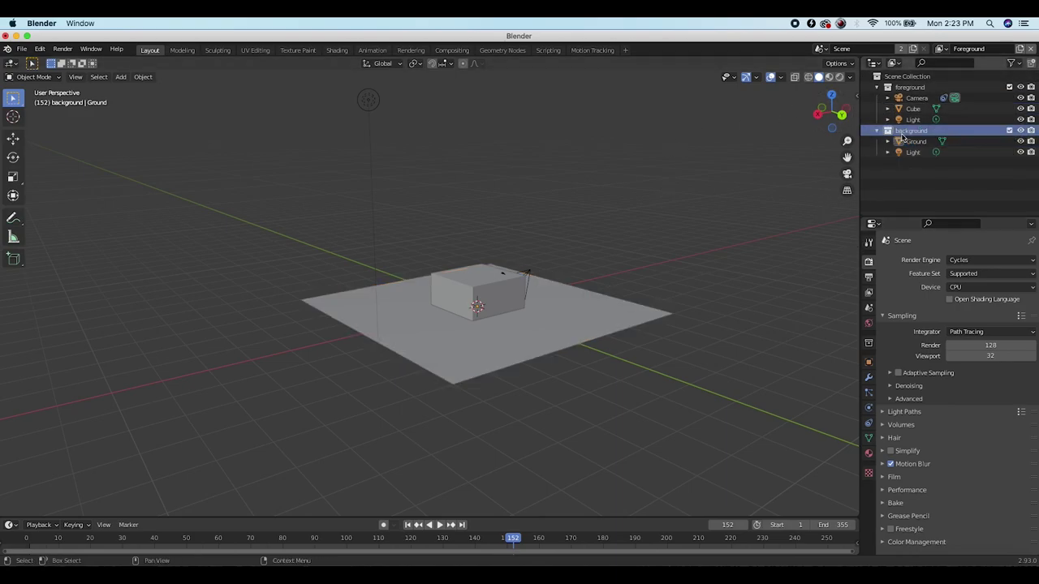
right_click(904, 133)
left_click(790, 194)
left_click(901, 130)
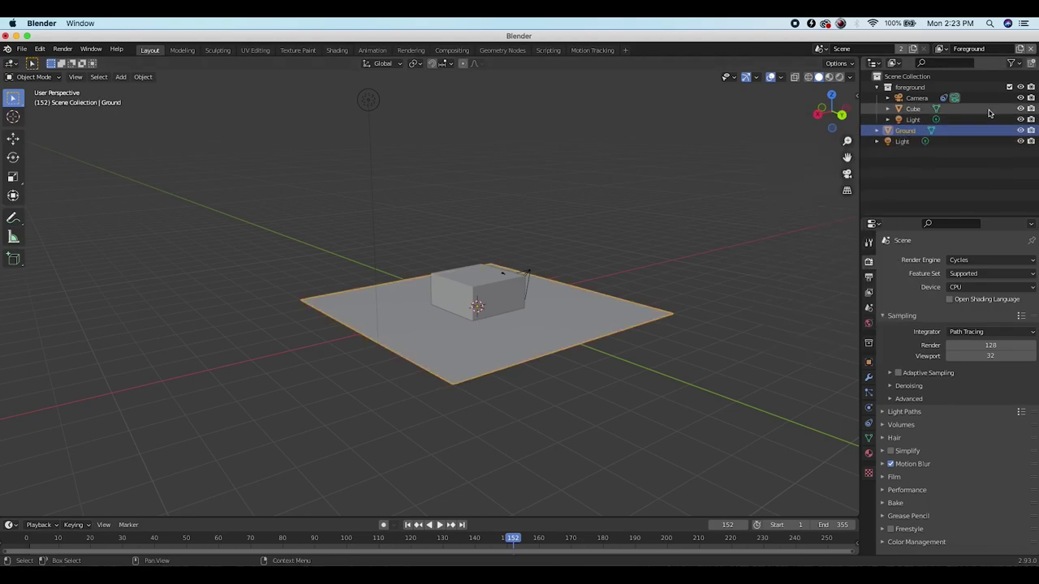
Switch to the Background view layer and remove it, leaving only the Foreground view layer
left_click(941, 48)
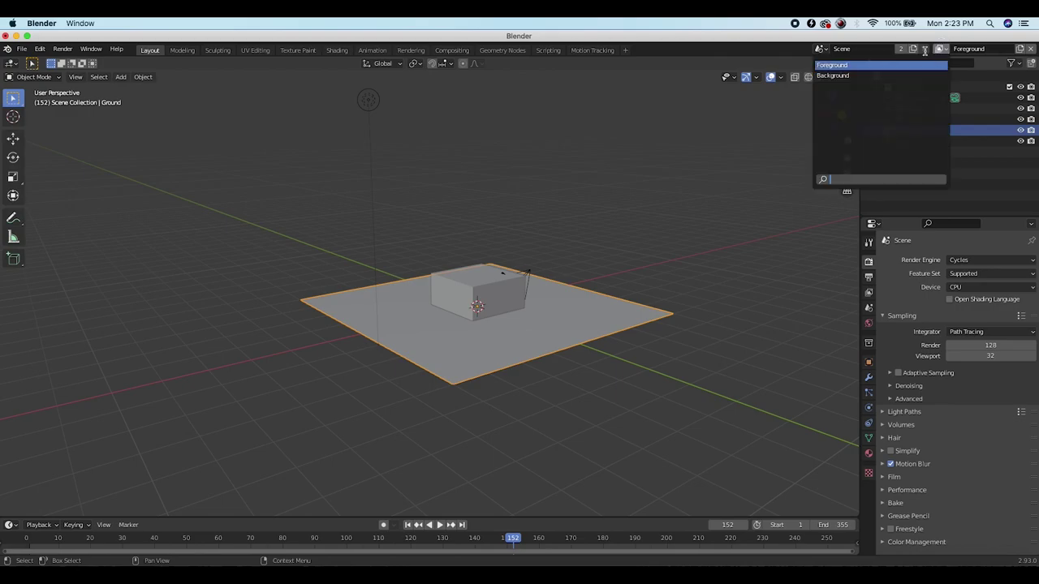
left_click(844, 75)
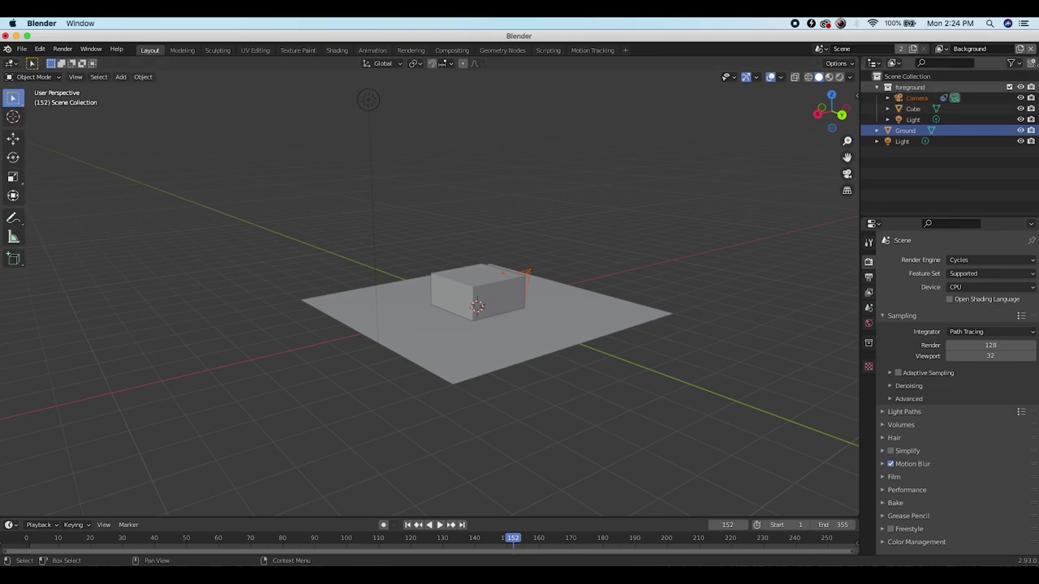
left_click(1032, 49)
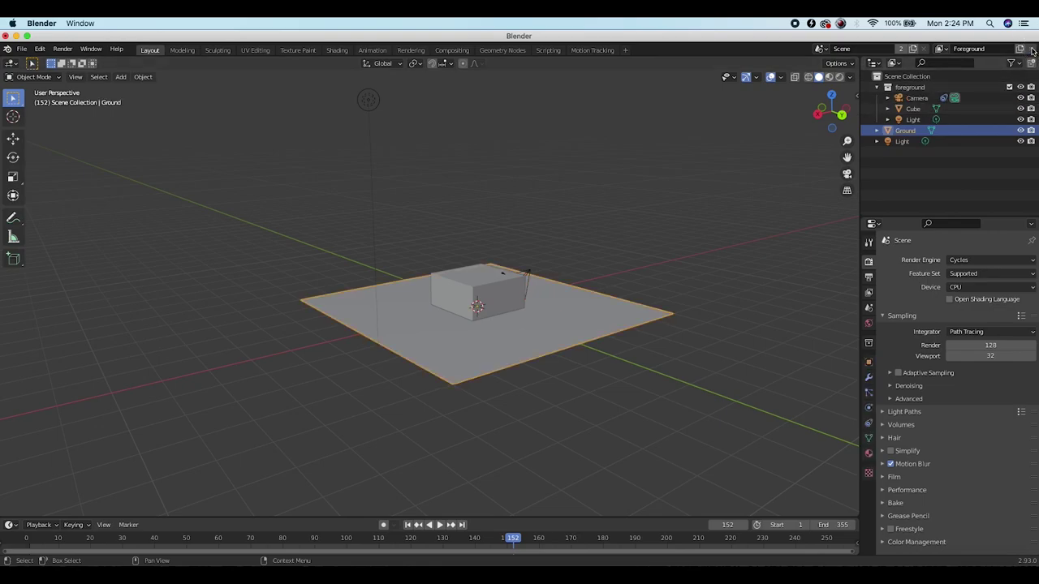
left_click(943, 49)
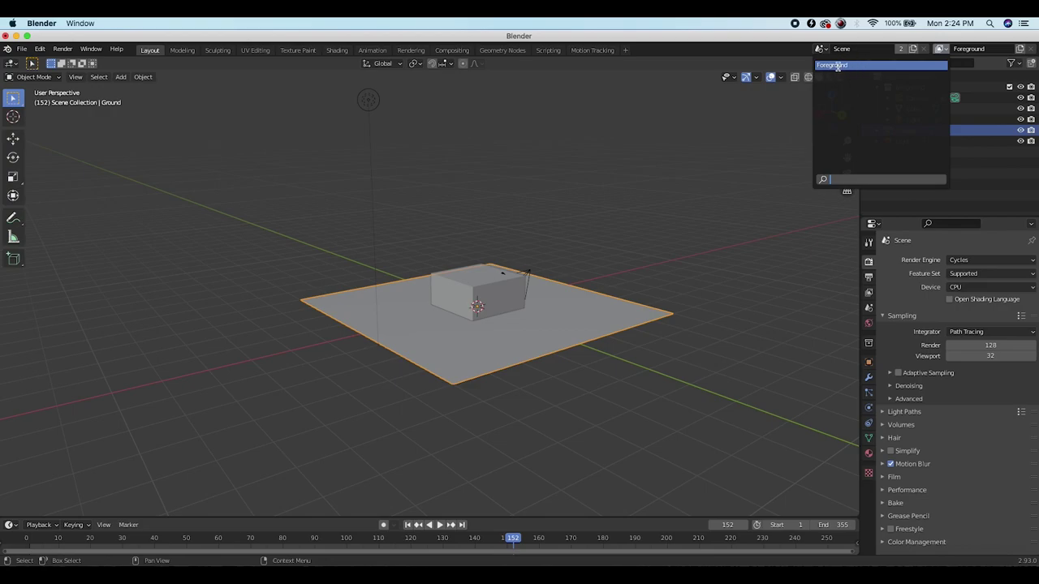
Delete the scene light and move the camera out of the foreground collection into the Scene Collection
left_click(902, 141)
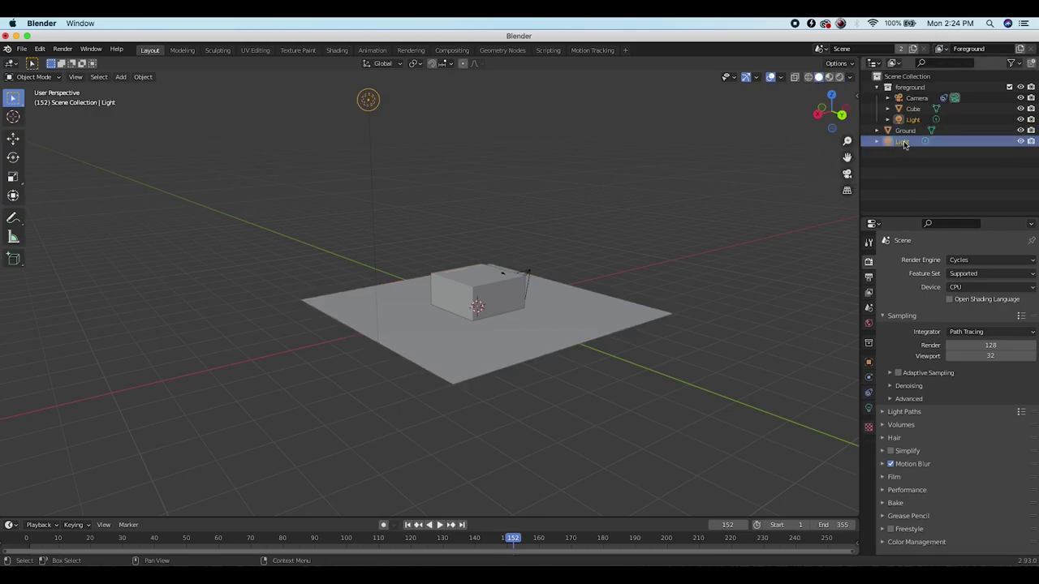
key("x")
left_click(546, 195)
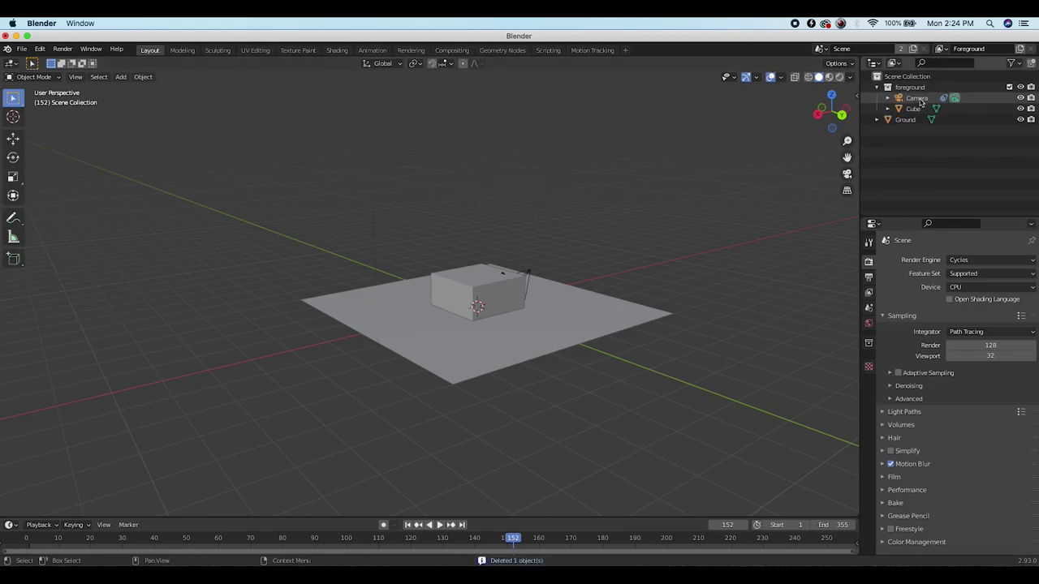
left_click_drag(918, 99, 898, 77)
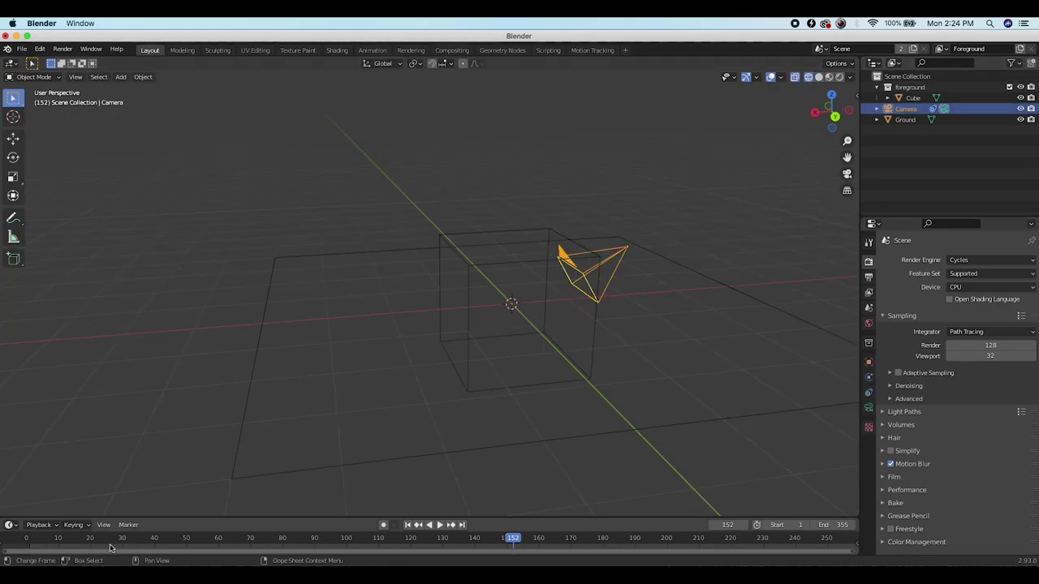
Scrub through the timeline to frame 26 and turn on the Motion Tracking viewport overlay
left_click_drag(65, 538, 757, 526)
key("Escape")
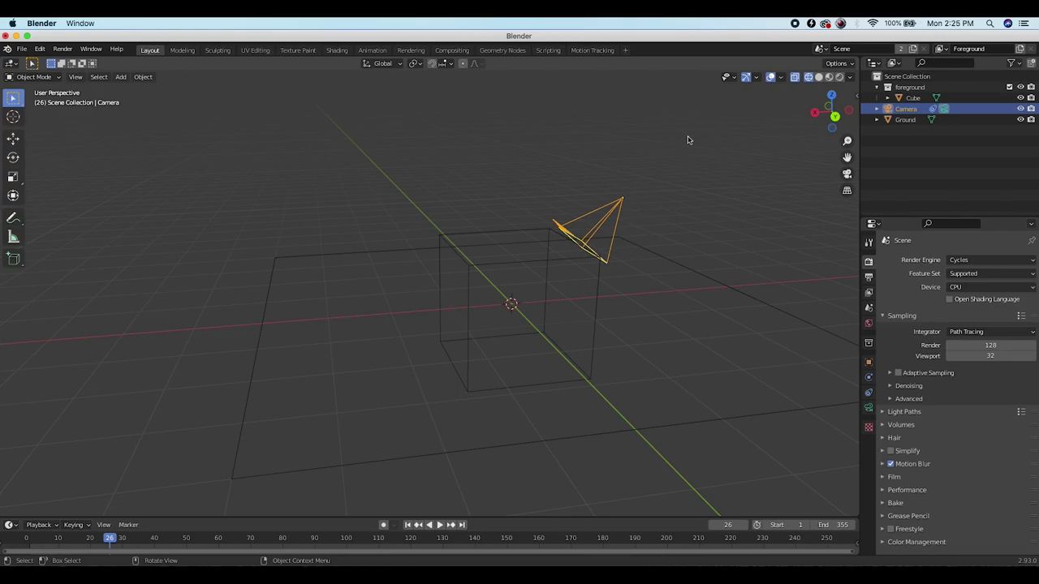
left_click(783, 78)
left_click(714, 293)
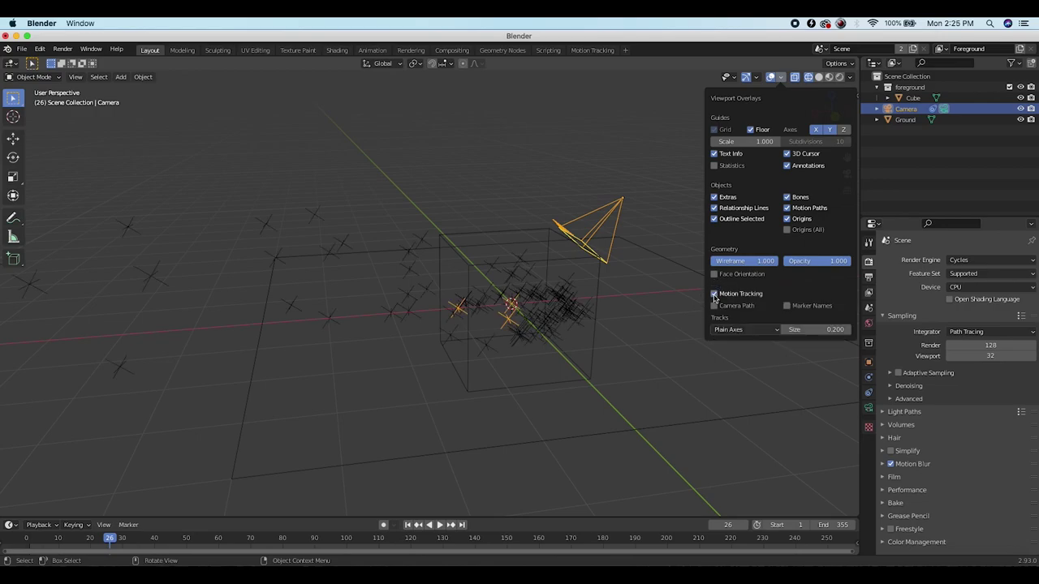
Inspect the tracking points around the camera and ground, and delete the cube from the foreground collection
scroll(308, 389, "right", 10)
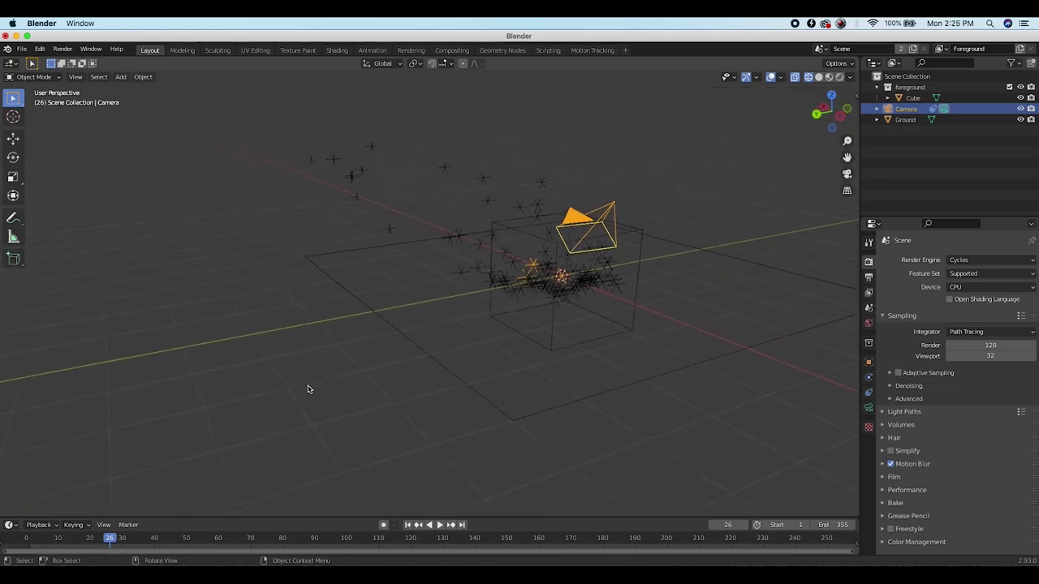
left_click(570, 284)
scroll(540, 286, "left", 10)
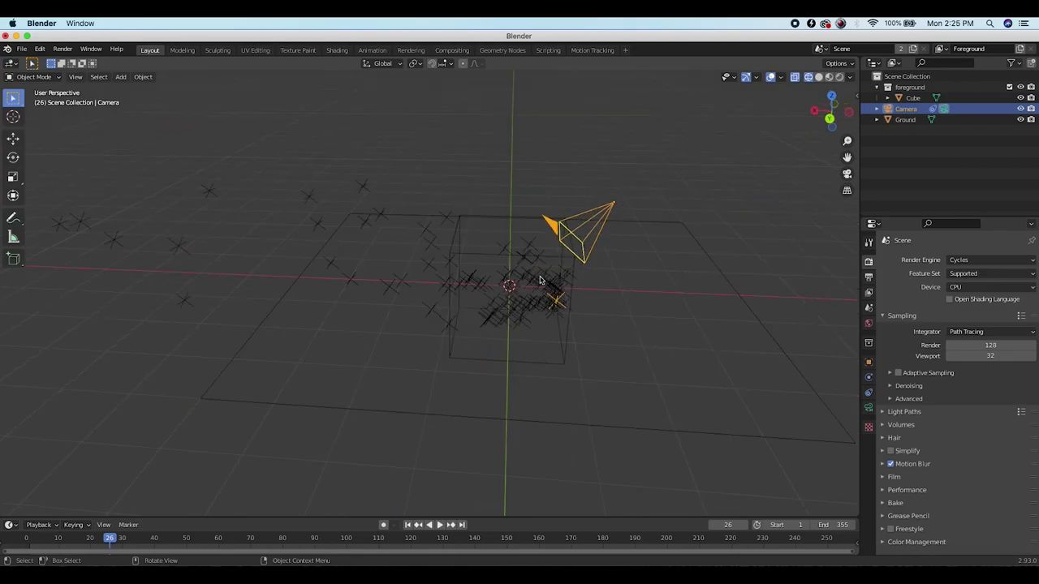
scroll(539, 286, "right", 10)
middle_click_drag(540, 288, 410, 294)
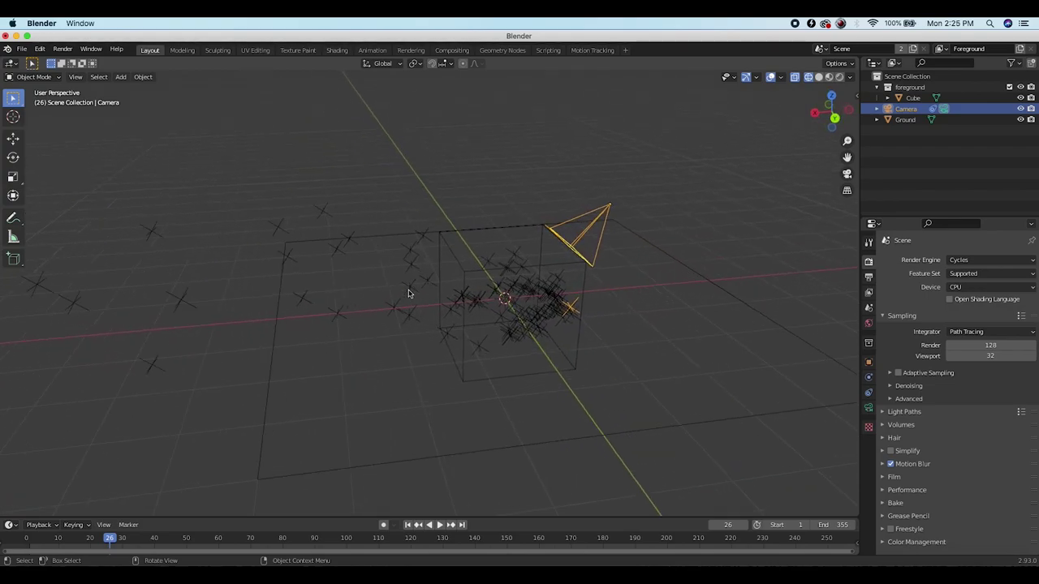
left_click(385, 241)
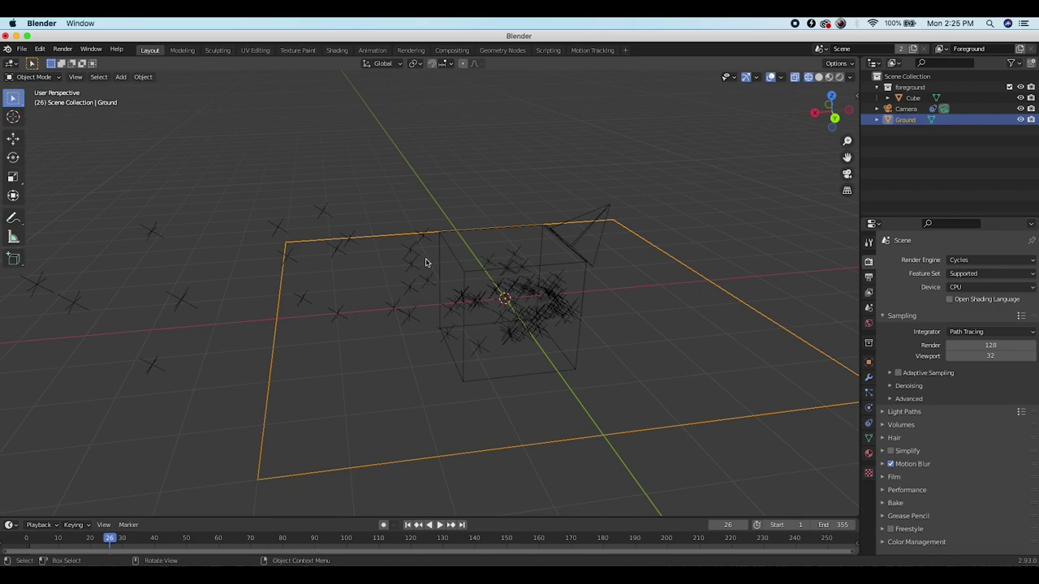
middle_click_drag(425, 262, 505, 184)
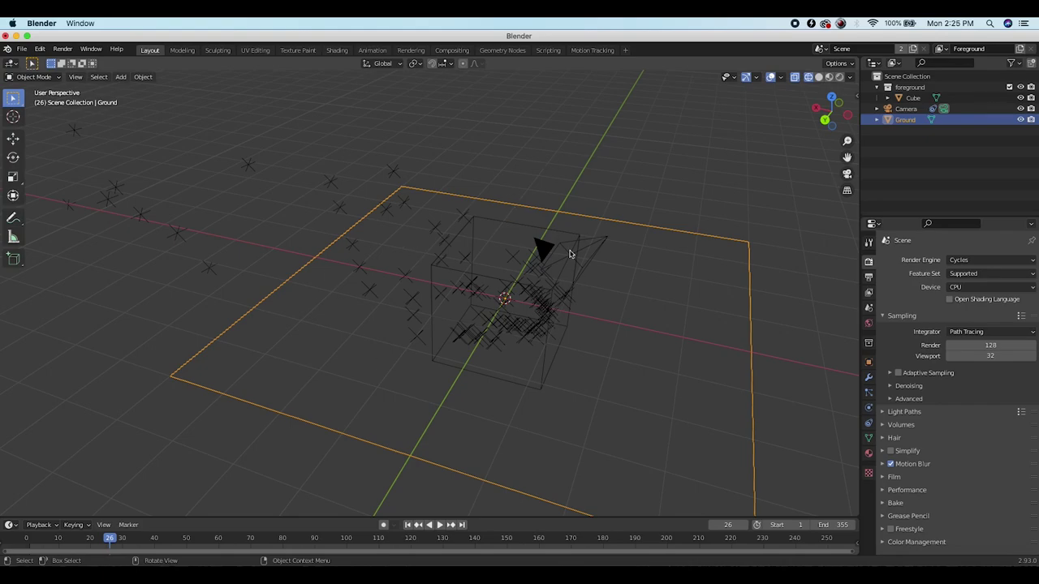
left_click(512, 227)
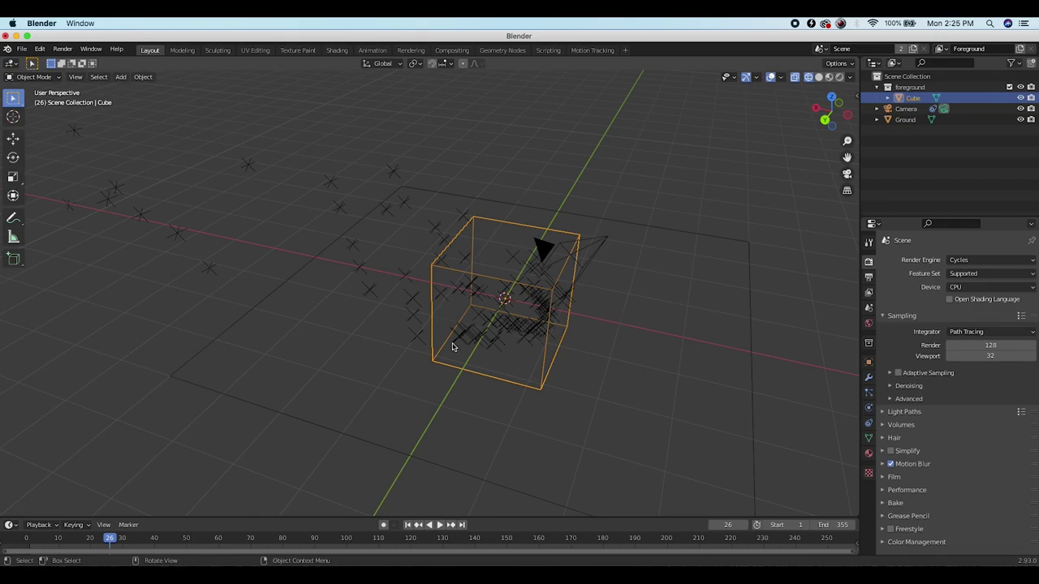
key("x")
left_click(497, 234)
middle_click_drag(497, 234, 614, 324)
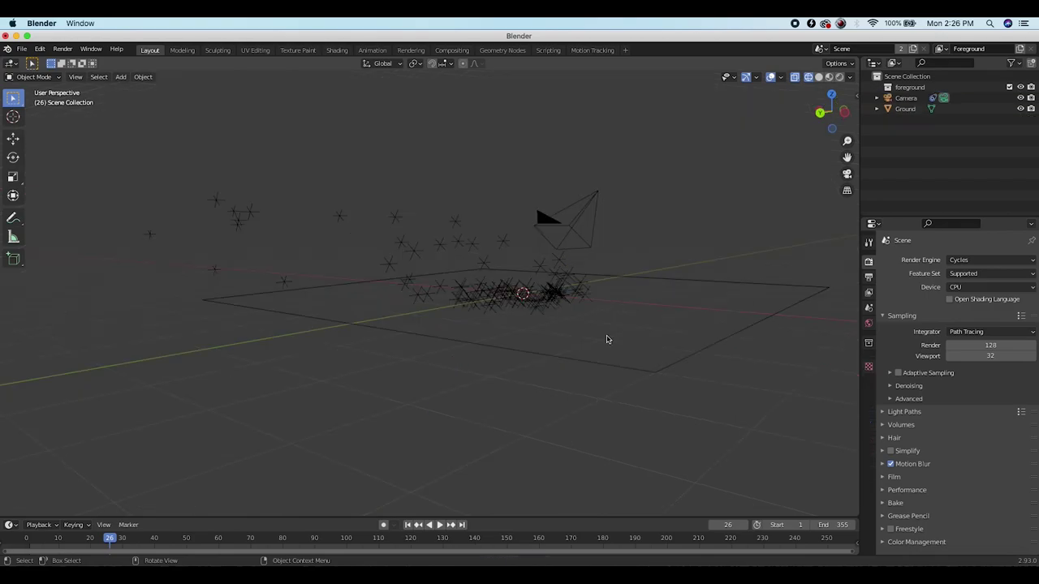
Split the 3D viewport into two side-by-side areas and set the new one to the camera viewpoint
left_click_drag(856, 59, 583, 98)
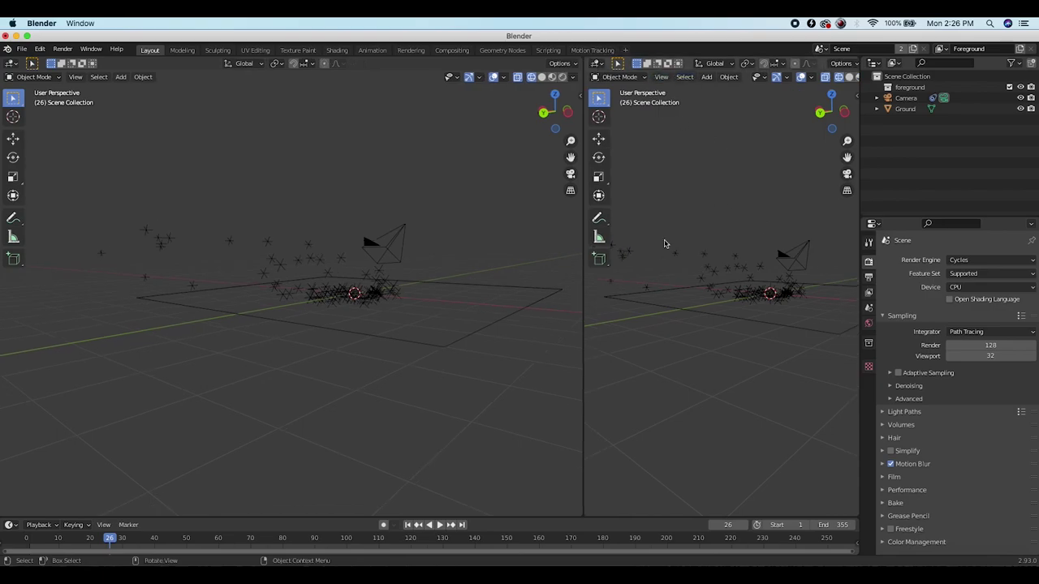
left_click(662, 76)
mouse_move(682, 212)
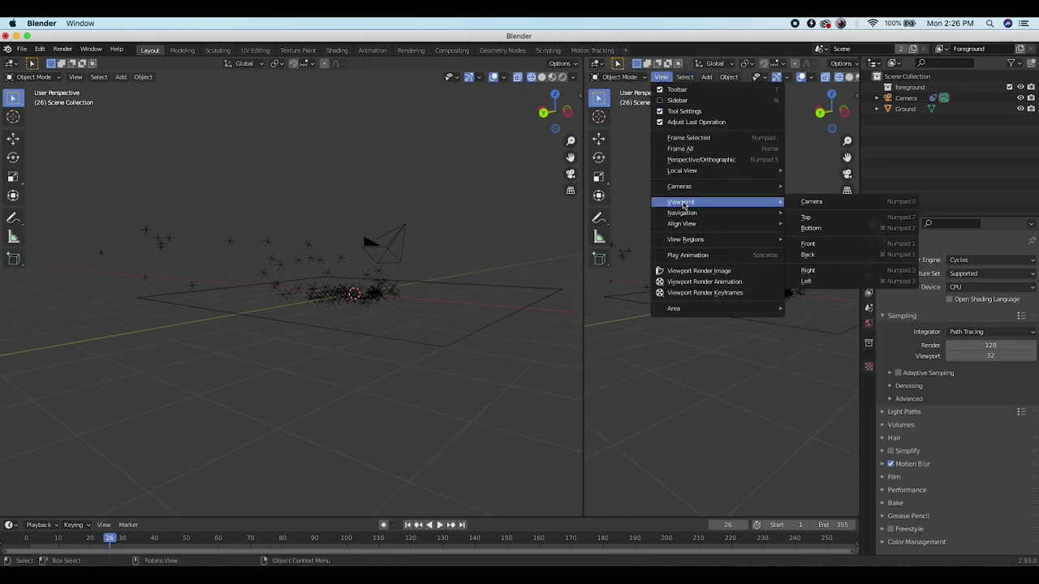
left_click(815, 203)
Select the camera and ground together and scale them up
middle_click_drag(300, 300, 246, 302)
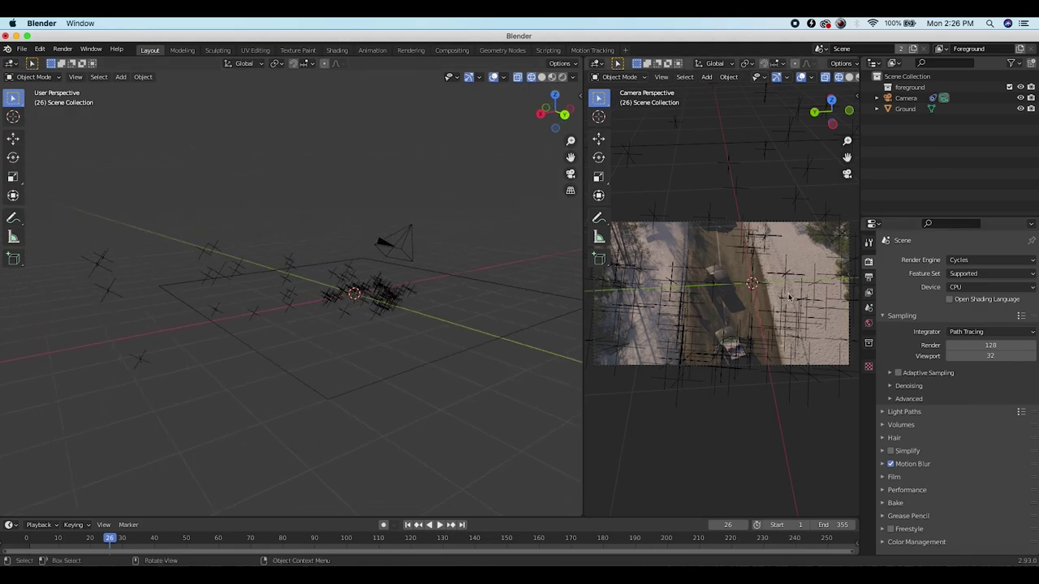
middle_click_drag(347, 341, 400, 284)
key("a")
middle_click_drag(293, 286, 310, 267)
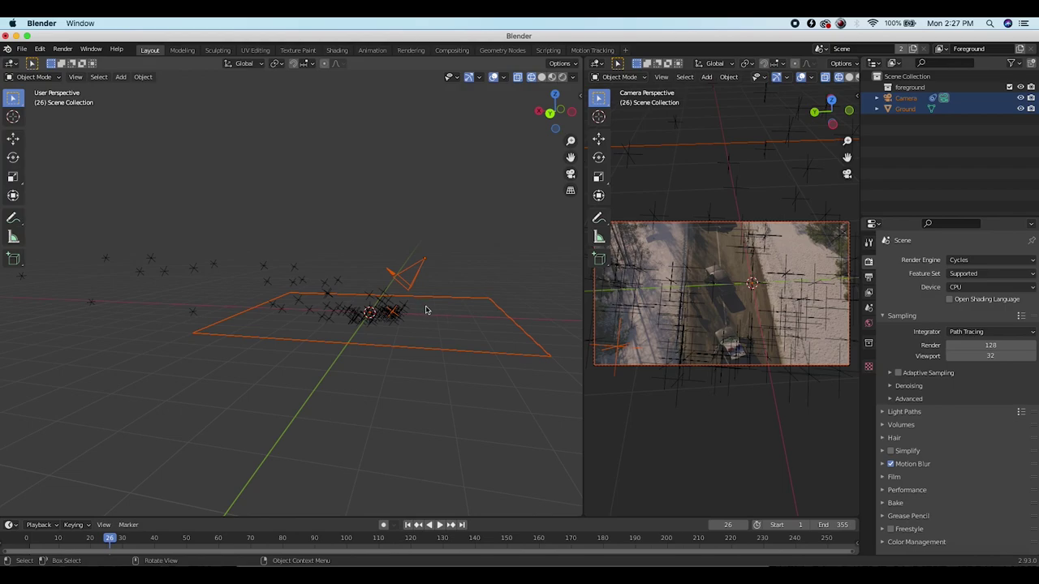
key("s")
left_click(511, 325)
Move the selected camera and ground along global Z in several adjustments to line the tracking points up with the grid floor
middle_click_drag(511, 325, 342, 386)
key("g")
key("z")
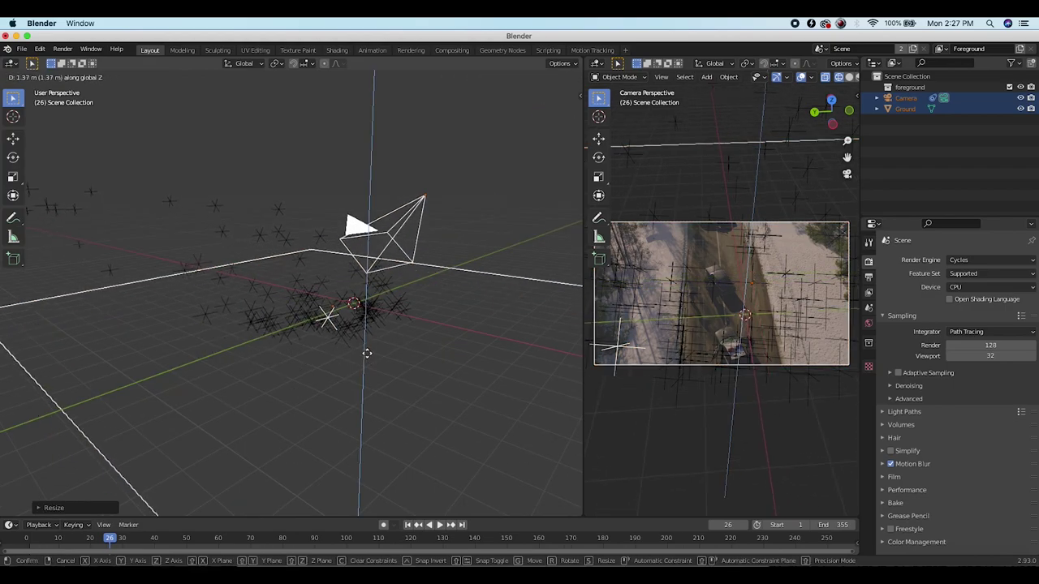
left_click(376, 344)
middle_click_drag(376, 344, 378, 345)
key("g")
key("z")
left_click(383, 295)
middle_click_drag(383, 296, 316, 246)
key("g")
key("z")
left_click(415, 316)
Select only the ground plane and scale it along Y into a narrow strip about as wide as the road
scroll(340, 312, "down", 2)
scroll(339, 312, "right", 2)
left_click(455, 237)
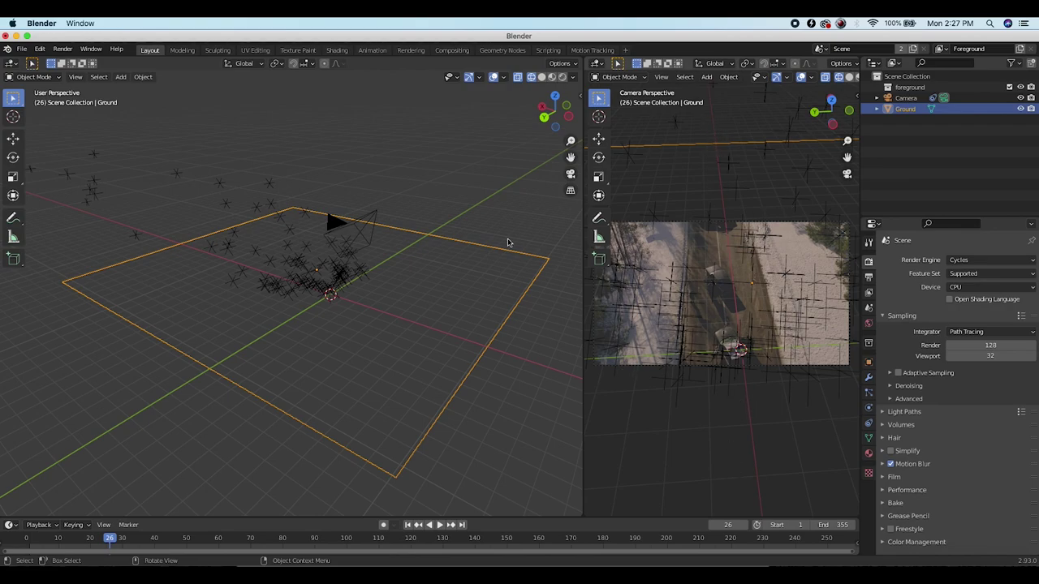
scroll(176, 341, "left", 5)
scroll(350, 334, "down", 5)
scroll(350, 334, "left", 5)
scroll(350, 333, "right", 10)
scroll(364, 307, "right", 5)
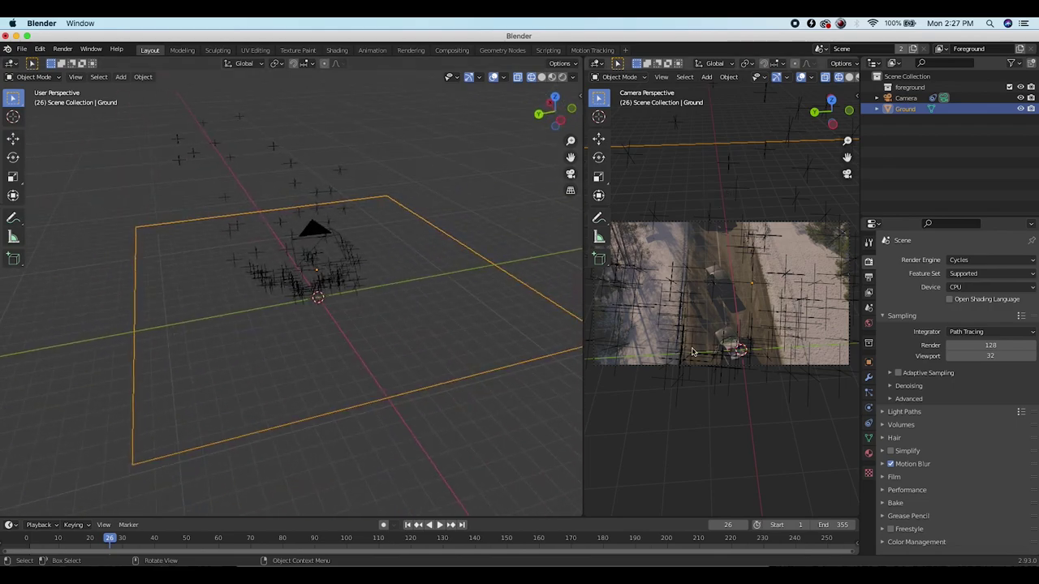
scroll(387, 178, "left", 10)
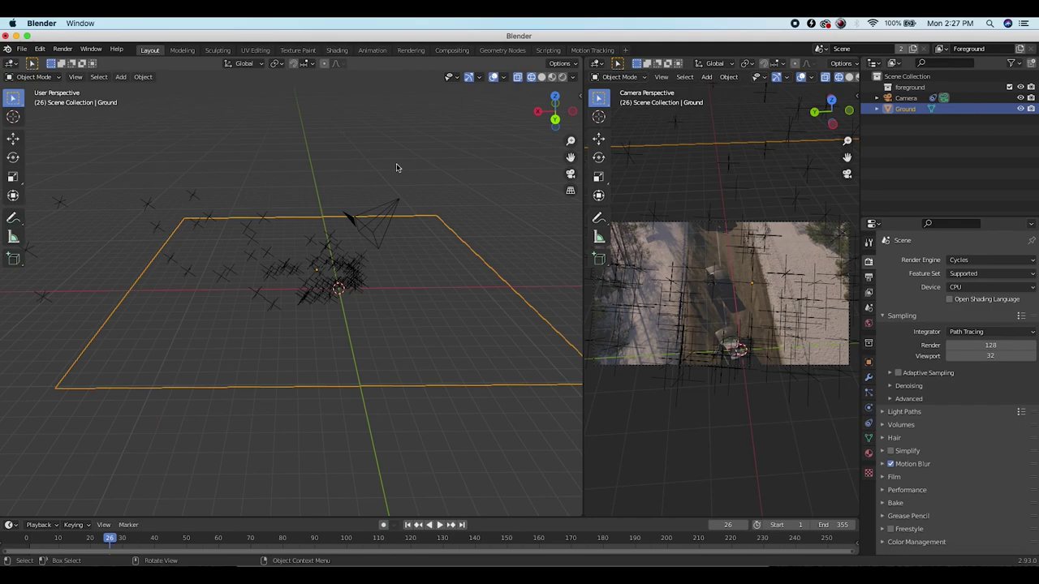
key("s")
key("x")
key("y")
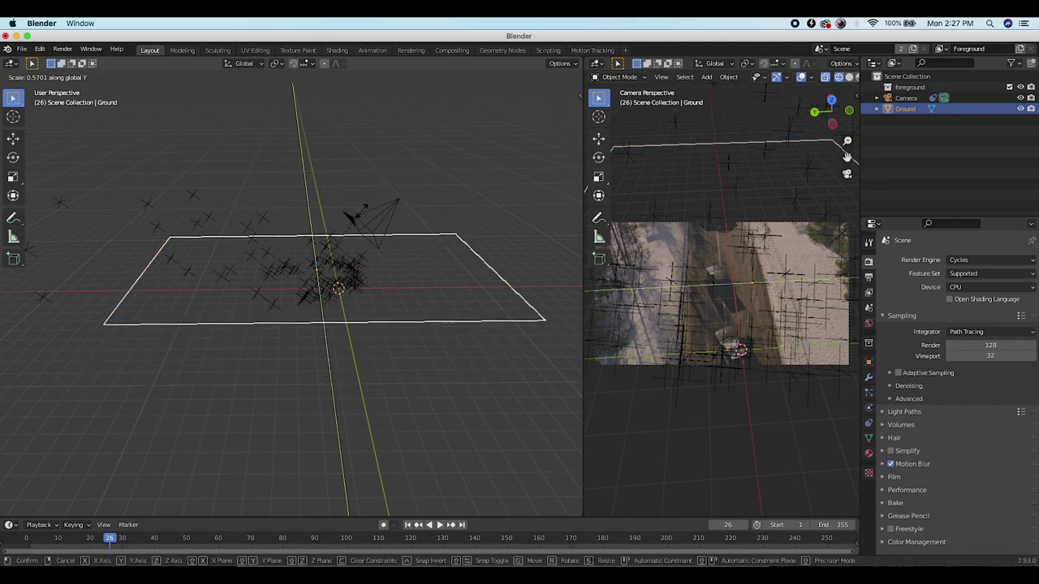
left_click(329, 262)
Move the ground strip along Y onto the road in the camera view and narrow it slightly to fit
scroll(329, 262, "left", 5)
scroll(328, 262, "left", 10)
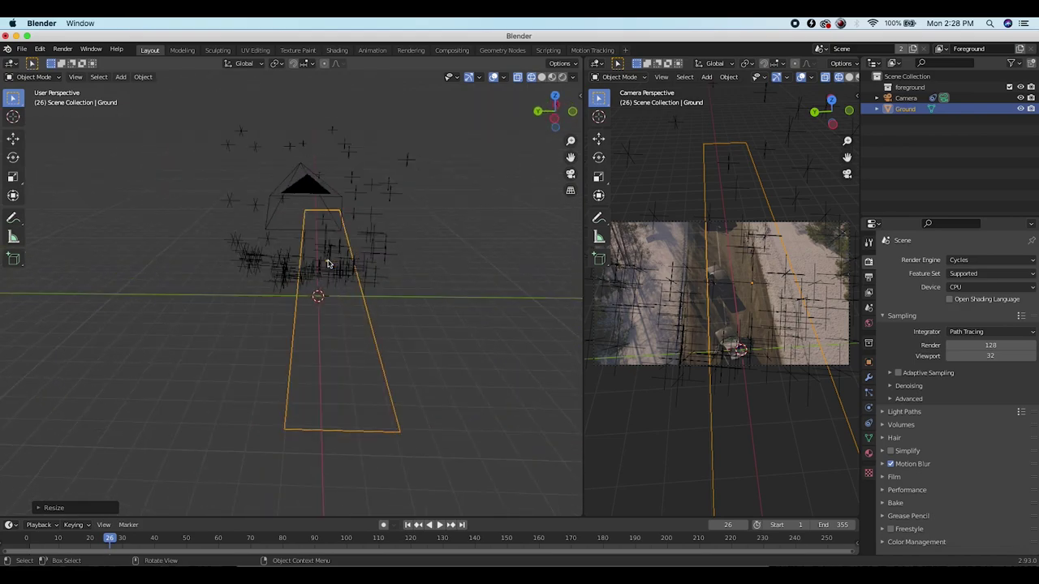
key("g")
key("y")
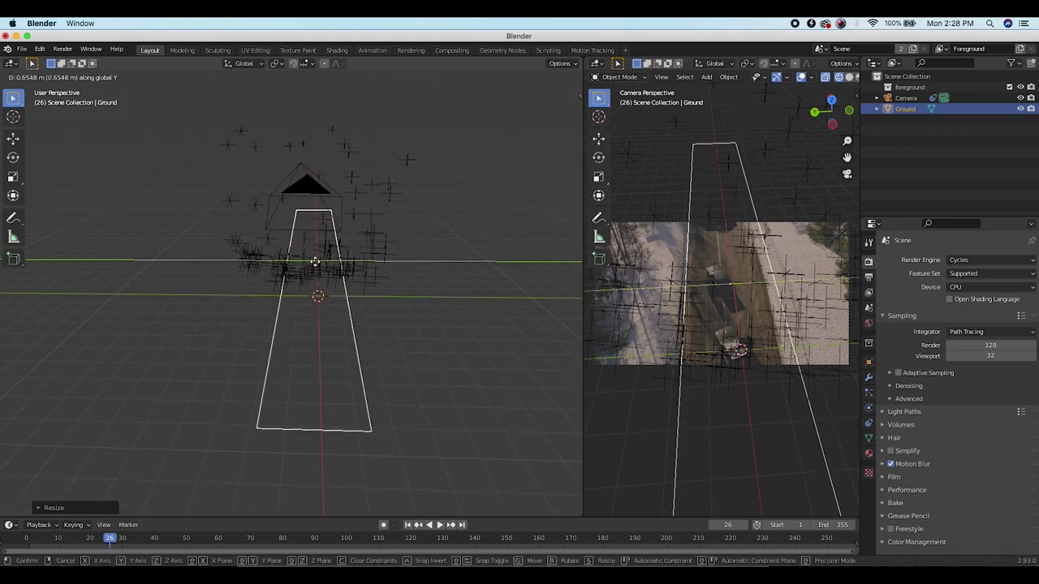
left_click(203, 298)
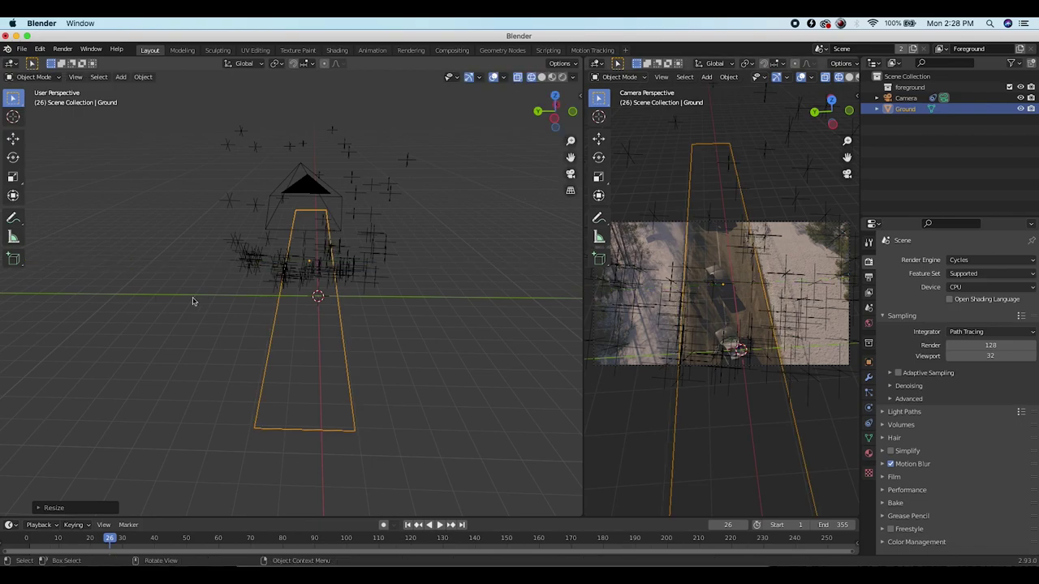
Show the main viewport in solid shading and examine the ground strip against the tracking points from several angles
scroll(400, 288, "left", 10)
scroll(401, 288, "right", 3)
scroll(400, 289, "left", 6)
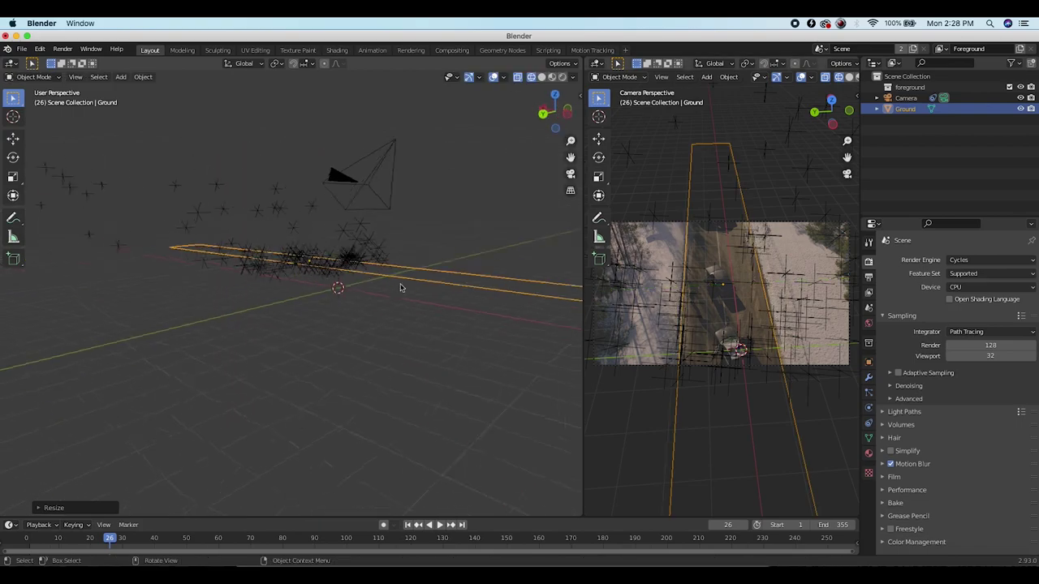
scroll(400, 289, "left", 3)
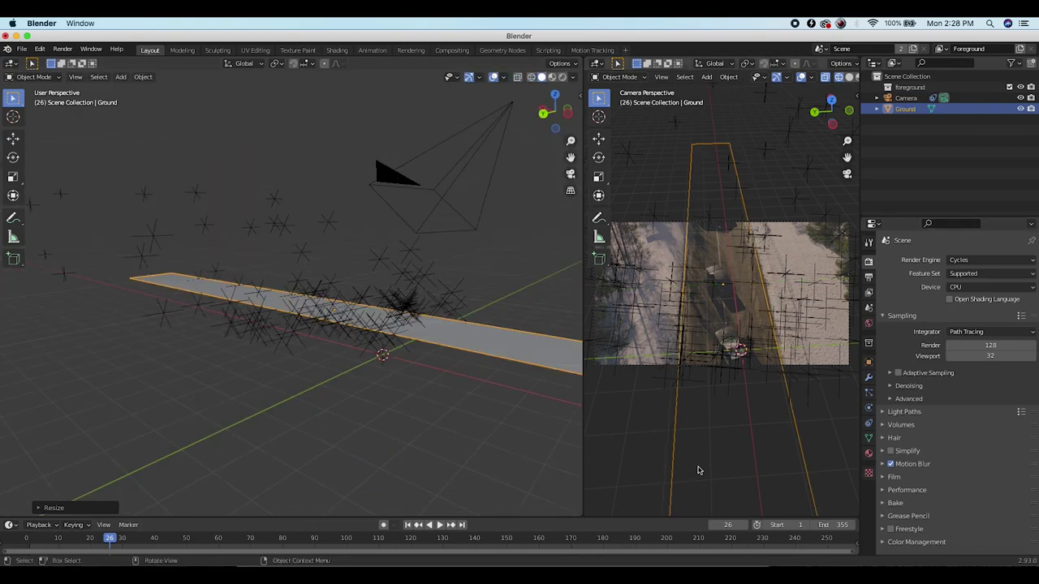
scroll(292, 347, "left", 10)
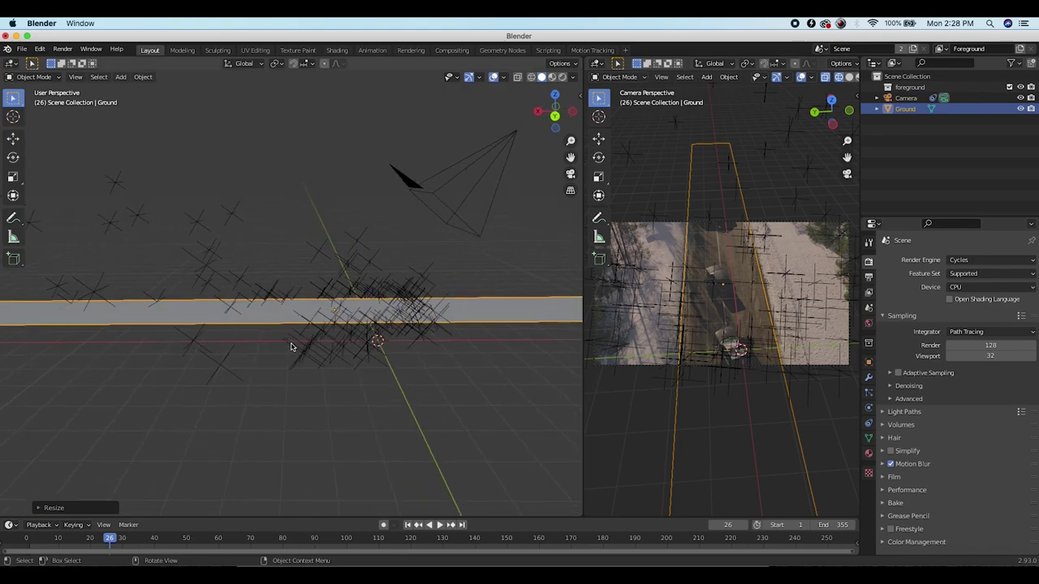
scroll(292, 347, "right", 12)
scroll(292, 348, "right", 10)
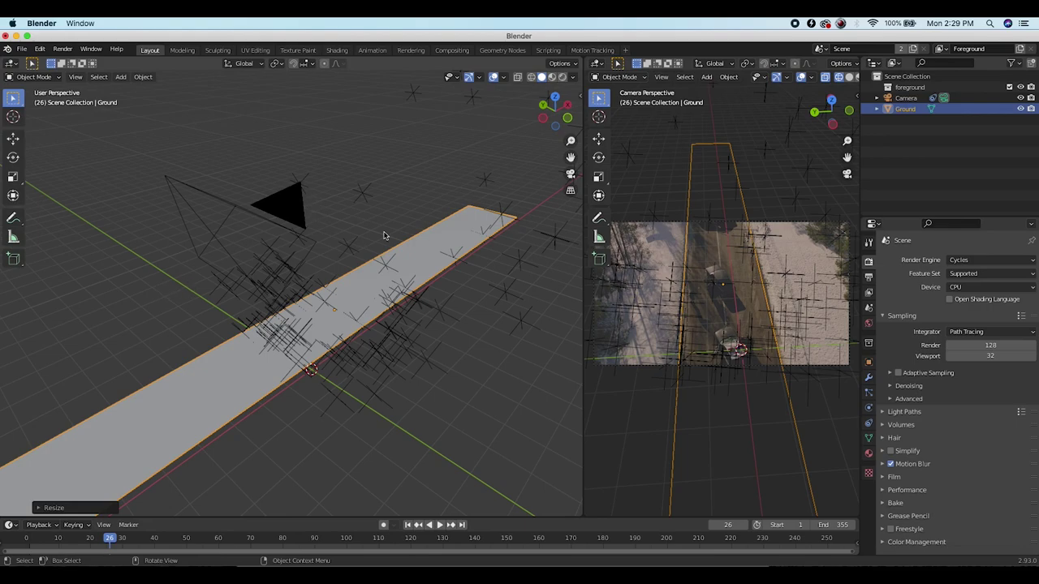
Append objects Gaz14_01.001 through Gaz14_32.001 from the gaz_14 blend file in the Cop Scene Textures and models folder
left_click(21, 48)
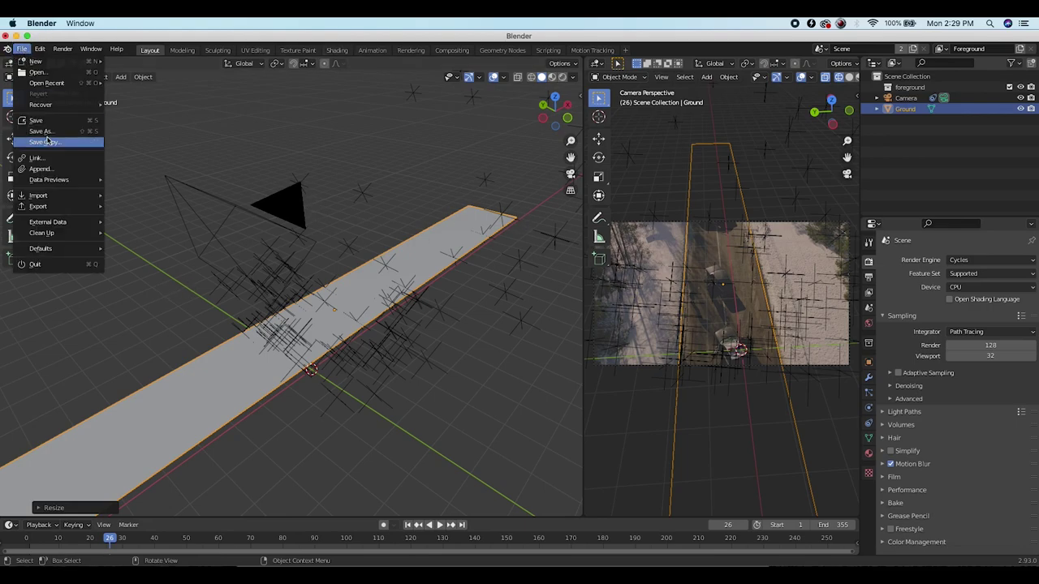
left_click(35, 169)
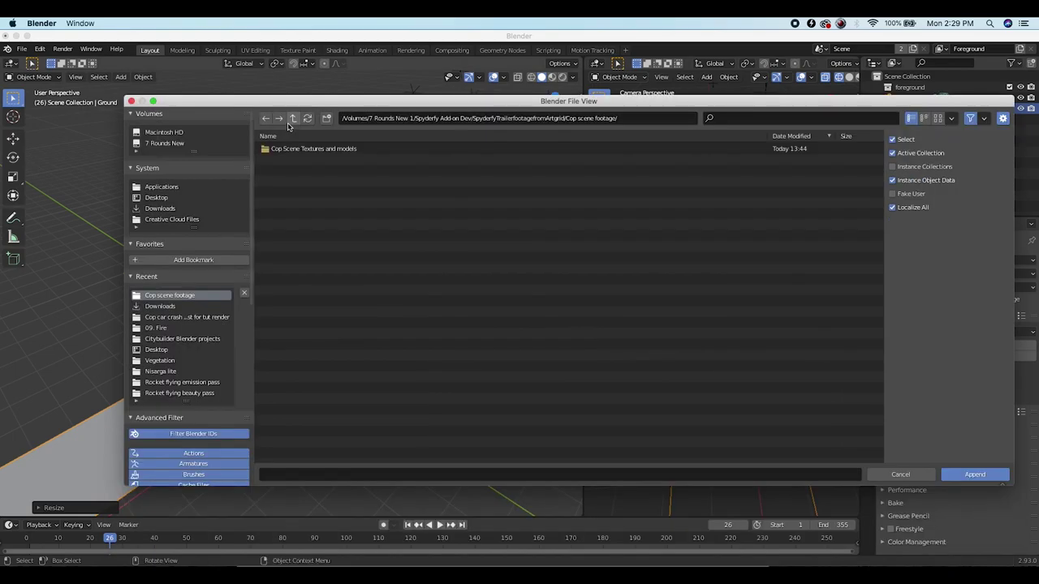
double_click(309, 149)
double_click(294, 162)
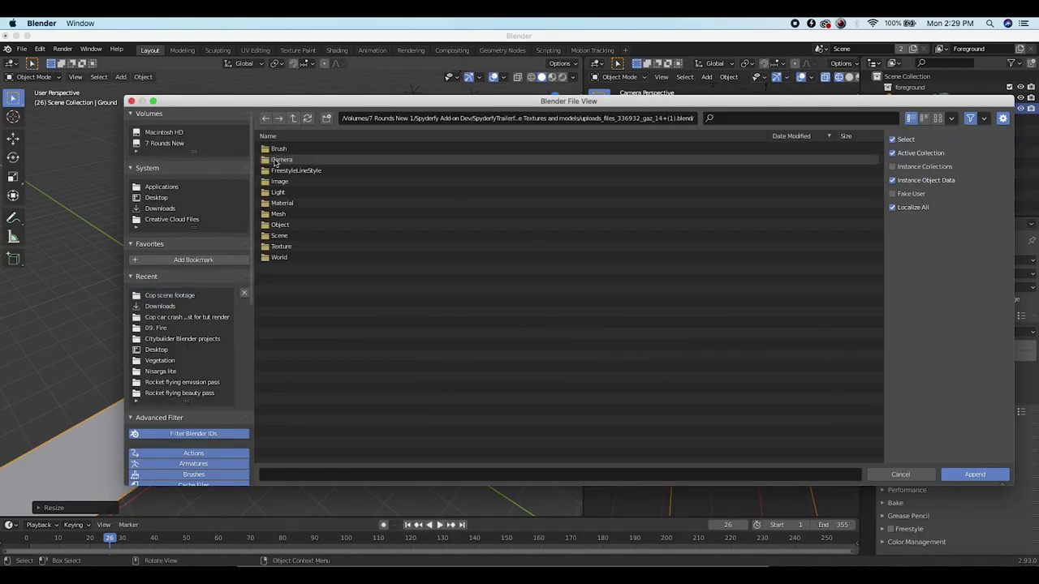
double_click(282, 224)
left_click(291, 159)
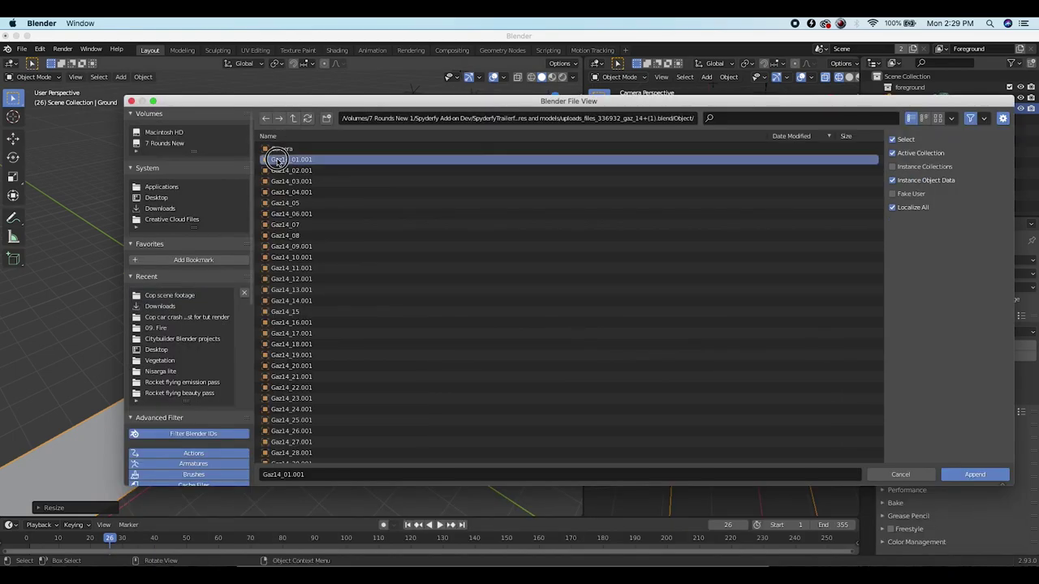
scroll(308, 347, "down", 3)
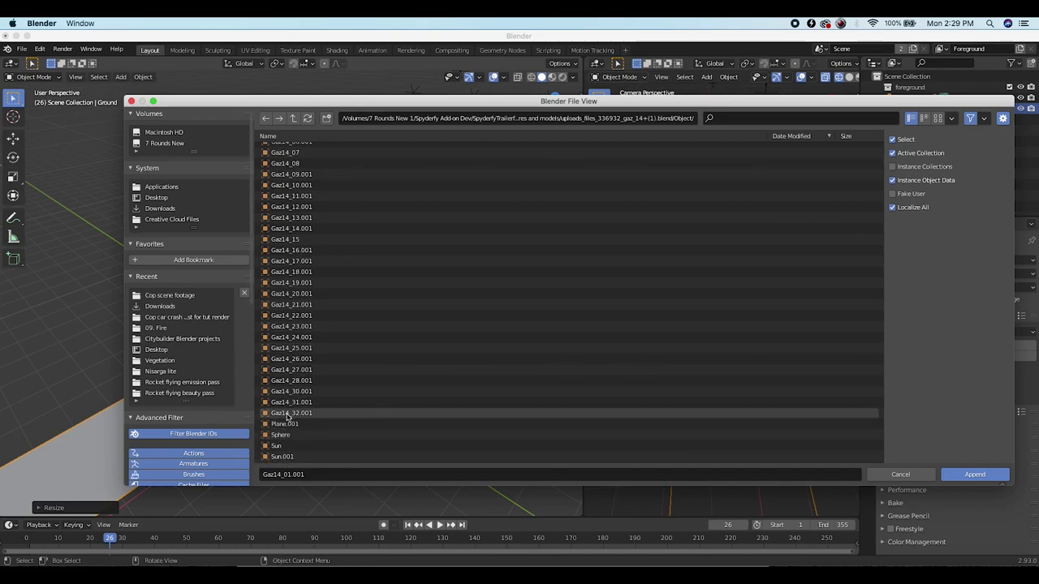
left_click(278, 415, "shift")
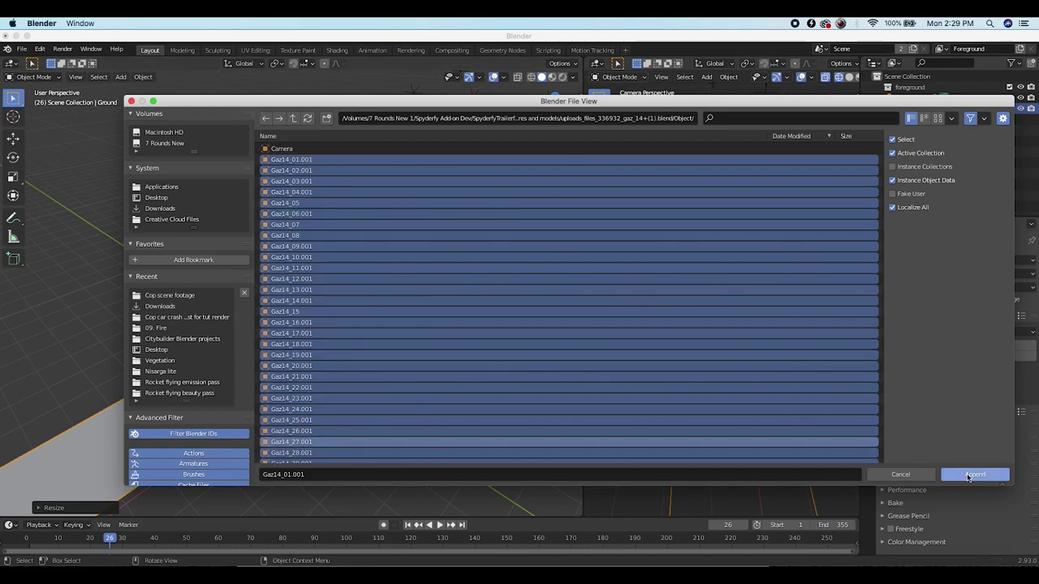
left_click(976, 475)
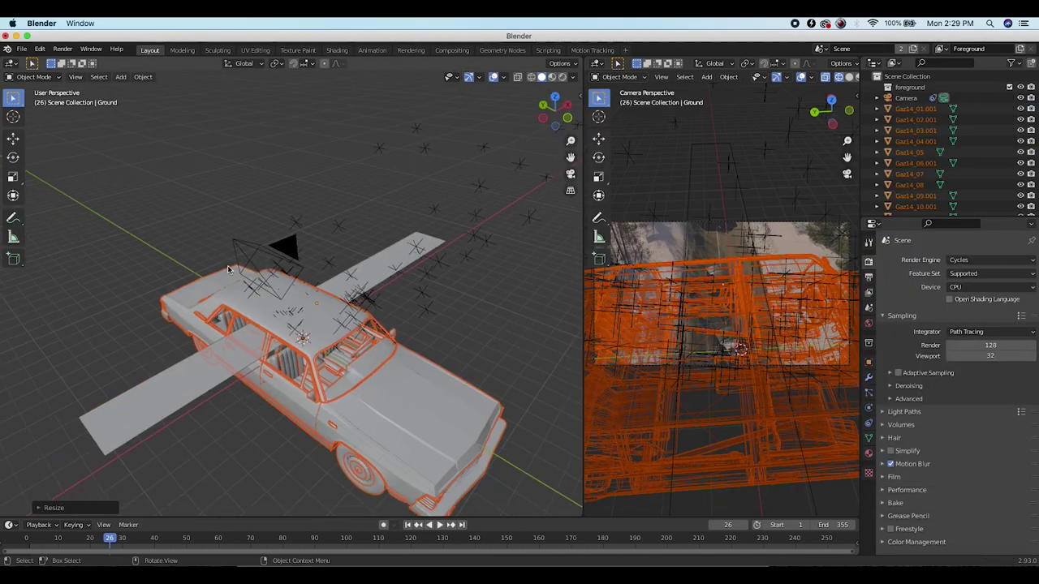
Move the appended car along Y, well away from the ground strip and tracking points
scroll(228, 270, "down", 5)
scroll(228, 270, "left", 5)
scroll(228, 270, "right", 5)
middle_click_drag(227, 269, 417, 331)
key("g")
key("y")
left_click(69, 363)
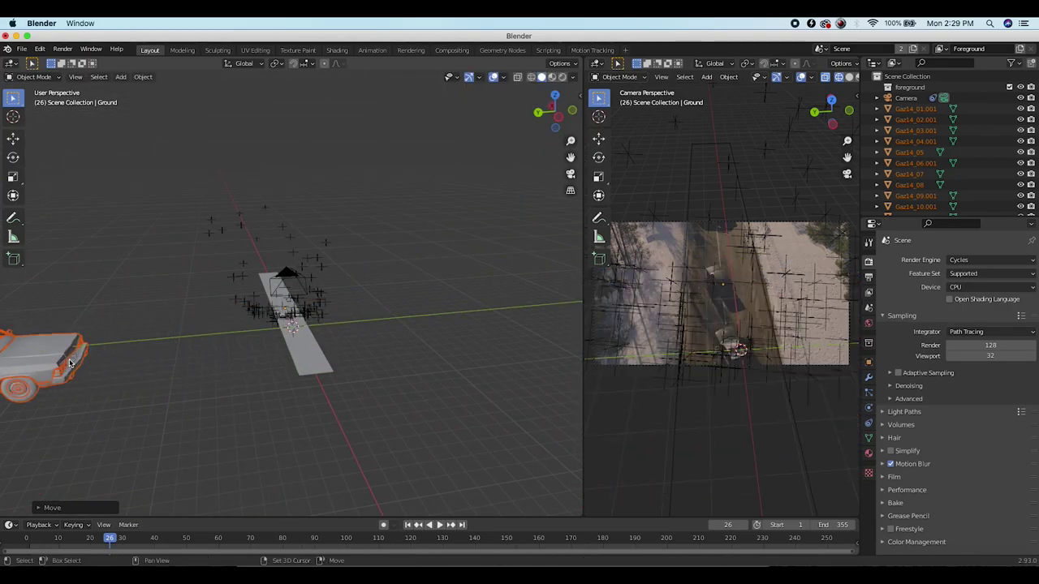
Examine the car up close and select several of its body and interior parts individually
scroll(69, 363, "left", 5, "shift")
scroll(69, 363, "left", 3, "shift")
scroll(69, 363, "right", 10)
scroll(219, 364, "up", 3)
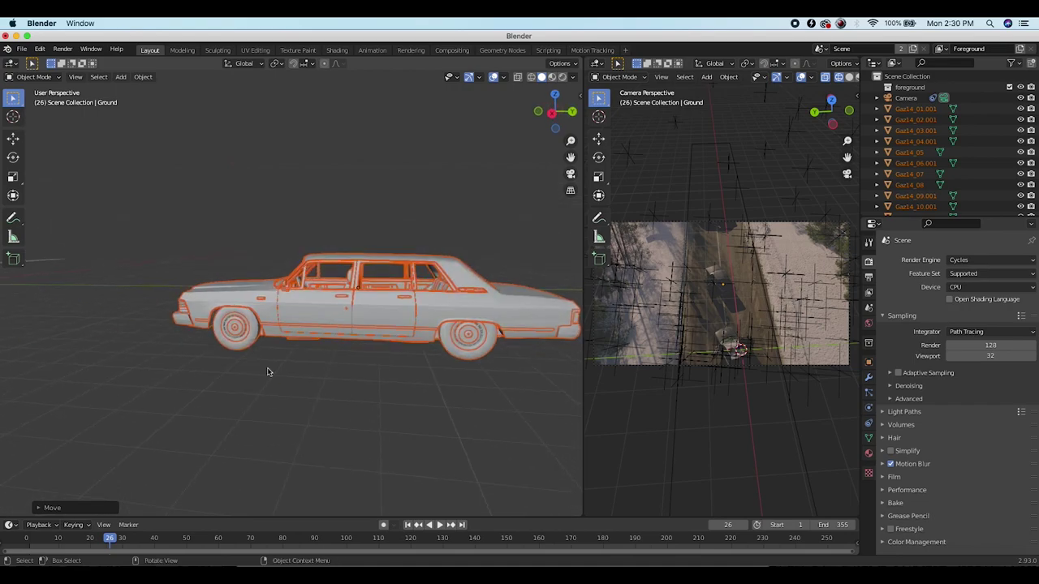
scroll(284, 323, "left", 5)
left_click(285, 320)
left_click(371, 271)
left_click(384, 290)
left_click(406, 273)
Switch to wireframe shading, select all the car parts and join them into a single object
key("shift+z")
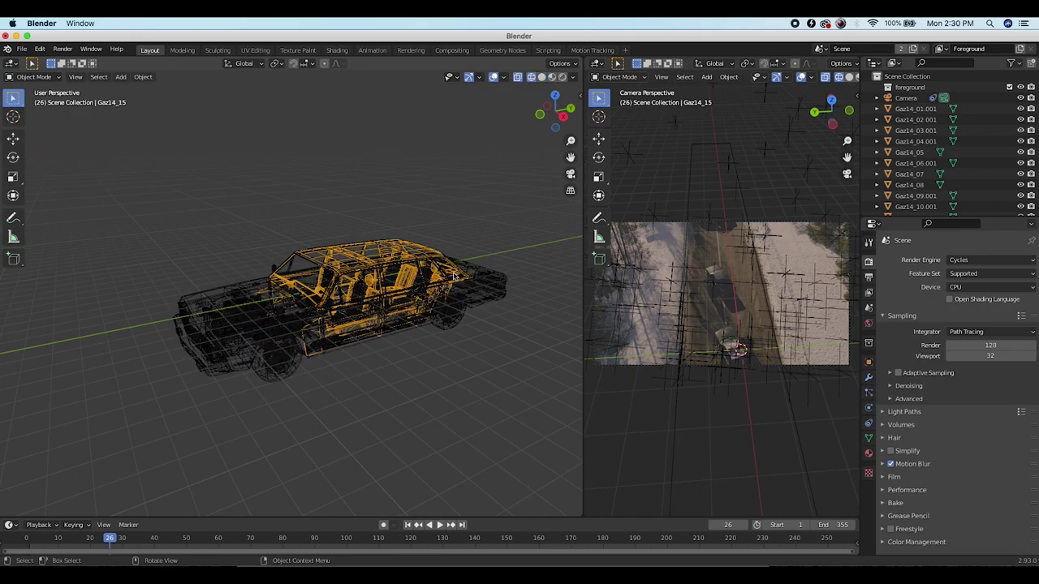
left_click_drag(534, 203, 90, 438)
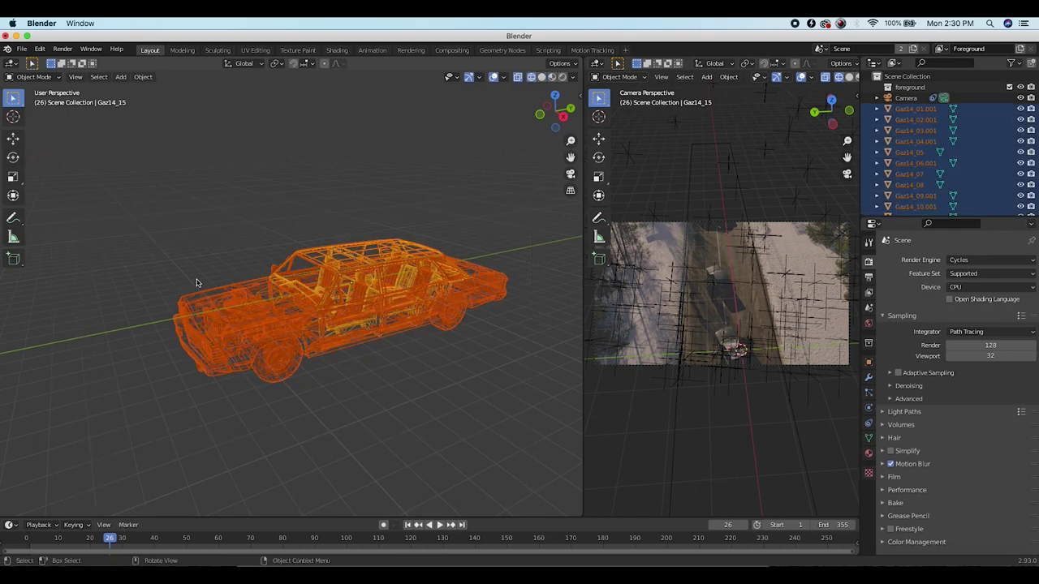
left_click(143, 76)
key("Escape")
left_click(144, 77)
left_click(152, 182)
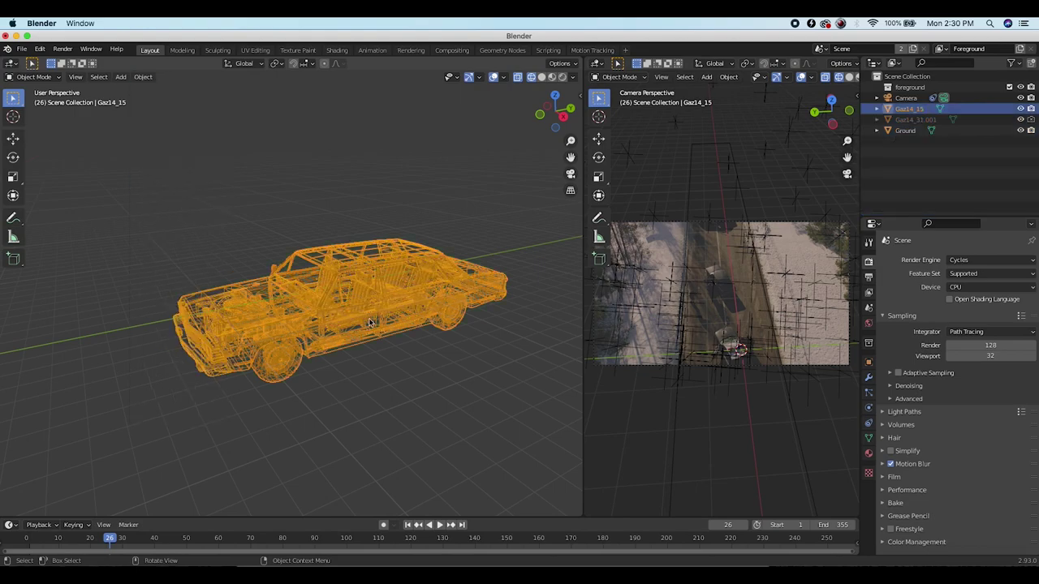
Scale the joined car down and rotate it to bring its size and heading closer to the tracked scene
key("s")
left_click(229, 317)
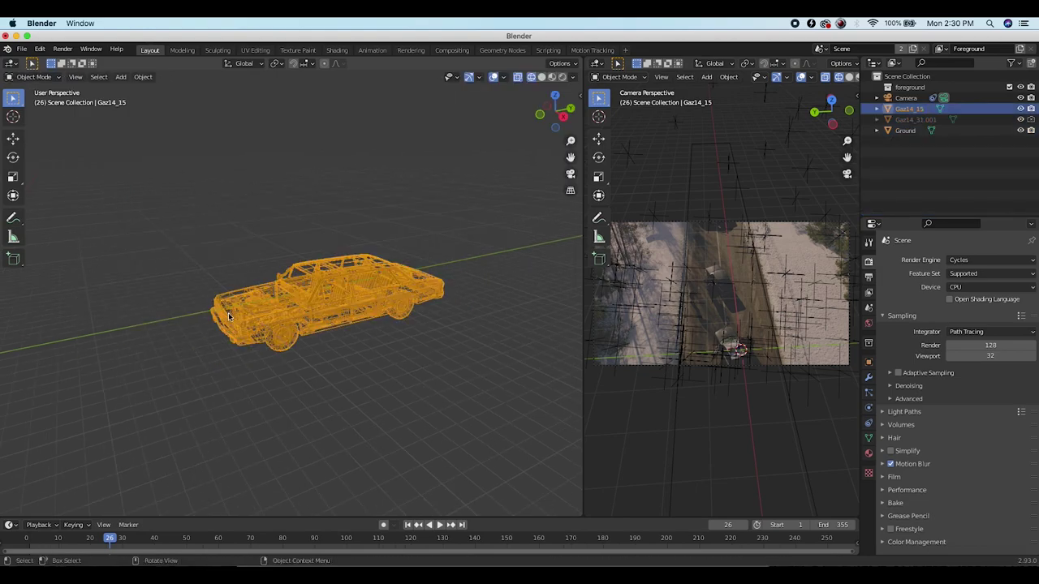
middle_click_drag(229, 317, 344, 290)
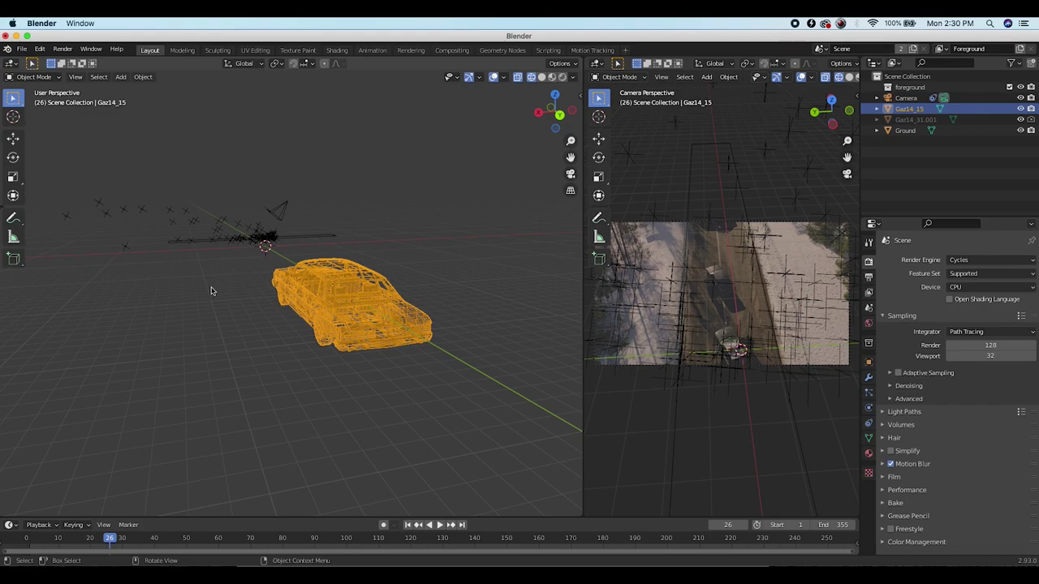
scroll(211, 291, "right", 10)
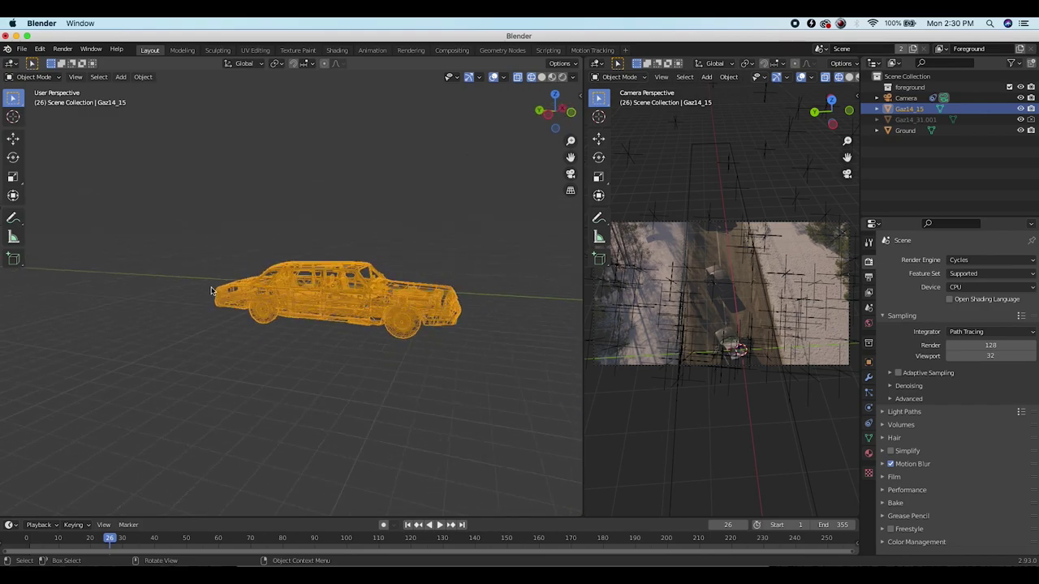
scroll(221, 307, "left", 5)
scroll(221, 307, "right", 4)
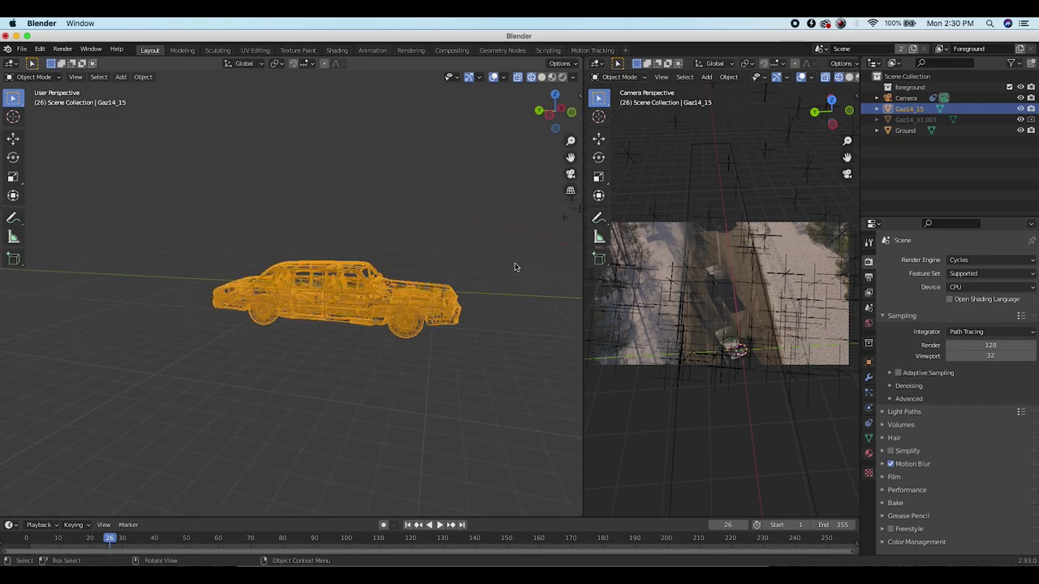
key("s")
left_click(398, 277)
scroll(398, 276, "left", 5)
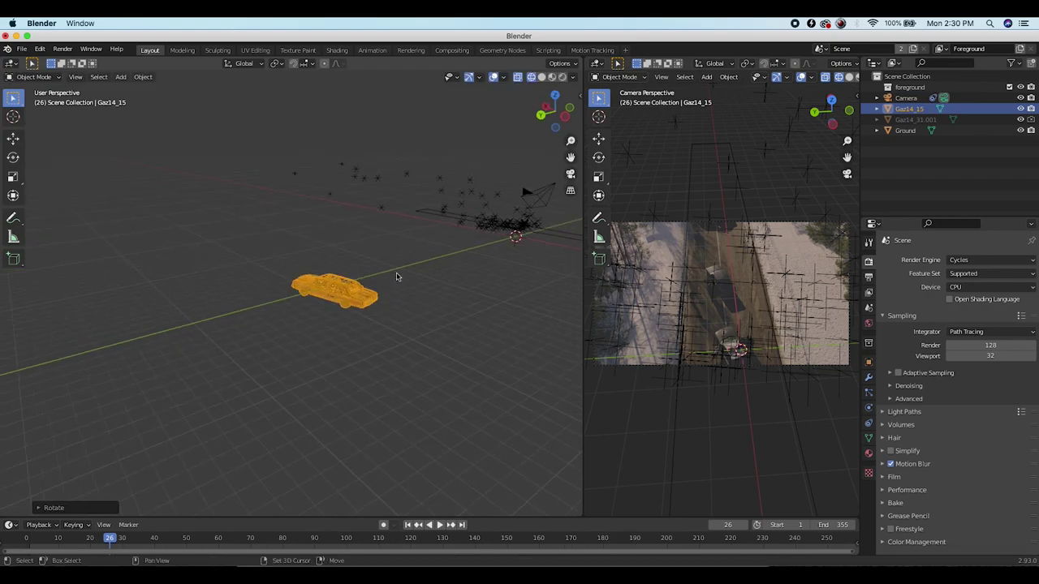
scroll(398, 277, "right", 5, "shift")
Move the car onto the ground strip among the tracking points, rescale it, and switch to solid shading
key("g")
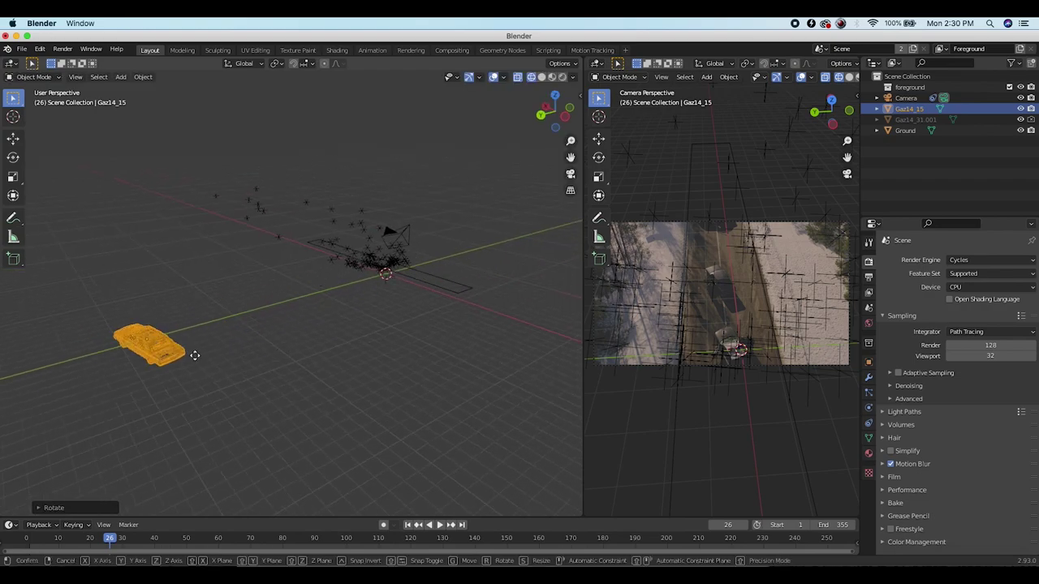
left_click(411, 302)
key("s")
left_click(439, 260)
key("s")
left_click(422, 260)
key("g")
left_click(345, 296)
scroll(345, 297, "left", 10)
left_click(541, 77)
scroll(345, 296, "left", 10)
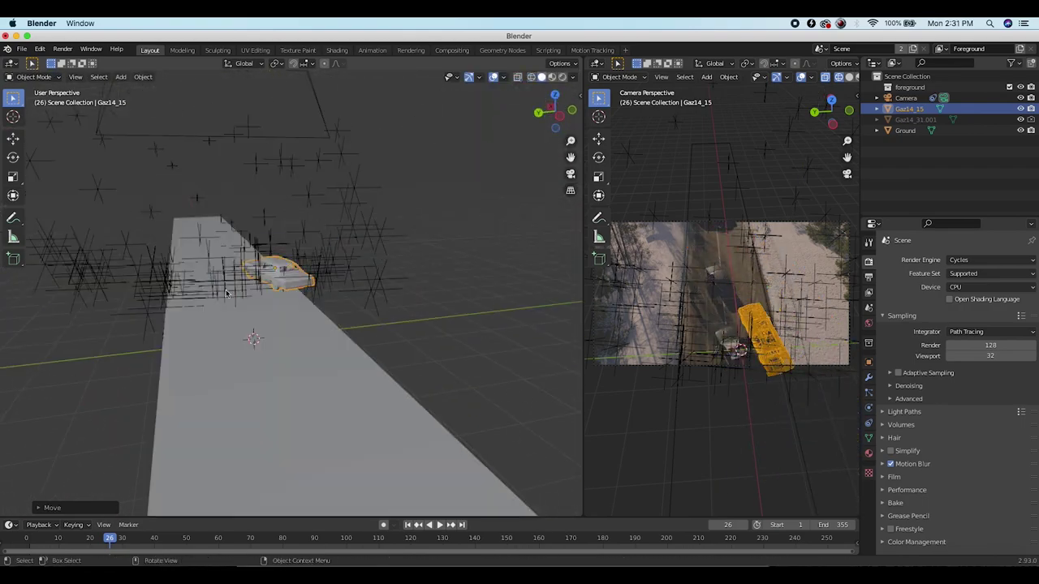
Move, scale and rotate the car over the nearest car in the footage, checking it in an enlarged camera view
key("g")
left_click(398, 280)
key("s")
left_click(436, 271)
left_click_drag(583, 313, 273, 313)
scroll(514, 353, "up", 4)
scroll(514, 353, "down", 4, "shift")
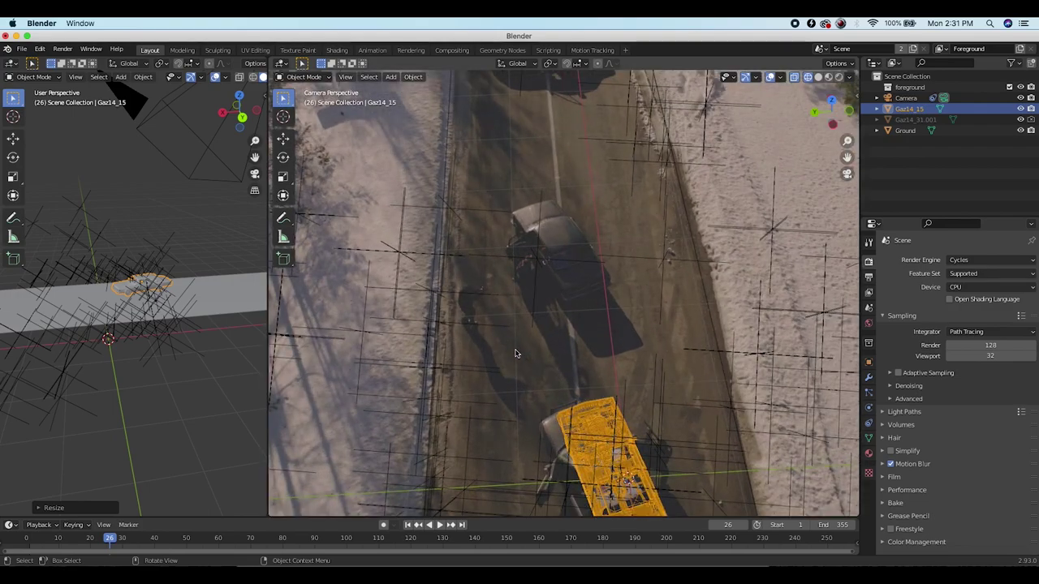
key("r")
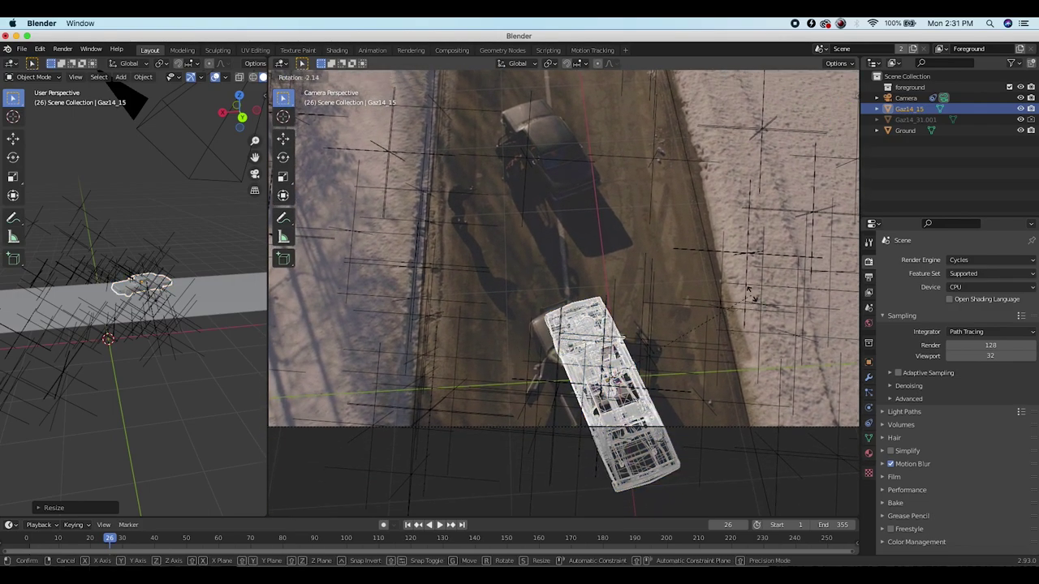
key("z")
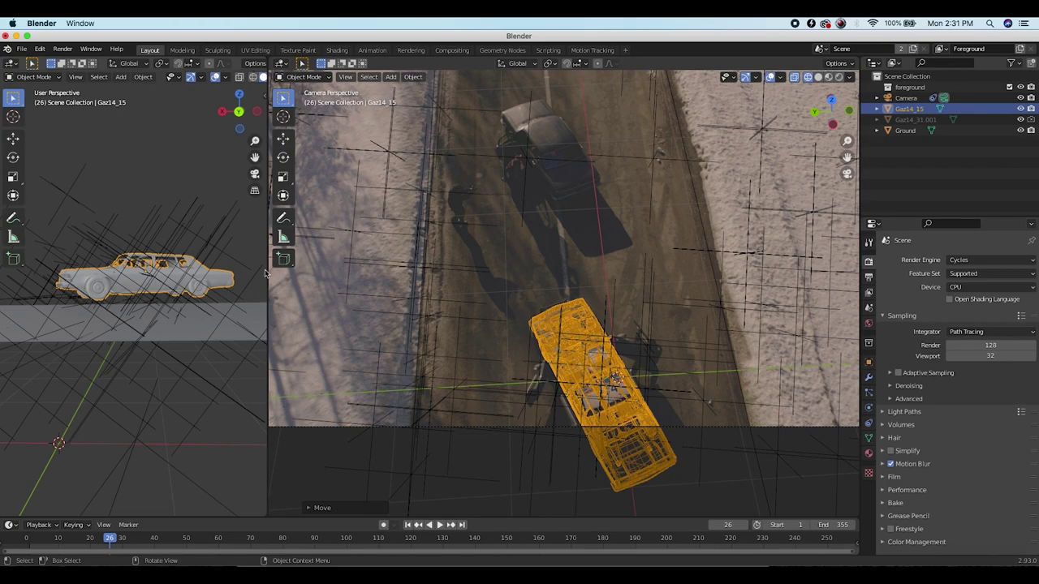
Lower the car along Z by about 0.13 m so its wheels rest on the ground strip
left_click_drag(267, 270, 560, 269)
key("g")
key("z")
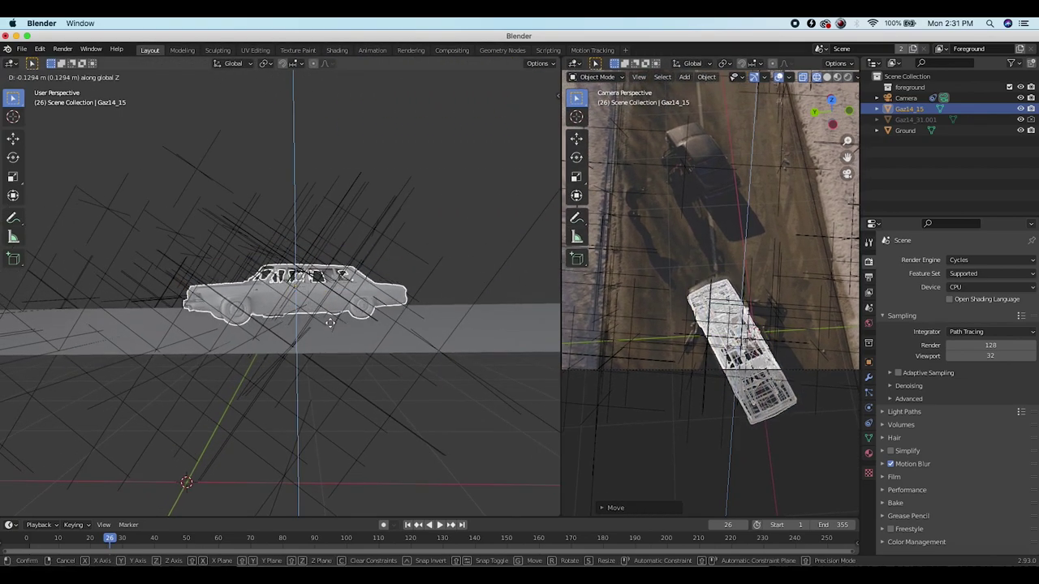
left_click(331, 323)
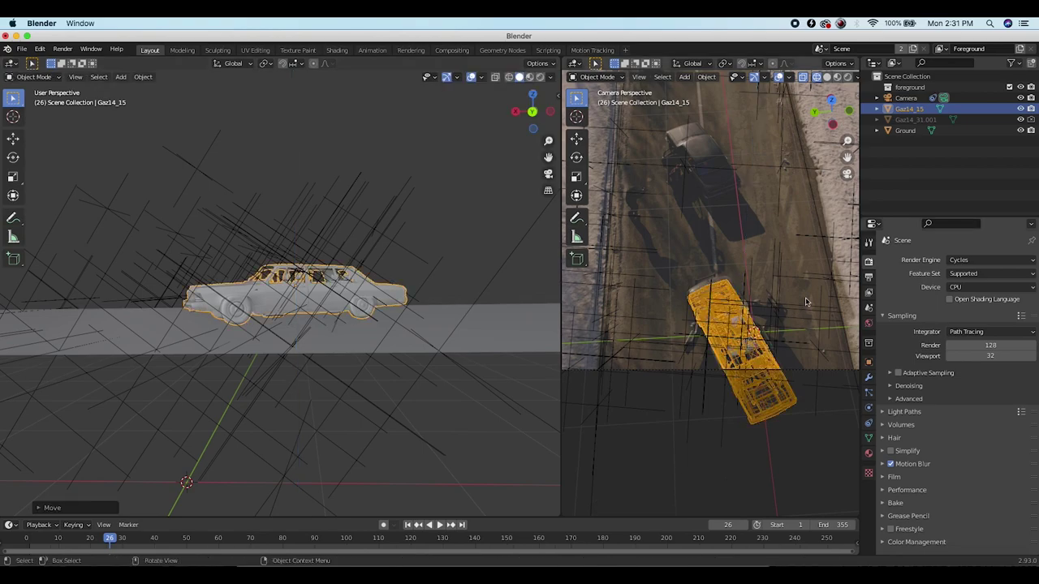
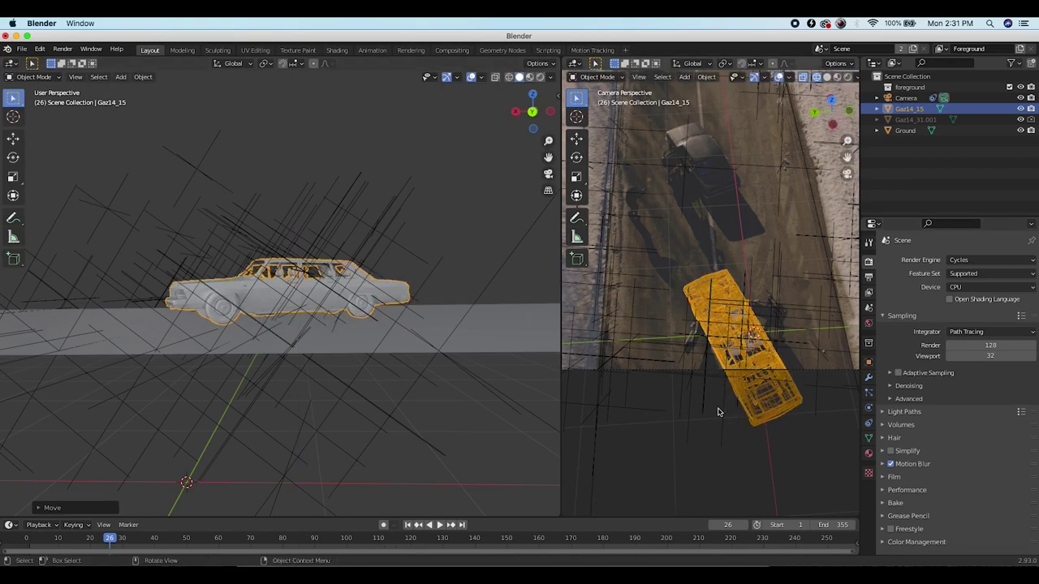
Fine-tune the car's scale and position so it covers the nearest car in the camera footage
scroll(700, 318, "up", 4)
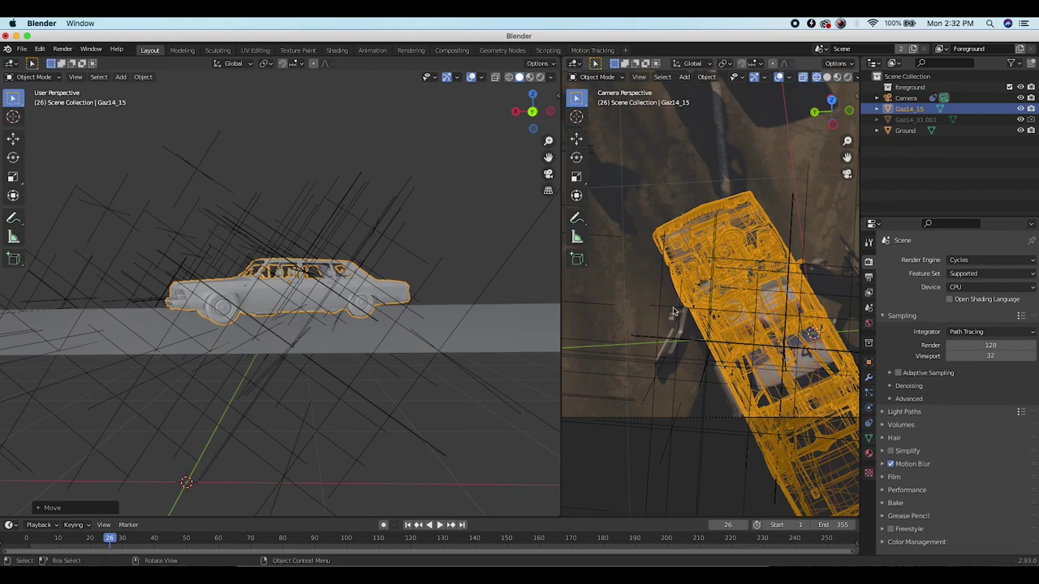
scroll(667, 344, "down", 1)
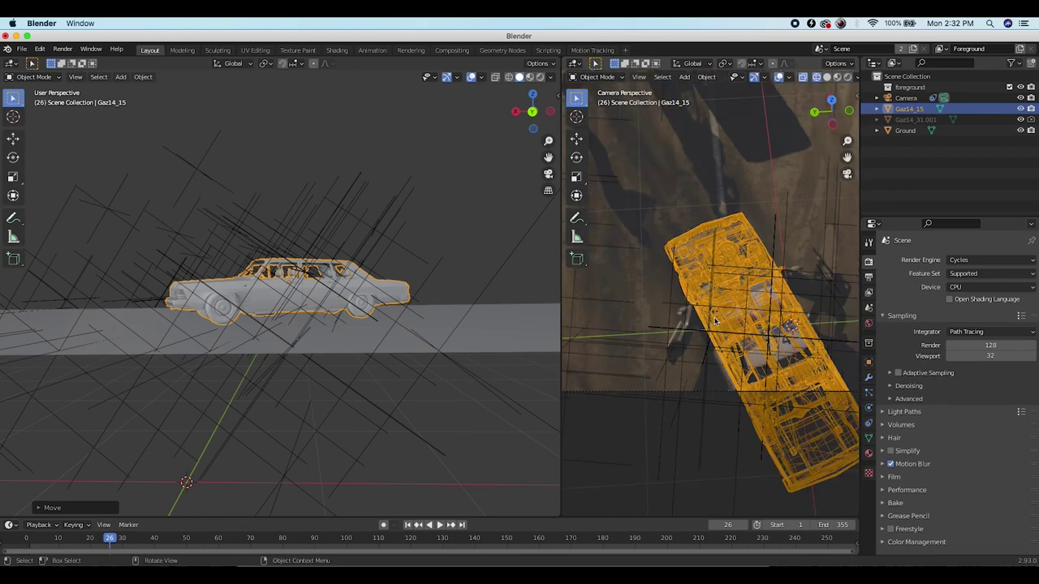
scroll(715, 321, "up", 2)
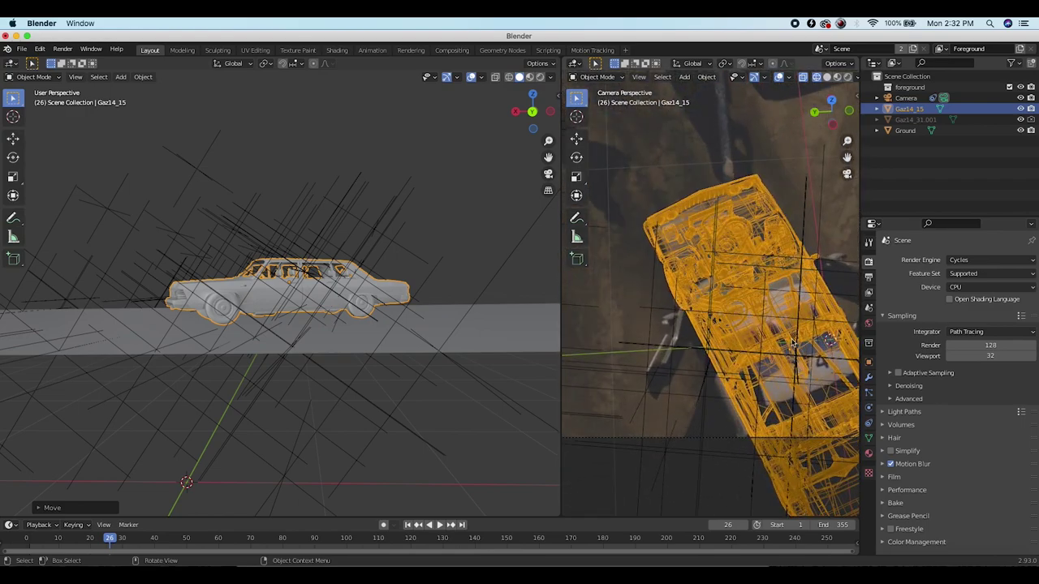
scroll(794, 344, "down", 1)
key("s")
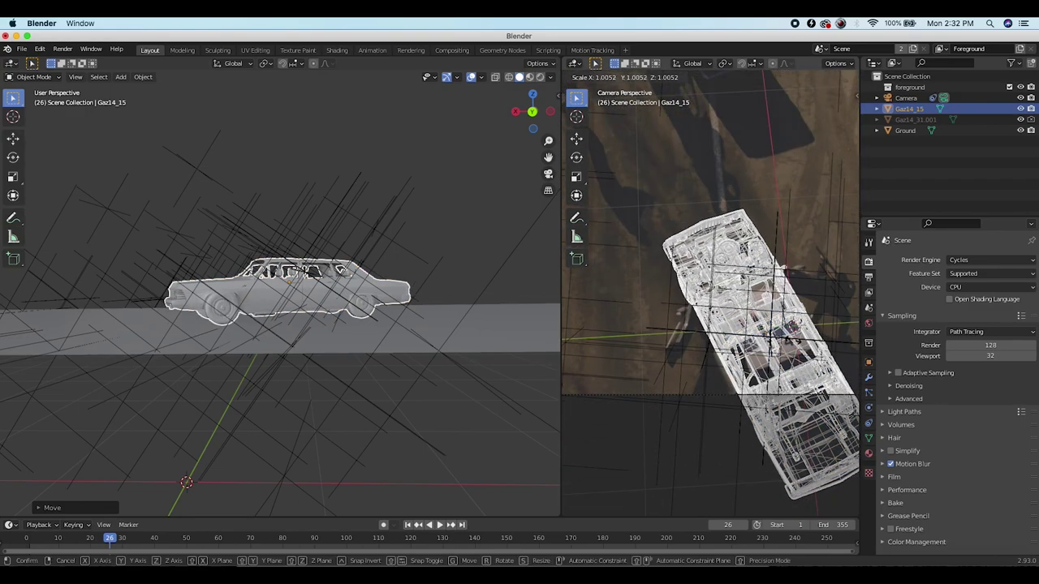
left_click(794, 343)
key("g")
left_click(790, 344)
Play the animation from the start to check how the car sticks to the tracked footage
key("shift+Left")
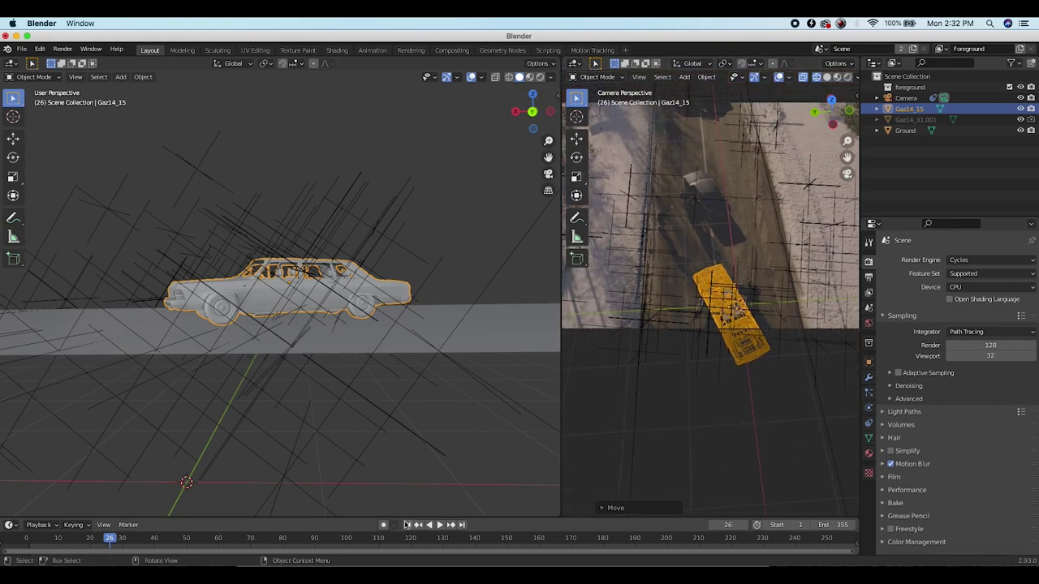
key("space")
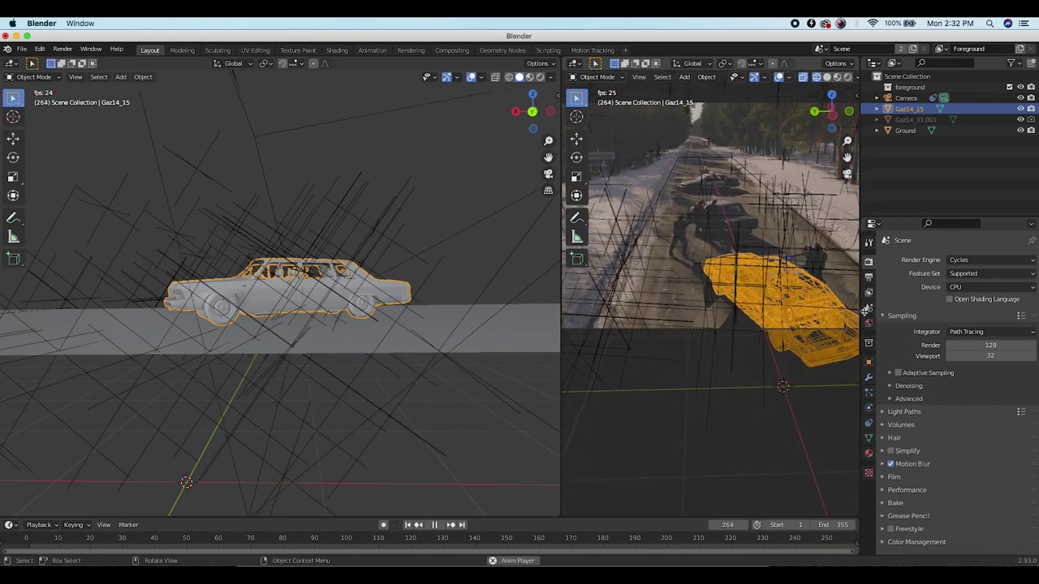
key("space")
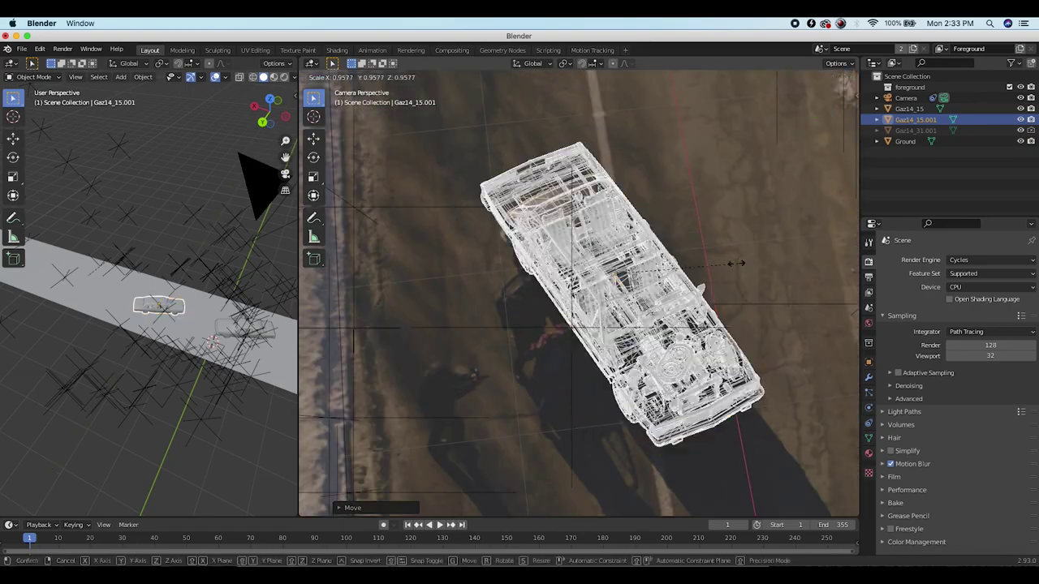
Scale the duplicated car and move it along Y to match the middle car in the footage, checking other frames
key("y")
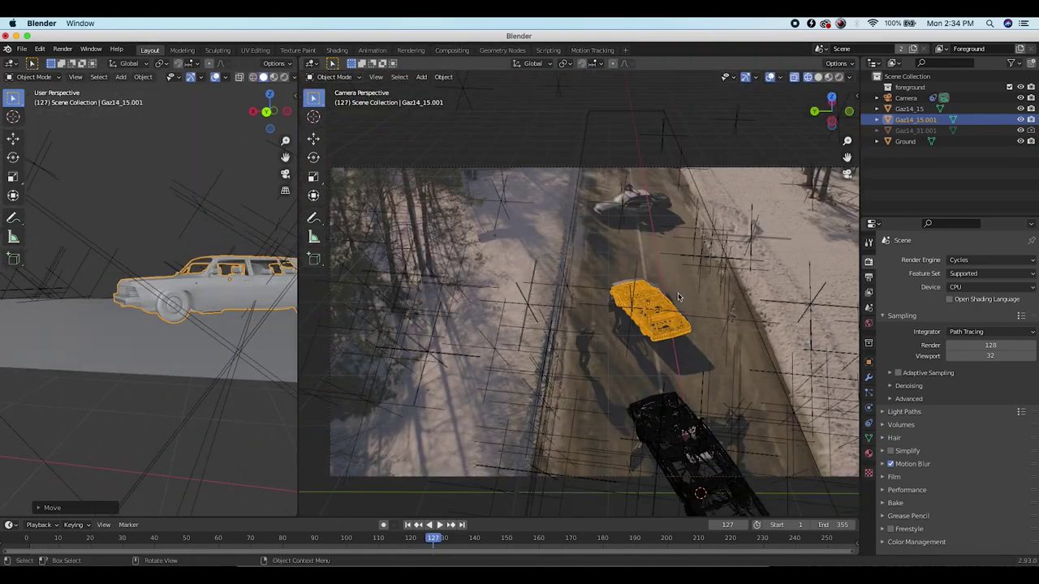
key("s")
left_click(675, 292)
left_click_drag(433, 538, 109, 538)
key("s")
key("space")
key("space")
key("g")
key("y")
key("y")
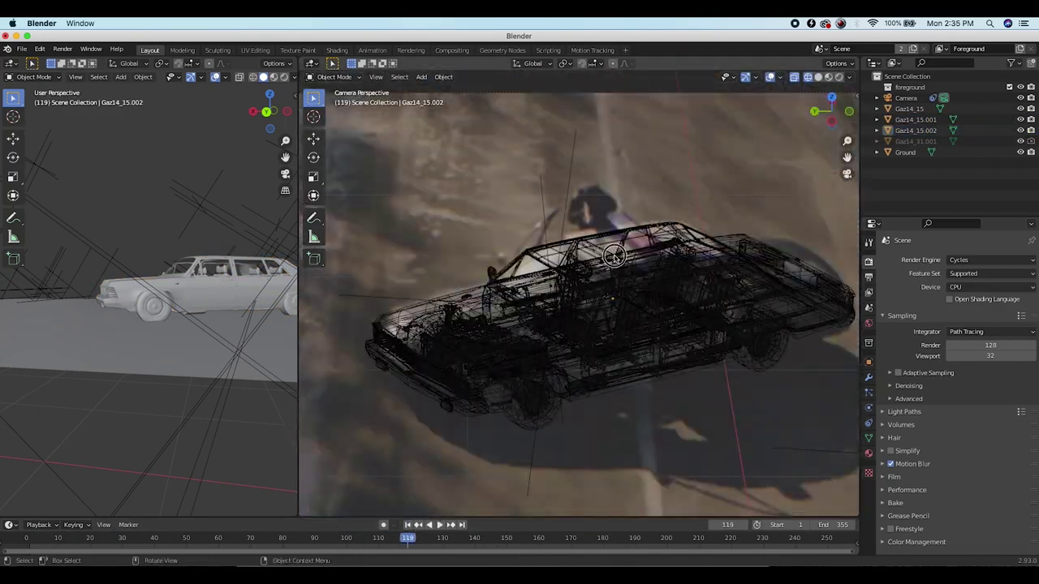
Scale the third car and move it along Y, Z and X to match the farthest car in the footage
left_click(598, 279)
key("g")
key("y")
key("s")
key("g")
key("z")
left_click(710, 197)
key("z")
key("z")
left_click(392, 169)
key("g")
key("x")
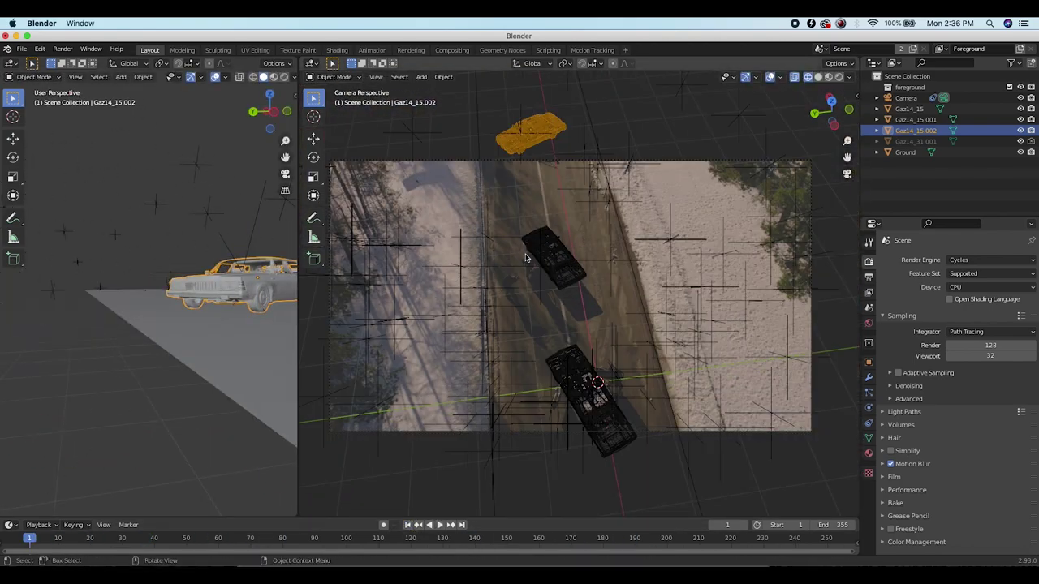
Play the animation and select the three cars to check their alignment with the footage
key("space")
left_click(587, 280, "shift")
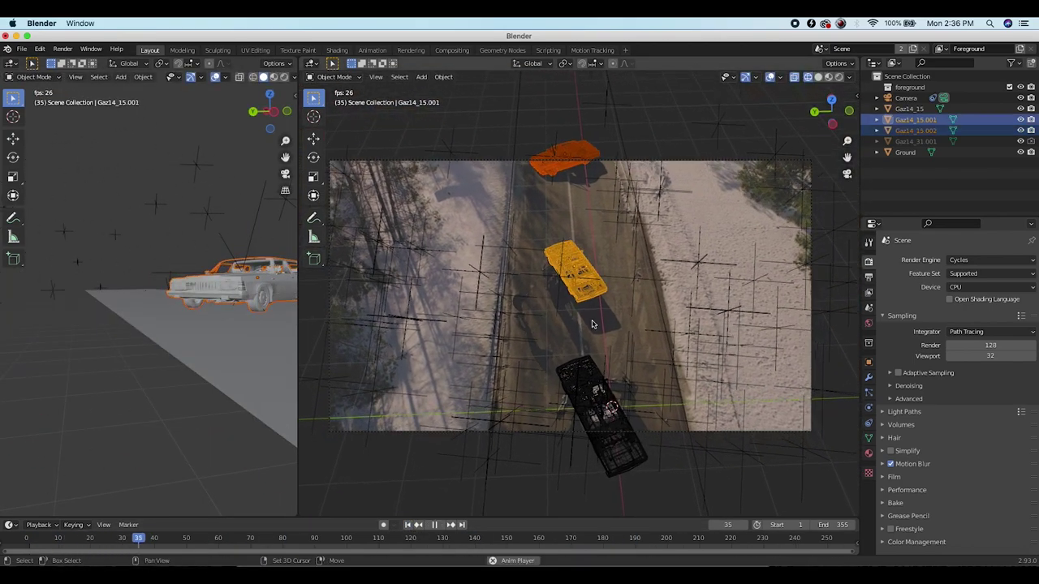
left_click(590, 384, "shift")
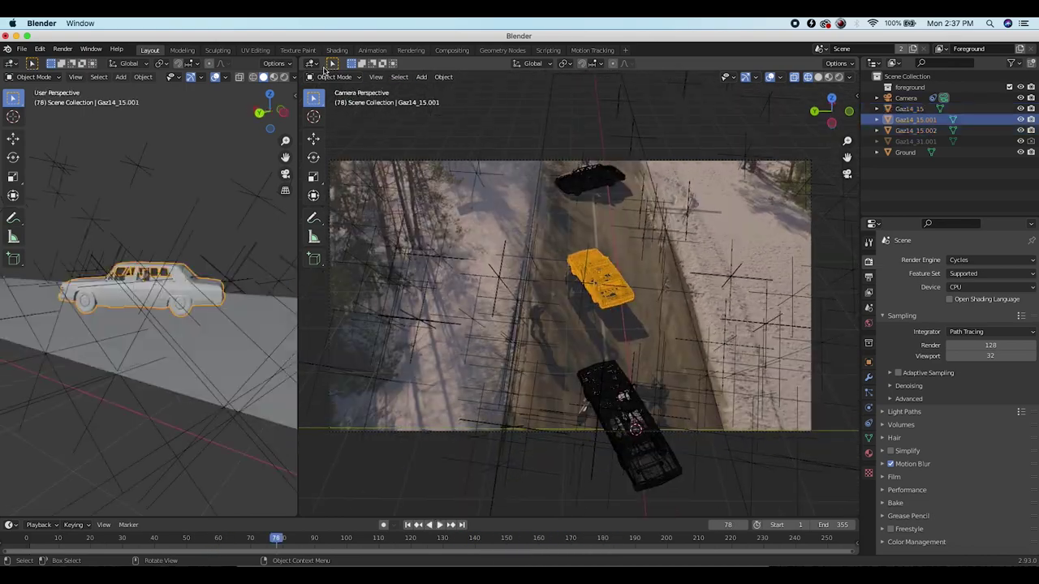
Try reshaping the middle car's roof in Edit Mode by moving vertices with proportional editing
left_click(329, 76)
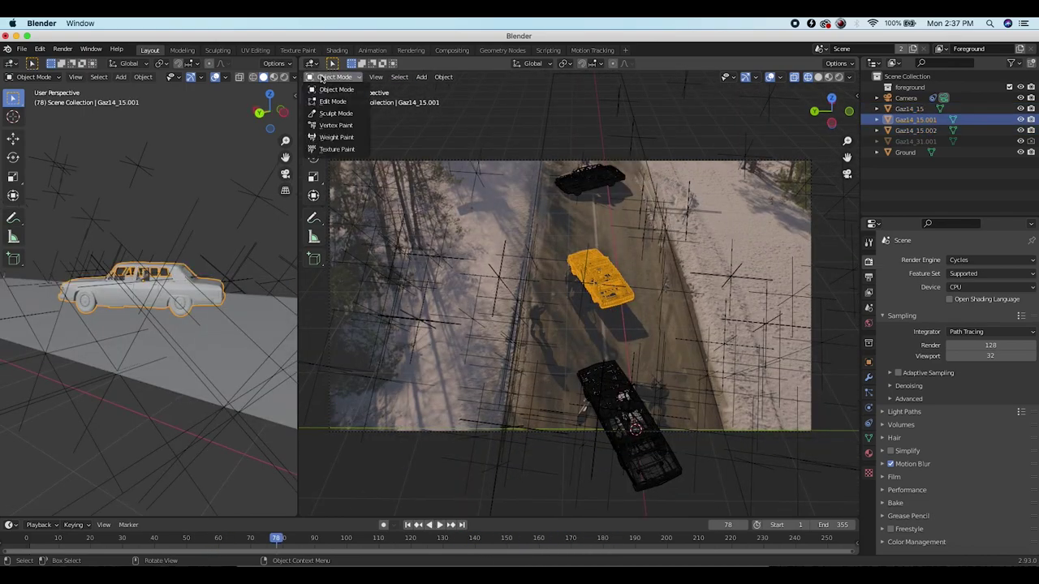
left_click(325, 103)
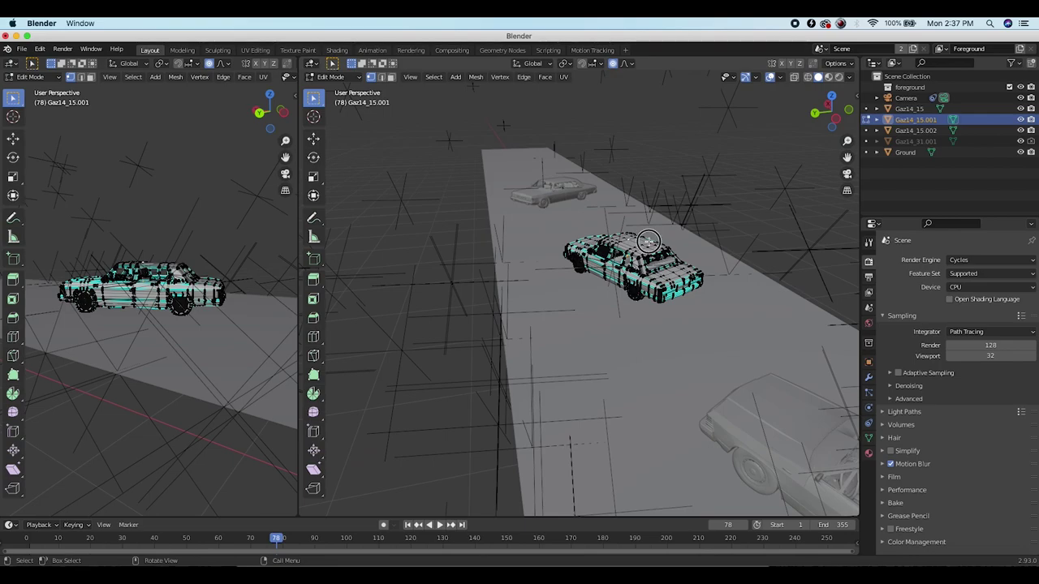
key("g")
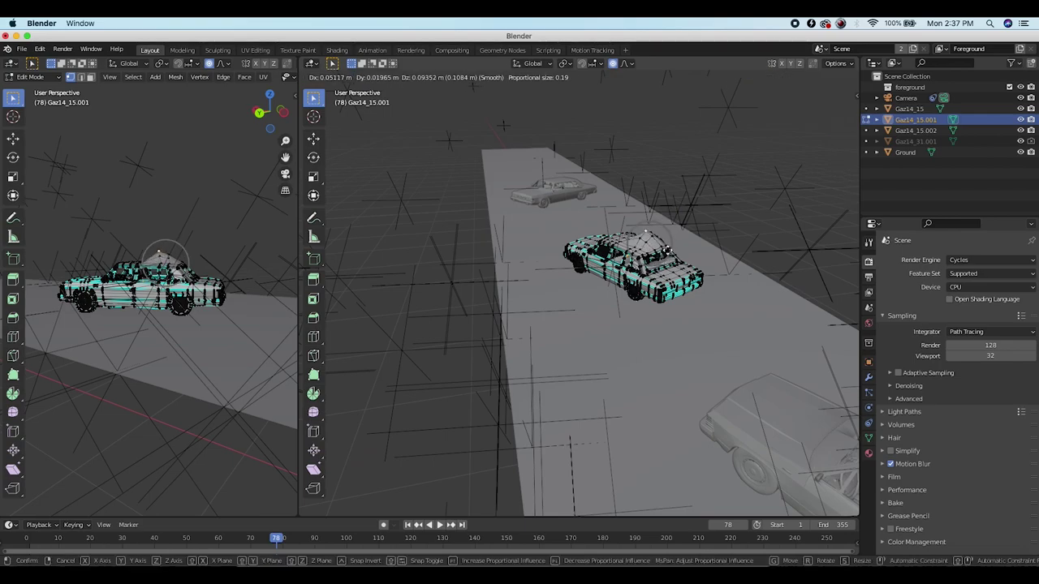
scroll(662, 258, "down", 2)
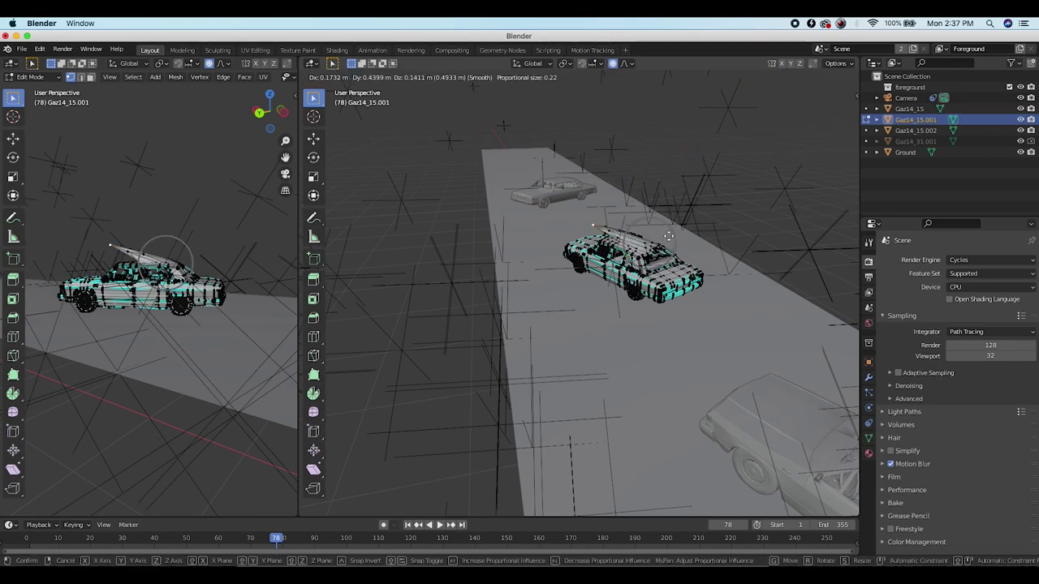
key("Escape")
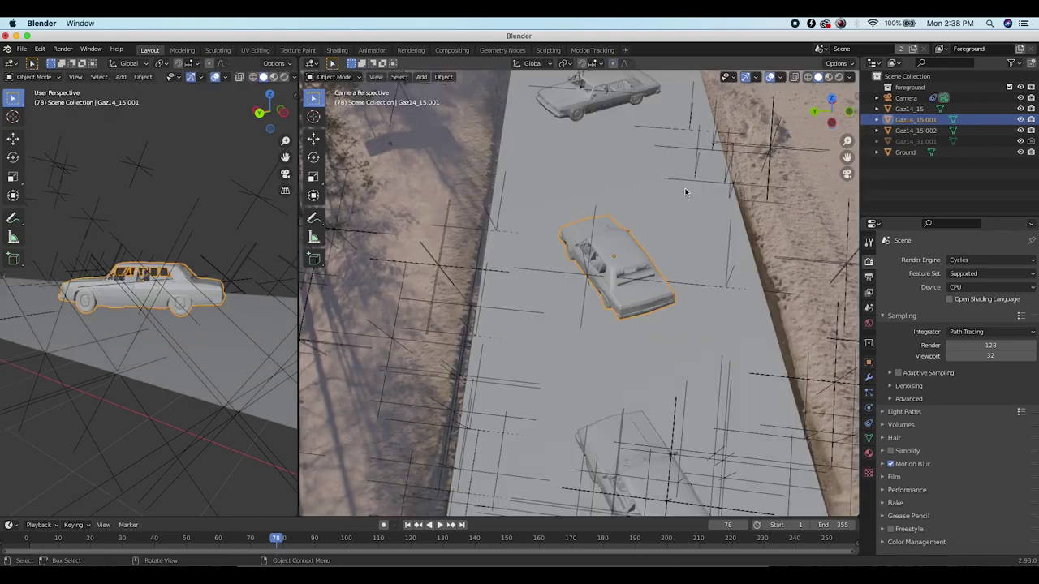
Show the camera view in wireframe and play the animation to check all three cars against the footage
scroll(687, 191, "down", 4)
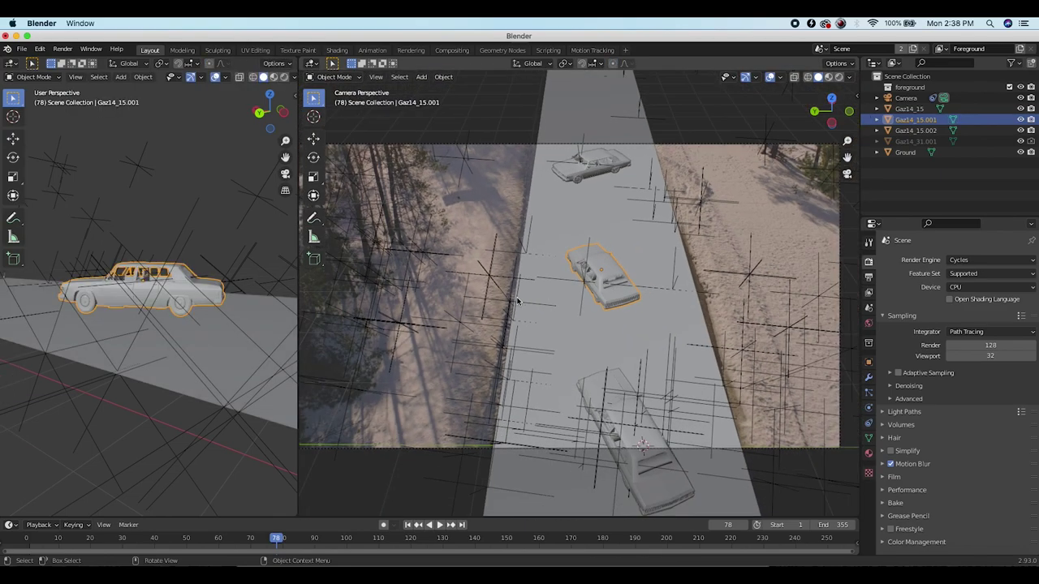
key("shift+z")
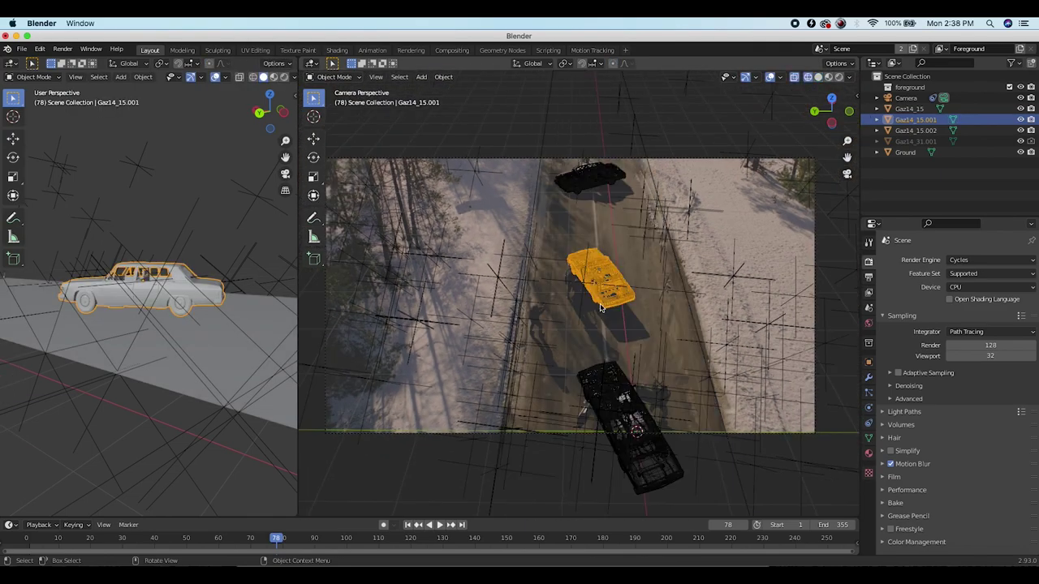
key("space")
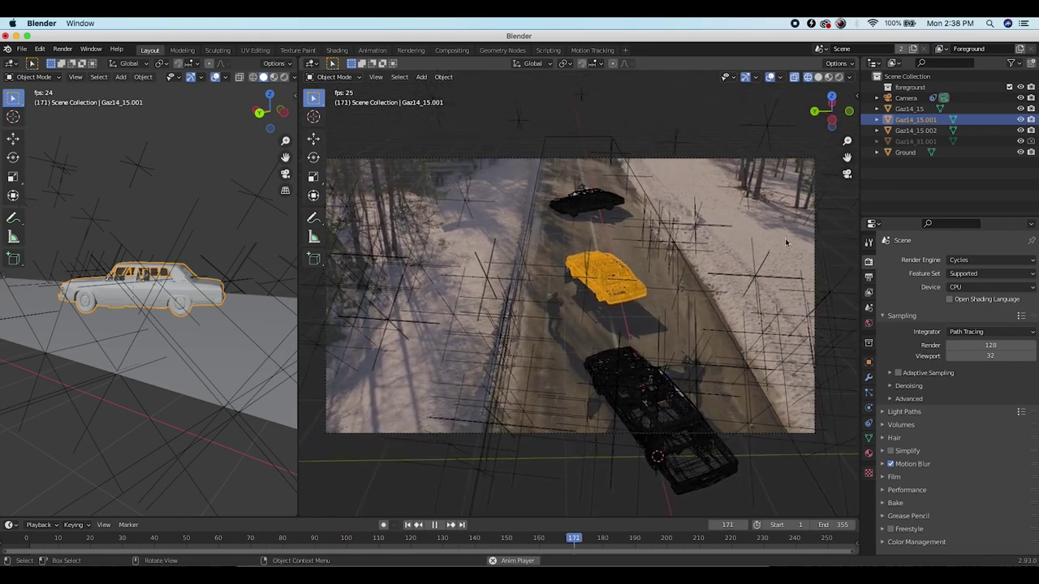
key("space")
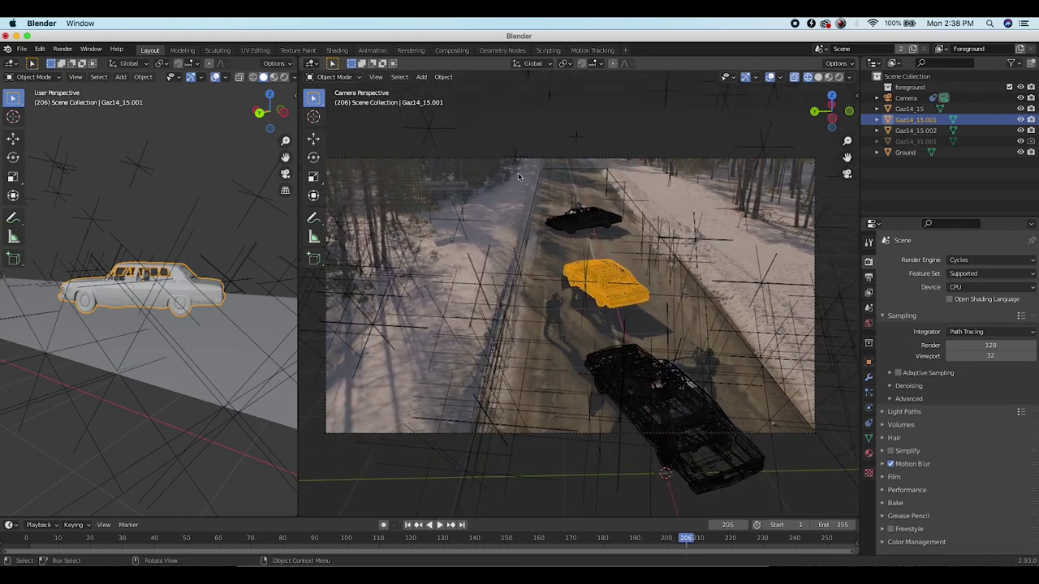
Move the three car models into a new collection named "Car Holdouts"
left_click(586, 224, "shift")
left_click(644, 395, "shift")
key("m")
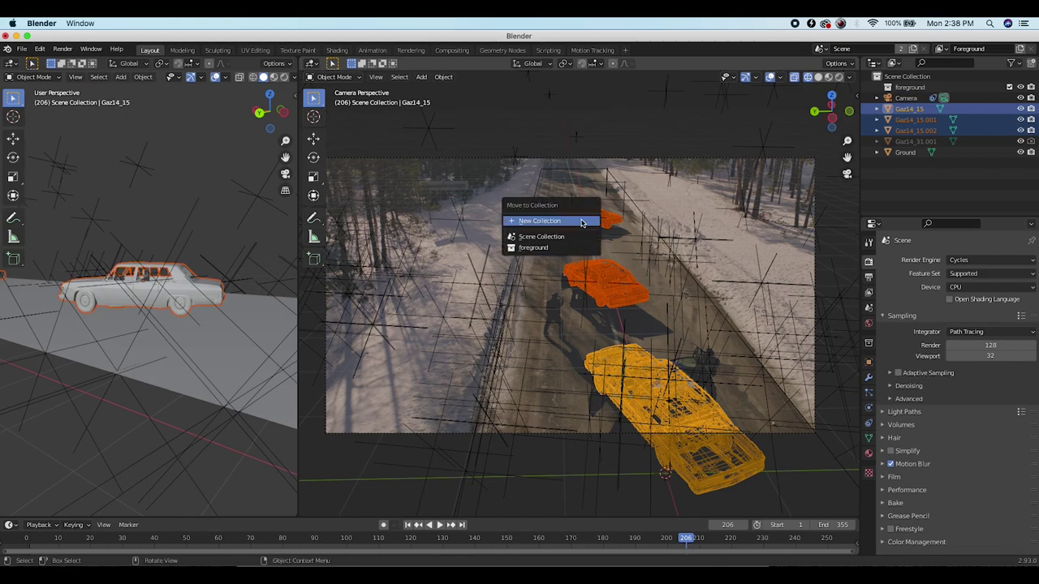
left_click(558, 222)
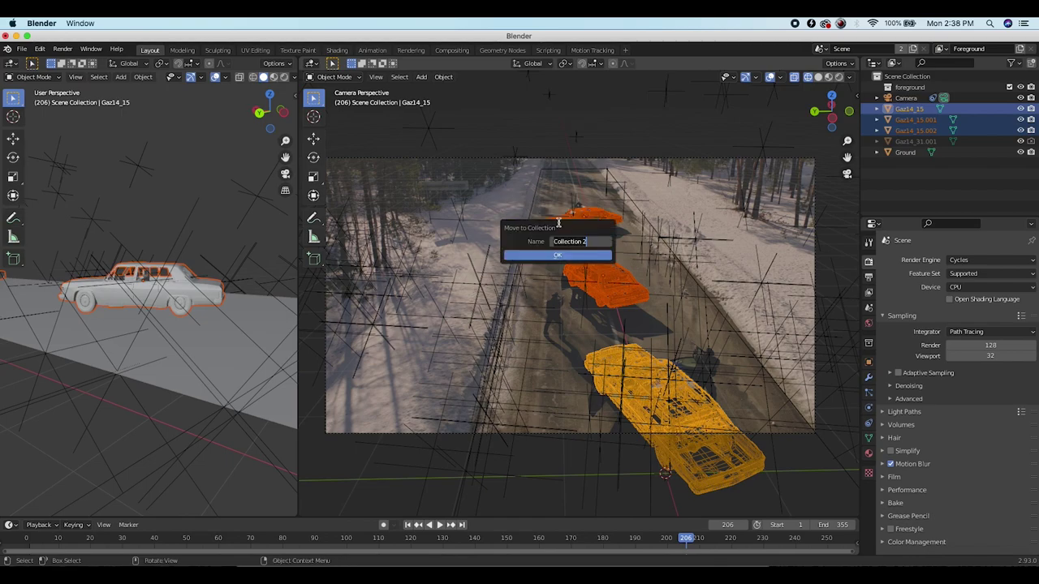
type("Car Holdouts")
key("Return")
left_click(558, 254)
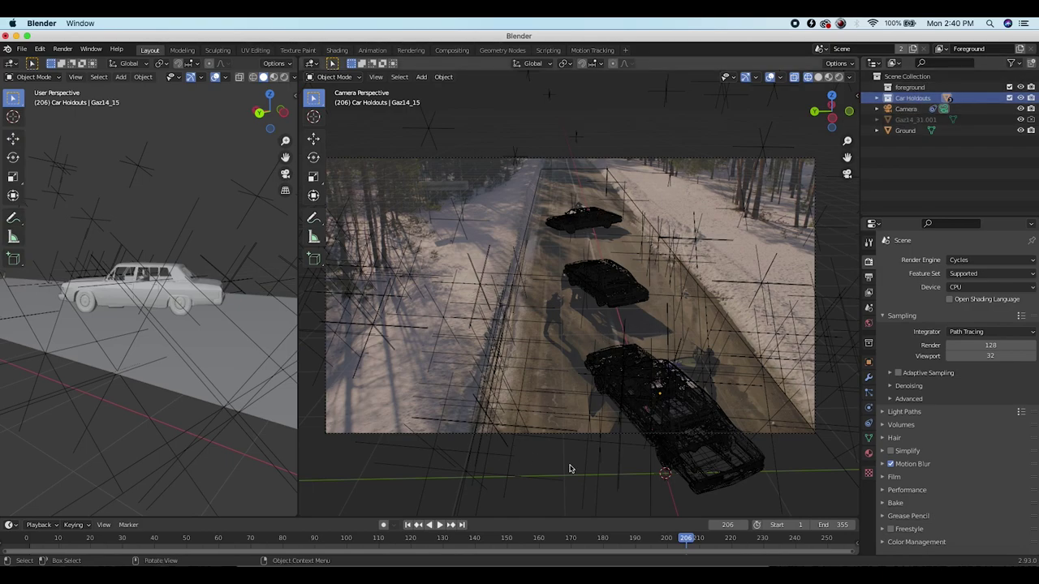
Show the extra restriction toggles in the Outliner and enable Holdout for the Car Holdouts collection
left_click(1012, 63)
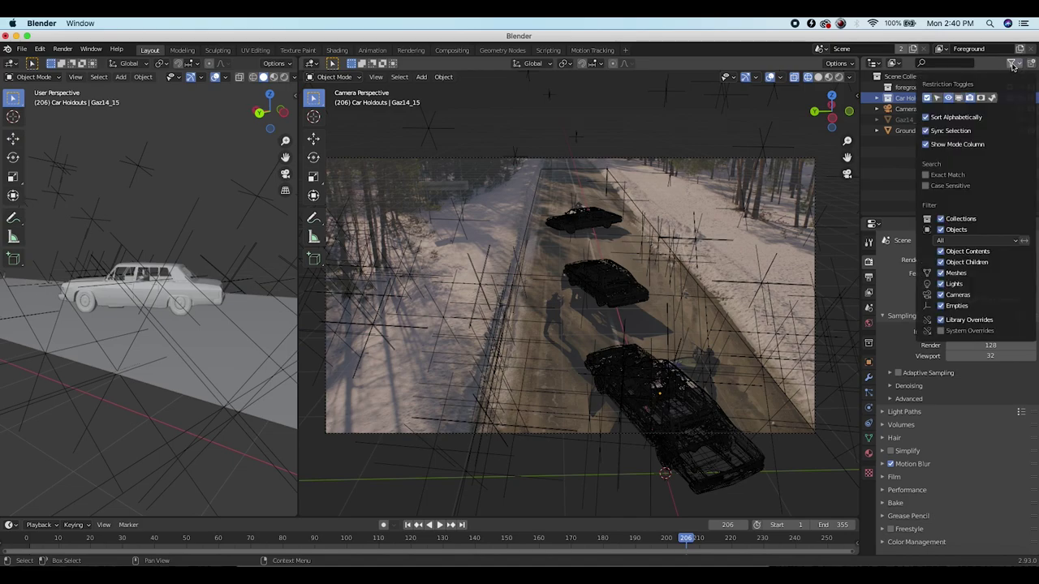
left_click_drag(994, 99, 935, 98)
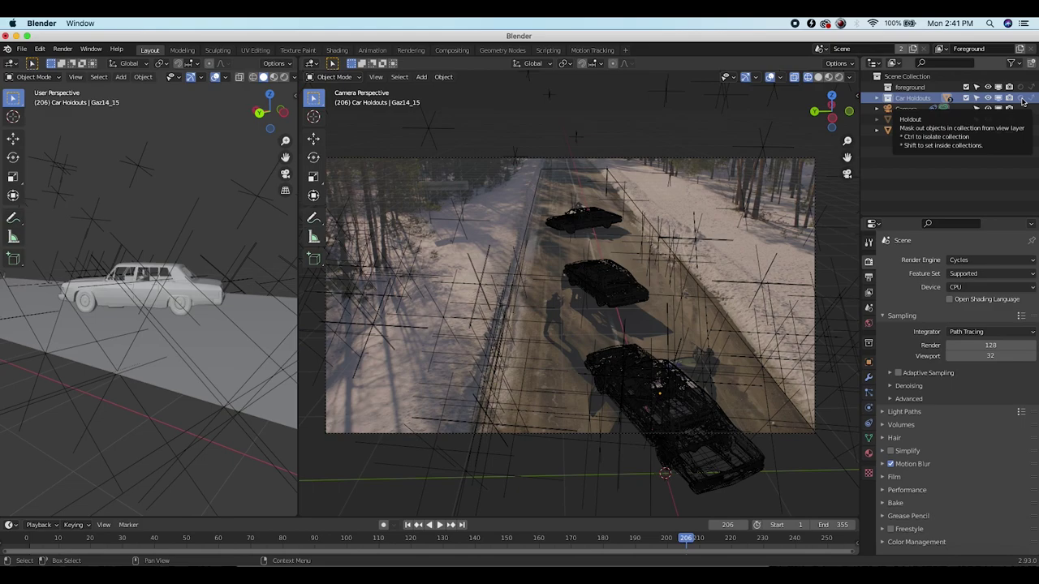
left_click(1022, 99)
left_click(559, 230)
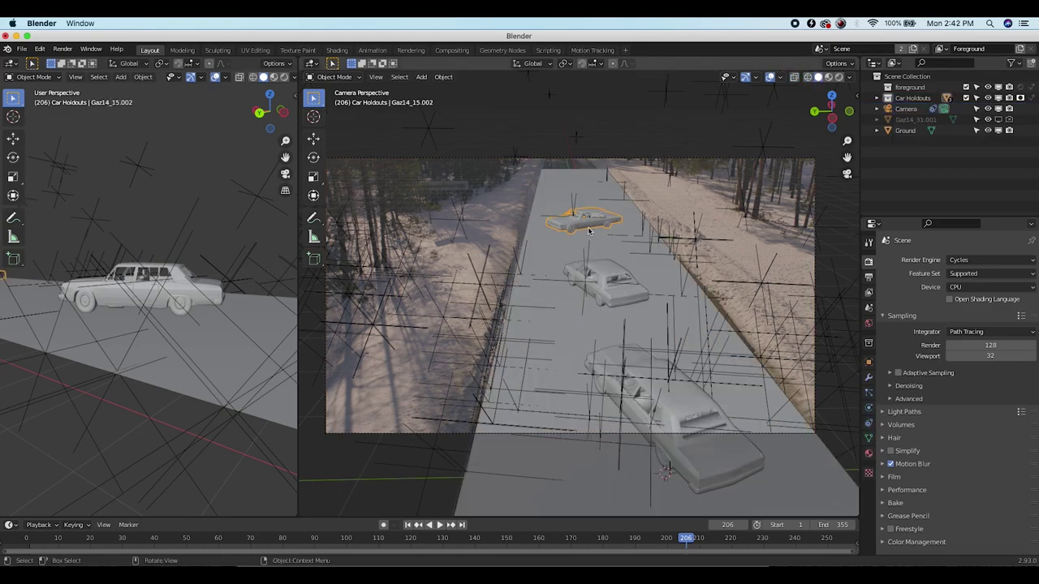
left_click(609, 276)
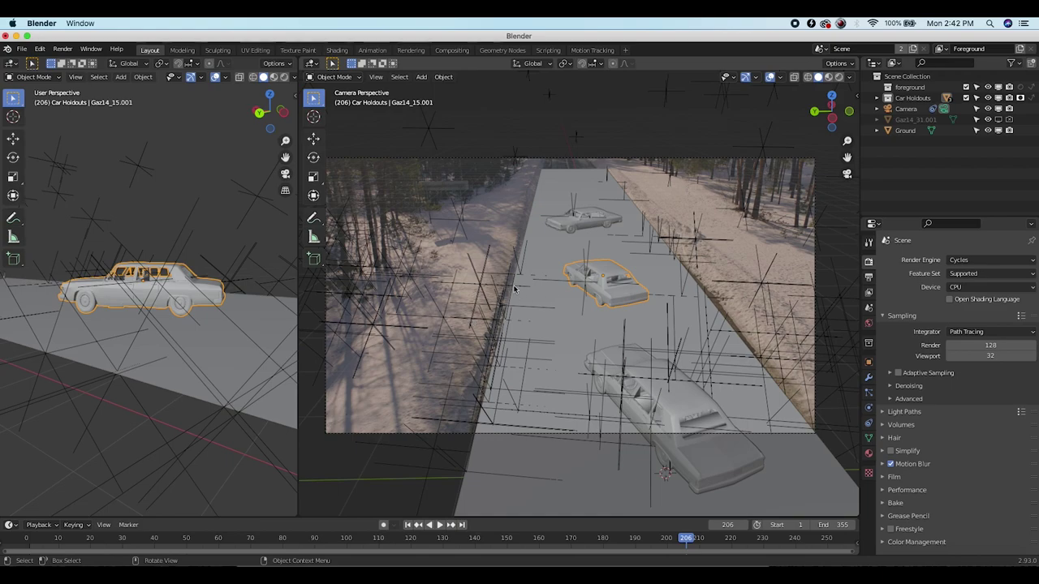
Go back to frame 1, inspect the cars on the ground plane in the enlarged viewport, and switch it to the camera view
key("shift+Left")
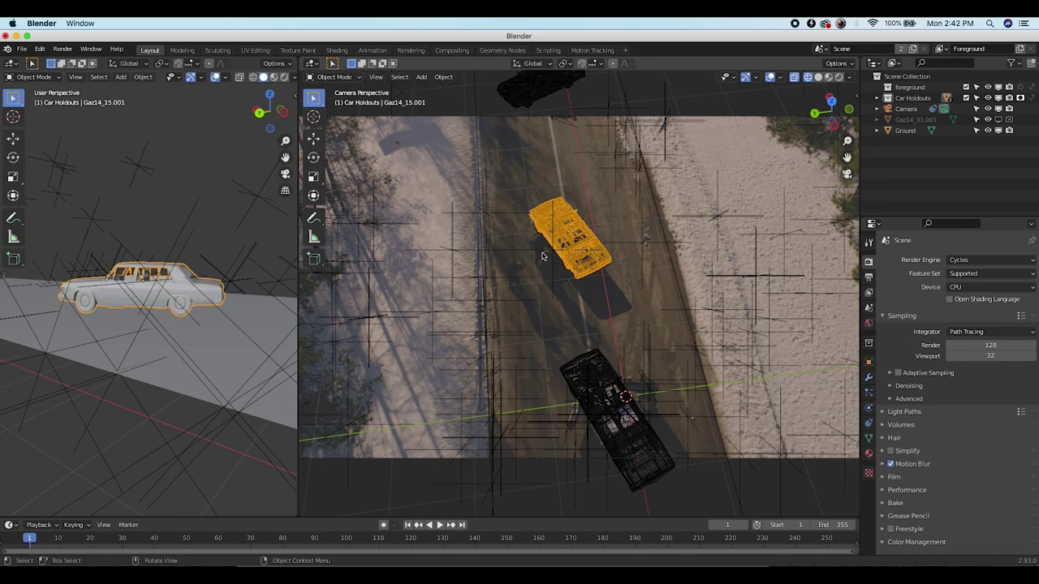
scroll(488, 278, "down", 1)
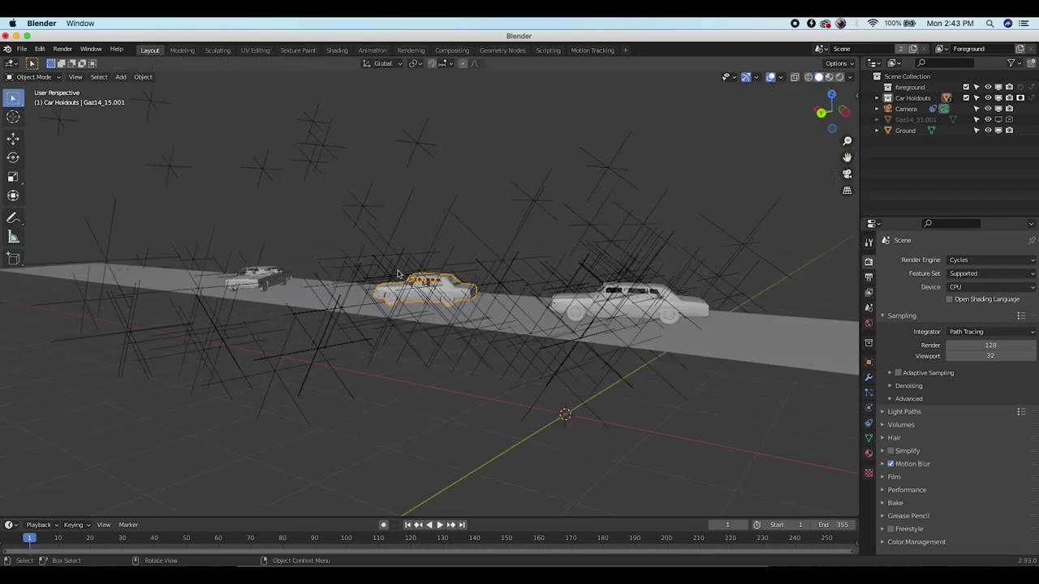
middle_click_drag(487, 268, 397, 269)
middle_click_drag(508, 242, 431, 260)
left_click(75, 76)
mouse_move(94, 203)
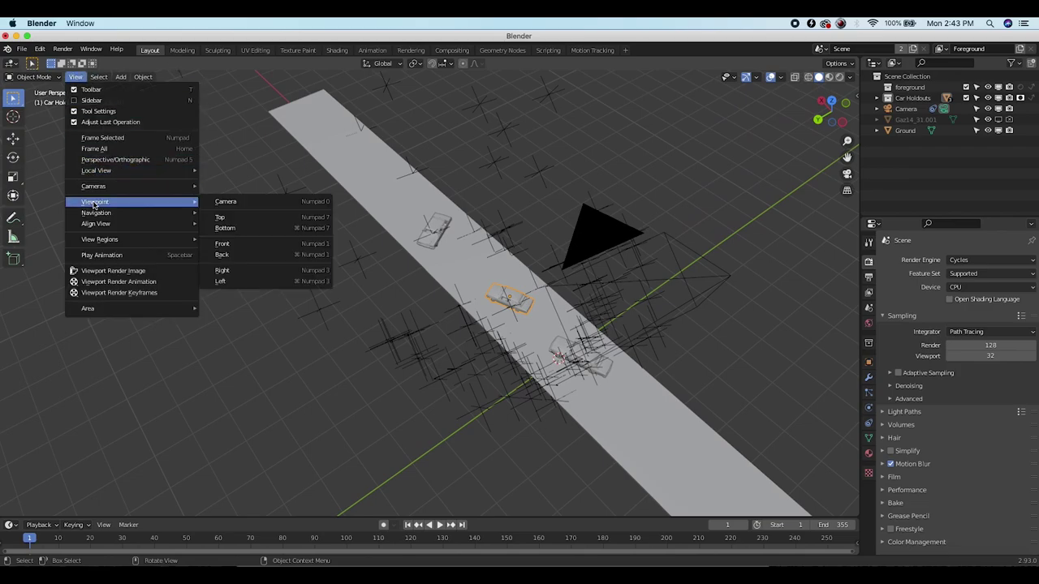
left_click(259, 201)
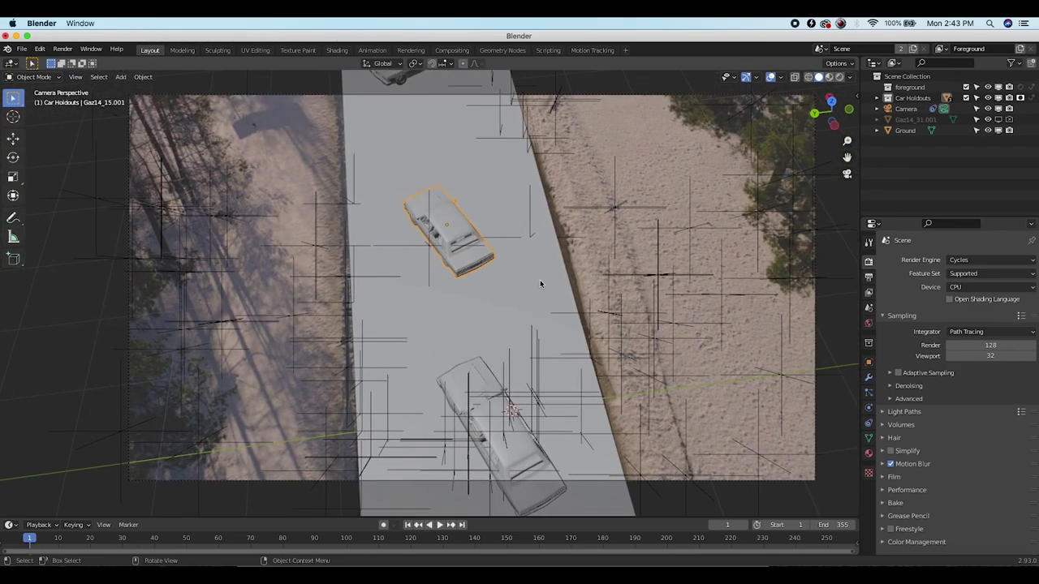
scroll(539, 280, "down", 3)
Search the add-ons in the preferences for "Images" to check whether Import Images as Planes is enabled
left_click(23, 50)
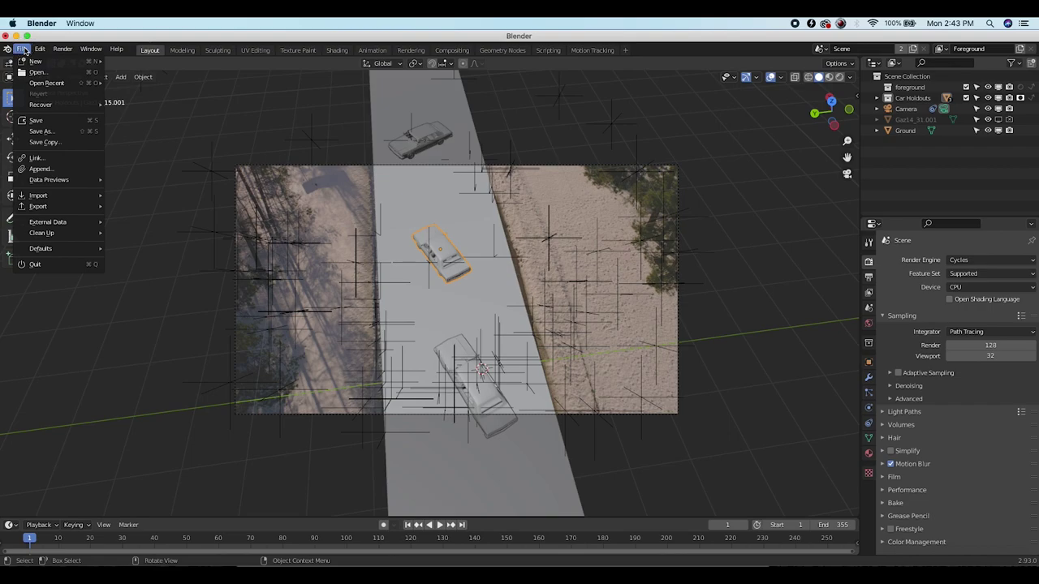
mouse_move(44, 199)
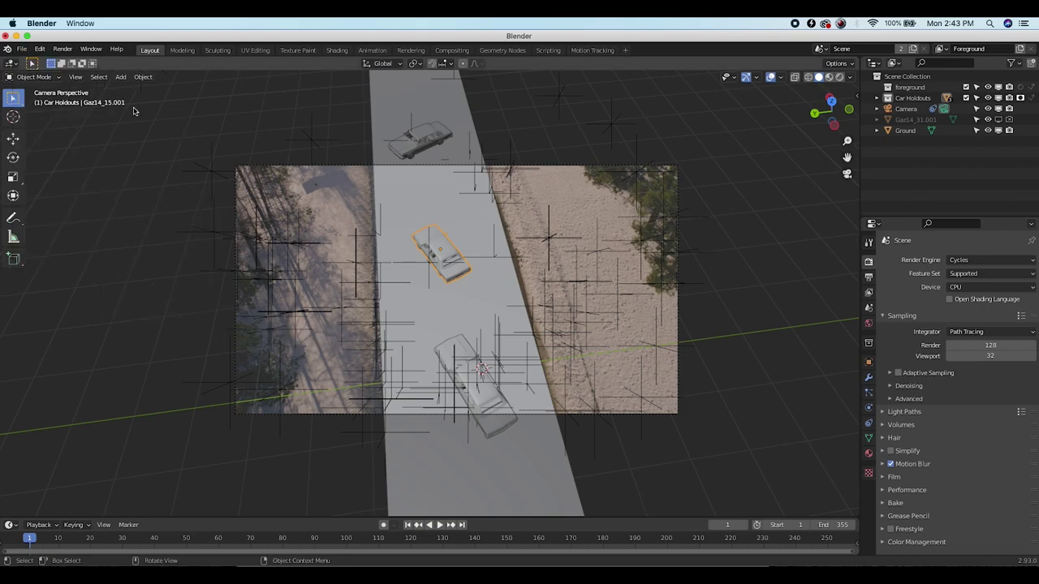
left_click(40, 49)
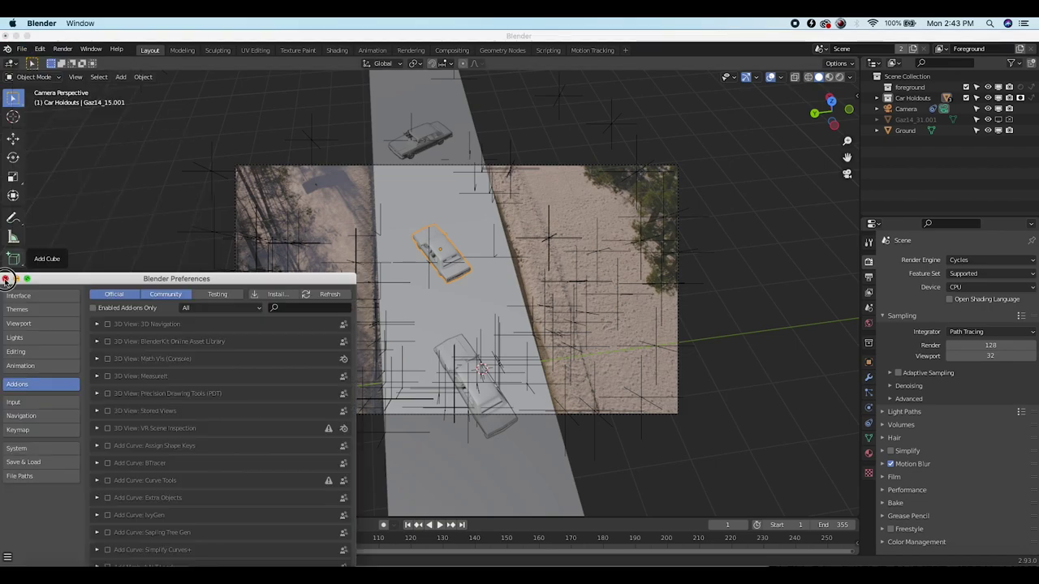
left_click(6, 280)
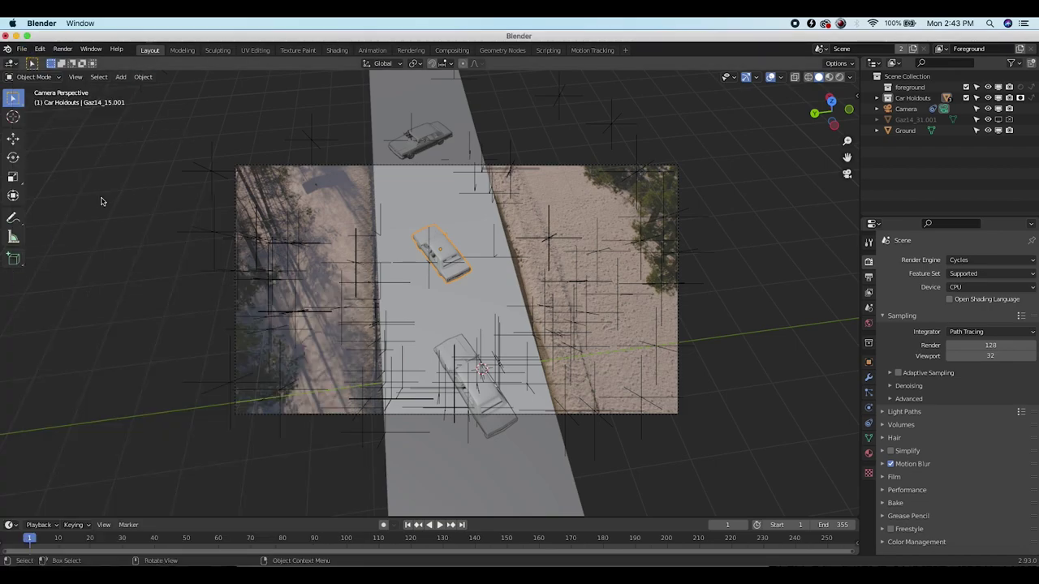
left_click(40, 50)
left_click(63, 203)
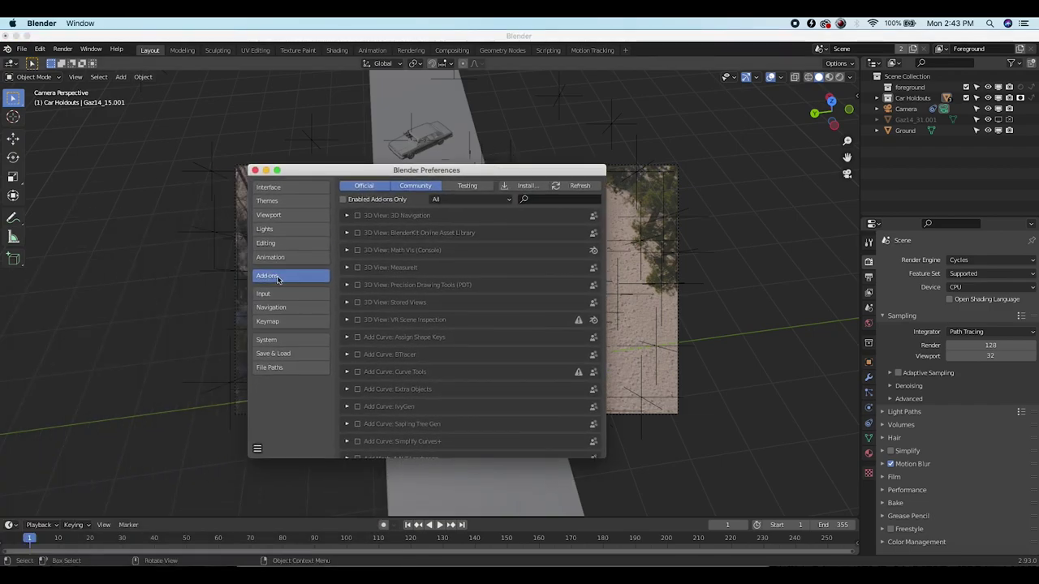
left_click(540, 200)
type("Images")
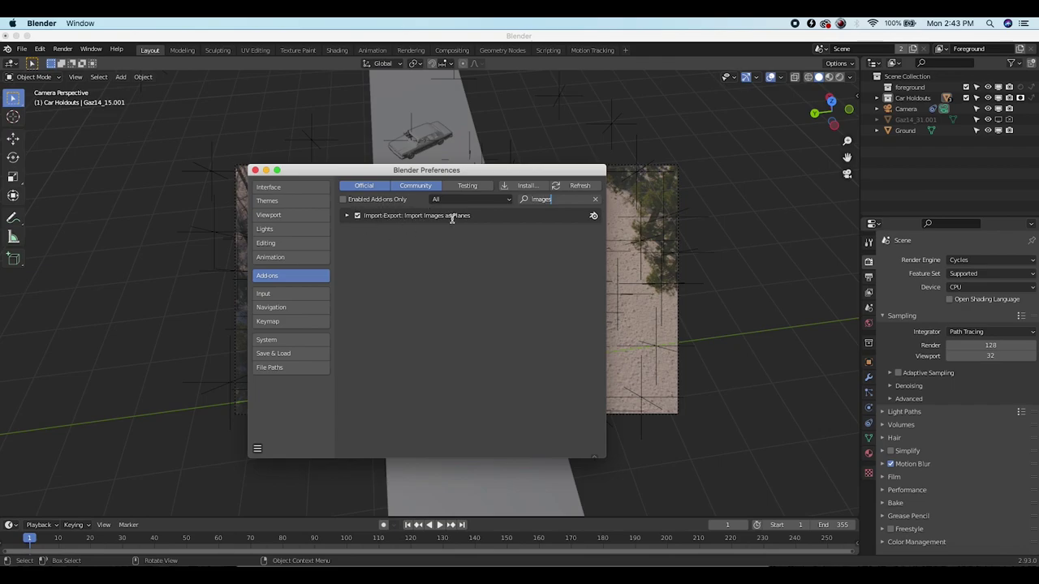
left_click(255, 171)
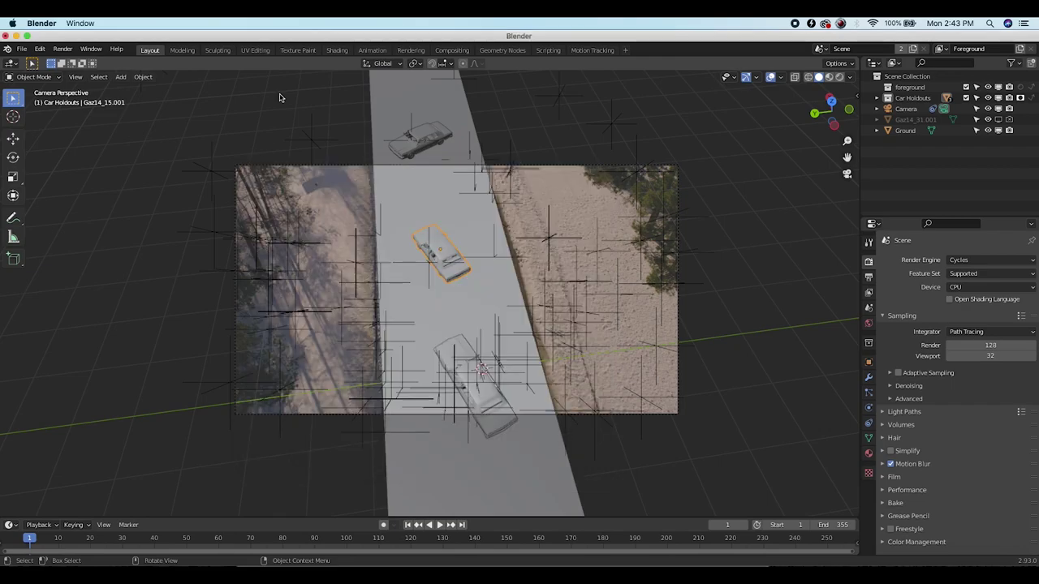
Import "Tire marks PNG w: alpha.png" from the cop scene textures folder as an image plane
left_click(22, 50)
mouse_move(49, 196)
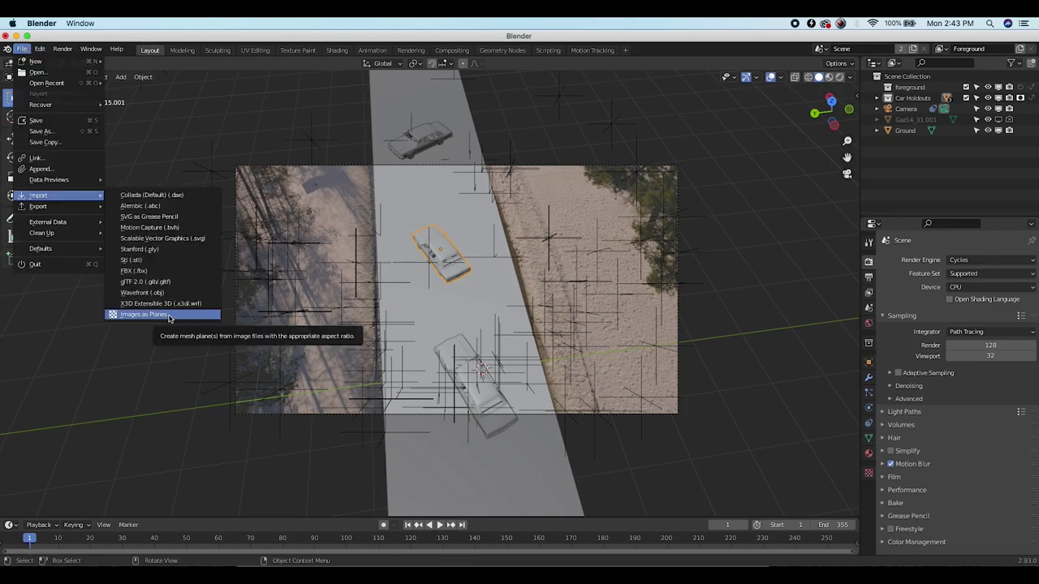
left_click(160, 316)
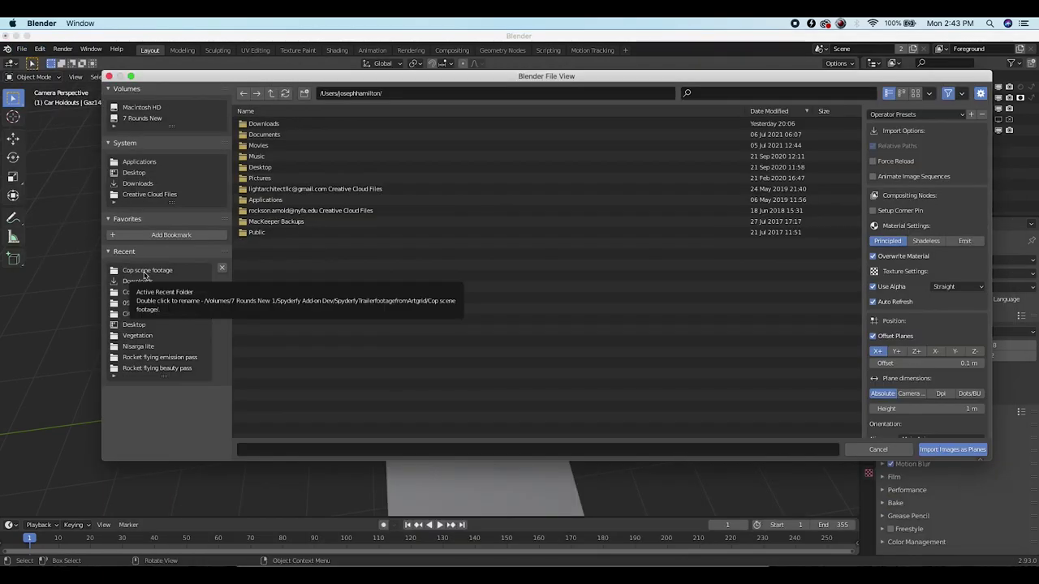
left_click(146, 271)
left_click(292, 125)
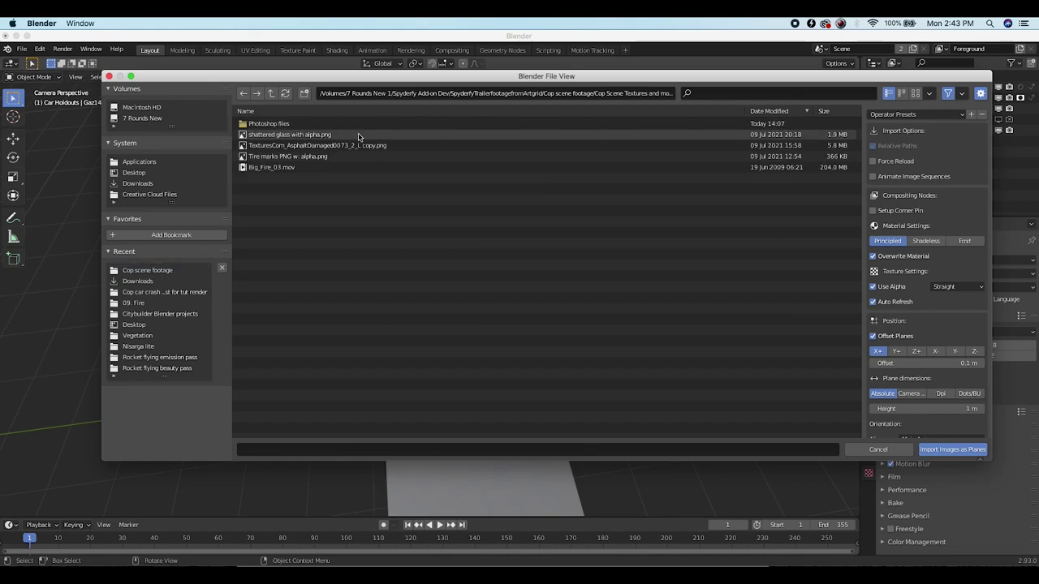
left_click(262, 158)
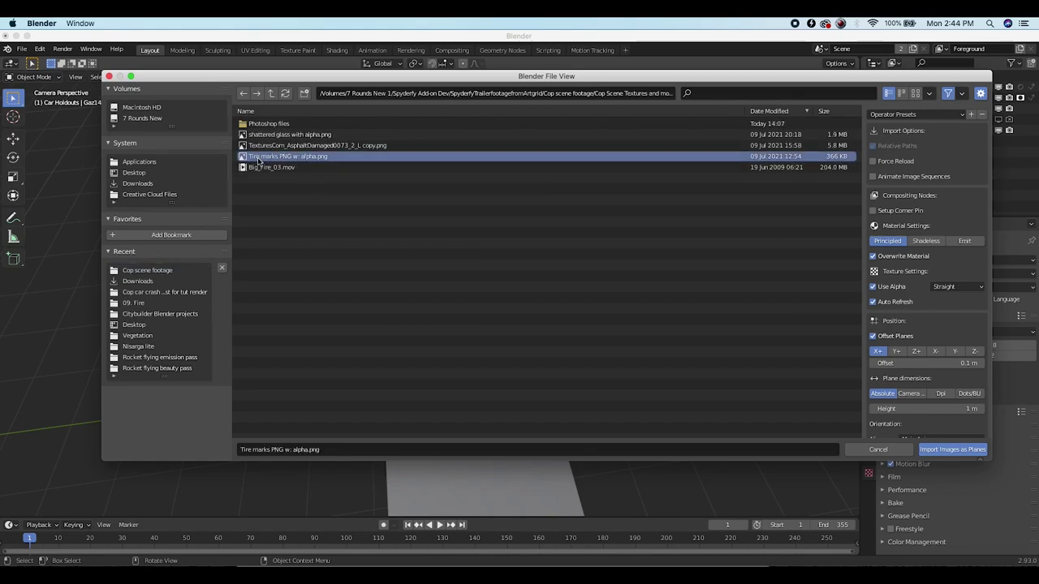
left_click(951, 450)
Move the tire marks plane away from the cars
middle_click_drag(503, 341, 479, 376)
key("g")
left_click(479, 226)
Preview the tire marks plane in rendered shading, inspect its transparency up close, and return to solid shading
mouse_move(377, 212)
middle_mouse_down()
mouse_move(452, 389)
mouse_move(413, 382)
middle_mouse_up()
key("z")
left_click(418, 331)
middle_click_drag(418, 330, 306, 248)
scroll(404, 341, "up", 8)
scroll(355, 305, "down", 8)
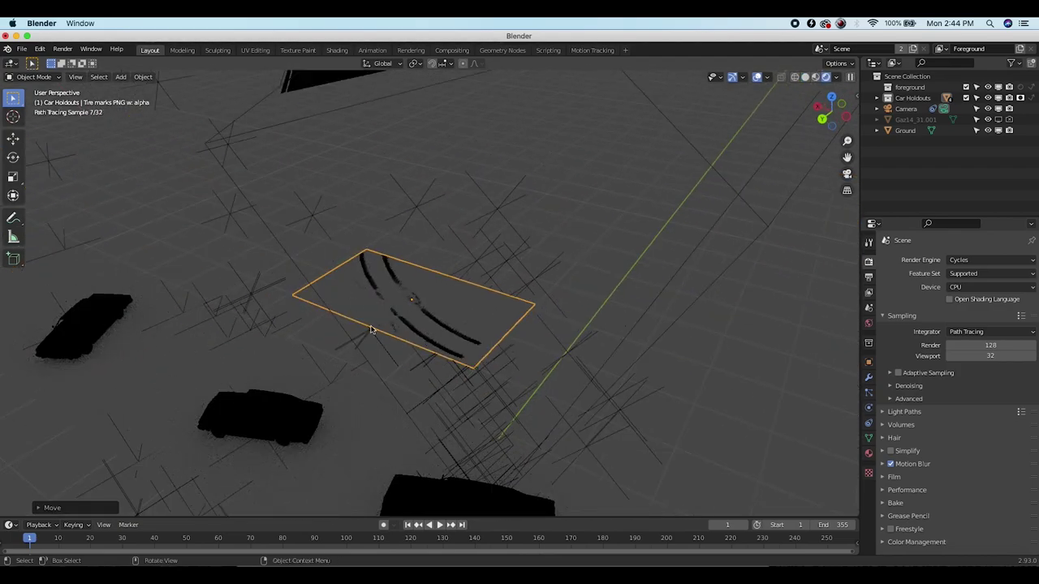
middle_click_drag(376, 310, 358, 157)
key("z")
left_click(487, 262)
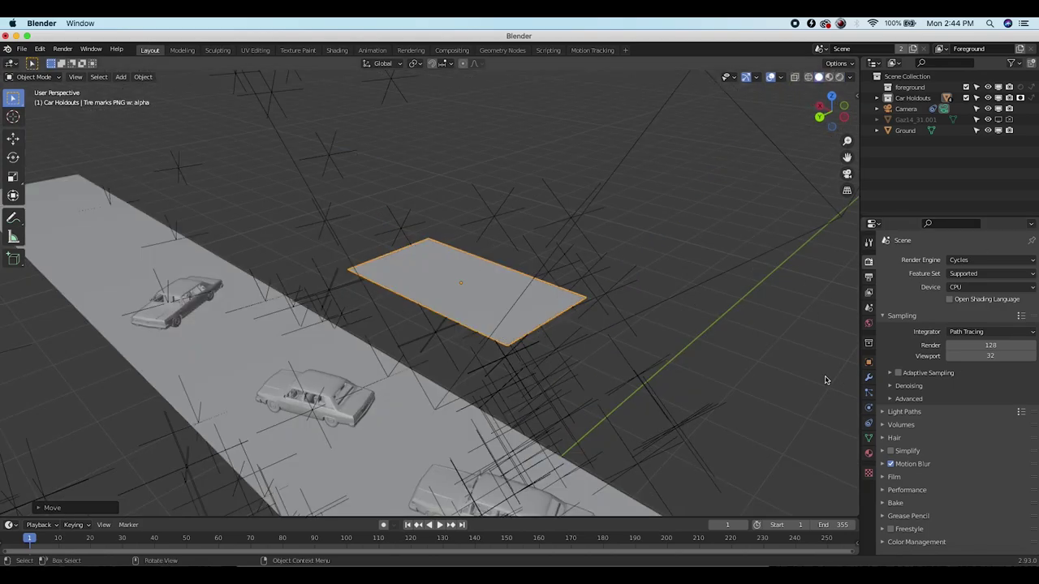
Set the world background color to an Environment Texture and load canary_wharf_4k.hdr from the Downloads folder
left_click(869, 324)
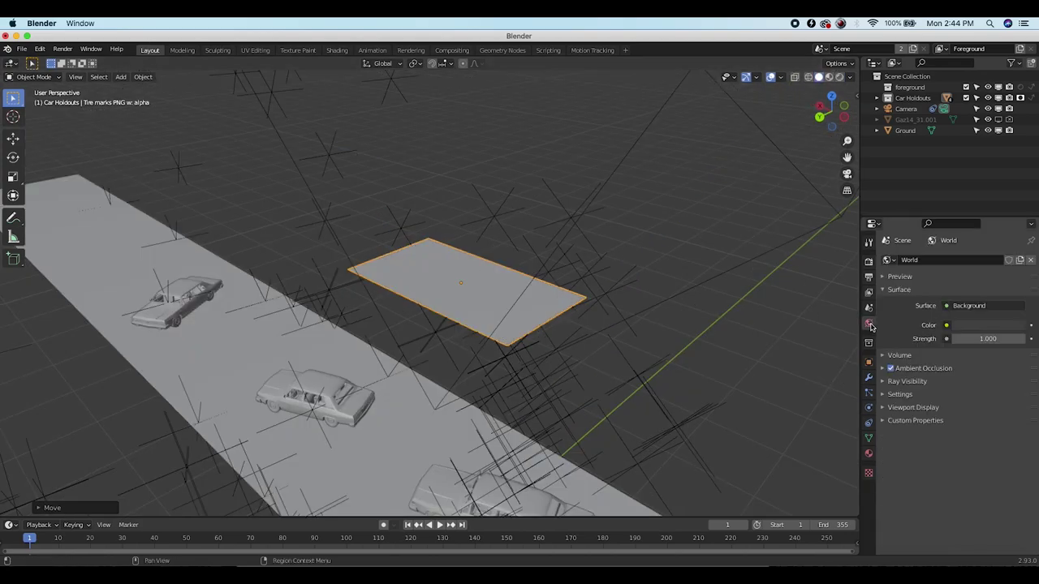
left_click(946, 326)
left_click(738, 386)
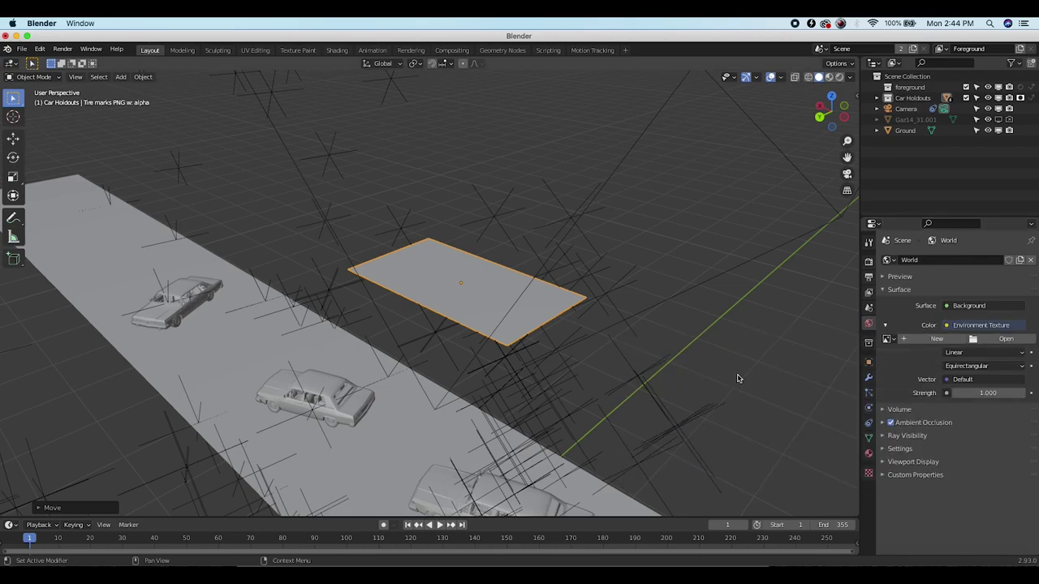
left_click(1005, 339)
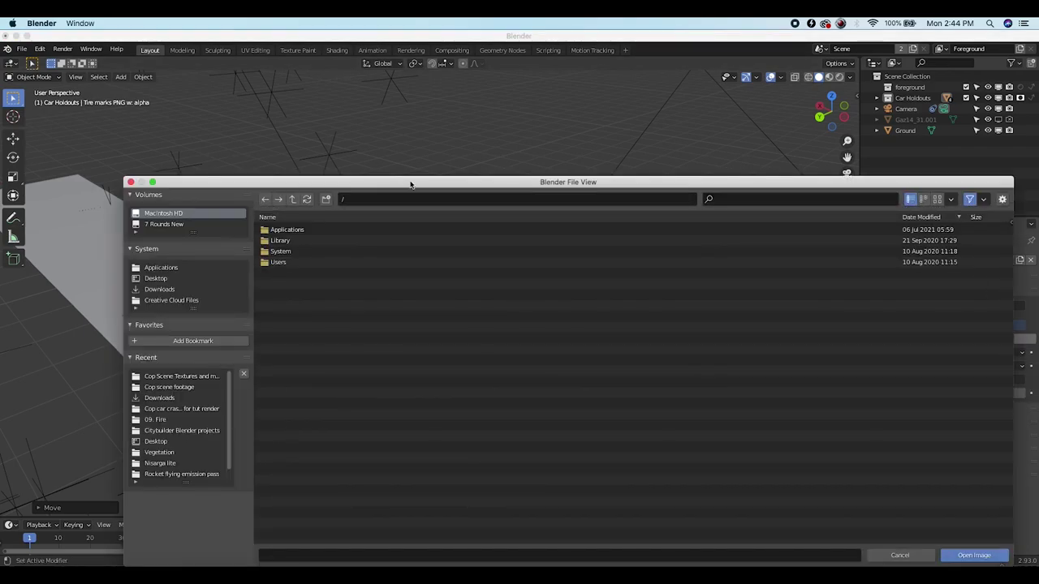
left_click_drag(411, 185, 347, 80)
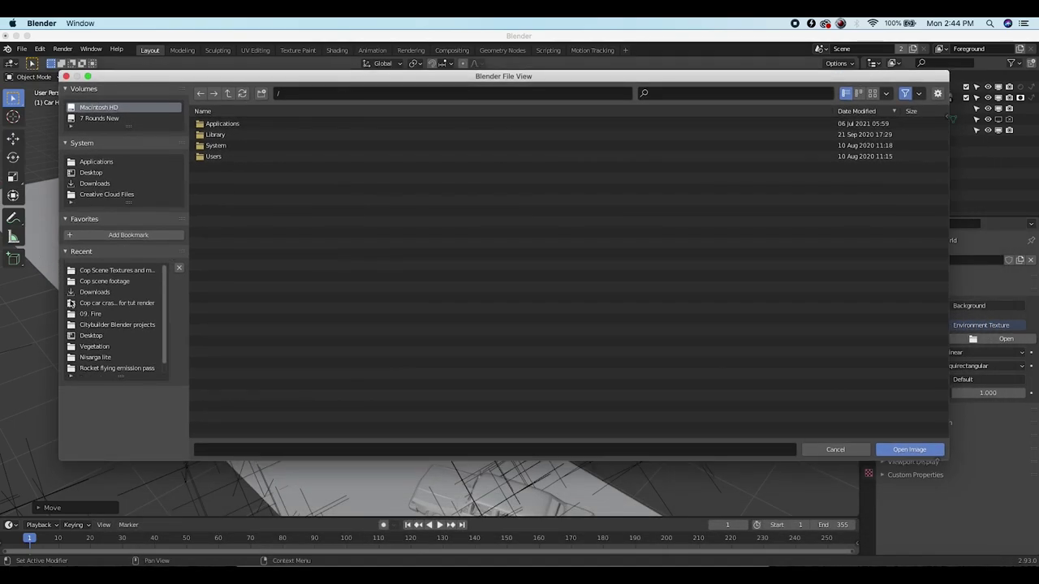
left_click(96, 294)
scroll(277, 269, "down", 8)
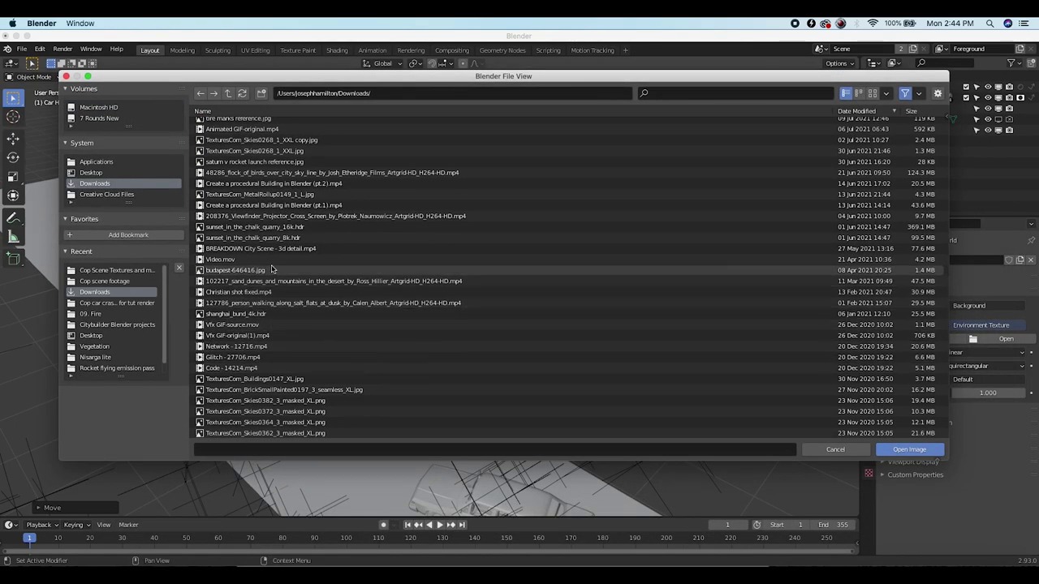
scroll(223, 268, "down", 5)
left_click(240, 334)
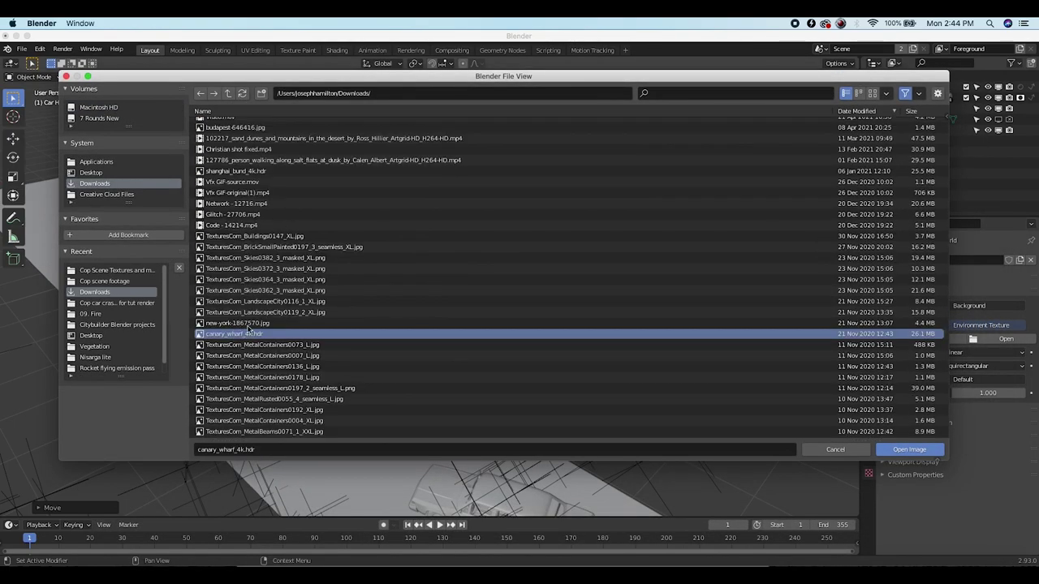
left_click(909, 449)
Switch to rendered shading and examine the tire marks, held-out cars and HDRI background from several angles
key("z")
left_click(378, 250)
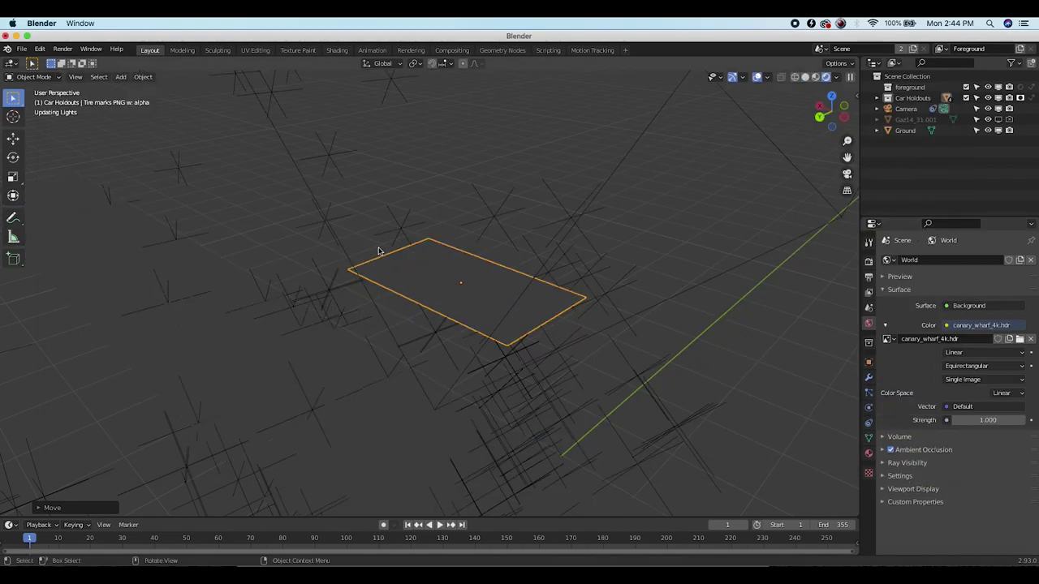
scroll(378, 250, "up", 8)
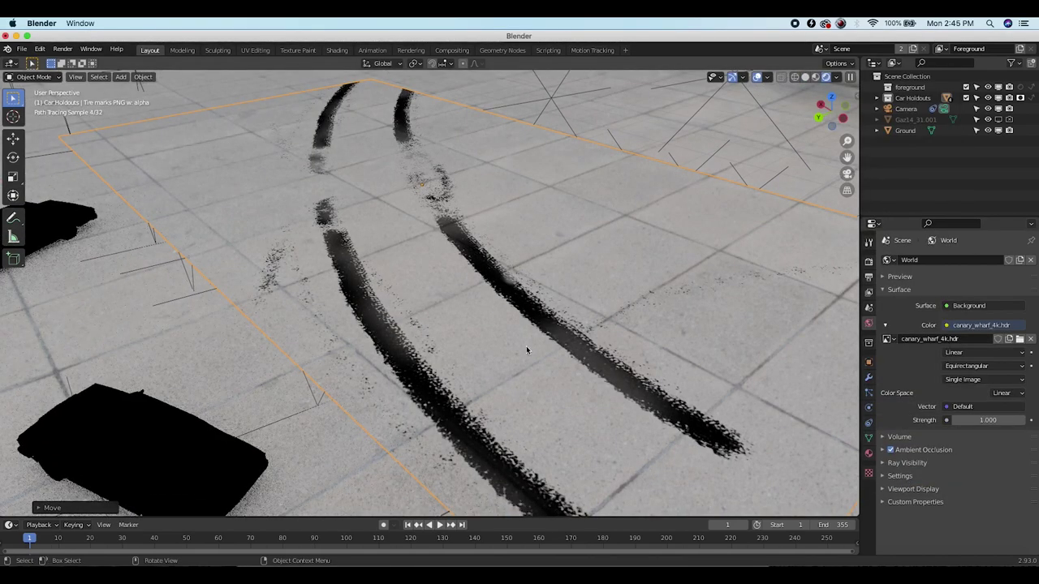
scroll(308, 260, "down", 10)
middle_click_drag(309, 261, 680, 232)
scroll(681, 232, "down", 10)
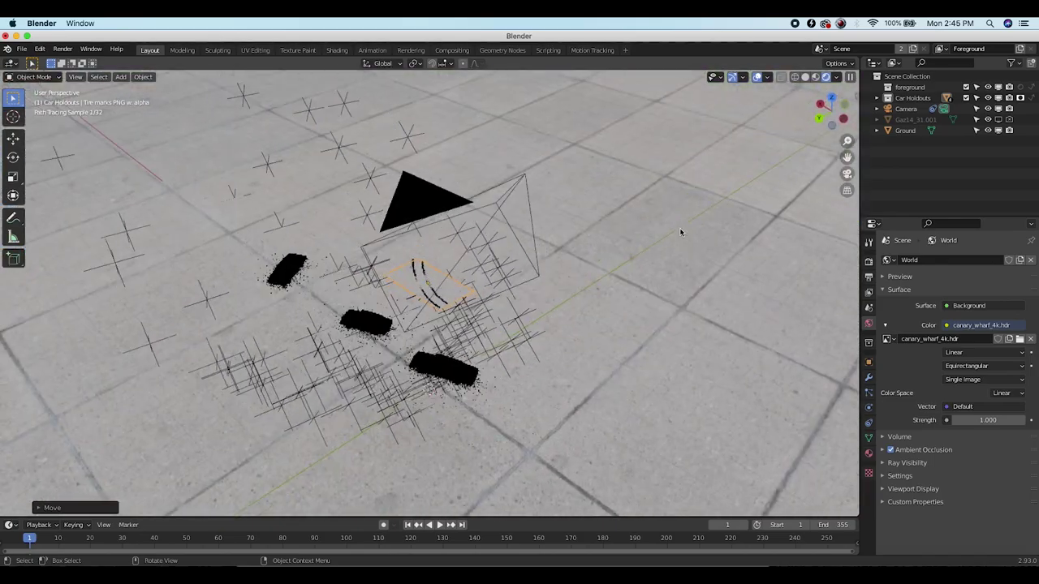
scroll(537, 235, "up", 5)
middle_click_drag(536, 235, 872, 265)
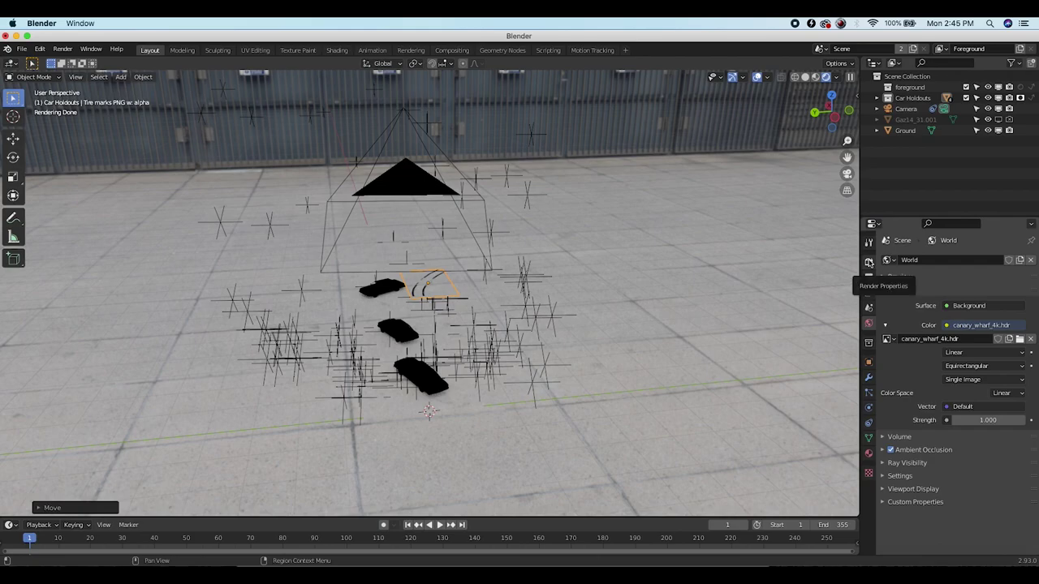
Enable the Transparent film option in the render settings and inspect the tire marks plane up close
left_click(868, 262)
left_click(893, 476)
scroll(884, 477, "down", 3)
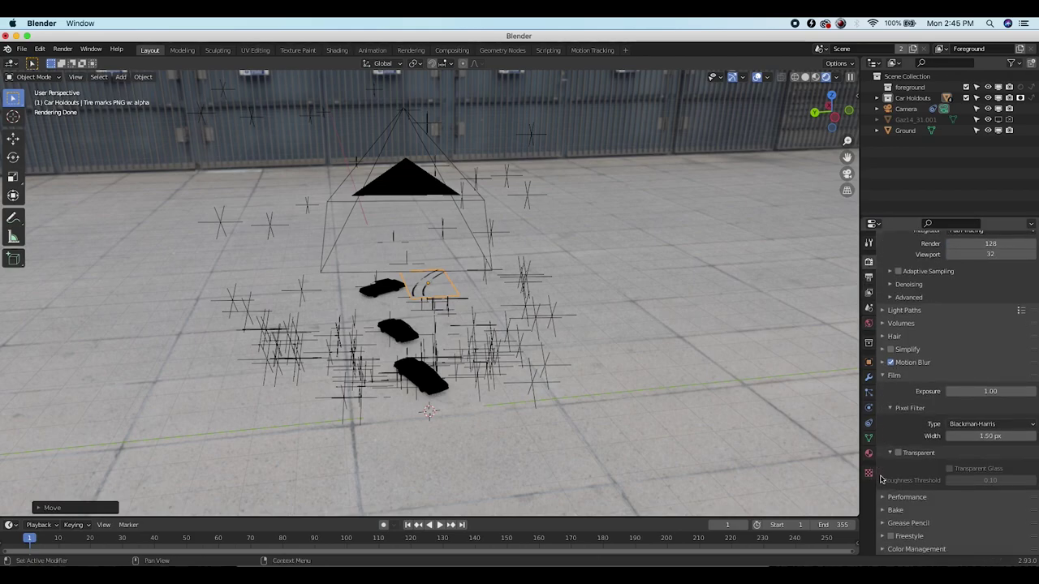
left_click(896, 453)
middle_click_drag(547, 283, 153, 436)
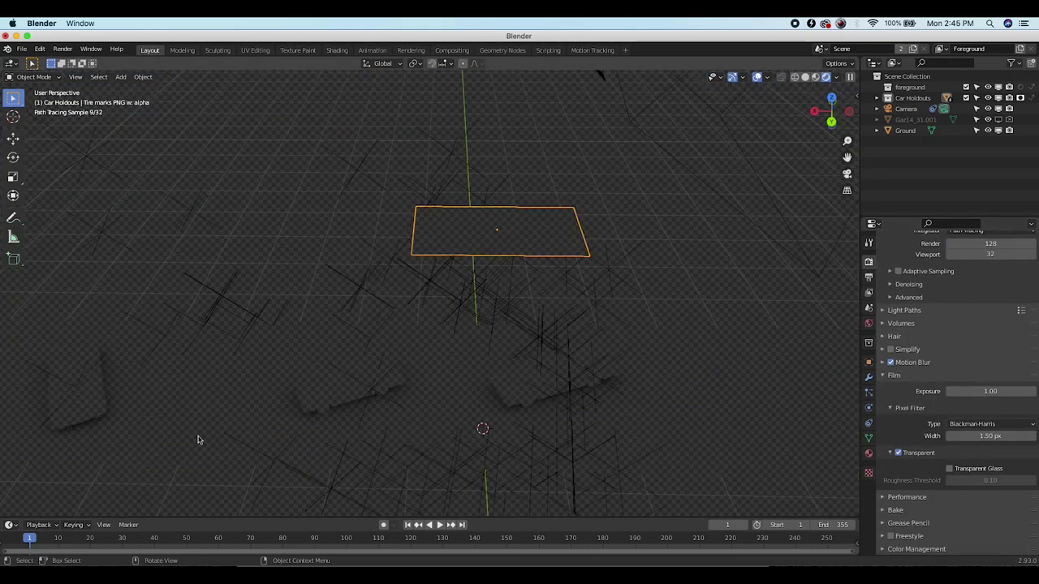
scroll(487, 229, "right", 5)
scroll(487, 229, "up", 5, "ctrl")
scroll(487, 229, "right", 4, "shift")
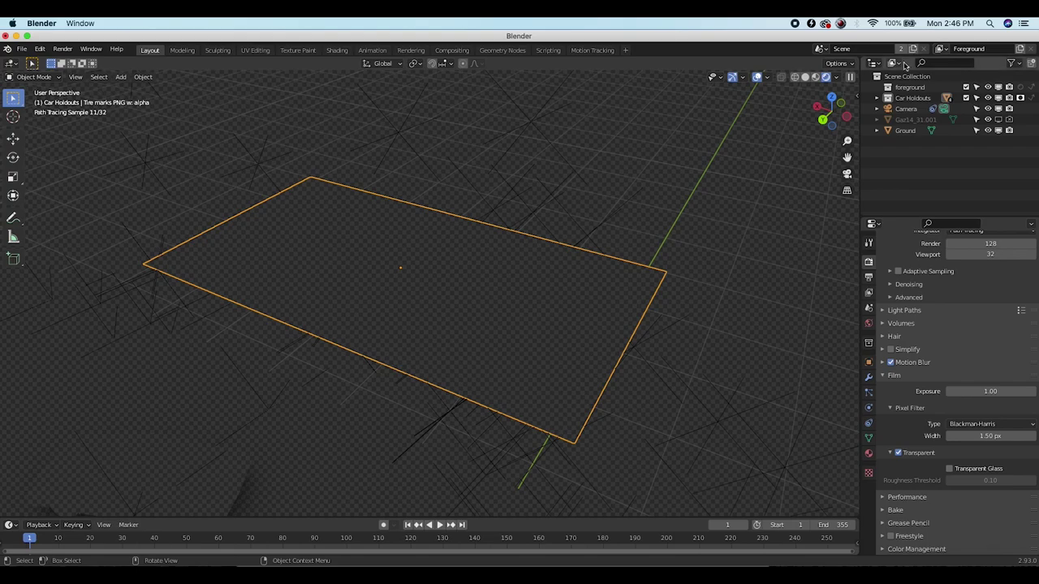
Move the tire marks plane out of the Car Holdouts collection into the Scene Collection and check its rendered look
left_click(921, 100)
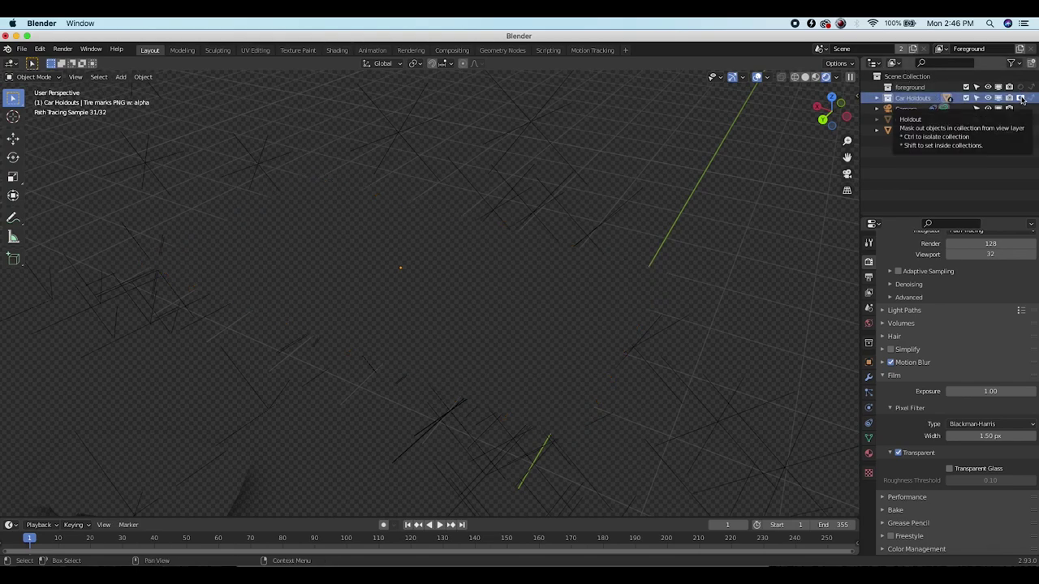
left_click(1021, 98)
left_click(408, 268)
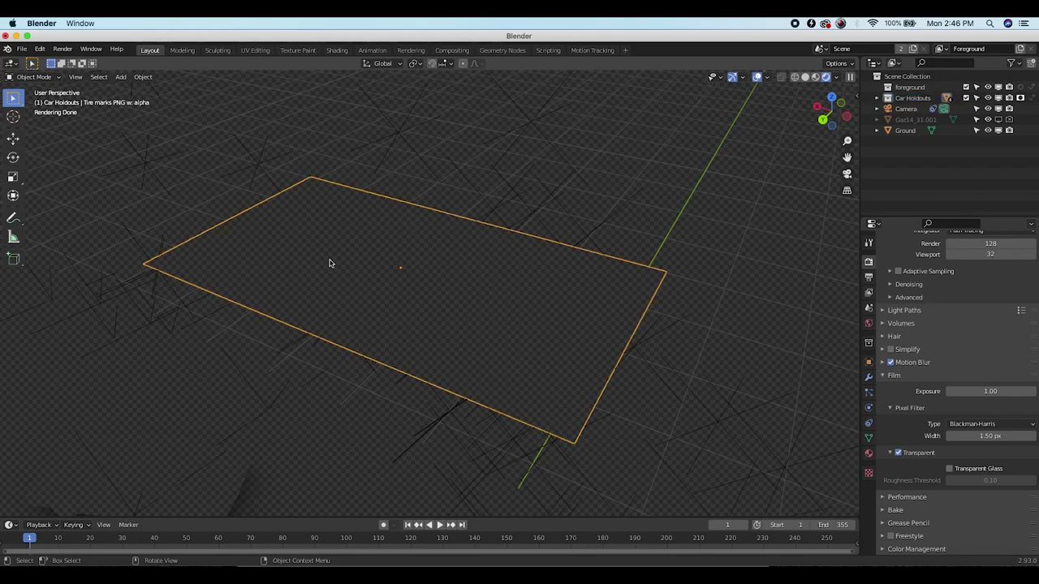
key("m")
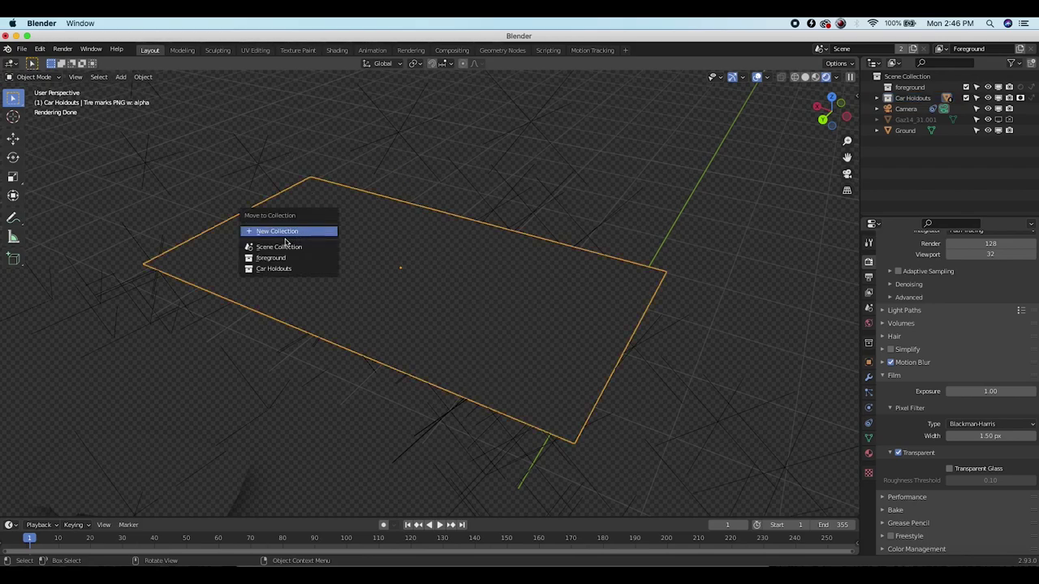
left_click(285, 246)
scroll(377, 260, "down", 6)
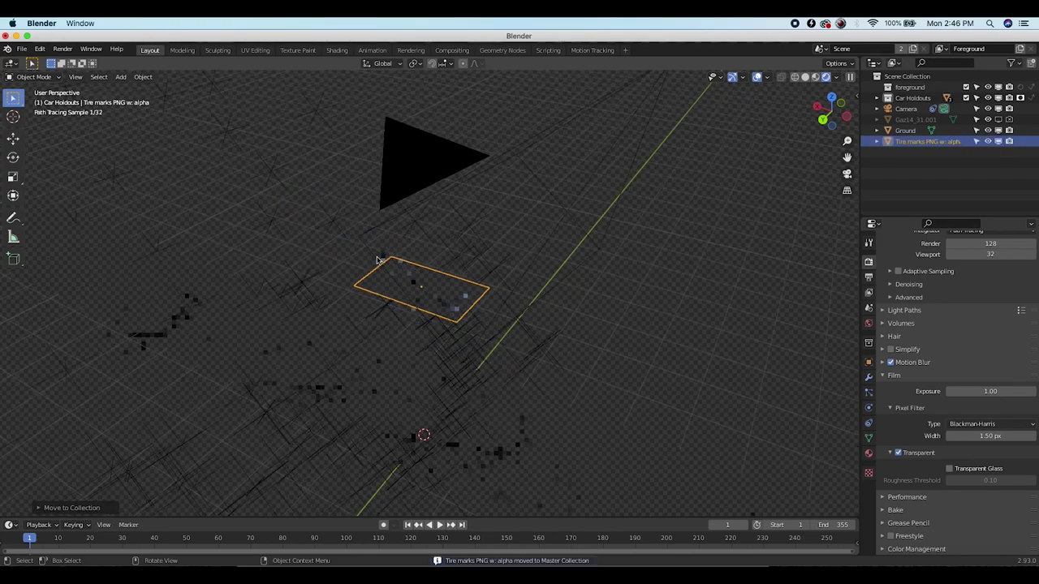
scroll(402, 316, "up", 7)
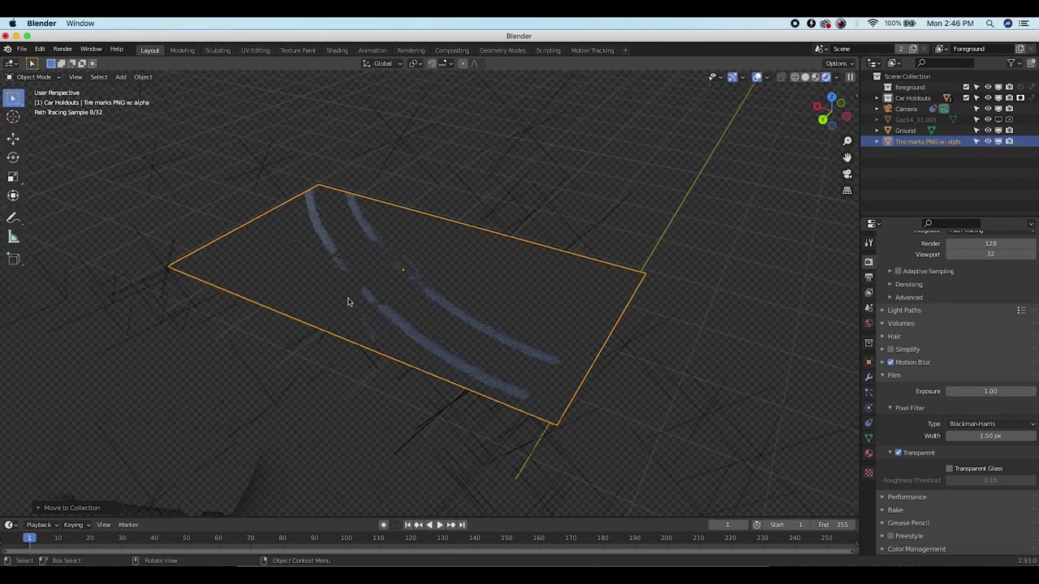
scroll(483, 286, "down", 4)
middle_click_drag(483, 285, 480, 278)
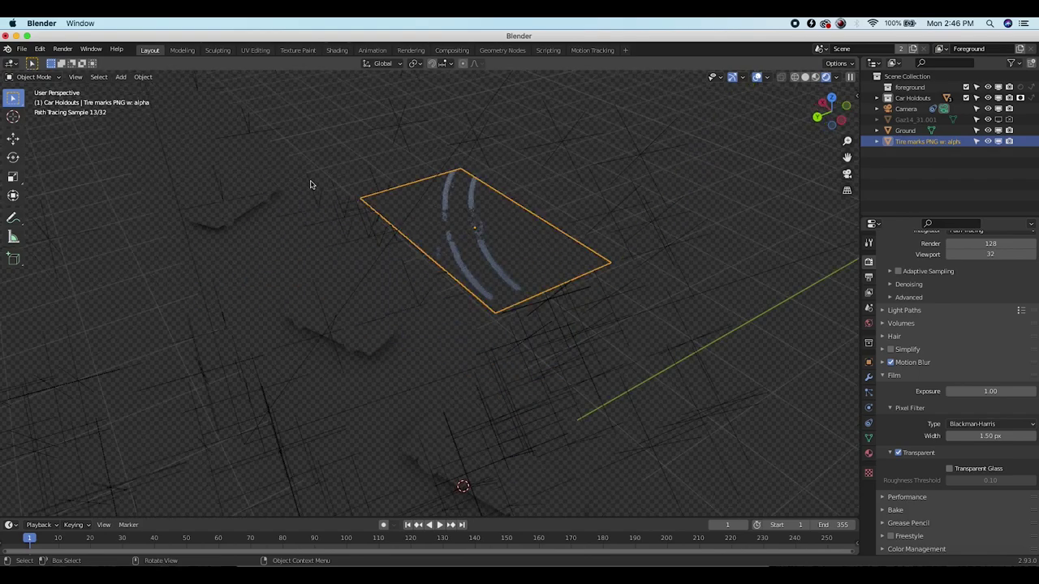
Switch to the camera view, move the tire marks plane onto the road, and rotate it about the Z axis
left_click(75, 77)
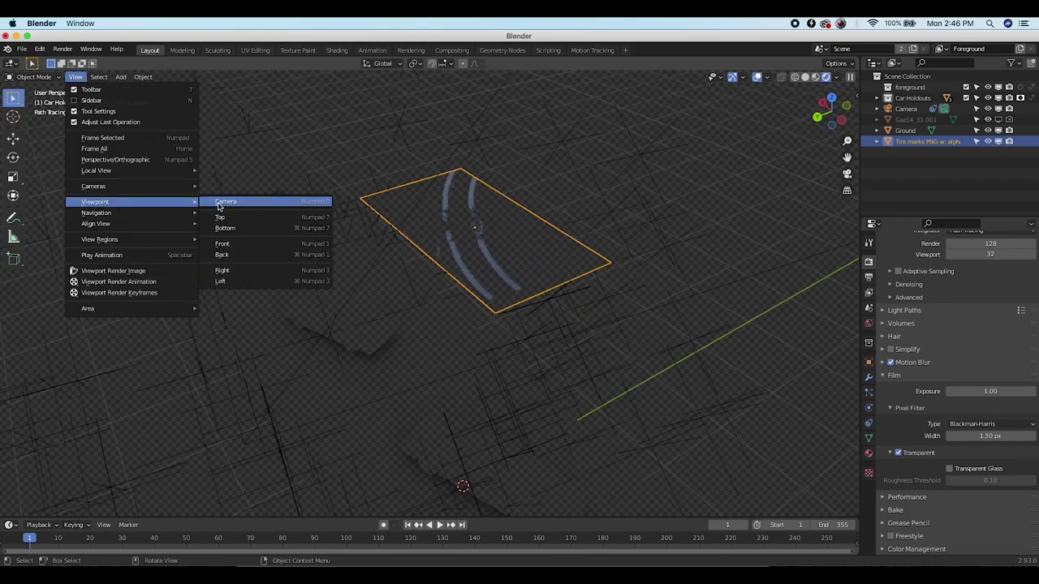
left_click(220, 202)
left_click_drag(497, 220, 445, 297)
key("r")
key("z")
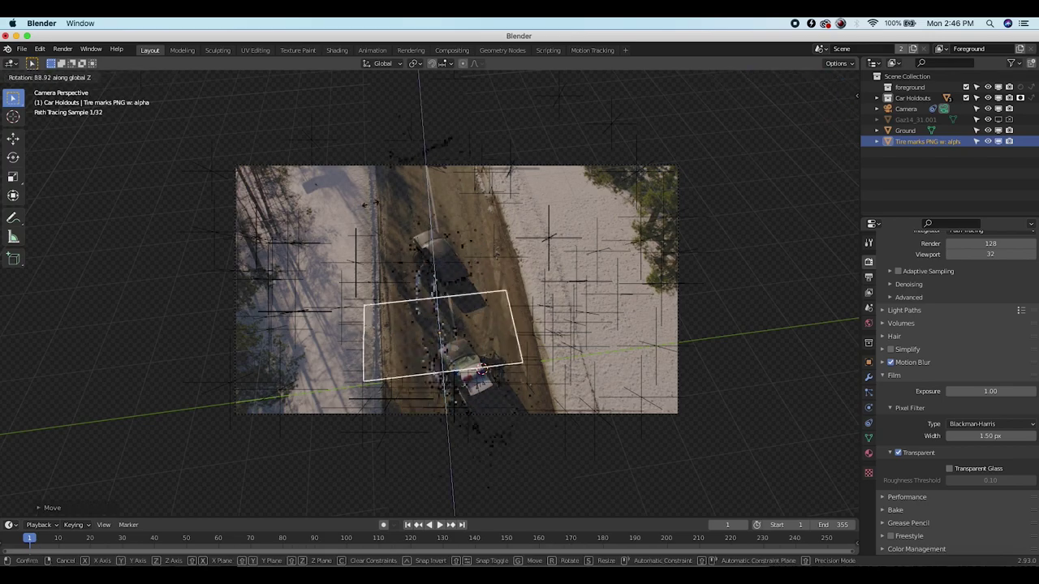
left_click(328, 376)
Refine the tire marks plane's position and Z rotation so the marks run along the road between the two nearest cars
key("g")
left_click(336, 379)
key("r")
key("z")
left_click(559, 295)
key("g")
left_click(543, 289)
In a solid-shaded side view, lower the tire marks plane along Z to the road surface beneath the cars
middle_click_drag(542, 290, 364, 348)
key("z")
left_click(466, 358)
middle_click_drag(466, 357, 479, 264)
key("g")
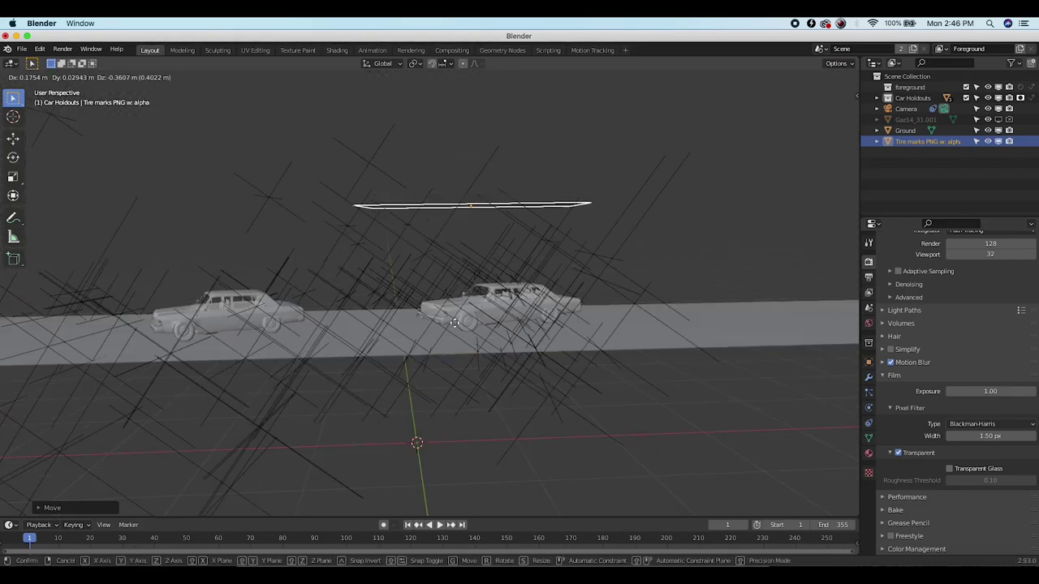
key("z")
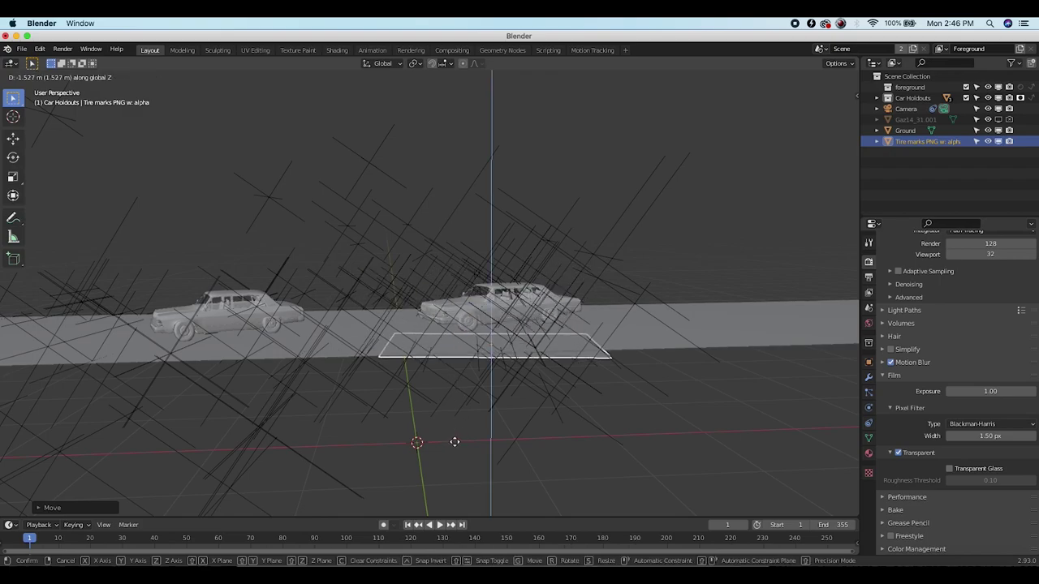
key("y")
key("x")
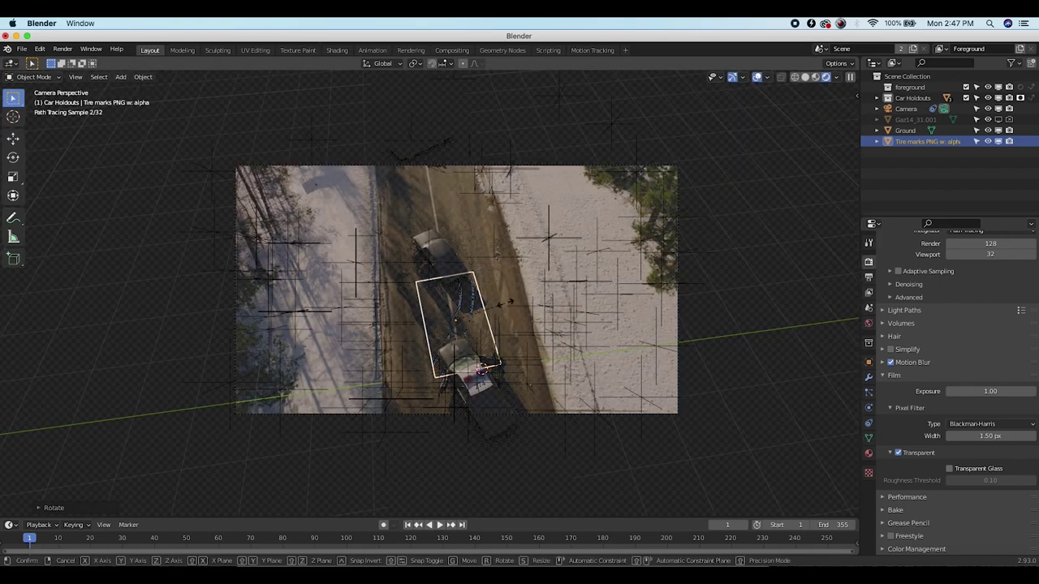
In the rendered camera view, rotate the tire marks plane and shift it along X to line up with the nearest cars
left_click(520, 307)
key("g")
key("x")
left_click(548, 316)
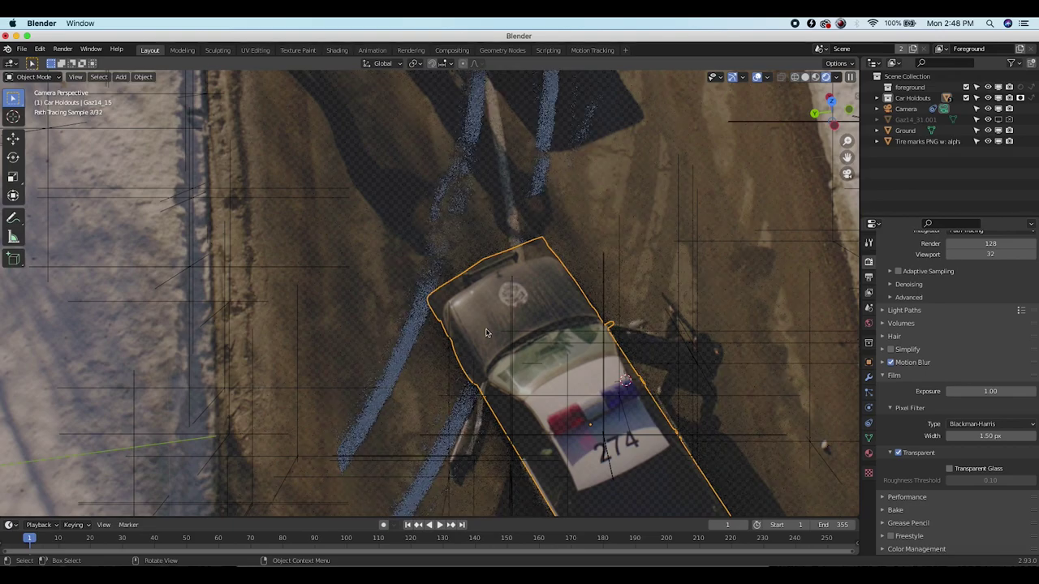
Shift the nearest police car holdout along its local X axis and nudge it to match the car in the footage
key("g")
key("x")
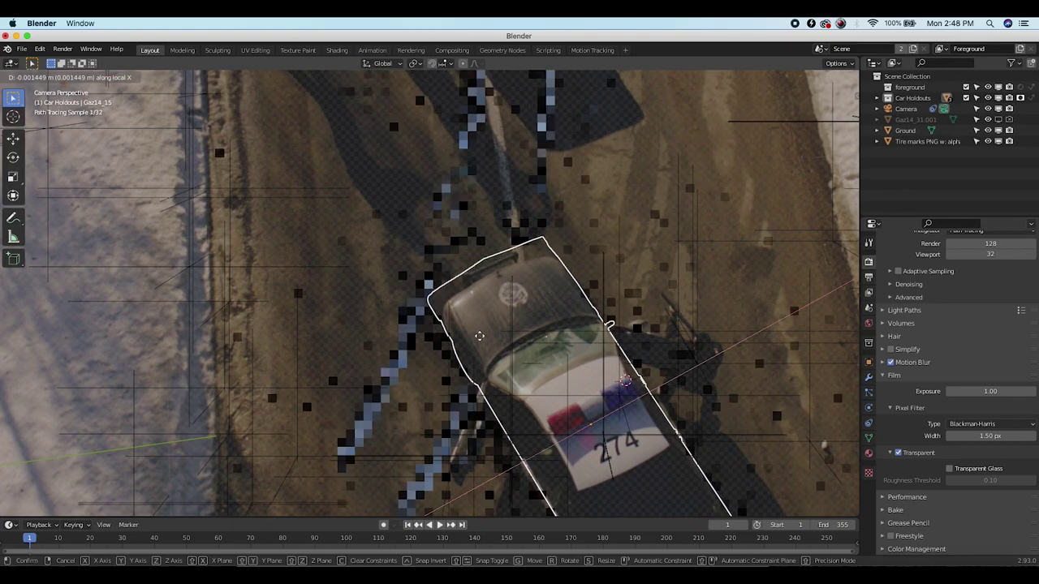
left_click(500, 268)
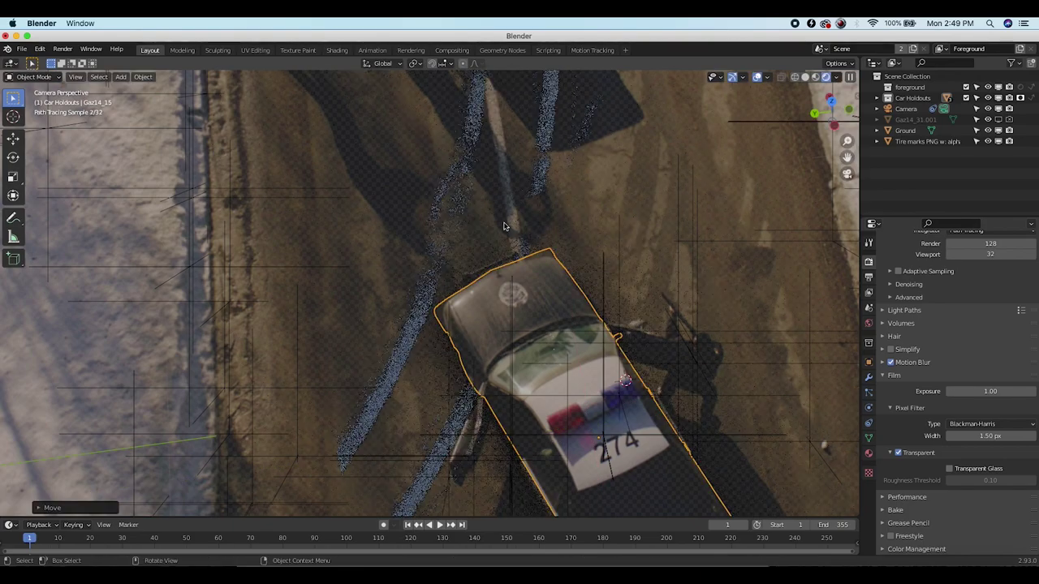
key("g")
left_click(514, 297)
Select the tire marks plane and play the shot through the camera to check its tracking, stopping at frame 108
scroll(415, 209, "down", 6)
scroll(414, 209, "up", 5, "shift")
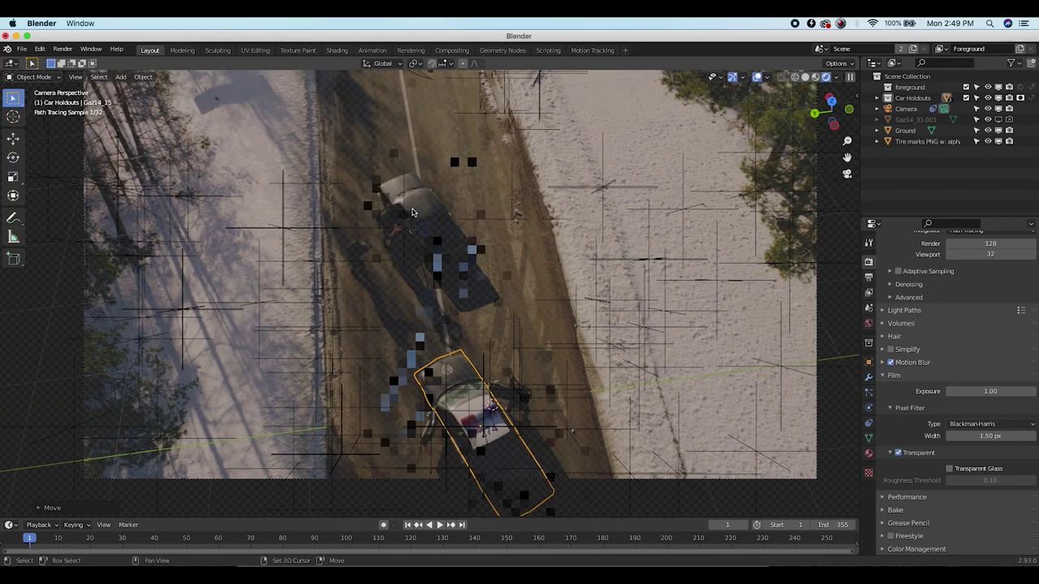
scroll(413, 213, "up", 1, "shift")
left_click(452, 302)
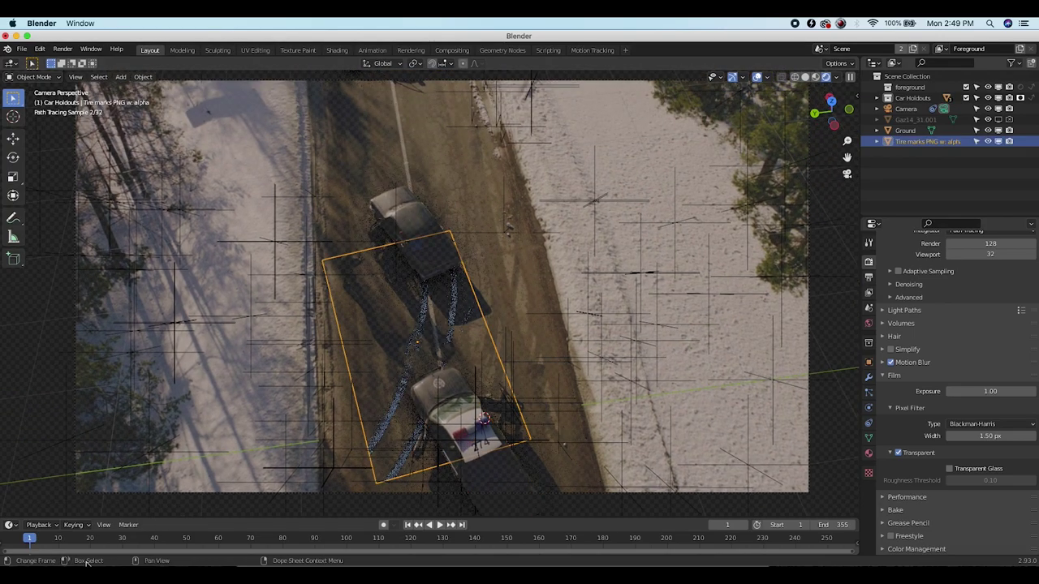
scroll(428, 293, "down", 3)
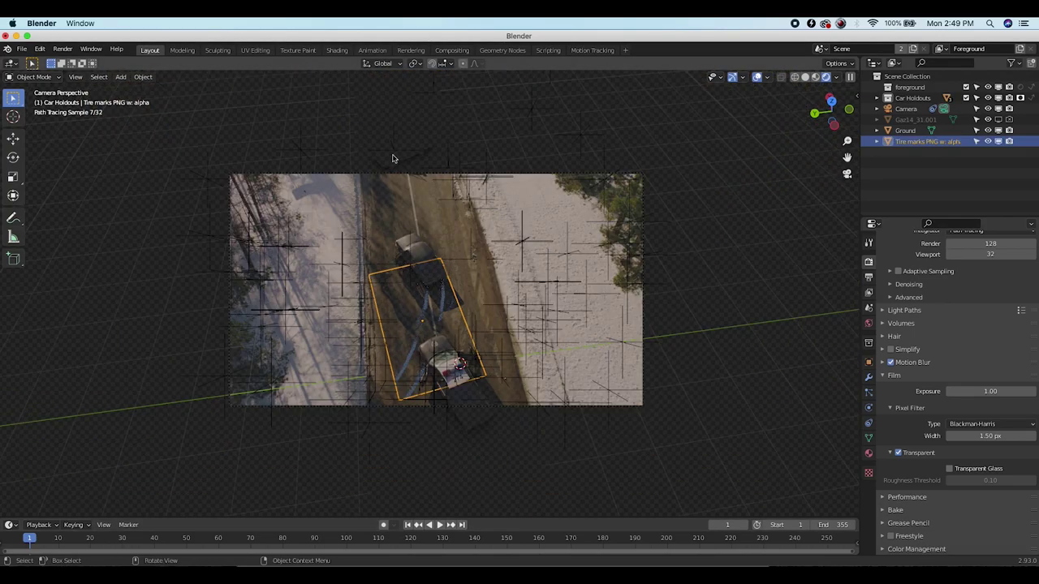
left_click(143, 540)
key("space")
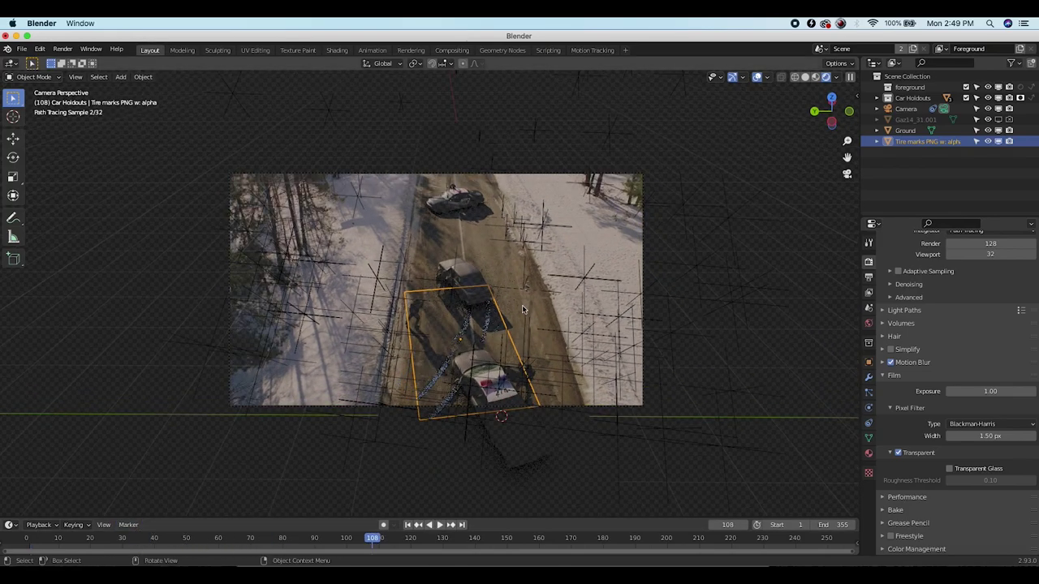
Duplicate the tire marks plane, move the copy along local X to the farthest police car, and rotate it to sit behind that car
key("shift+d")
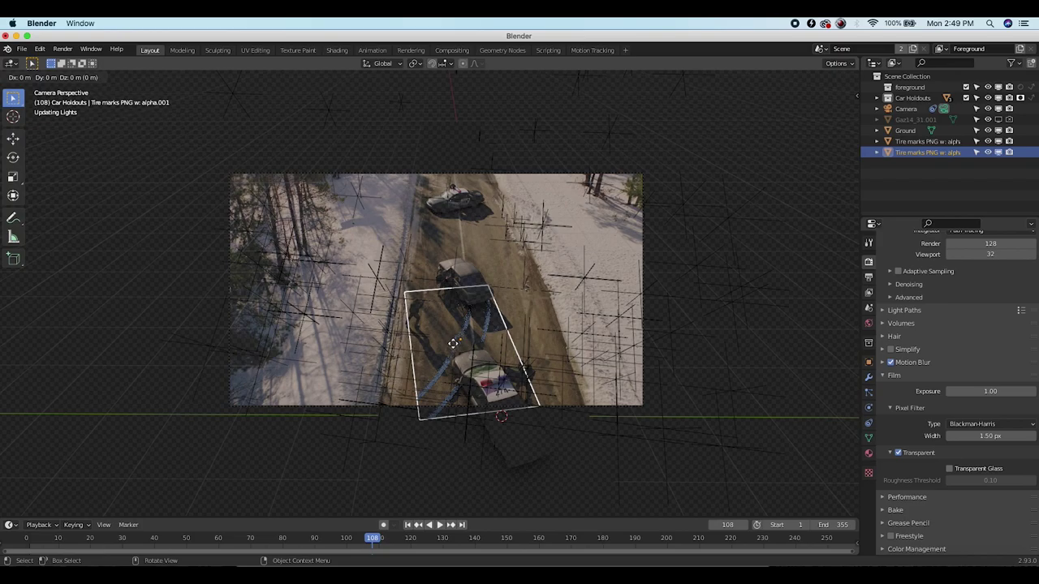
key("x")
key("x")
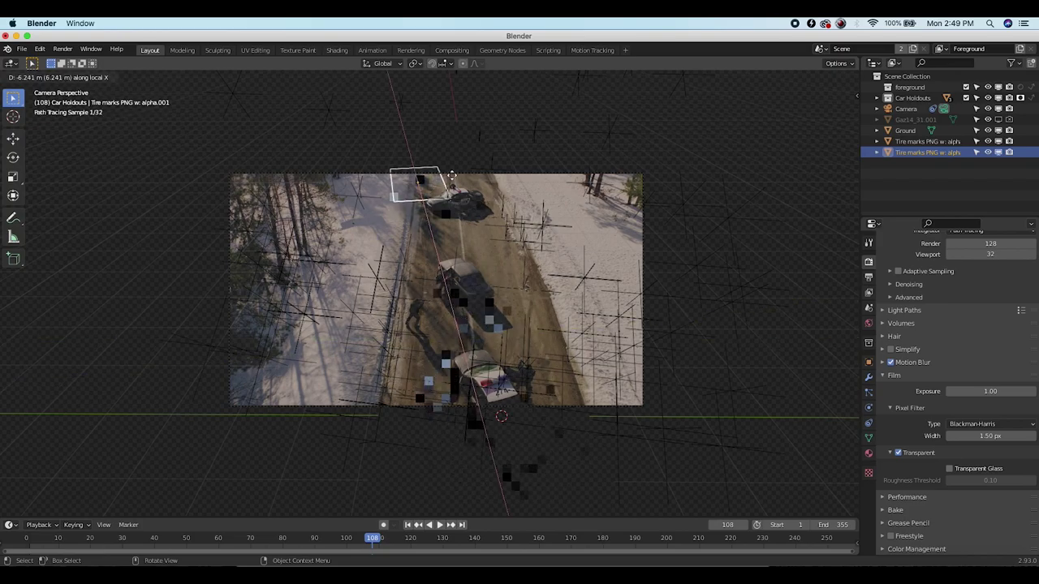
left_click(590, 193)
key("r")
left_click(576, 172)
key("g")
left_click(554, 170)
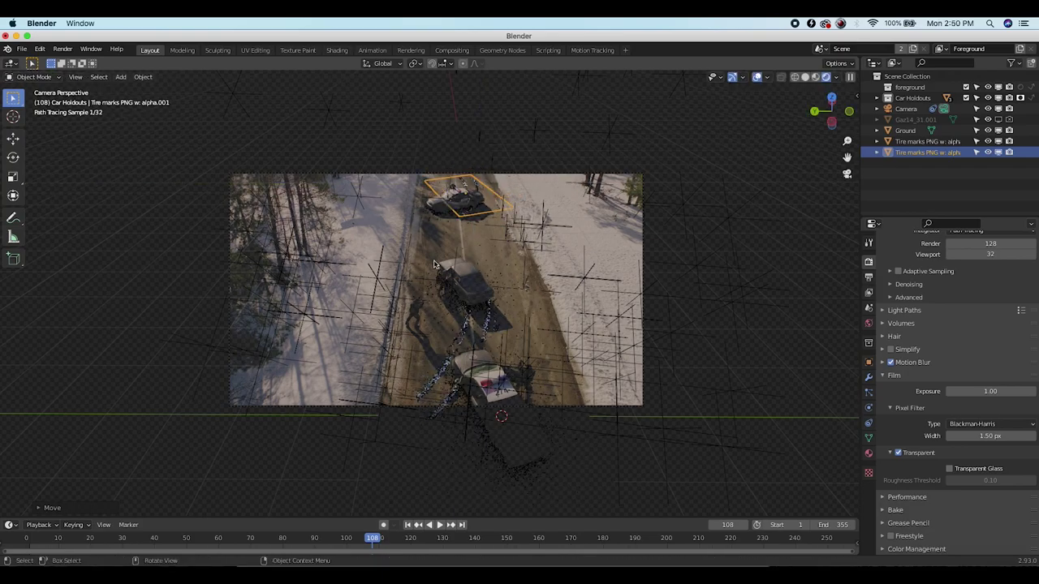
key("KP_Decimal")
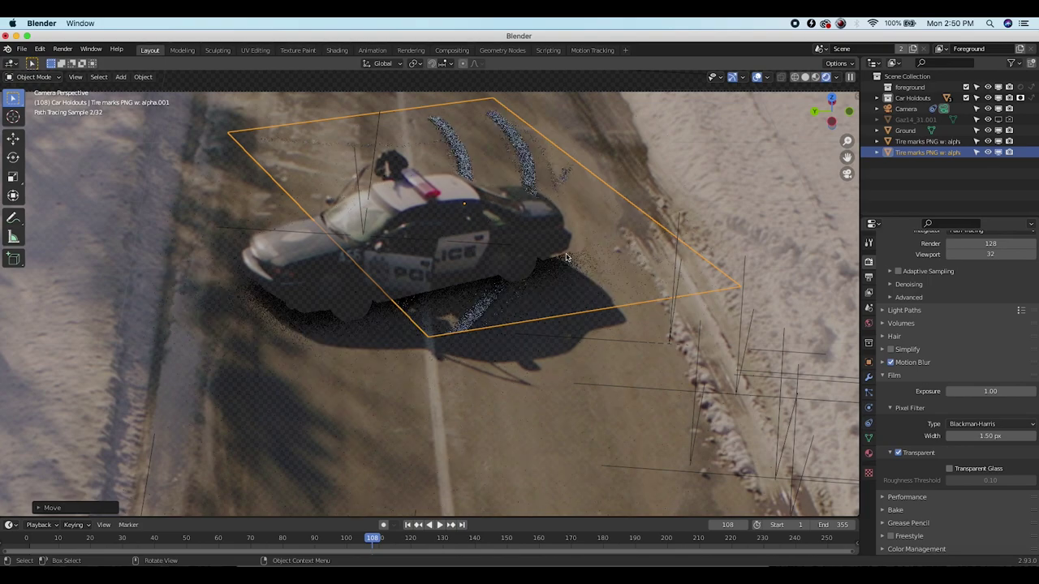
scroll(466, 284, "down", 5)
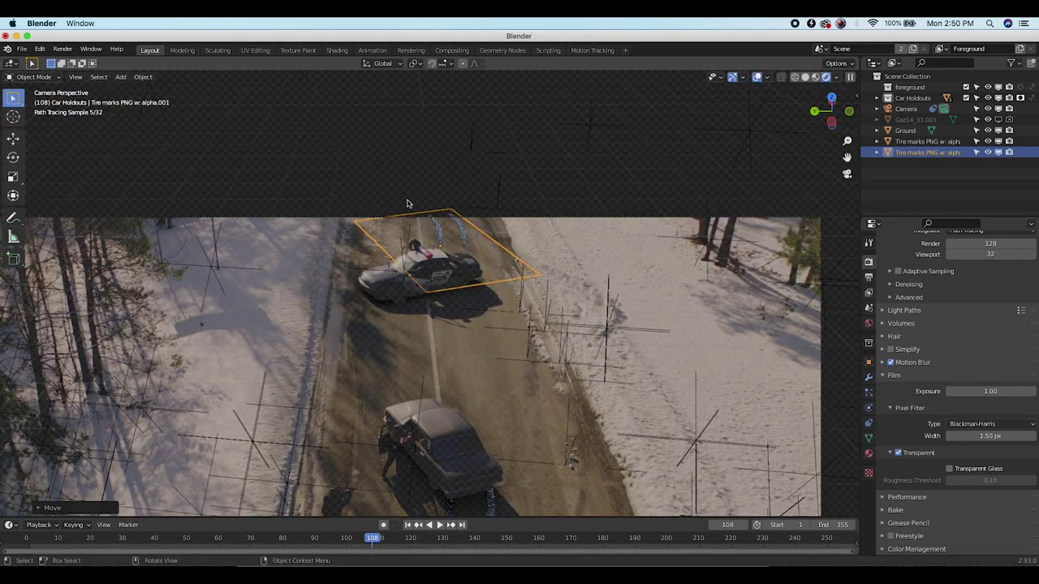
scroll(436, 290, "down", 2)
middle_click_drag(436, 291, 455, 197, "shift")
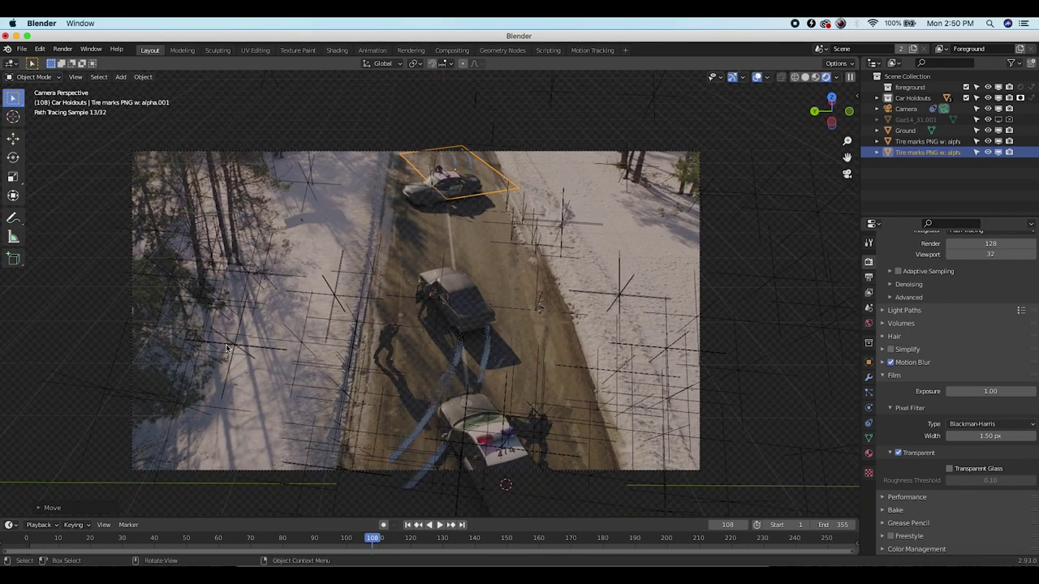
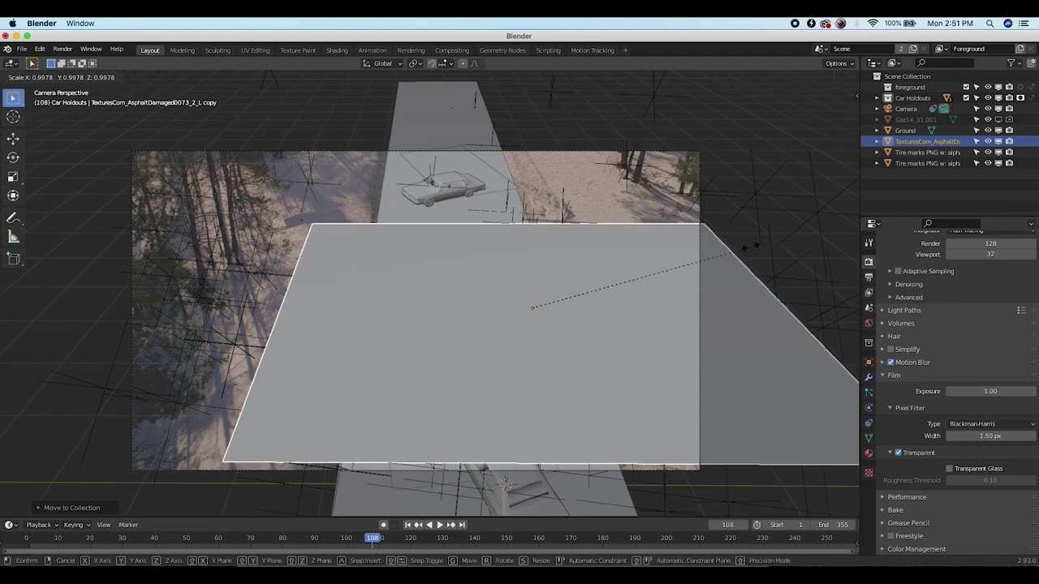
Scale down the TexturesCom_AsphaltDamaged0073_2_L copy plane and move it along Y and X to the road near the farthest police car
left_click(671, 191)
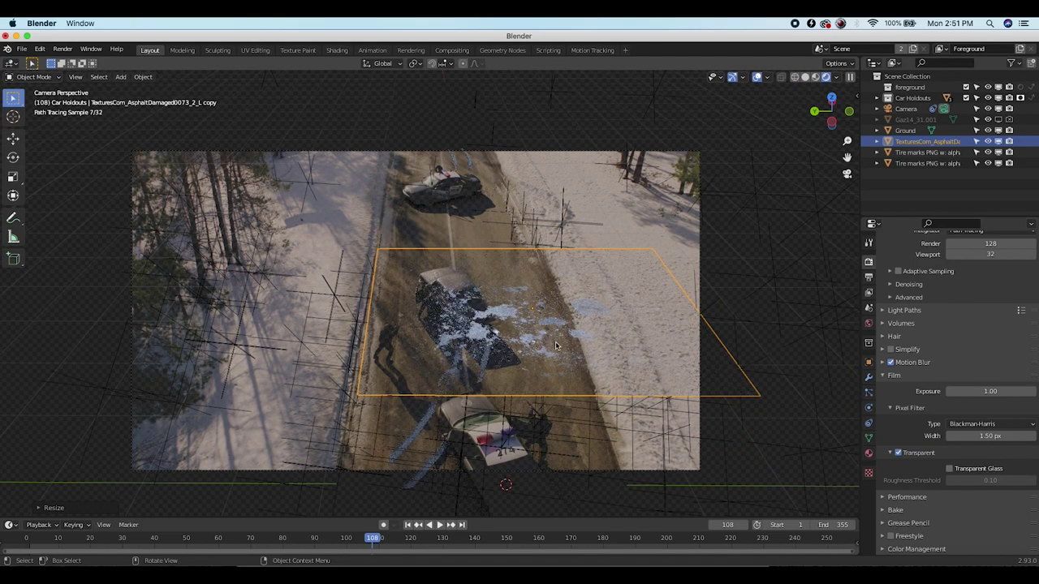
key("g")
key("y")
left_click(393, 354)
key("g")
key("x")
left_click(319, 263)
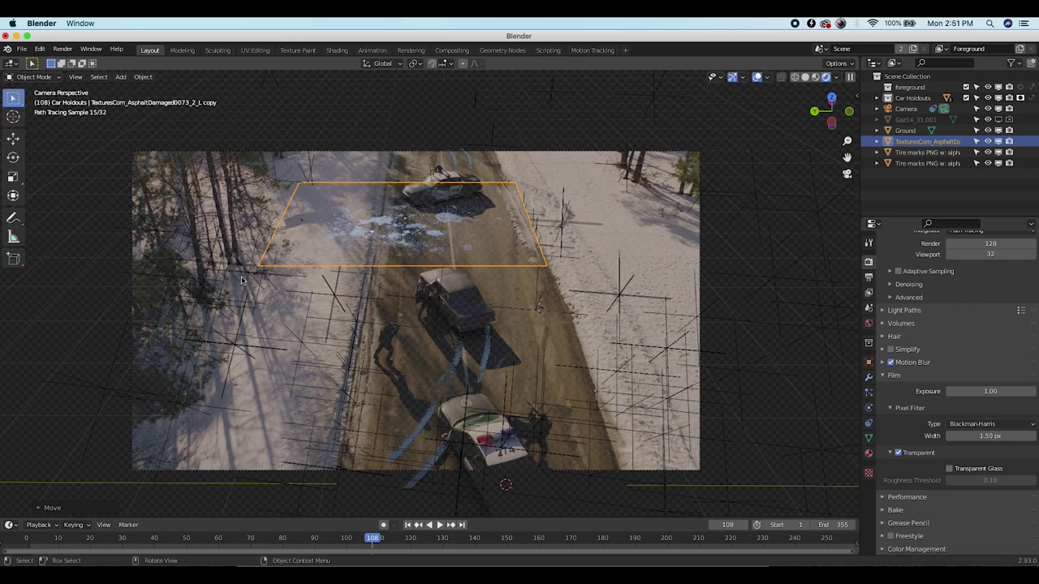
In a solid-shaded side view, lower the damaged asphalt plane along Z to the road surface and adjust its X position
middle_click_drag(244, 253, 355, 230)
key("z")
left_click(438, 228)
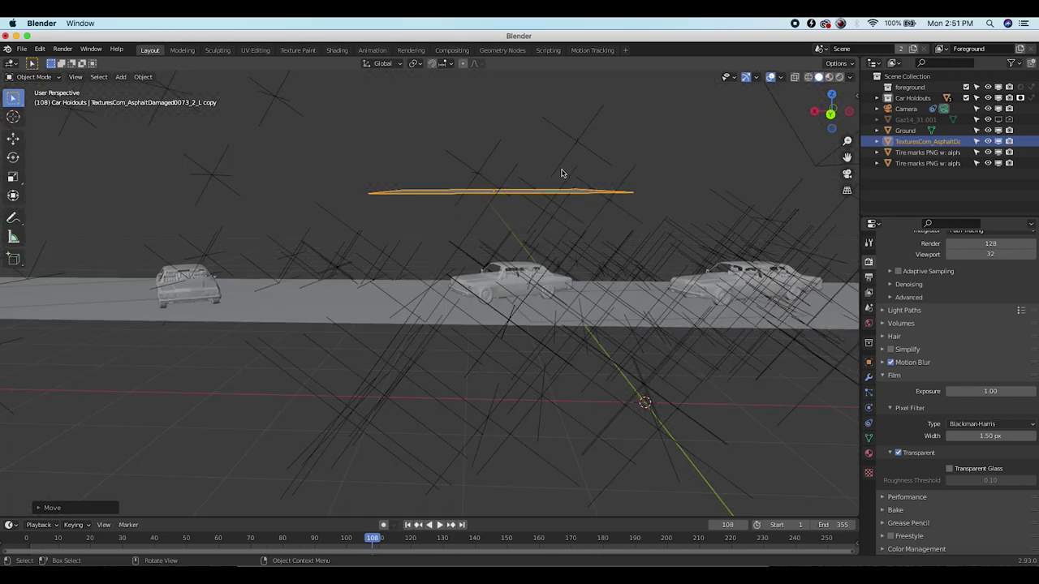
key("g")
key("z")
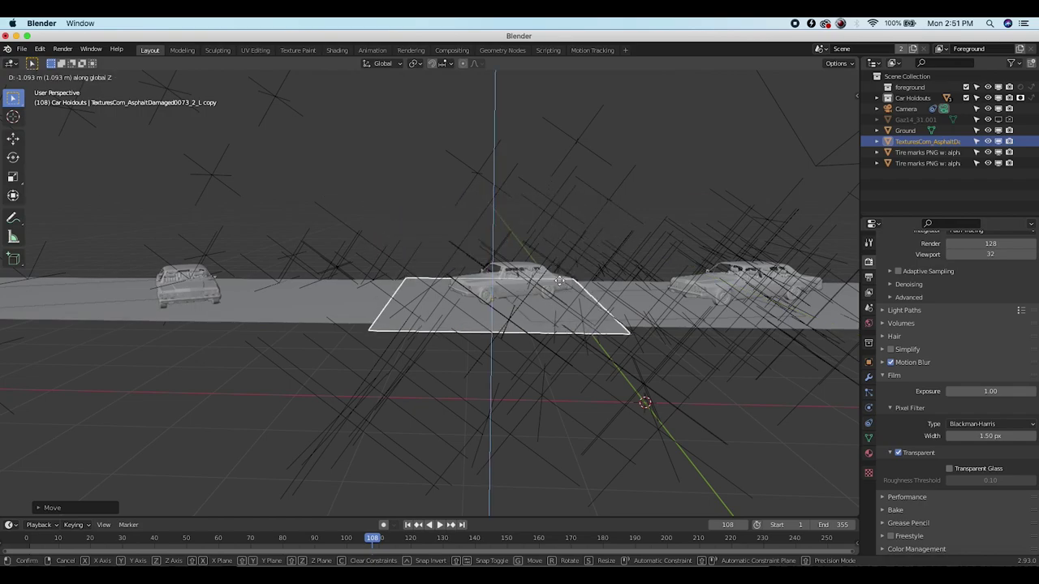
key("x")
left_click(307, 315)
middle_click_drag(306, 315, 305, 319)
scroll(304, 319, "up", 2)
key("g")
key("z")
left_click(305, 325)
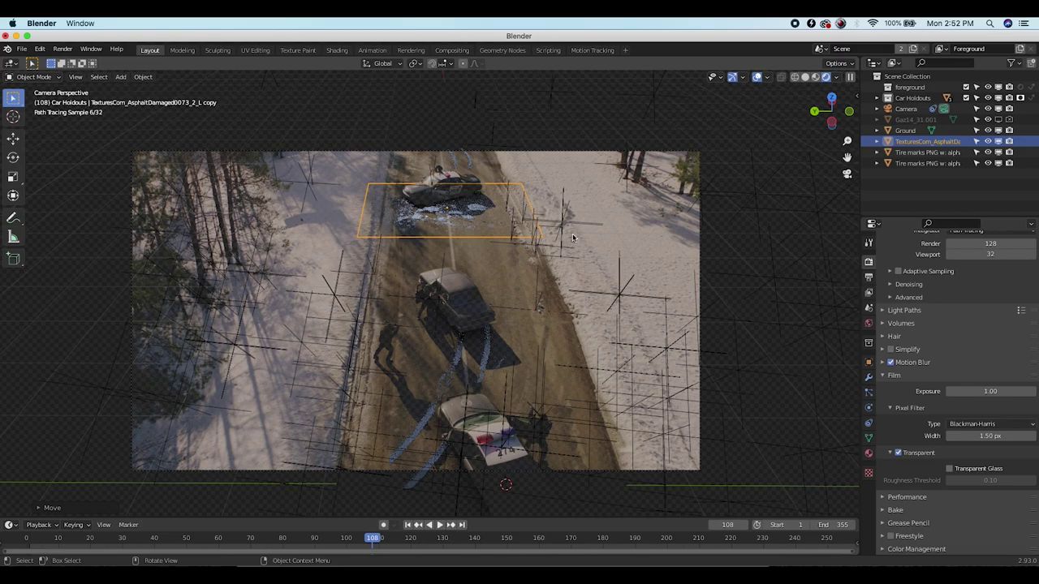
Rotate the damaged asphalt plane between the two farthest cars and duplicate it toward the snowbank across the road
key("r")
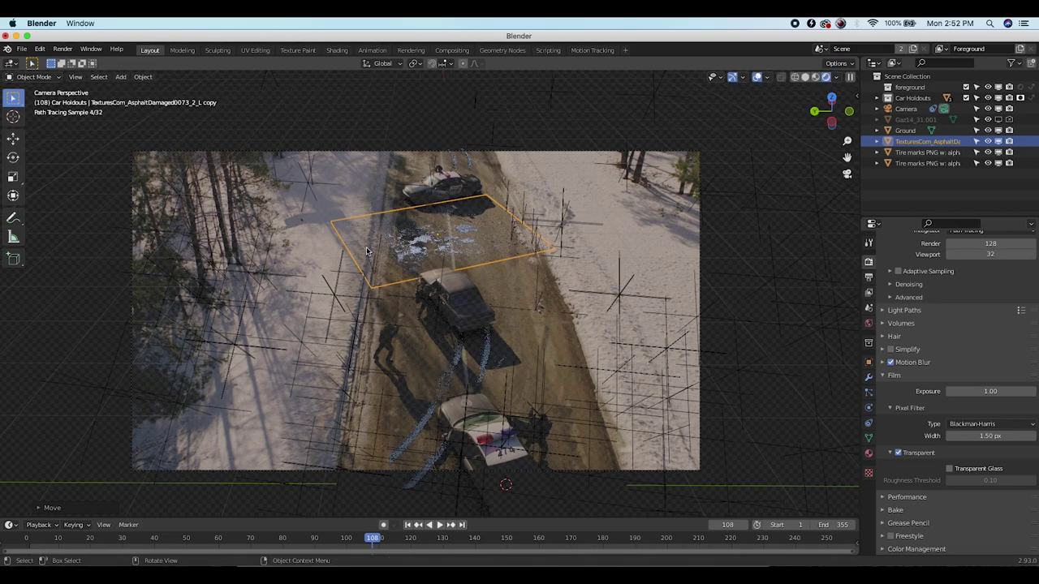
key("shift+d")
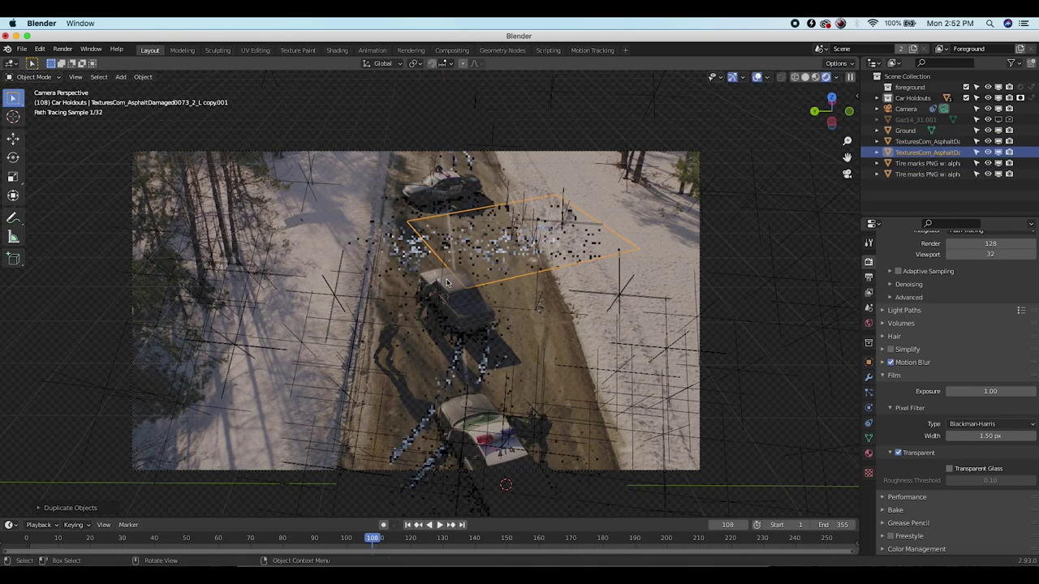
Rotate the duplicated damaged asphalt plane about Z and move it along Y and X onto the road around the middle car
key("r")
key("z")
left_click(561, 121)
key("g")
key("y")
key("x")
left_click(509, 216)
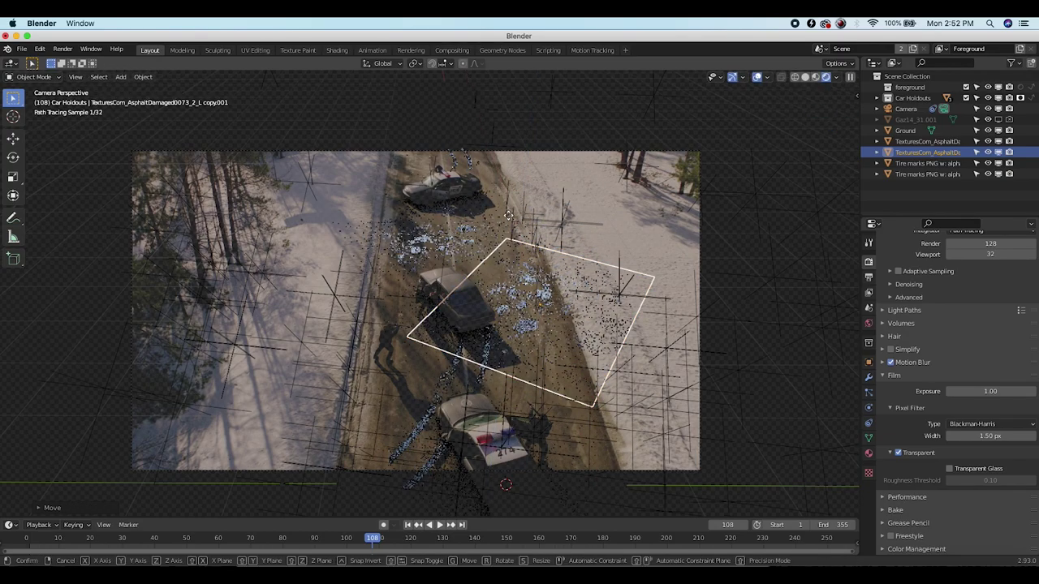
left_click(475, 199)
key("g")
key("x")
left_click(469, 196)
Duplicate the damaged asphalt plane and move the copy onto the road beside the nearest police car
key("shift+d")
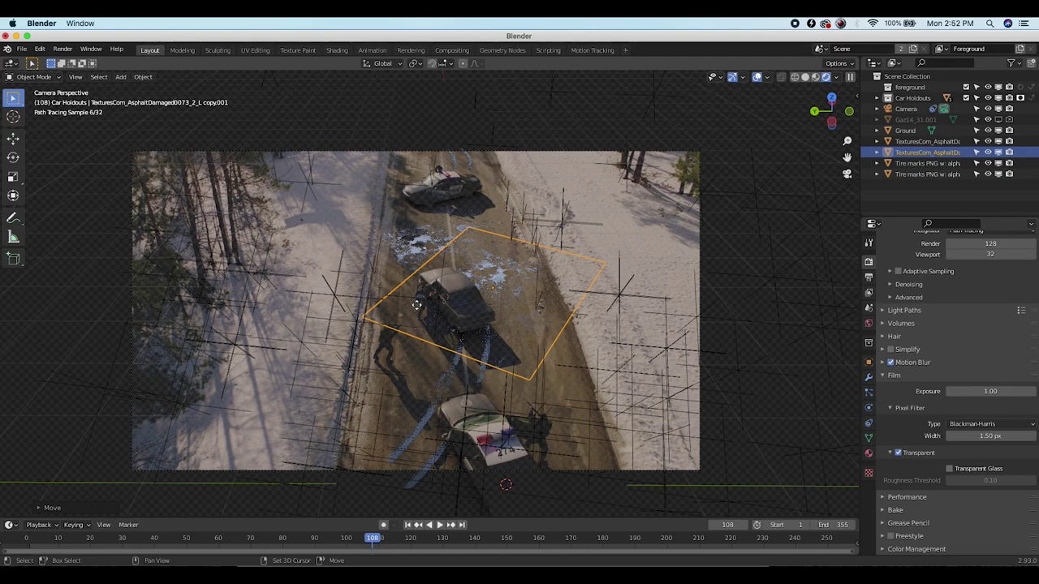
right_click(417, 305)
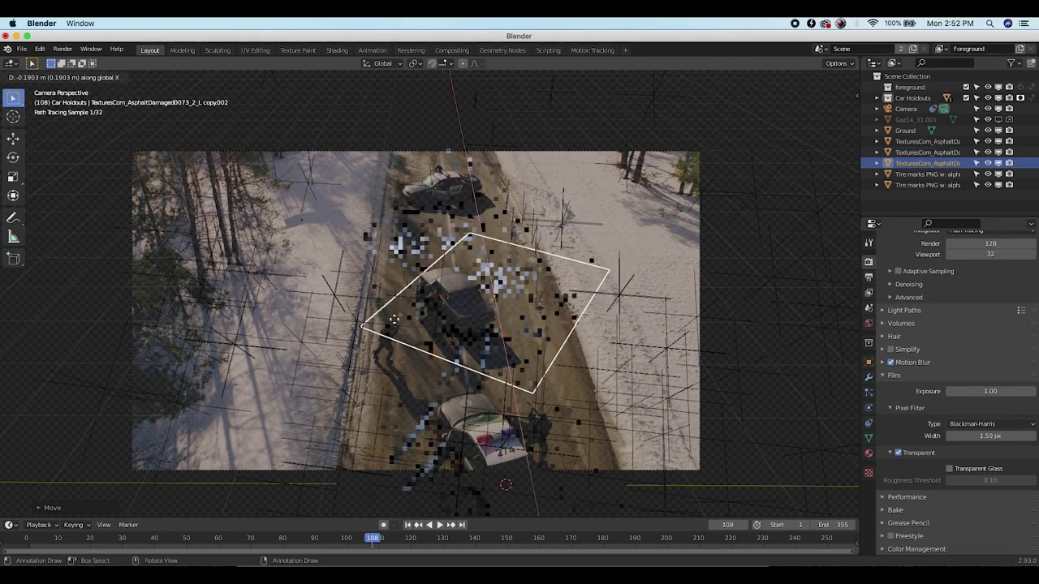
left_click(424, 398)
key("s")
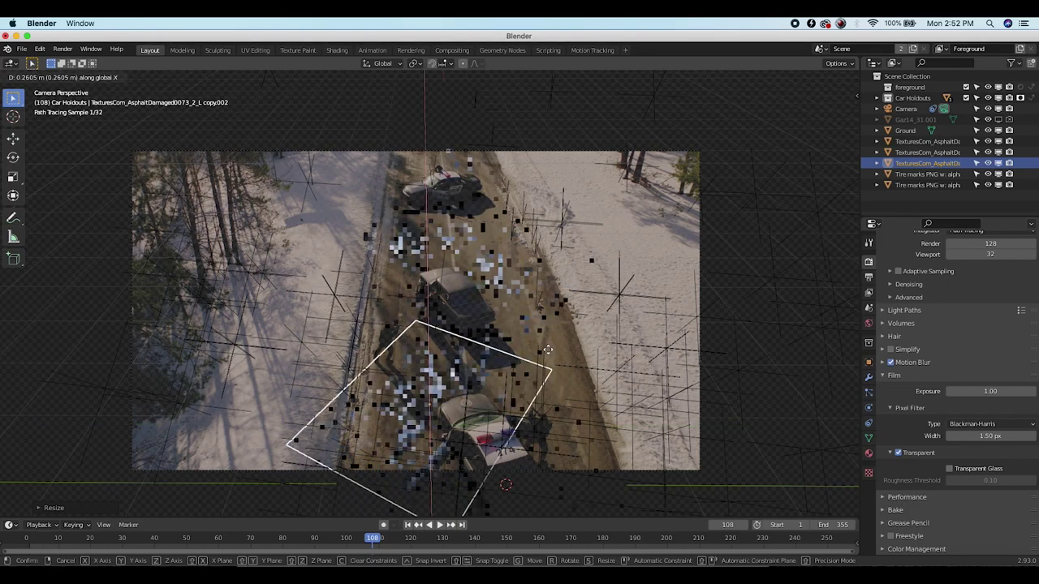
left_click(530, 358)
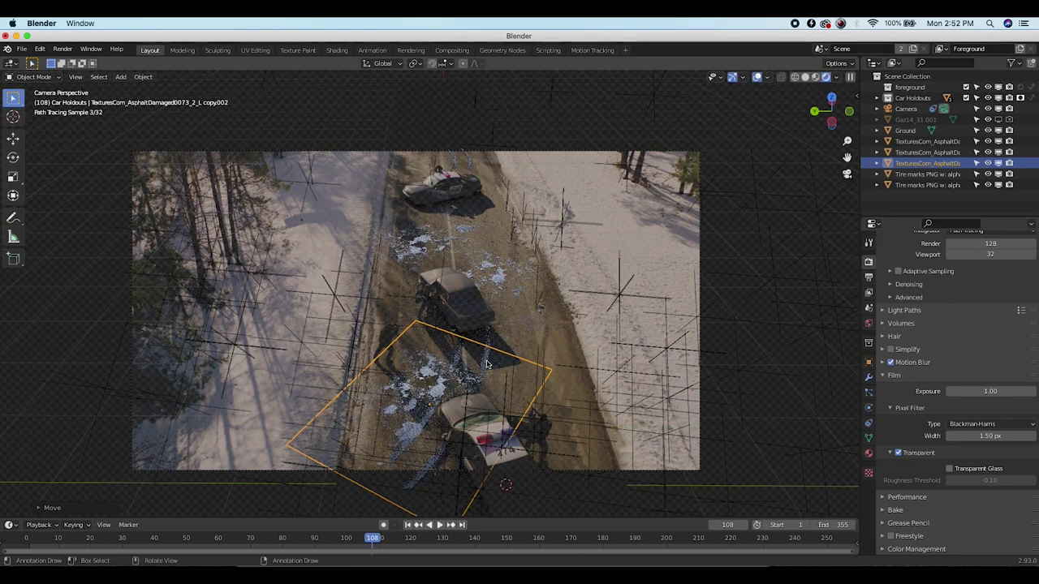
Scale down the asphalt copy beside the nearest police car slightly and adjust its position along Y
key("s")
left_click(559, 297)
key("g")
key("y")
left_click(484, 388)
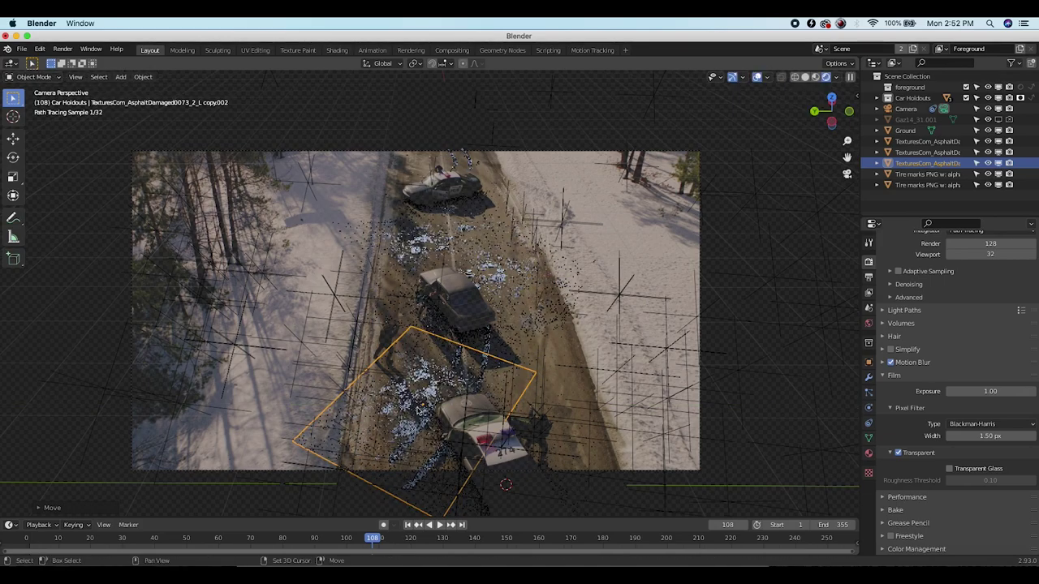
Duplicate the asphalt plane once more and move the copy along X to the road behind the farthest police car
key("shift+d")
key("y")
key("x")
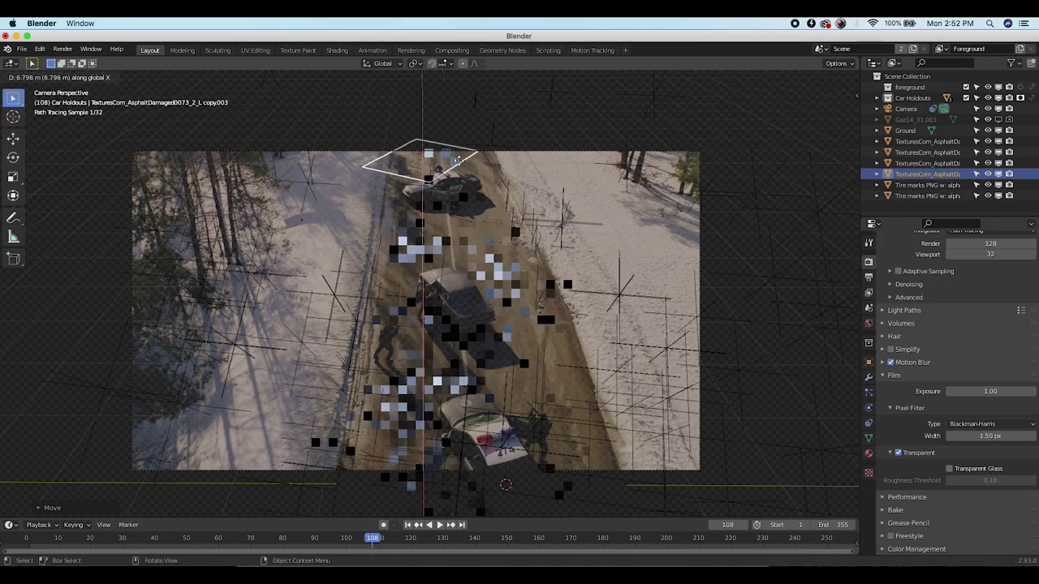
left_click(469, 170)
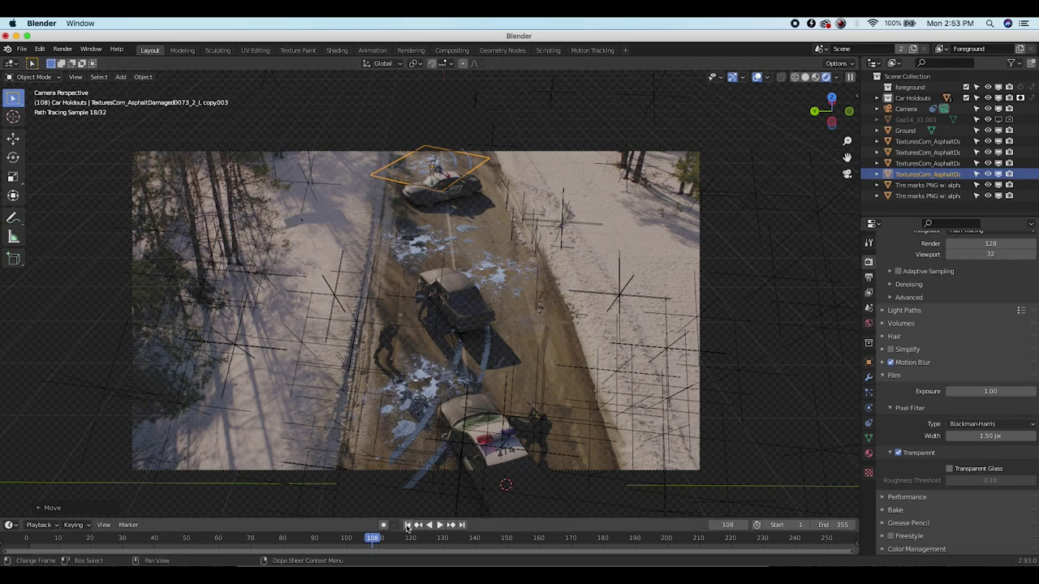
Examine in solid shading how the asphalt planes and cars sit on the road from several angles
key("z")
left_click(561, 360)
middle_click_drag(561, 361, 410, 305)
scroll(411, 304, "up", 5)
scroll(493, 299, "up", 8)
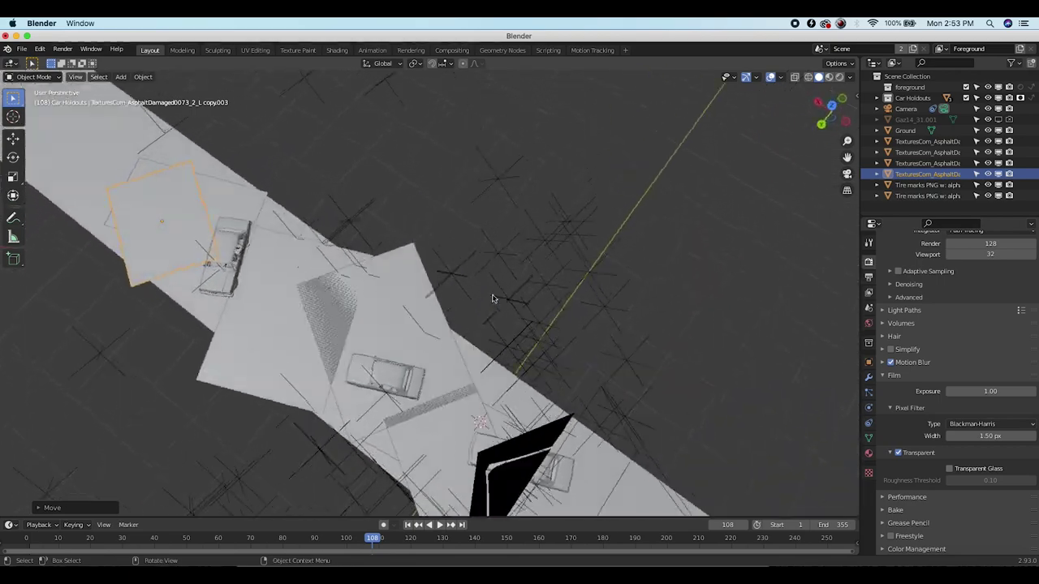
scroll(493, 299, "left", 8)
scroll(493, 299, "up", 6, "shift")
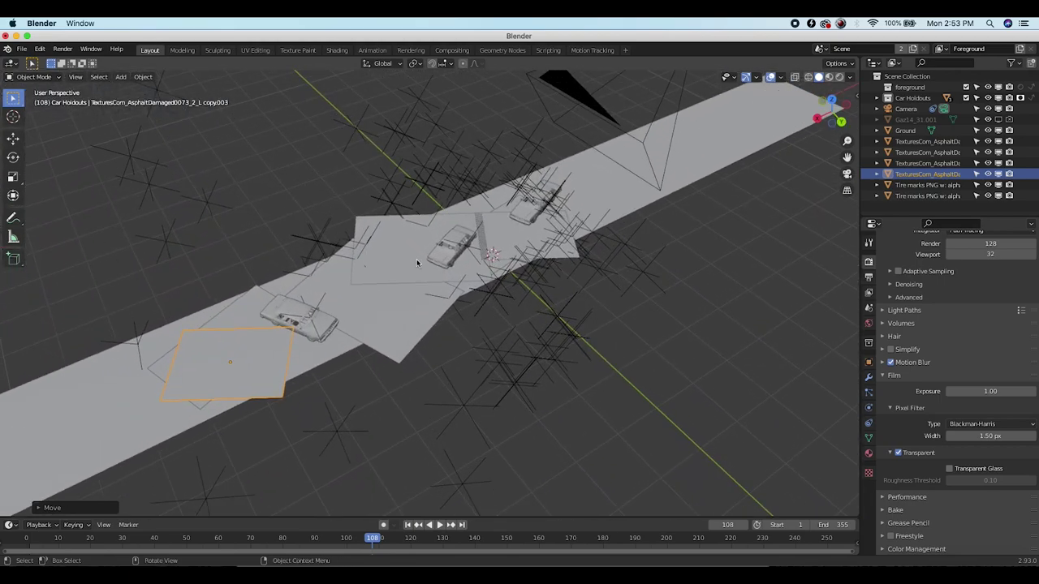
left_click(404, 257)
scroll(404, 256, "right", 8)
scroll(405, 257, "up", 4)
scroll(404, 257, "left", 4, "shift")
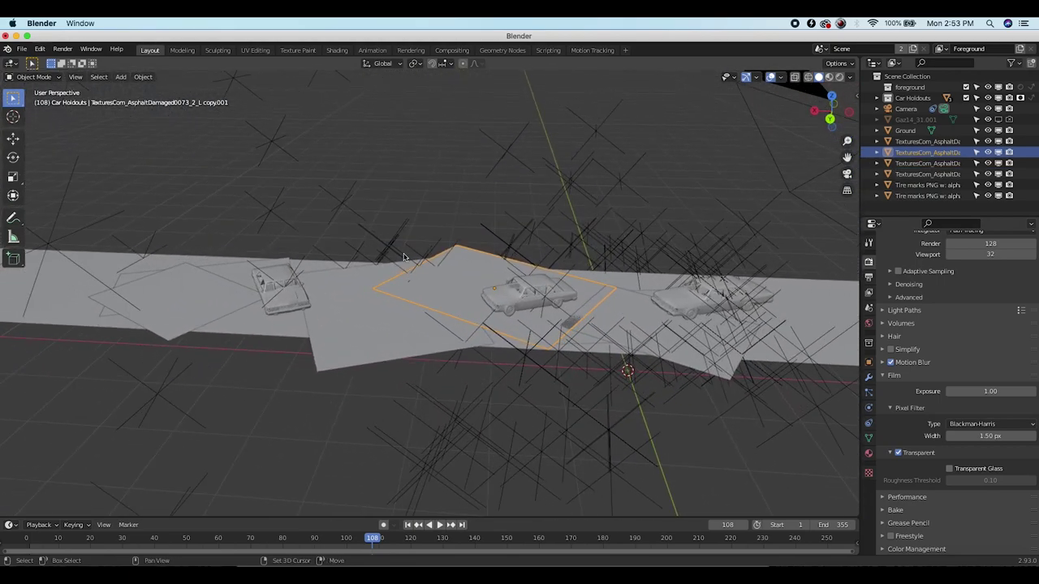
scroll(404, 257, "left", 5)
scroll(404, 256, "up", 5)
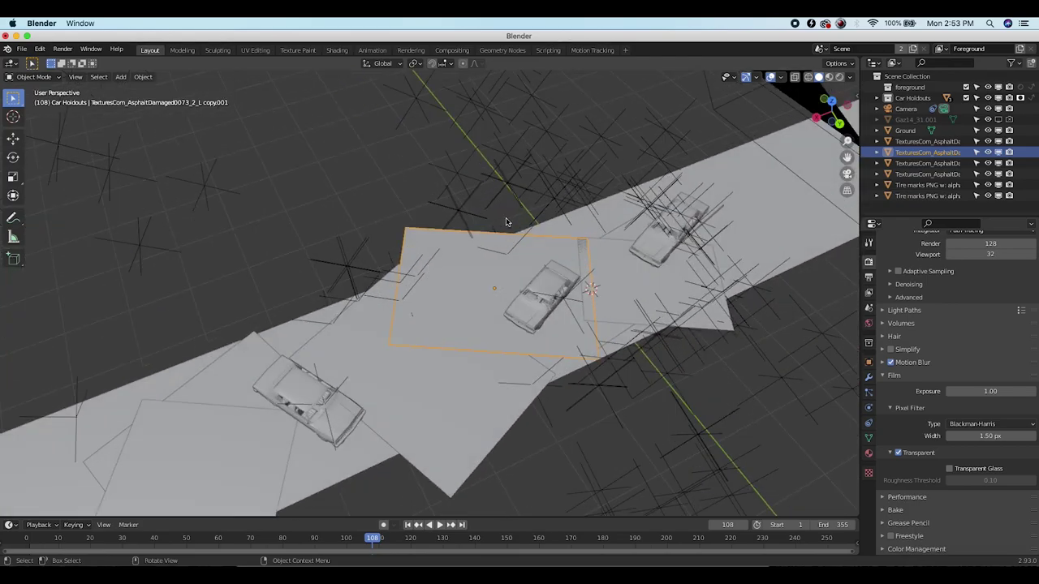
scroll(390, 294, "left", 3, "shift")
scroll(390, 294, "right", 6)
scroll(389, 294, "down", 8)
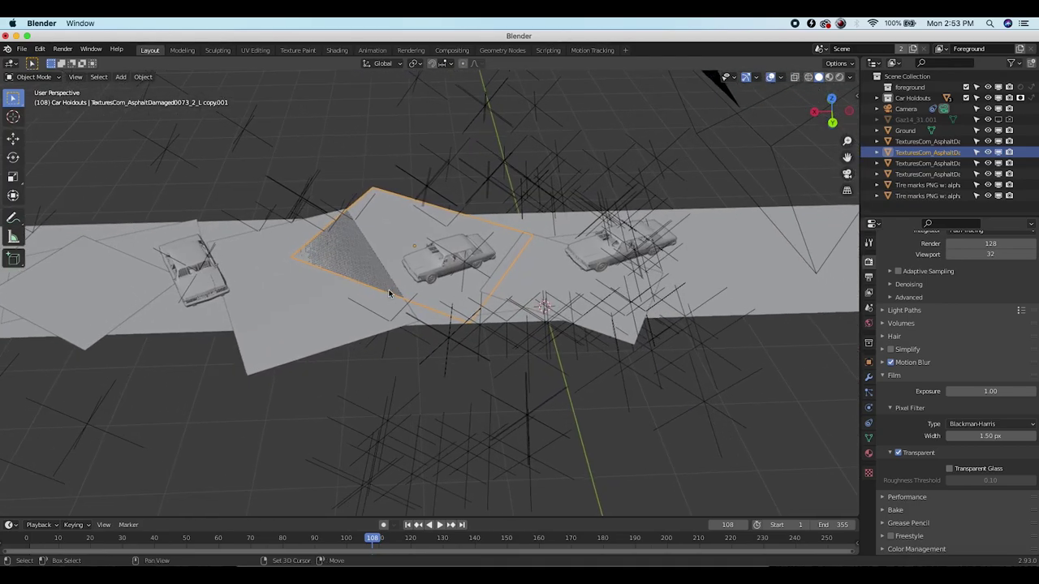
scroll(390, 294, "left", 3)
scroll(390, 294, "up", 6)
scroll(389, 294, "right", 5)
scroll(383, 304, "down", 4)
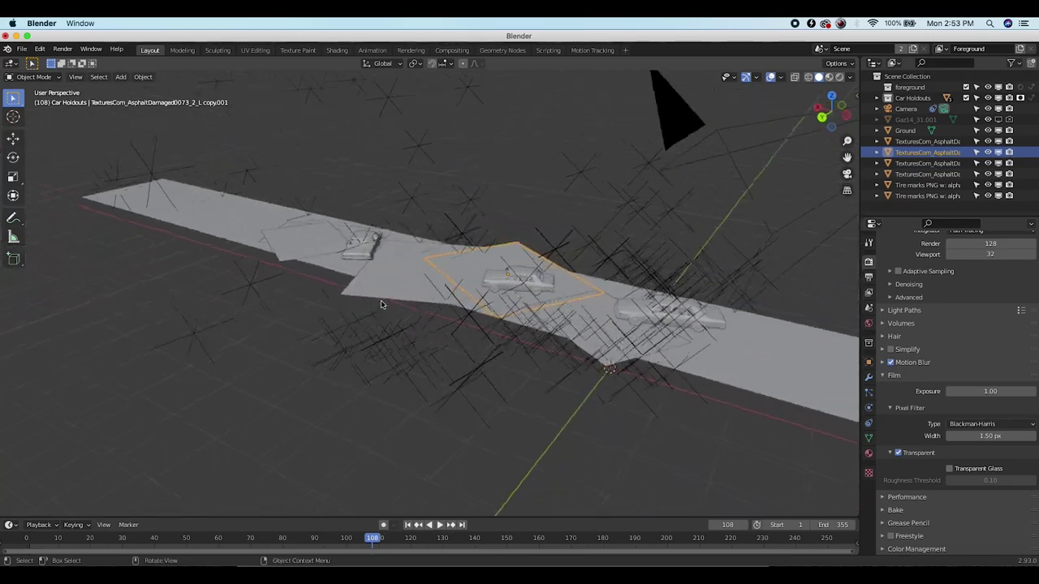
scroll(381, 304, "right", 10)
scroll(382, 305, "left", 8)
scroll(381, 305, "right", 8)
scroll(382, 305, "up", 4)
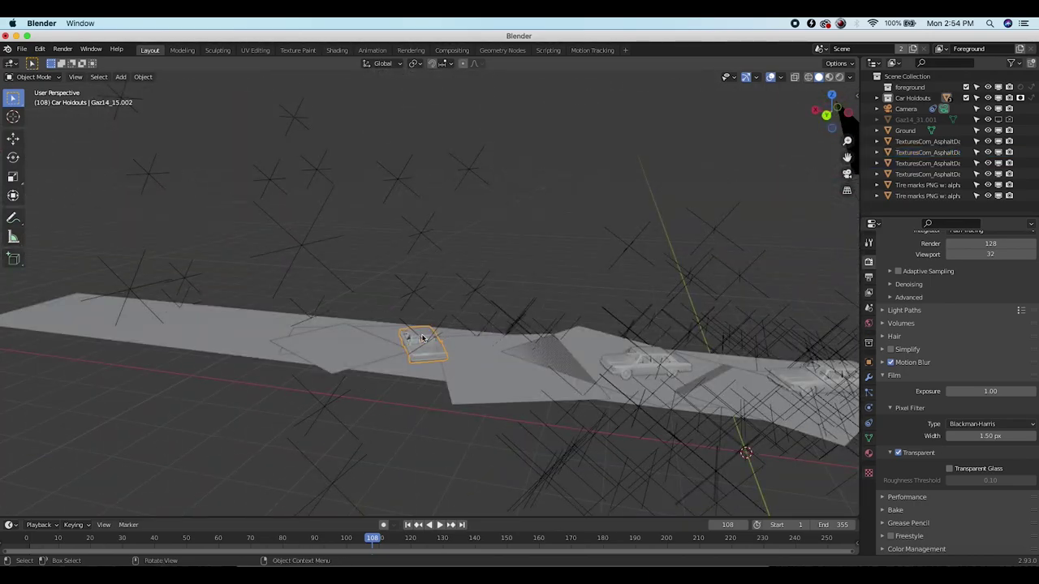
scroll(422, 338, "right", 6)
scroll(422, 337, "up", 3)
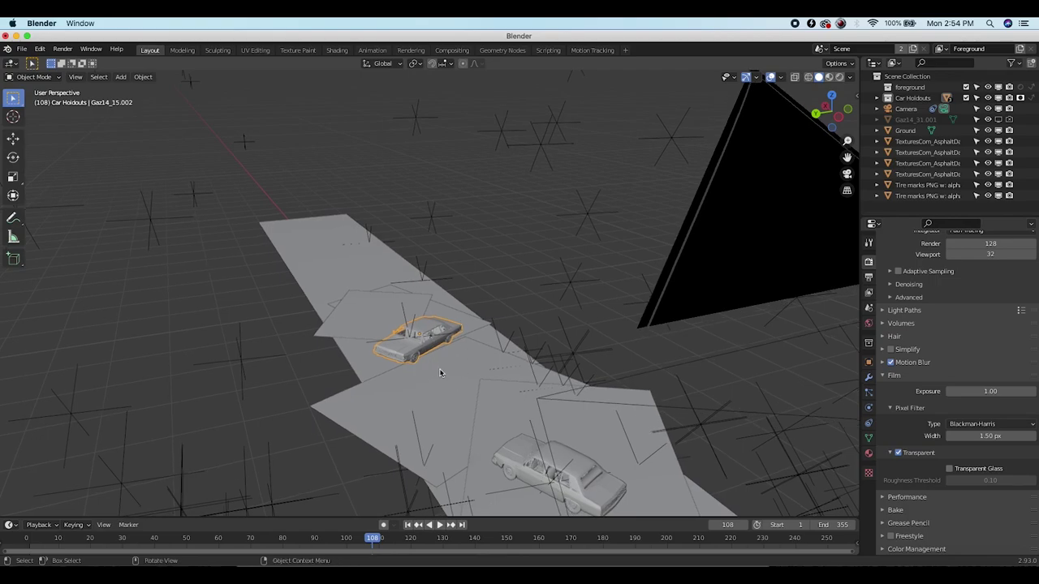
Import shattered glass with alpha.png as an image plane from the cop scene textures folder
left_click(22, 50)
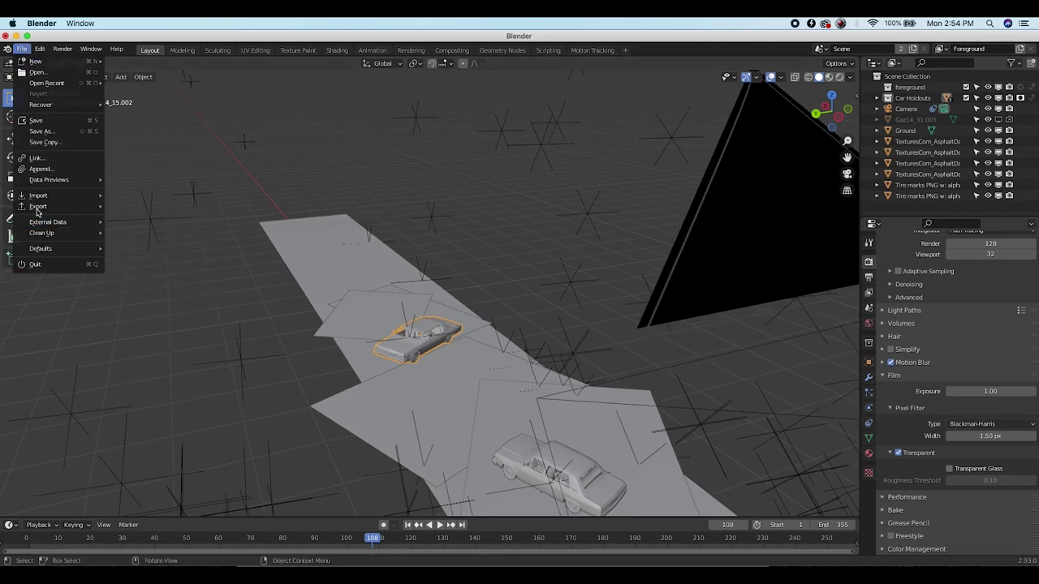
mouse_move(45, 198)
left_click(125, 316)
left_click(180, 377)
left_click(297, 243)
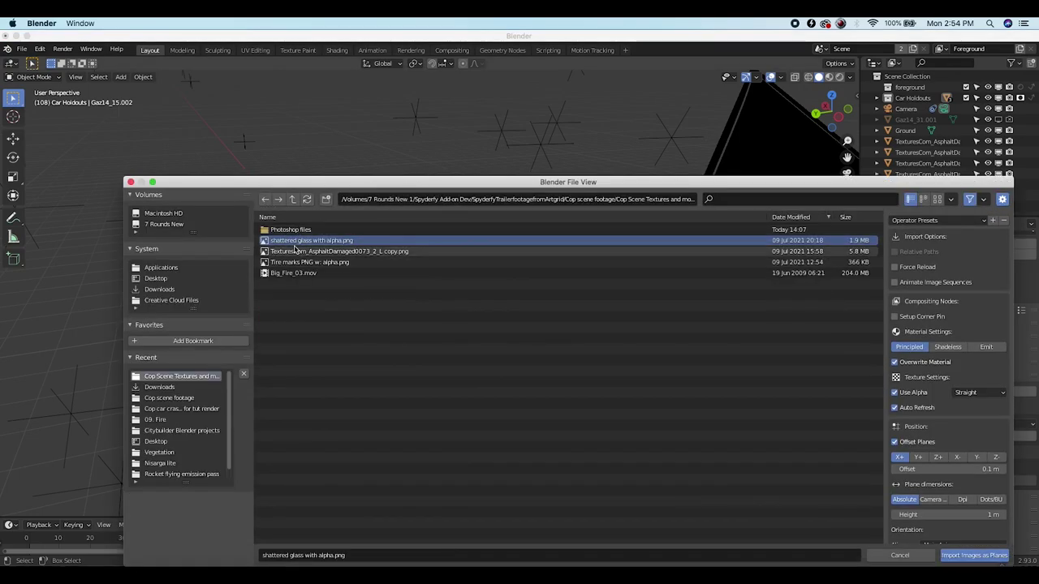
left_click(974, 555)
Move the shattered glass plane along Z and rotate it to lie flat
middle_click_drag(471, 333, 377, 315)
key("g")
key("z")
left_click(497, 312)
left_click(71, 78)
key("r")
Move the shattered glass plane along Z and Y toward the road near the farthest police car
middle_click_drag(463, 309, 515, 316)
key("g")
key("g")
key("z")
left_click(511, 370)
key("g")
key("y")
left_click(527, 371)
Shift the shattered glass plane along X closer to the farthest police car
middle_click_drag(527, 371, 410, 132)
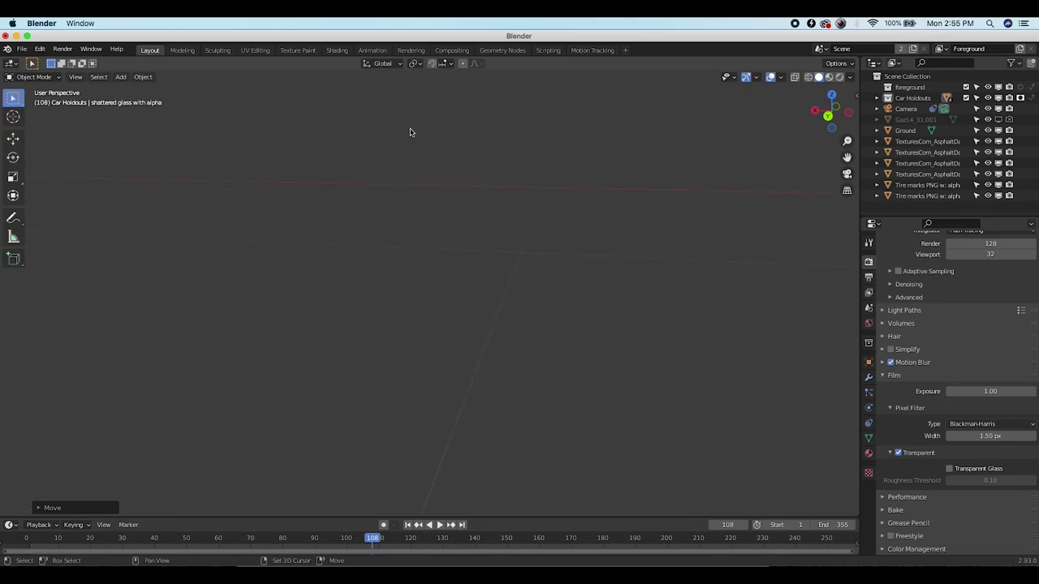
scroll(410, 132, "up", 5, "shift")
scroll(410, 132, "down", 10)
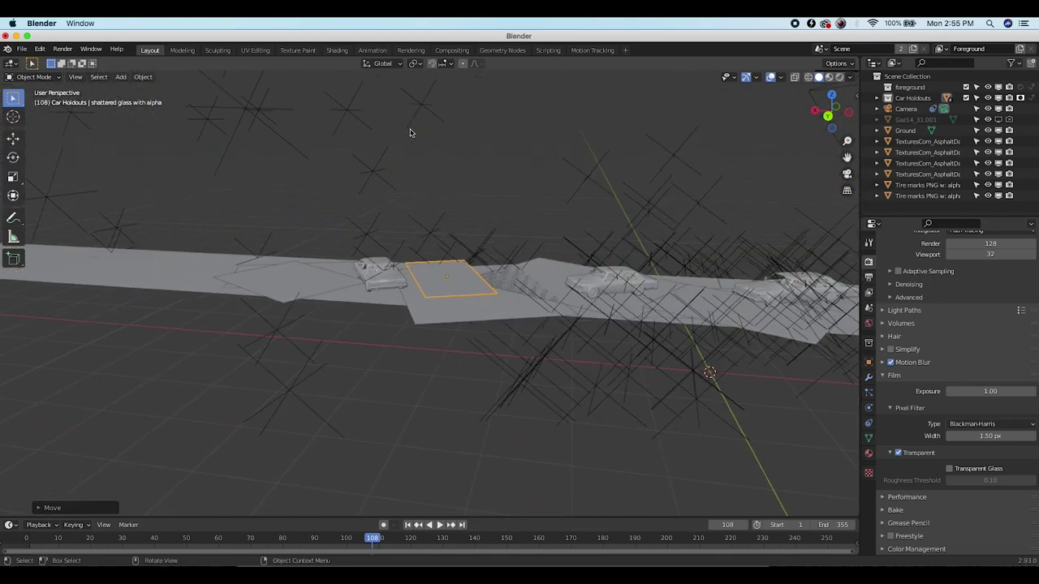
scroll(411, 132, "up", 8)
key("g")
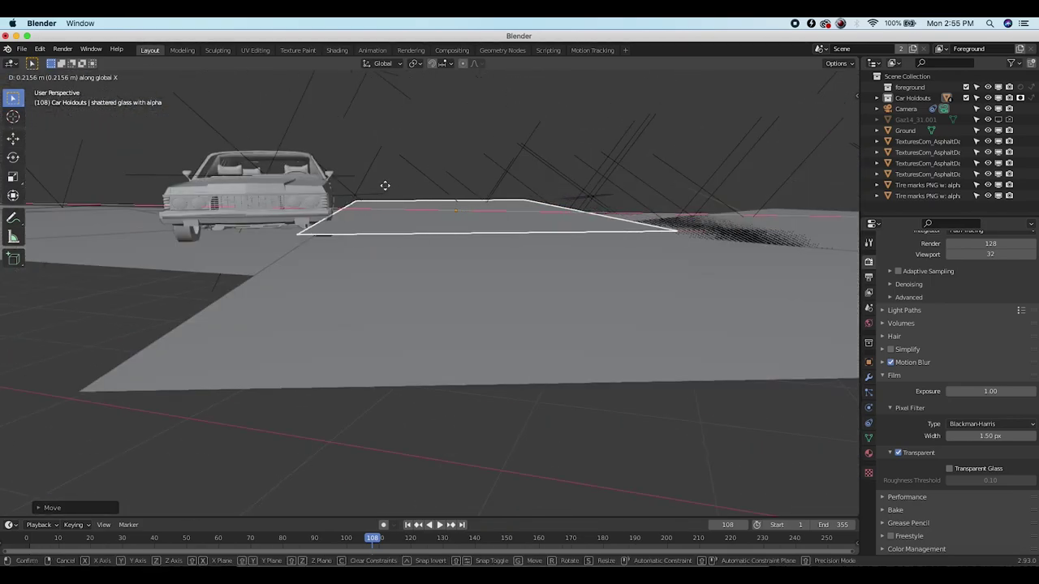
left_click(345, 187)
Rotate the shattered glass plane about Z and lower it along Z to the road surface
key("r")
key("z")
left_click(558, 172)
key("g")
key("z")
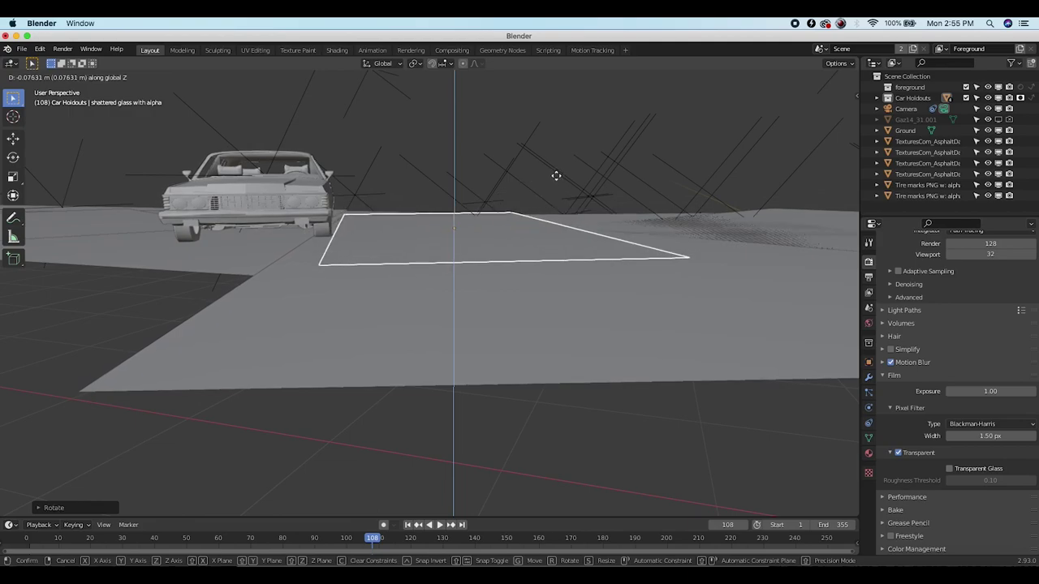
left_click(555, 177)
key("g")
key("z")
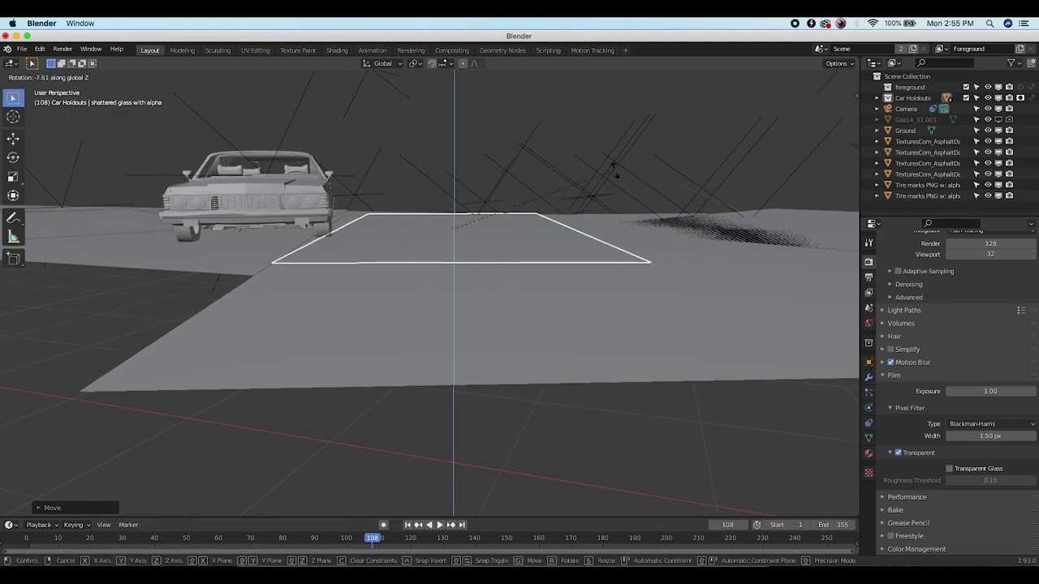
left_click(574, 145)
Move the shattered glass plane to the Scene Collection and show the camera view in rendered shading
key("KP_0")
key("m")
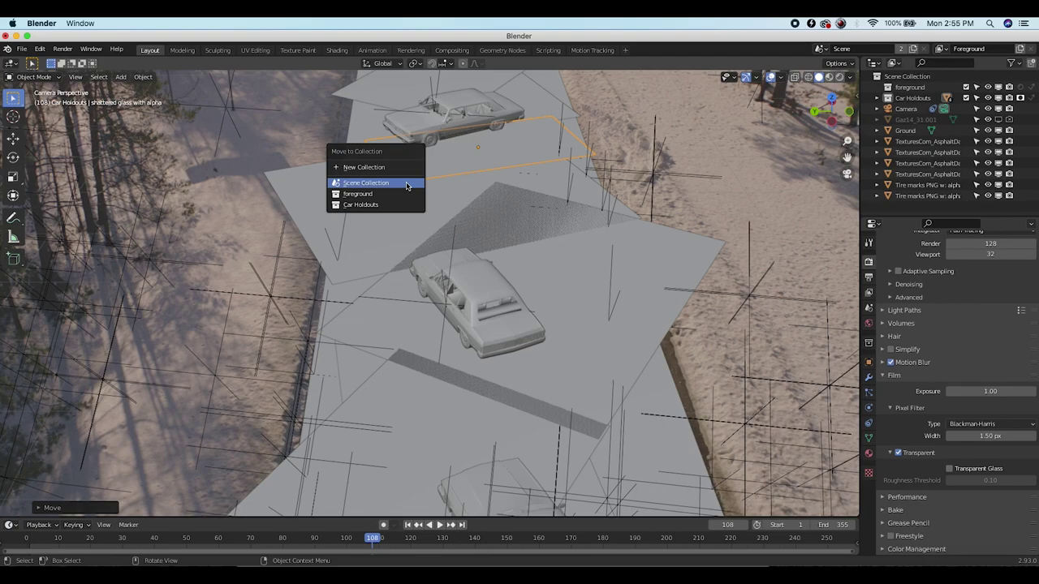
left_click(374, 184)
key("z")
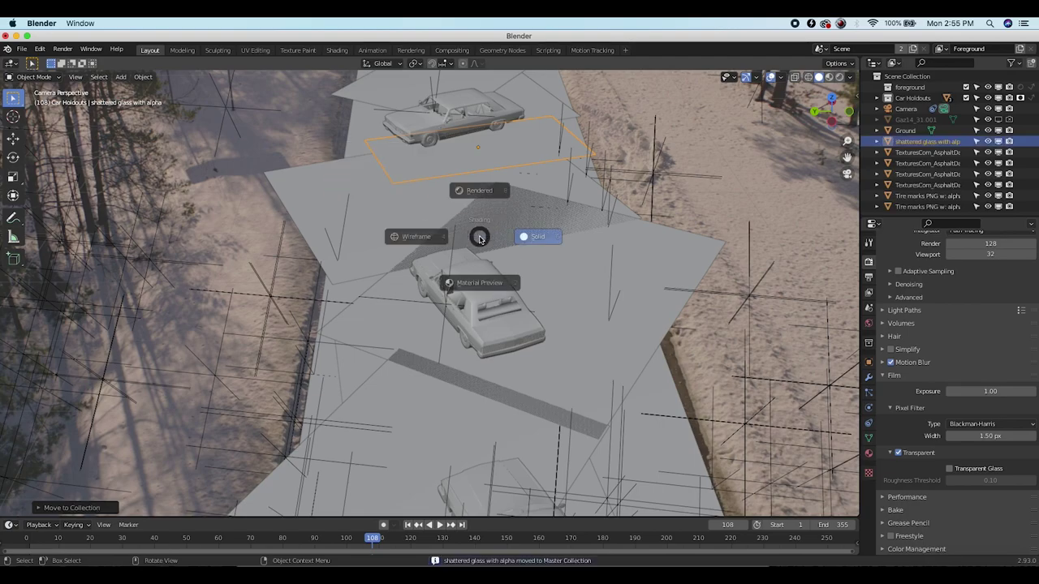
left_click(484, 178)
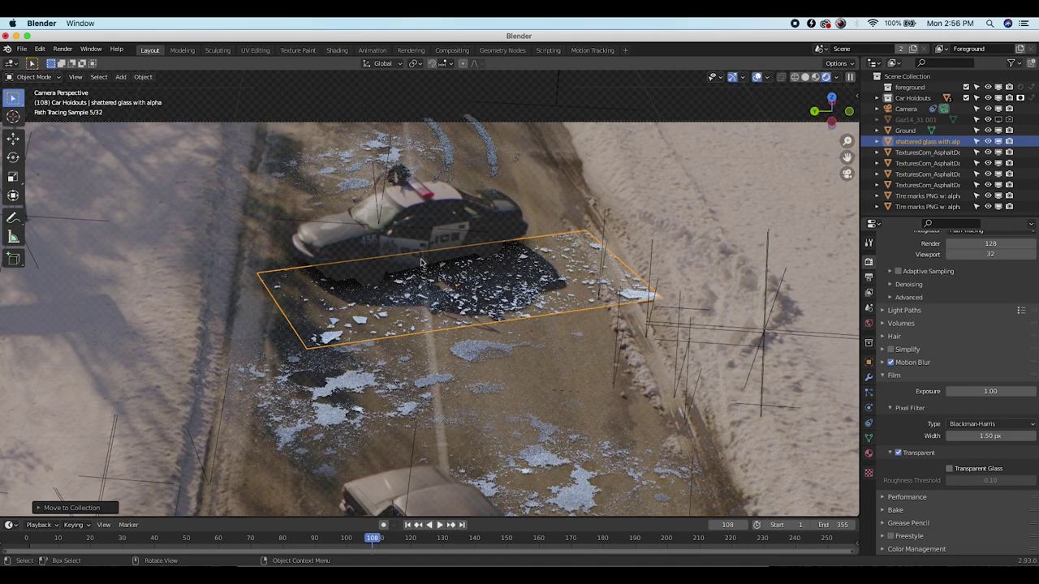
Fine-tune the shattered glass plane's position beside the farthest police car and lower it slightly along Z
key("g")
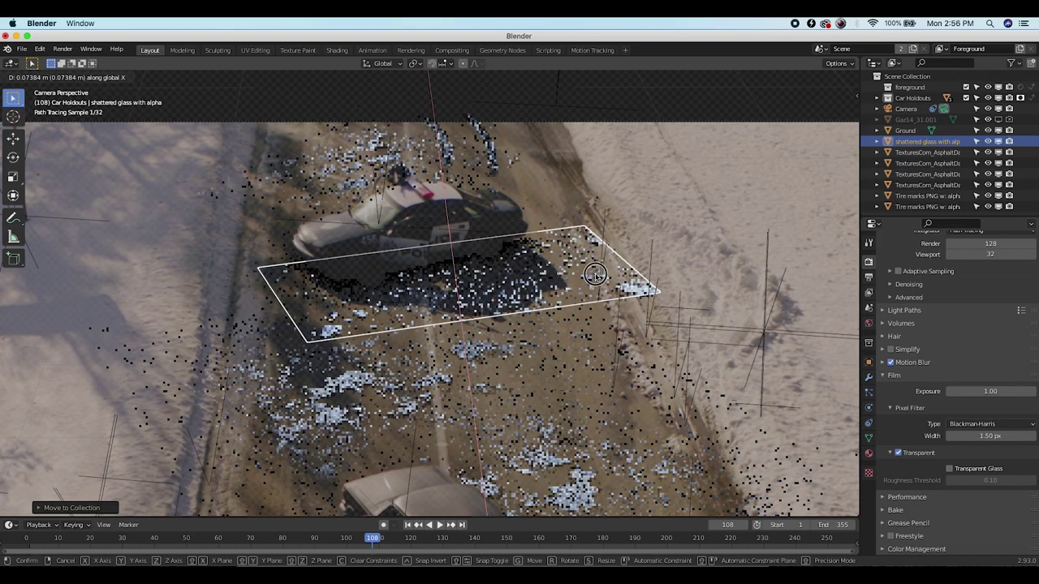
left_click(600, 274)
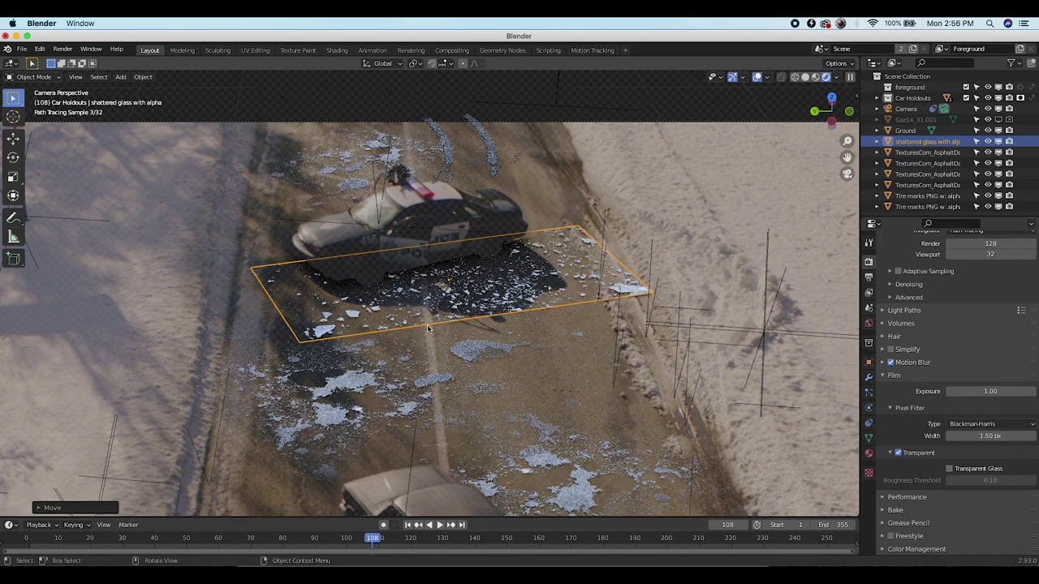
key("g")
key("z")
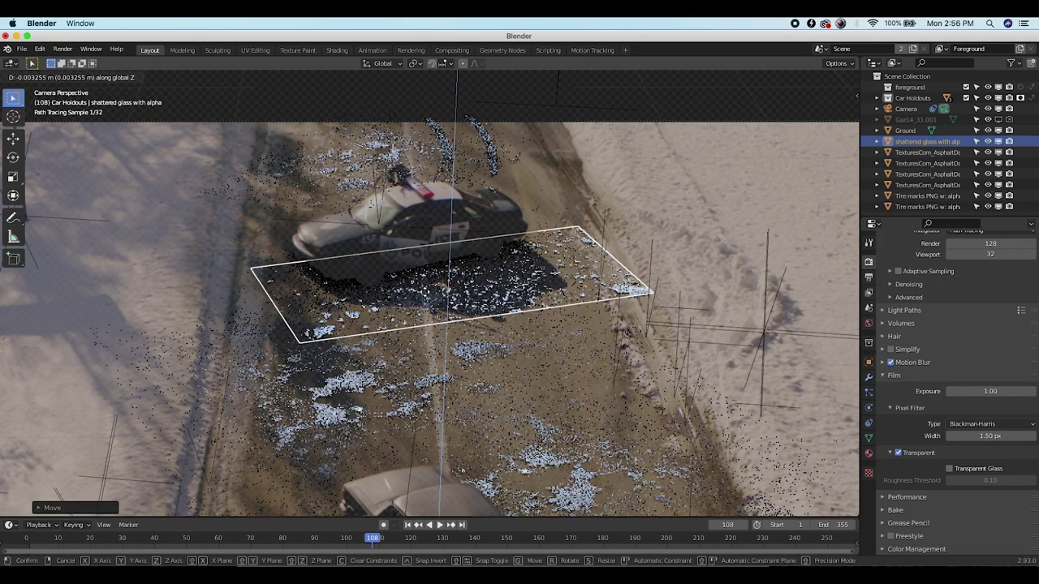
left_click(460, 276)
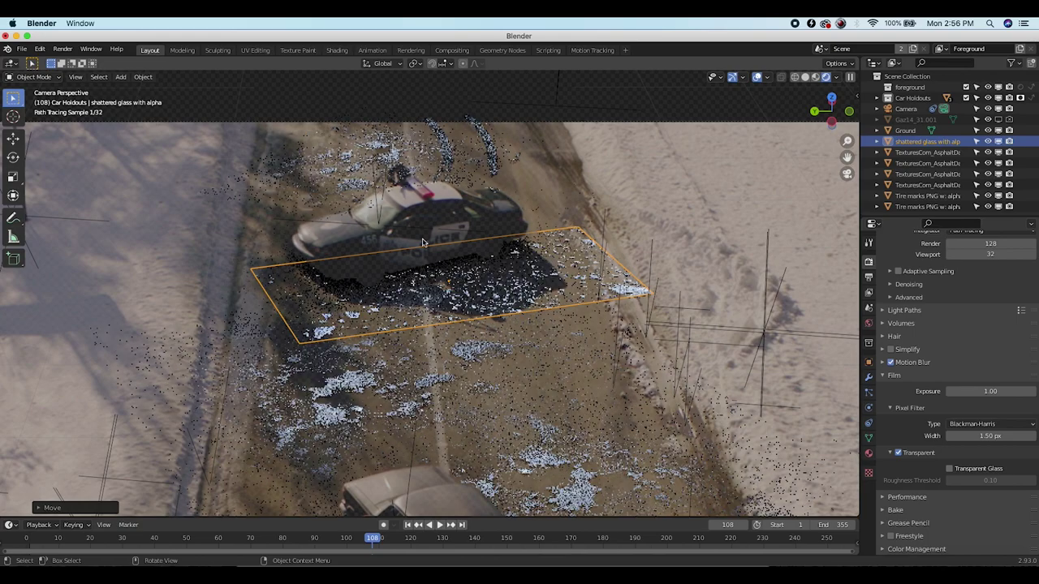
Subdivide the mesh of the shattered glass plane in Edit Mode
left_click(34, 77)
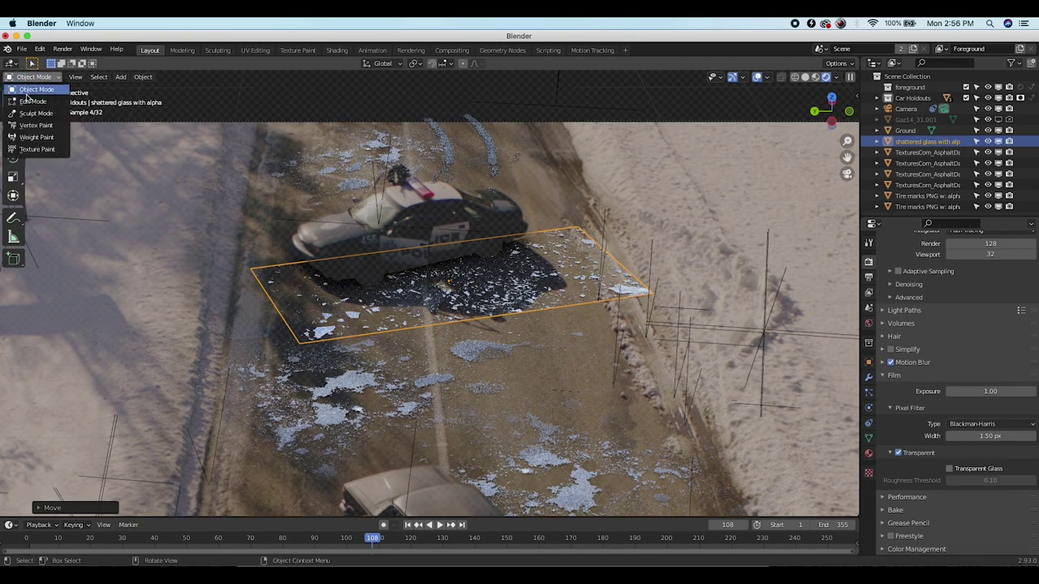
left_click(28, 101)
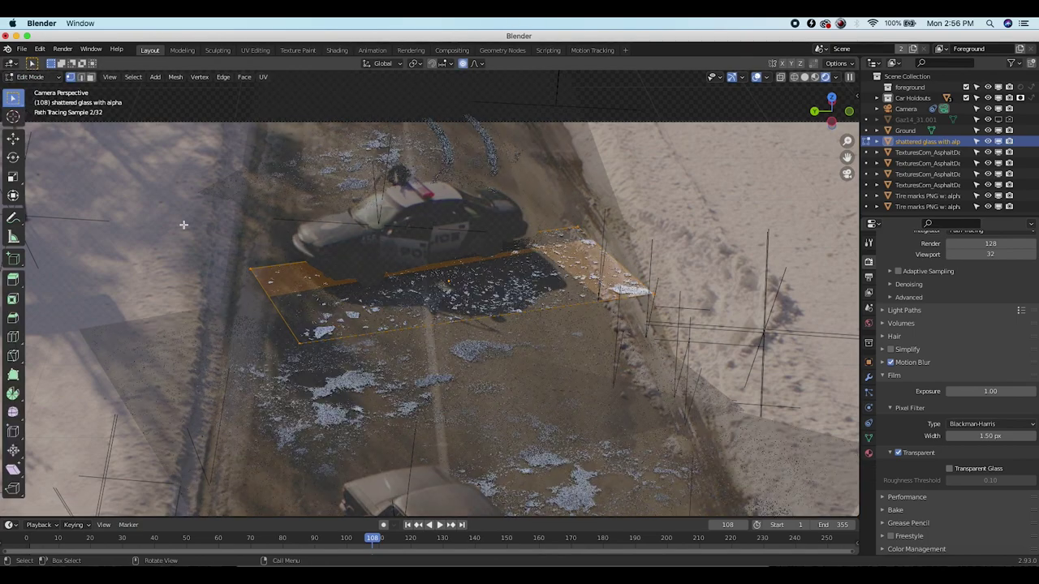
left_click(222, 77)
left_click(260, 140)
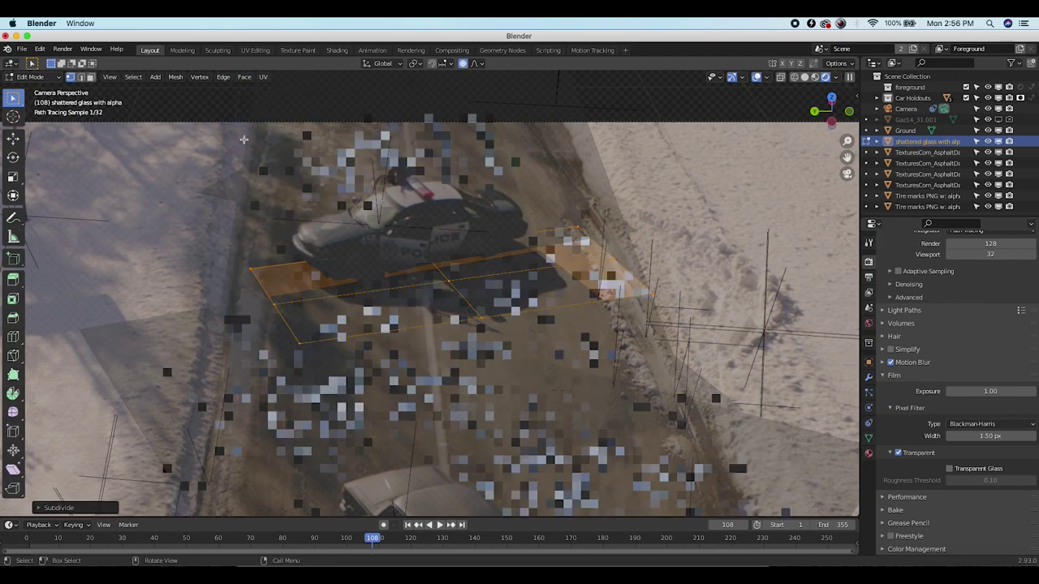
Set the subdivision's number of cuts to 10
left_click(58, 506)
left_click(177, 434)
left_click(177, 435)
left_click(176, 435)
left_click(177, 435)
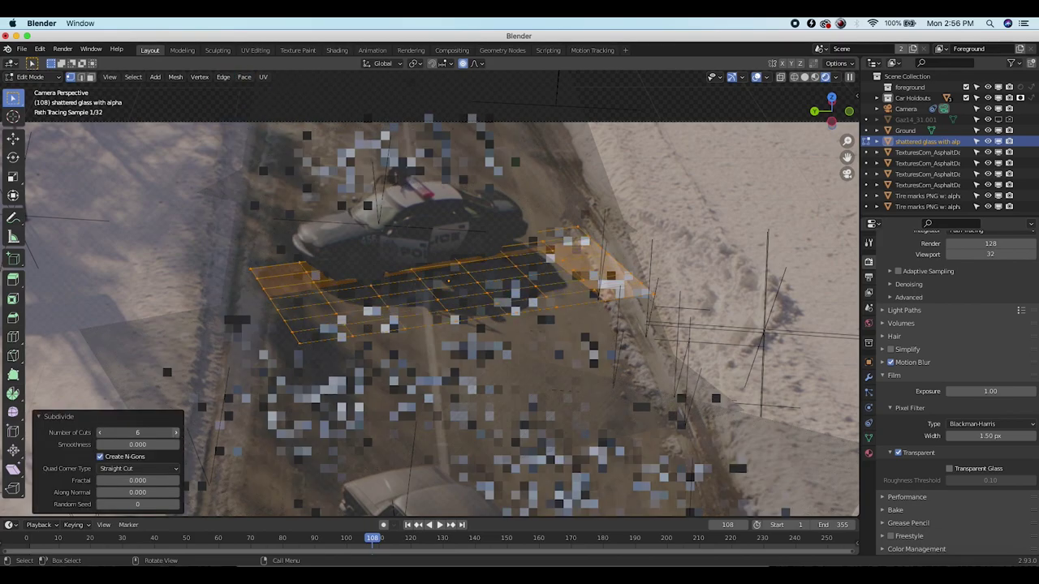
left_click(177, 435)
left_click(177, 435)
left_click(177, 435)
left_click(177, 435)
left_click(177, 435)
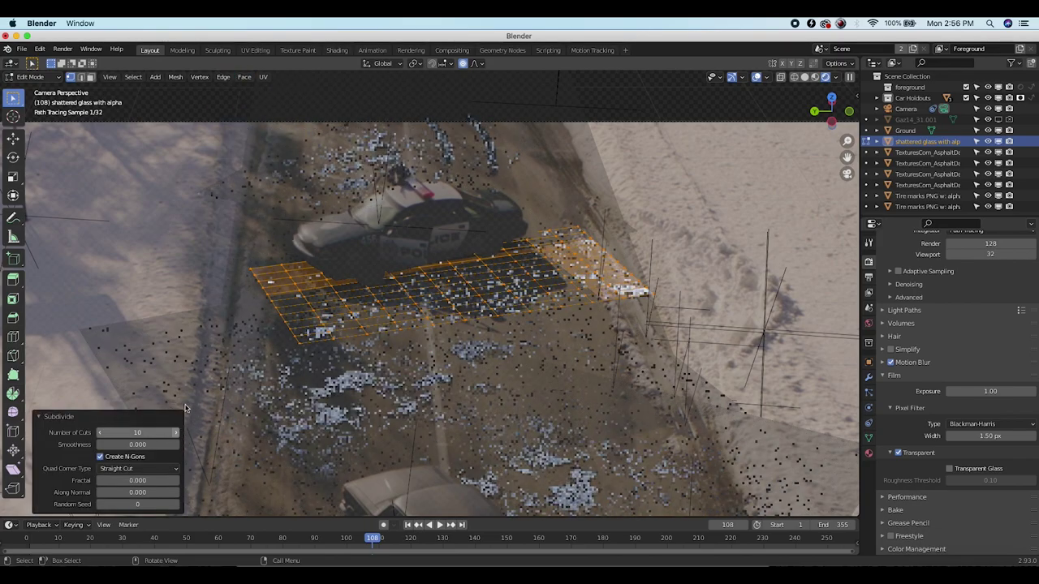
Delete the vertices of the shattered glass plane that extend past the front end of the farthest police car
left_click(264, 258)
left_click_drag(271, 249, 152, 467)
key("x")
left_click(250, 258)
Trim the shattered glass plane further by deleting its outer vertices near the car's front and past its rear, at the roadside
left_click_drag(289, 302, 185, 431)
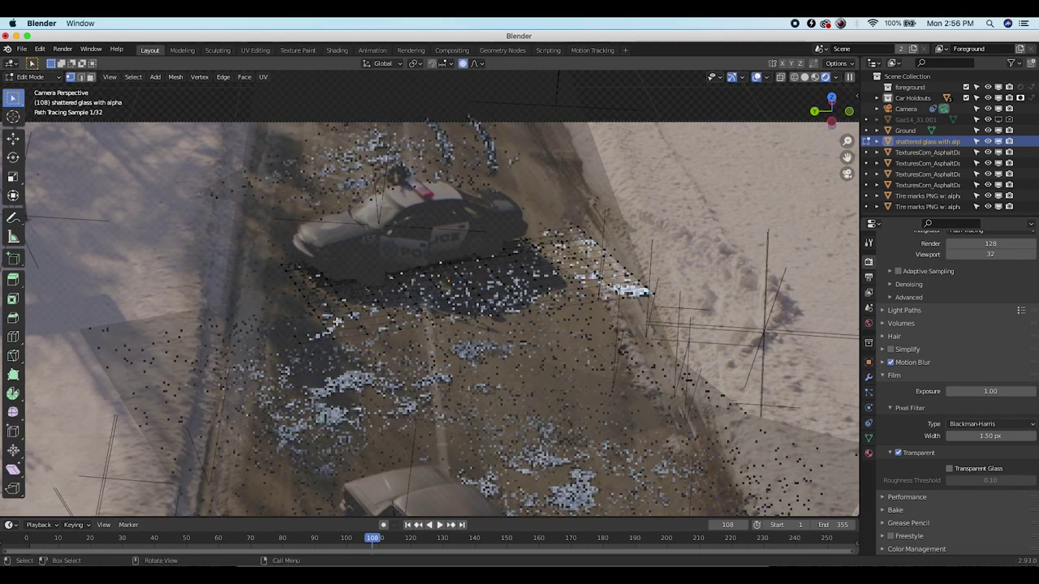
left_click_drag(285, 325, 327, 376)
left_click_drag(605, 209, 719, 386)
key("x")
left_click(630, 297)
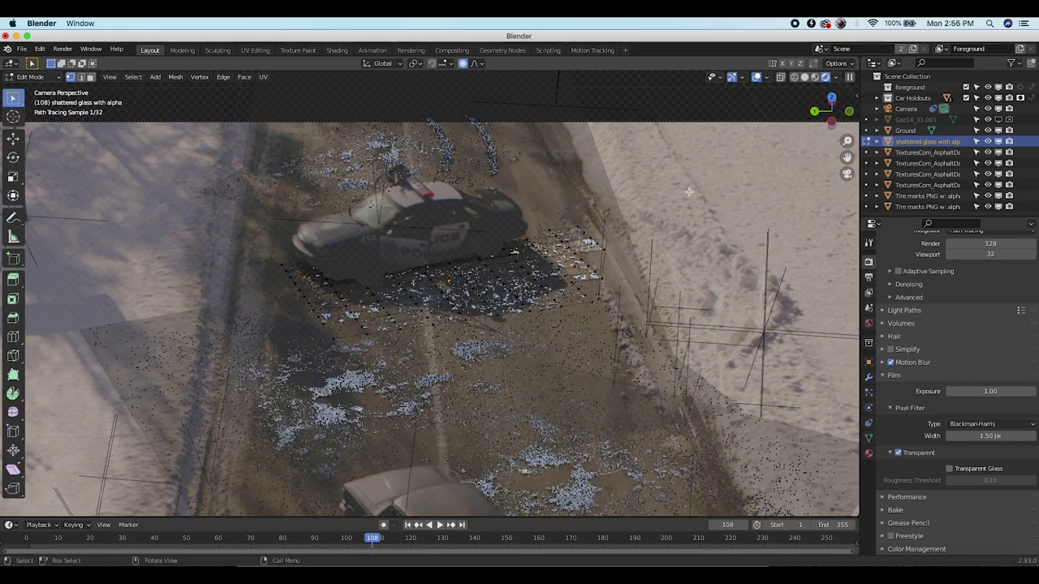
left_click_drag(671, 235, 671, 236)
key("x")
left_click(674, 233)
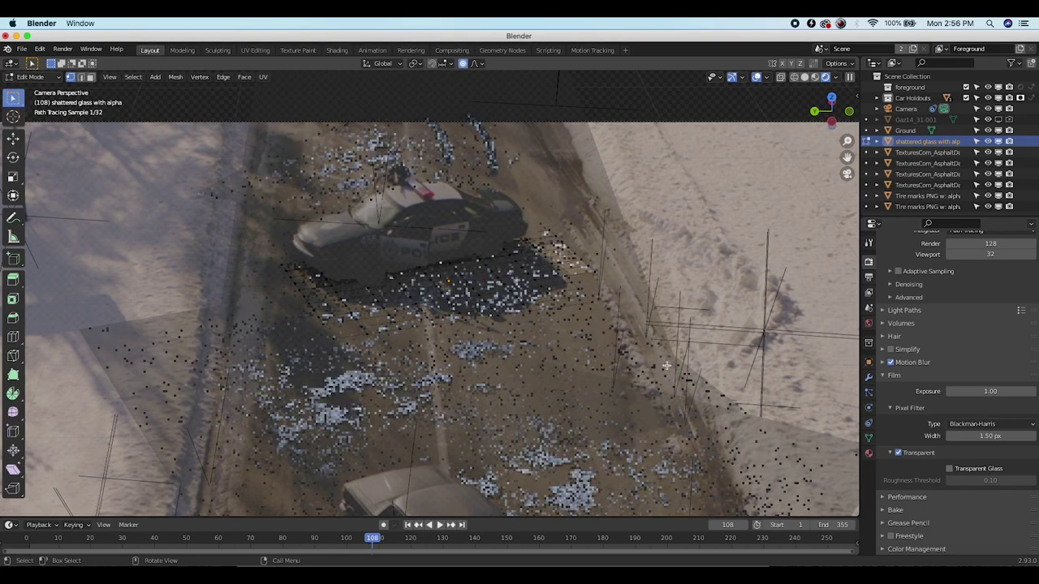
Return to Object Mode and show the full camera view in solid shading
key("Tab")
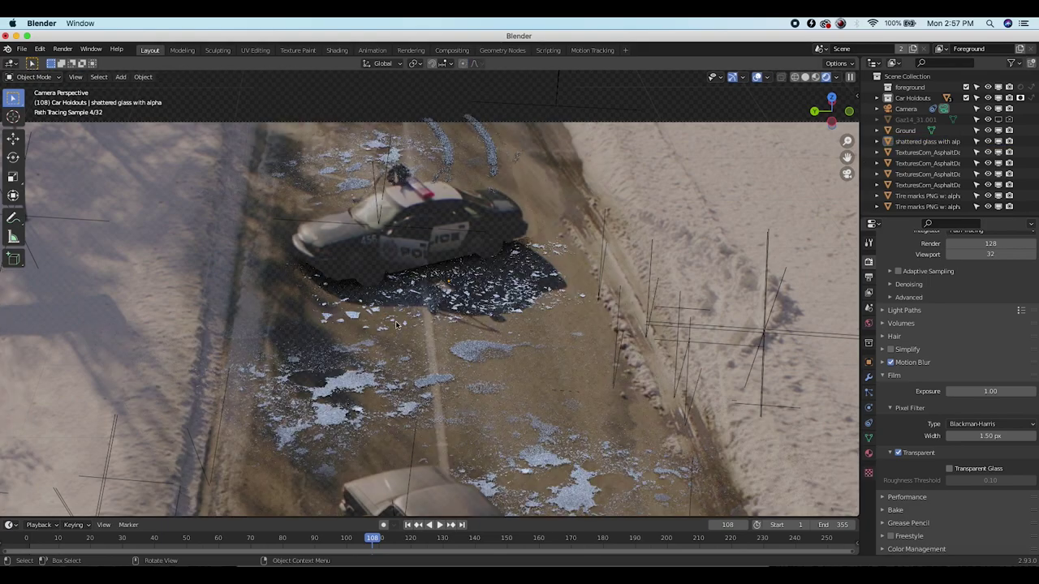
scroll(403, 286, "down", 3)
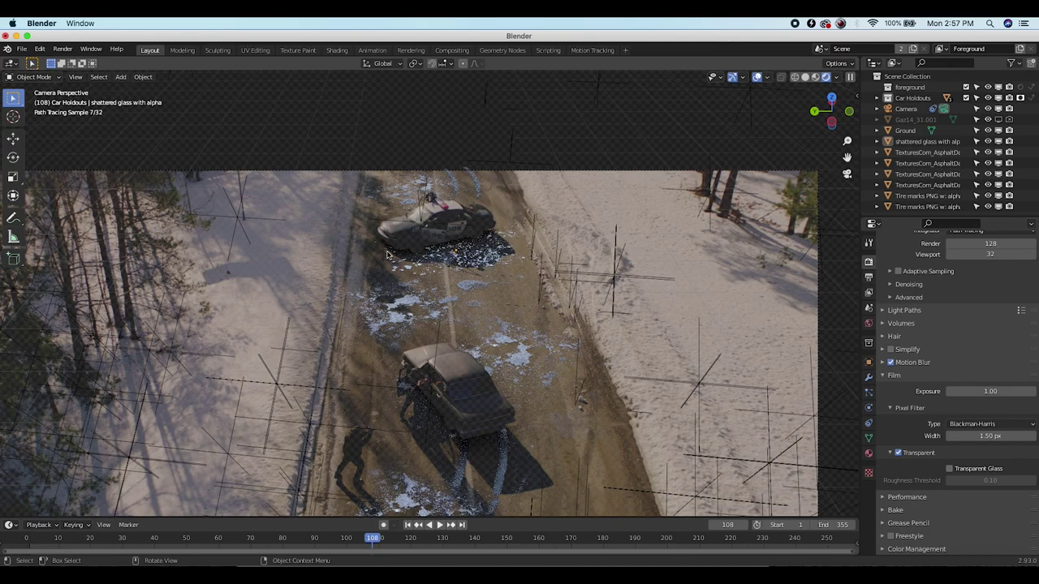
key("z")
left_click(409, 268)
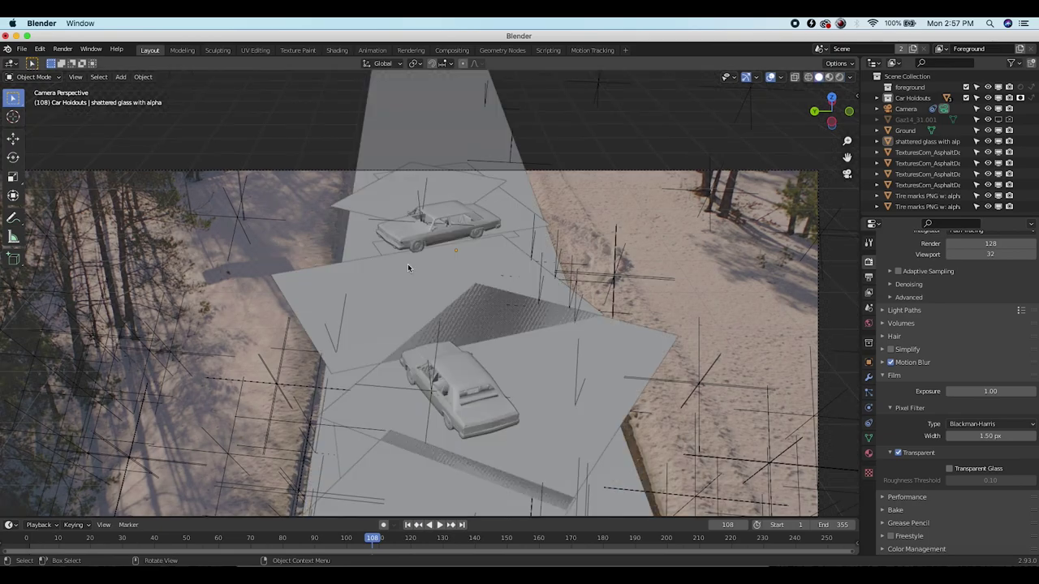
Open the file browser for importing images as planes
left_click(7, 50)
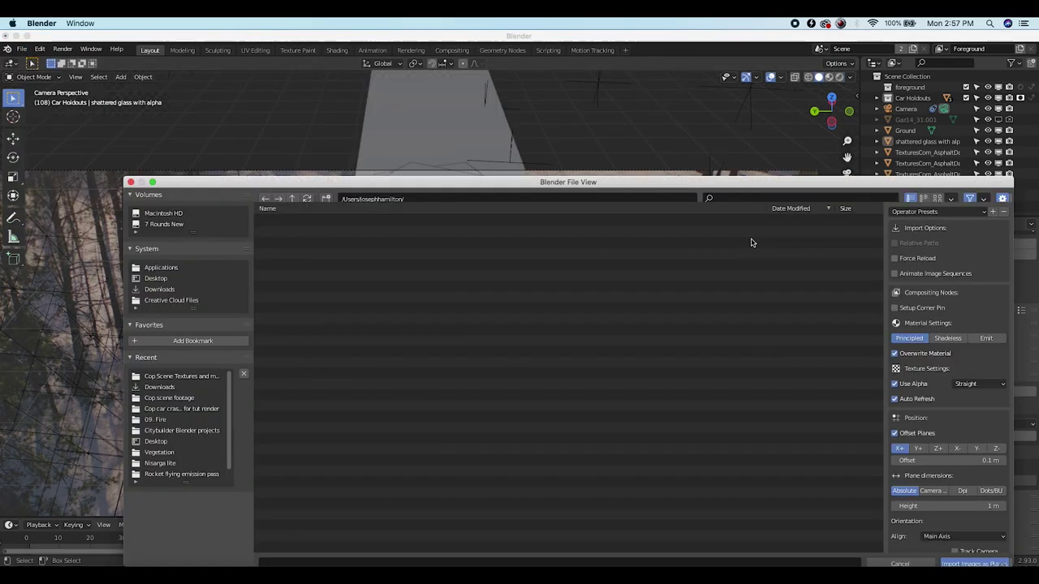
Import Big_Fire_03.mov from the cop scene textures folder as an image plane
left_click(172, 377)
left_click(278, 274)
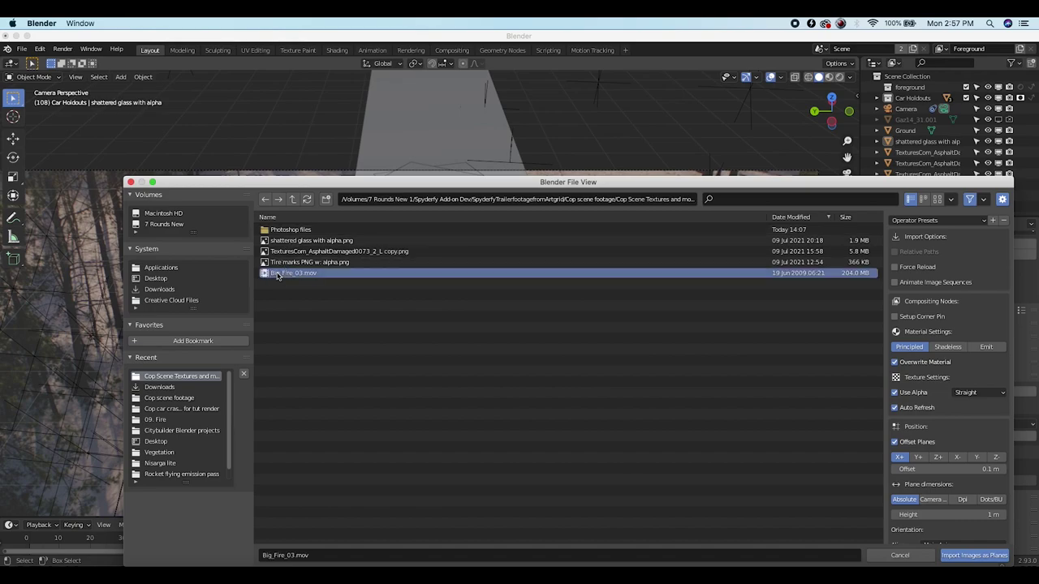
left_click(974, 559)
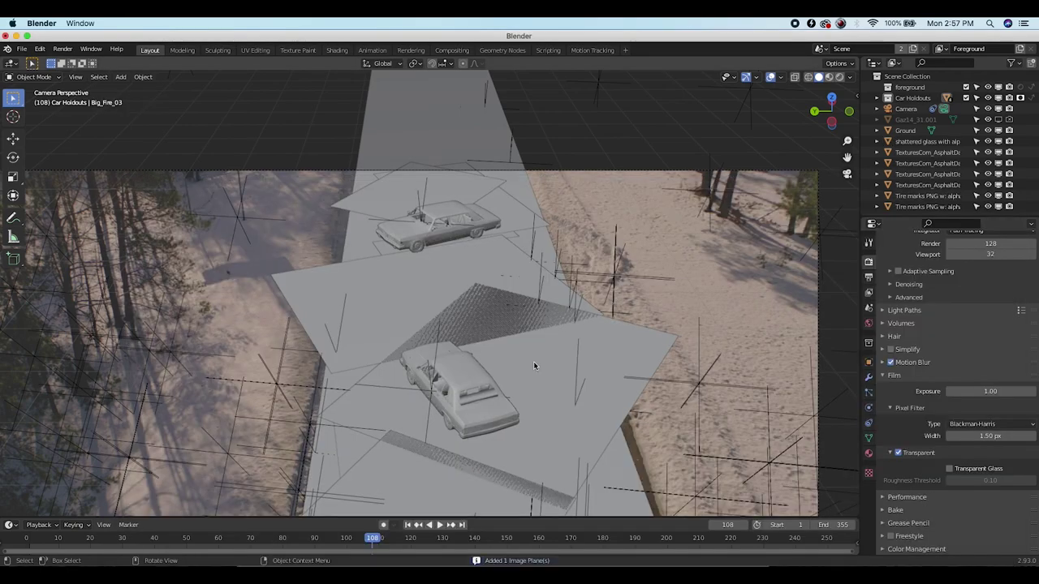
Move the fire plane about 4.05 m along X to the farthest car and rotate it about 19° around Z
key("KP_0")
key("g")
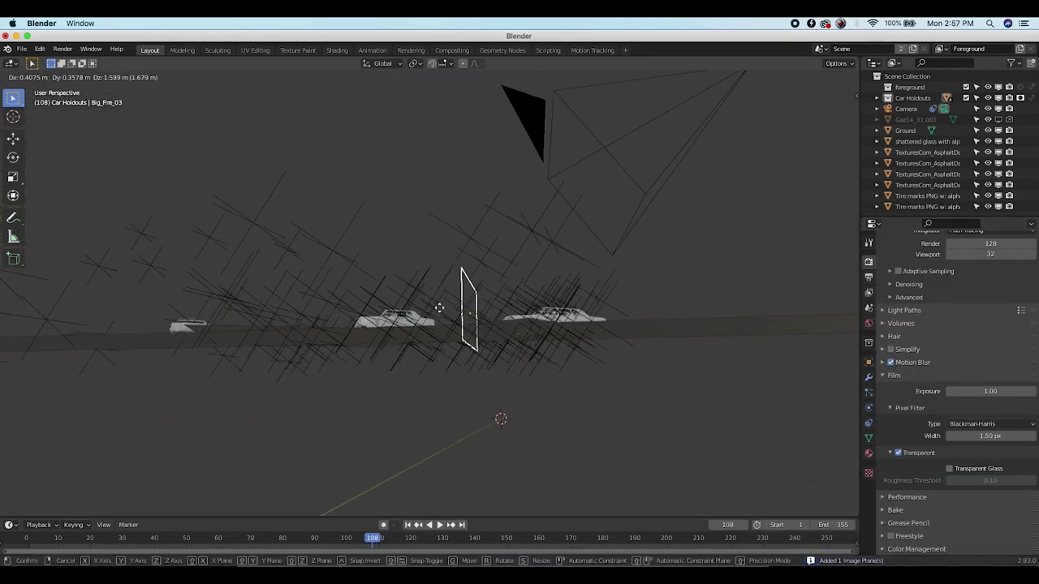
key("x")
left_click(136, 340)
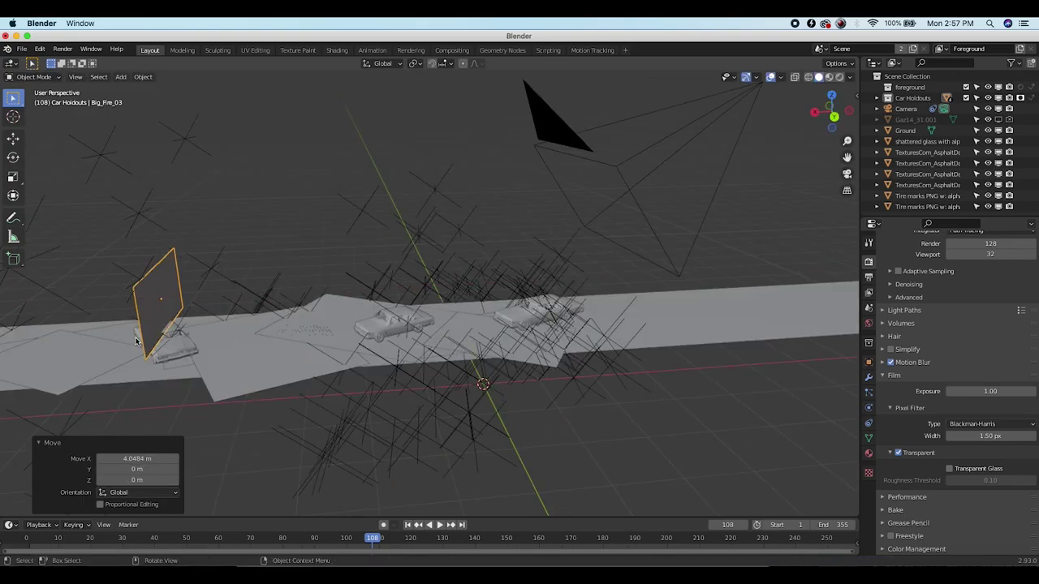
key("r")
key("z")
left_click(284, 220)
scroll(283, 220, "right", 10)
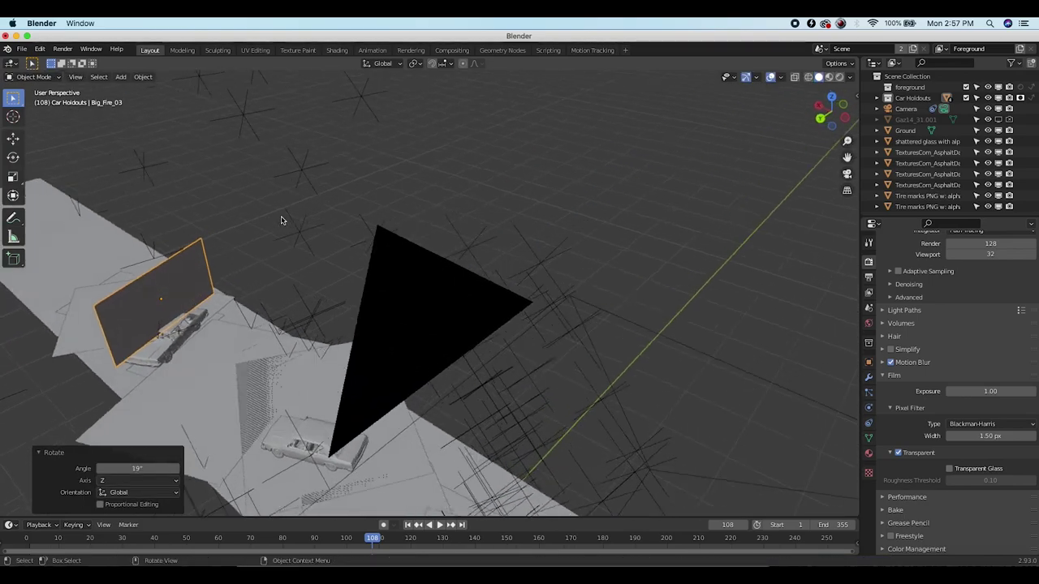
Lower the fire plane along Z by about 0.18 m so it lines up with the far car
scroll(284, 220, "left", 8, "shift")
scroll(283, 220, "up", 8)
scroll(283, 220, "left", 5, "shift")
key("g")
key("z")
left_click(296, 258)
scroll(296, 257, "left", 8)
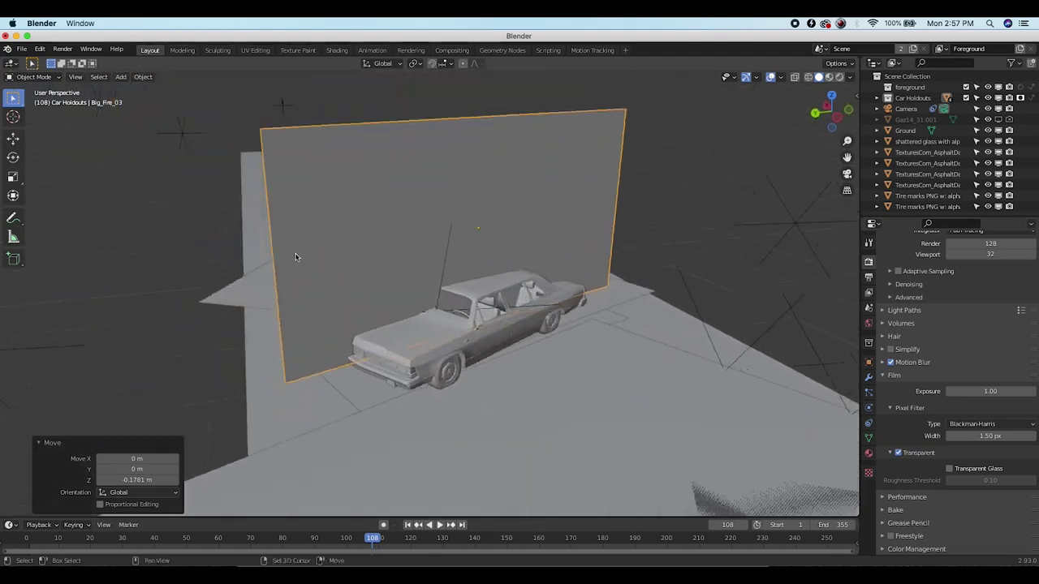
Reassign the fire plane to the Scene Collection and rotate it about 7.3° around Z
key("m")
left_click(473, 302)
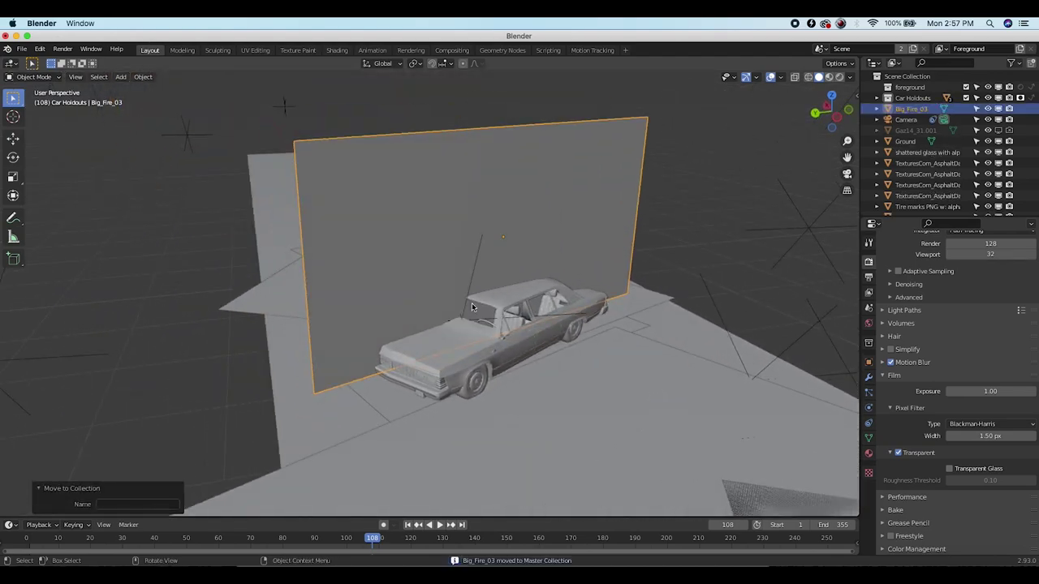
key("r")
key("z")
left_click(596, 189)
Preview the scene in rendered shading and shift the fire plane slightly in the negative Y direction
key("z")
left_click(591, 126)
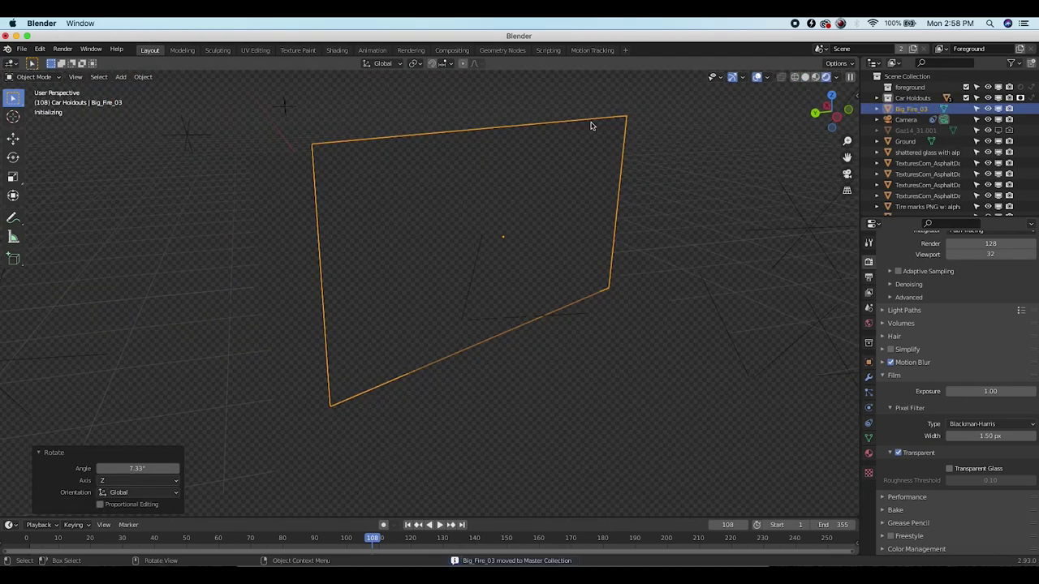
scroll(423, 300, "right", 5)
scroll(584, 228, "right", 10)
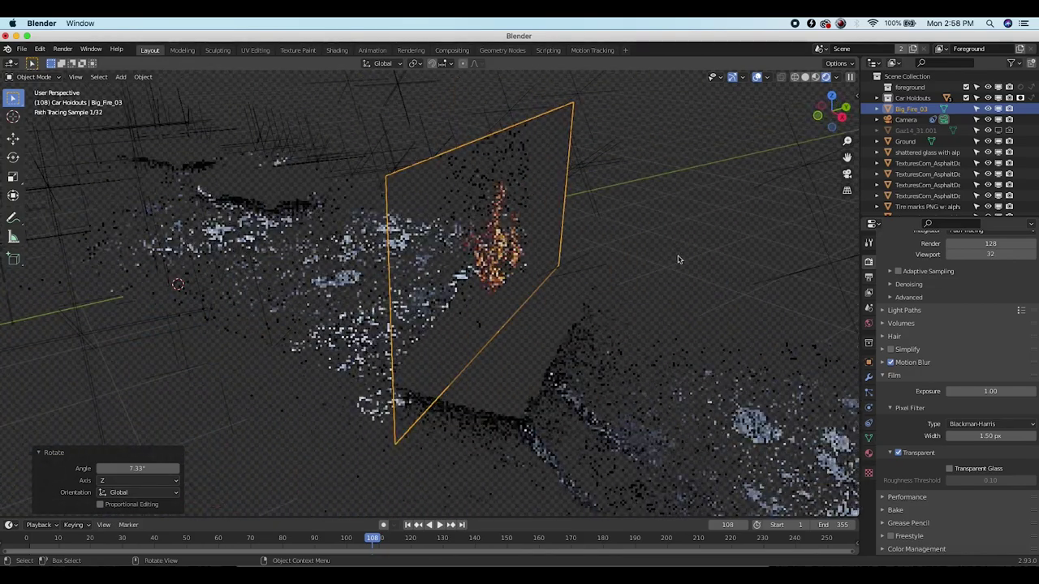
key("g")
key("y")
left_click(662, 261)
key("r")
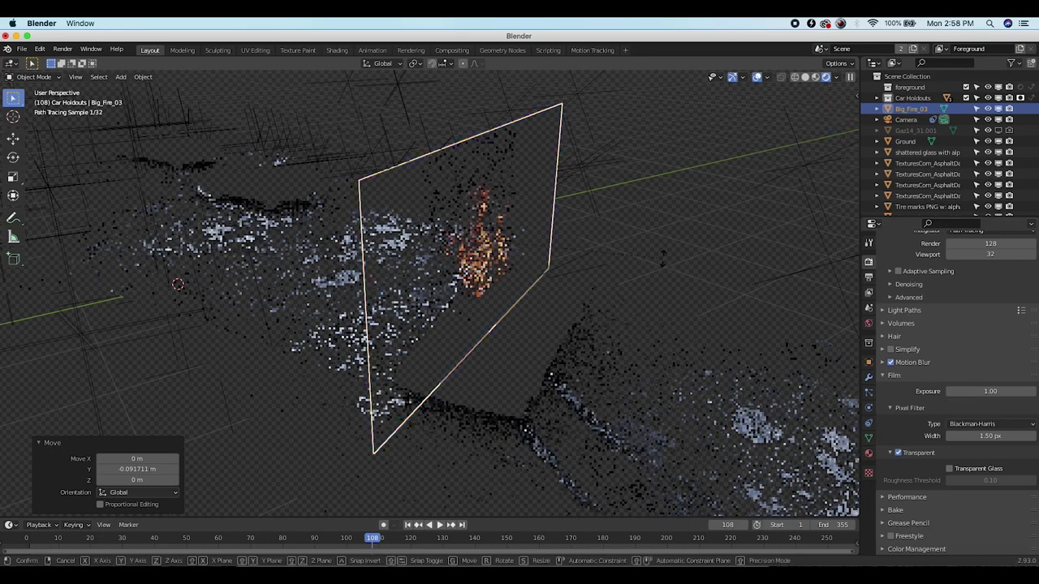
From the camera view, reposition the fire plane over the far car and scale it to about 0.82
left_click(76, 77)
mouse_move(113, 203)
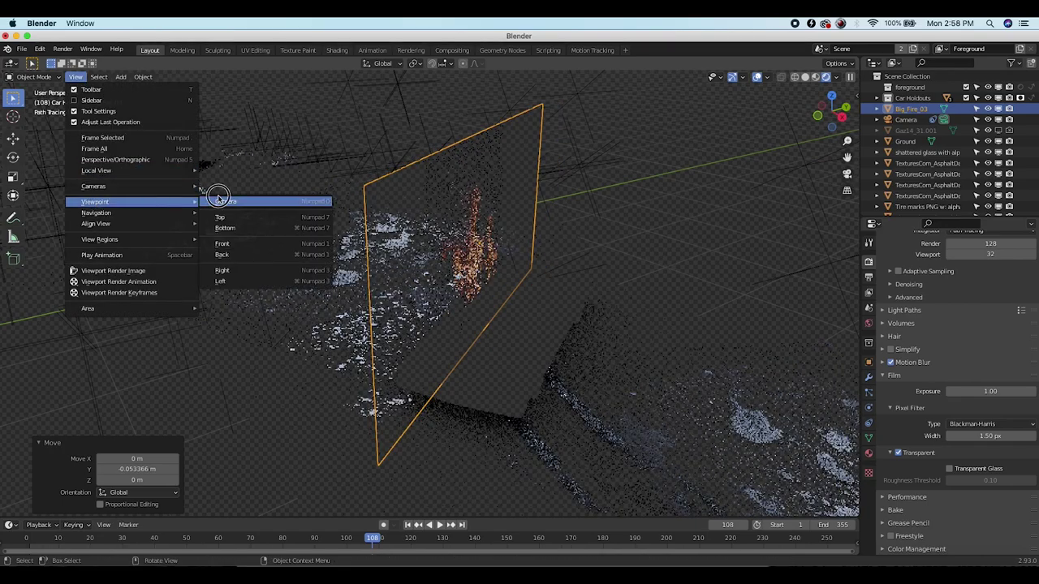
left_click(226, 201)
key("g")
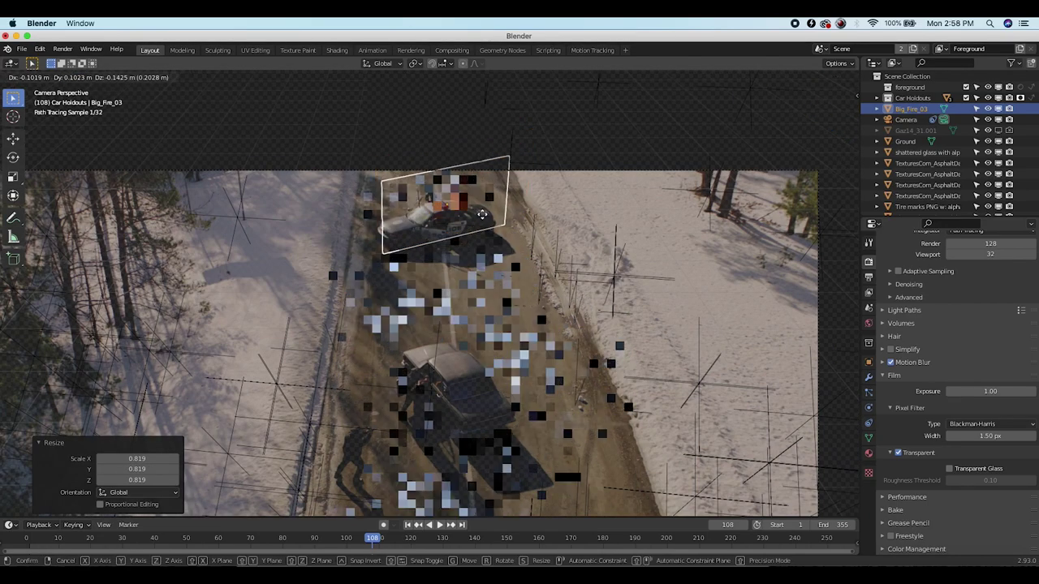
left_click(508, 180)
key("s")
left_click(517, 229)
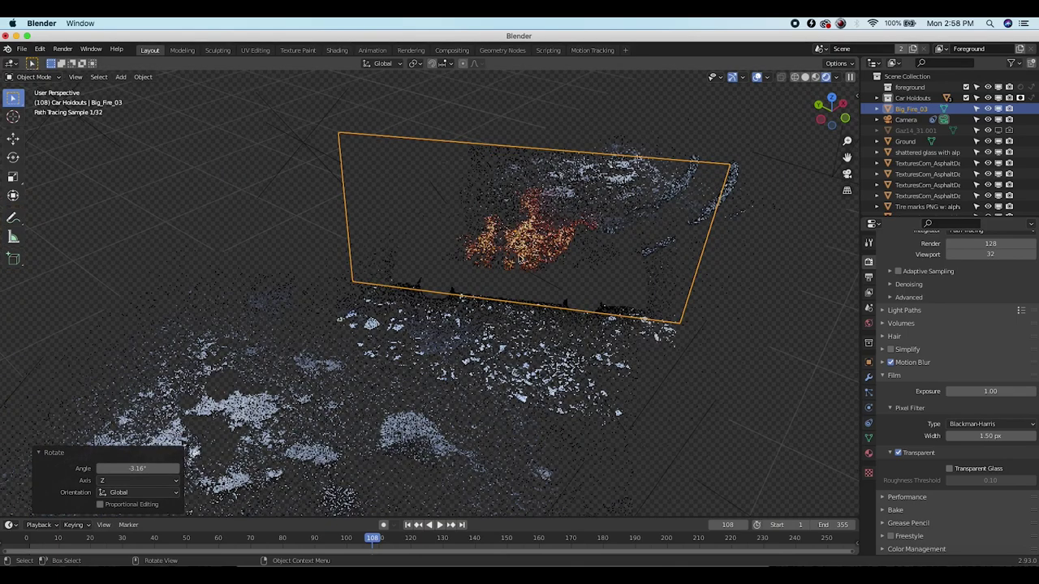
Duplicate the fire plane and rotate the copy 99° around Z so it crosses the original
middle_click_drag(479, 233, 475, 260)
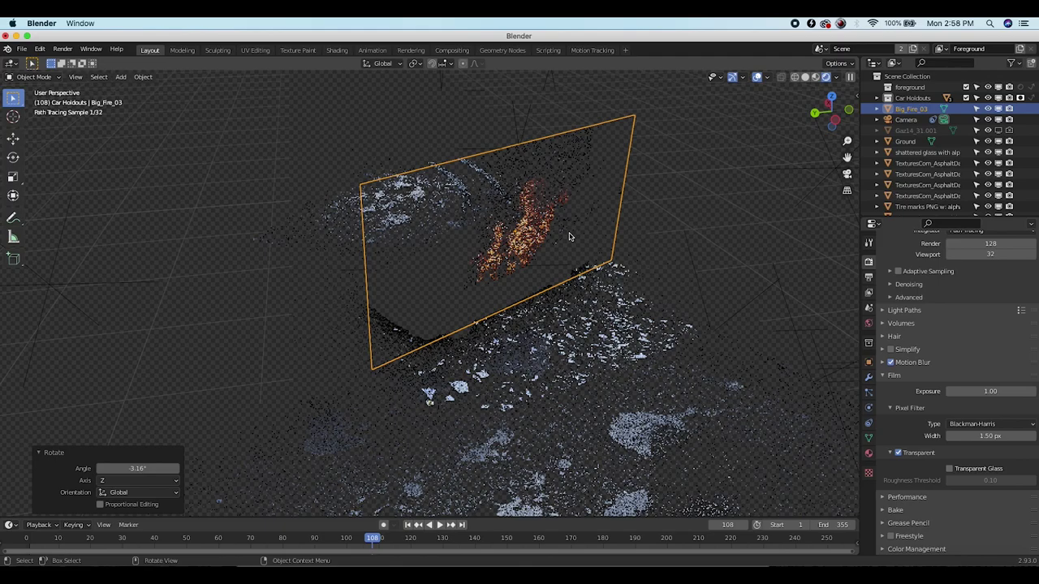
key("shift+d")
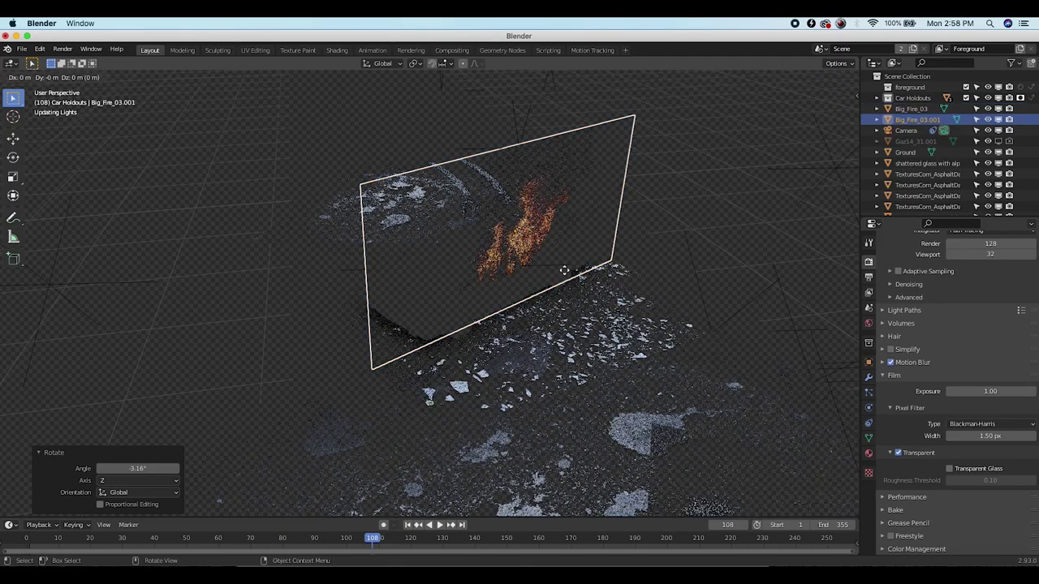
type("z")
type("99")
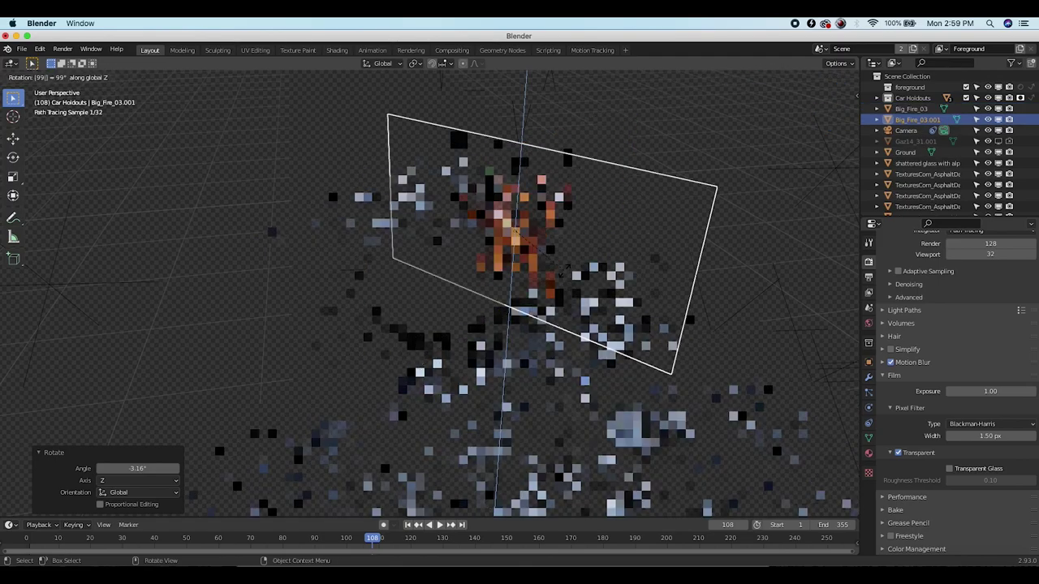
key("Return")
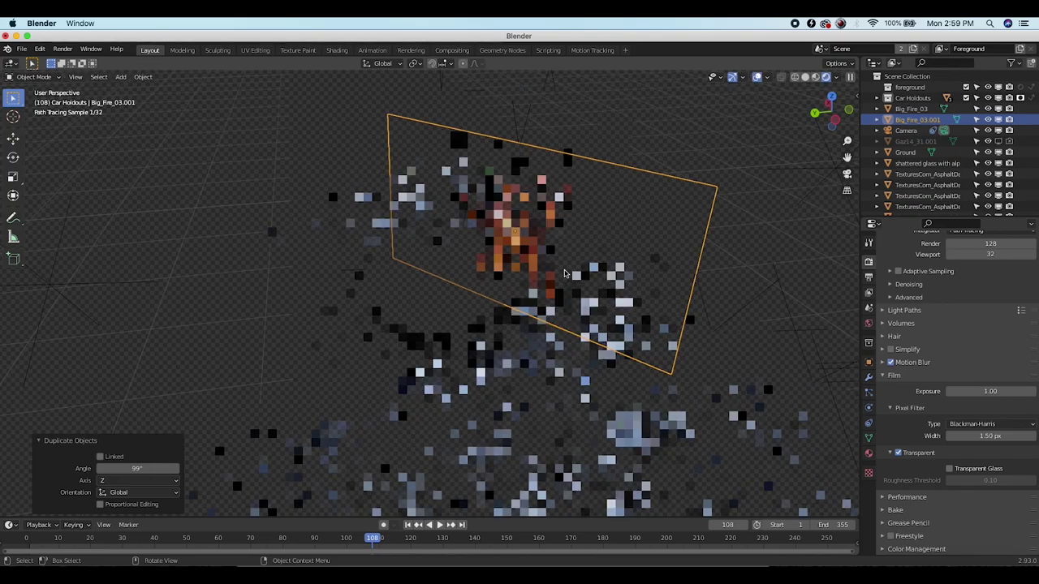
Shift the duplicate fire plane about 0.37 m along Y
key("g")
key("y")
left_click(560, 213)
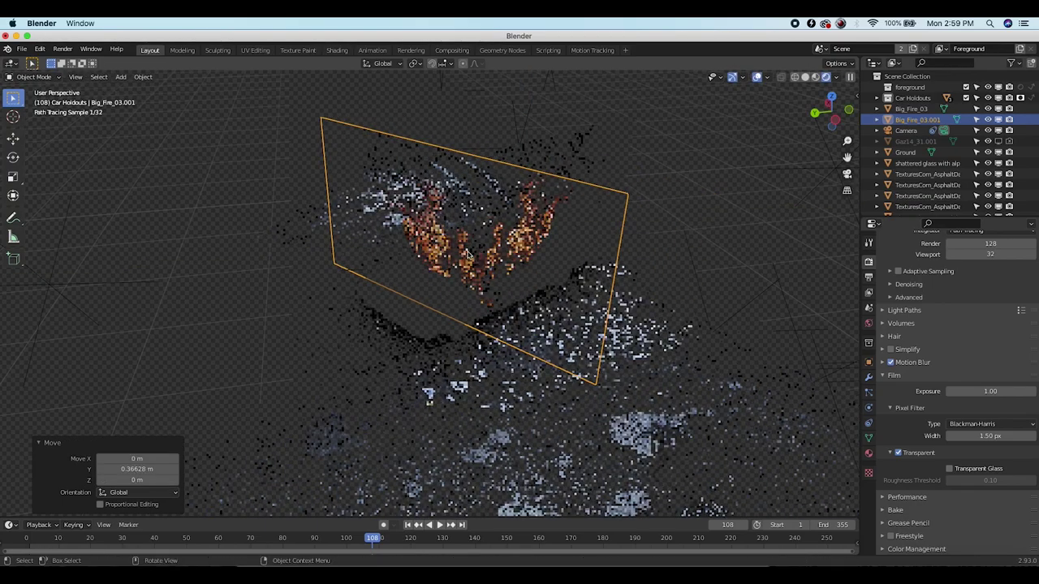
Tilt the duplicate fire plane around X and scale it to about 0.51
key("r")
key("x")
key("s")
left_click(564, 237)
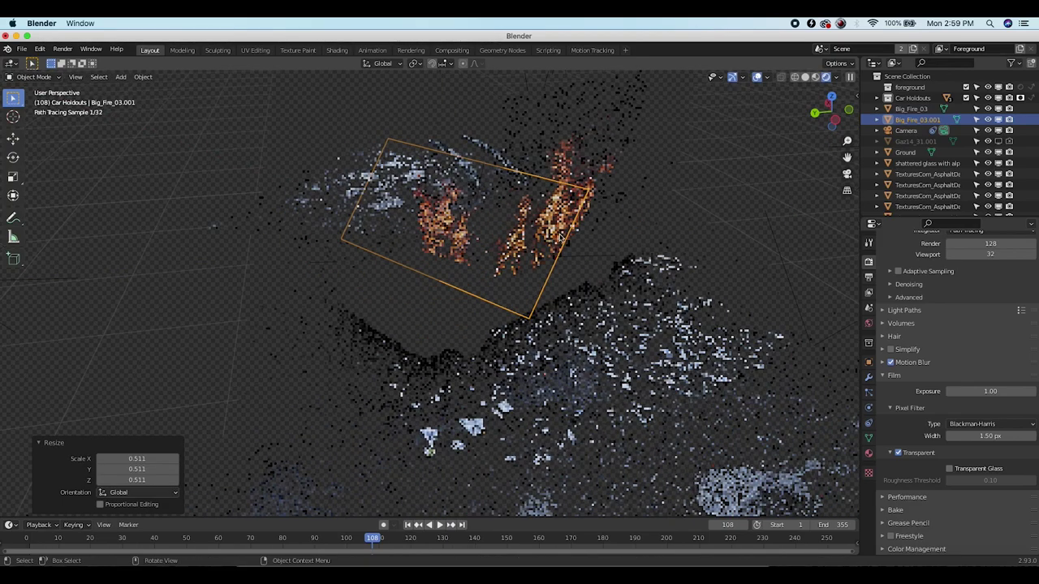
Nudge the duplicate fire plane about -0.11 m in Y and rotate it about -5° around Z
key("g")
left_click(445, 281)
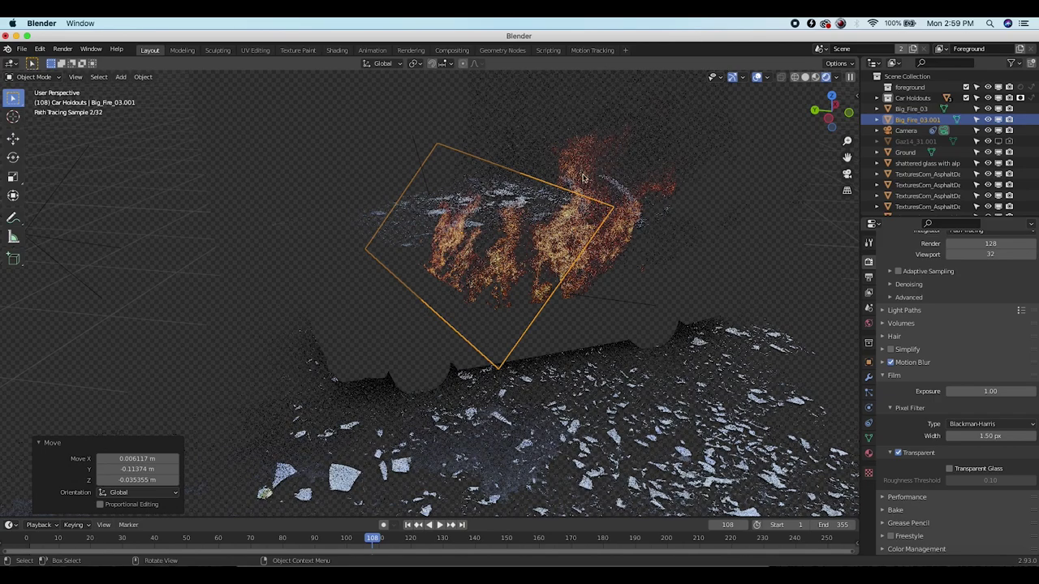
key("r")
key("z")
left_click(549, 172)
In solid shading, reposition the duplicate fire plane over the car's windshield, about -0.12 m in Y
left_click(75, 77)
left_click(97, 203)
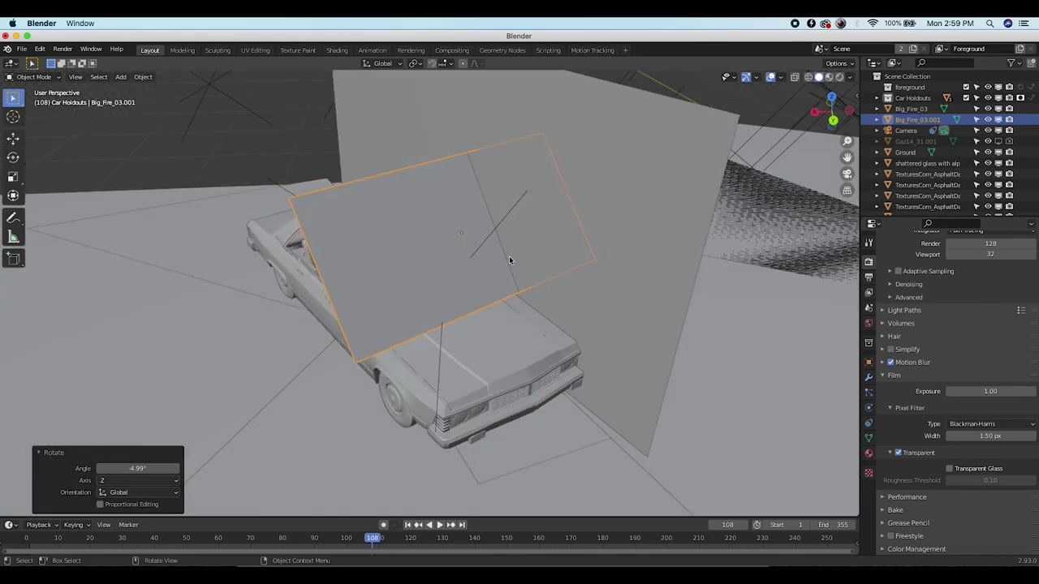
scroll(510, 257, "right", 10)
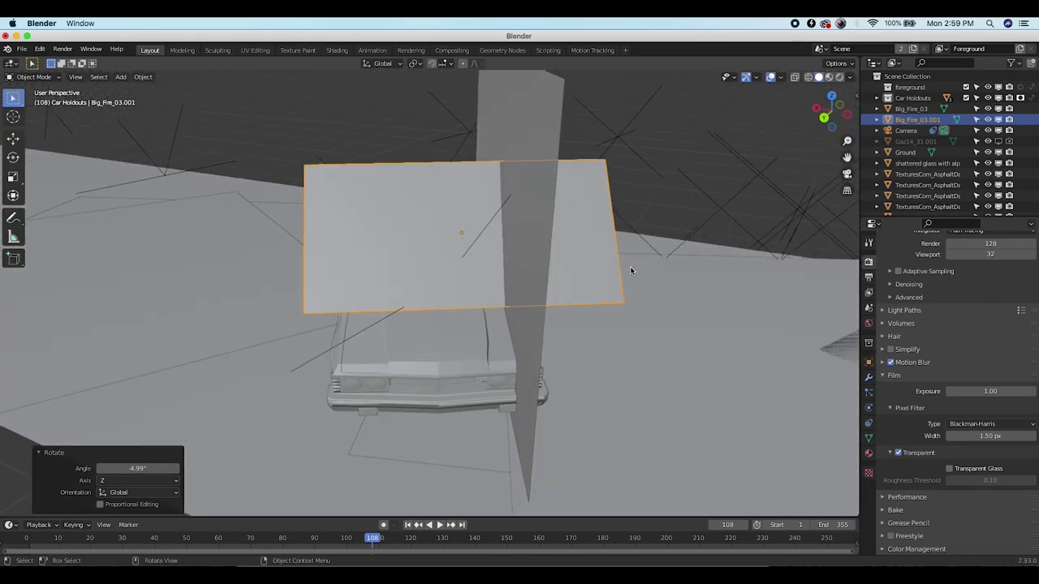
key("g")
left_click(603, 263)
middle_click_drag(599, 264, 598, 265)
left_click(557, 271)
scroll(557, 271, "right", 10)
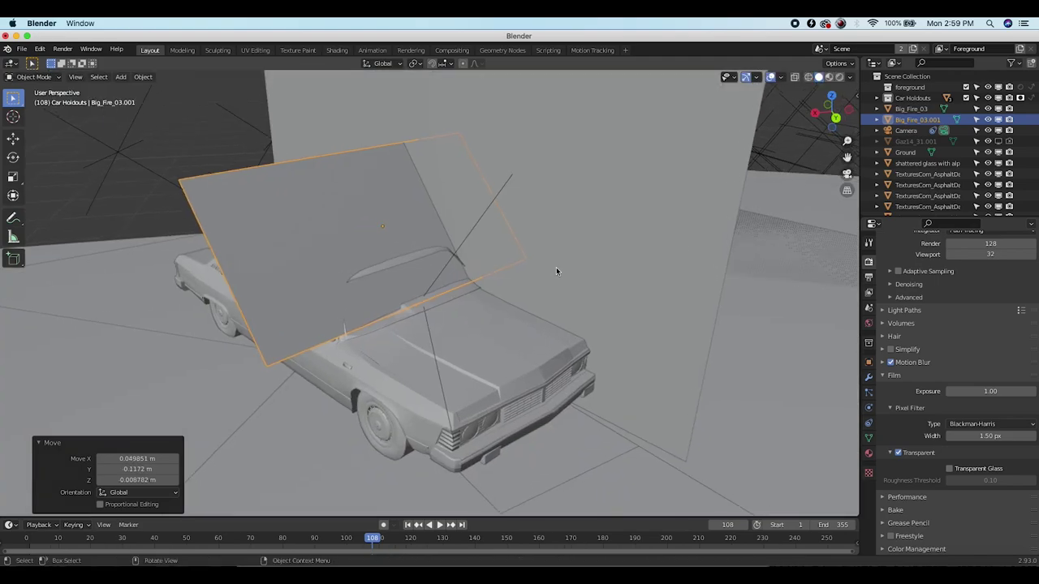
scroll(557, 272, "left", 5)
Rotate the duplicate fire plane about -5° around Z to align it with the car's hood
key("r")
key("z")
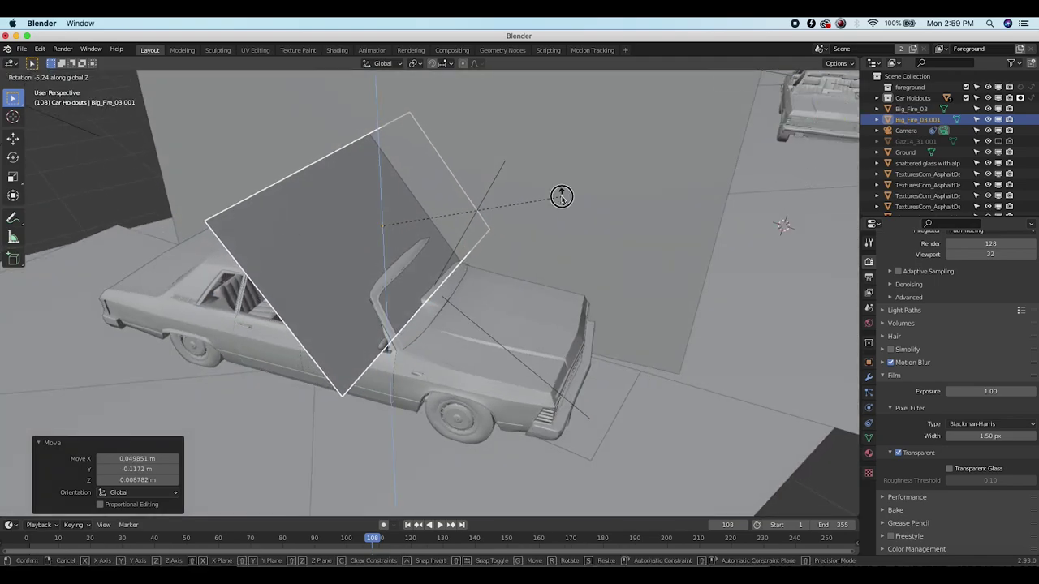
left_click(561, 200)
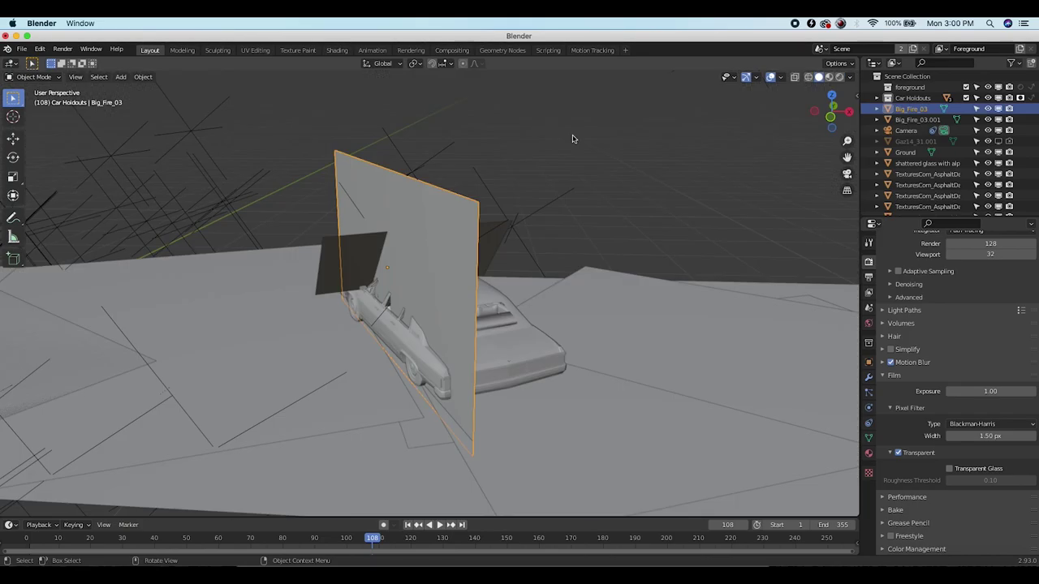
Tilt the original large fire plane about -5.8° around its local X and shift it about 0.015 m along global X
key("r")
key("x")
key("x")
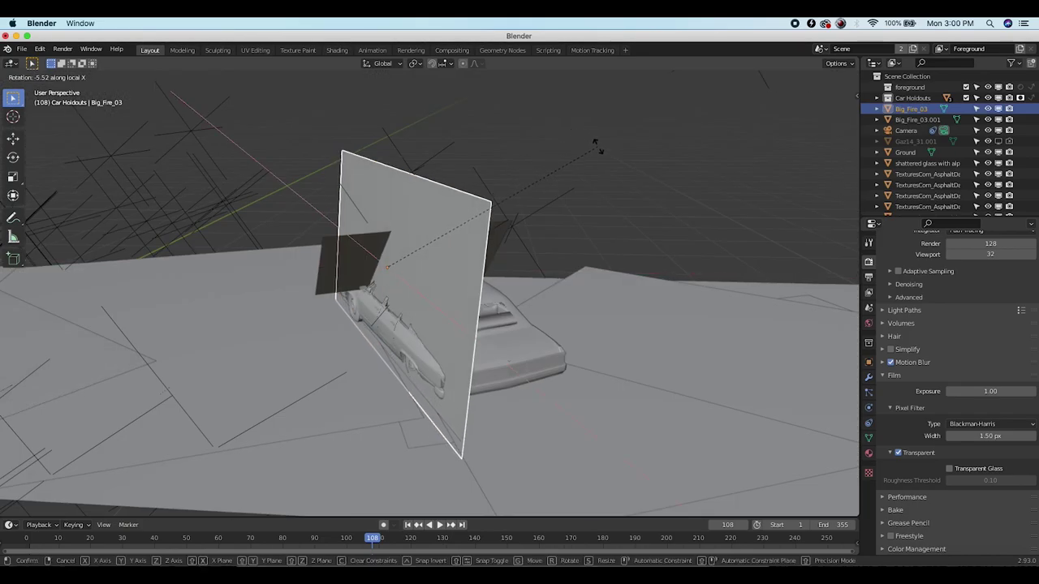
left_click(599, 150)
key("g")
key("x")
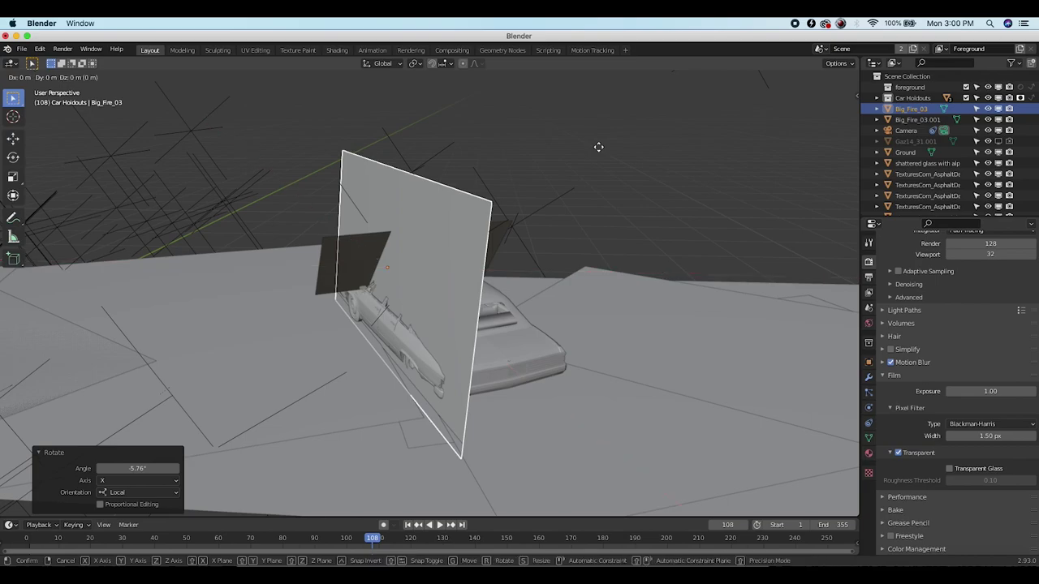
left_click(603, 149)
middle_click_drag(431, 217, 356, 248)
scroll(356, 247, "down", 7)
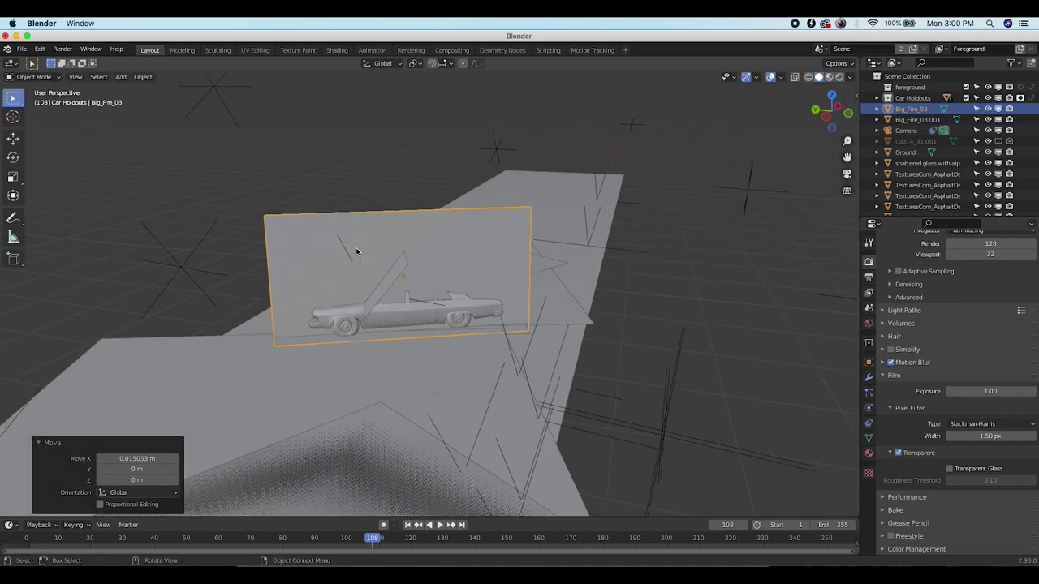
scroll(355, 251, "down", 4)
scroll(356, 252, "left", 10)
scroll(355, 251, "right", 10)
scroll(355, 251, "left", 3)
scroll(357, 252, "left", 10)
scroll(357, 253, "right", 7)
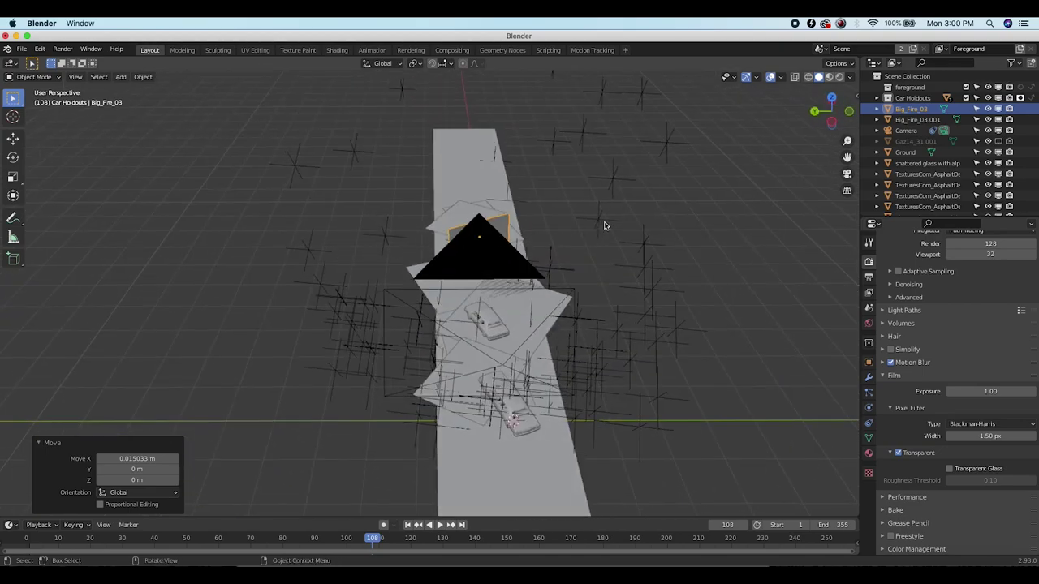
scroll(476, 274, "right", 10)
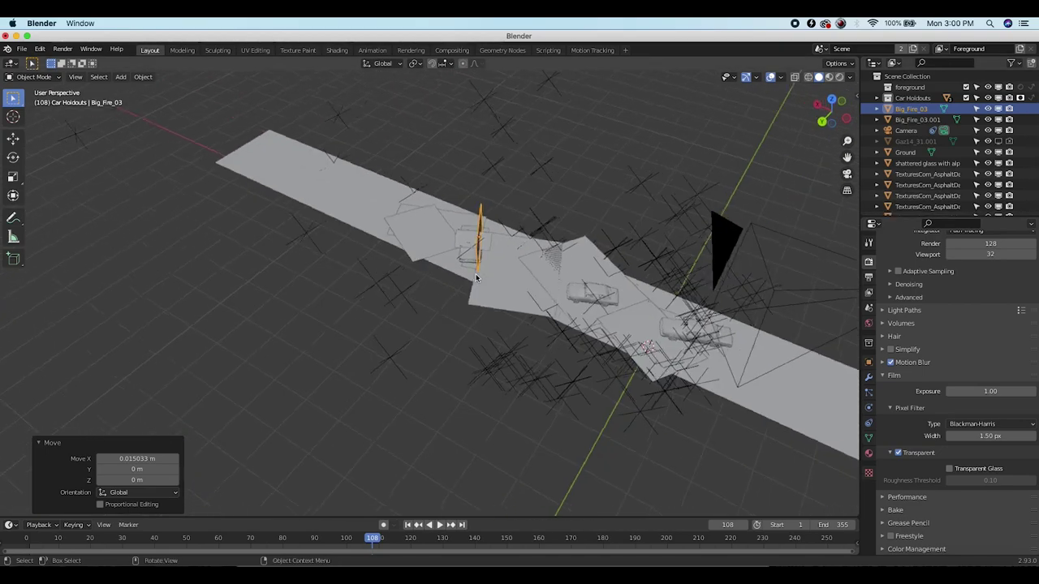
left_click(422, 222)
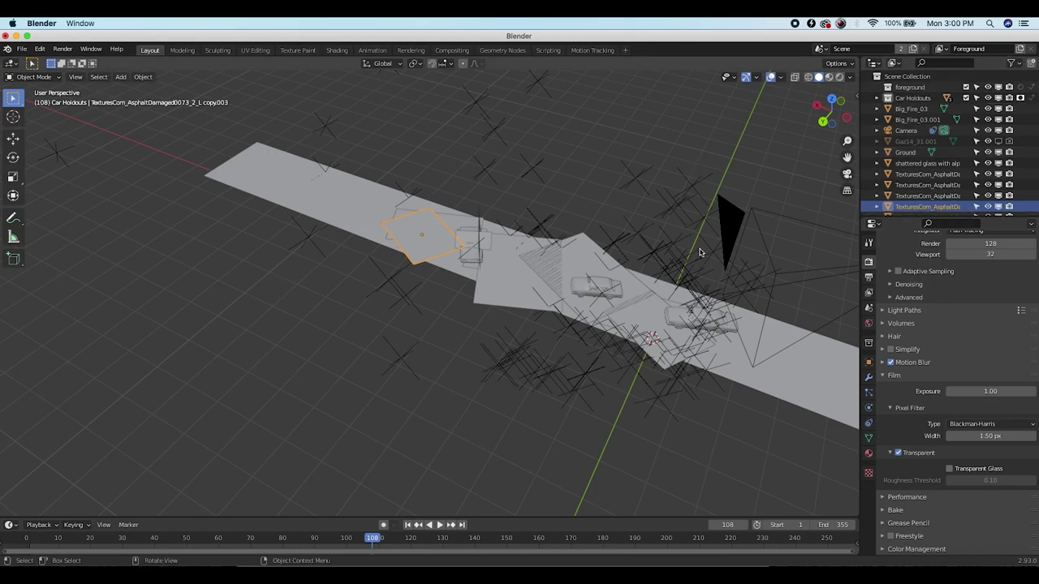
Move both fire planes, Big_Fire_03 and Big_Fire_03.001, into a new collection named Fire Elements
scroll(496, 283, "up", 10)
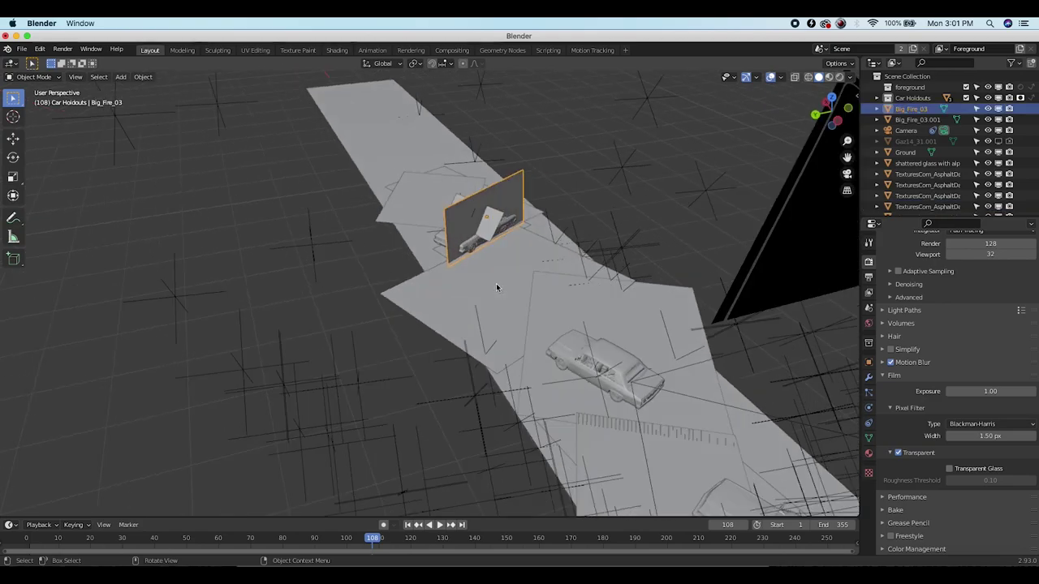
scroll(411, 247, "left", 10)
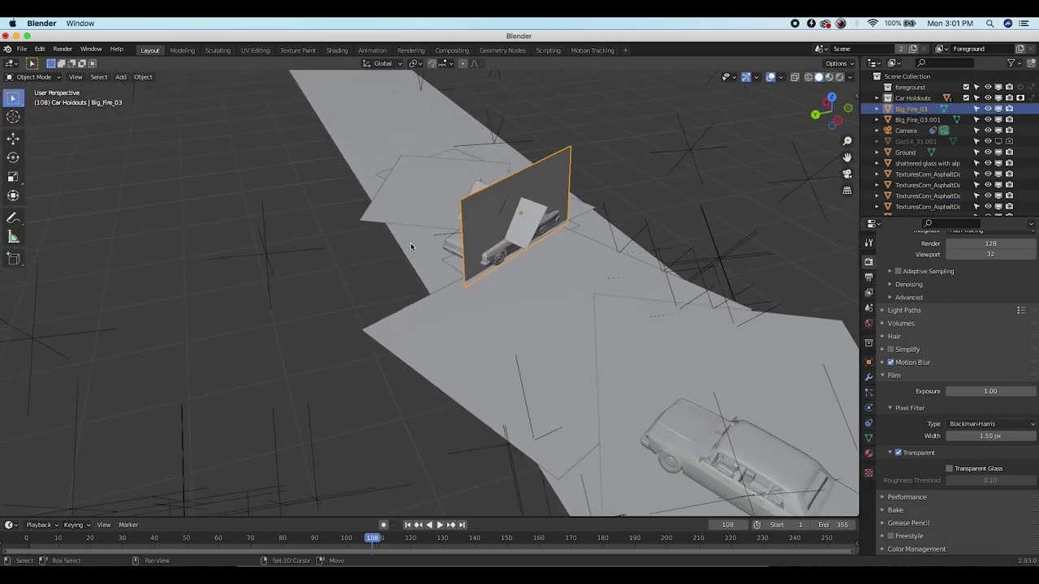
scroll(686, 300, "right", 10)
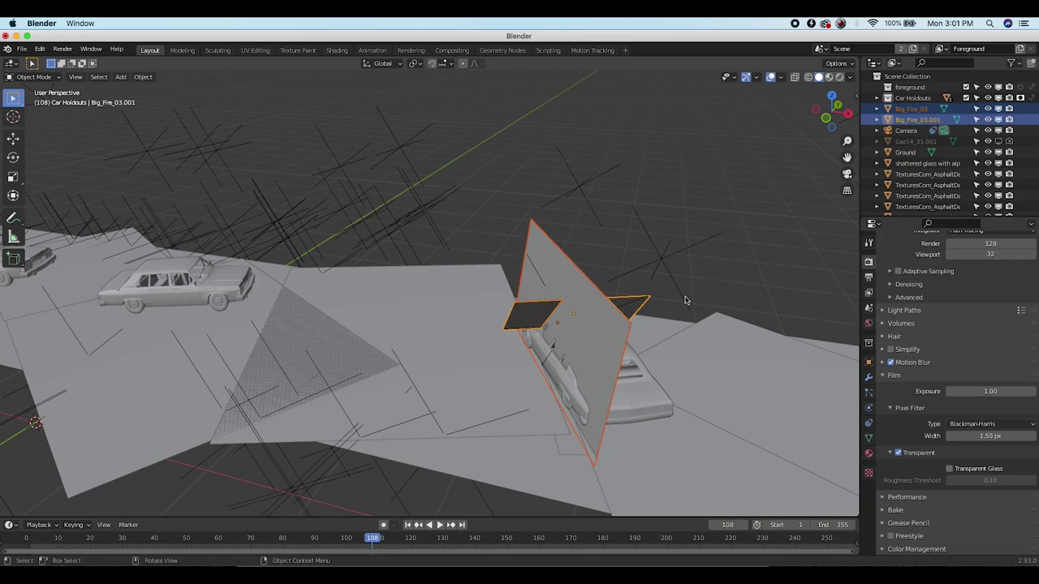
key("m")
left_click(648, 282)
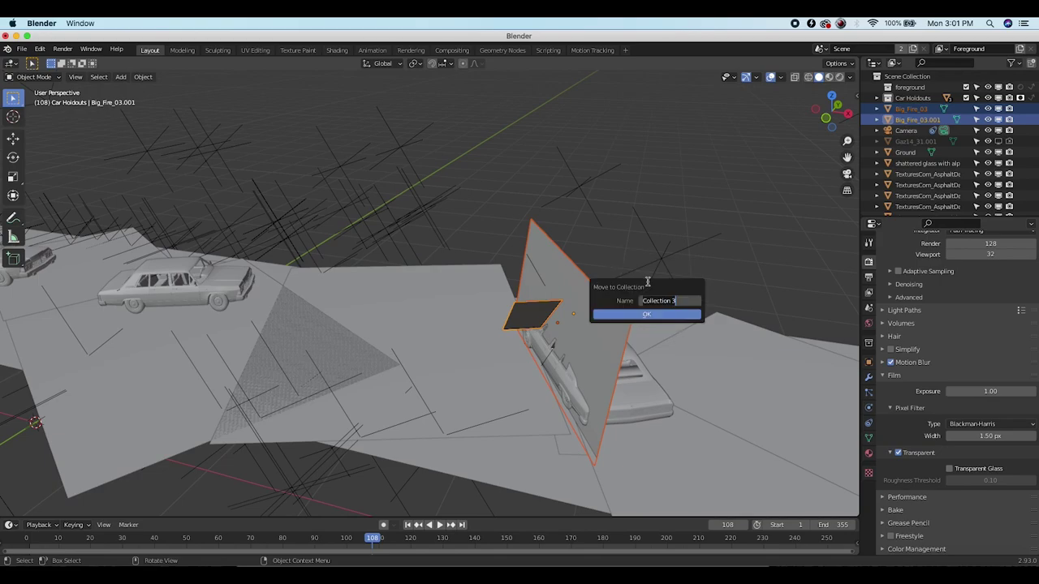
type("Fire El")
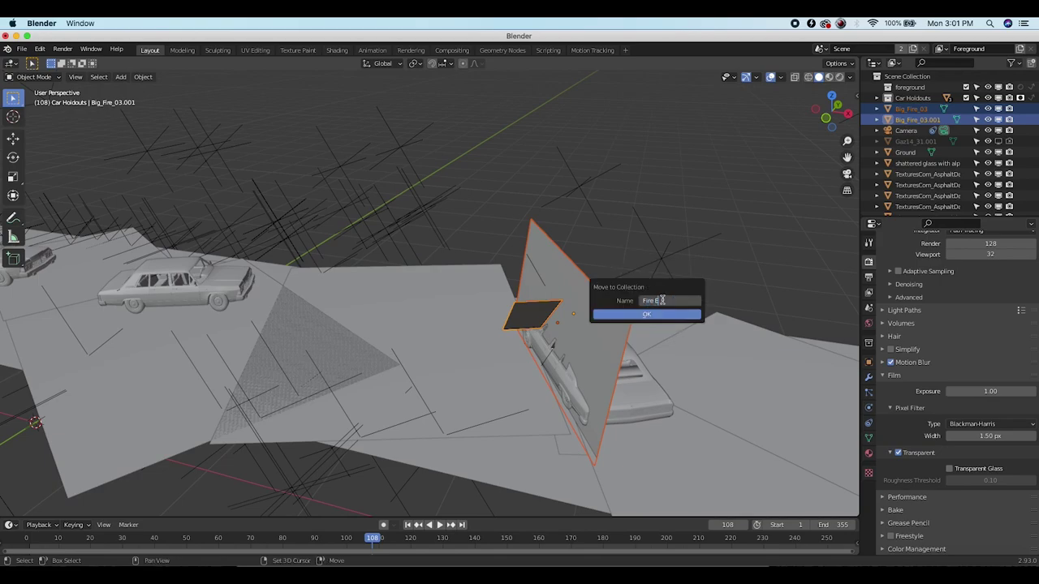
type("ements")
key("Return")
Move the shattered glass plane beside the far car into a new collection named Glass elements
middle_click_drag(666, 225, 532, 376)
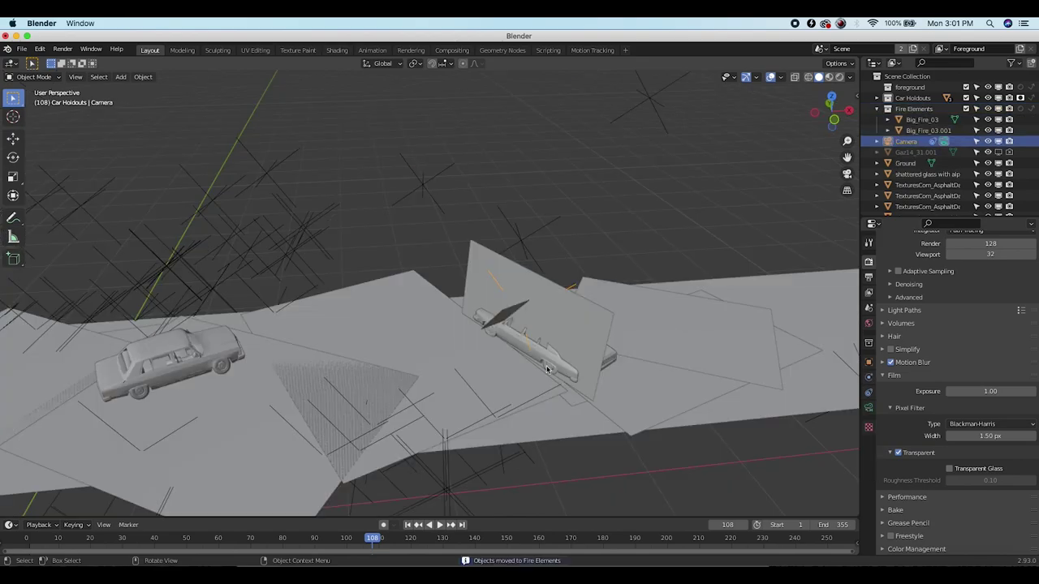
left_click(515, 377)
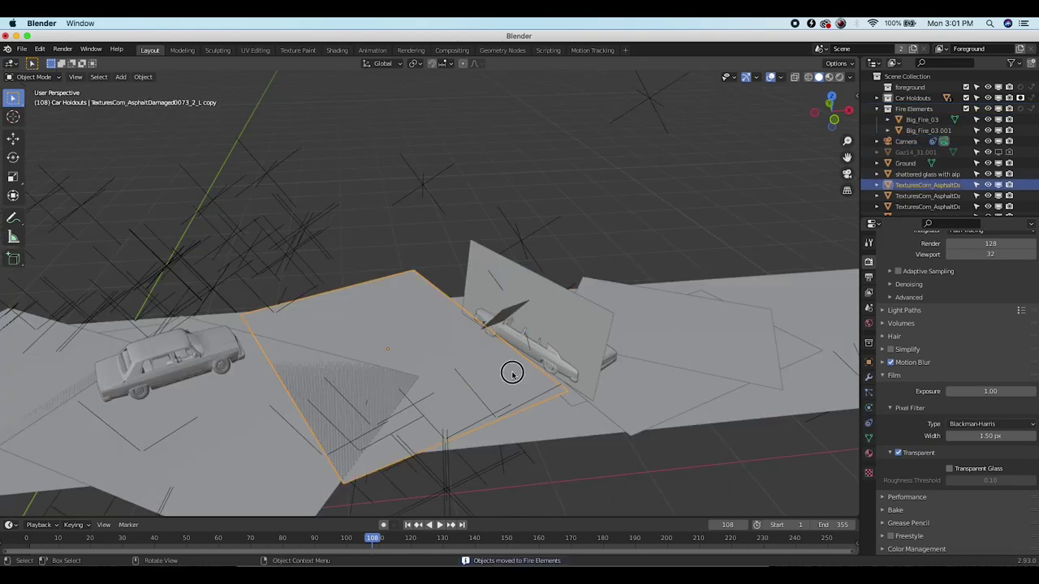
left_click(544, 378)
middle_click_drag(528, 355, 524, 341)
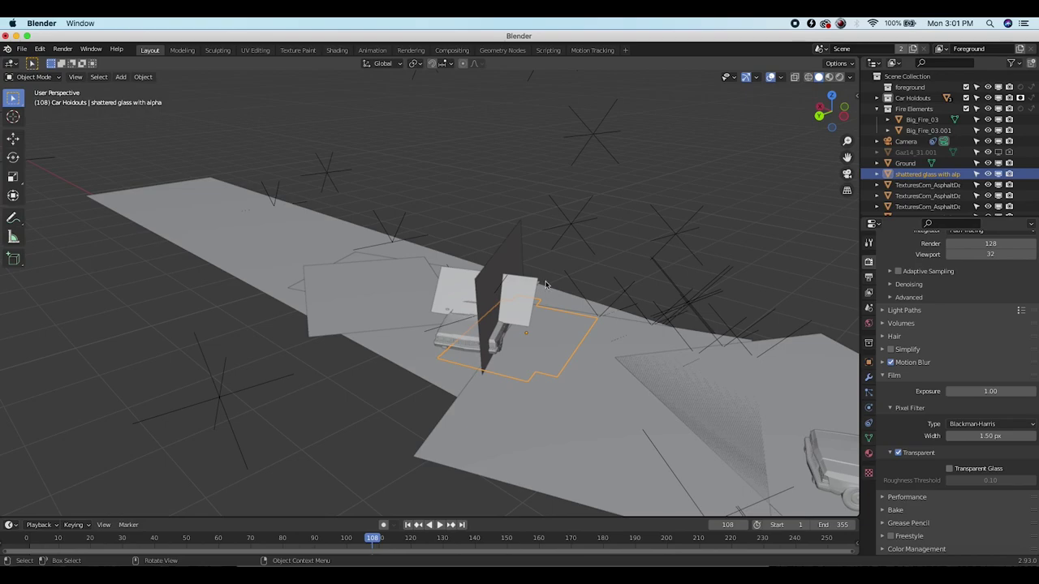
key("m")
left_click(518, 294)
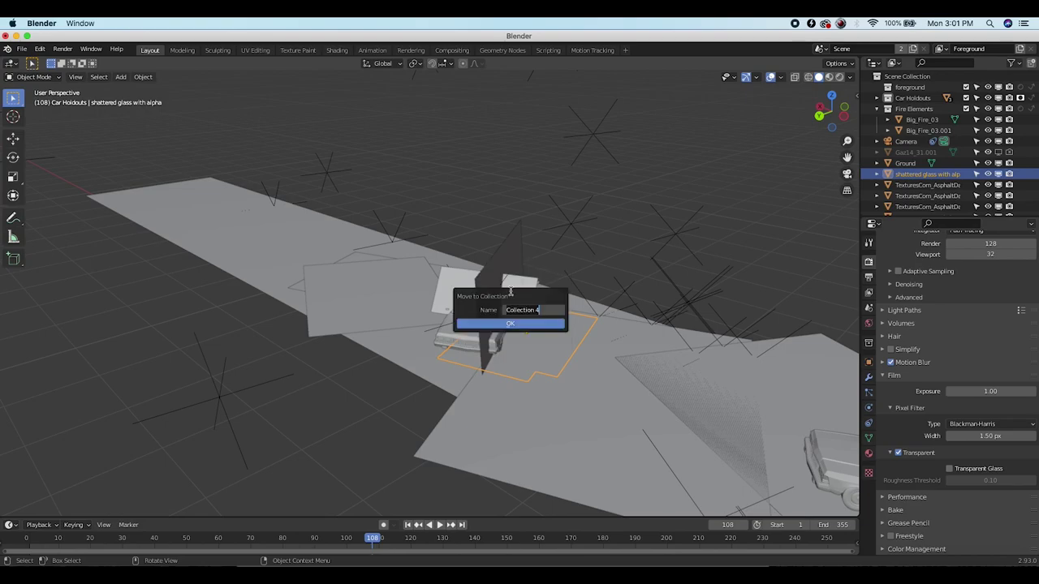
type("Glass elements")
key("Return")
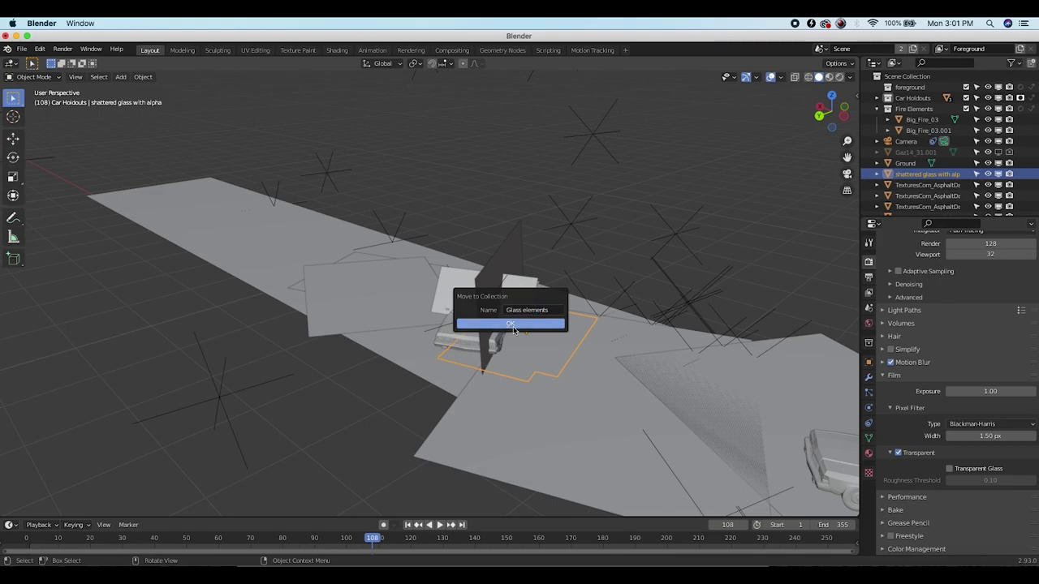
key("Return")
Move all four damaged-asphalt texture planes into a new collection named Road Damage
middle_click_drag(532, 307, 399, 244)
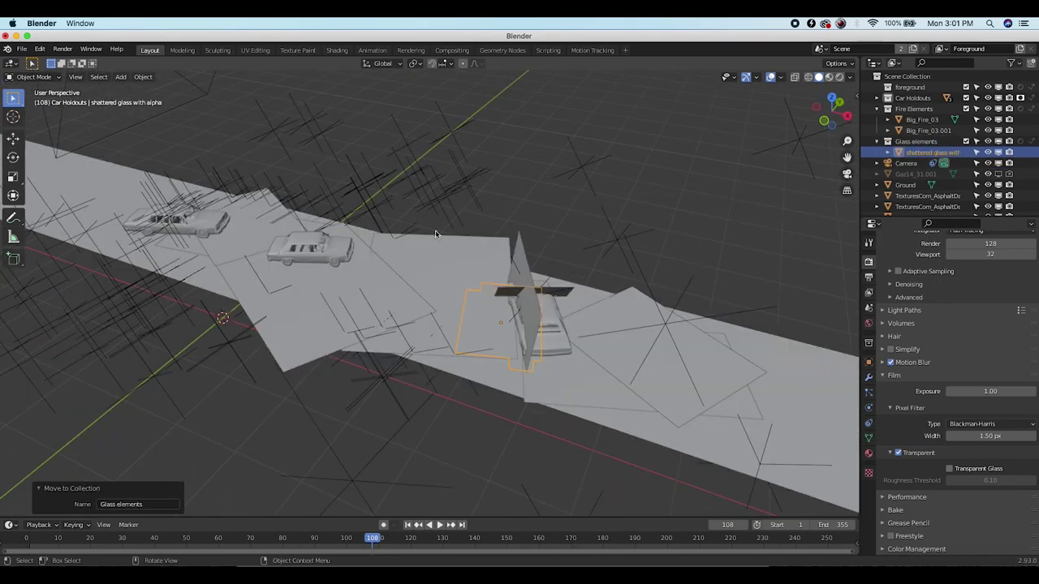
left_click(619, 302)
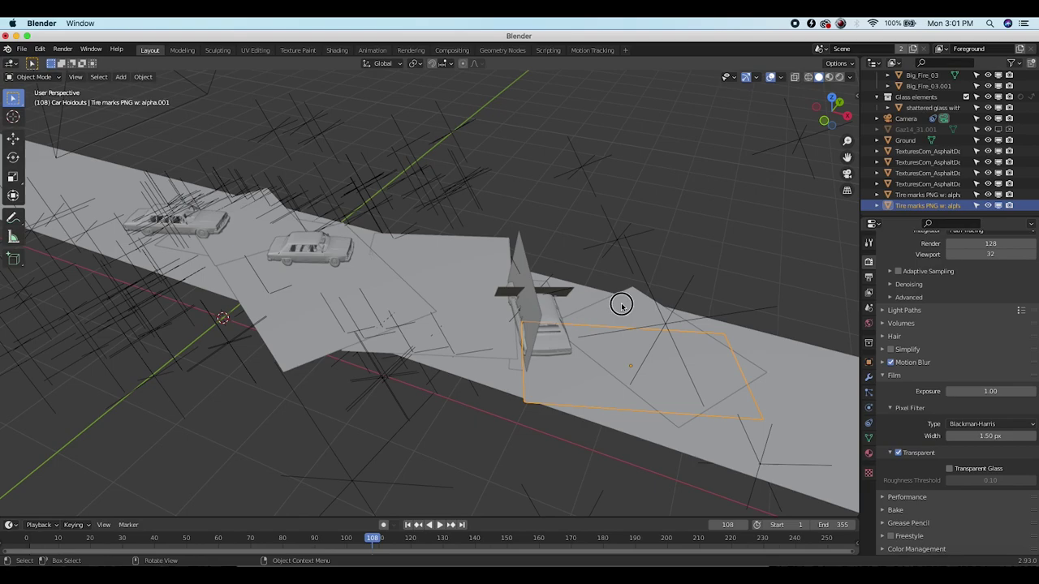
scroll(670, 378, "left", 5, "shift")
scroll(671, 378, "left", 10)
left_click(512, 320, "shift")
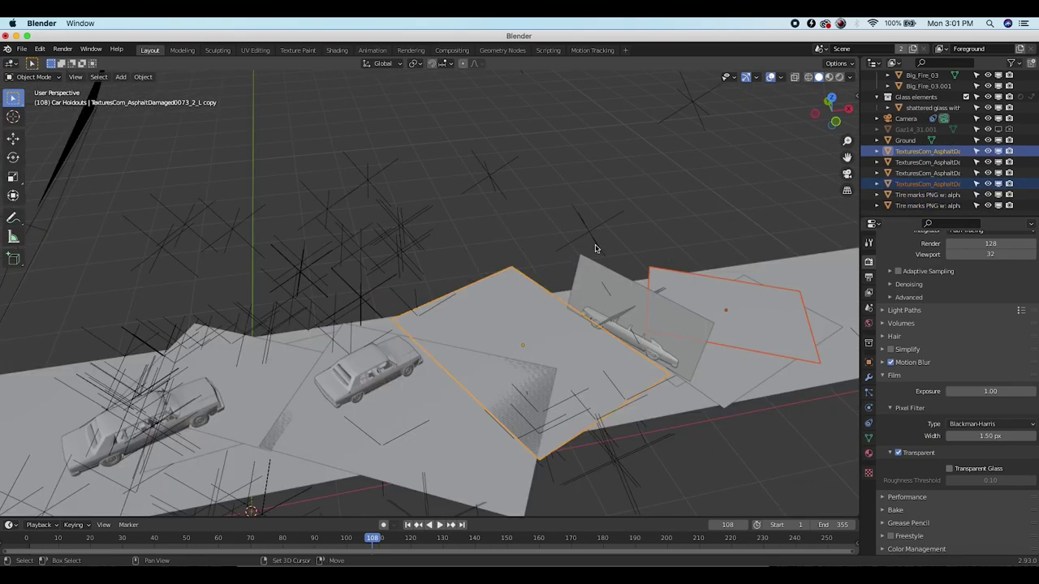
left_click(912, 164, "shift")
left_click(915, 182, "shift")
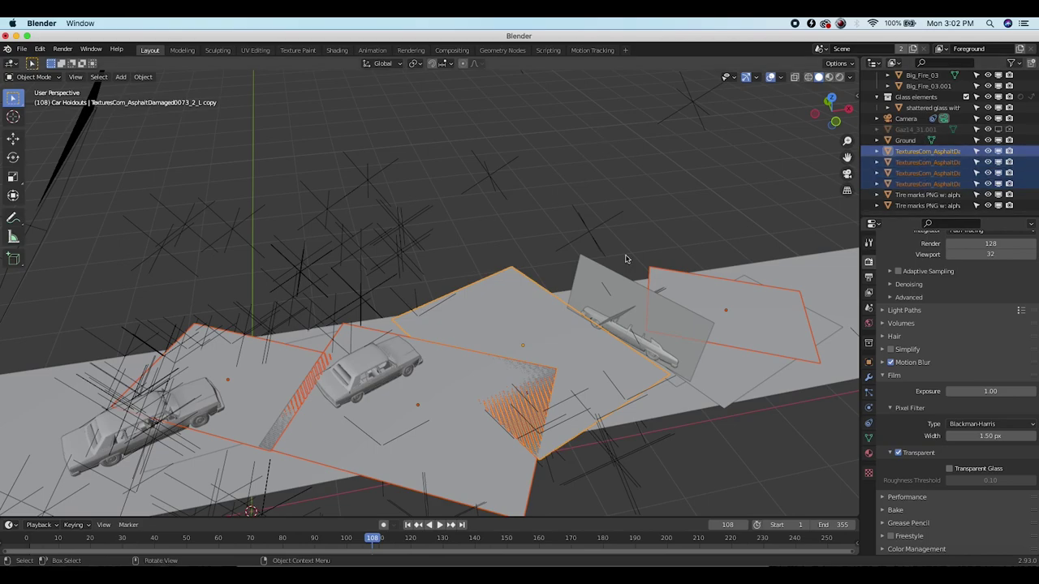
key("m")
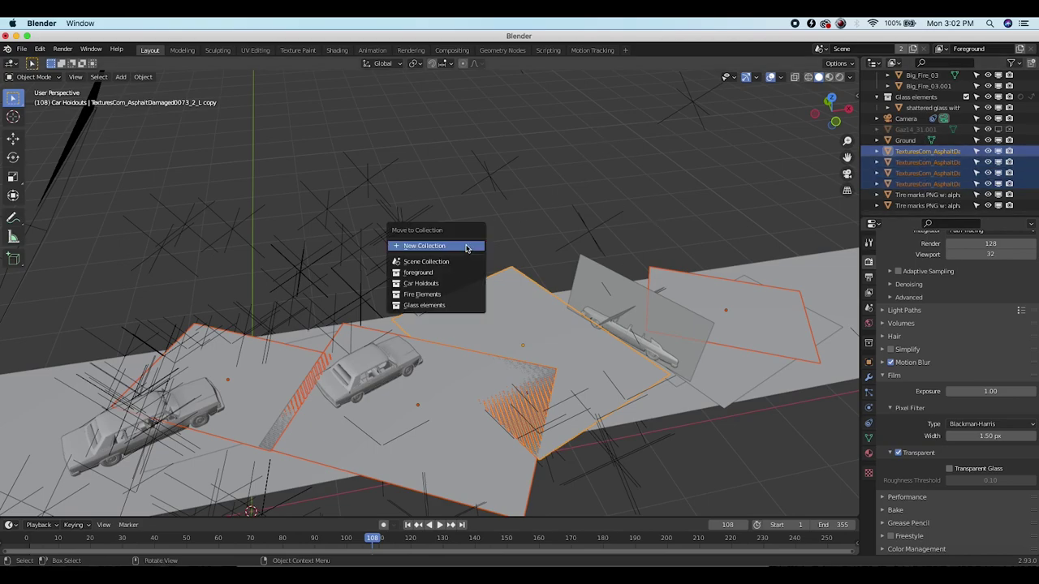
left_click(414, 248)
type("Road Damage")
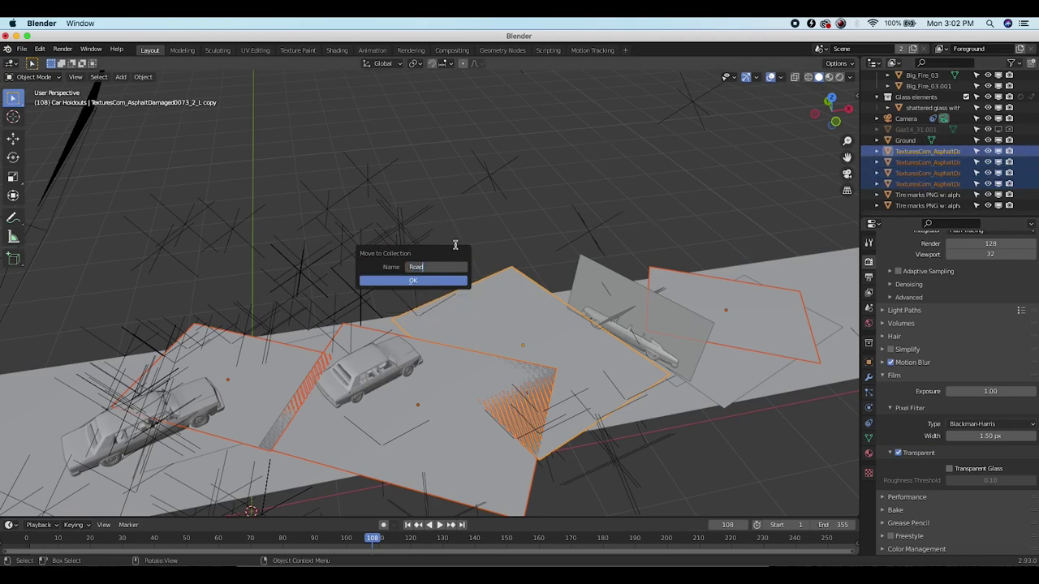
key("Return")
Move both tire mark planes into a new collection named Tire marks and collapse the Glass elements collection in the outliner
left_click(404, 284)
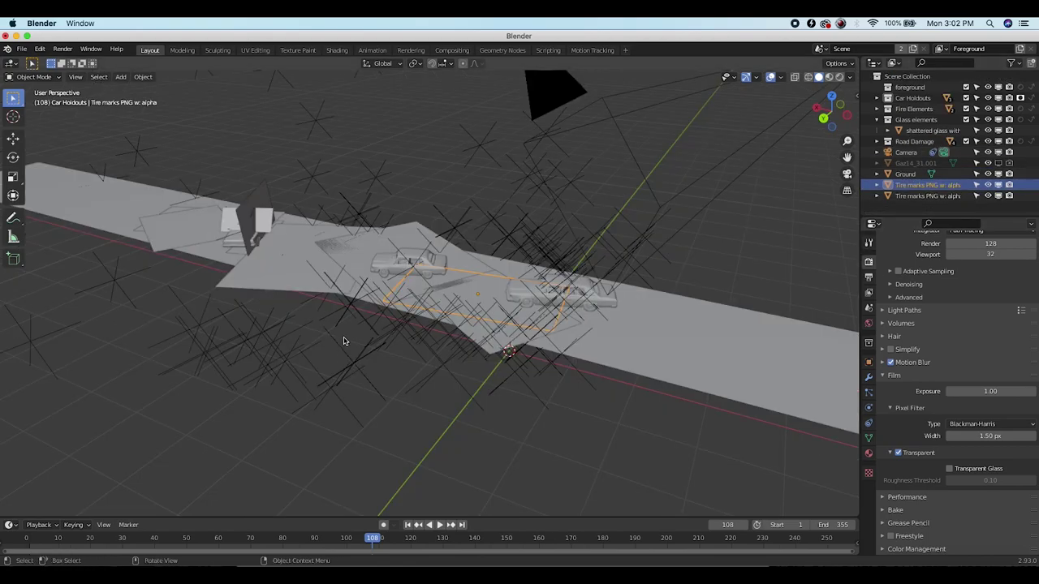
middle_click_drag(347, 341, 444, 290)
scroll(444, 290, "up", 3)
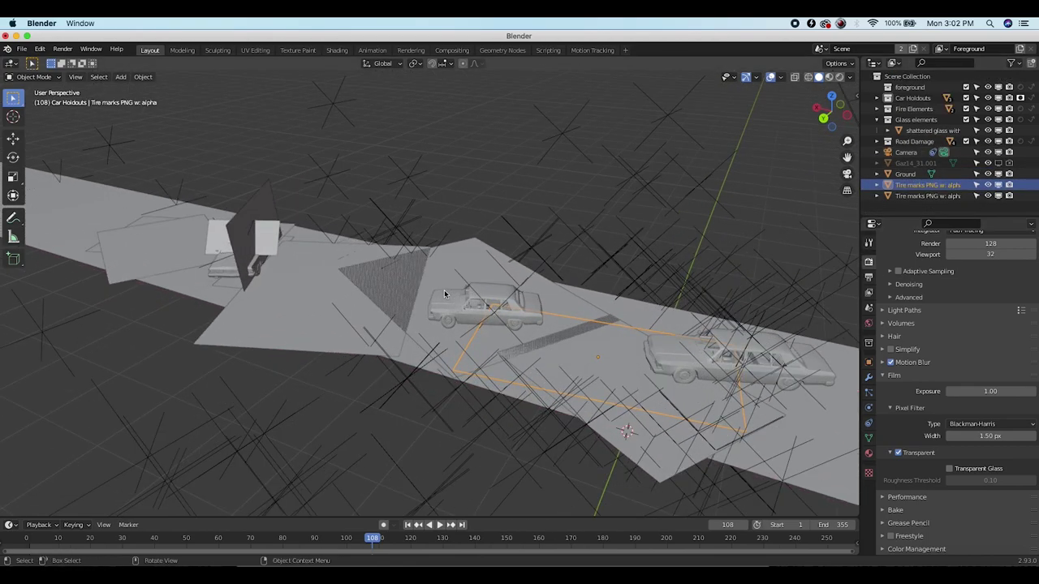
left_click(934, 196, "shift")
middle_click_drag(175, 321, 145, 252)
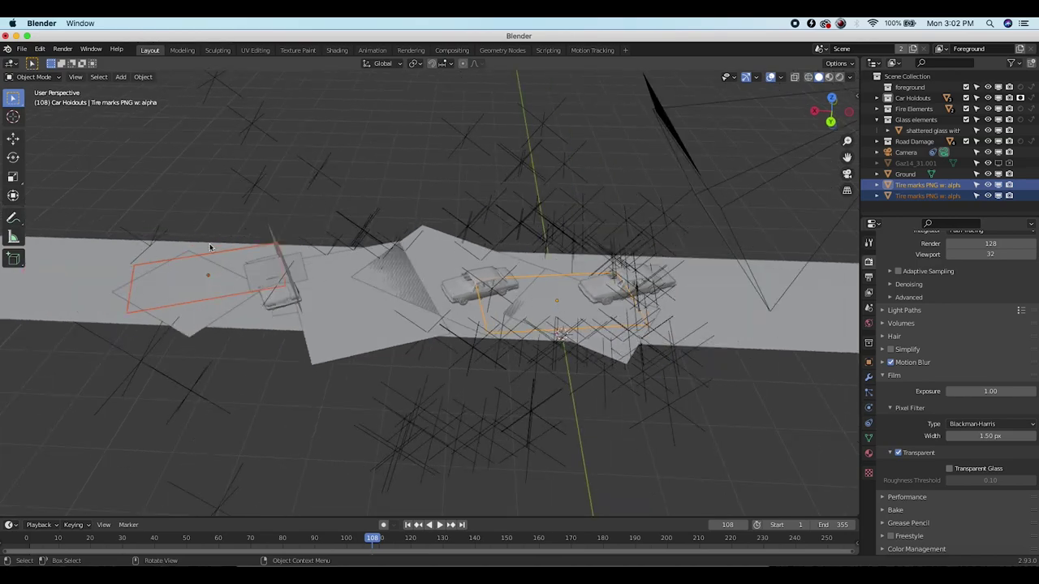
key("m")
left_click(276, 223)
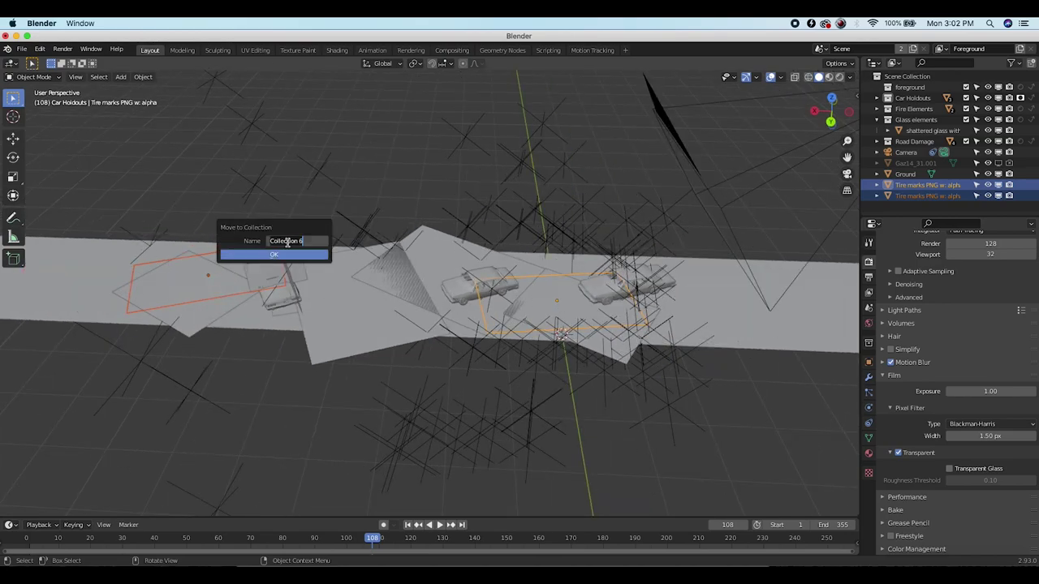
type("Tire marks")
left_click(280, 254)
left_click(878, 120)
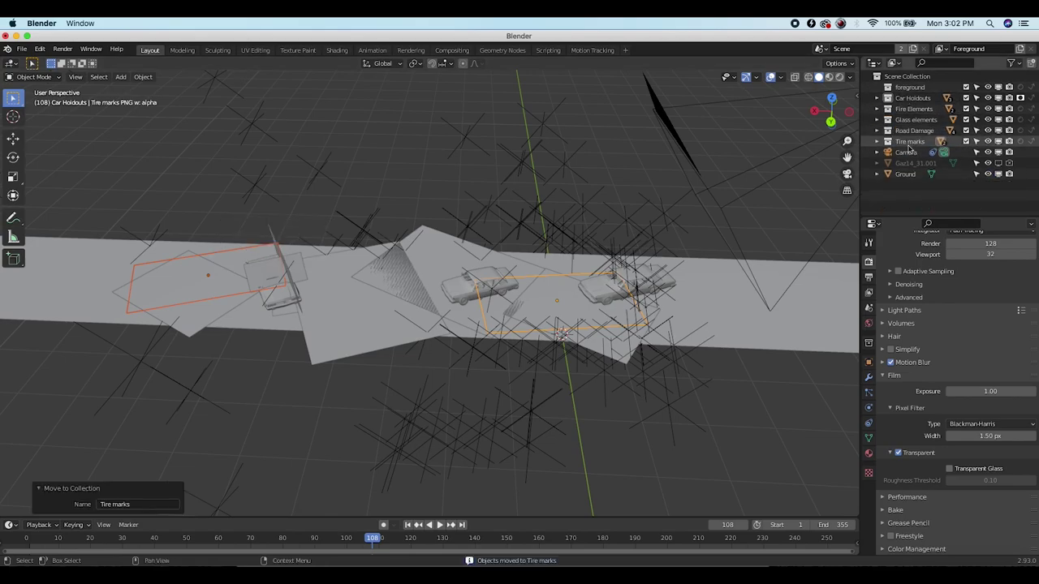
Delete the empty foreground collection
left_click(800, 225)
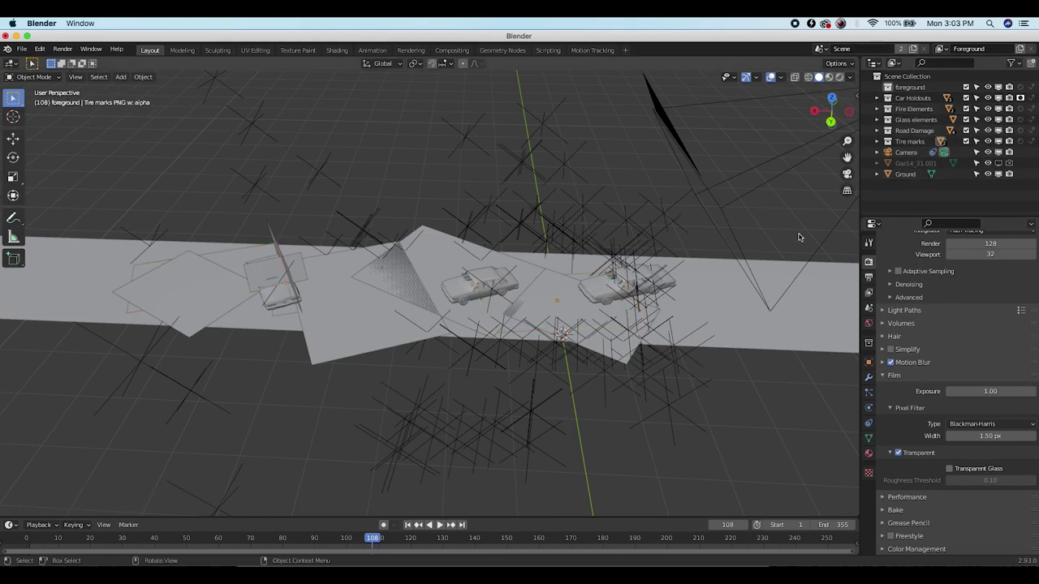
left_click(920, 87)
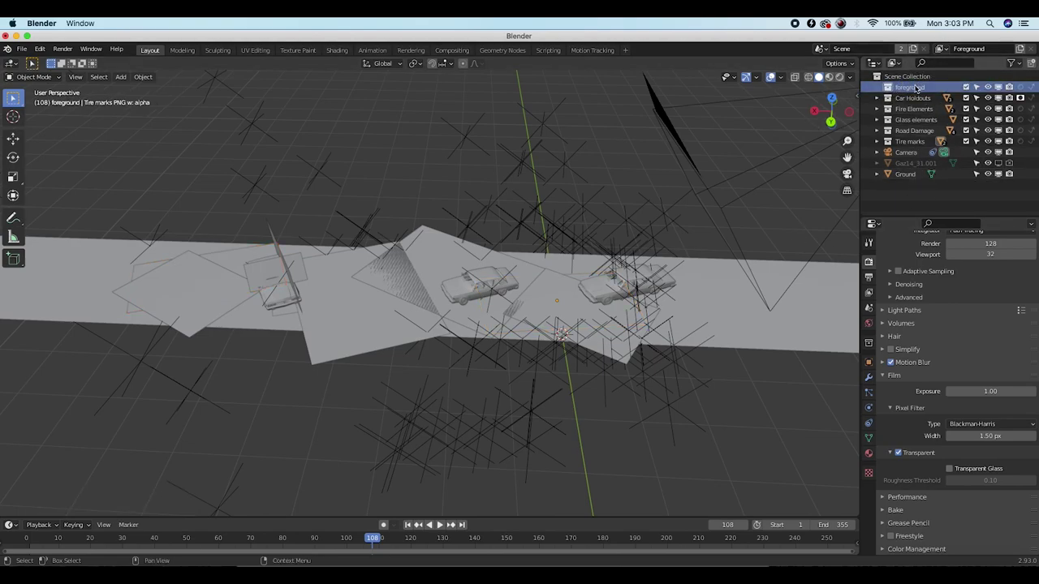
key("x")
scroll(515, 269, "right", 10)
scroll(515, 270, "left", 10)
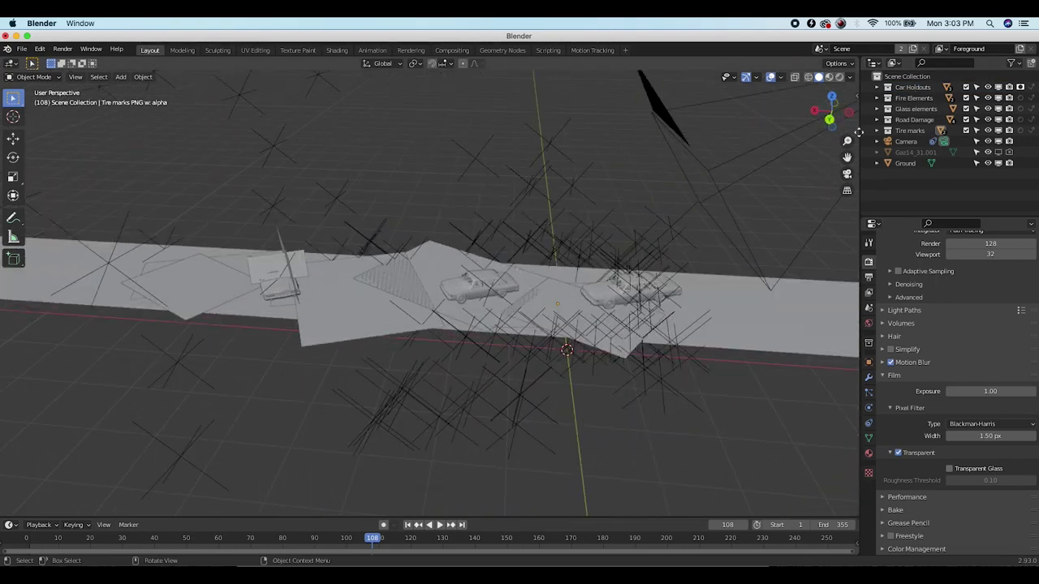
Delete the Ground plane and the hidden Gaz14_31.001 object, leaving the Car Holdouts collection collapsed
left_click(905, 164)
scroll(301, 334, "down", 3)
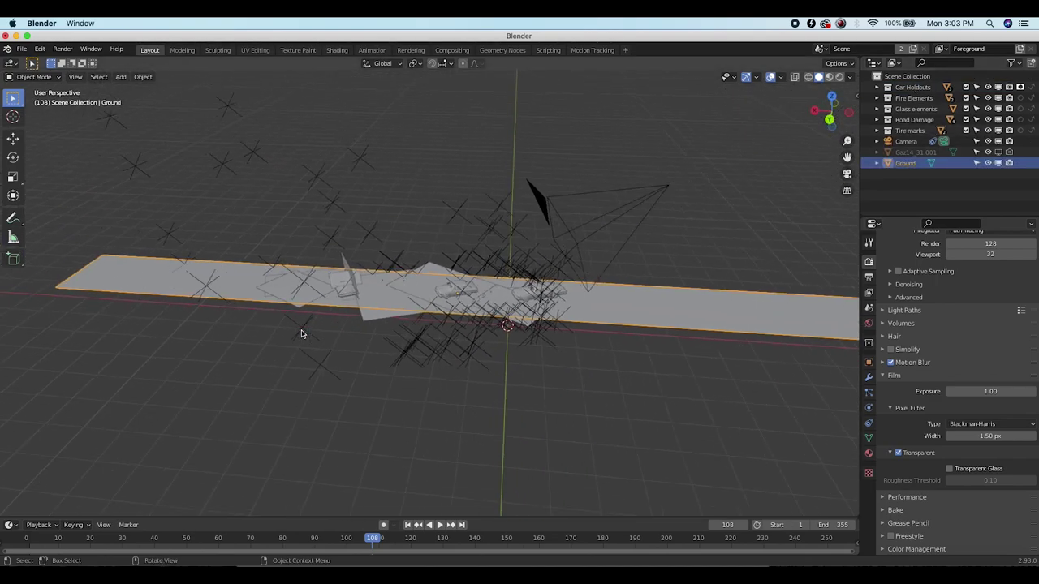
scroll(301, 334, "right", 10)
scroll(301, 334, "left", 15)
middle_click_drag(302, 334, 305, 331)
key("x")
left_click(309, 323)
middle_click_drag(536, 290, 535, 290)
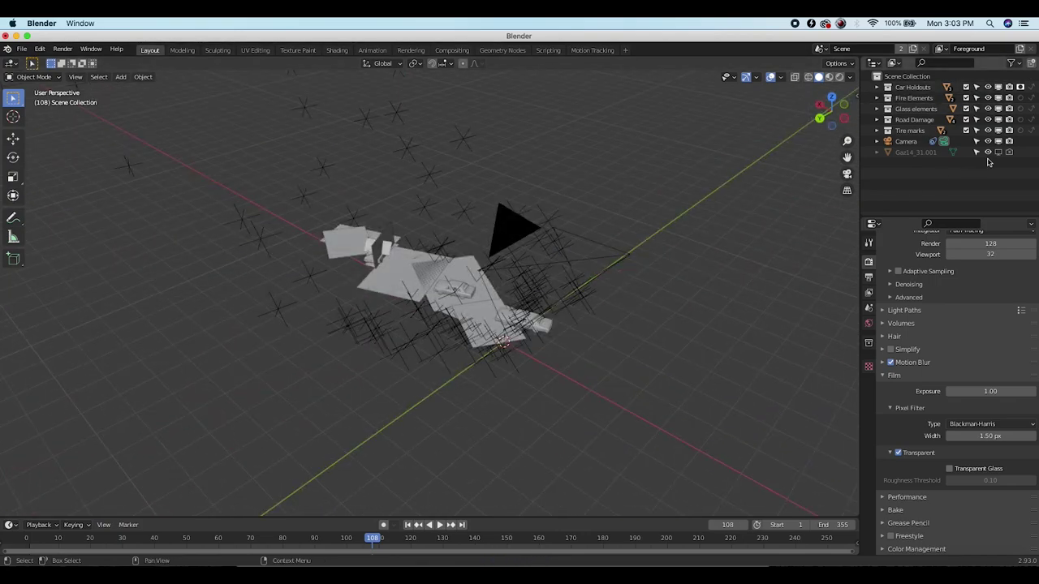
left_click(911, 153)
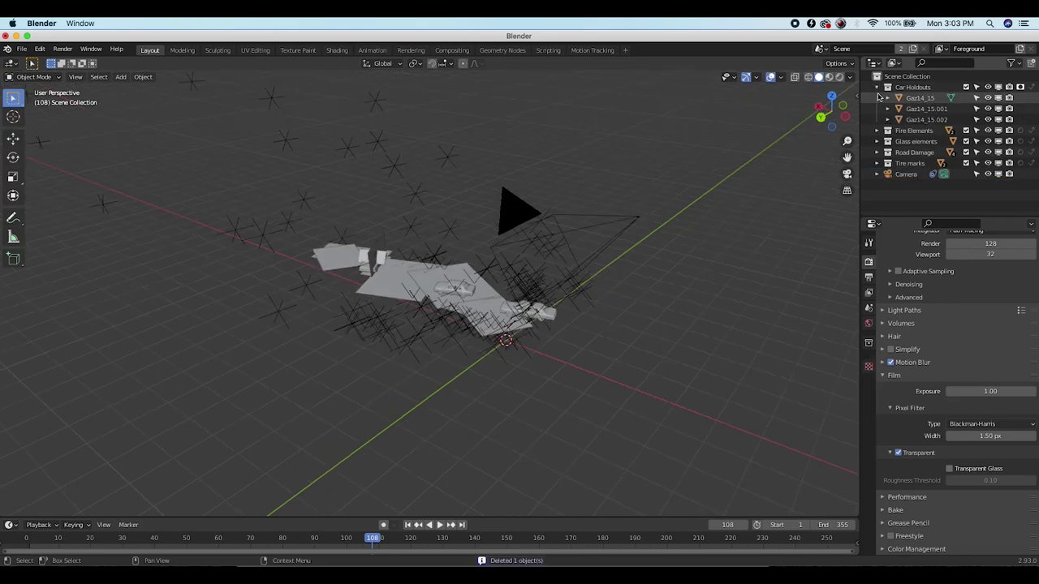
left_click(877, 88)
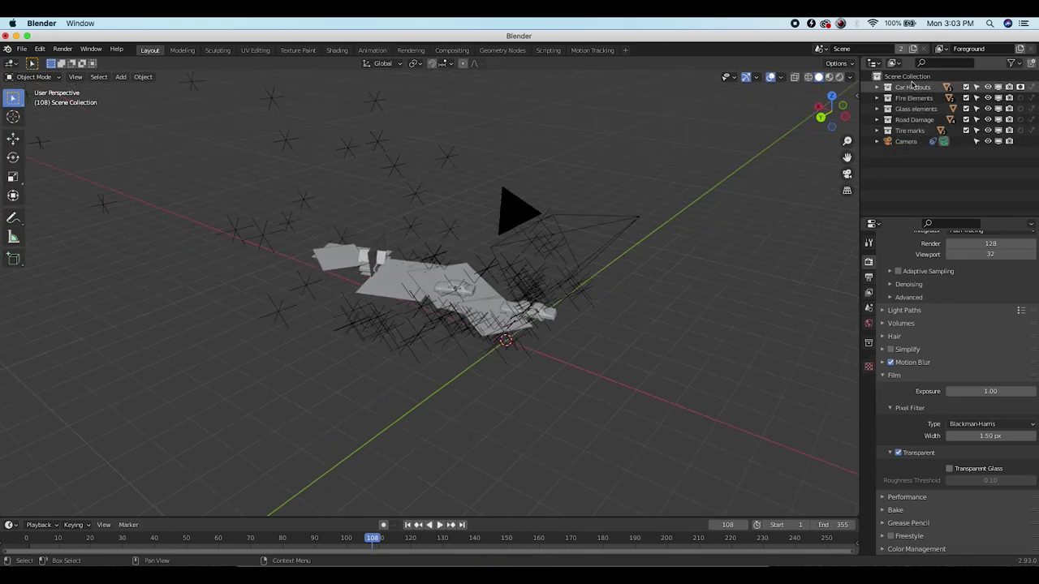
Look through the camera and rename the Foreground view layer as Tire Marks
key("KP_0")
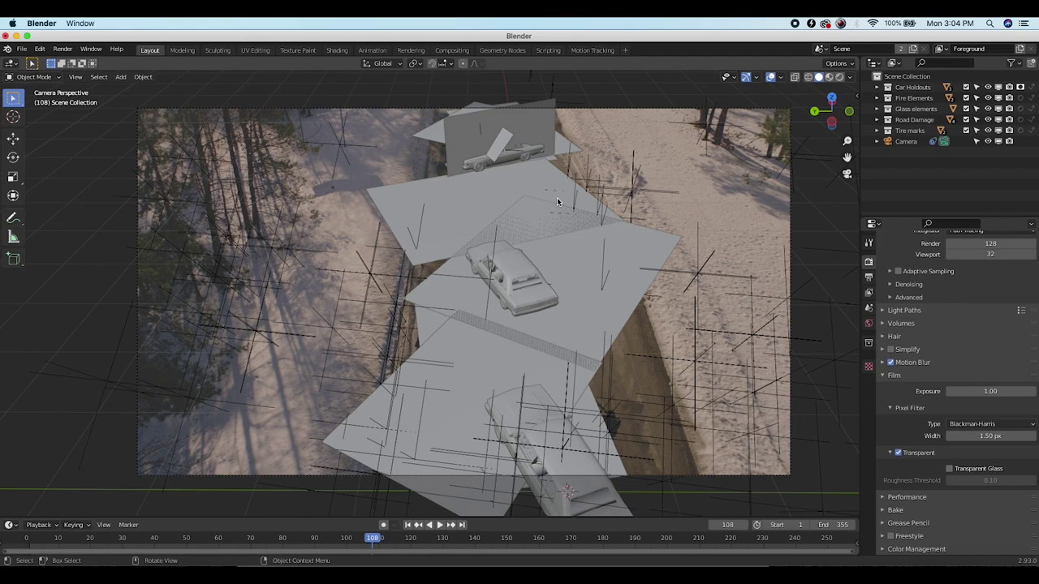
scroll(557, 198, "down", 2)
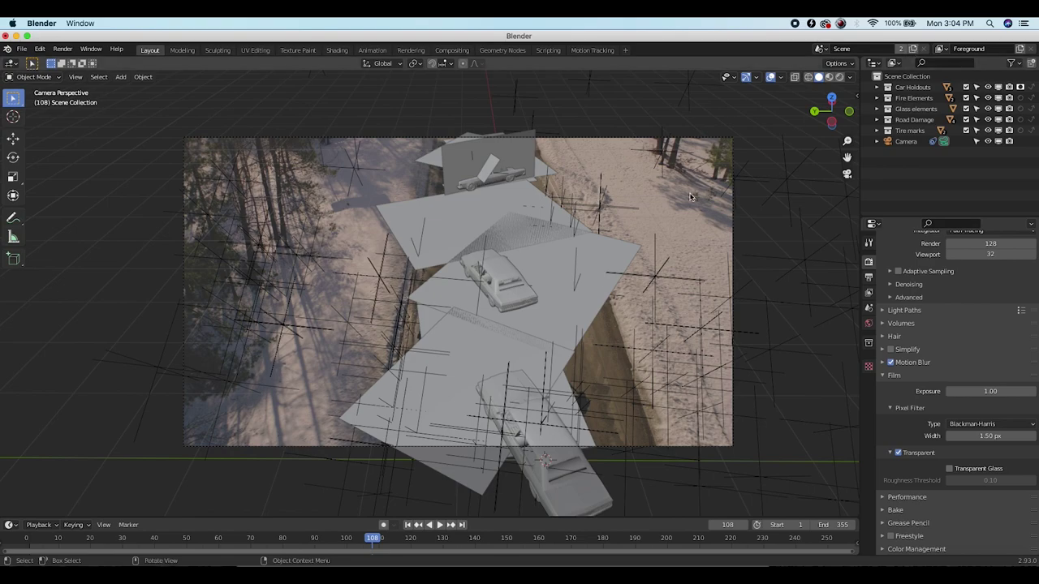
left_click(940, 49)
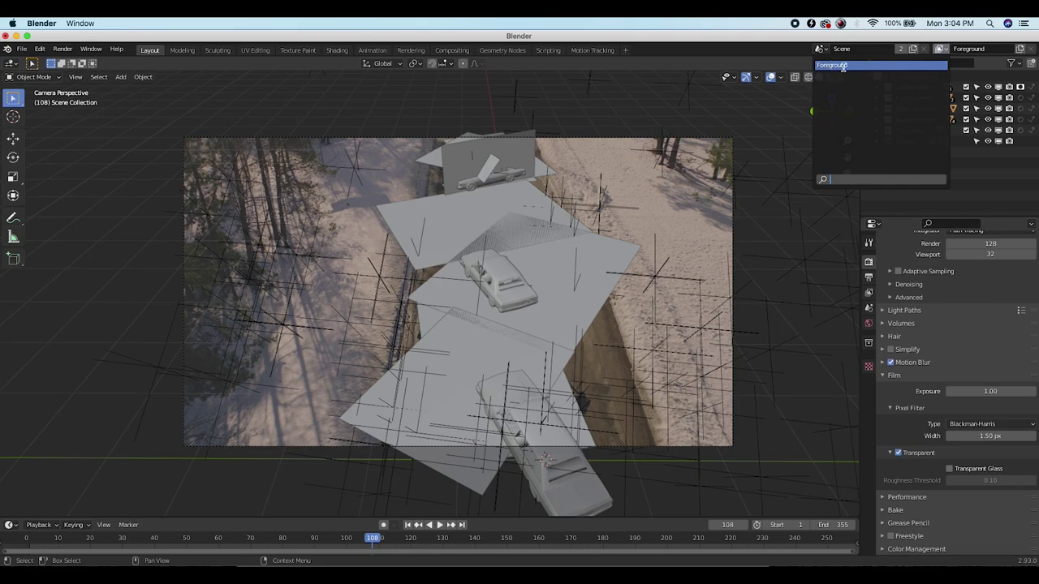
left_click(976, 54)
left_click(969, 49)
left_click(969, 48)
type("1")
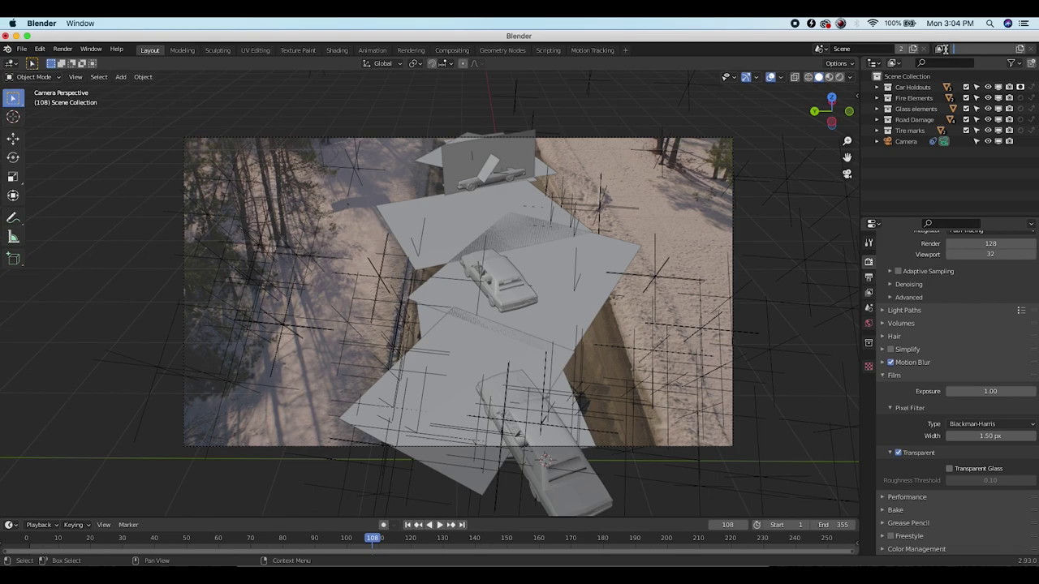
type("ire Marks")
key("Return")
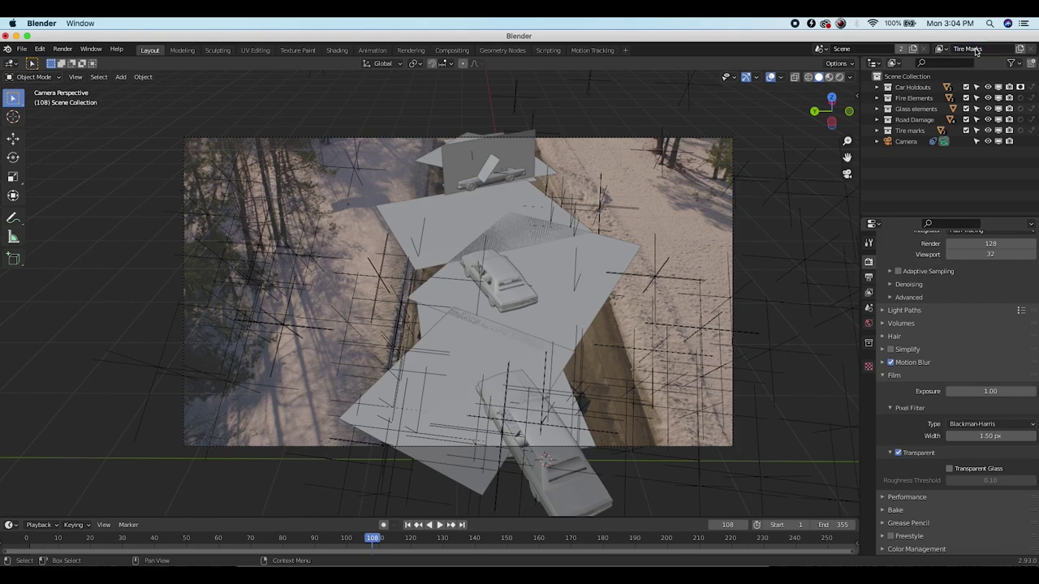
Add a new view layer to the scene and open the list of view layers
left_click(1020, 48)
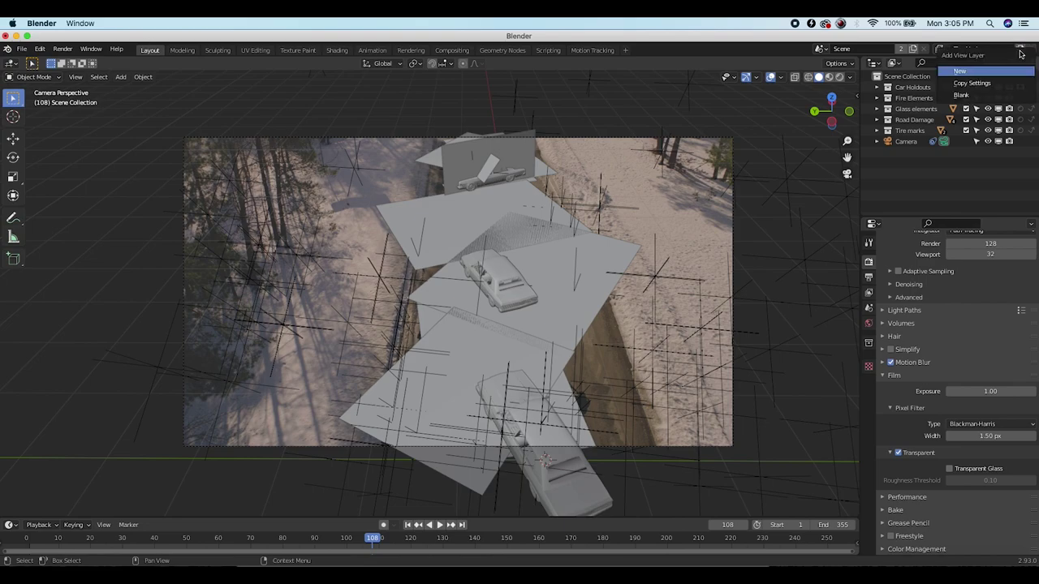
left_click(962, 72)
left_click(940, 49)
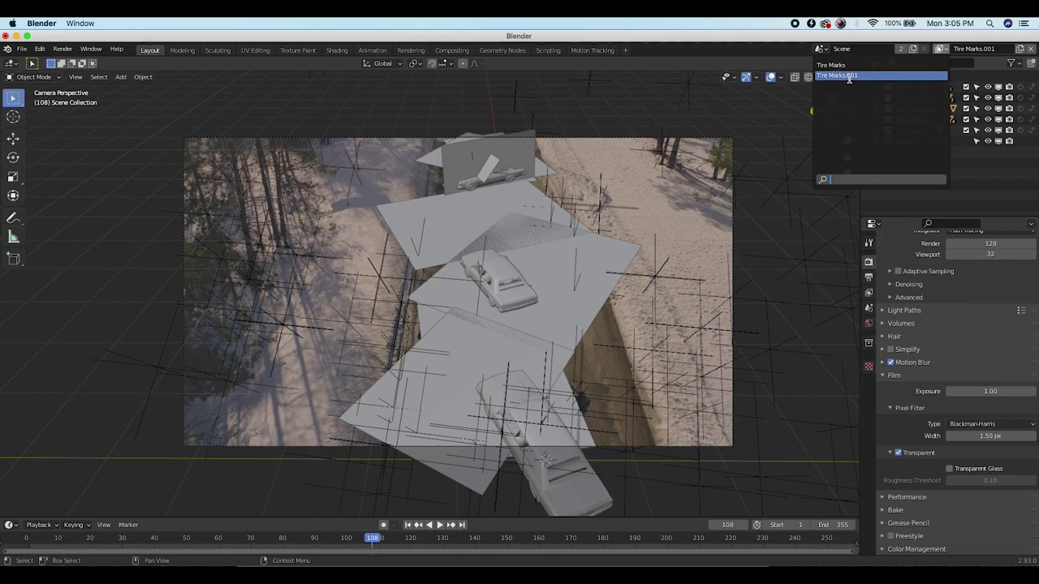
Rename the newly added view layer as Road Damage
left_click(849, 79)
double_click(975, 49)
type("Road Damage")
key("Return")
Add another new view layer to the scene and name it Glass elements
left_click(1019, 49)
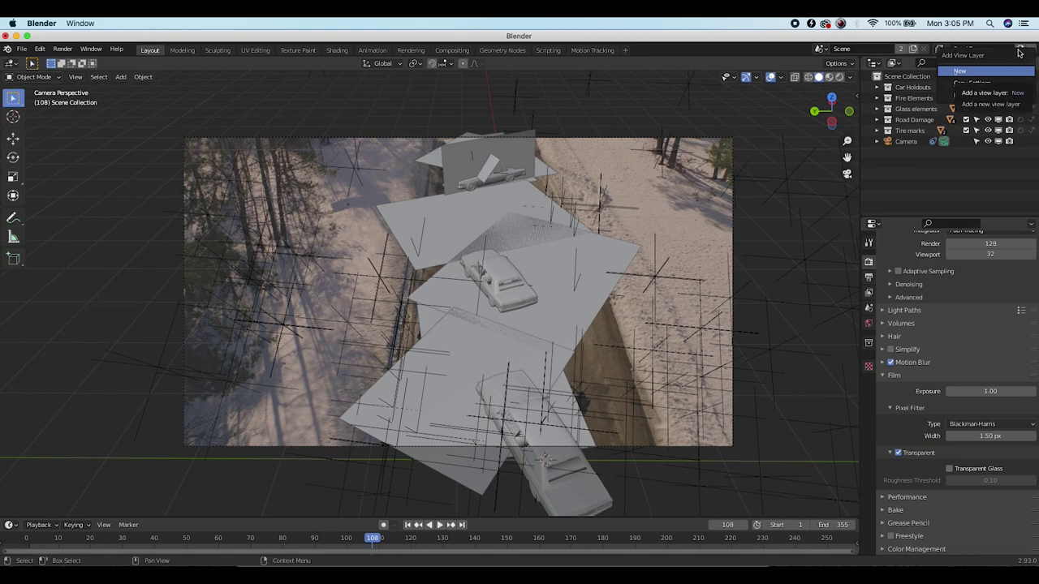
left_click(963, 73)
left_click(940, 49)
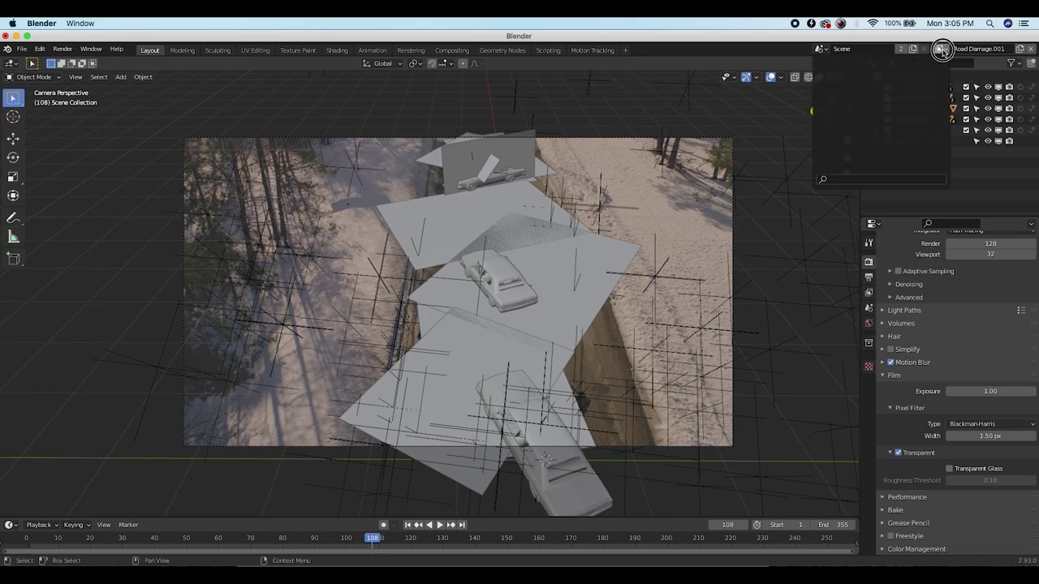
double_click(980, 50)
type("G")
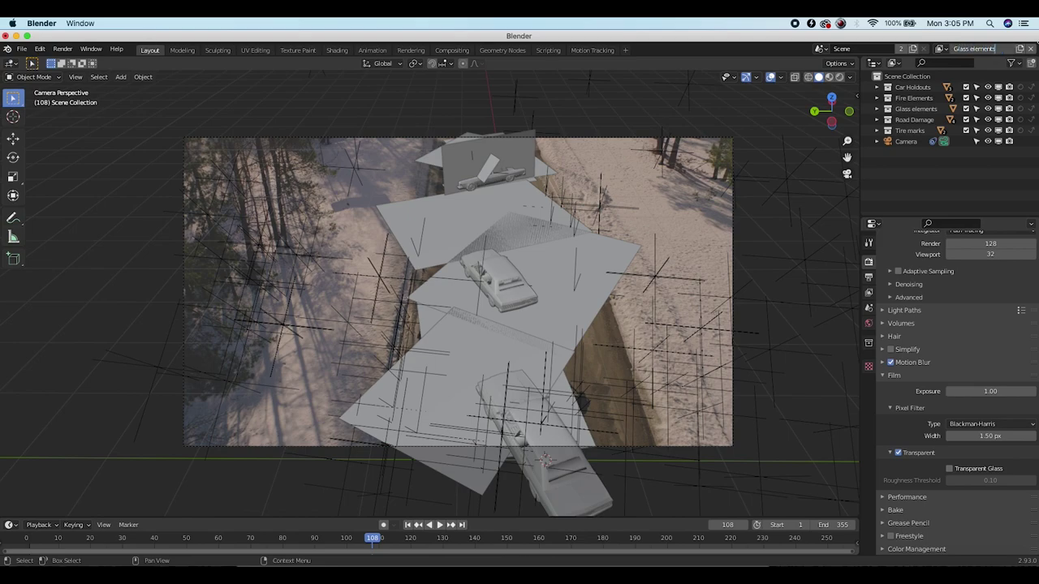
type("lass elements")
key("Return")
Add one more new view layer and name it Fire elements
left_click(1021, 49)
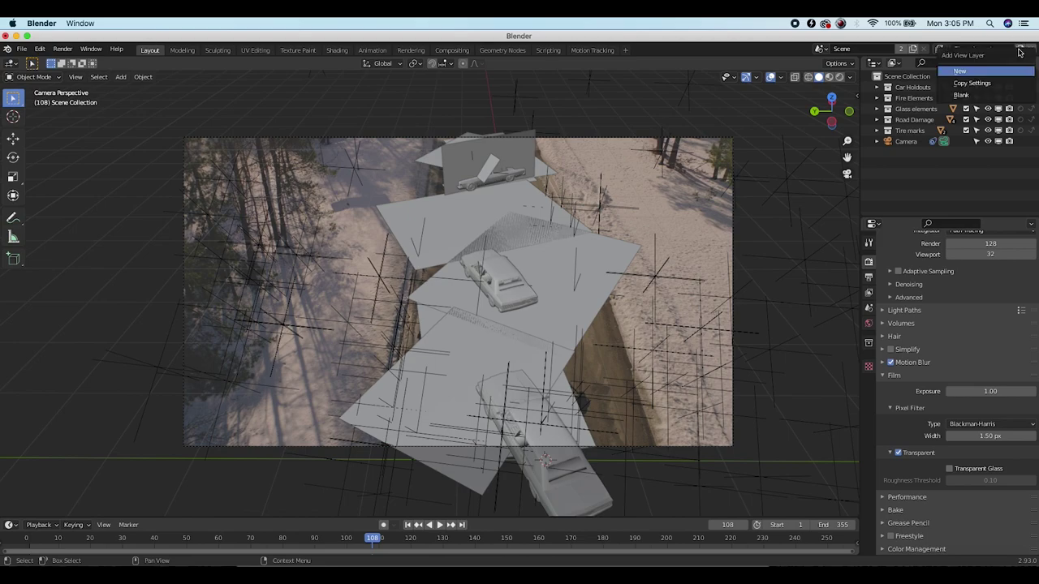
left_click(962, 72)
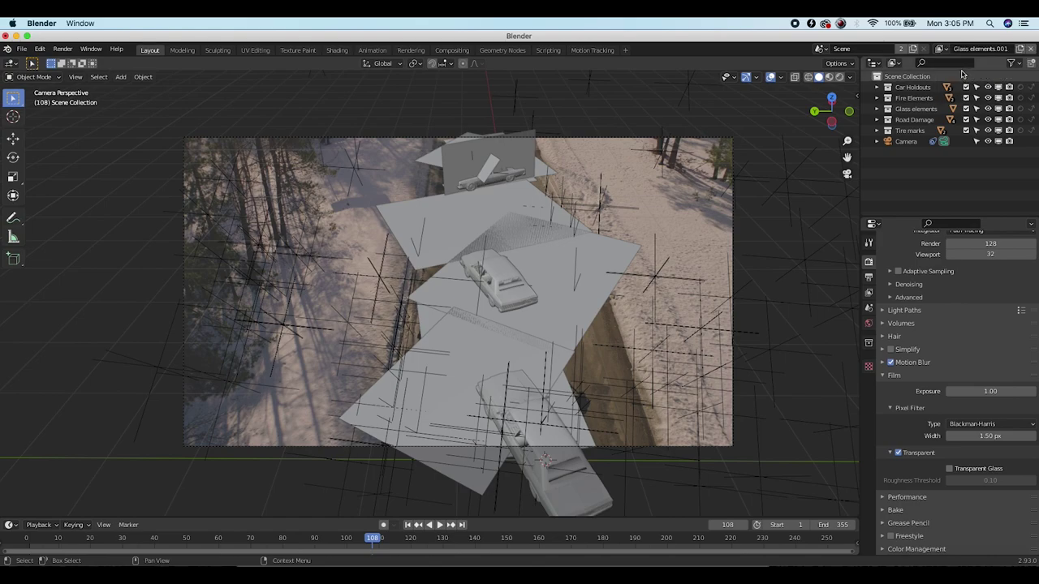
left_click(1008, 49)
type("F")
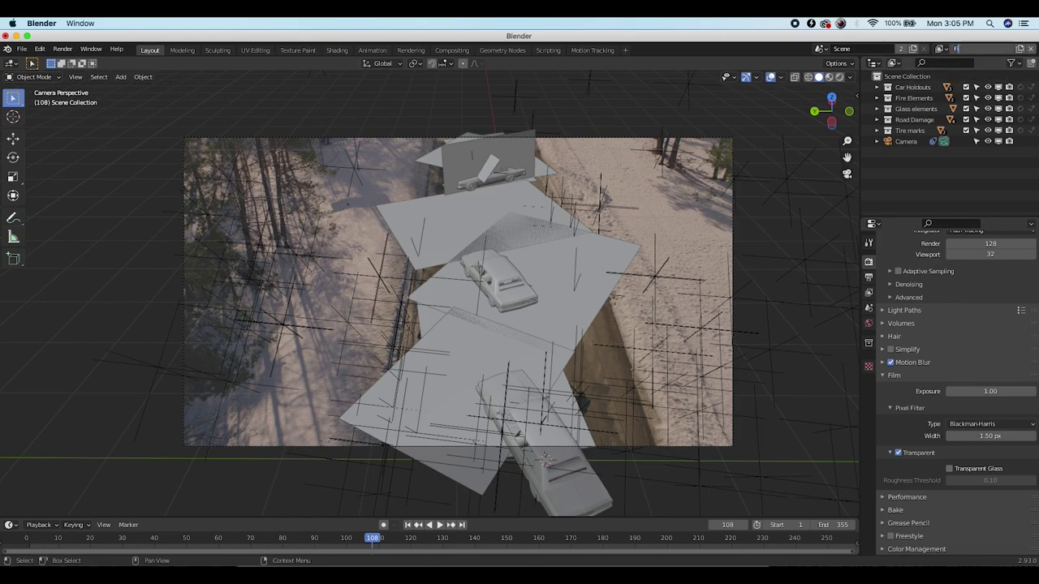
type("ire elements")
Switch to the Tire Marks view layer and set the Road Damage, Glass elements and Fire Elements collections to indirect only in rendered view
left_click(940, 49)
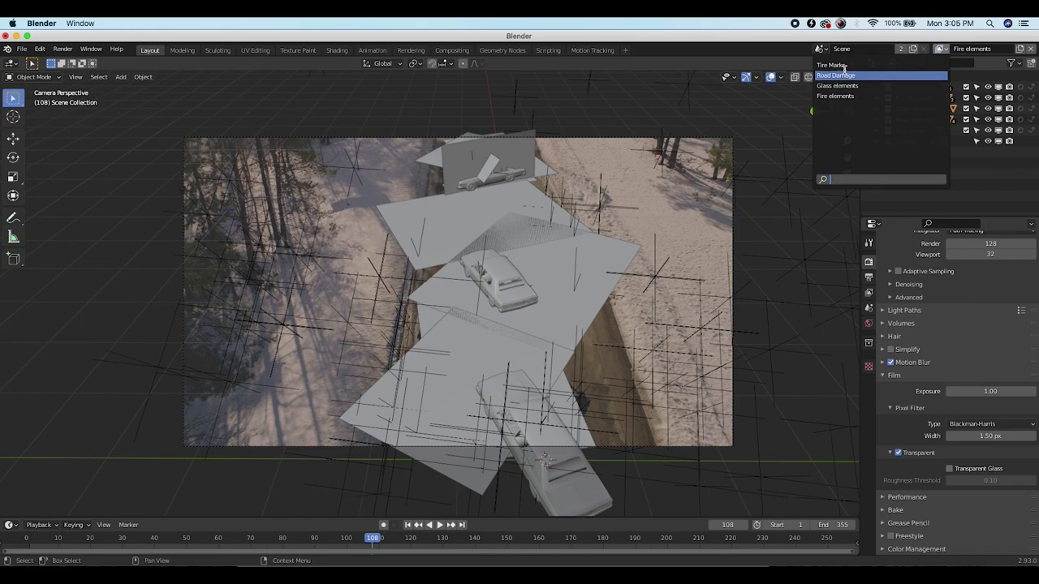
left_click(840, 65)
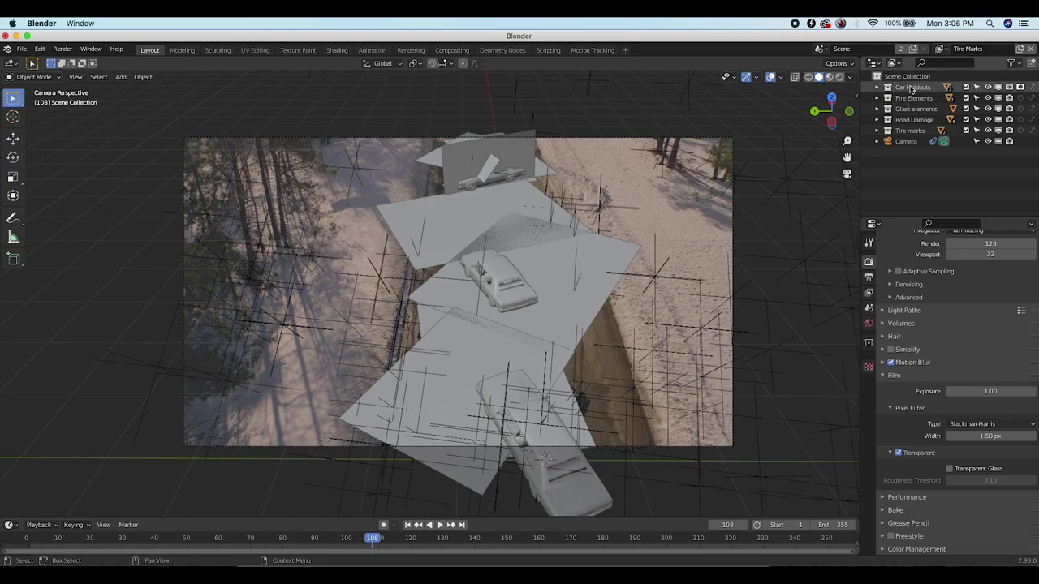
middle_click_drag(266, 227, 283, 214, "shift")
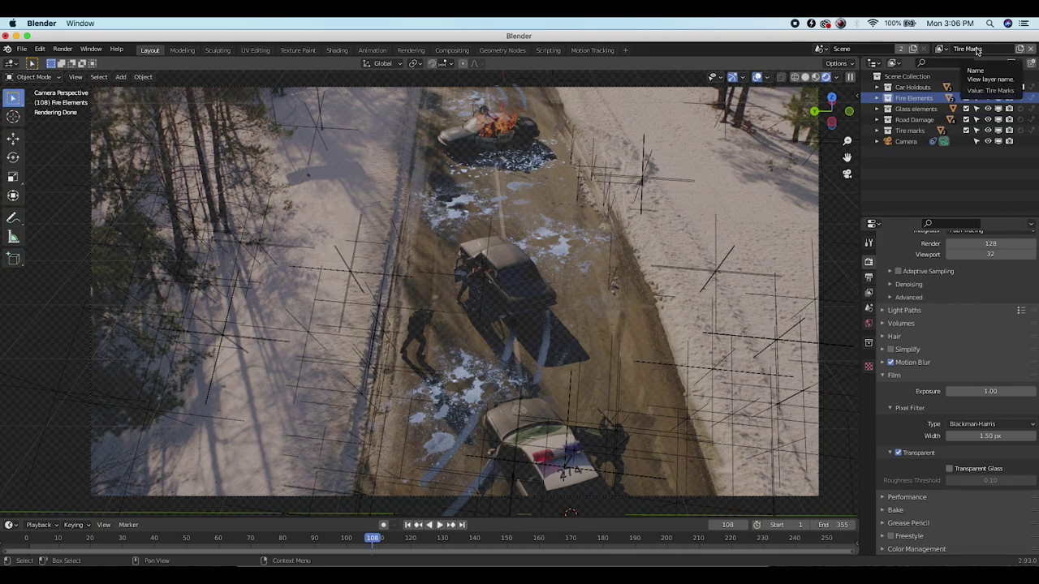
left_click(911, 120)
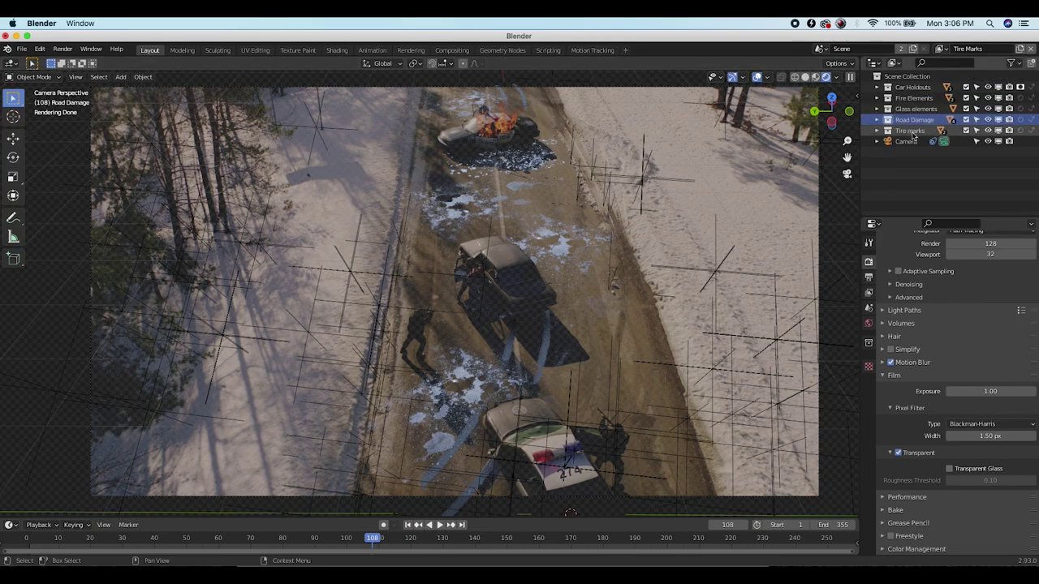
left_click(1032, 120)
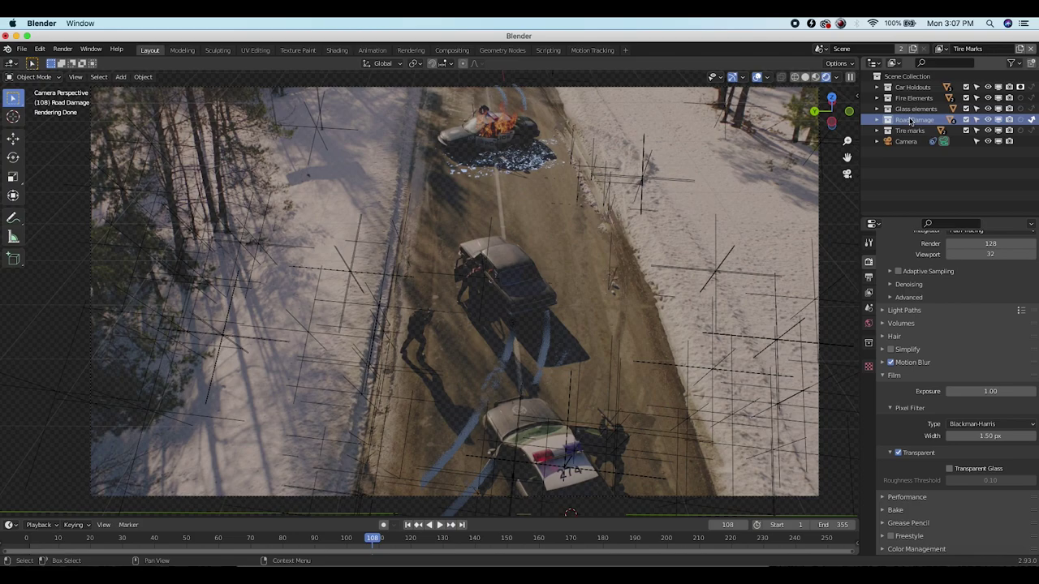
left_click(922, 109)
left_click(1020, 110)
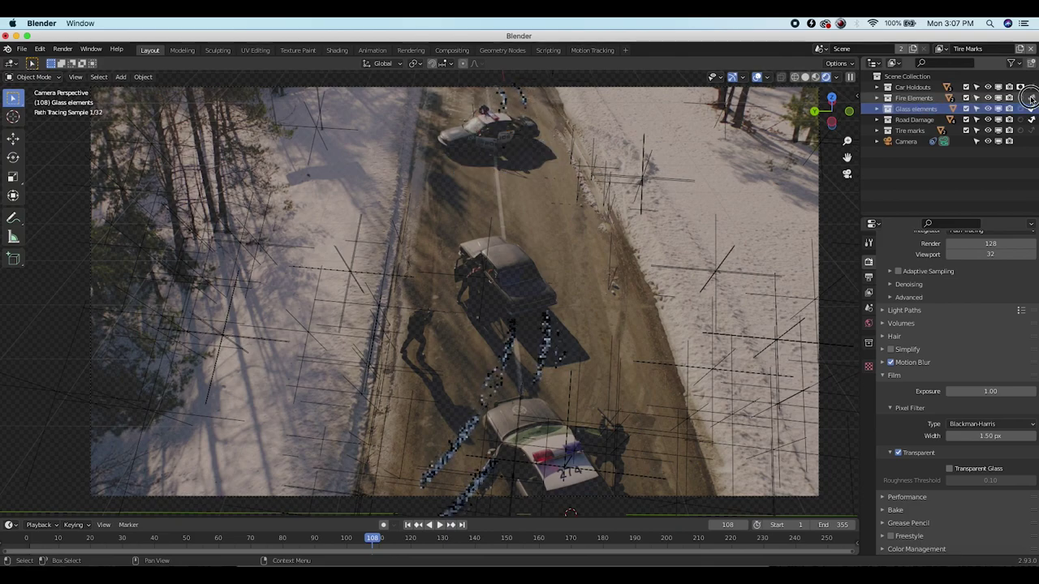
left_click(550, 164)
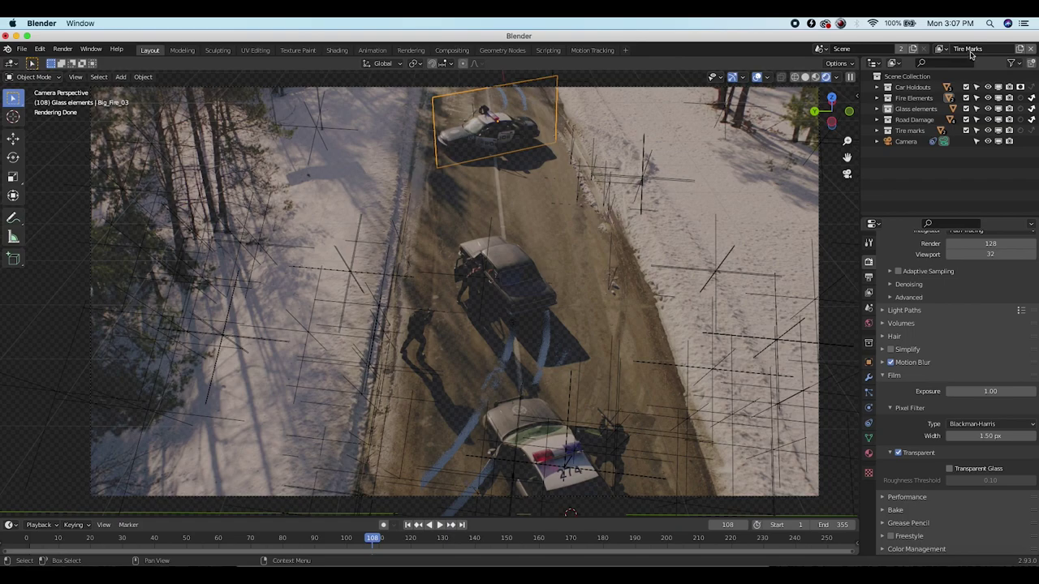
Switch to the Road Damage view layer and set the Car Holdouts collection as a holdout
left_click(940, 49)
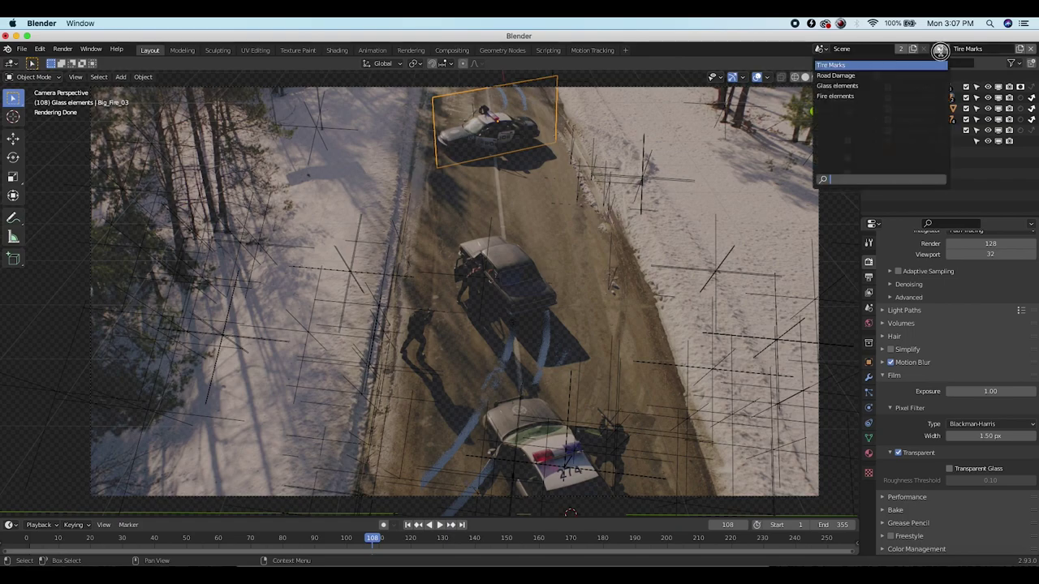
left_click(857, 76)
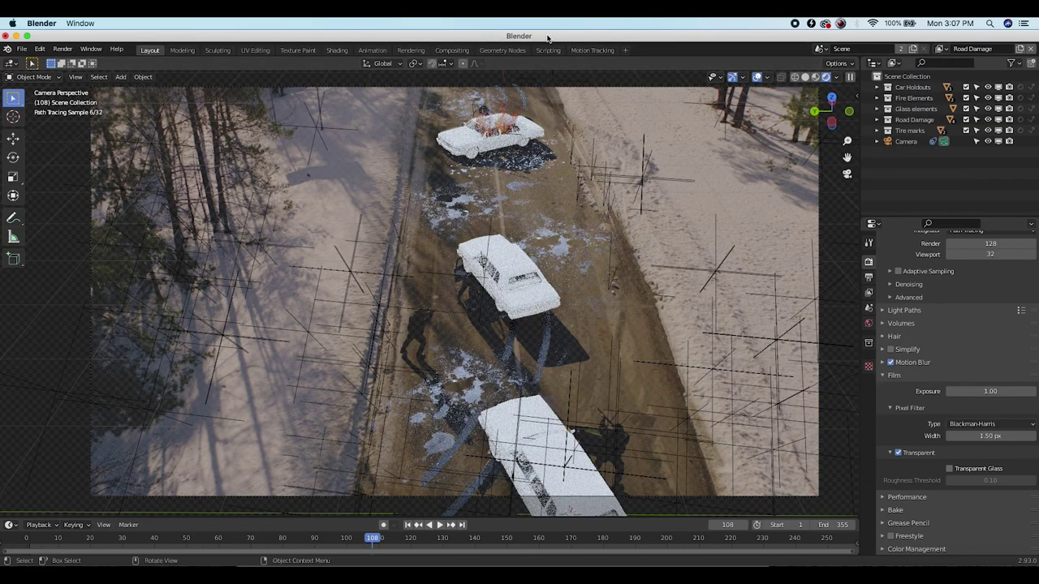
left_click(913, 87)
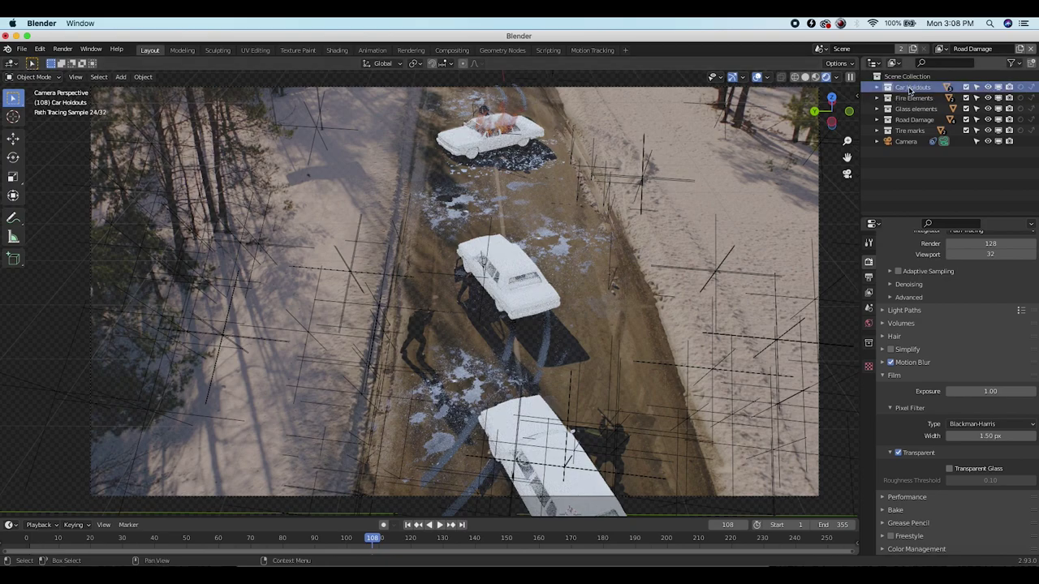
left_click(1021, 88)
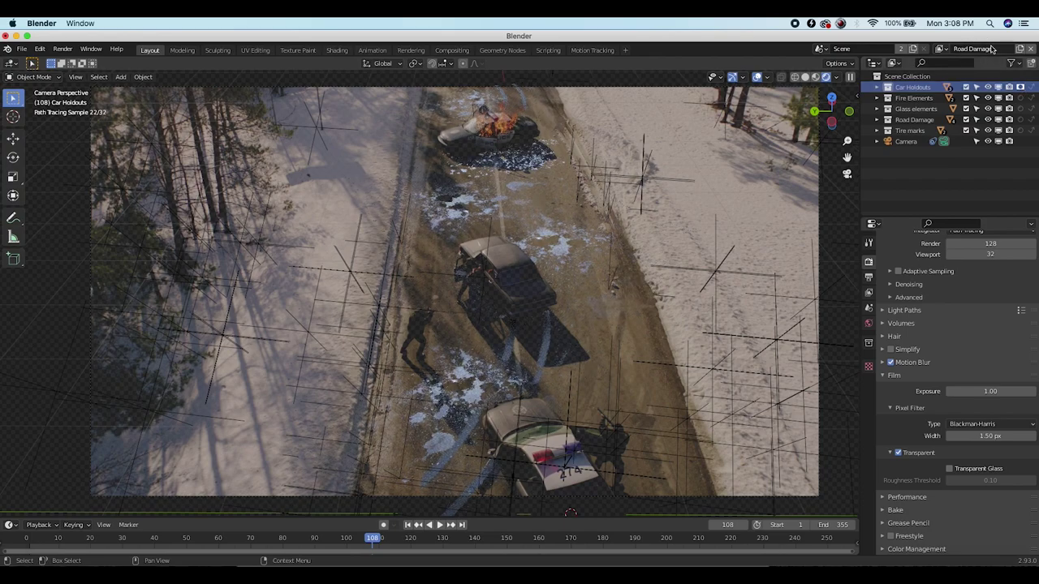
Set the Fire Elements, Glass elements and Tire marks collections to indirect only in the Road Damage view layer
left_click(997, 97)
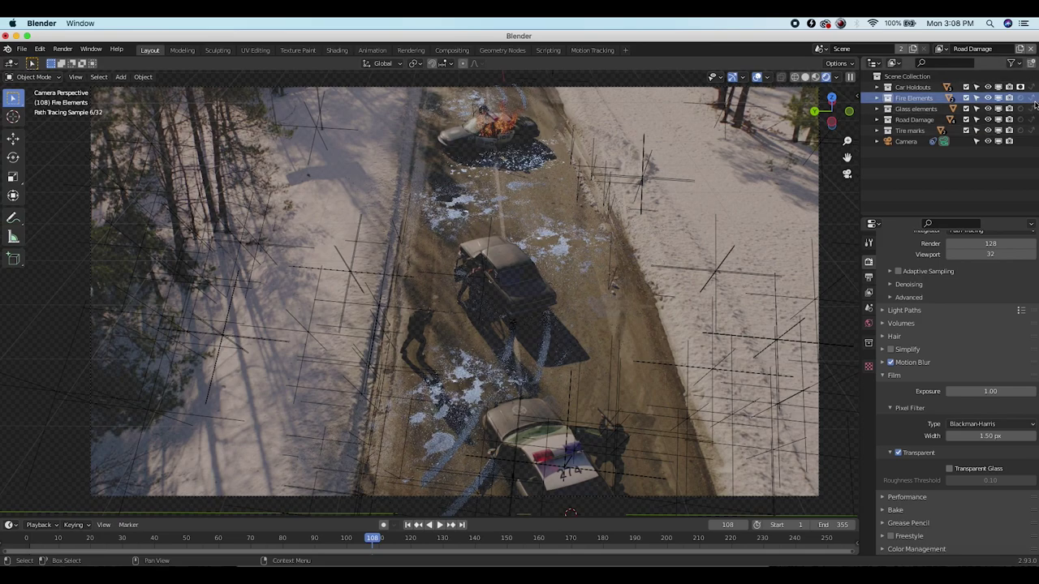
left_click(1031, 97)
left_click(1032, 109)
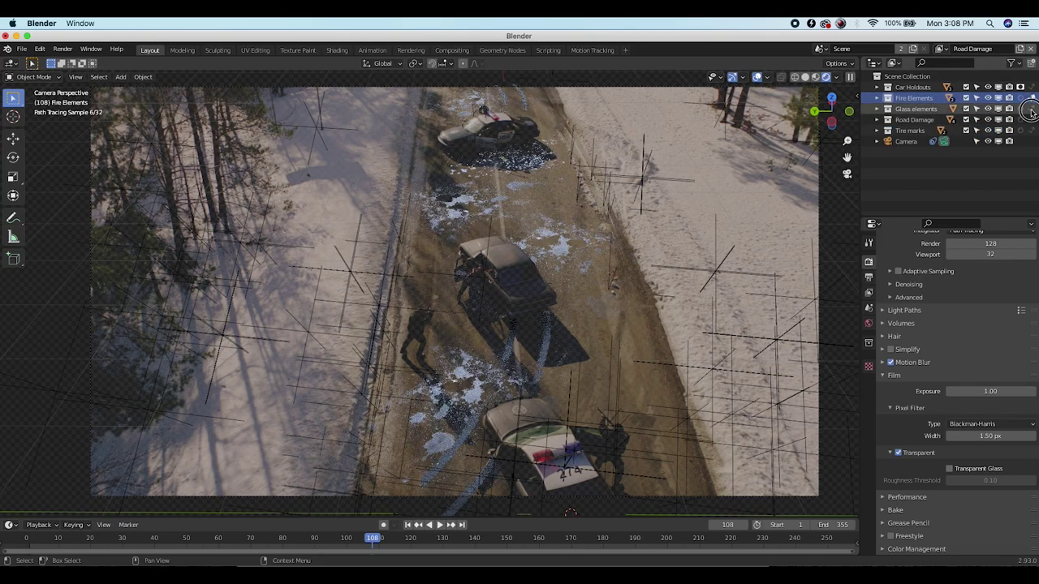
left_click(1032, 130)
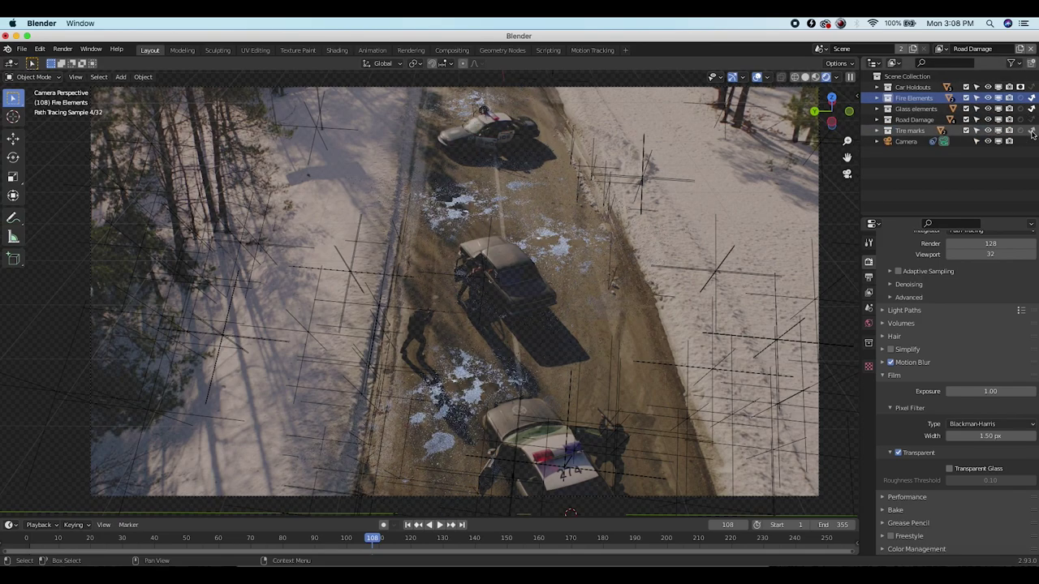
Select the asphalt damage plane just behind the middle car and switch to the Shading workspace
left_click(453, 107)
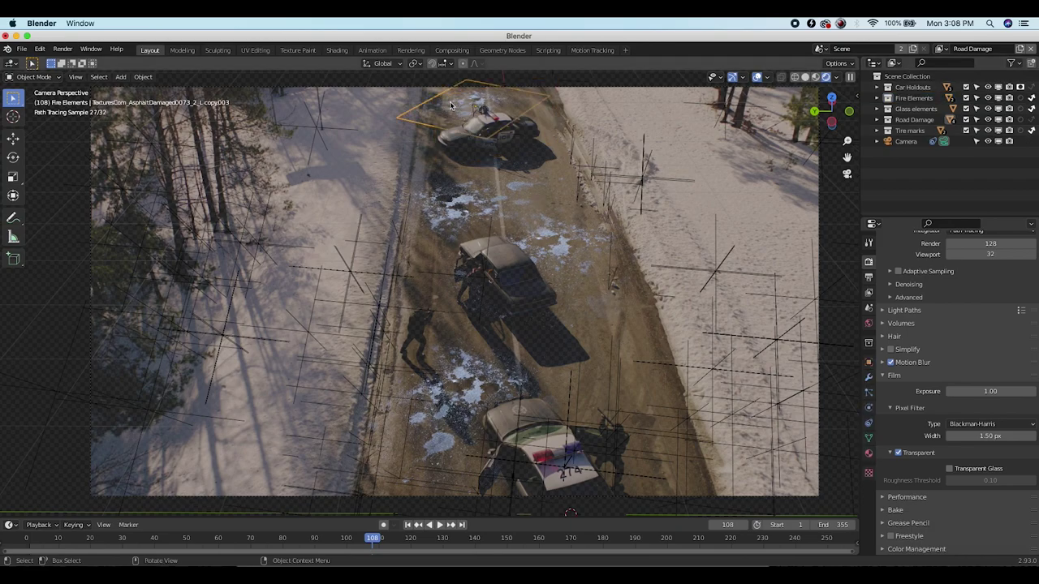
left_click(460, 208)
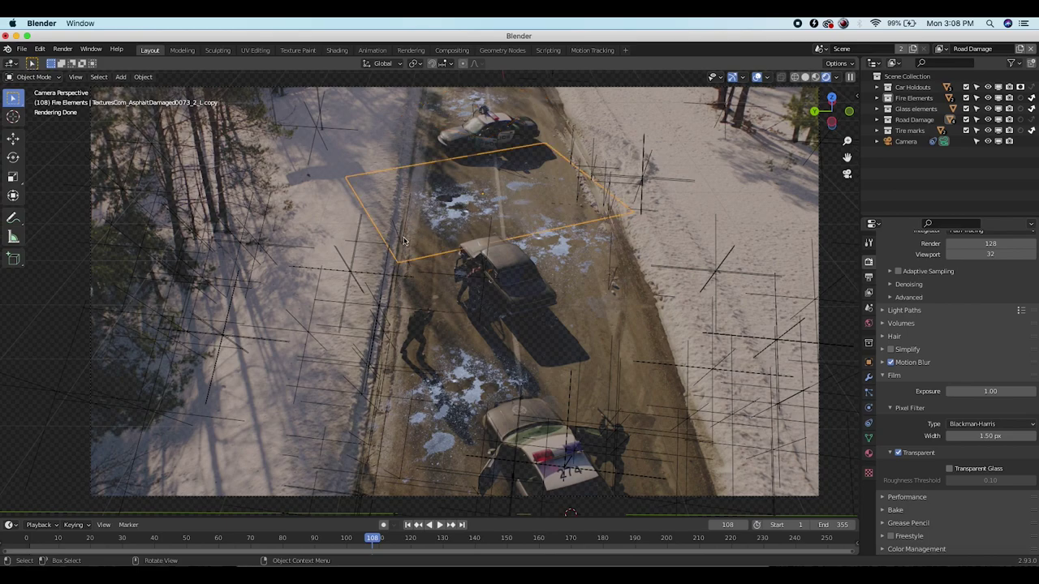
key("z")
left_click(494, 200)
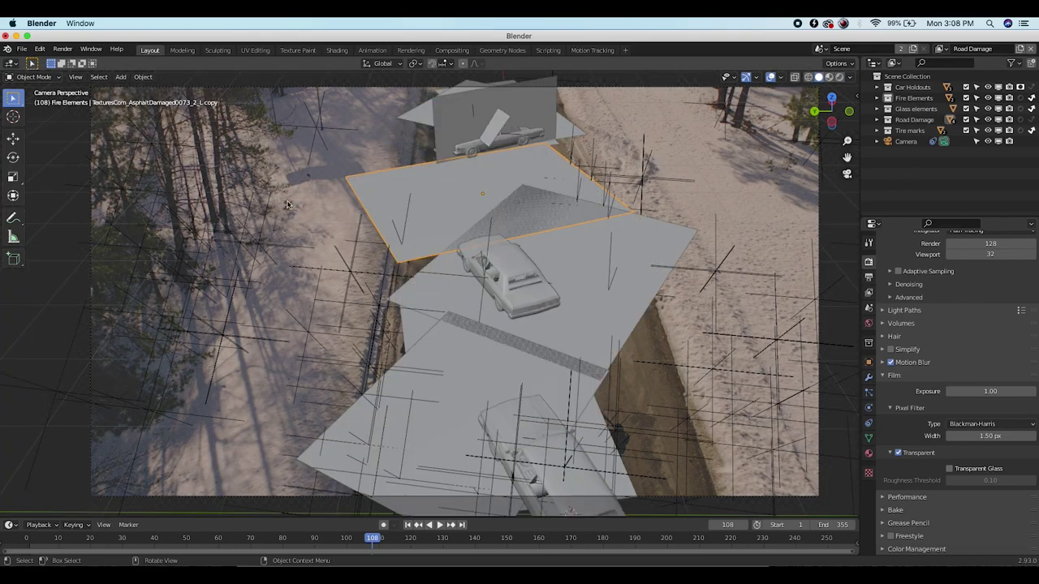
left_click(337, 50)
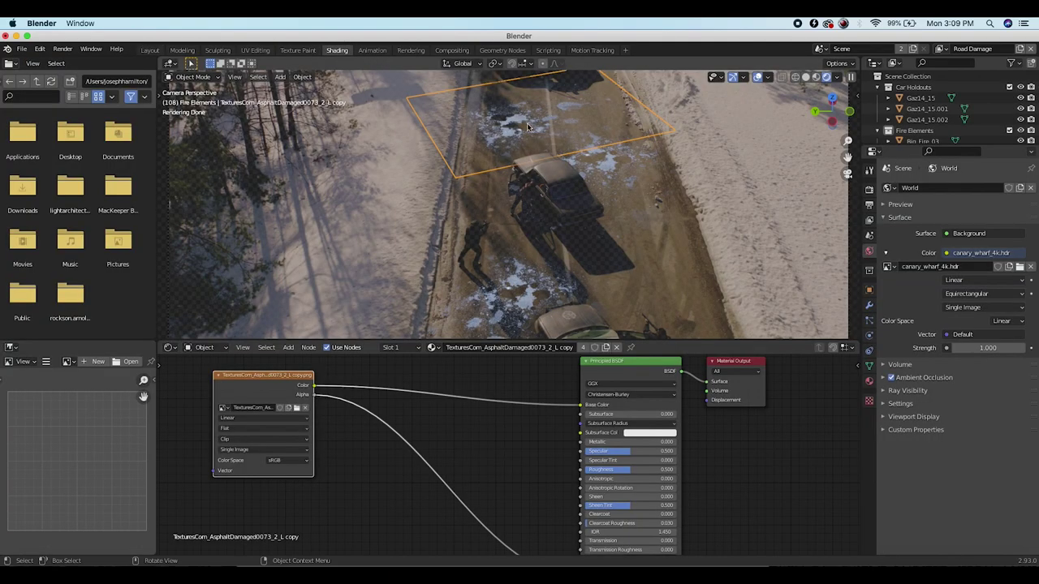
Insert an RGB Curves node between the asphalt image texture's Color output and the Principled BSDF's Base Color
scroll(358, 449, "left", 2)
scroll(358, 449, "right", 2)
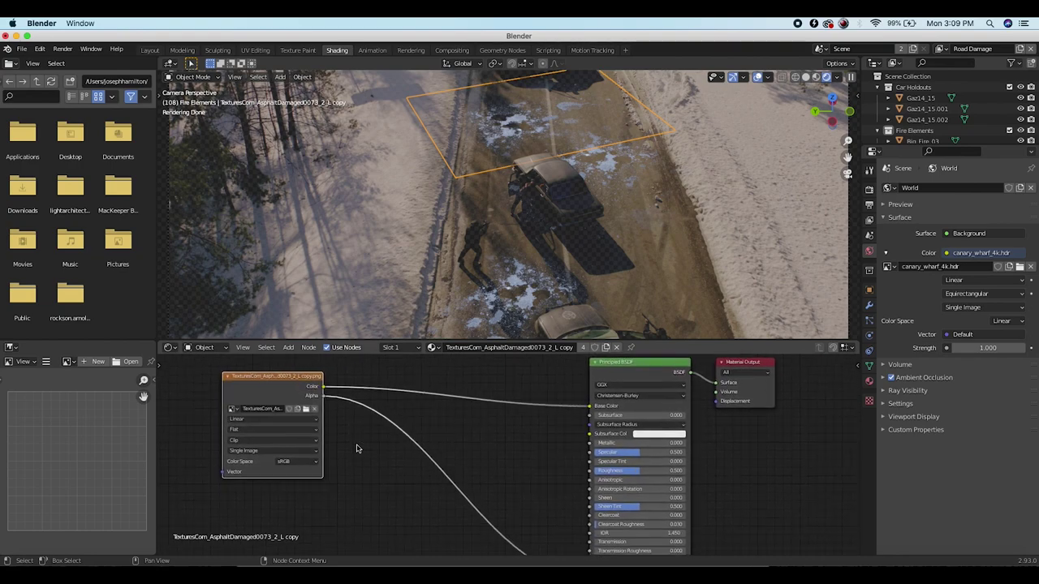
scroll(358, 449, "down", 1)
key("shift+a")
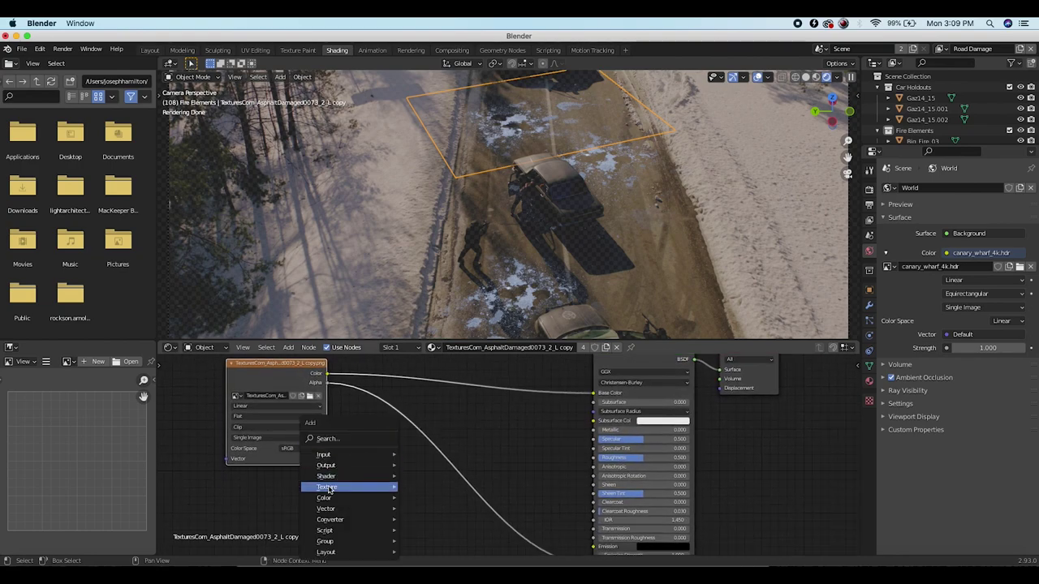
mouse_move(357, 497)
left_click(420, 504)
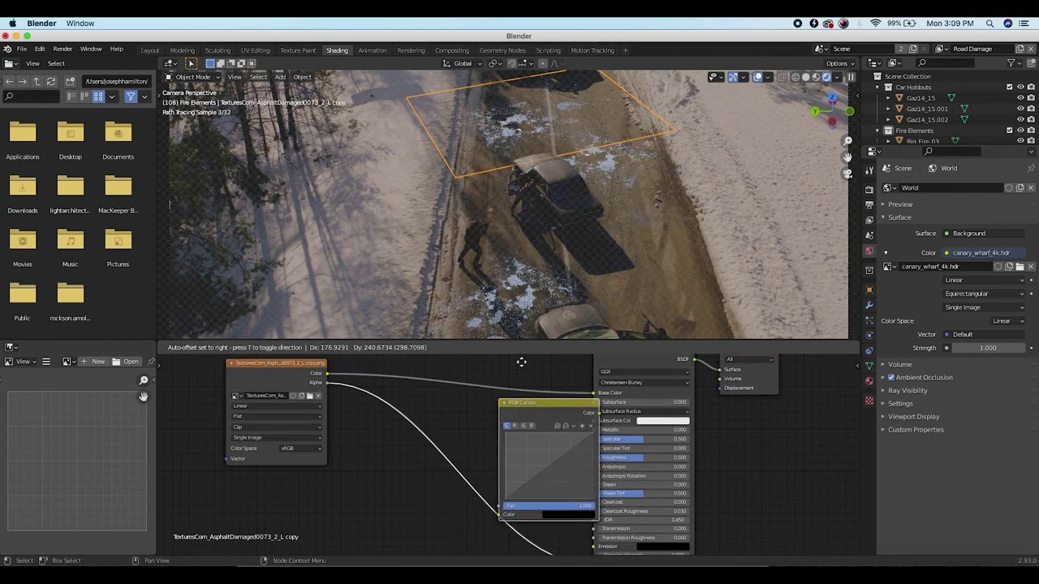
scroll(471, 527, "up", 3)
left_click(471, 379)
scroll(479, 431, "up", 3)
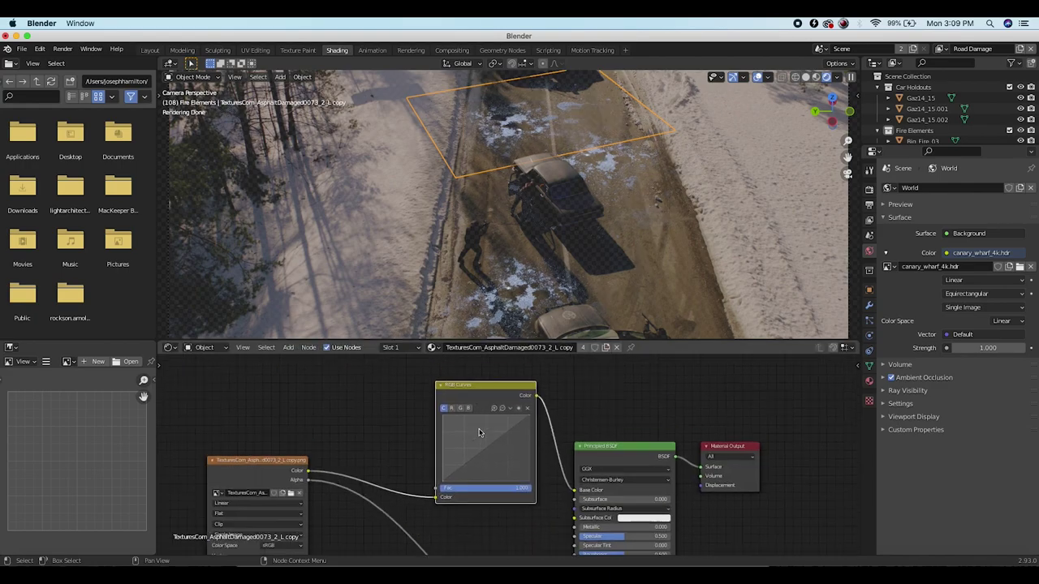
Darken the asphalt with two RGB curve points at about X 0.39, Y 0.16 and X 0.72, Y 0.60
left_click(503, 438)
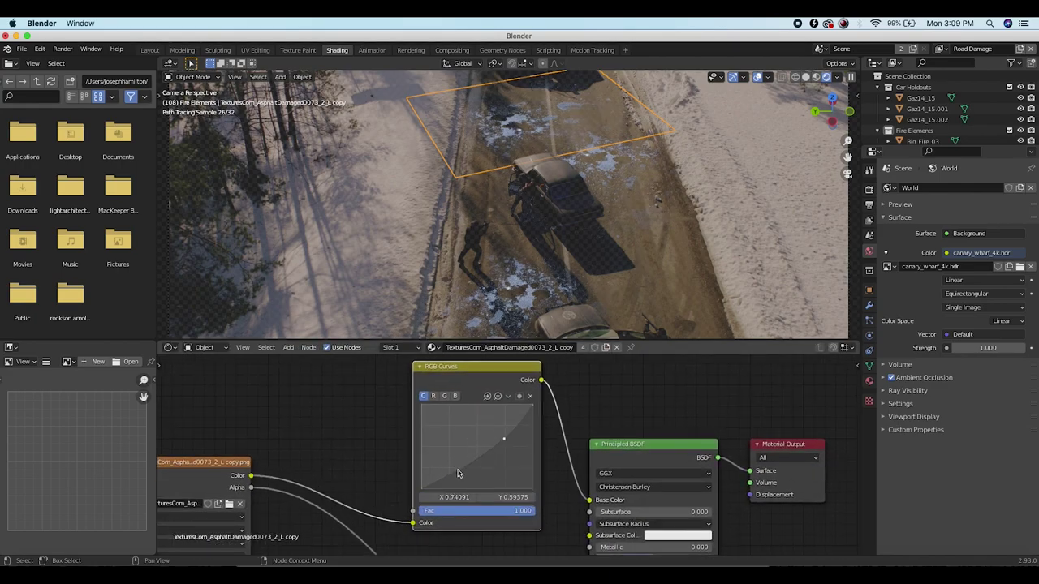
left_click_drag(458, 474, 464, 480)
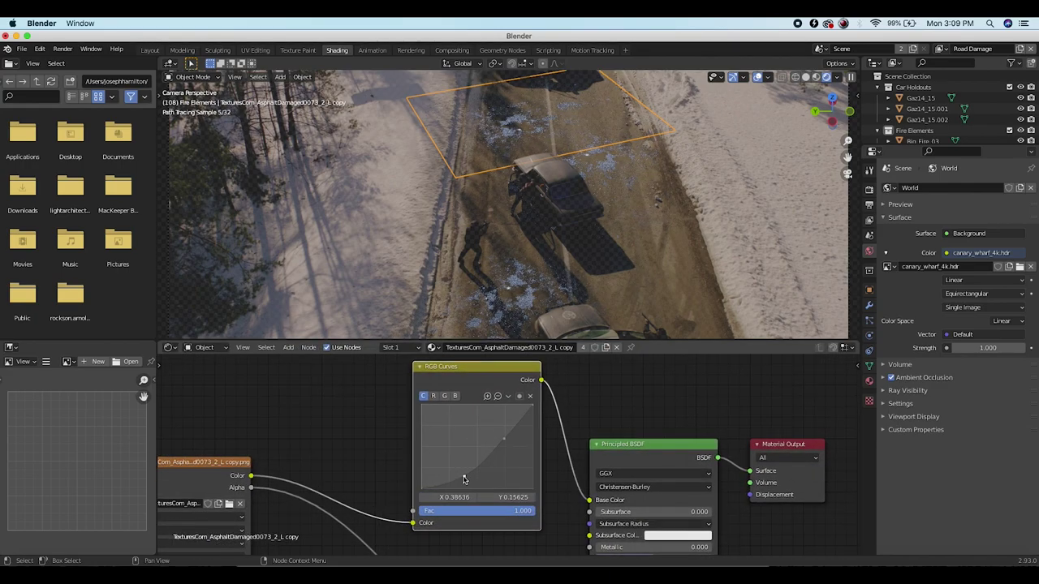
left_click(509, 453)
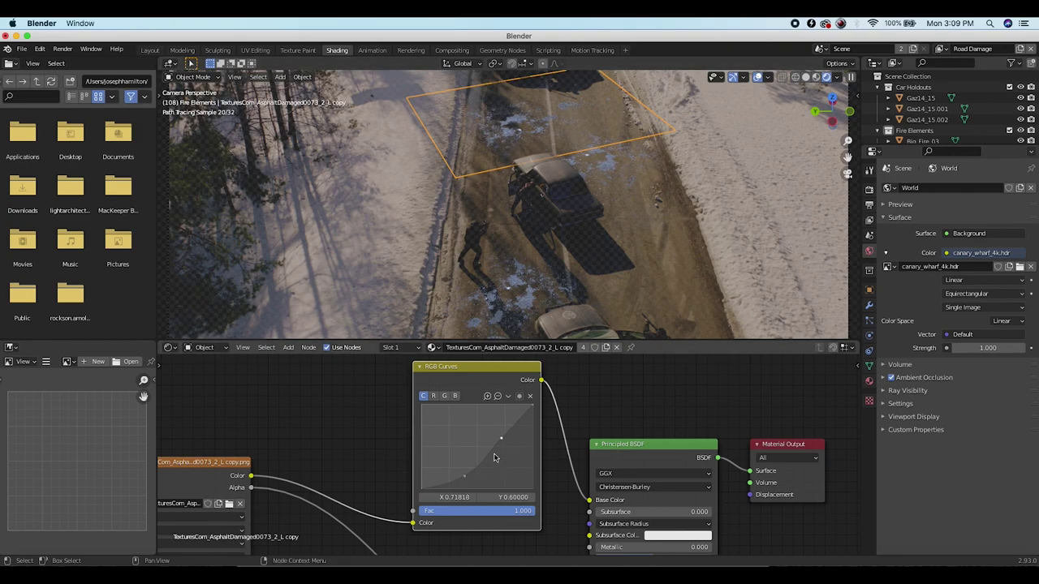
Connect the asphalt image texture's Color output to the Material Output's Displacement input and inspect the damaged road surface
scroll(495, 458, "down", 5)
middle_click_drag(495, 458, 415, 391)
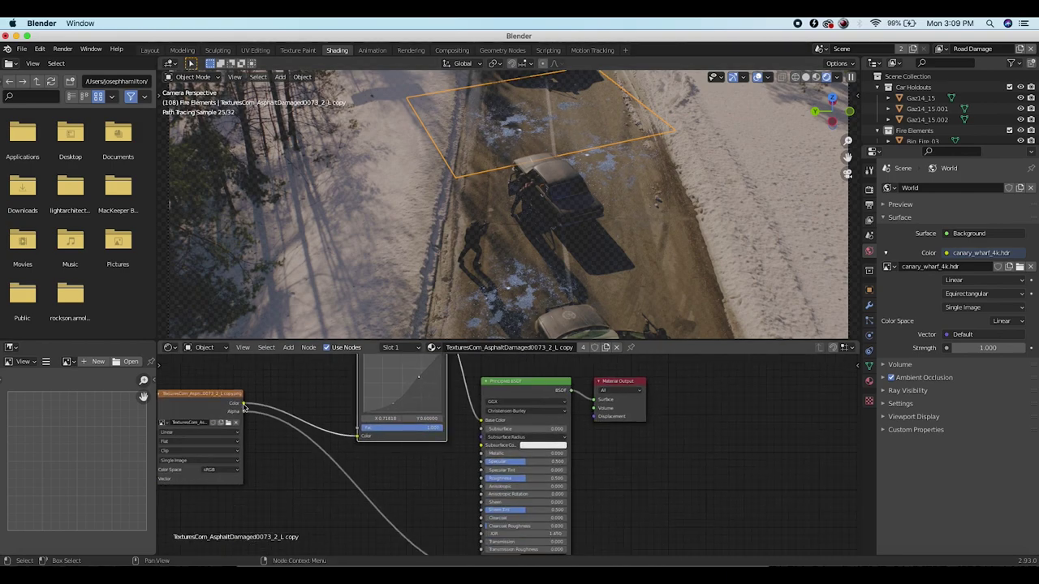
left_click_drag(243, 404, 597, 417)
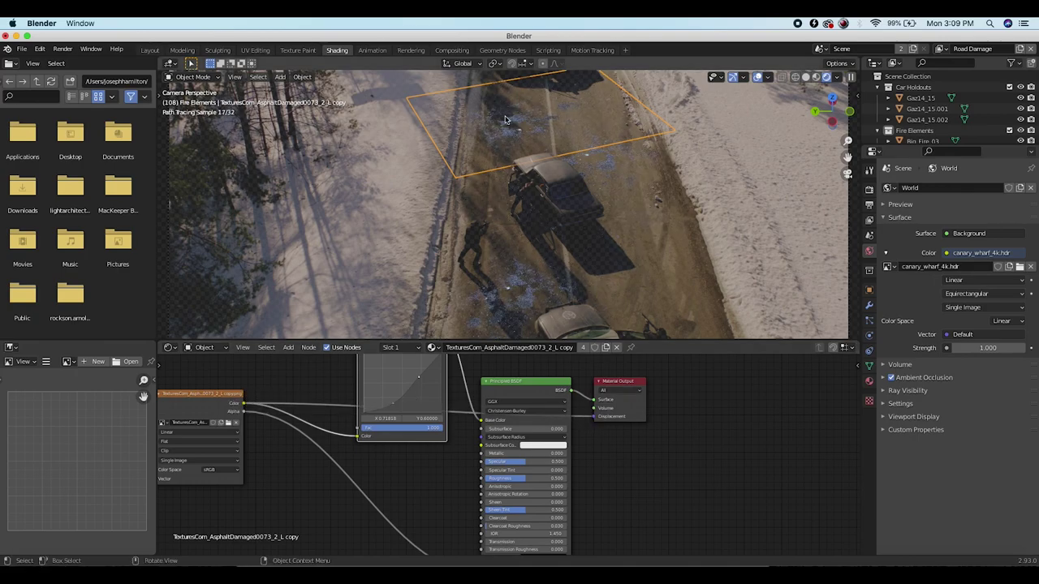
mouse_move(505, 121)
middle_mouse_down("shift")
mouse_move(483, 173)
mouse_move(501, 180)
mouse_move(515, 324)
middle_mouse_up("shift")
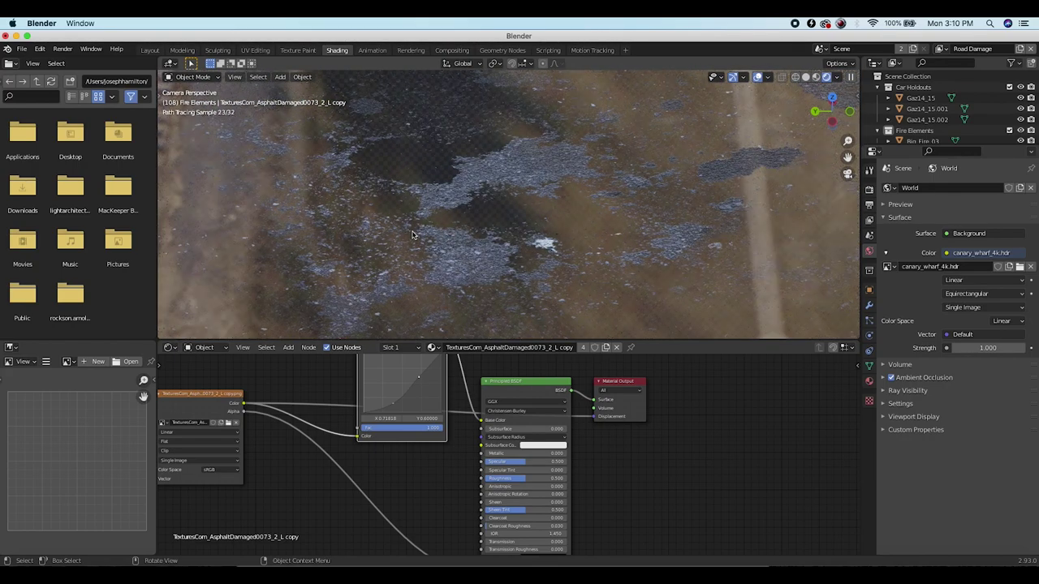
scroll(423, 262, "down", 10)
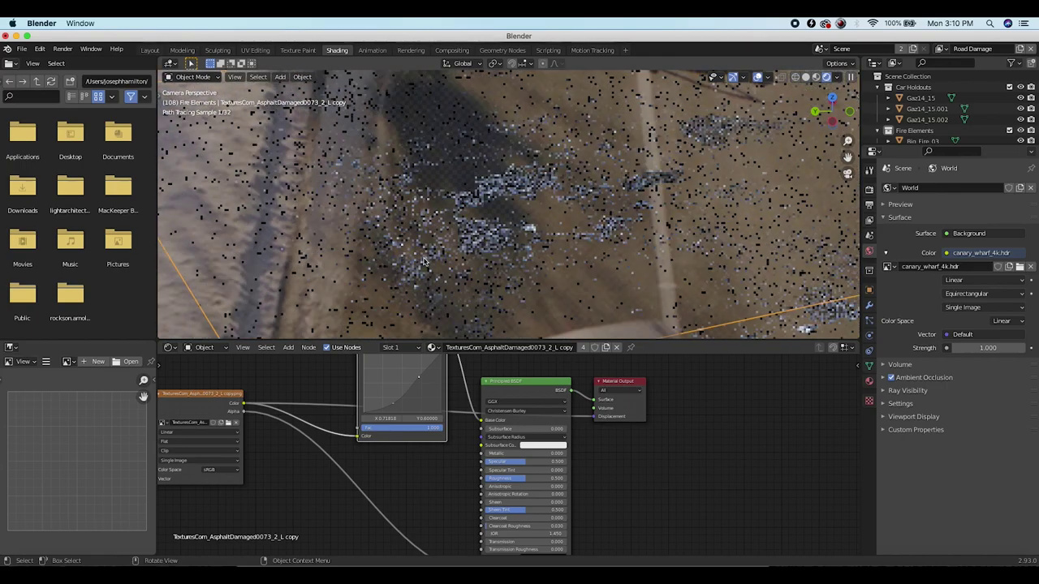
Set the Metallic value of the asphalt damage material's Principled BSDF to 0.4 and check the result on the road
scroll(412, 514, "down", 4)
scroll(544, 436, "up", 5)
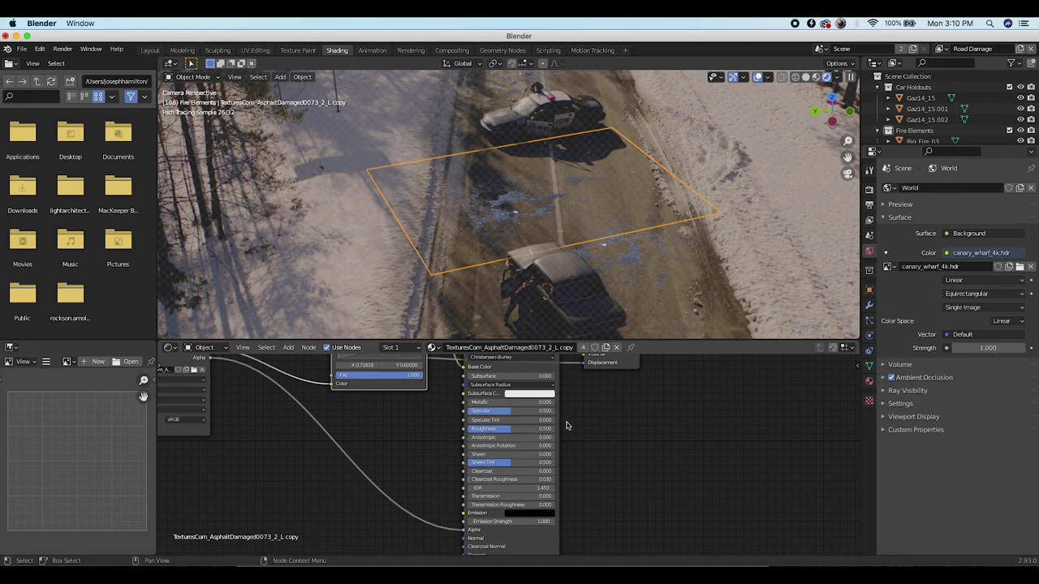
scroll(490, 402, "up", 3)
left_click(486, 403)
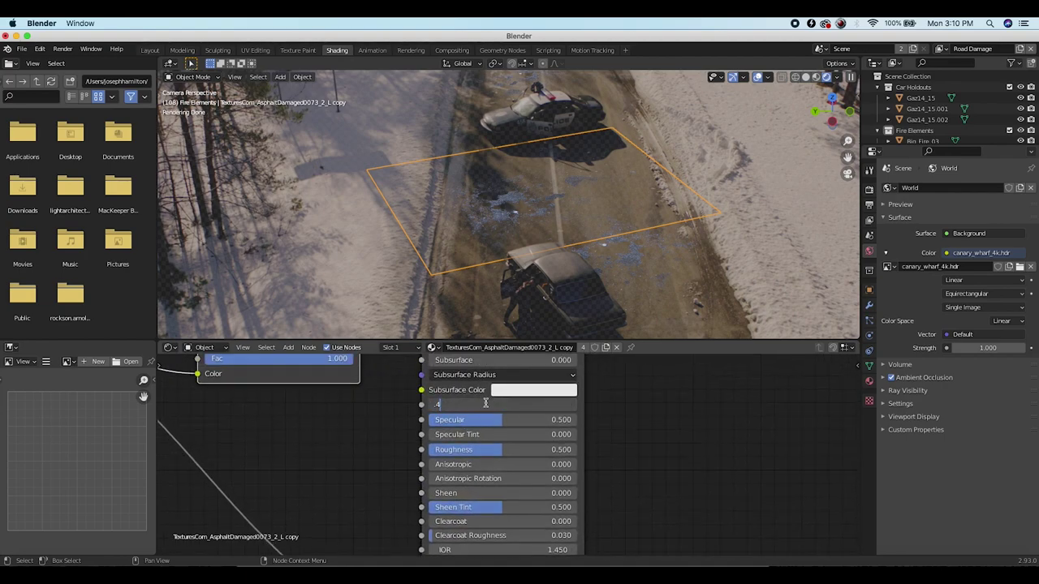
type(".4")
key("Return")
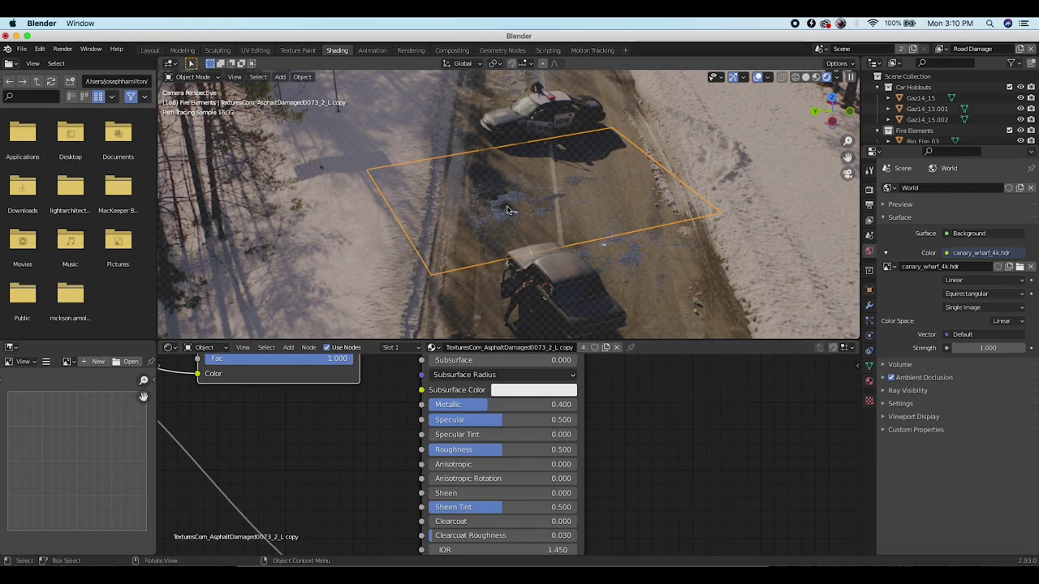
scroll(448, 284, "up", 1)
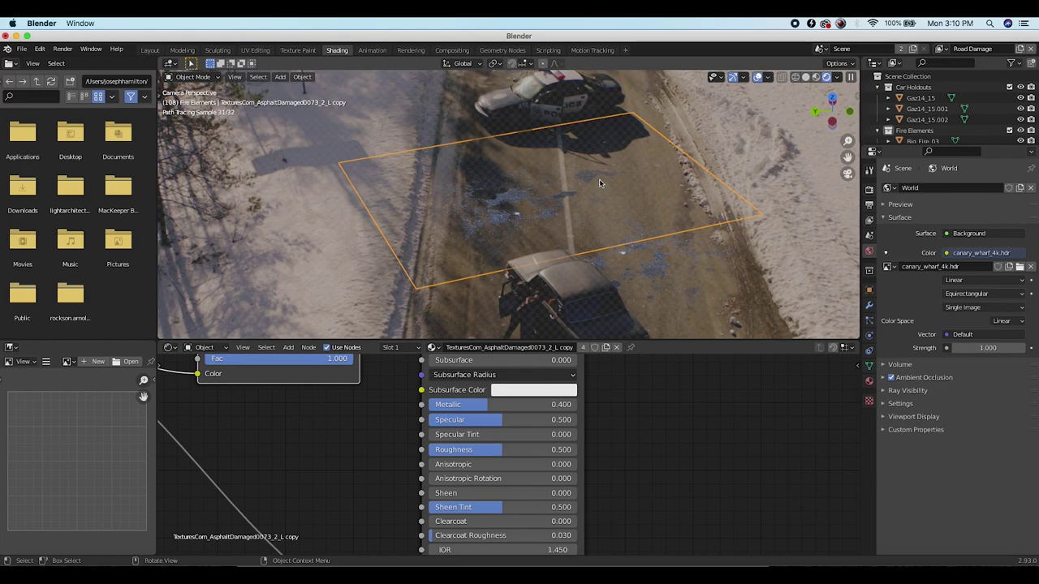
Return to the Layout workspace and make Glass elements the active view layer
left_click(149, 50)
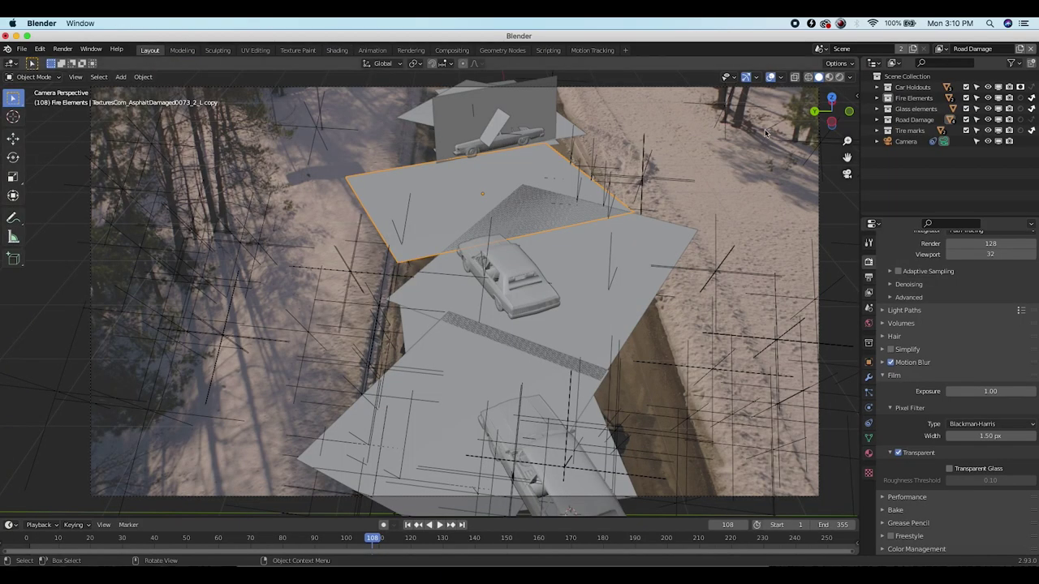
scroll(458, 277, "down", 1)
scroll(458, 278, "up", 1)
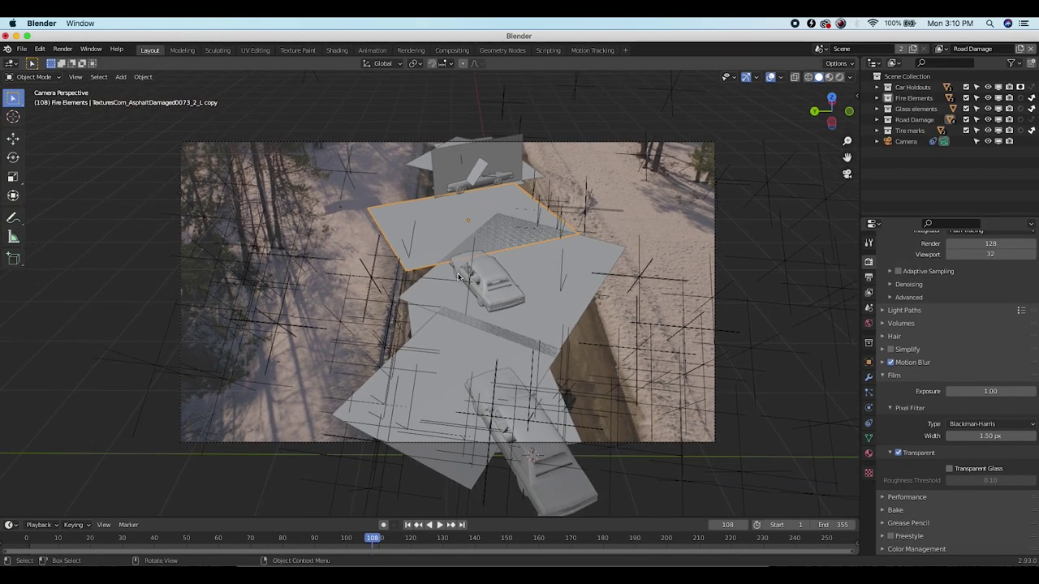
left_click(939, 49)
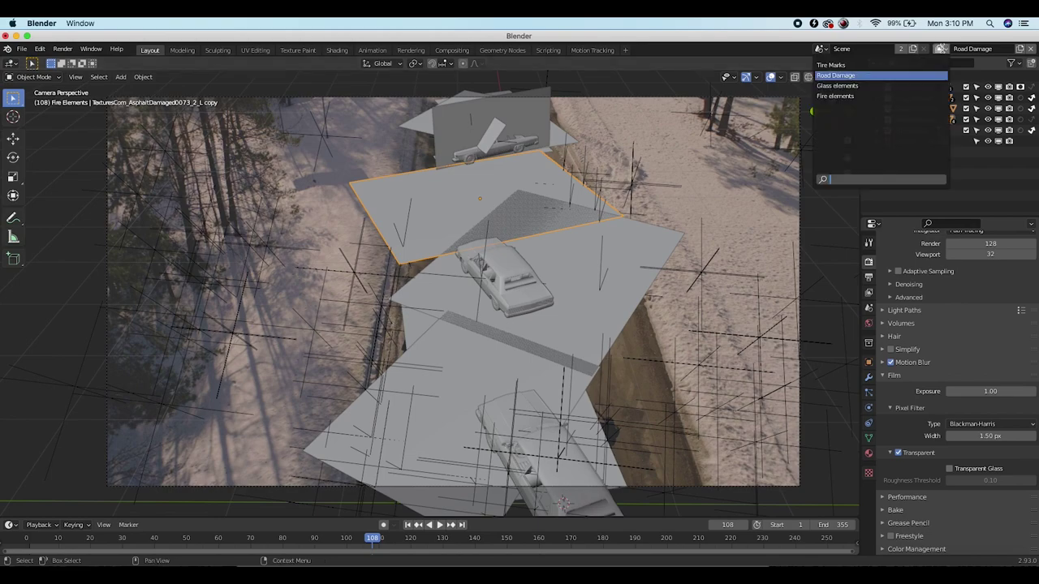
left_click(849, 82)
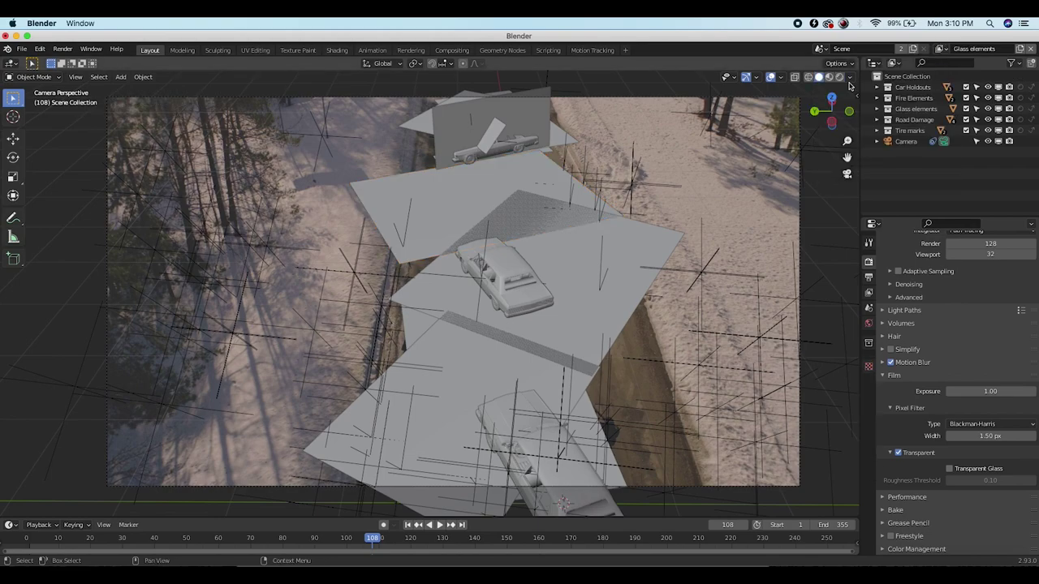
In Rendered shading, set Car Holdouts as a holdout and make Fire Elements, Road Damage and Tire marks indirect only
key("z")
left_click(399, 238)
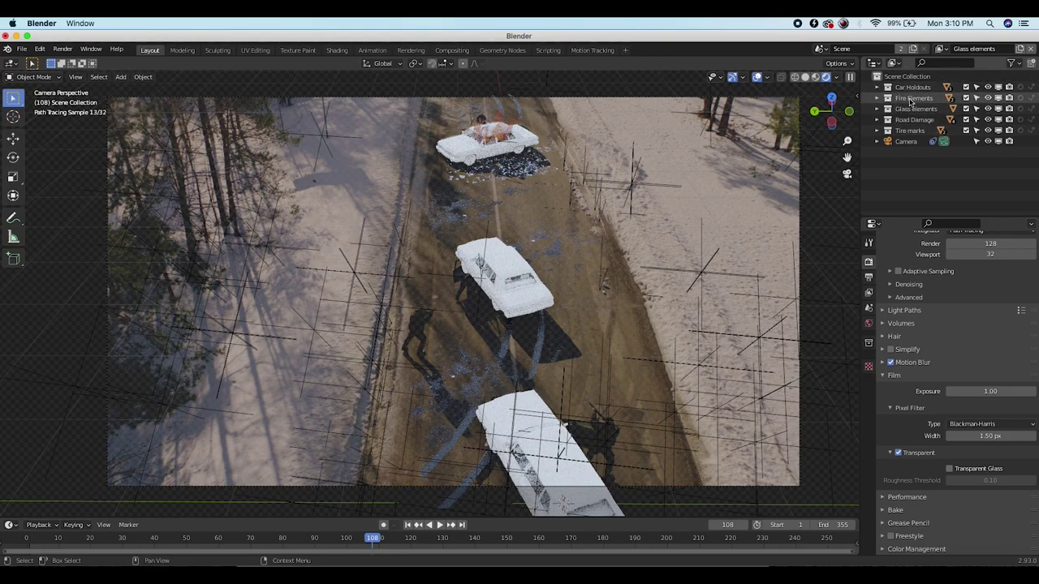
left_click(938, 87)
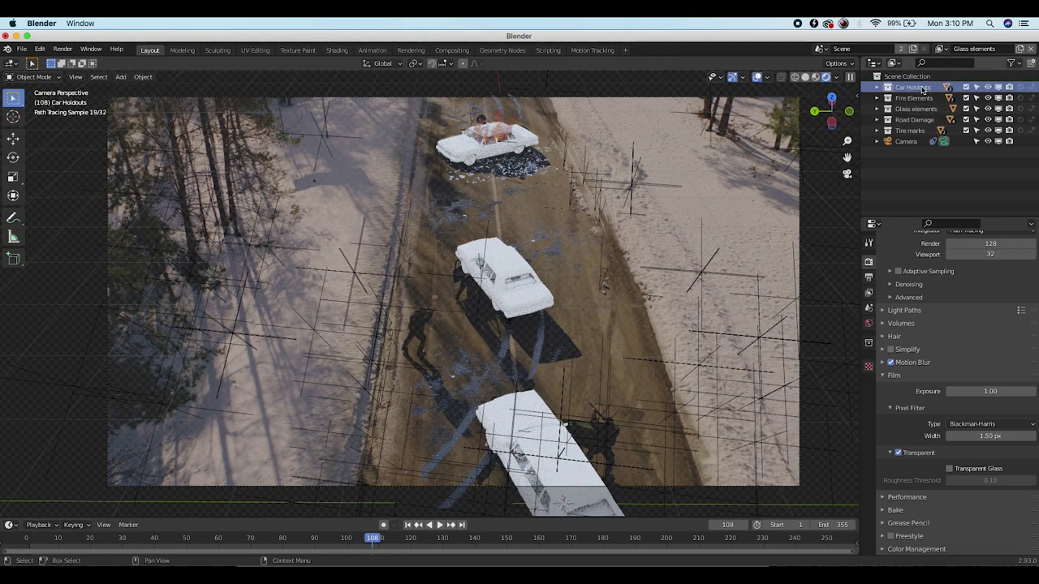
left_click(1022, 87)
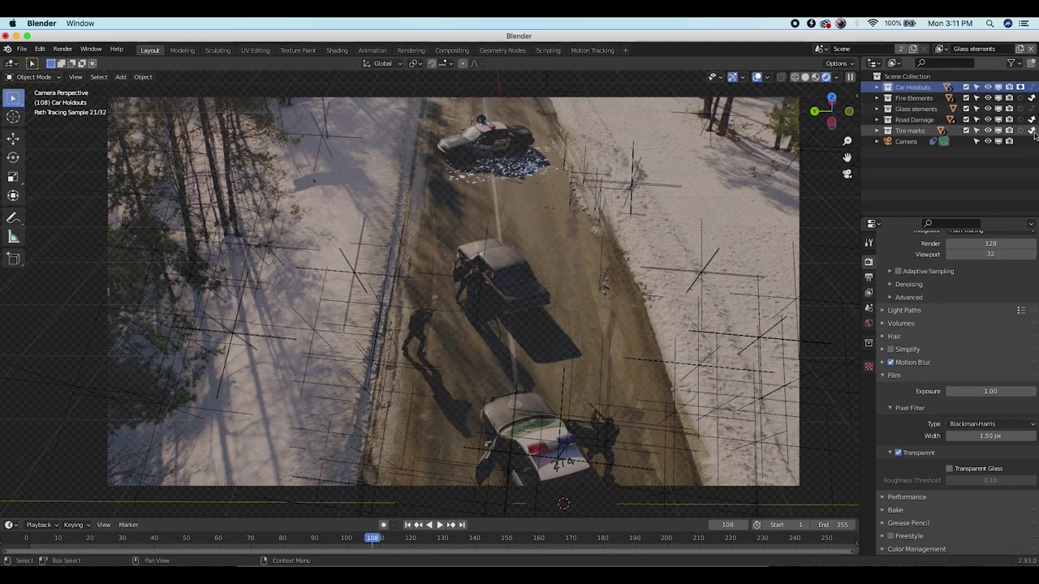
Select the shattered glass plane beside the farthest car and, in the Shading workspace, separate its image texture node from the Principled BSDF
left_click(513, 167)
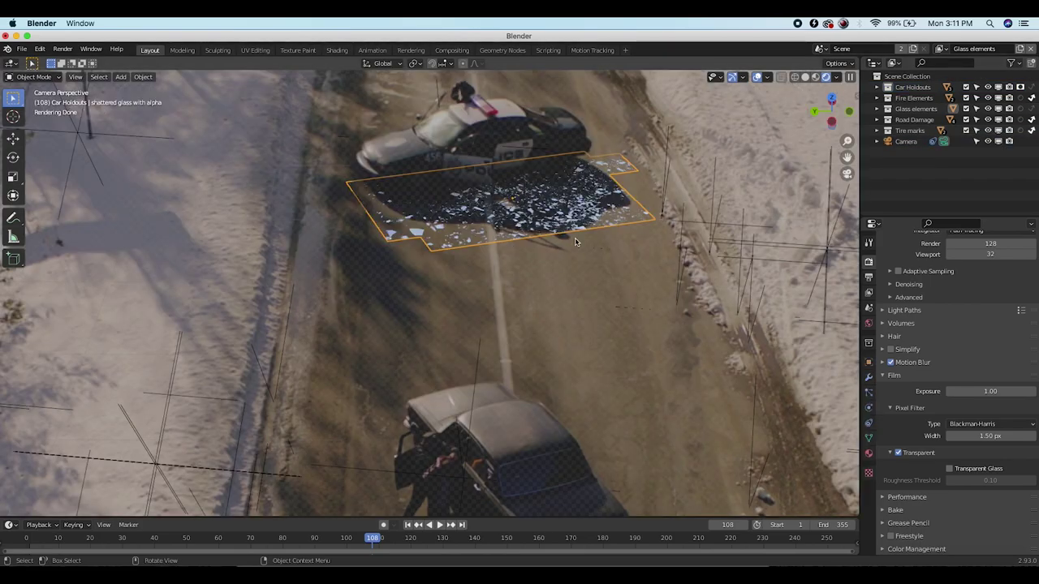
left_click(341, 53)
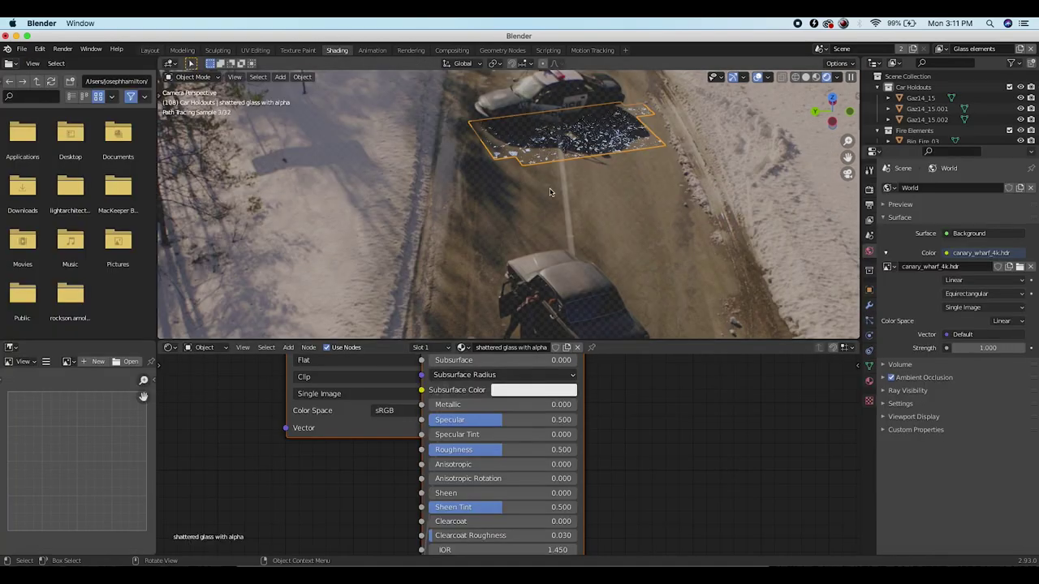
left_click_drag(357, 408, 409, 415)
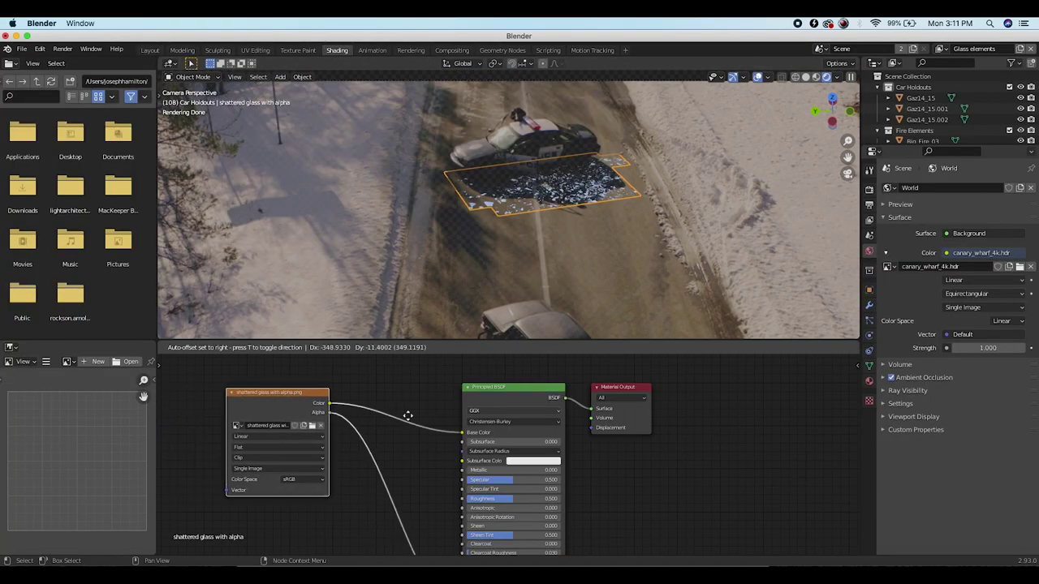
left_click(273, 417)
Set the glass material's Transmission to about 0.49, IOR to about 6.15 and Roughness to about 0.305
scroll(272, 419, "up", 3)
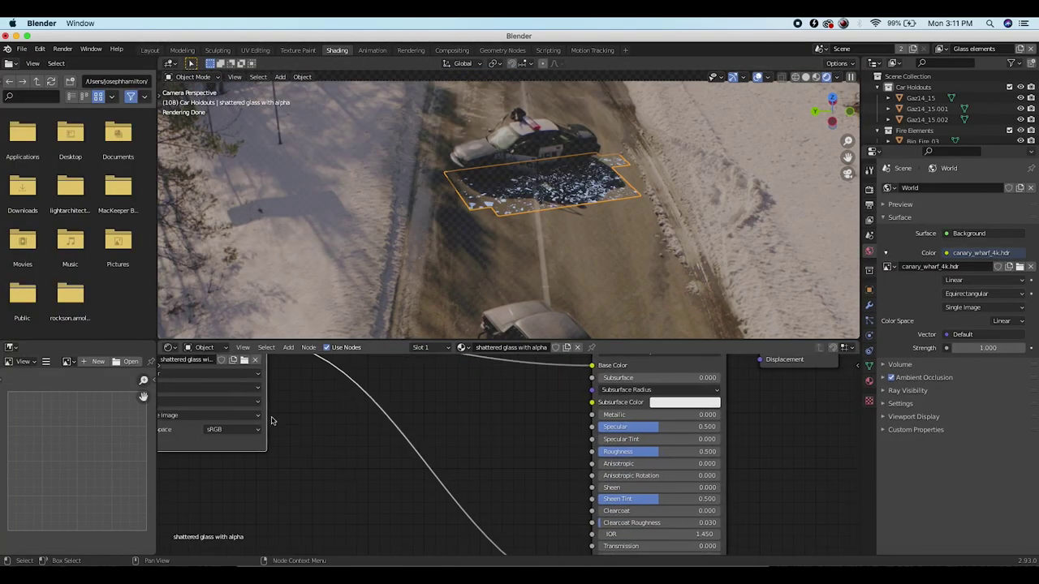
scroll(272, 420, "down", 2)
scroll(735, 268, "up", 2, "shift")
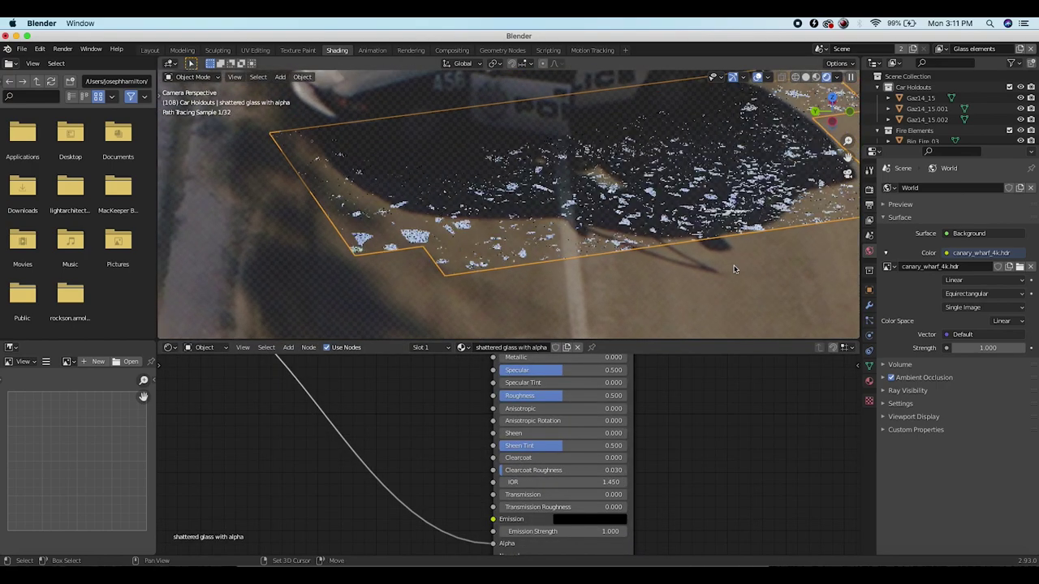
left_click_drag(549, 497, 609, 497)
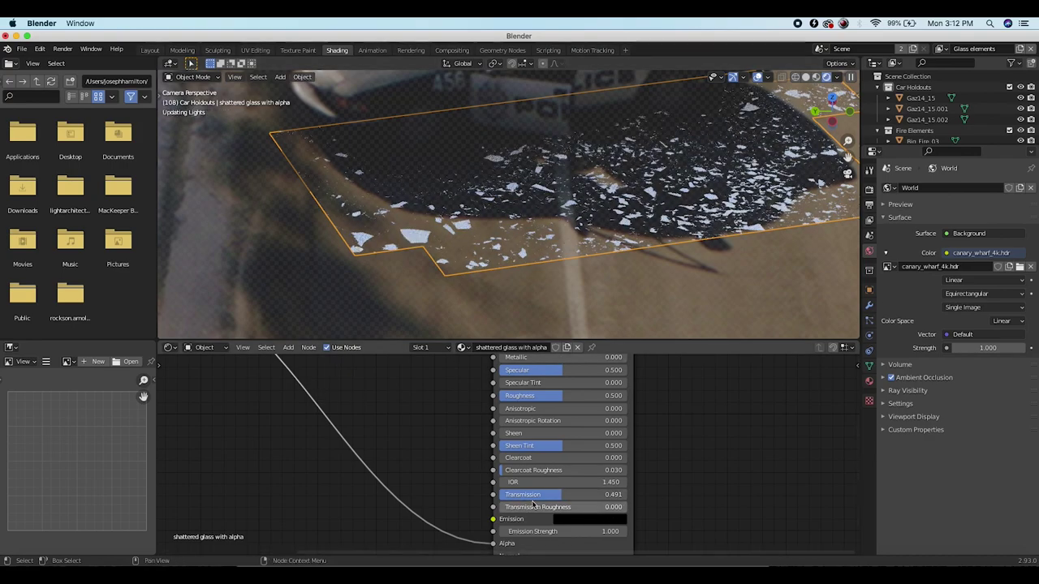
mouse_move(511, 482)
left_mouse_down()
mouse_move(585, 482)
mouse_move(516, 468)
mouse_move(557, 467)
left_mouse_up()
scroll(590, 465, "up", 4)
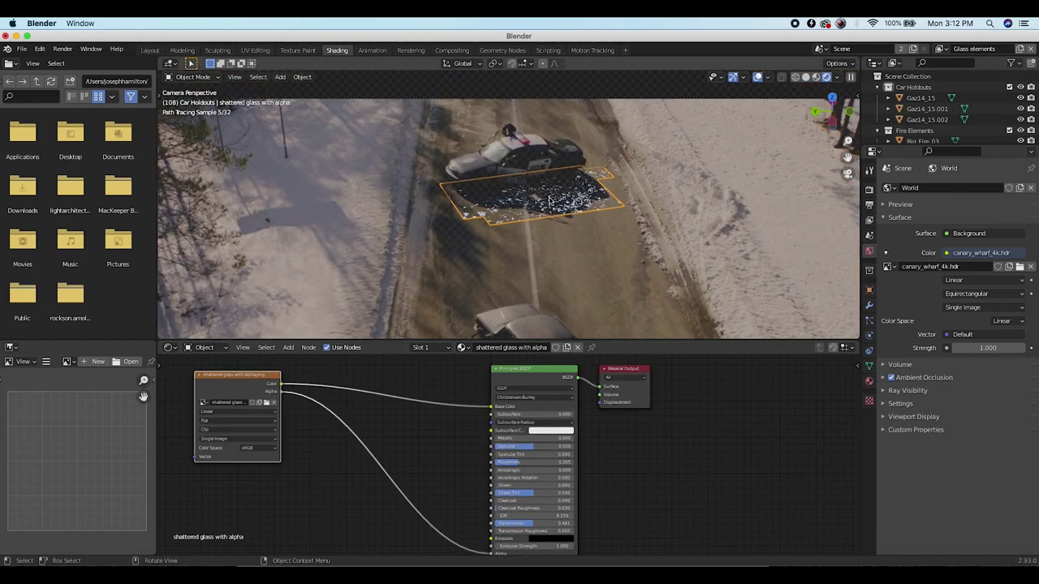
Raise the Metallic value of the shattered glass material to about 0.36
scroll(549, 200, "up", 2)
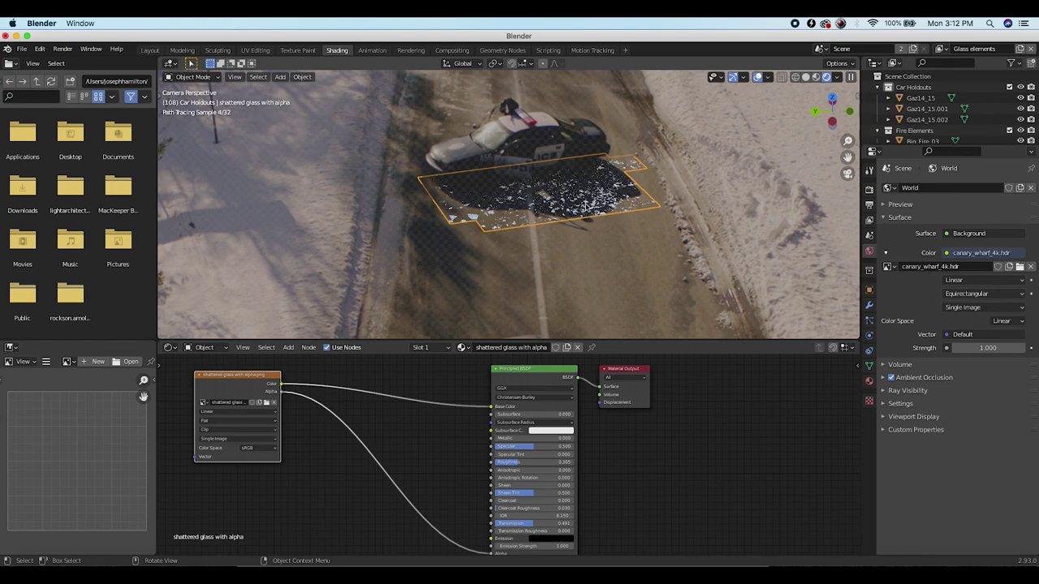
scroll(525, 449, "up", 2)
mouse_move(522, 436)
left_mouse_down()
mouse_move(587, 436)
mouse_move(539, 428)
left_mouse_up()
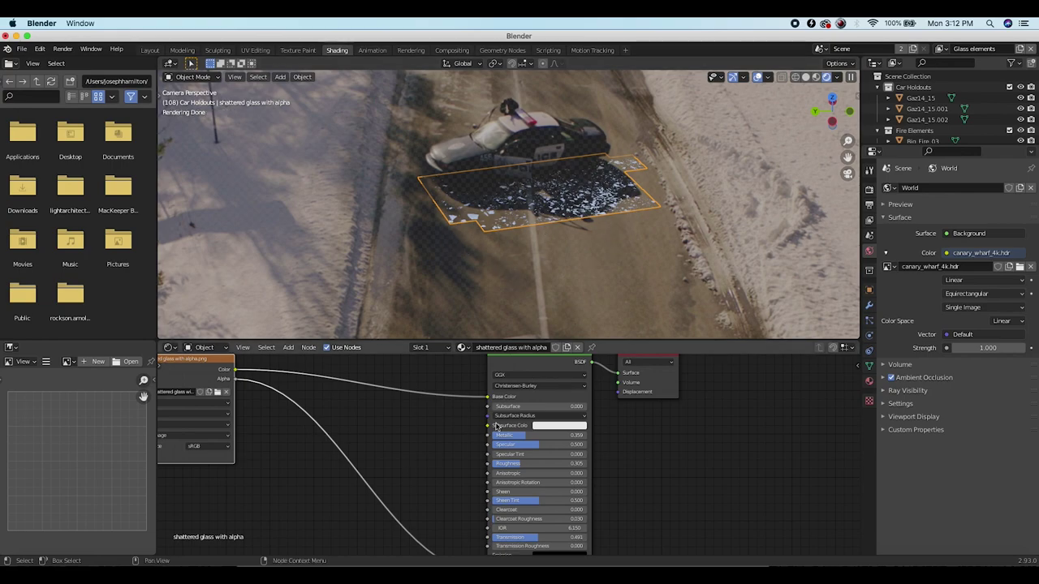
scroll(497, 426, "down", 3)
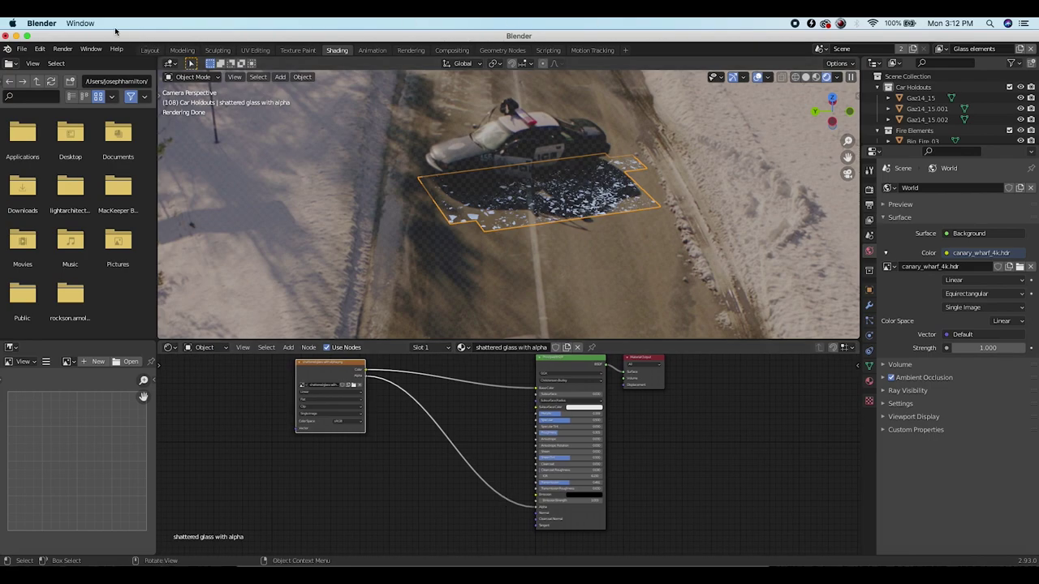
Return to the Layout workspace in Solid shading and make Fire elements the active view layer
left_click(150, 50)
key("z")
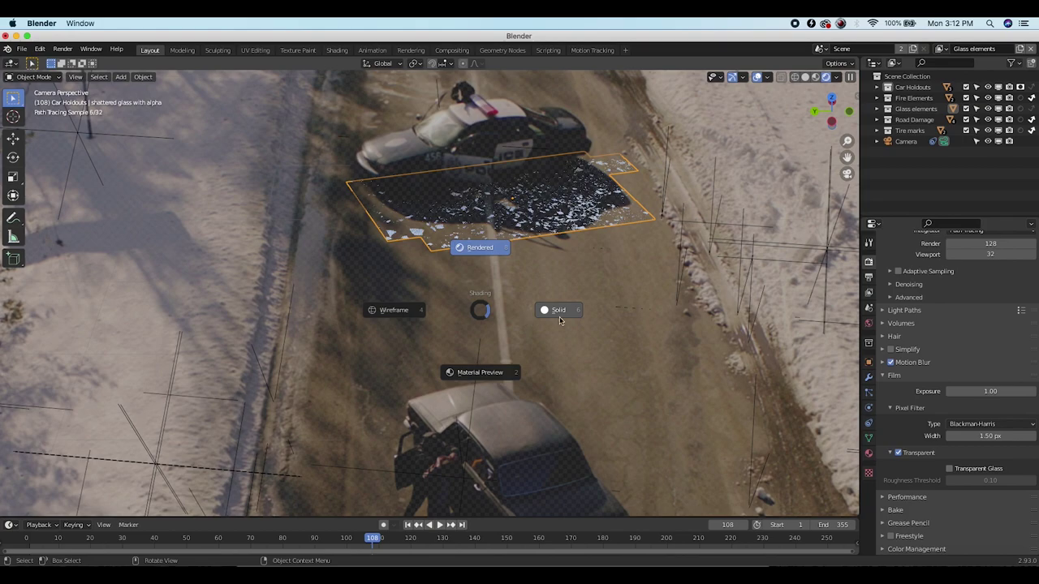
left_click(557, 307)
left_click(939, 49)
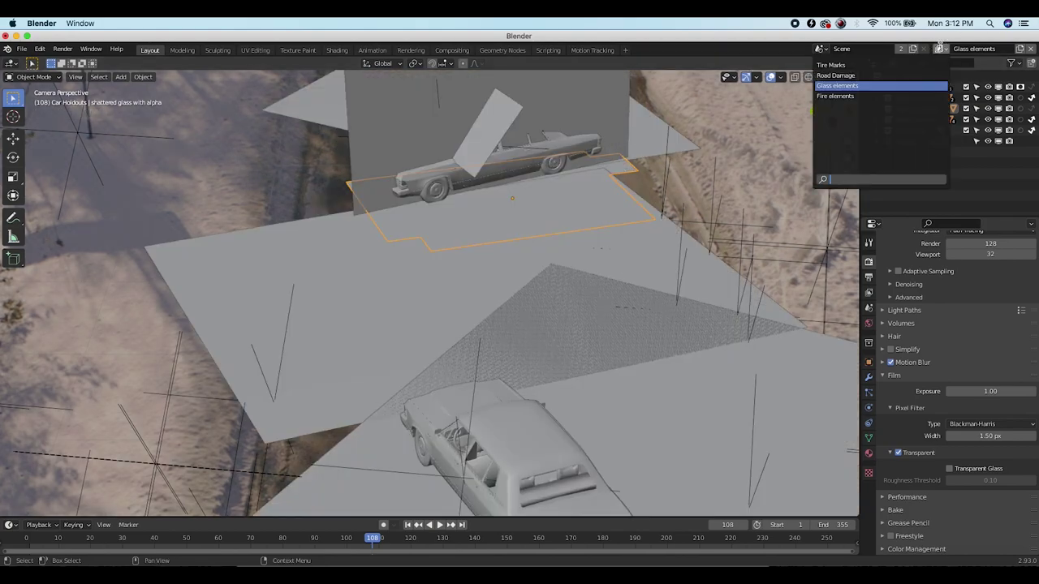
left_click(863, 97)
In Rendered shading, set Car Holdouts as a holdout and make Glass elements, Road Damage and Tire marks indirect only for the Fire elements layer
key("z")
left_click(480, 139)
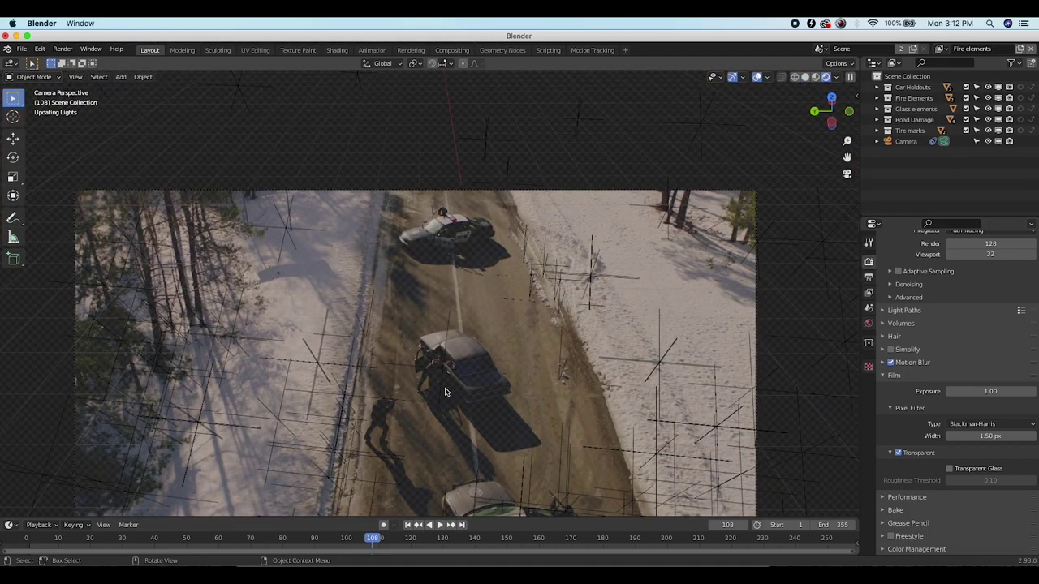
middle_click_drag(446, 392, 490, 320, "shift")
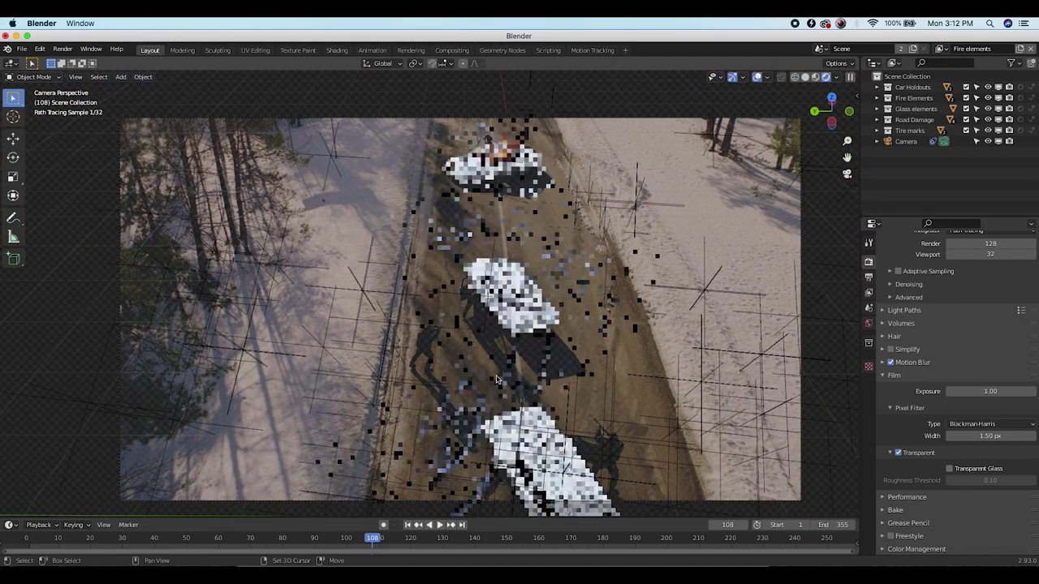
left_click(915, 87)
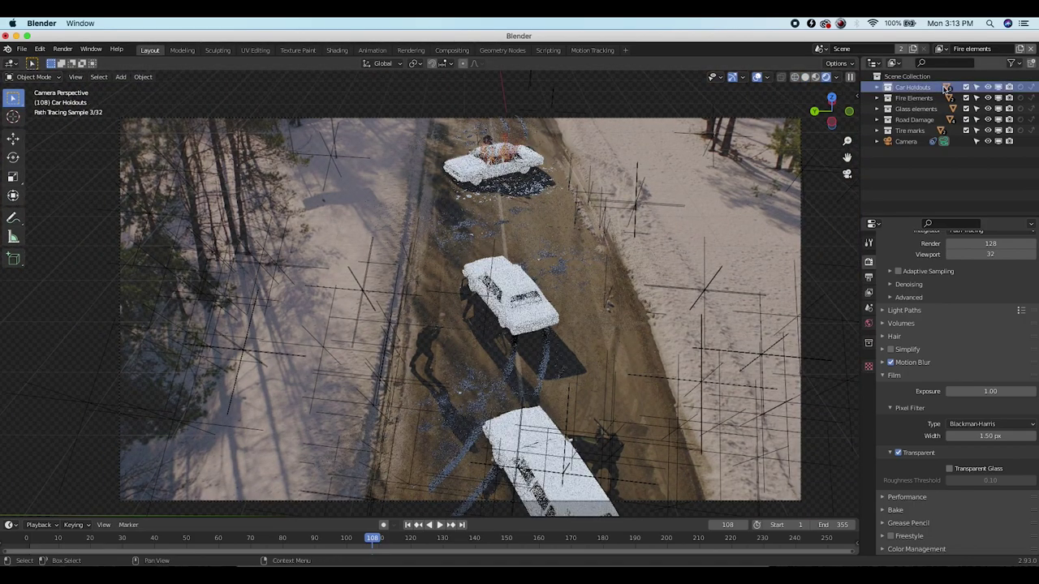
left_click(1021, 87)
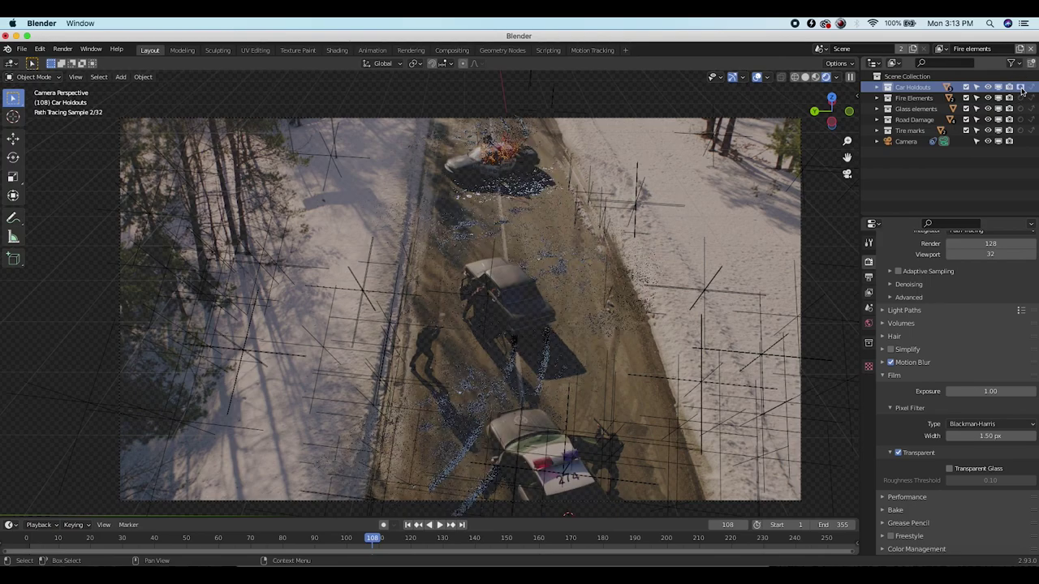
left_click(1032, 109)
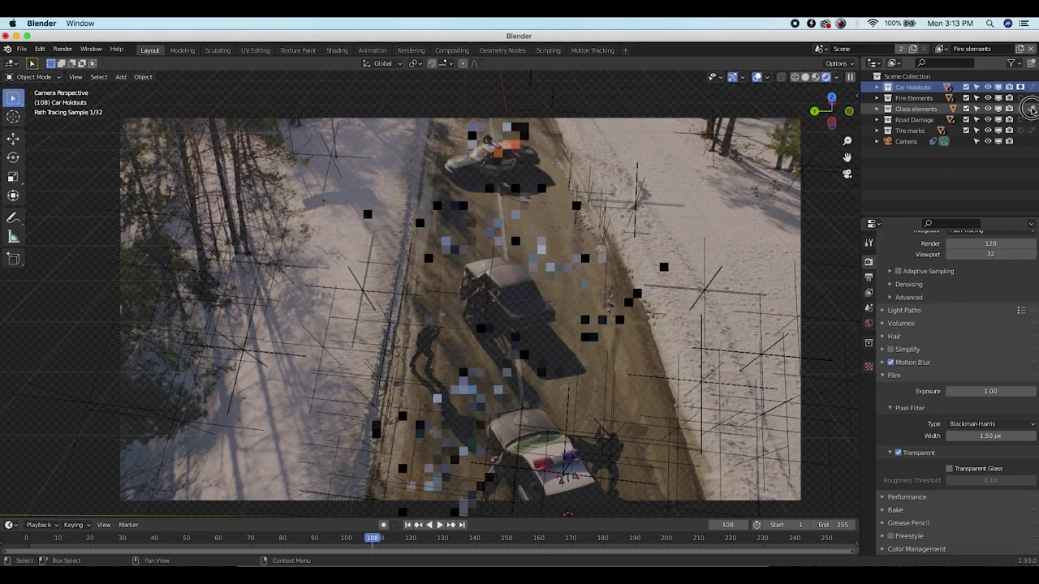
left_click(913, 98)
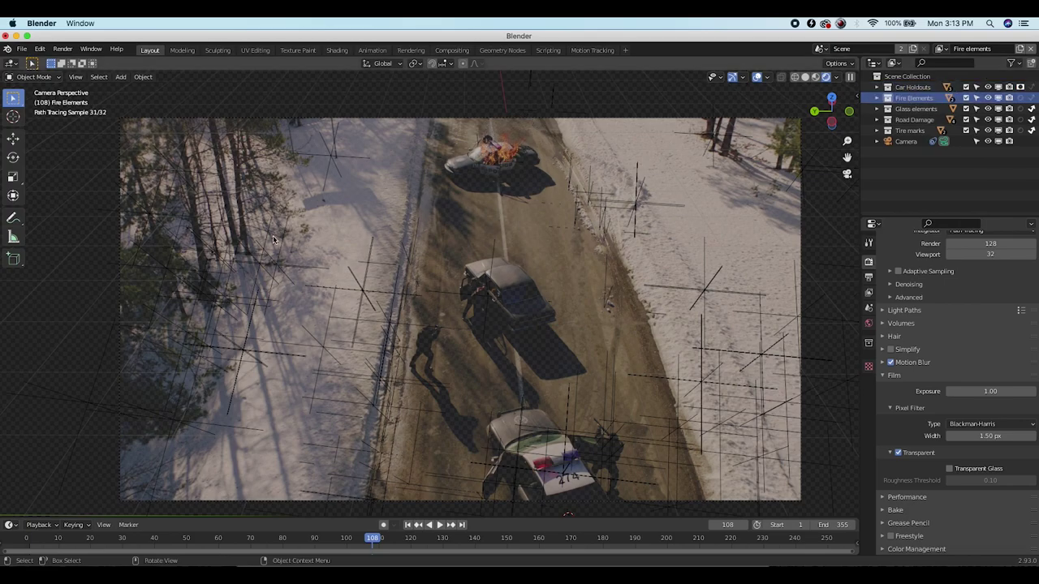
left_click(939, 49)
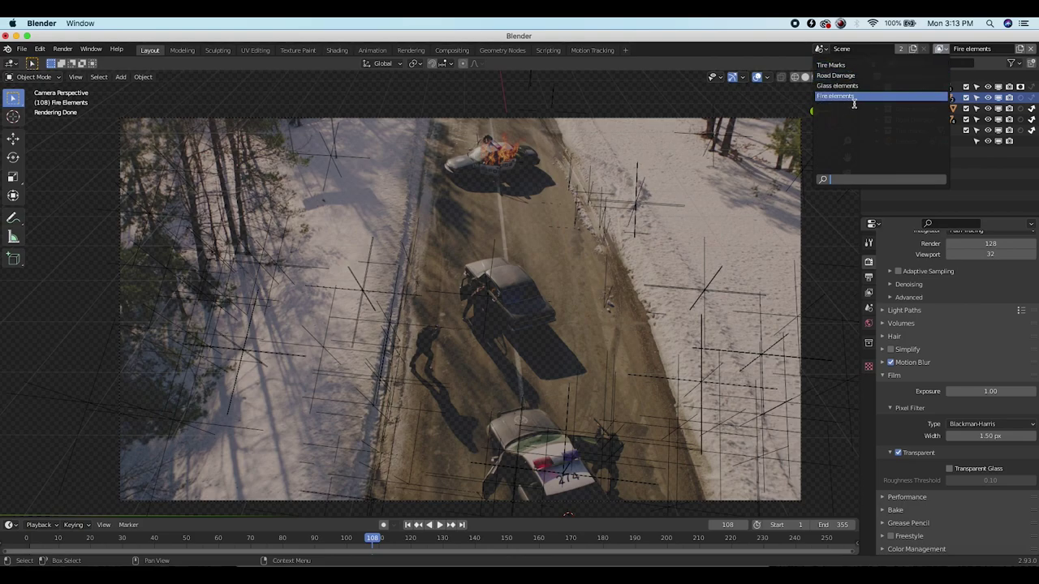
left_click(837, 96)
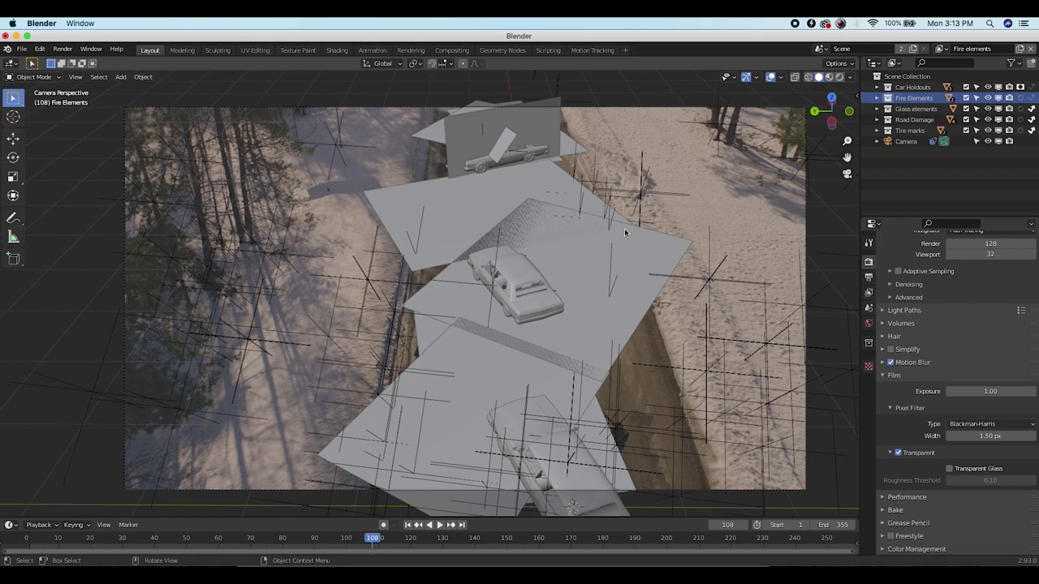
Set the Cycles render samples to 32 and enable the animated seed in the advanced sampling settings
scroll(917, 340, "up", 3)
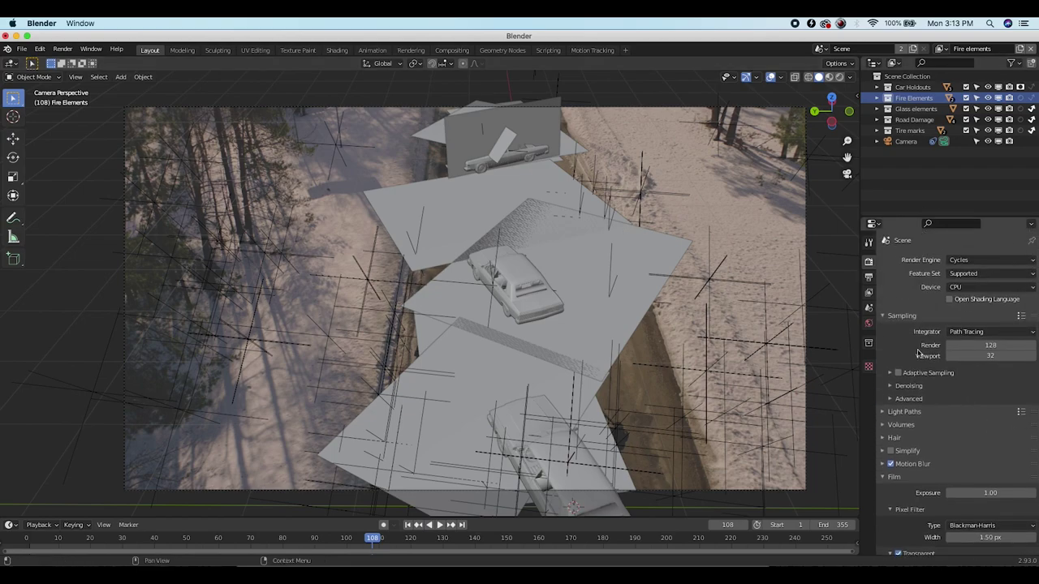
left_click(988, 346)
type("32")
key("Return")
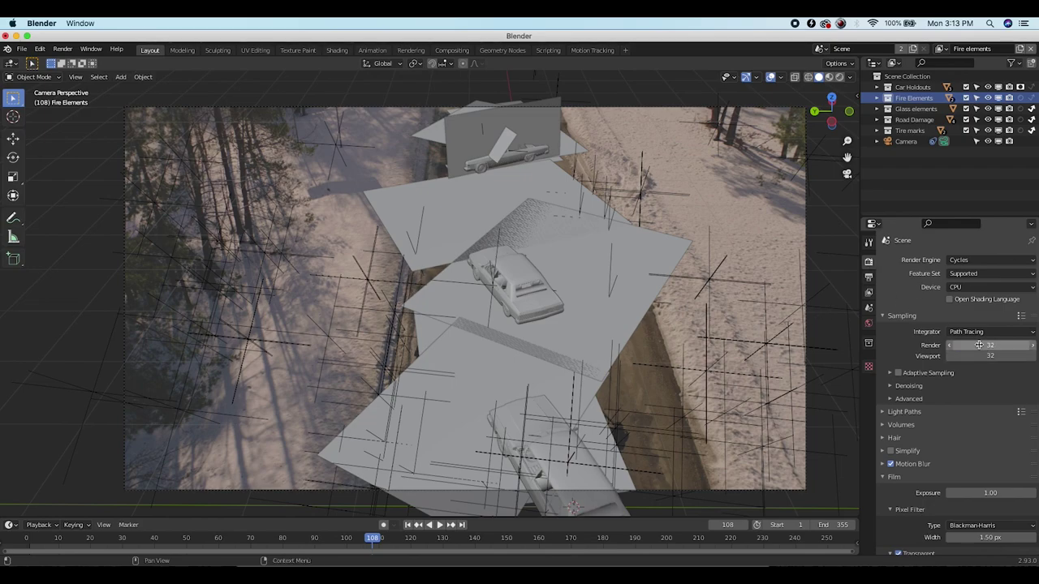
left_click(892, 400)
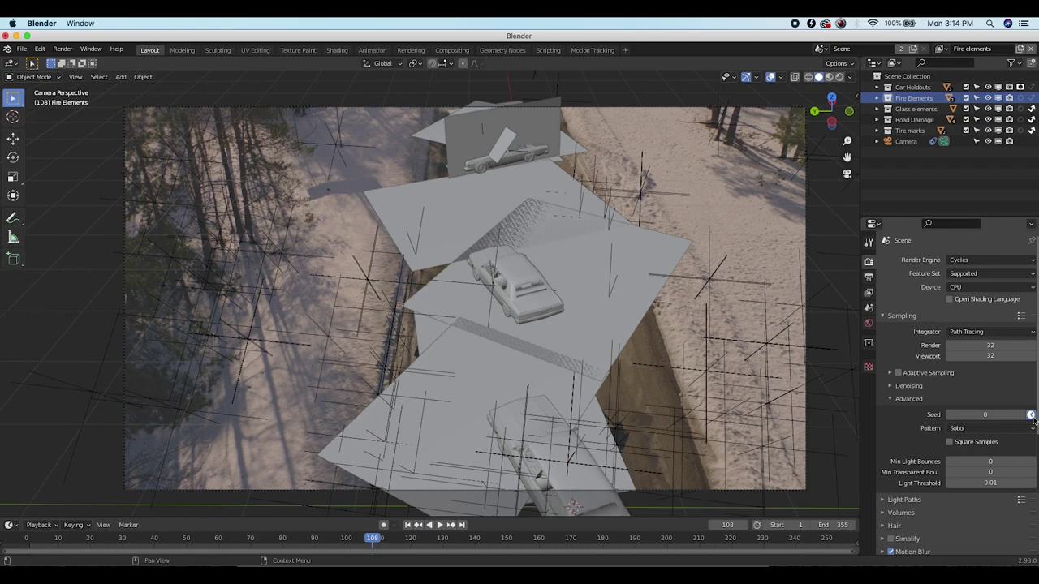
scroll(895, 379, "down", 5)
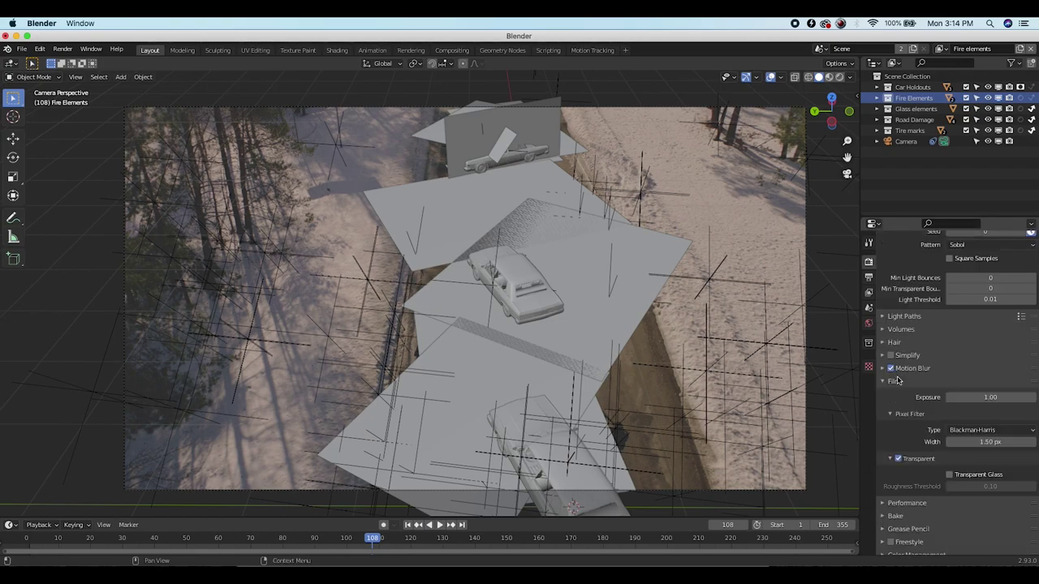
Set the motion blur shutter to 0.2 in the Cycles render settings
left_click(885, 368)
left_click(985, 397)
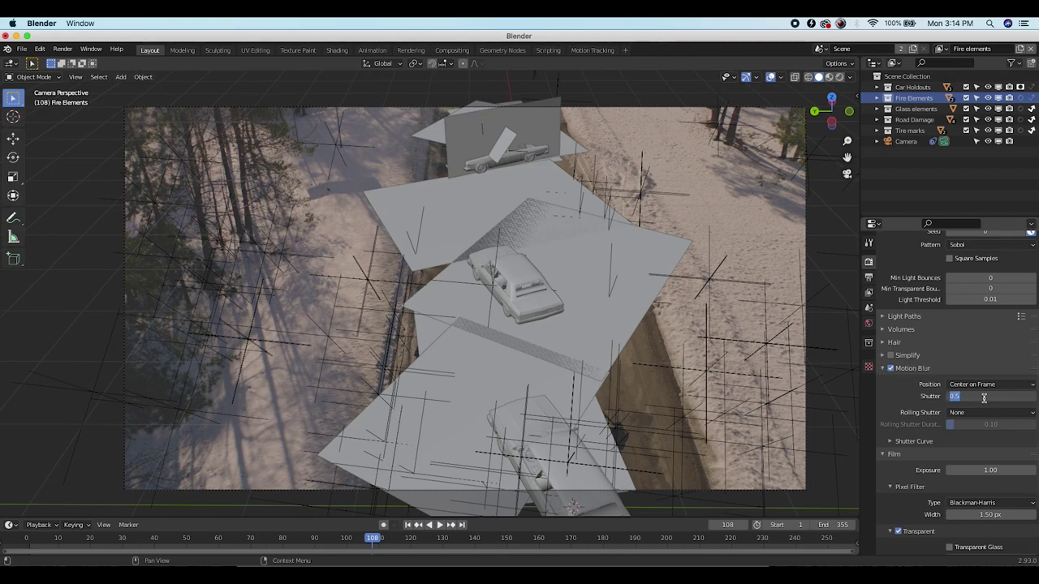
type(".2")
key("Return")
left_click(884, 369)
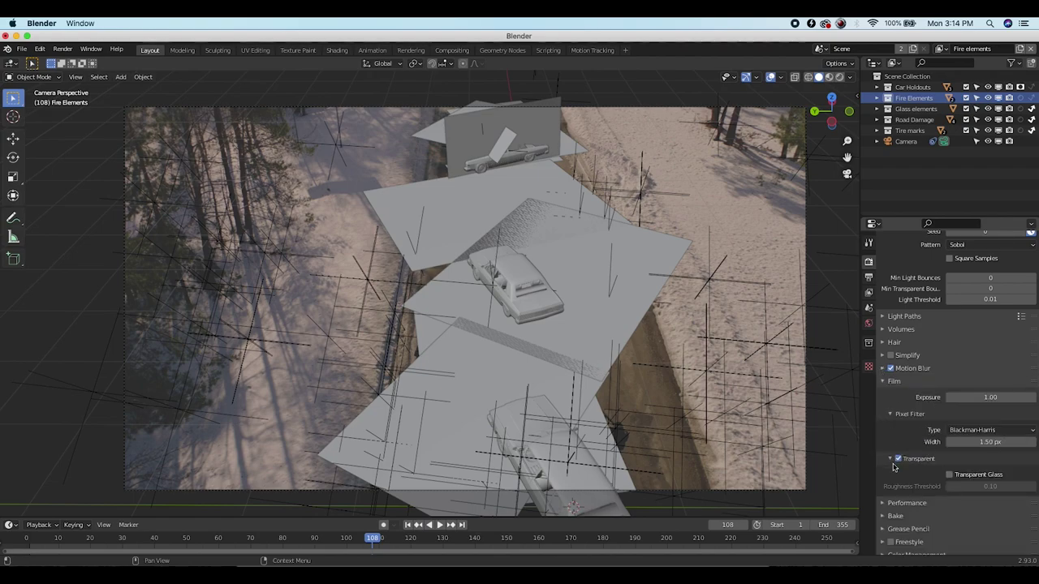
Change the render output file format to OpenEXR
scroll(912, 485, "down", 1)
scroll(912, 484, "up", 6)
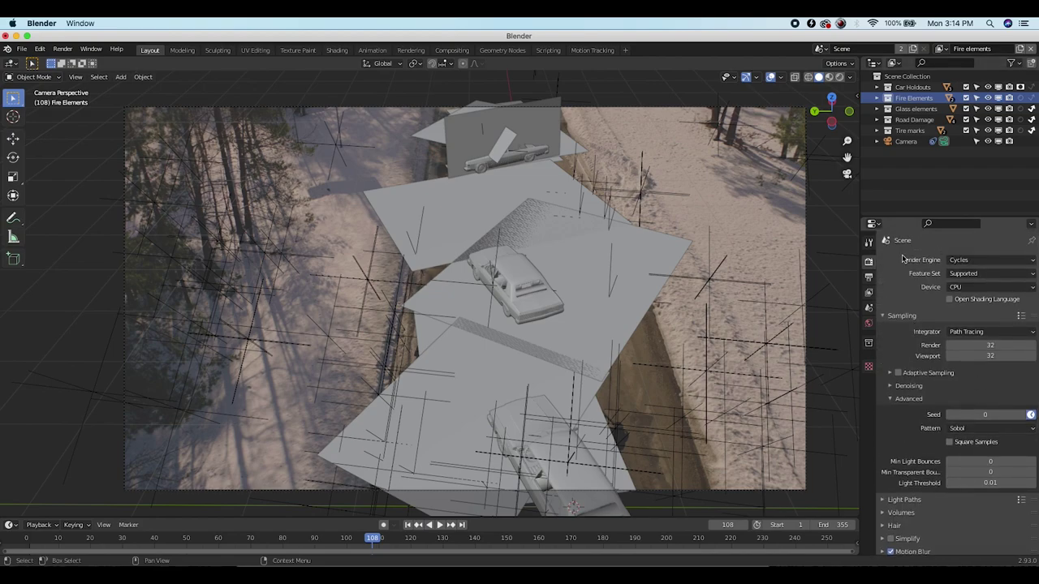
left_click(869, 278)
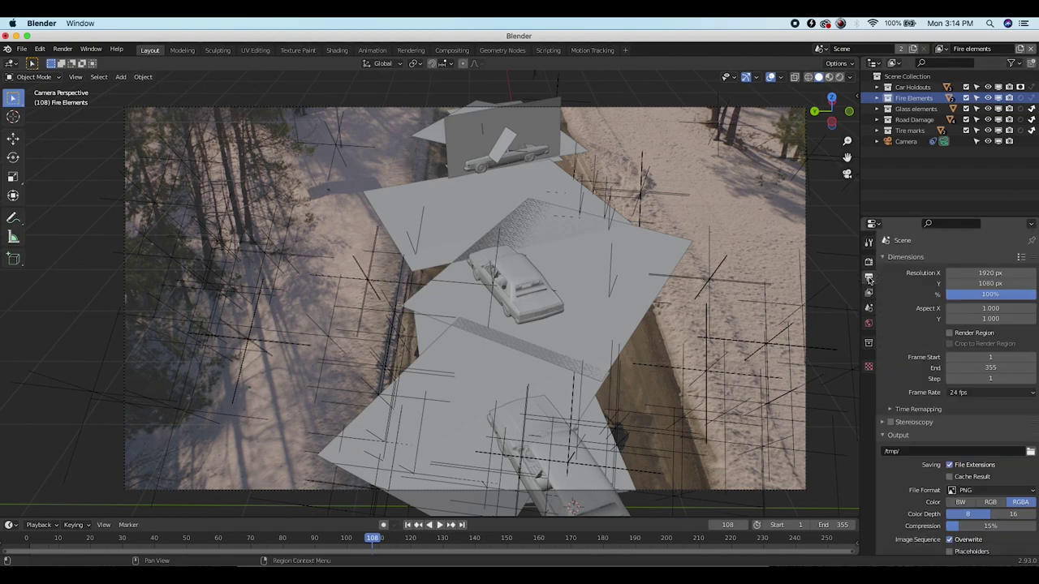
scroll(924, 446, "down", 2)
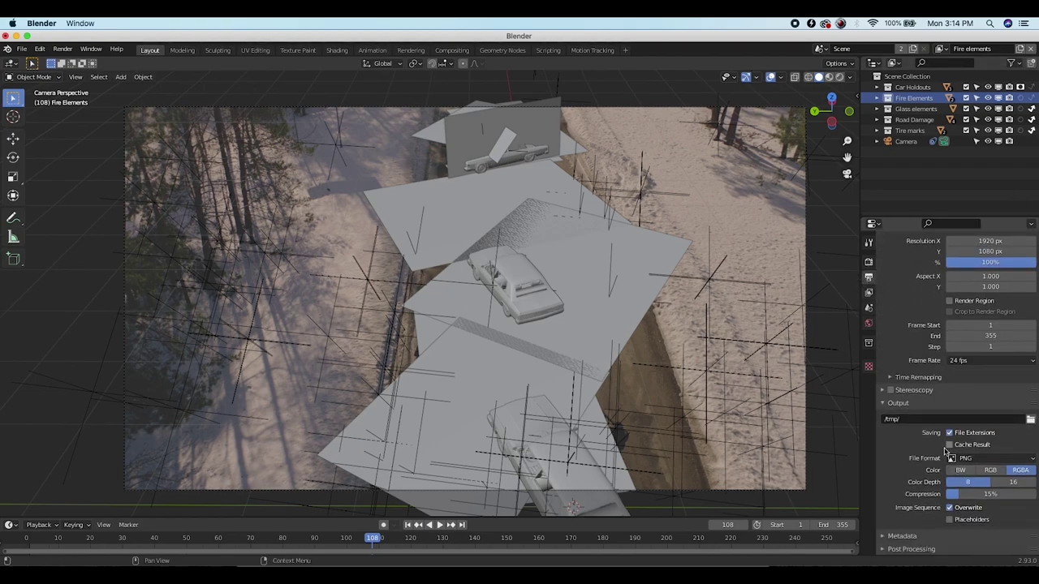
left_click(973, 460)
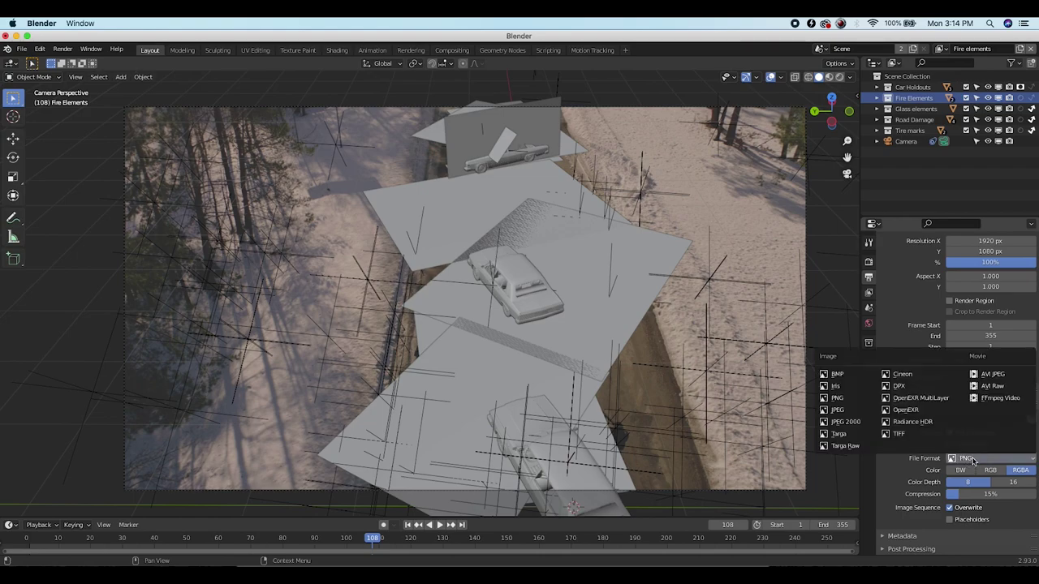
left_click(902, 410)
scroll(933, 439, "up", 2)
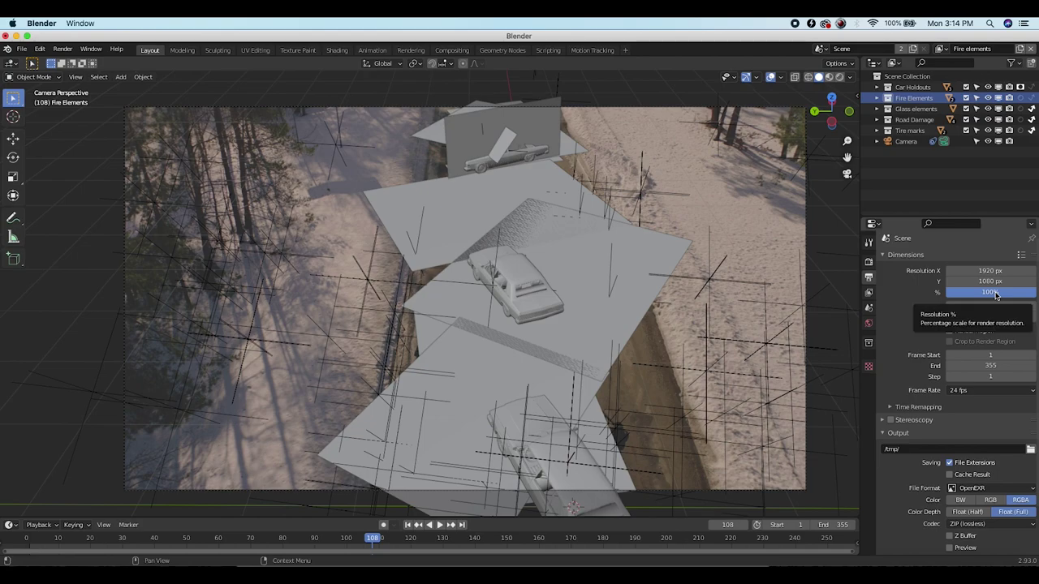
Browse for the output path and create and open a folder named Police arrest tutorial output inside Cop scene footage
left_click(1030, 453)
left_click_drag(843, 177, 734, 97)
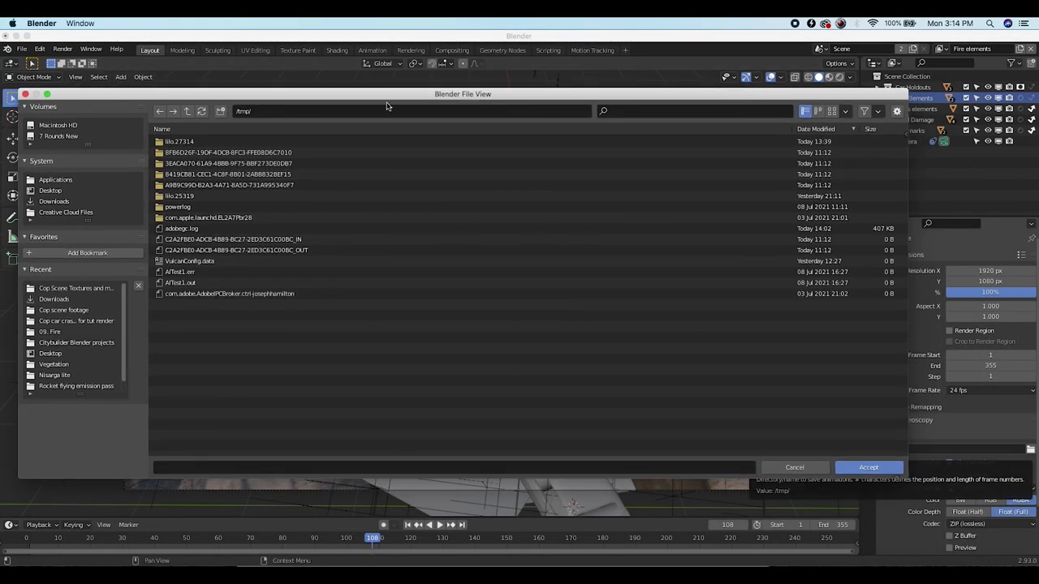
left_click(65, 311)
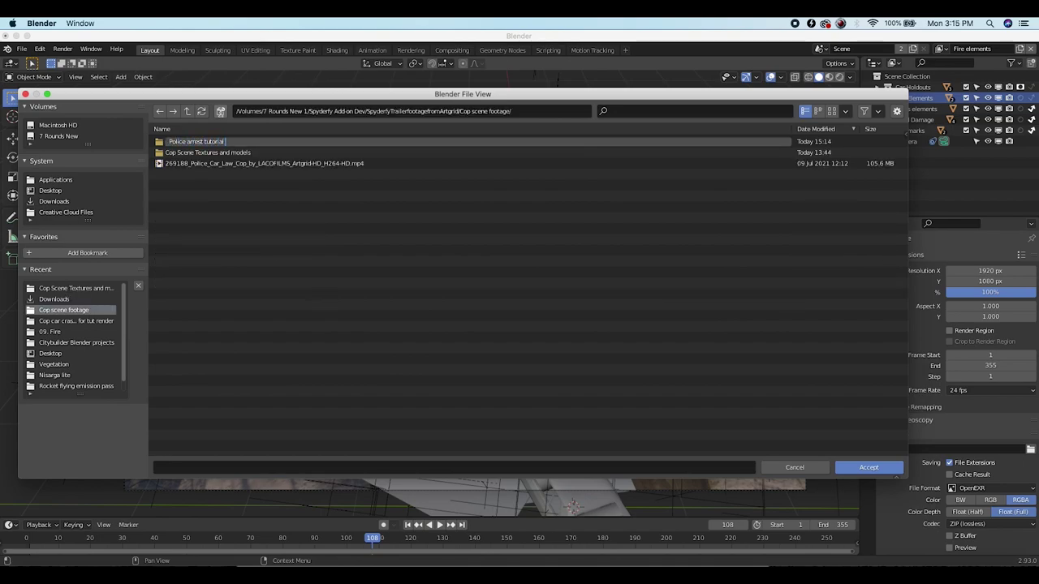
key("Return")
double_click(189, 146)
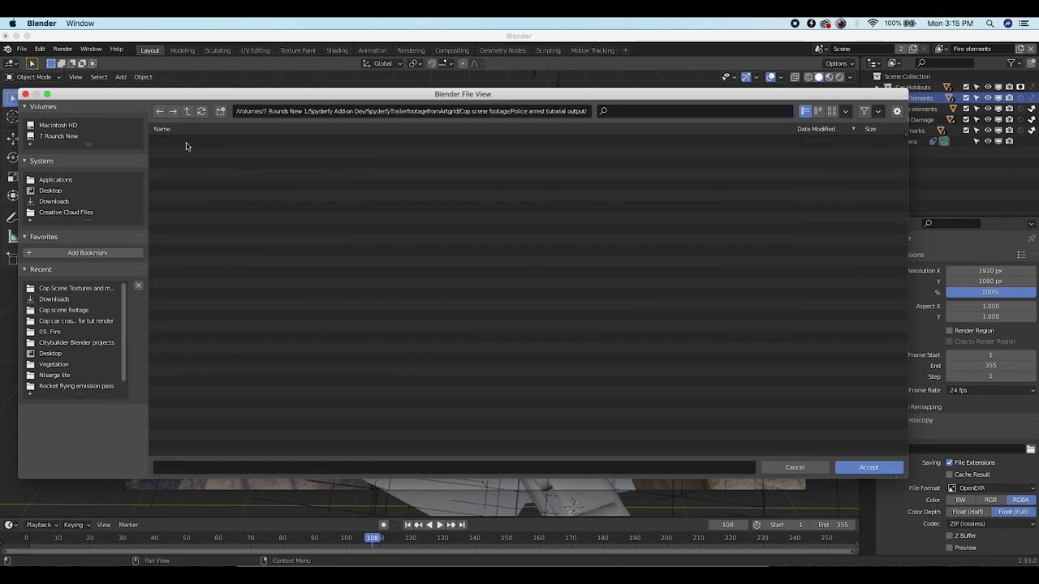
Name the output file Police arrest tutorial output and accept it as the render output path
left_click(206, 467)
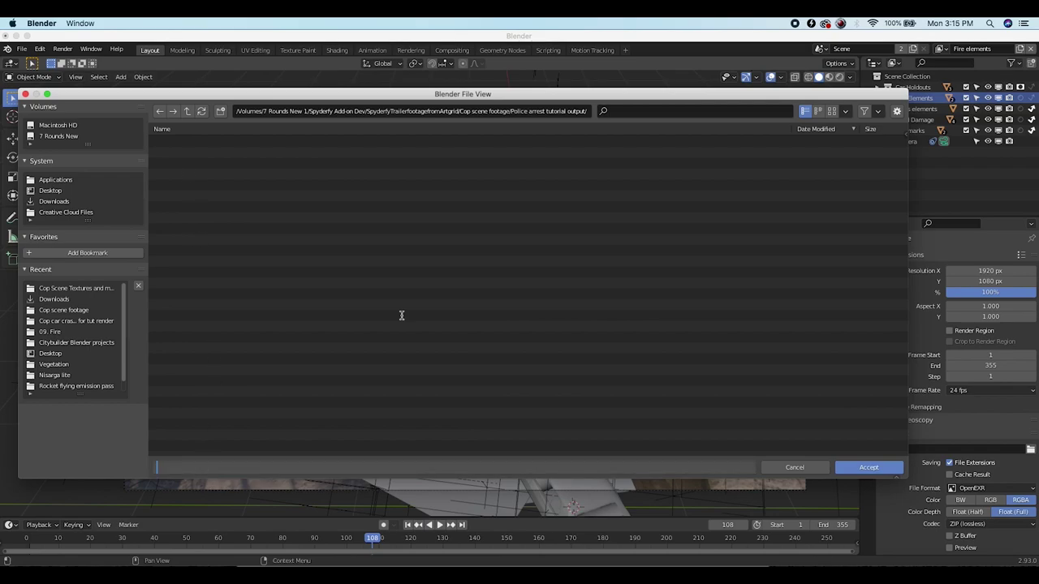
type("Police arrest tutorial output")
left_click(867, 469)
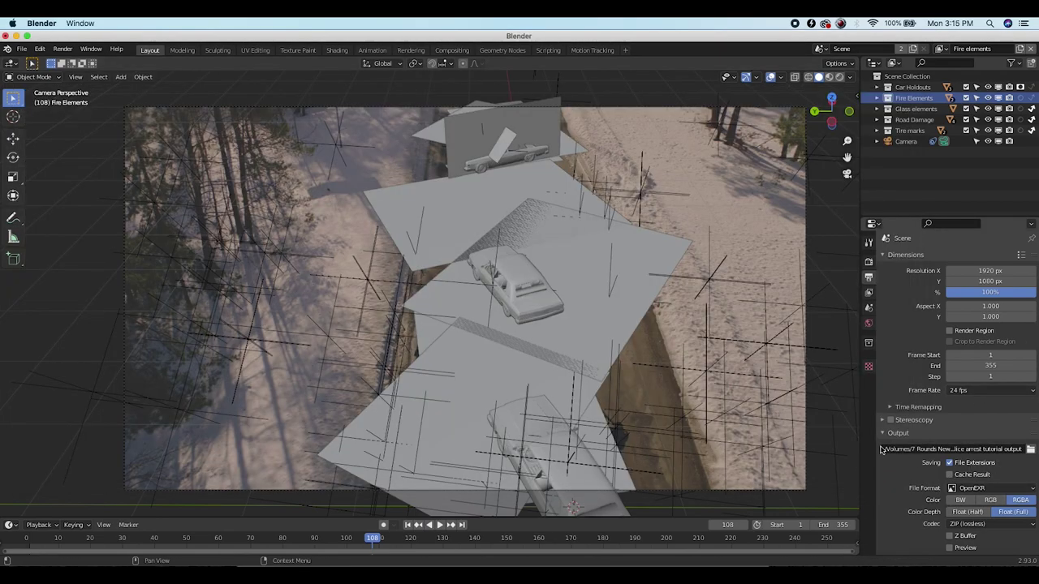
Move the timeline's current frame to 195
middle_click_drag(688, 257, 672, 245, "shift")
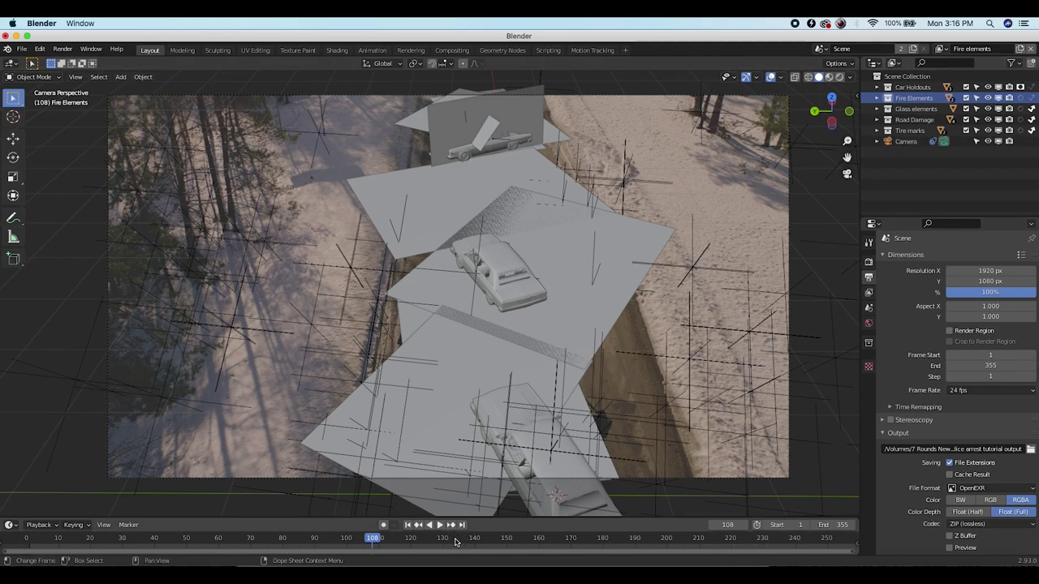
left_click_drag(486, 543, 625, 541)
key("z")
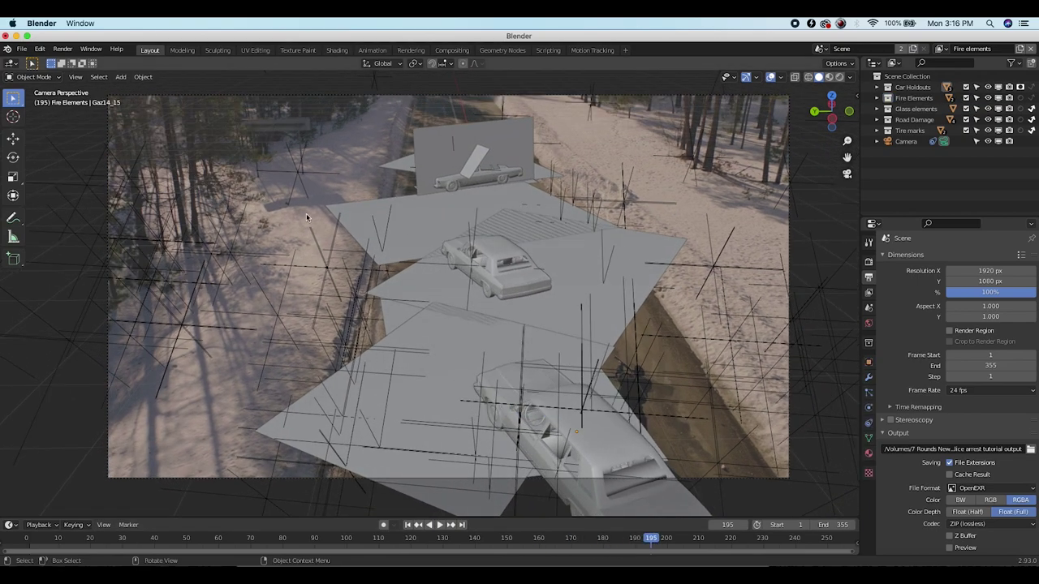
Save the project as police arrest tutorial in the Police arrest tutorial output folder
left_click(22, 49)
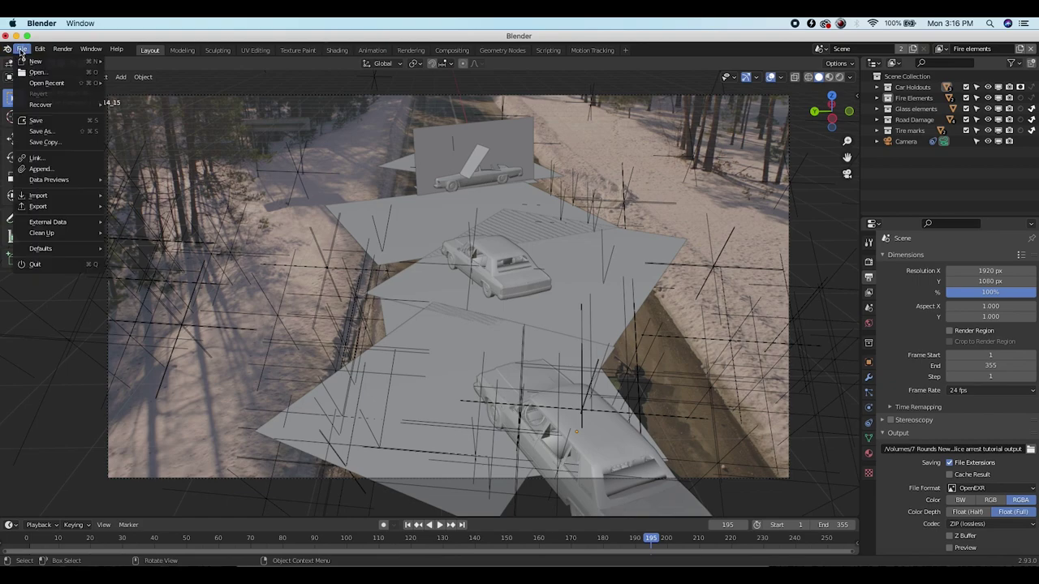
left_click(42, 132)
type("police arrest tutorial")
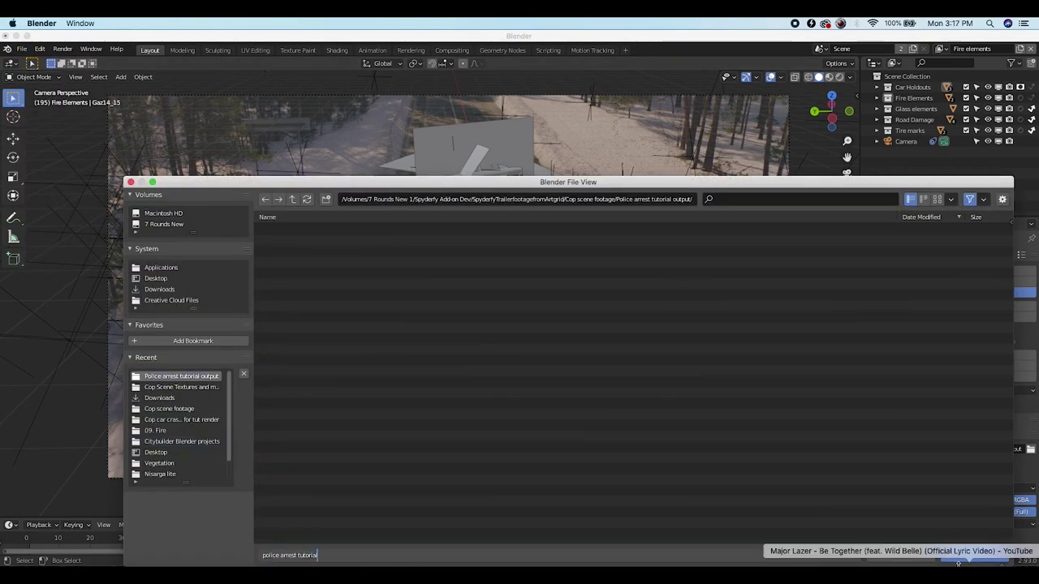
key("Return")
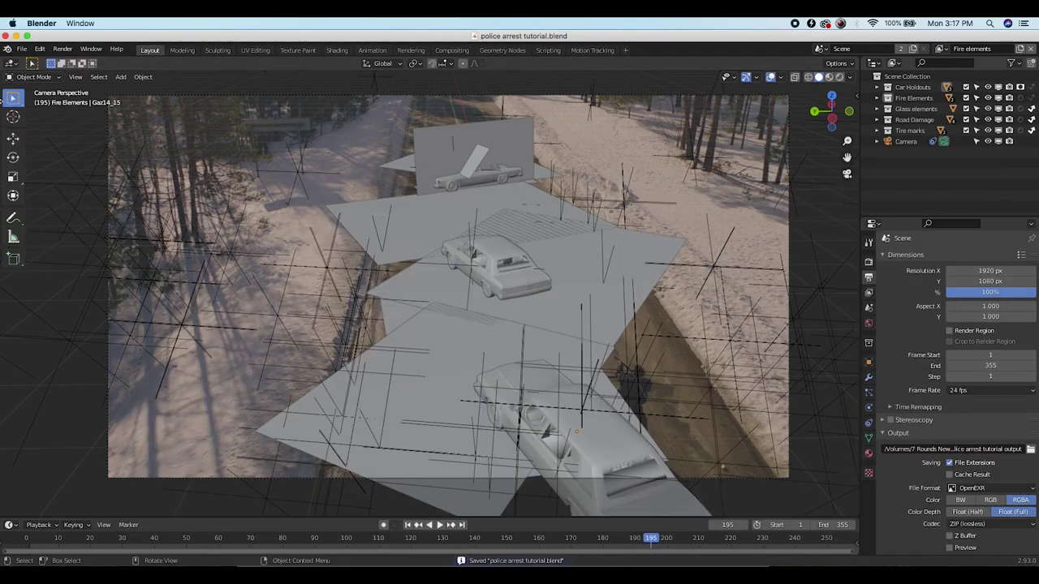
Render a still image of the current frame and close the render result window
left_click(62, 48)
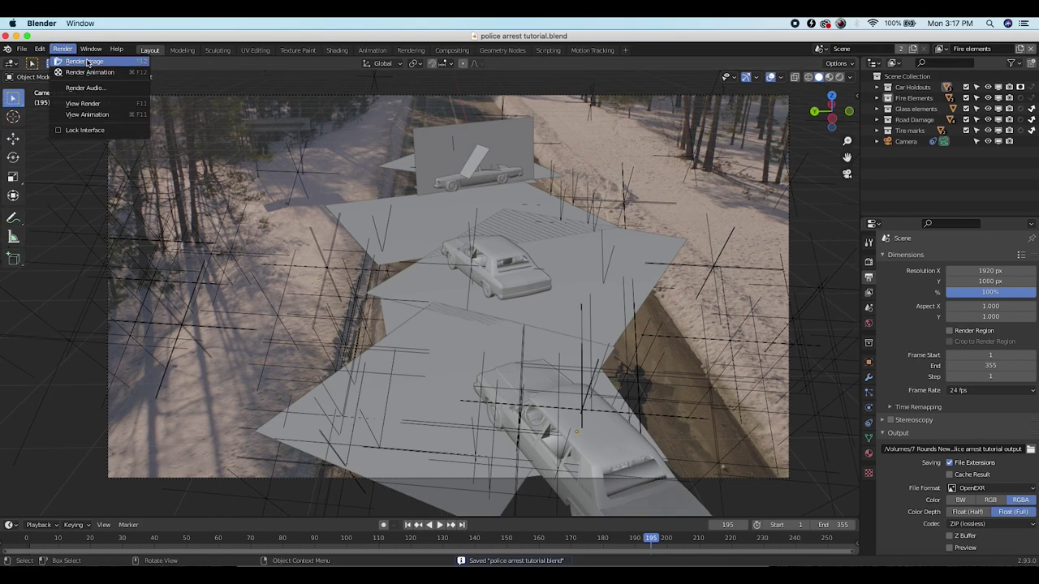
left_click(84, 64)
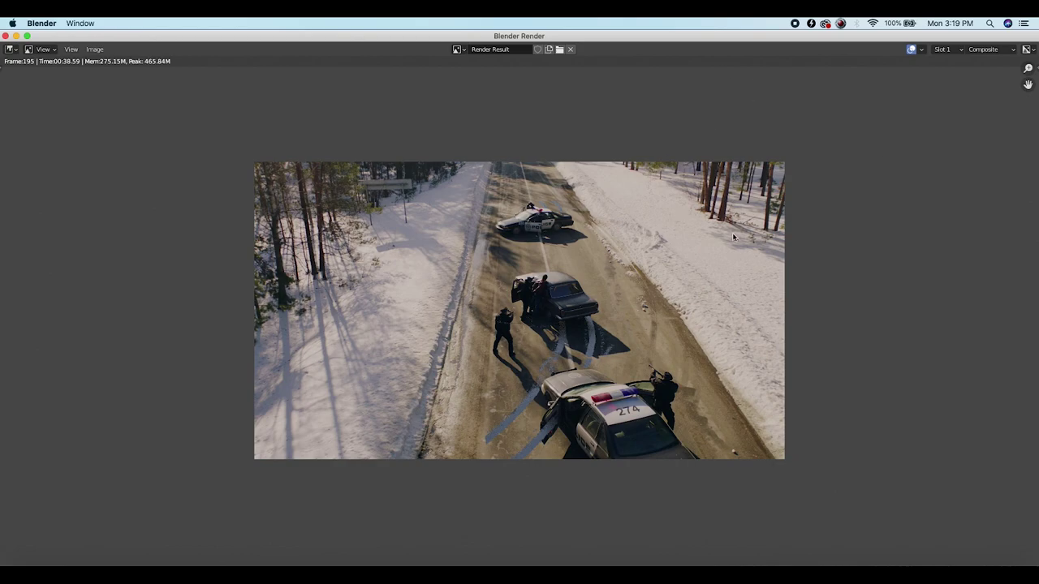
left_click(5, 37)
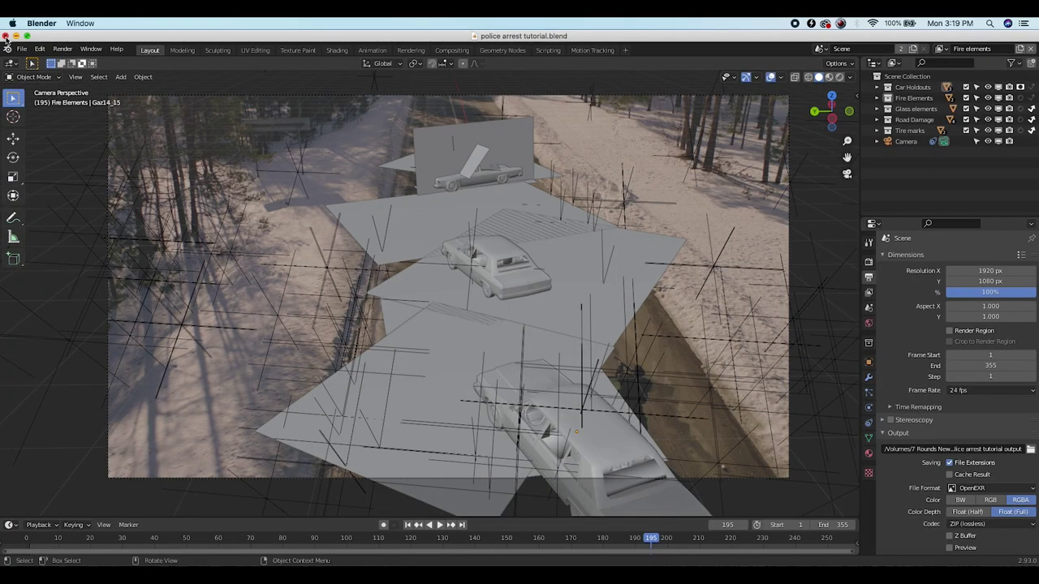
Switch to the Compositing workspace and shrink the backdrop until the whole rendered frame fits behind the nodes
left_click(451, 49)
scroll(551, 191, "down", 2)
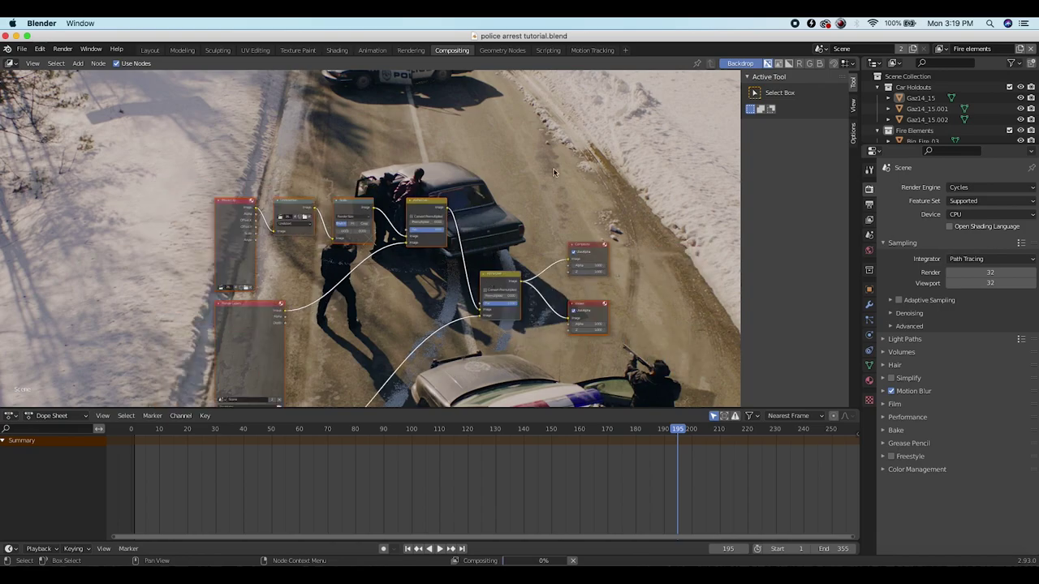
key("v")
key("v")
key("v")
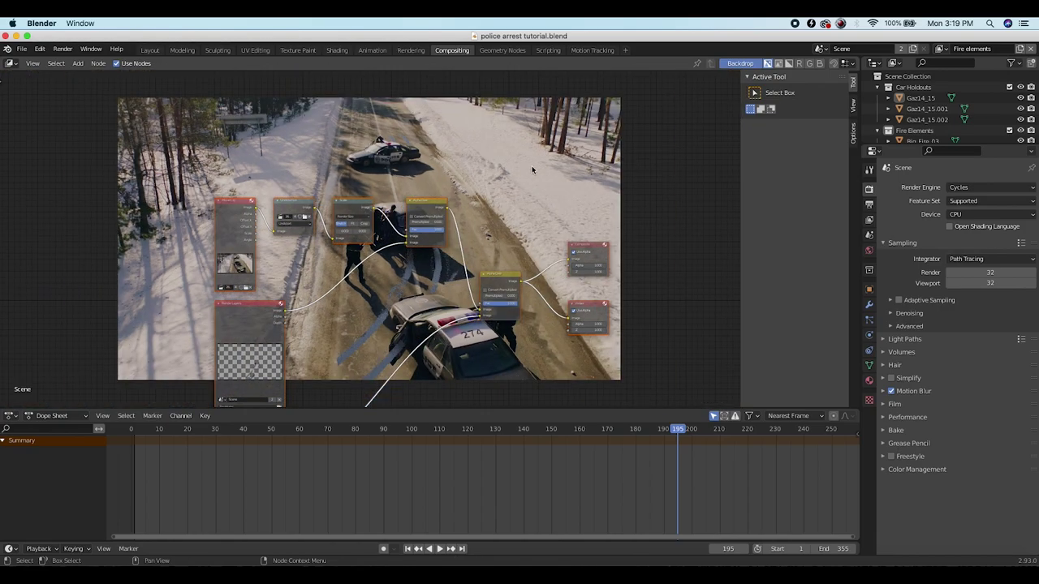
Examine how the movie clip and the two Render Layers nodes feed the Alpha Over nodes in the compositing tree
scroll(483, 202, "up", 2)
scroll(483, 202, "down", 4)
scroll(483, 202, "down", 3)
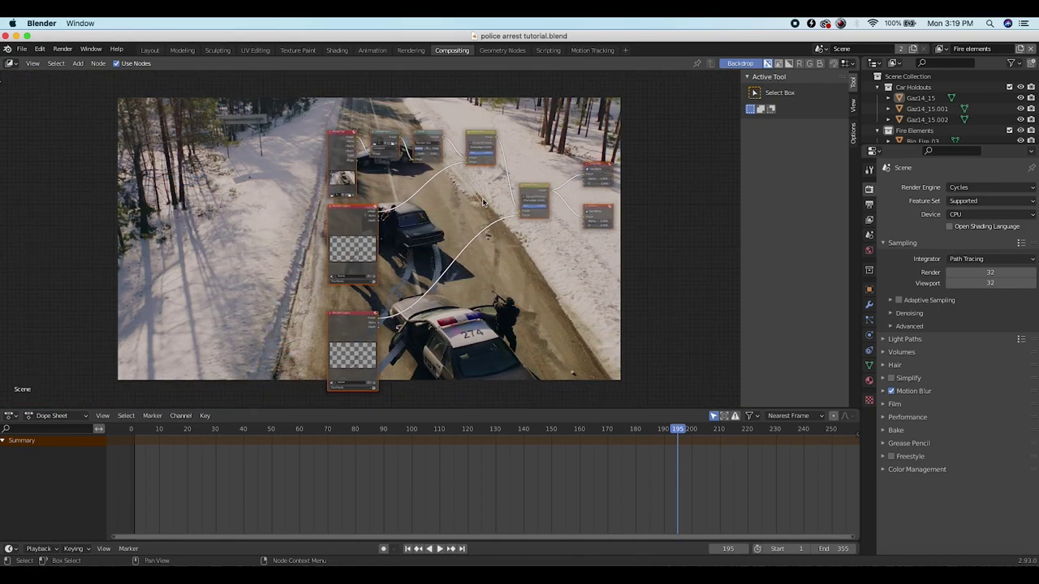
scroll(428, 251, "left", 1)
scroll(428, 251, "right", 4)
scroll(383, 306, "left", 3, "ctrl")
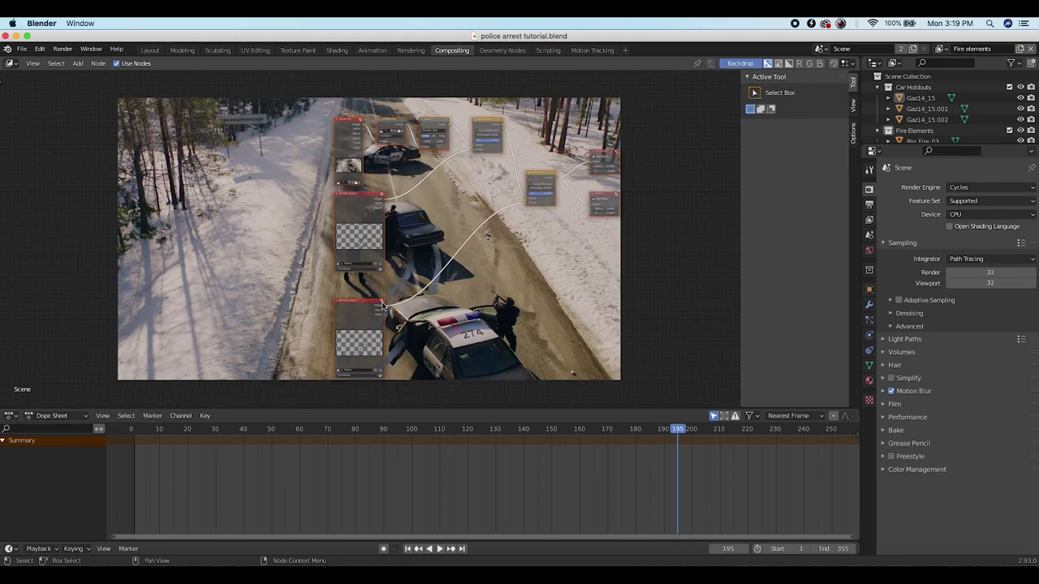
scroll(383, 306, "right", 4, "ctrl")
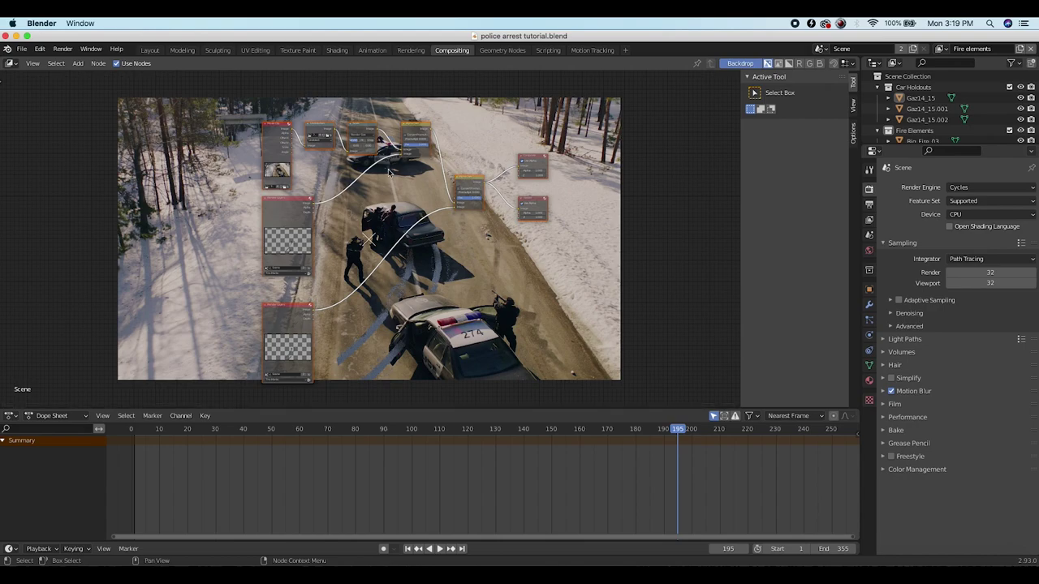
scroll(359, 247, "left", 4)
scroll(359, 247, "up", 3)
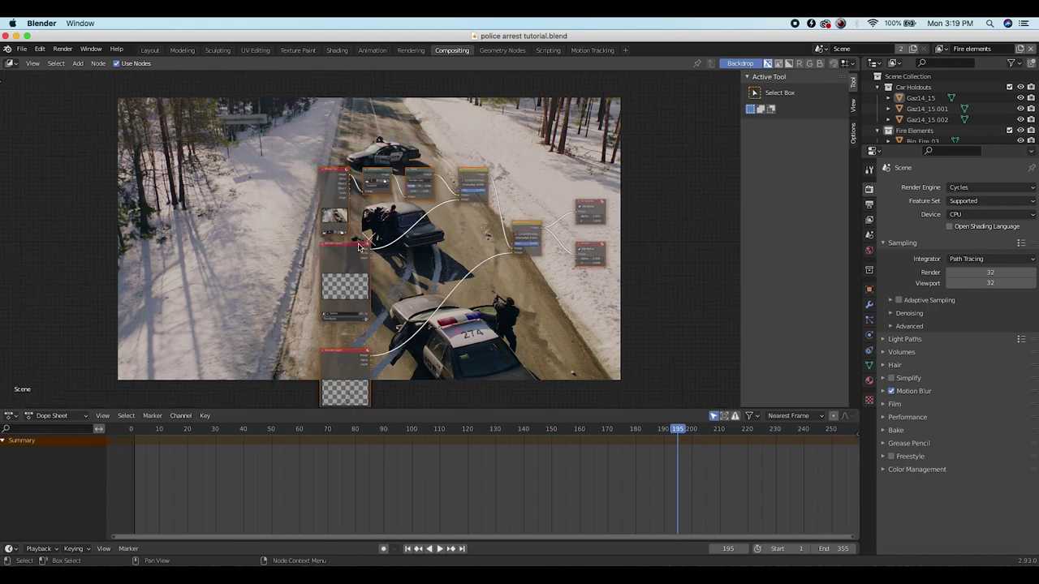
scroll(359, 247, "down", 5)
scroll(359, 247, "right", 2)
scroll(359, 247, "up", 2)
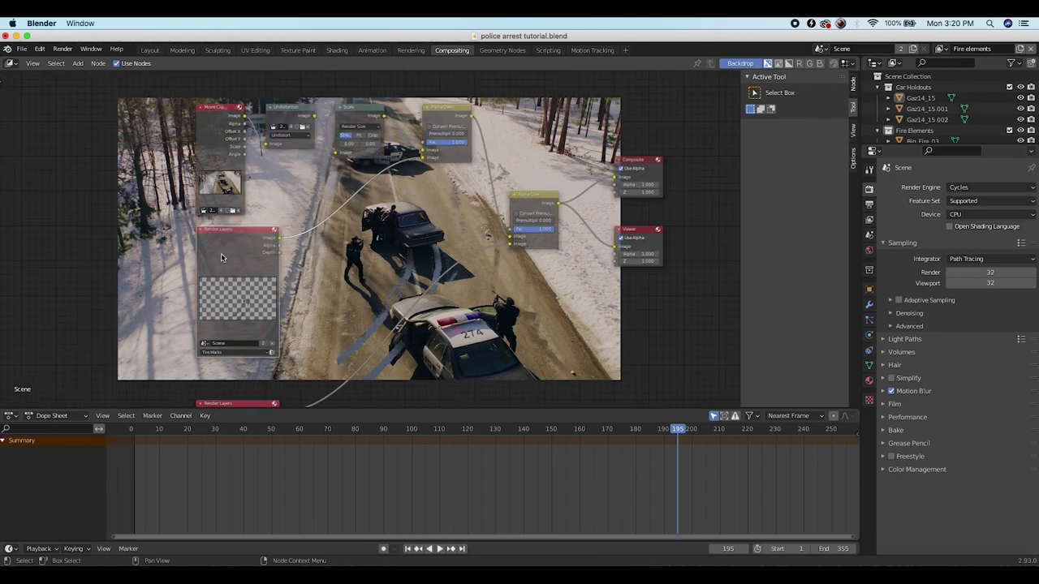
scroll(221, 253, "left", 4)
scroll(221, 254, "down", 3, "ctrl")
scroll(393, 287, "right", 4)
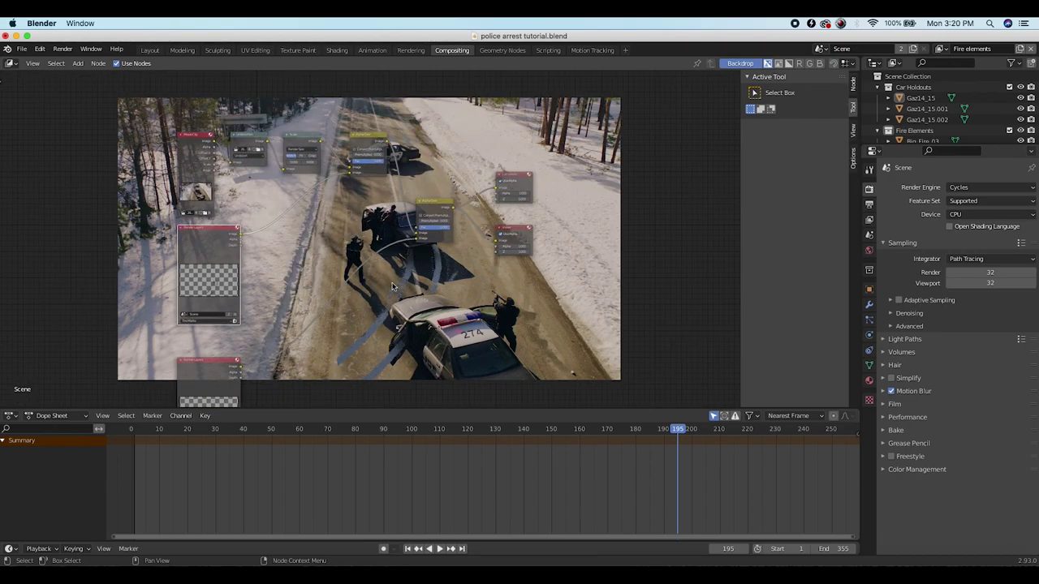
scroll(409, 297, "down", 2)
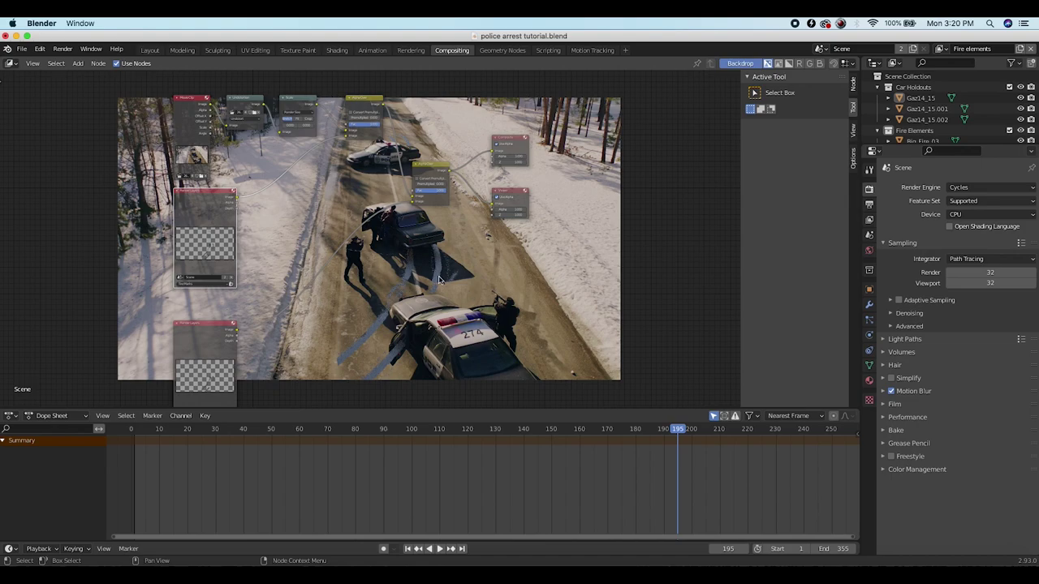
scroll(410, 304, "down", 2)
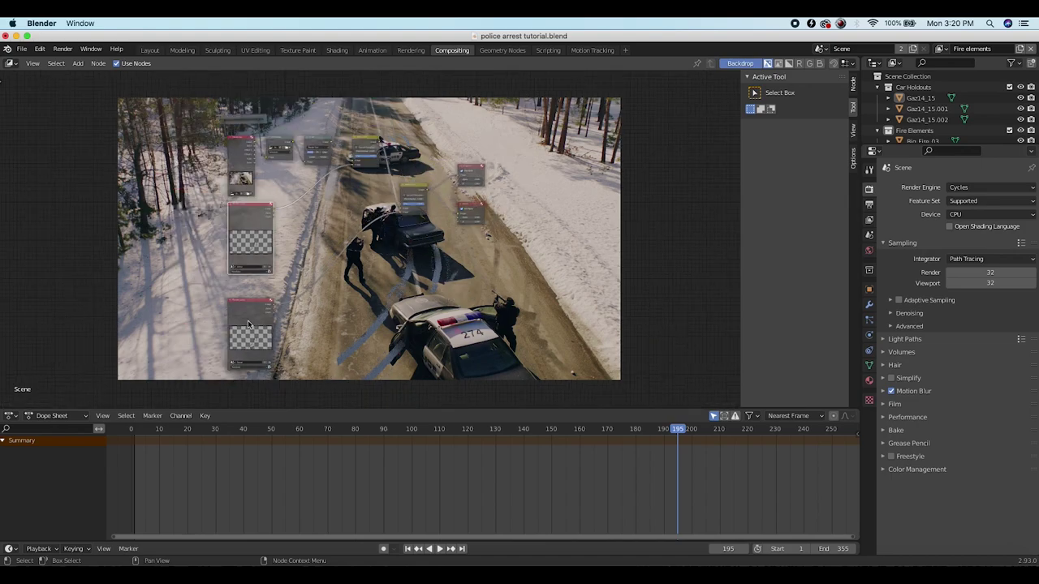
Delete the lower Render Layers node and fit the remaining compositing nodes in the editor
scroll(247, 243, "up", 2)
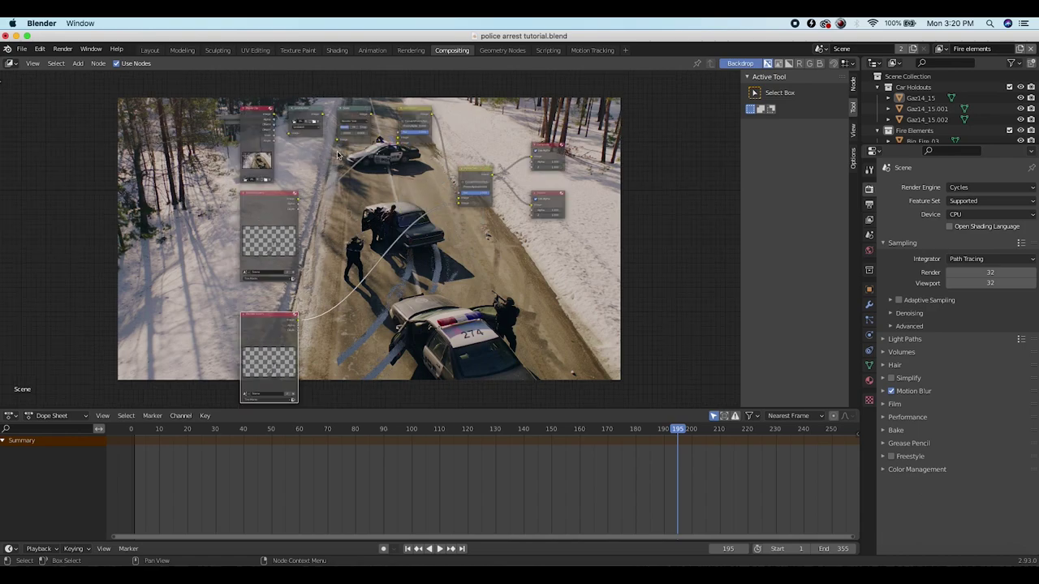
middle_click_drag(385, 217, 387, 194)
scroll(371, 239, "down", 2)
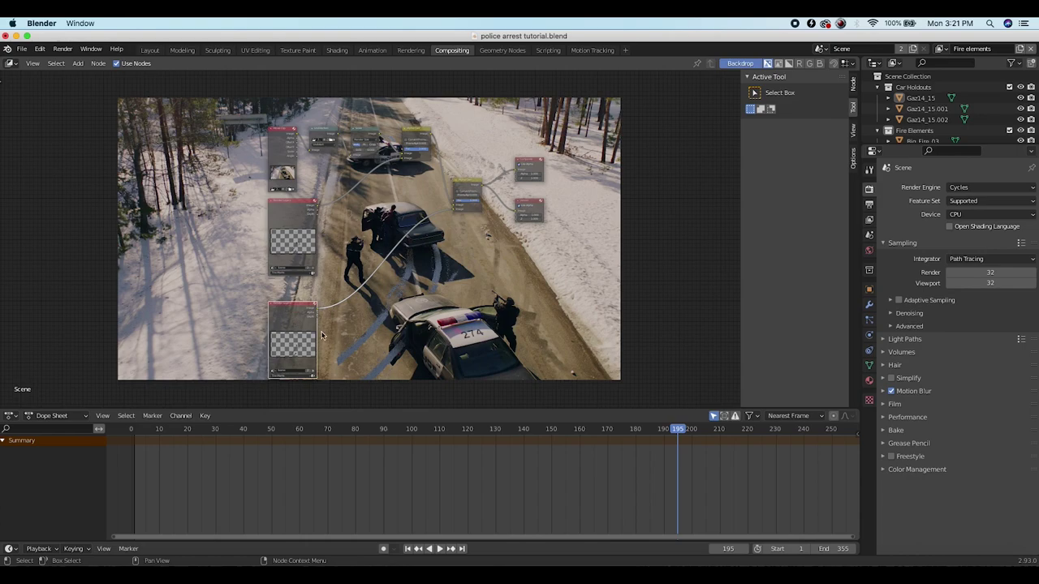
key("x")
key("Home")
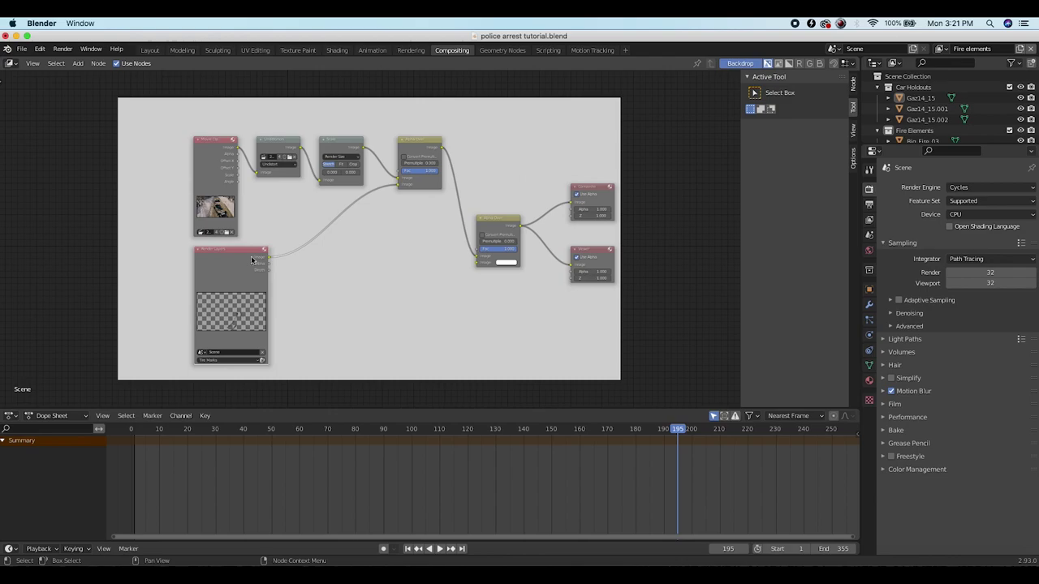
Choose the Tire Marks layer in the remaining Render Layers node and reroute its Image link to the second Alpha Over node's lower image input
left_click(218, 360)
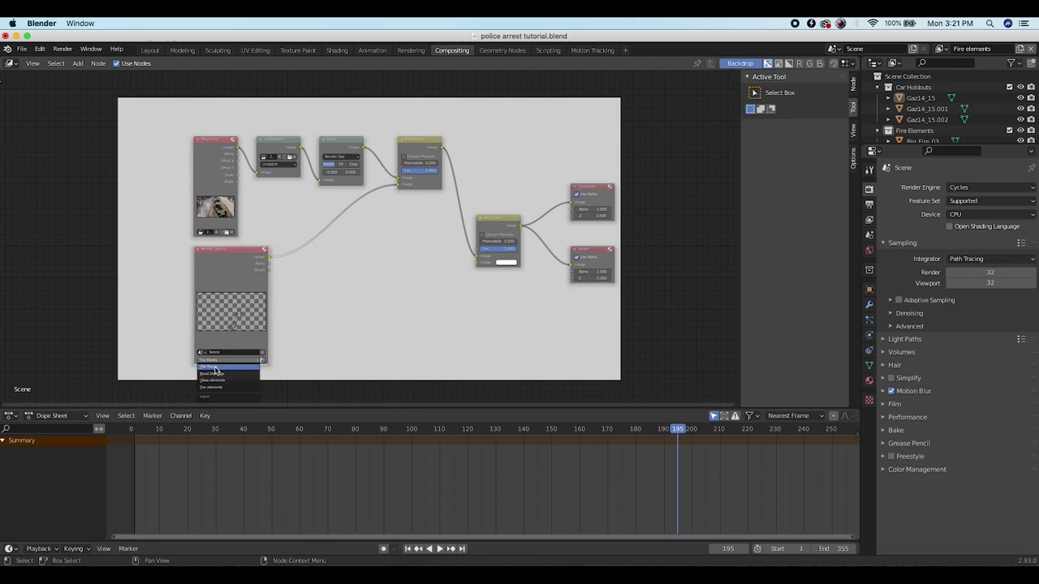
left_click(216, 370)
left_click_drag(398, 186, 477, 264)
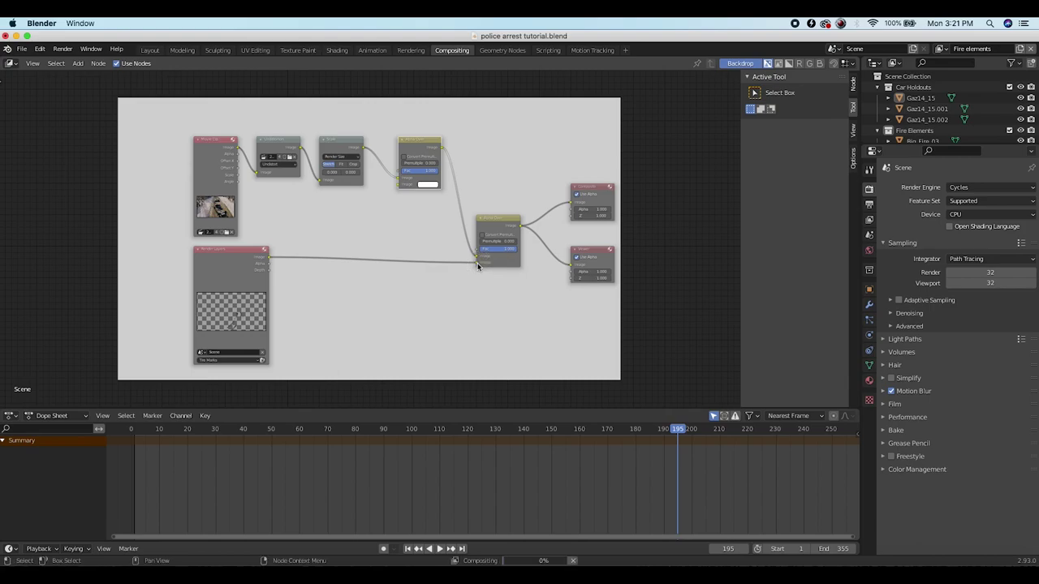
Link the Scale node's image output to the second Alpha Over node's upper image input and delete the first Alpha Over node
left_click(339, 143)
left_click_drag(396, 180, 479, 259)
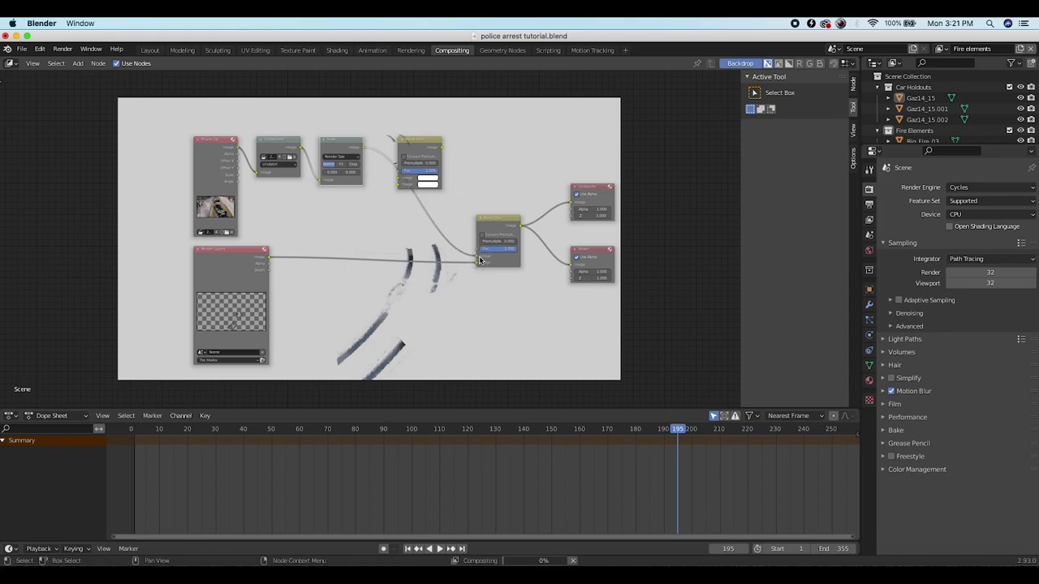
left_click(413, 144)
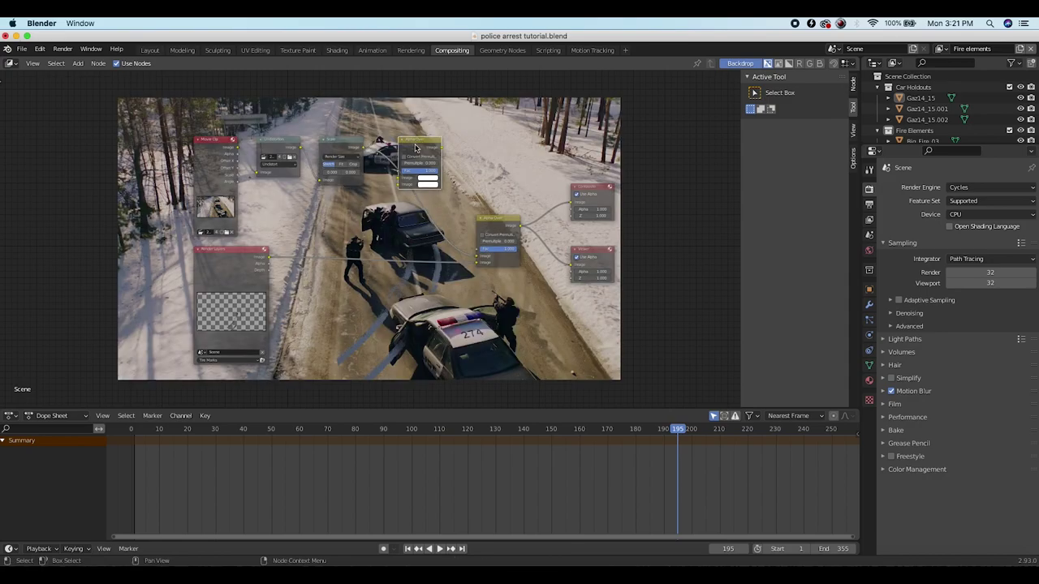
key("x")
scroll(407, 230, "down", 2)
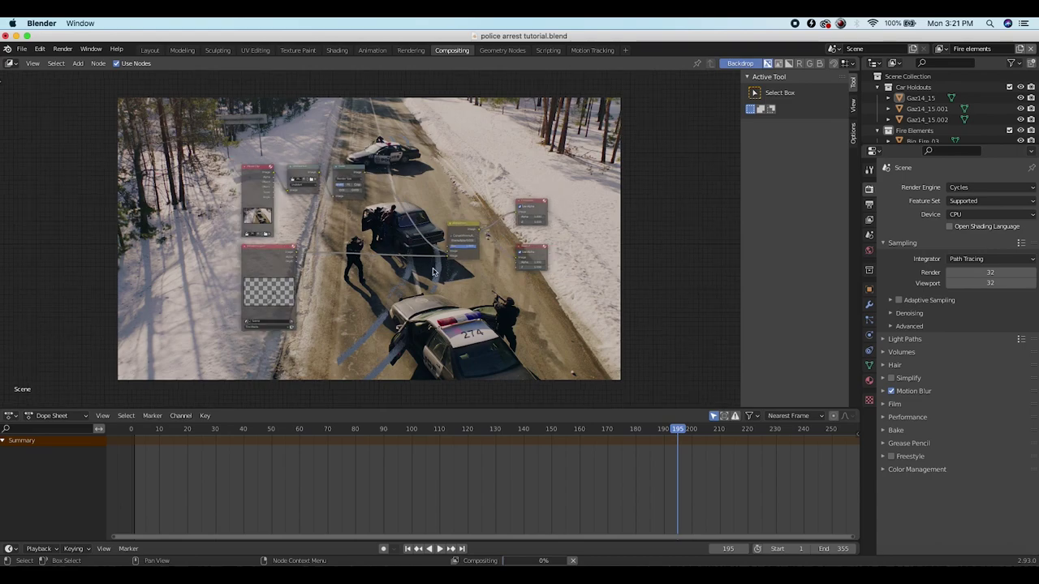
Move the Render Layers node farther away from the Alpha Over node to free space along its link
middle_click_drag(432, 272, 440, 213)
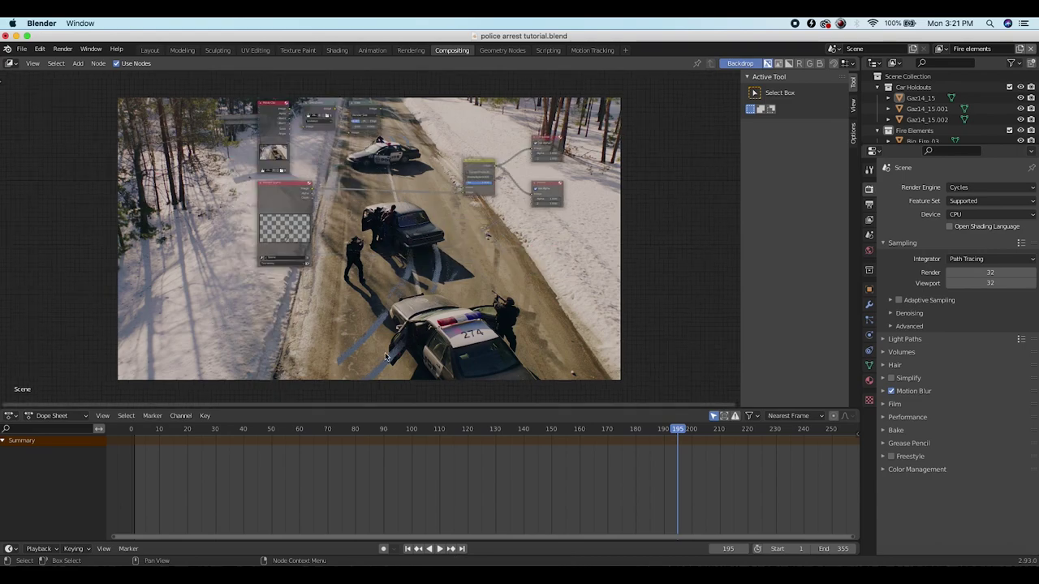
middle_click_drag(544, 168, 438, 213)
middle_click_drag(298, 245, 497, 244)
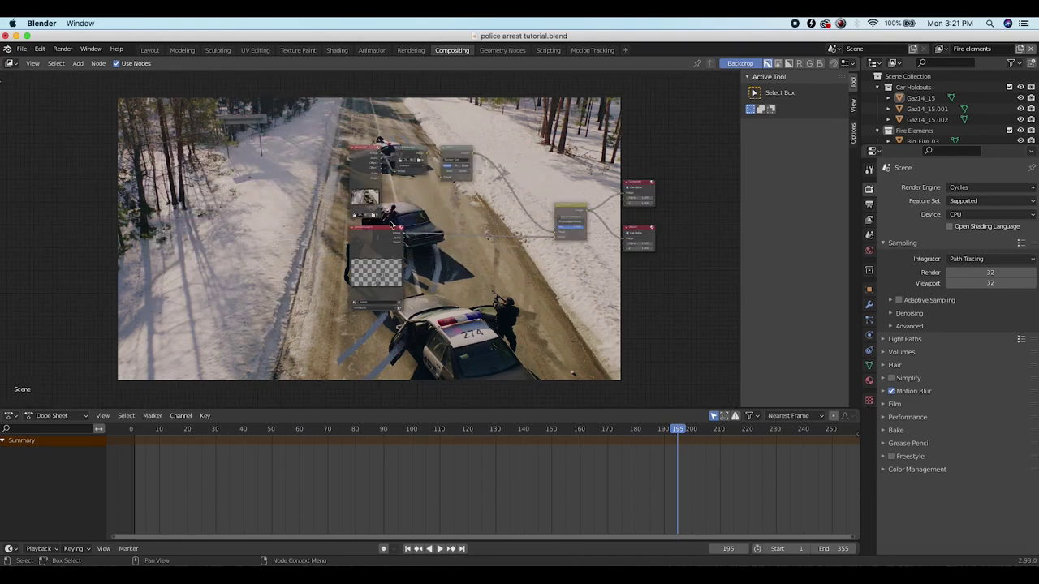
left_click(365, 236)
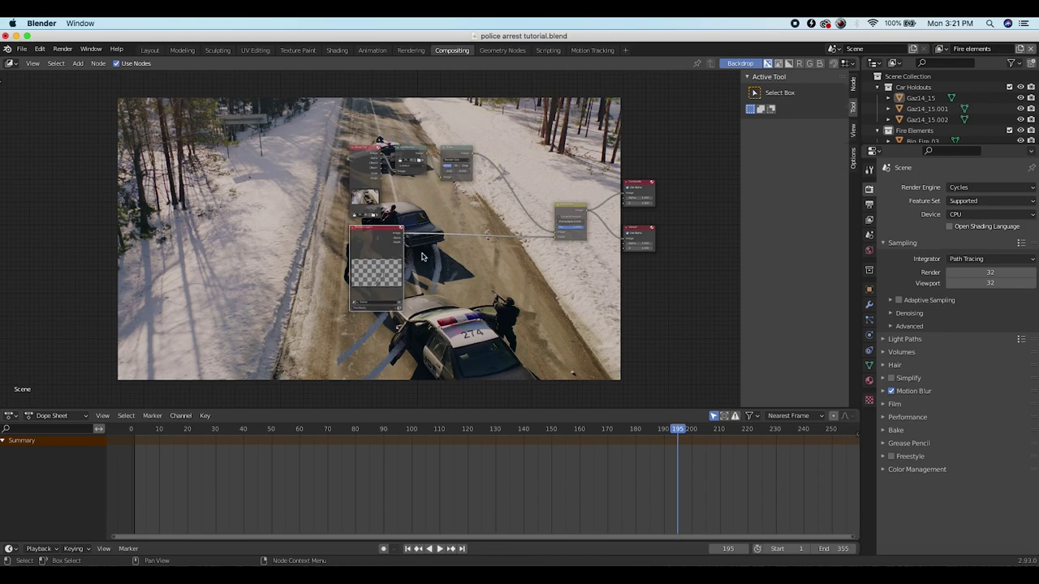
key("g")
left_click(334, 275)
Duplicate the Movie Clip, Undistort and Scale nodes together and place the copies below the Render Layers link
middle_click_drag(427, 137, 377, 110)
scroll(377, 110, "up", 1)
left_click(305, 125)
left_click(355, 127)
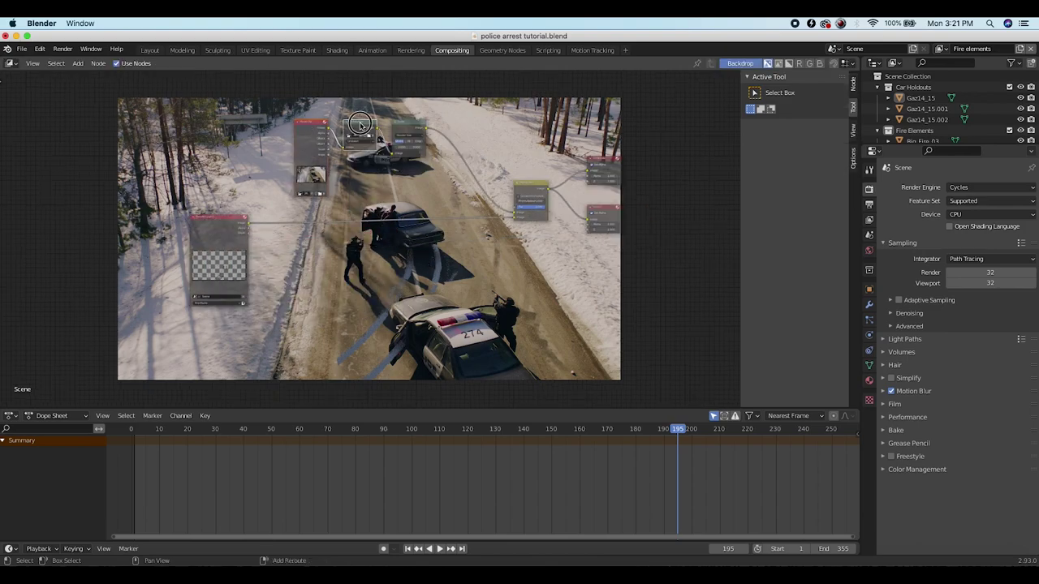
left_click(416, 128)
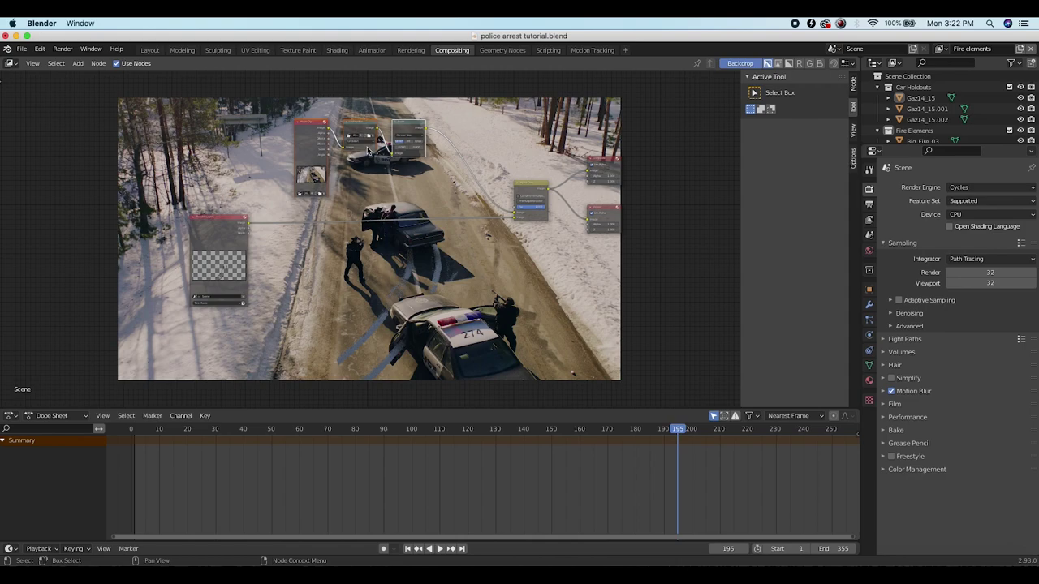
scroll(410, 138, "up", 2)
scroll(378, 165, "down", 3)
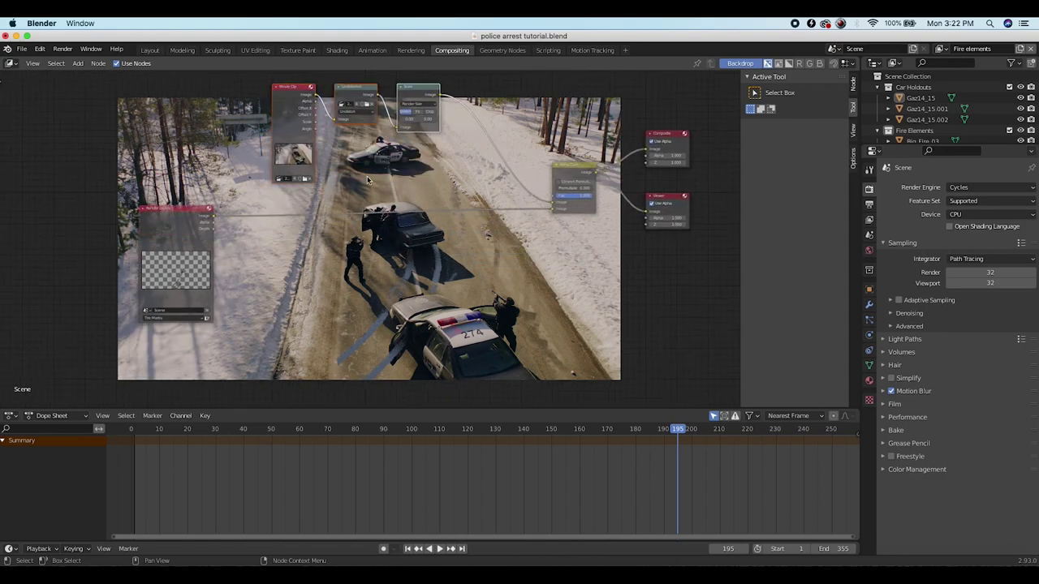
key("shift+d")
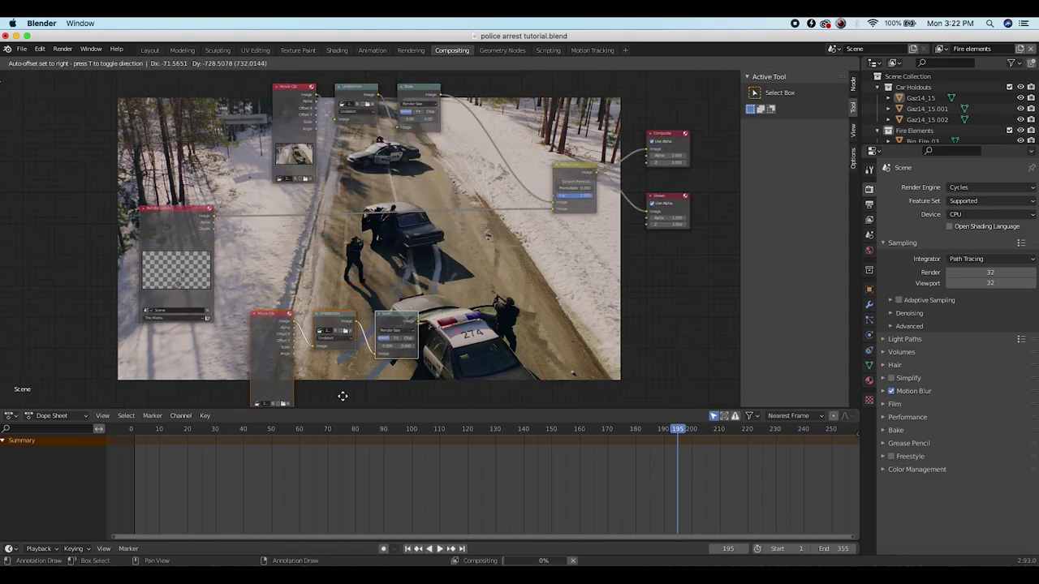
left_click(338, 393)
Insert a Mix node on the Render Layers link and connect the duplicated Scale node's output to its lower image input
middle_click_drag(365, 320, 444, 291)
key("shift+a")
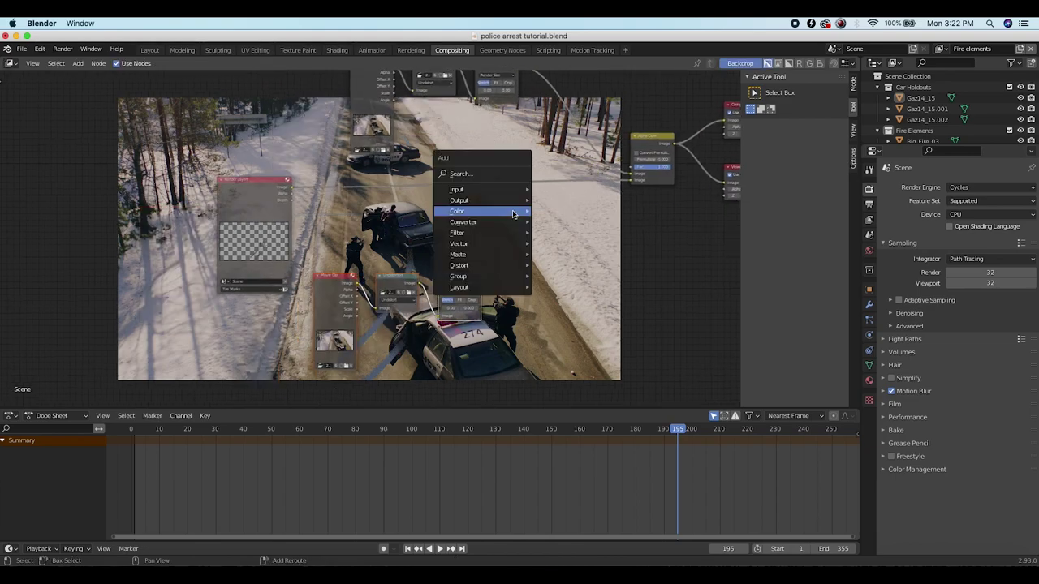
mouse_move(471, 212)
left_click(553, 318)
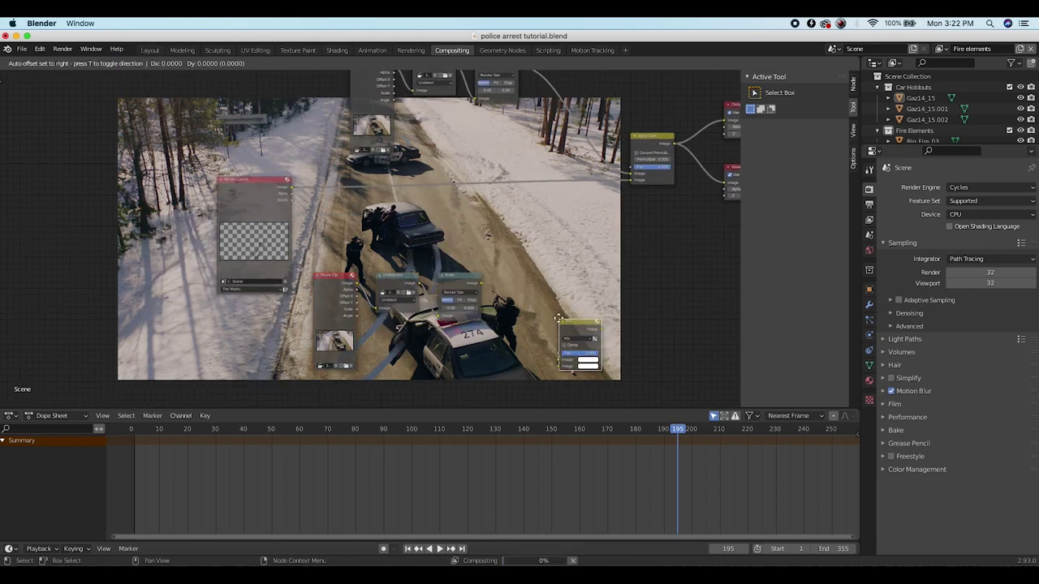
left_click(514, 171)
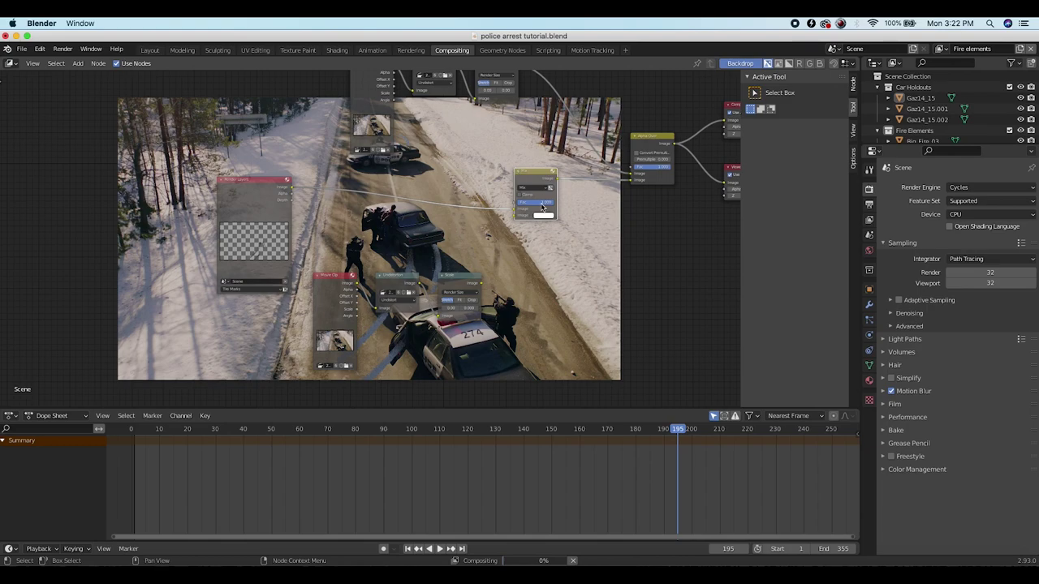
middle_click_drag(426, 259, 464, 271)
left_click(518, 297)
left_click_drag(519, 296, 555, 228)
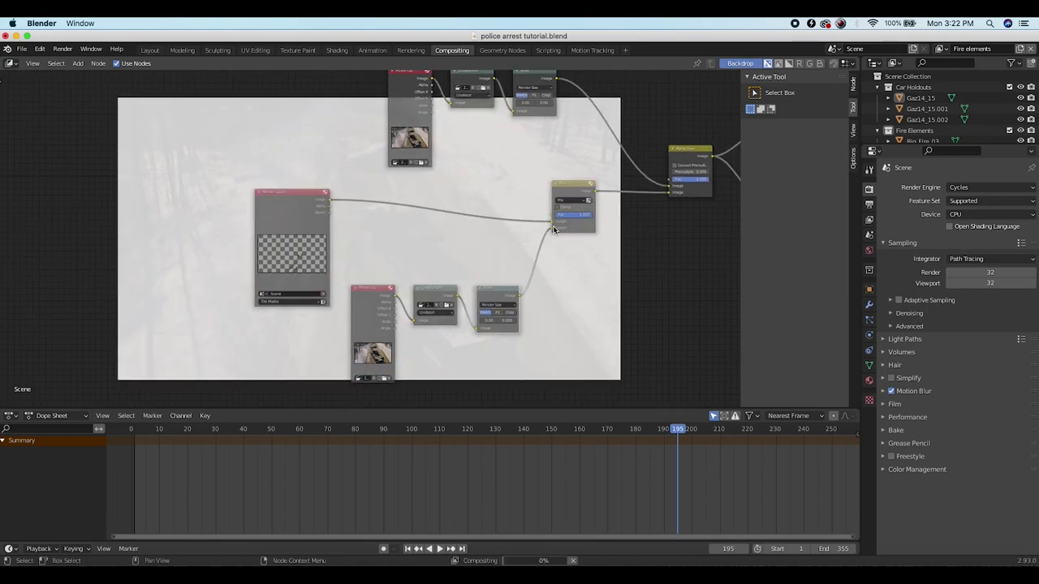
Set the Mix node's blending mode to Multiply so the tire marks are multiplied with the footage
scroll(554, 228, "right", 3)
left_click(540, 198)
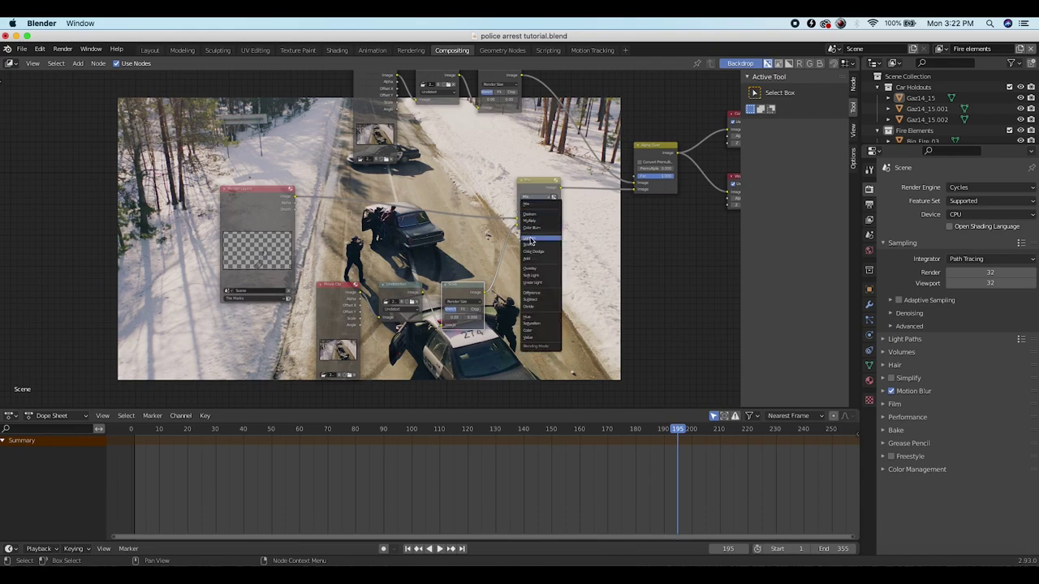
left_click(531, 222)
middle_click_drag(532, 222, 393, 176)
scroll(390, 260, "down", 5)
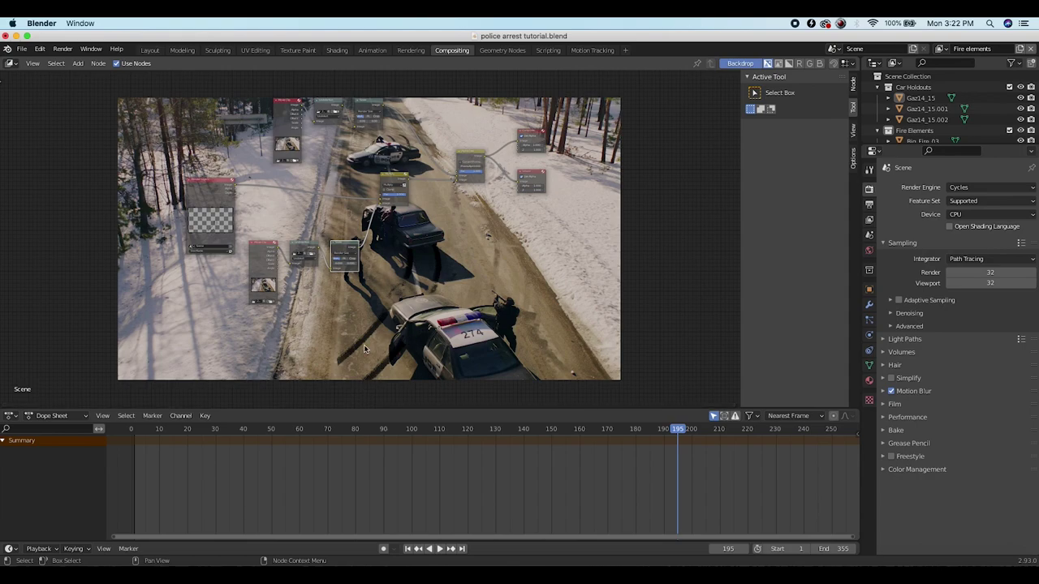
Insert an RGB Curves node between the Render Layers node and the Multiply node
scroll(367, 259, "up", 2)
scroll(367, 260, "up", 2)
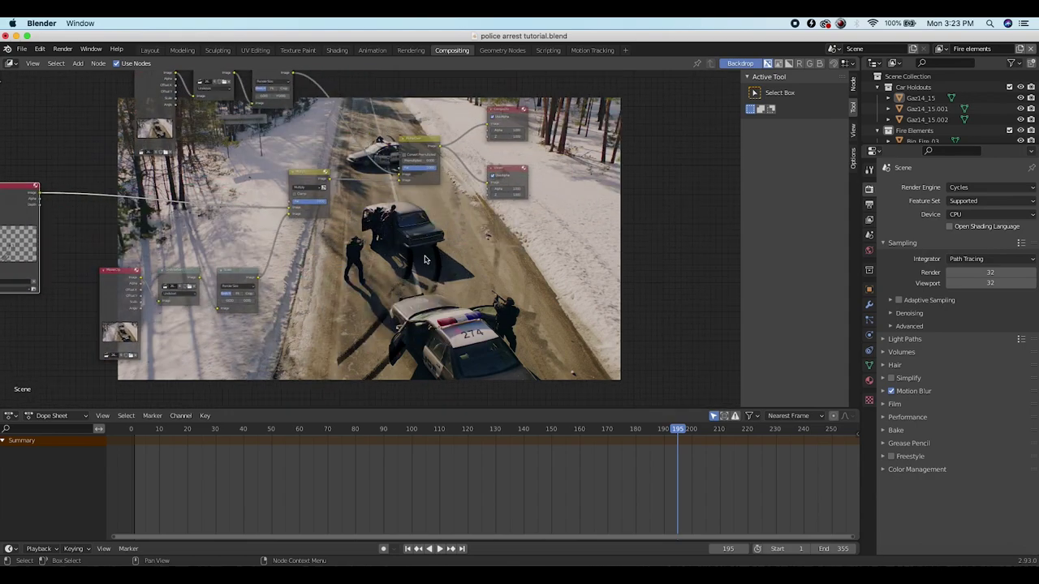
scroll(439, 230, "down", 2)
scroll(439, 229, "up", 3)
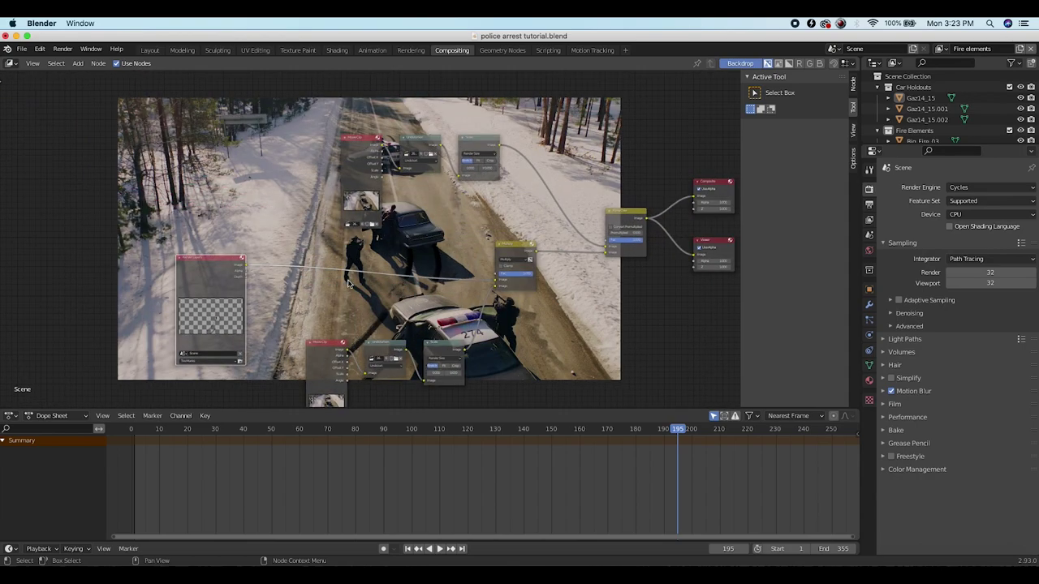
key("shift+a")
mouse_move(302, 292)
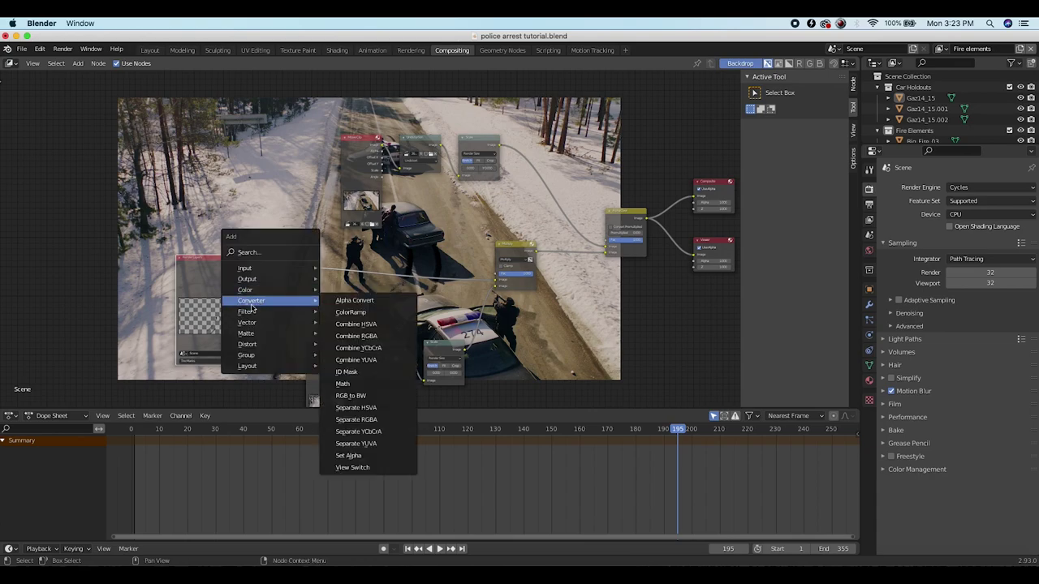
left_click(352, 408)
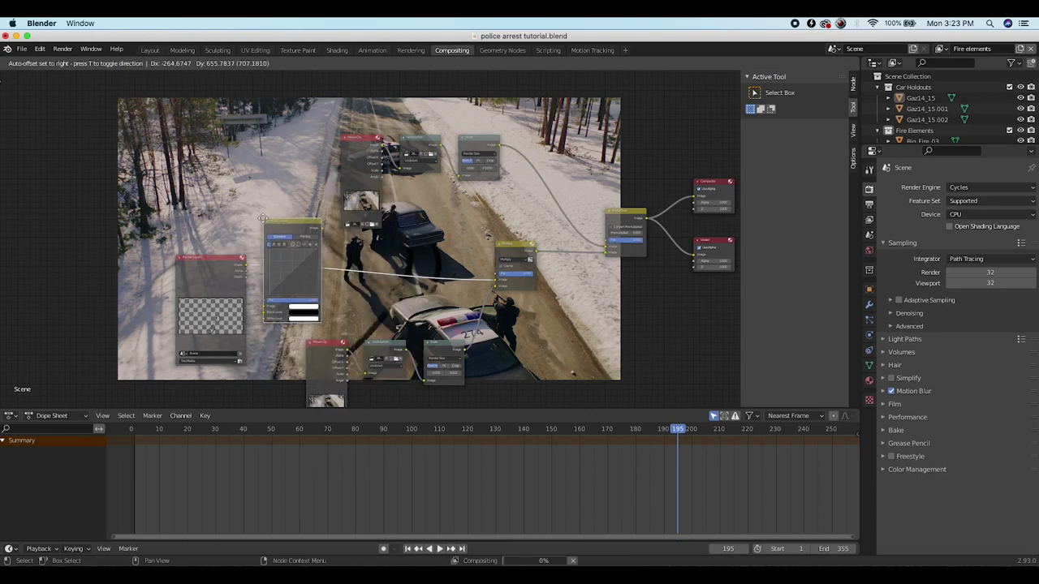
left_click(262, 218)
scroll(263, 218, "up", 2)
scroll(263, 217, "right", 5)
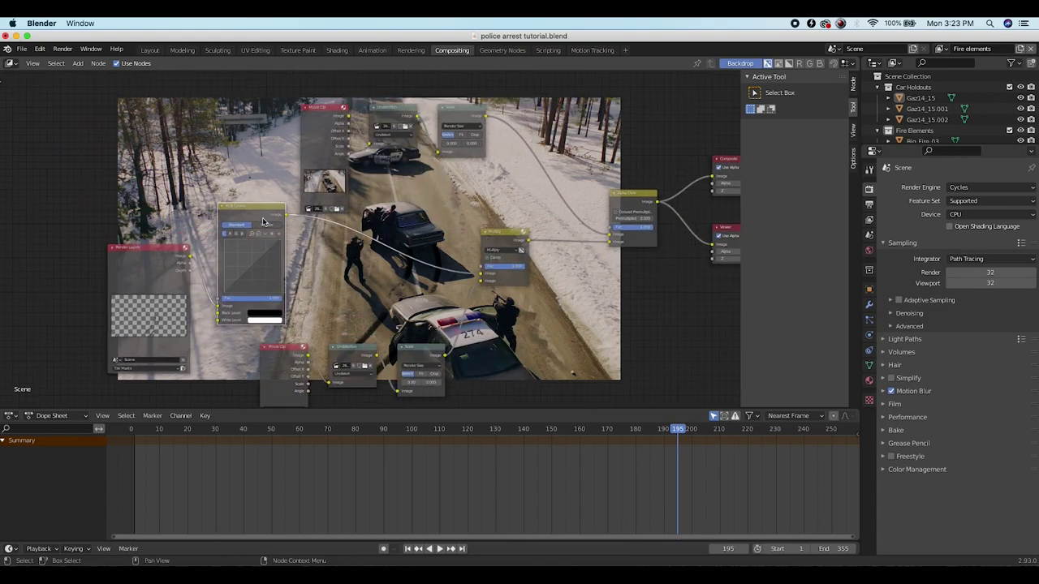
Brighten the tire marks by raising a point on the RGB curve to about X 0.41, Y 0.79
left_click_drag(261, 258, 257, 252)
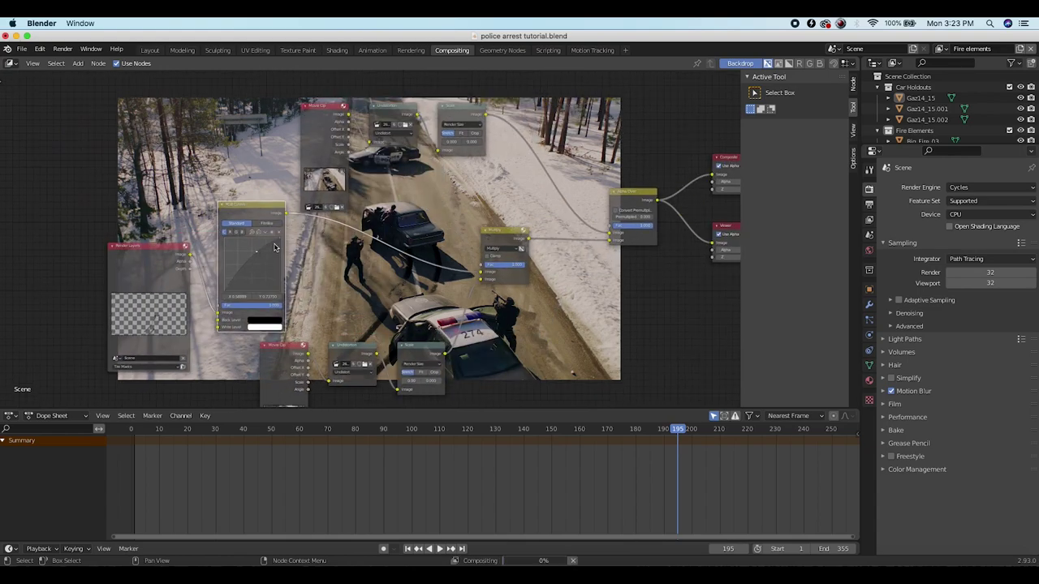
left_click_drag(253, 252, 250, 250)
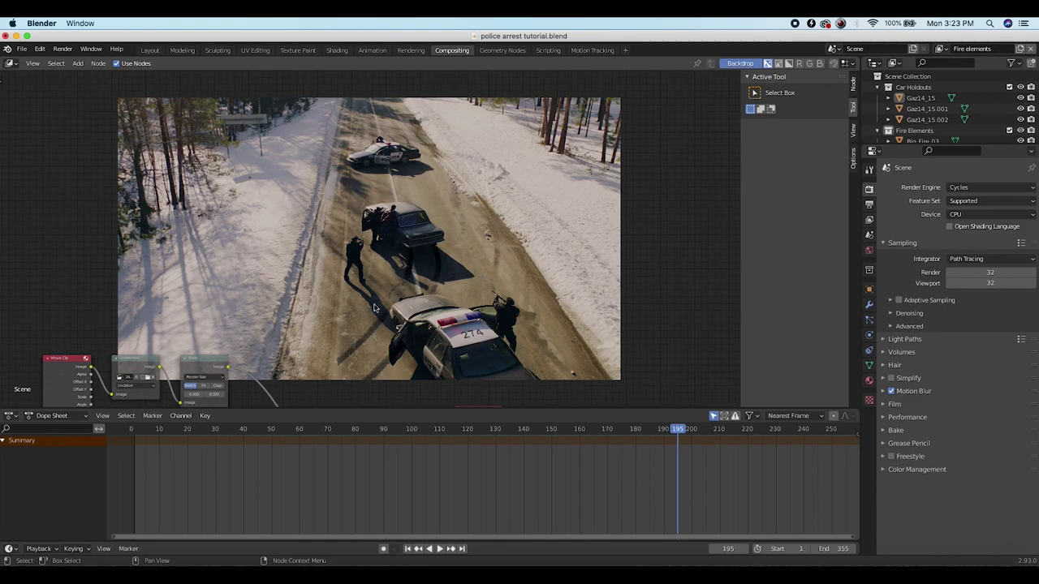
Insert a Color Balance node between RGB Curves and Multiply, and shift its Lift, Gamma and Gain wheels slightly toward a warm tint
key("Home")
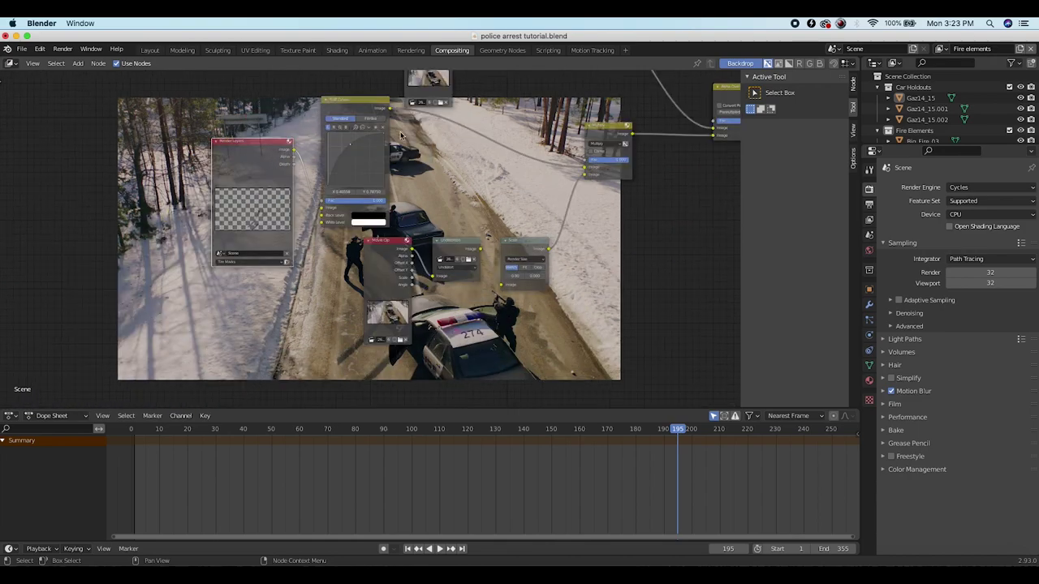
key("shift+a")
mouse_move(403, 177)
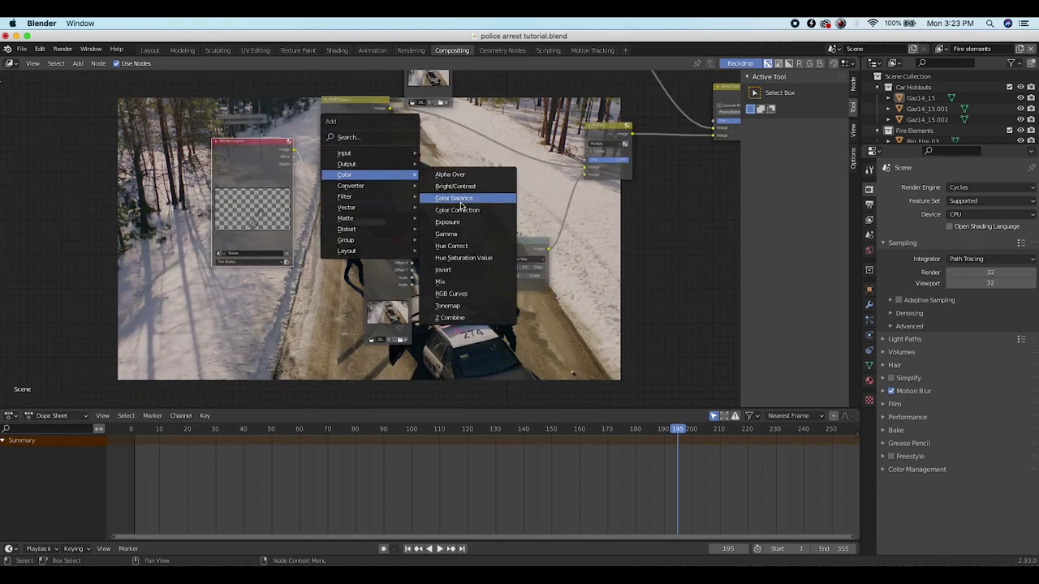
left_click(459, 202)
left_click(417, 124)
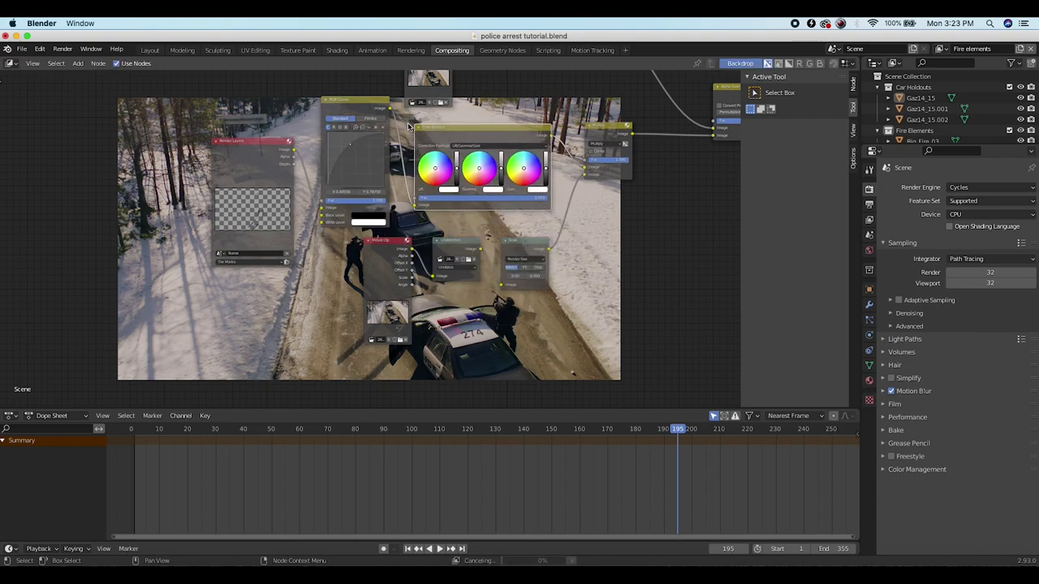
scroll(583, 234, "right", 10)
key("n")
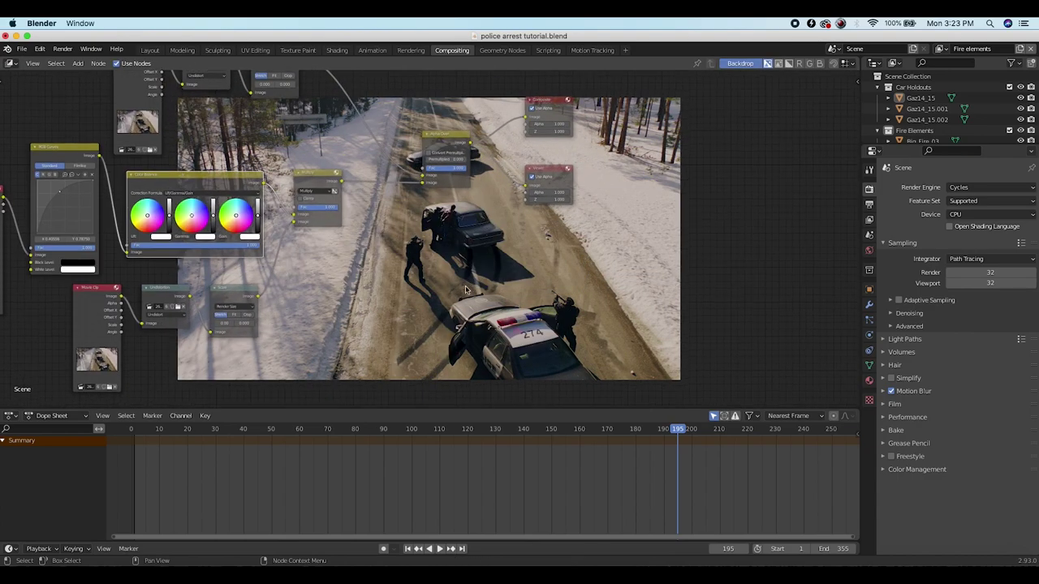
left_click(145, 218)
left_click(190, 217)
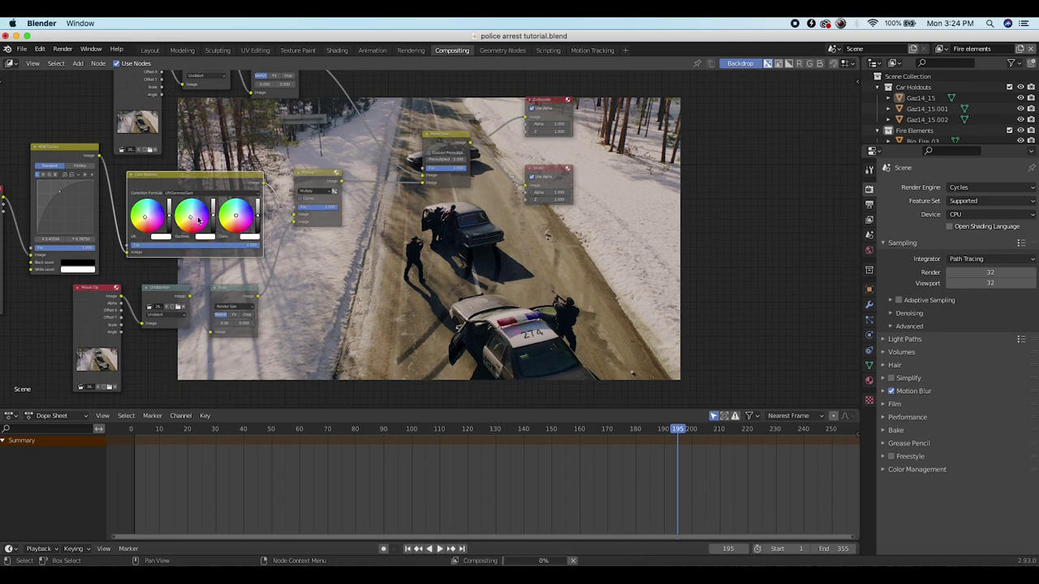
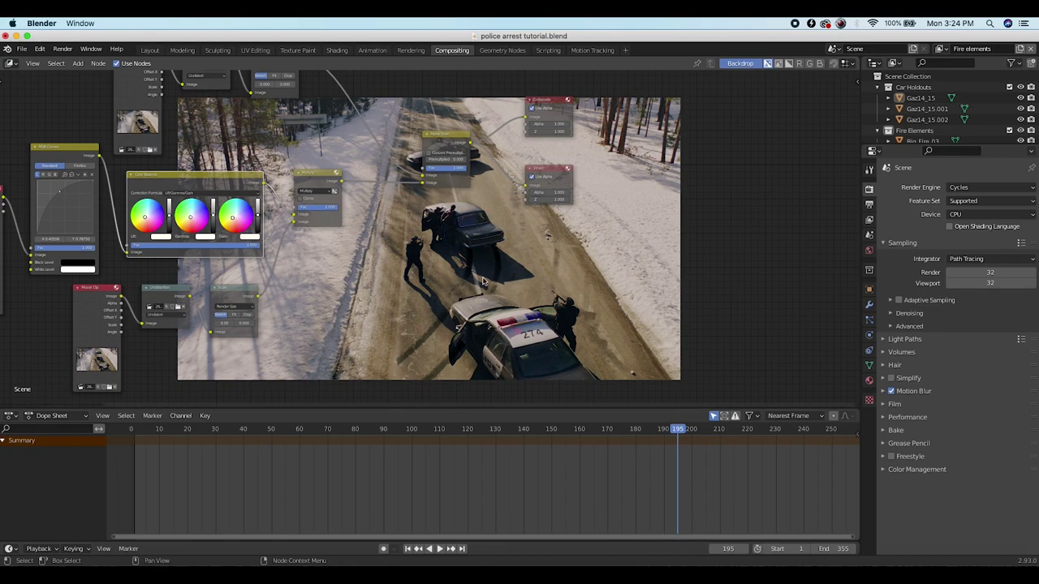
Examine the tire-mark node chain from Render Layers through RGB Curves, Color Balance and Multiply, along with the duplicated Movie Clip
key("Home")
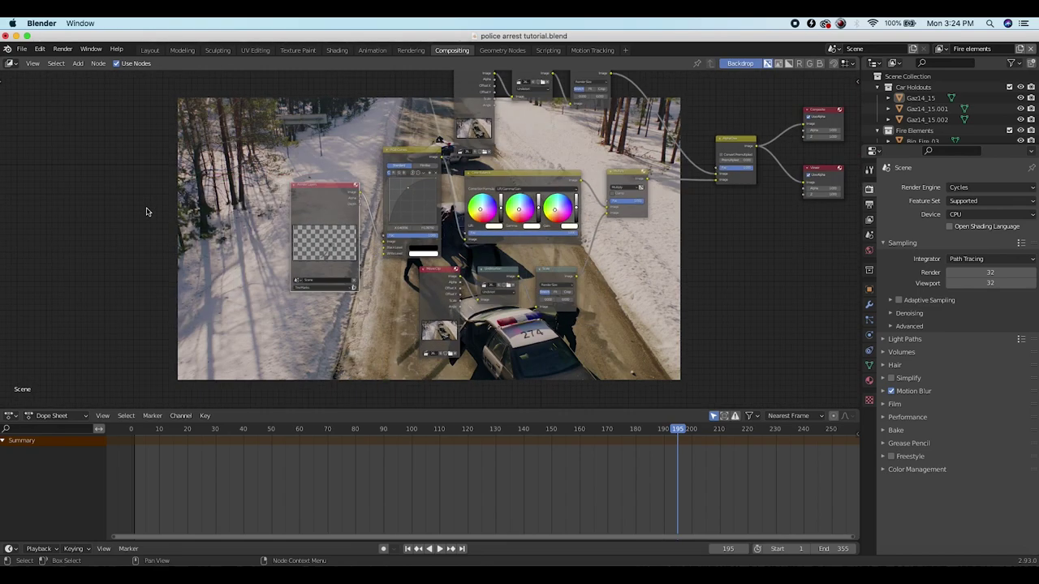
scroll(146, 212, "up", 2)
scroll(193, 267, "left", 1)
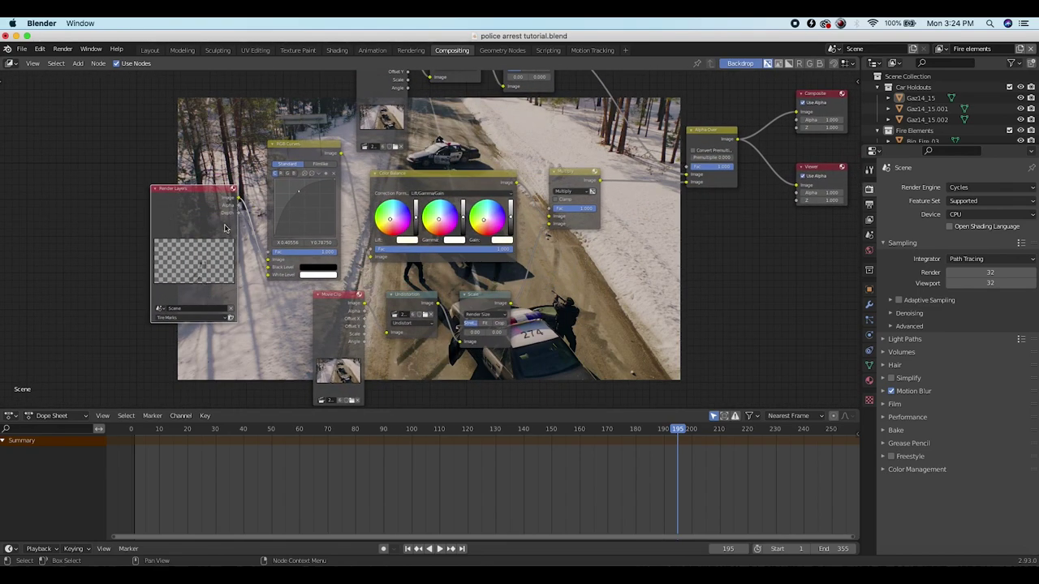
left_click(300, 157)
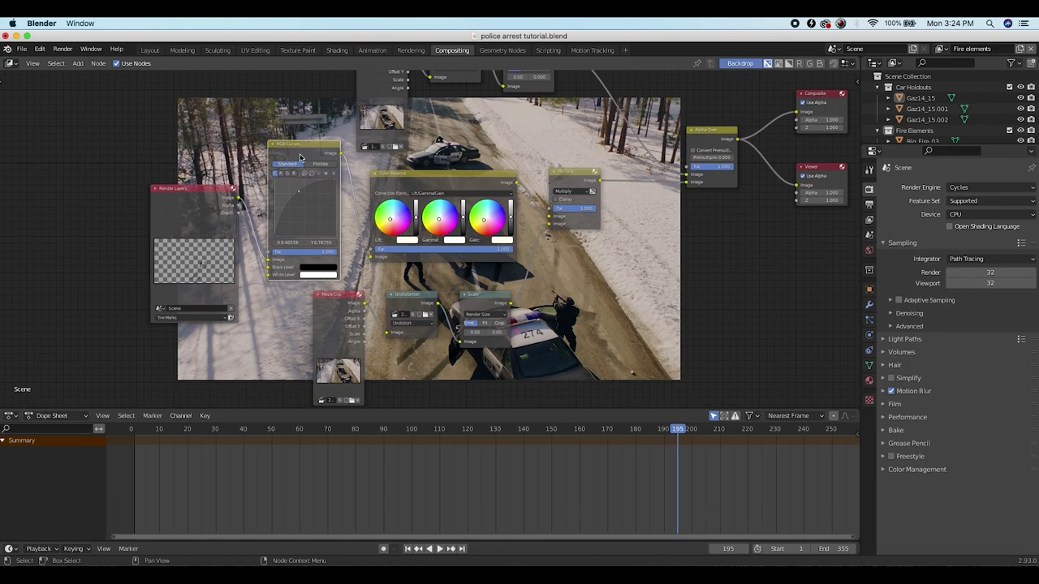
scroll(350, 186, "right", 5)
left_click(353, 196)
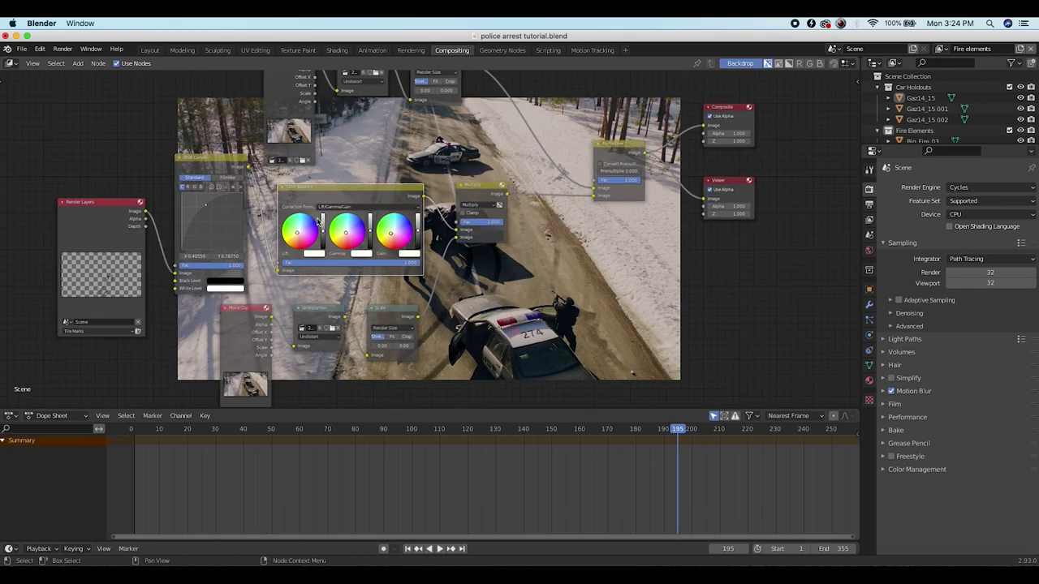
scroll(312, 227, "right", 6)
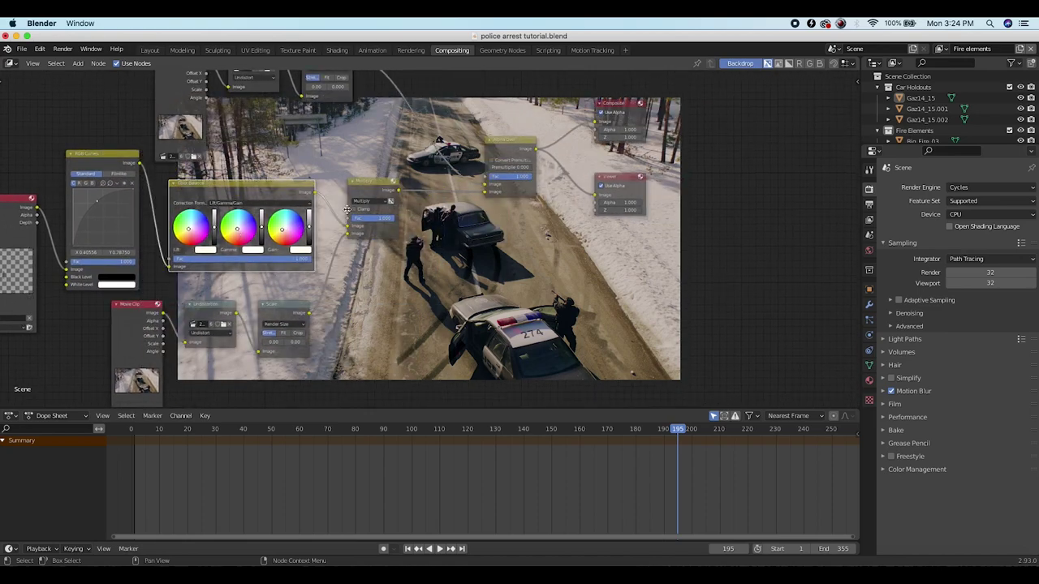
left_click(144, 345)
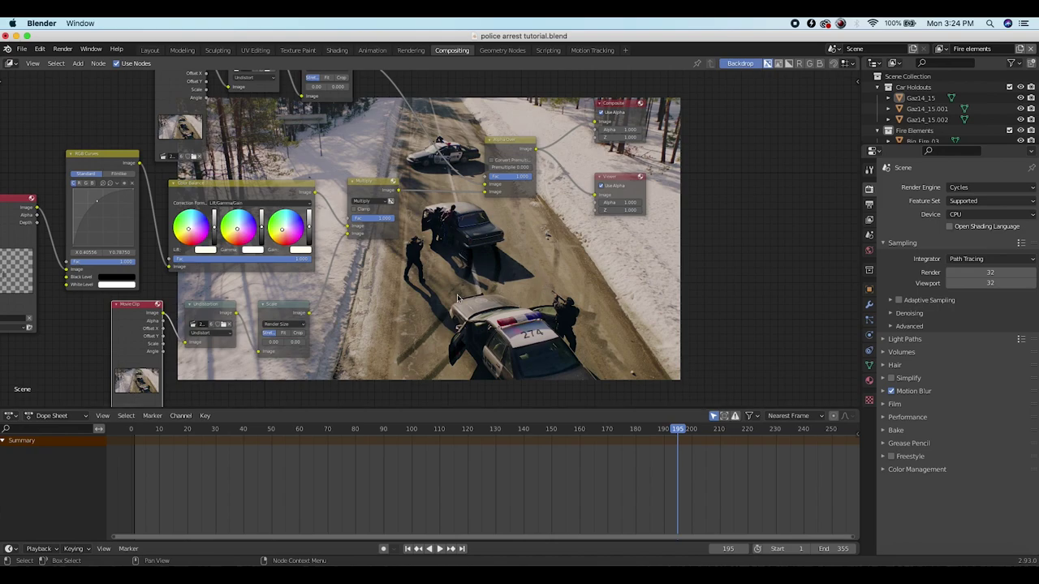
Examine how the Movie Clip, Undistortion and Scale nodes feed the Alpha Over node ahead of the Composite and Viewer outputs
scroll(464, 177, "right", 6)
scroll(464, 177, "up", 3)
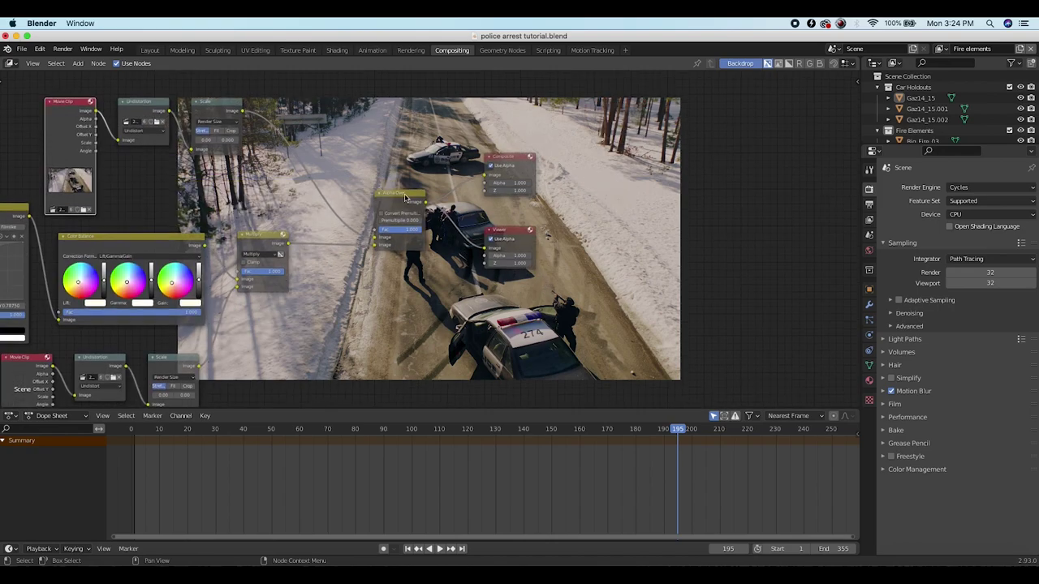
left_click(151, 108)
left_click(220, 114)
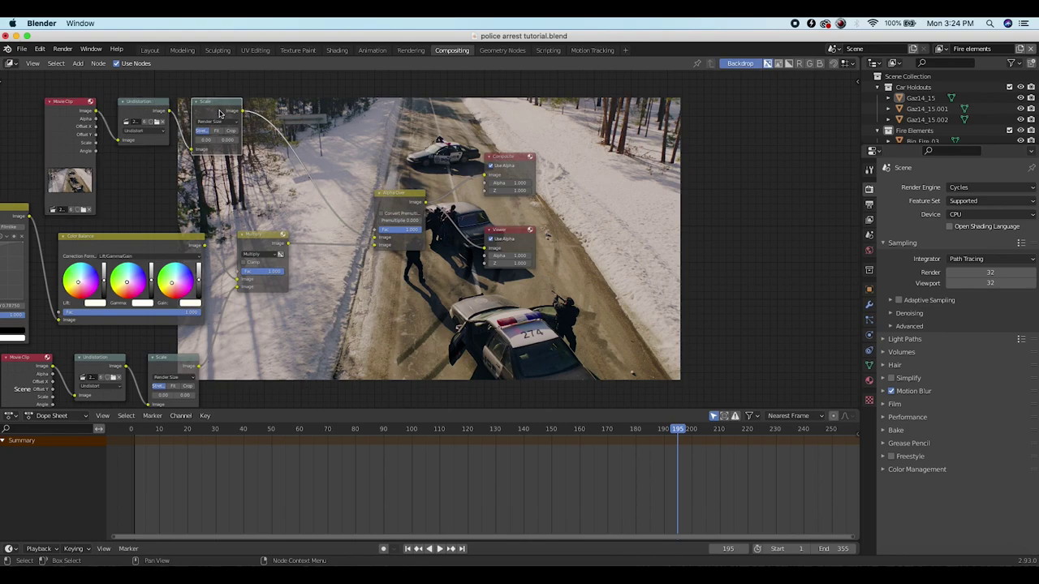
left_click(404, 195)
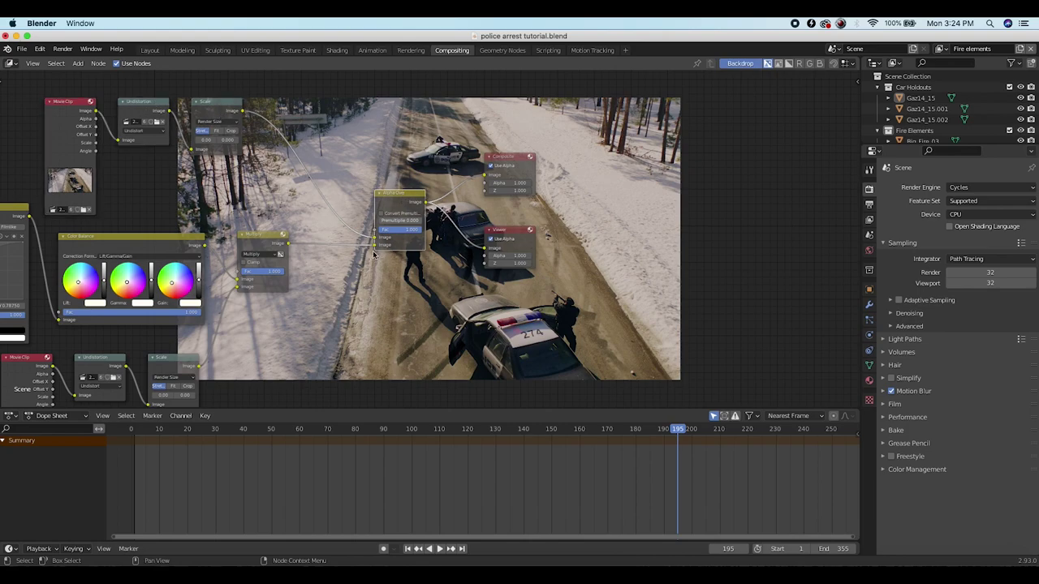
scroll(375, 260, "down", 7)
scroll(354, 264, "right", 2)
scroll(354, 265, "down", 1)
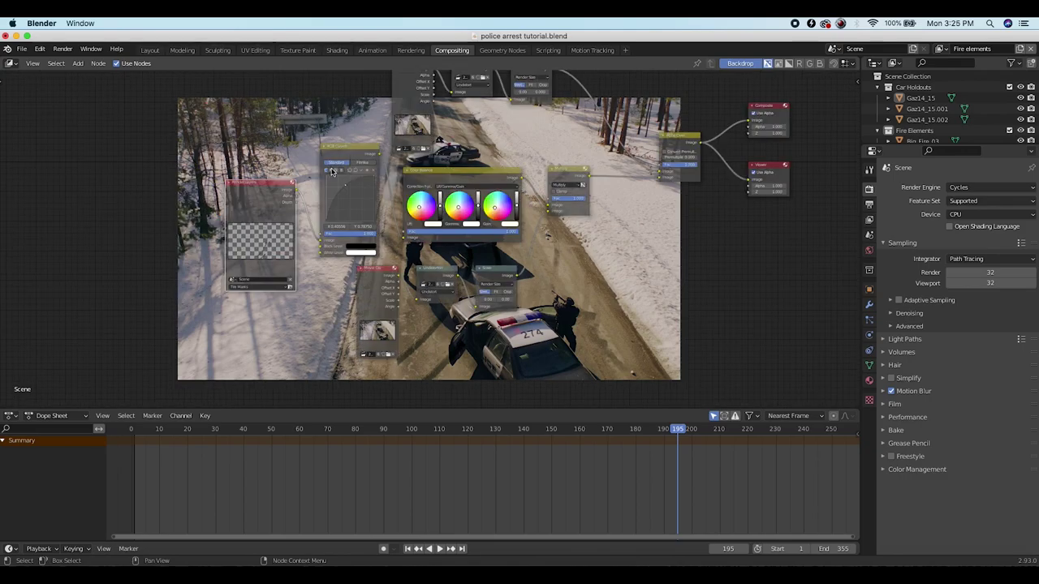
Shift the tire-mark chain's Render Layers, RGB Curves and Color Balance nodes away from the Alpha Over node to free up space
left_click_drag(276, 184, 138, 182)
left_click_drag(349, 146, 229, 146)
left_click_drag(481, 176, 362, 169)
scroll(362, 169, "right", 4)
scroll(363, 169, "down", 3)
scroll(362, 169, "up", 3)
scroll(362, 169, "left", 3)
scroll(304, 249, "right", 5)
scroll(303, 250, "down", 1)
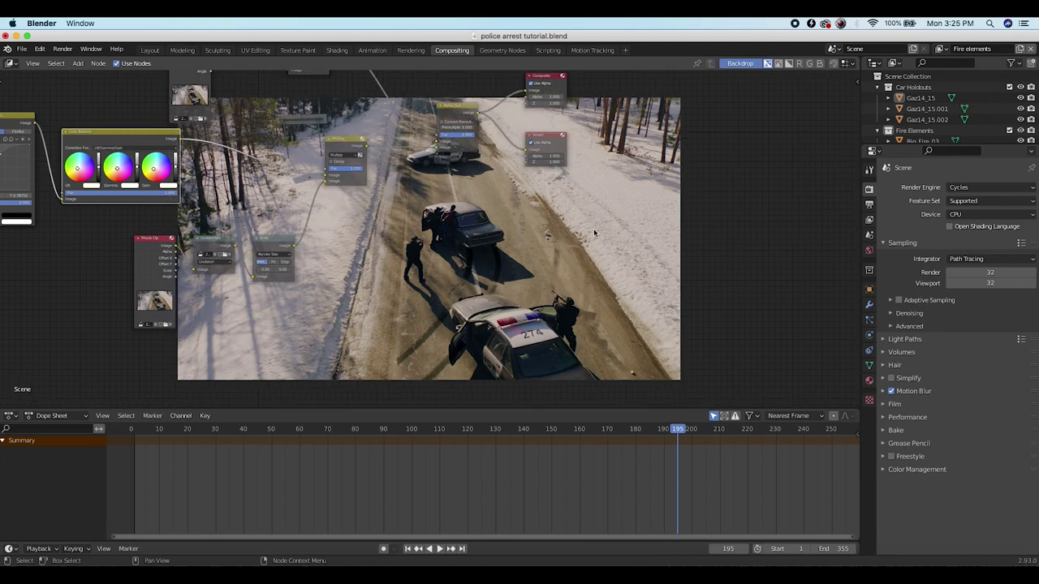
scroll(604, 241, "right", 1)
scroll(603, 240, "up", 1)
scroll(437, 284, "right", 3)
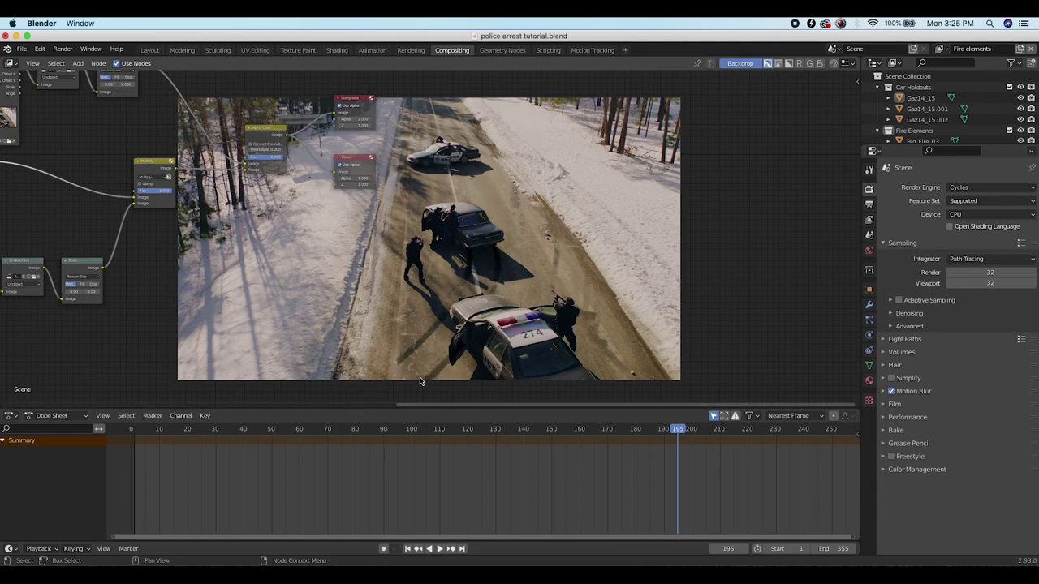
scroll(457, 224, "left", 5)
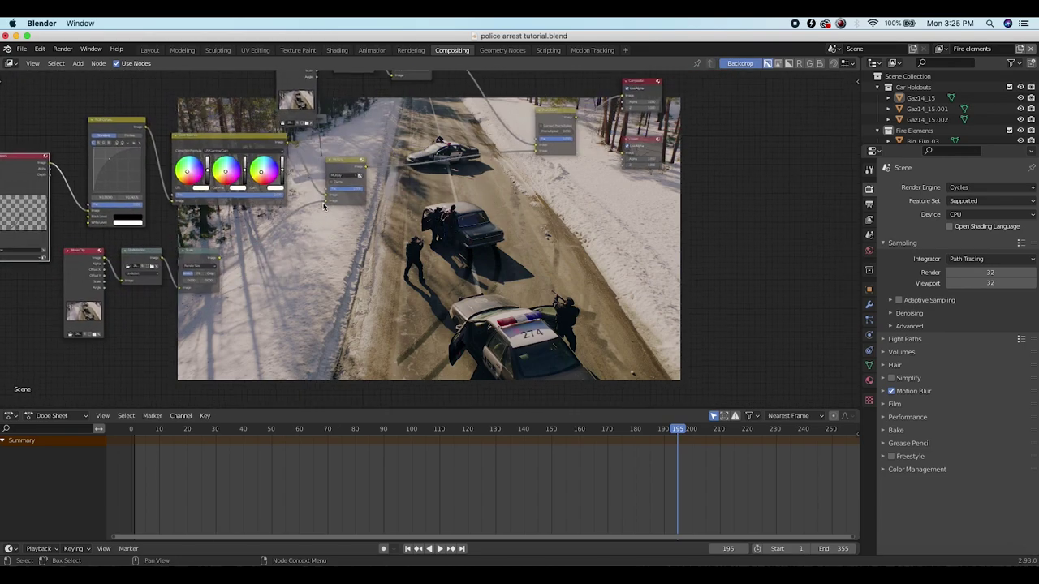
Add a second Render Layers node below the tire-mark chain and set its view layer to Road Damage
key("shift+a")
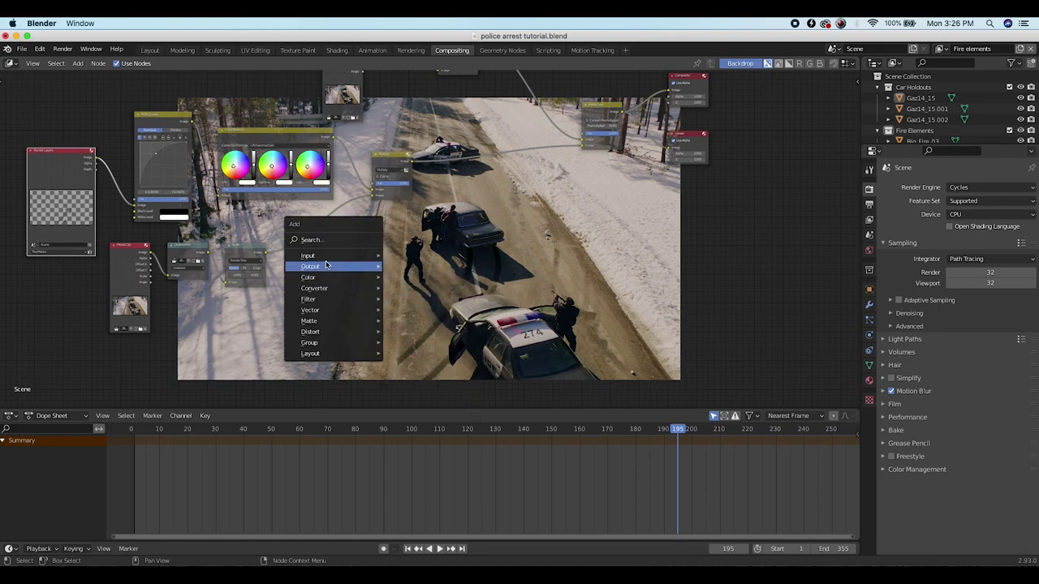
mouse_move(308, 256)
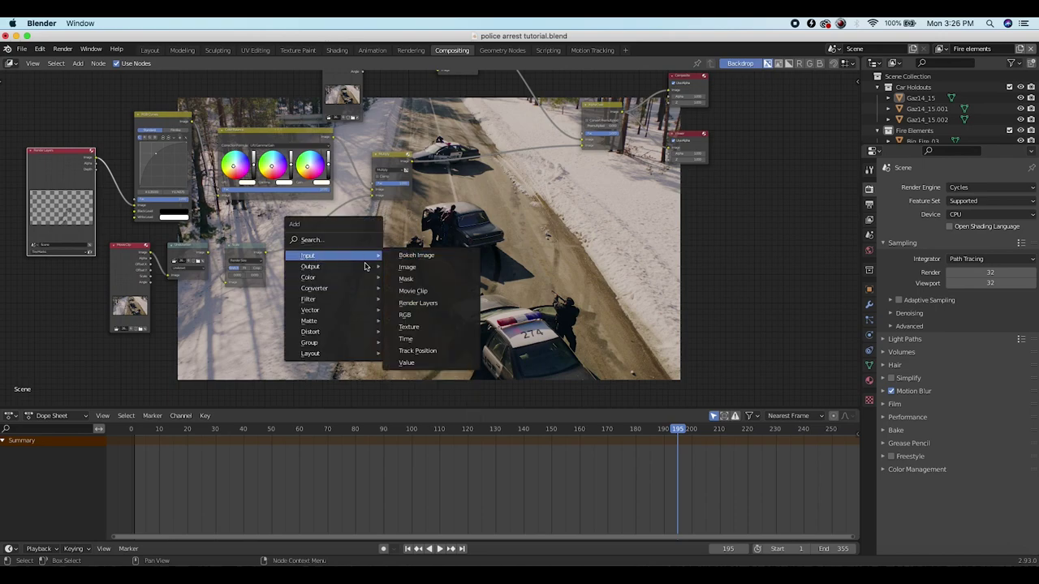
left_click(418, 303)
left_click(369, 212)
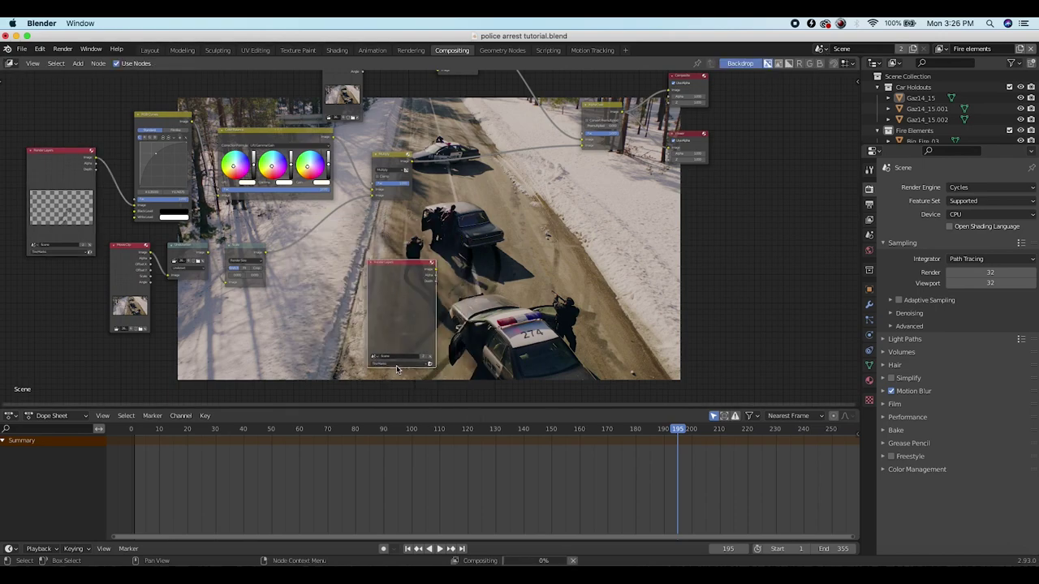
left_click(398, 363)
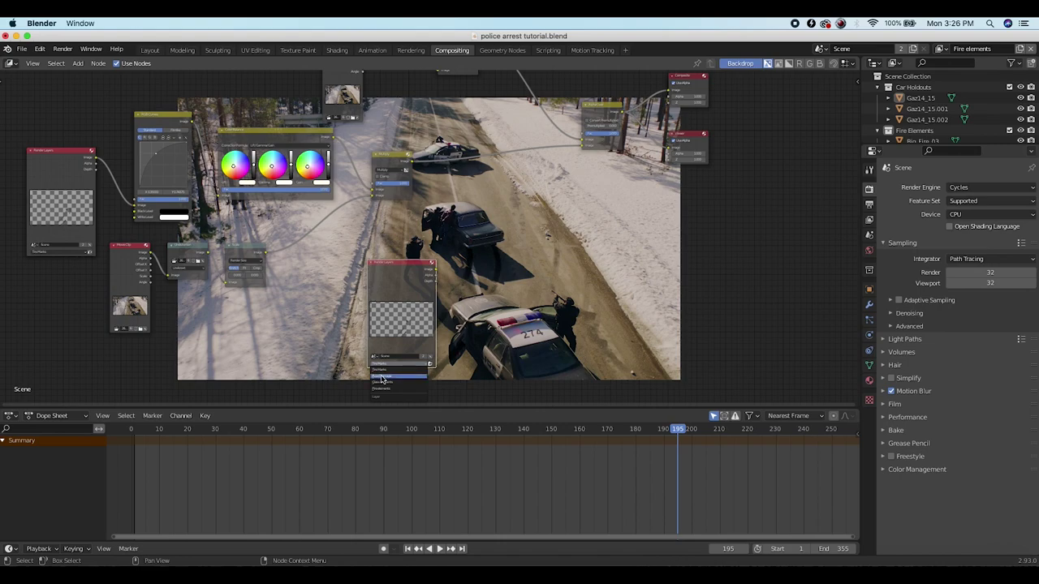
left_click(395, 369)
Duplicate the lower Movie Clip, Undistortion, Scale and Multiply nodes and place the copies beside the Road Damage Render Layers node
scroll(149, 254, "down", 1)
left_click(140, 256)
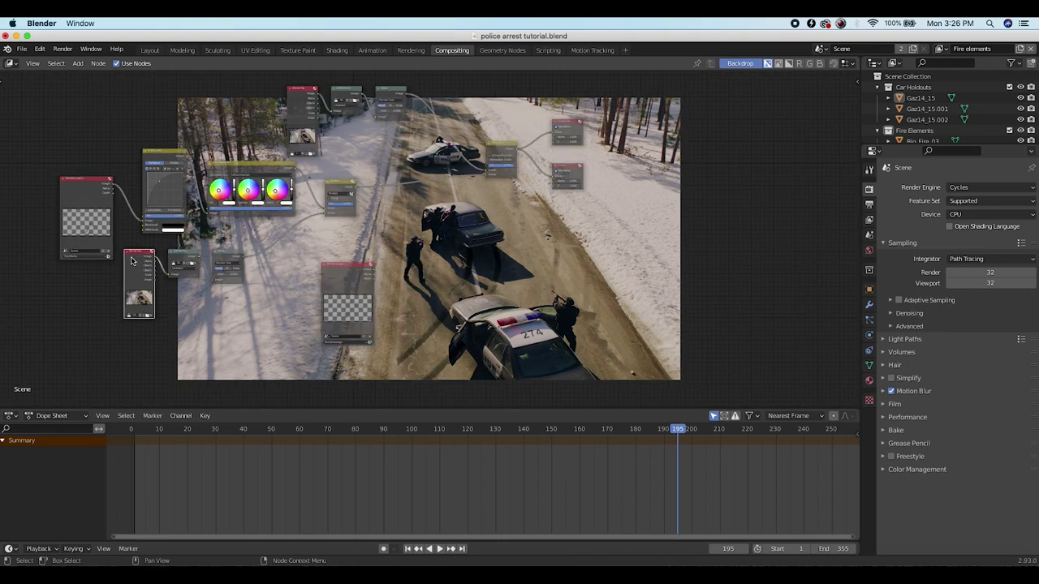
left_click(184, 256, "shift")
left_click(229, 259, "shift")
scroll(230, 258, "up", 2)
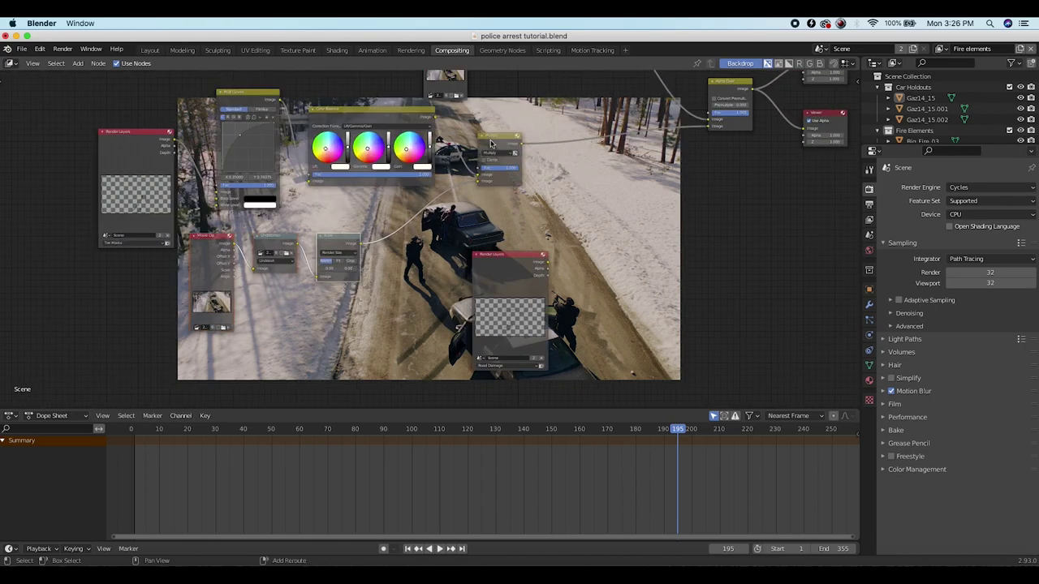
scroll(330, 313, "down", 1)
middle_click_drag(329, 314, 259, 307)
key("shift+d")
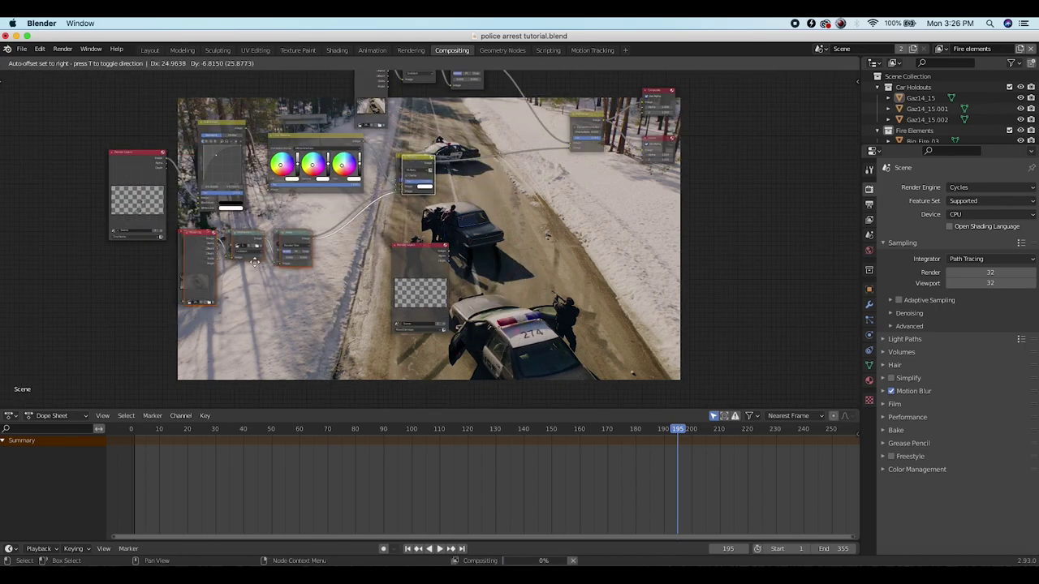
left_click(367, 373)
Position the duplicated Multiply node beside the Road Damage Render Layers node and connect that layer's image to its first image input
left_click(413, 273)
scroll(422, 348, "down", 3)
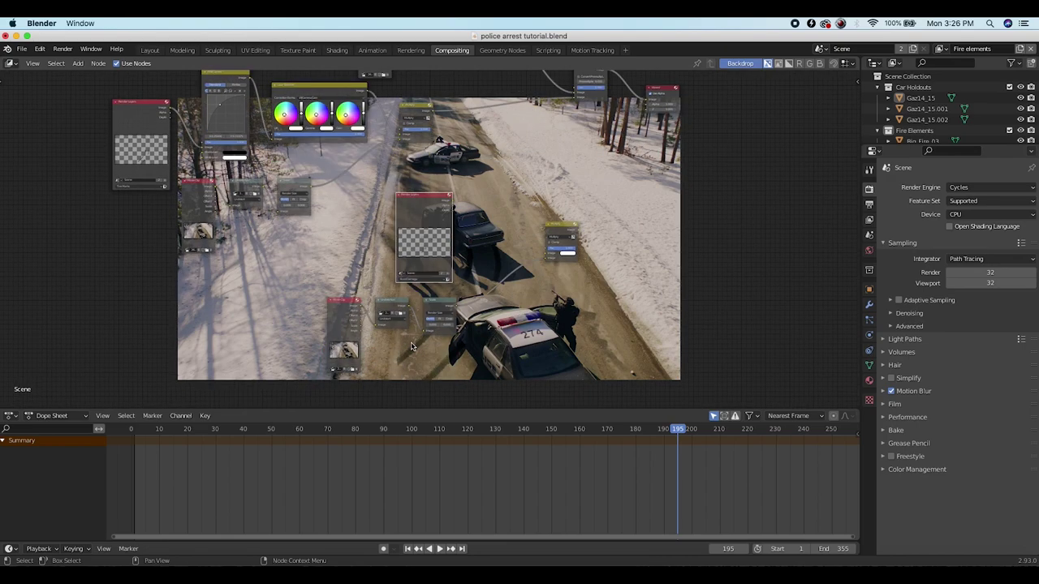
scroll(357, 324, "right", 5)
scroll(358, 324, "up", 3)
left_click_drag(353, 242, 447, 283)
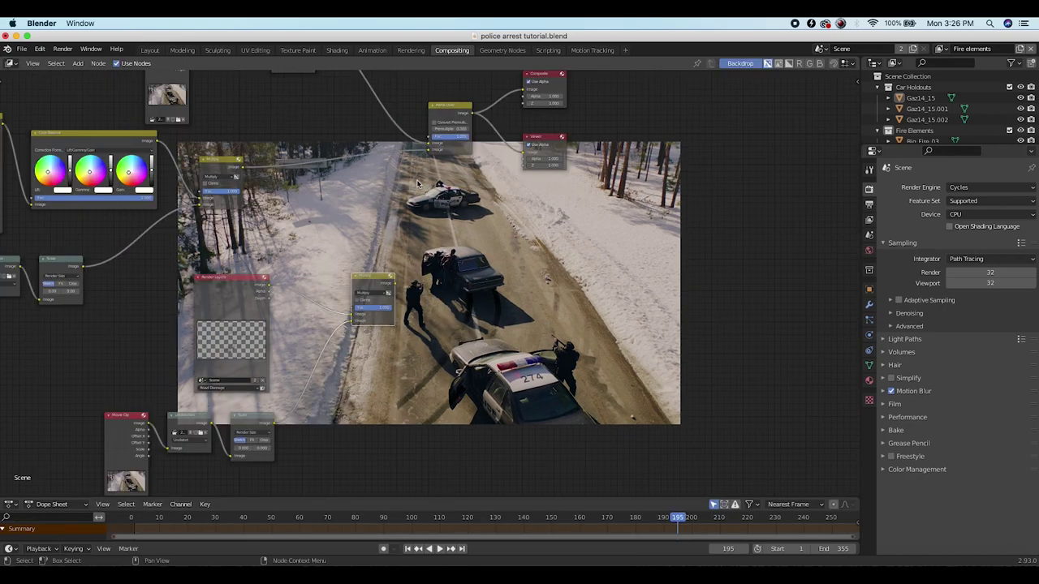
Move the Composite and Viewer nodes farther out and insert a duplicate Alpha Over node between the existing Alpha Over and these outputs
scroll(390, 170, "up", 3)
scroll(366, 162, "right", 2)
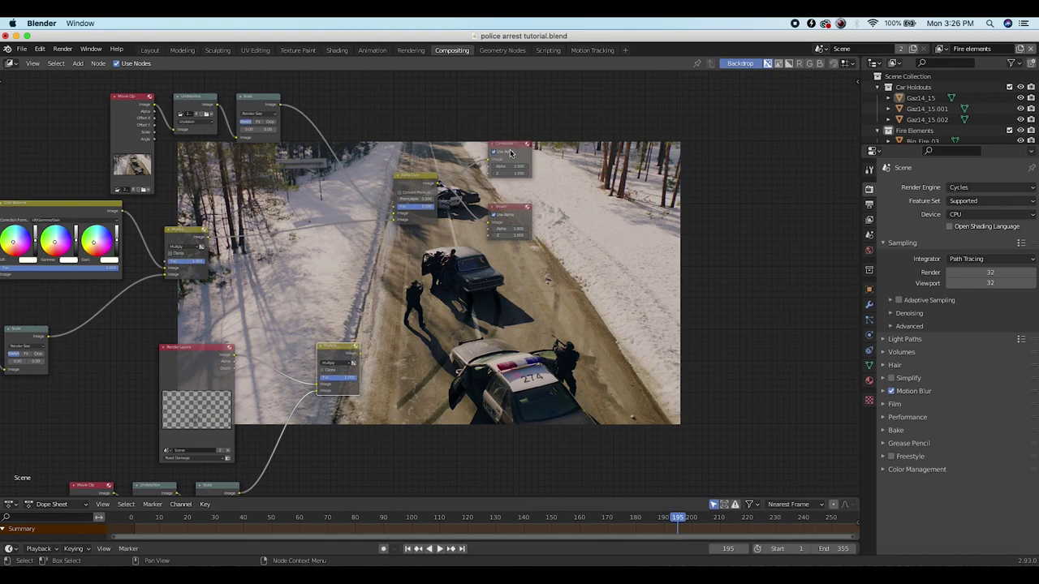
left_click_drag(512, 153, 653, 138)
left_click_drag(514, 210, 694, 192)
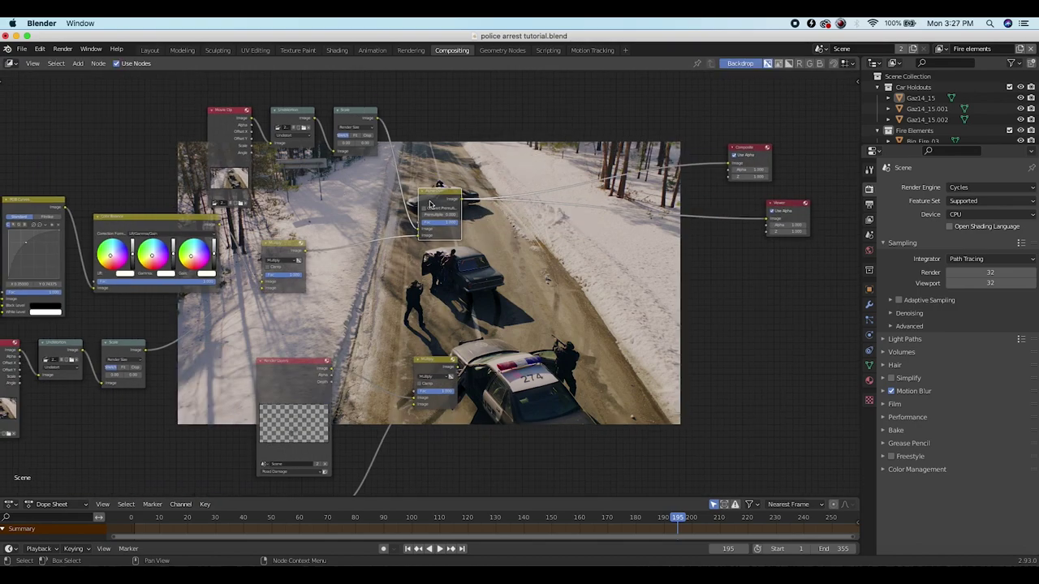
middle_click_drag(430, 203, 487, 202)
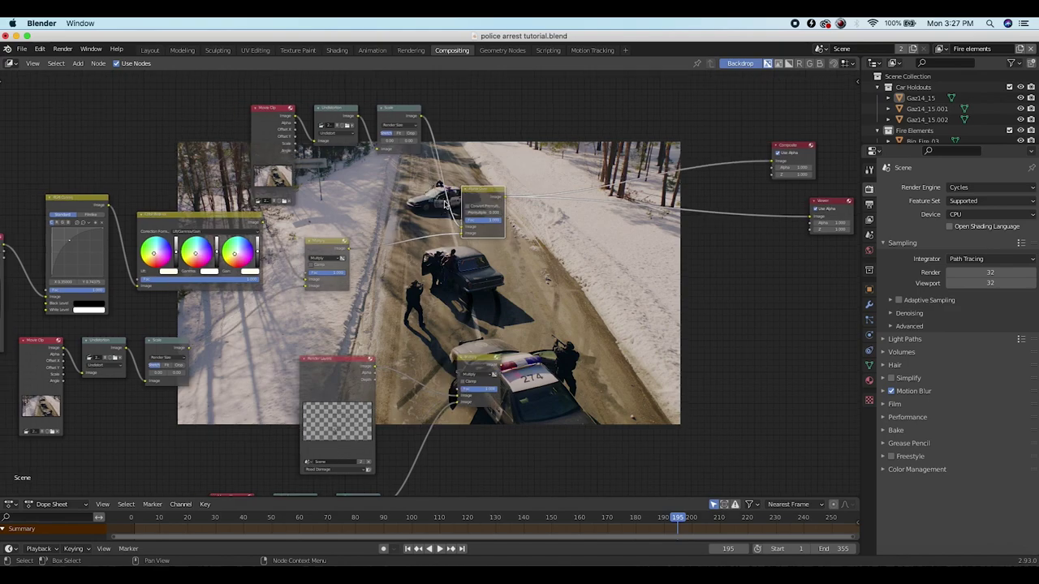
key("g")
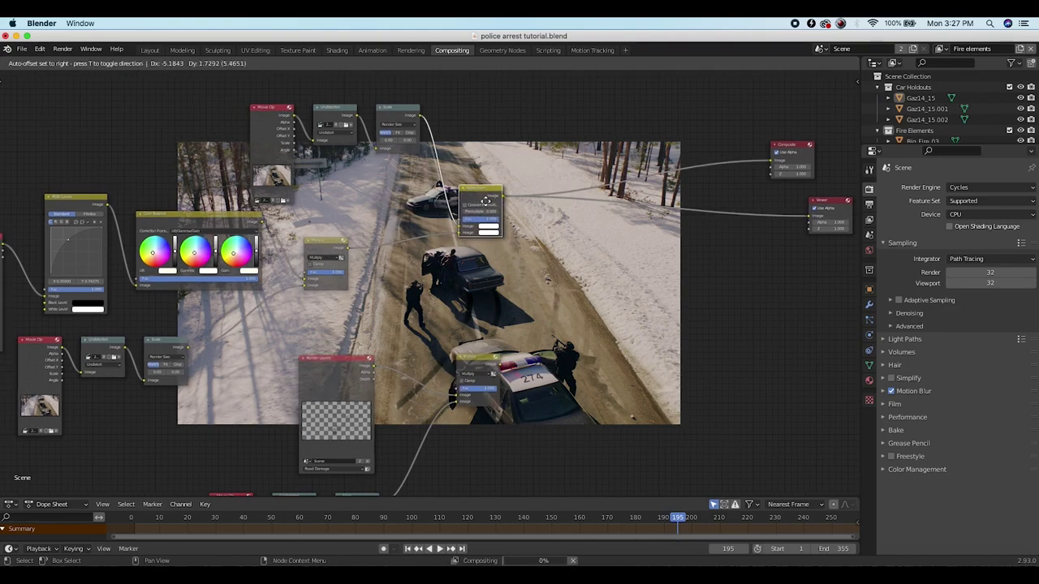
left_click(617, 215)
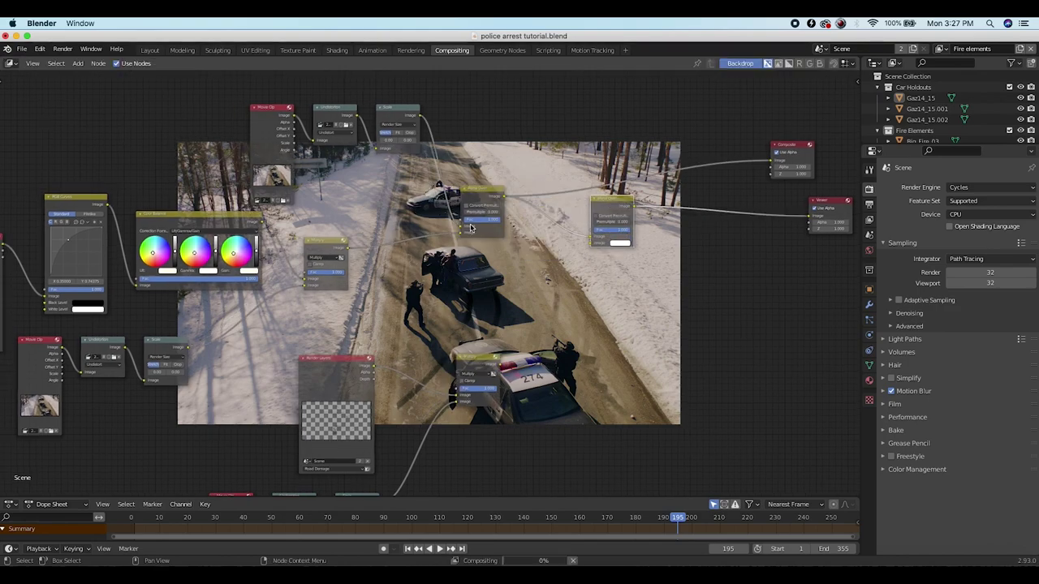
left_click_drag(633, 200, 773, 163)
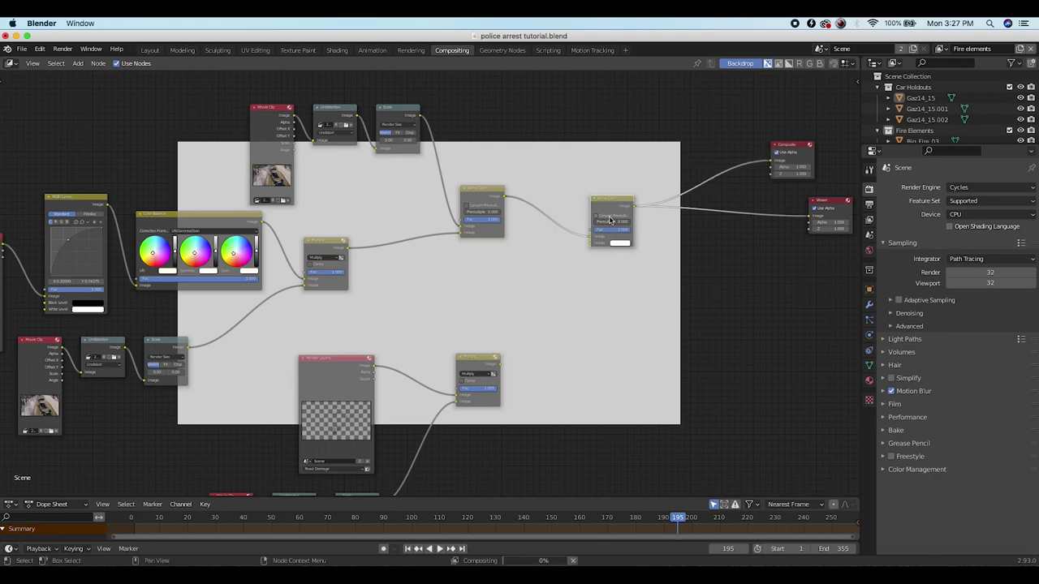
Connect the road-damage Multiply node's output to the second image input of the new Alpha Over node
middle_click_drag(495, 384, 455, 311)
left_click_drag(458, 291, 553, 170)
middle_click_drag(592, 438, 459, 342)
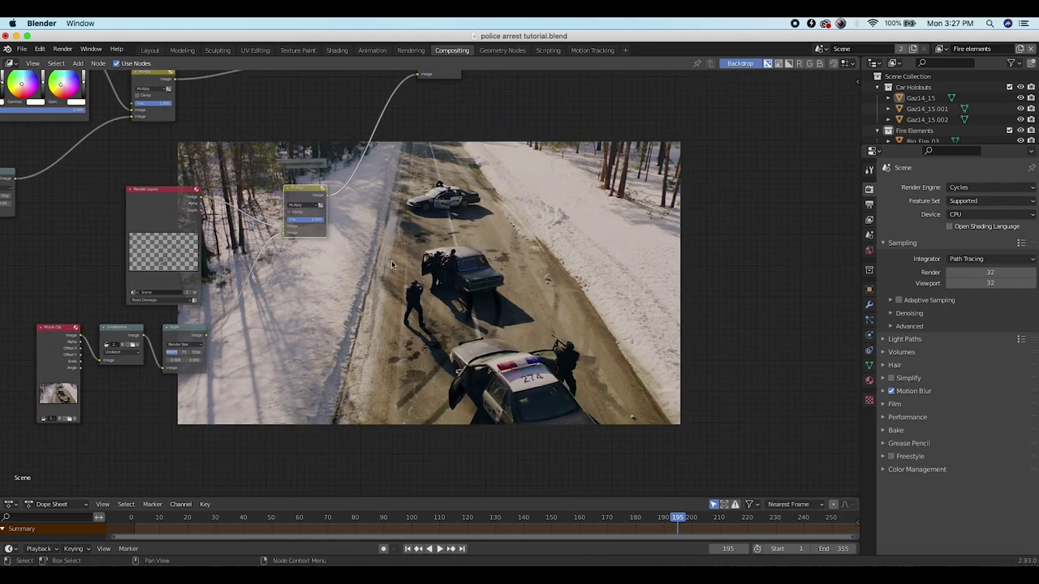
middle_click_drag(379, 243, 570, 296)
scroll(570, 295, "down", 3)
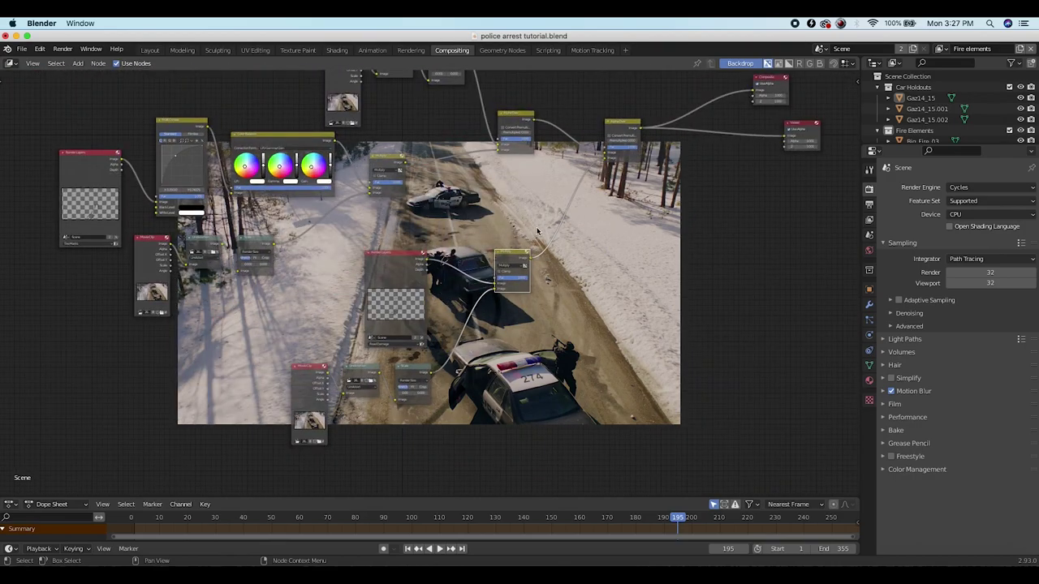
Insert an RGB Curves node between the Road Damage Render Layers node and its Multiply node
scroll(491, 223, "up", 2)
key("shift+a")
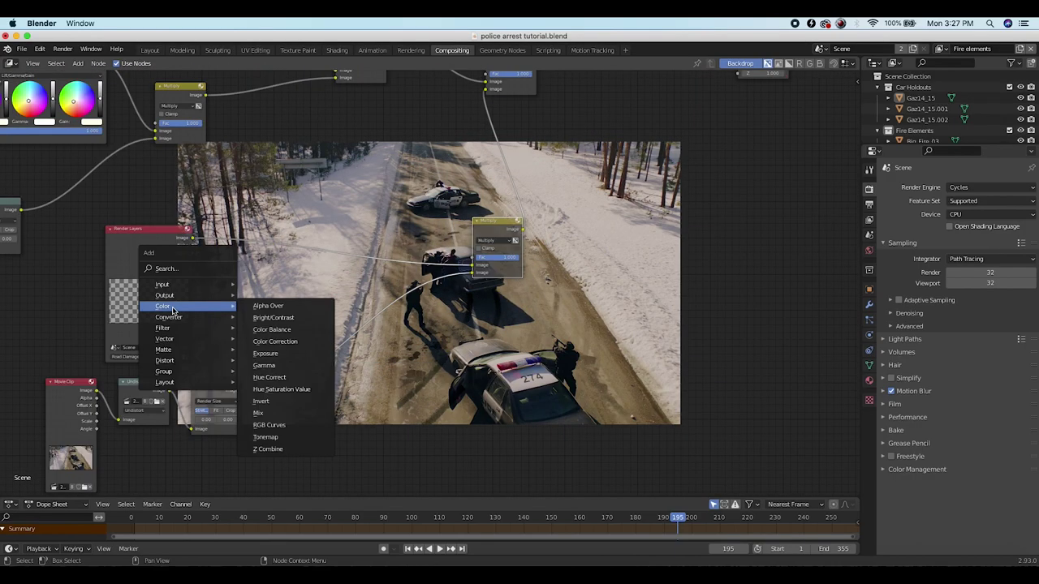
left_click(276, 425)
left_click(246, 197)
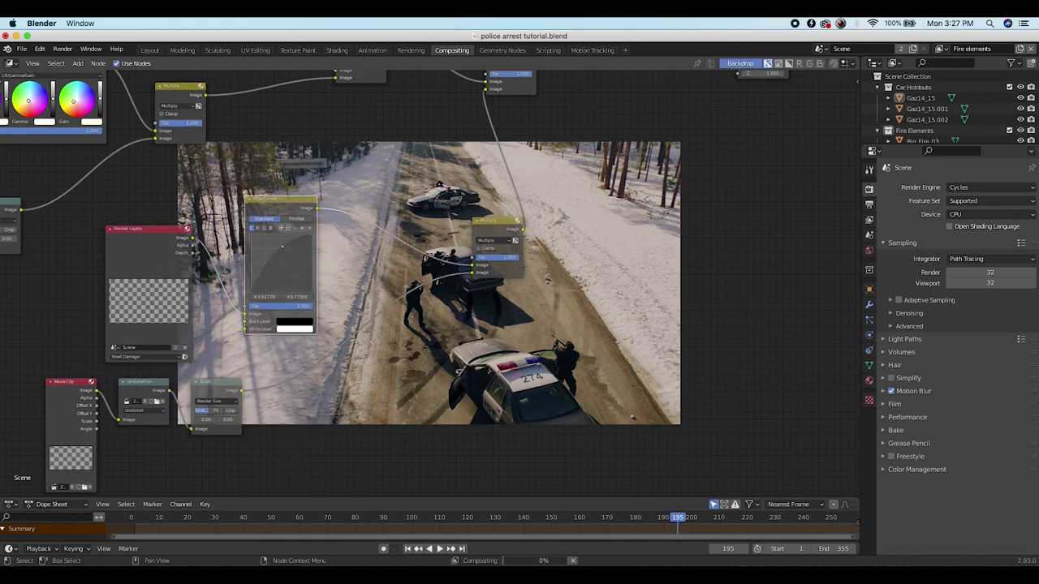
Brighten the road damage with RGB curve points at about X 0.38, Y 0.78 and X 0.19, Y 0.41
middle_click_drag(280, 250, 464, 233)
left_click_drag(468, 229, 461, 229)
middle_click_drag(549, 165, 410, 217)
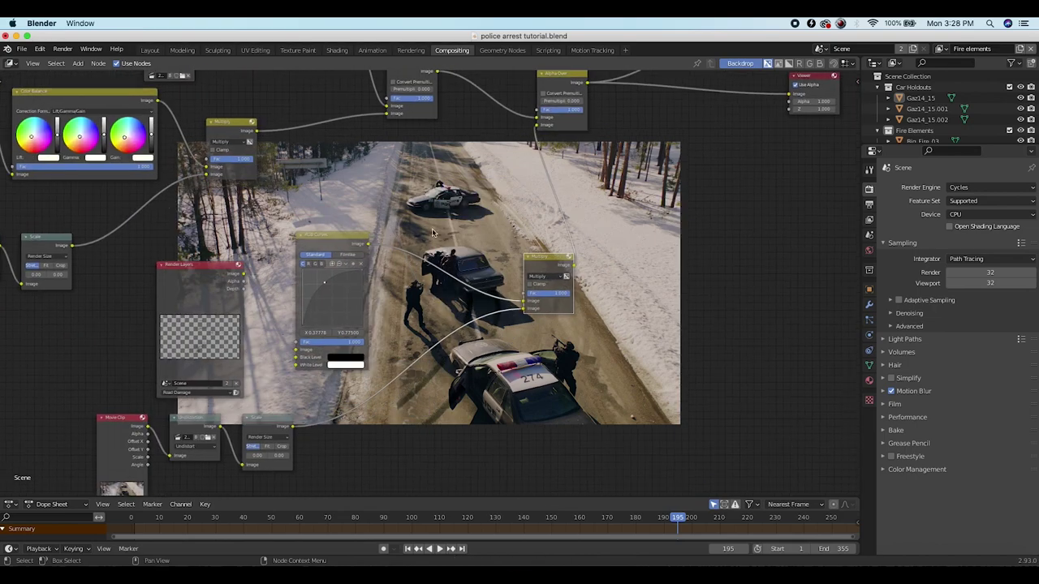
left_click_drag(317, 235, 297, 218)
middle_click_drag(397, 155, 365, 183)
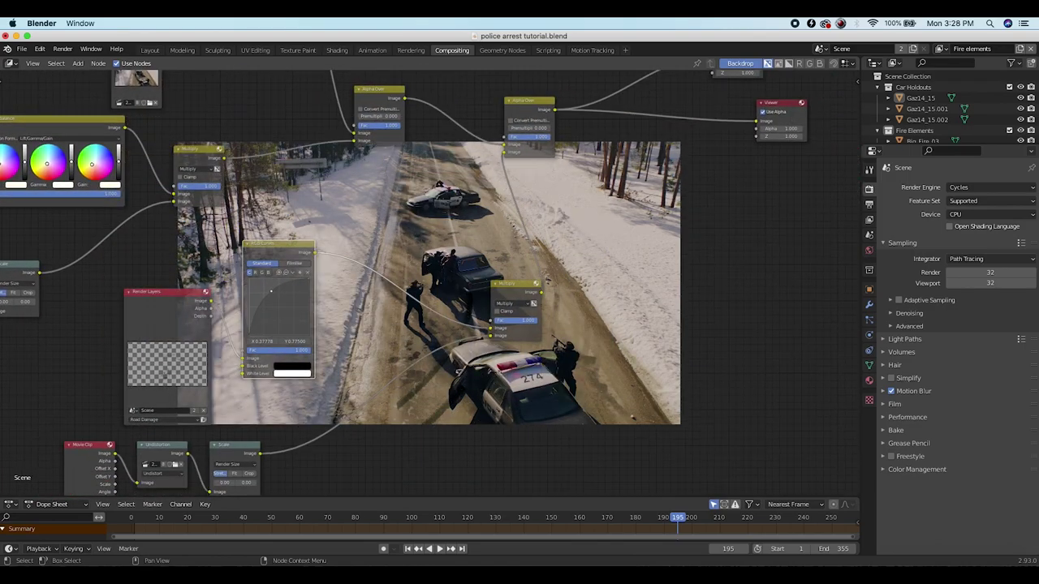
middle_click_drag(652, 275, 455, 290)
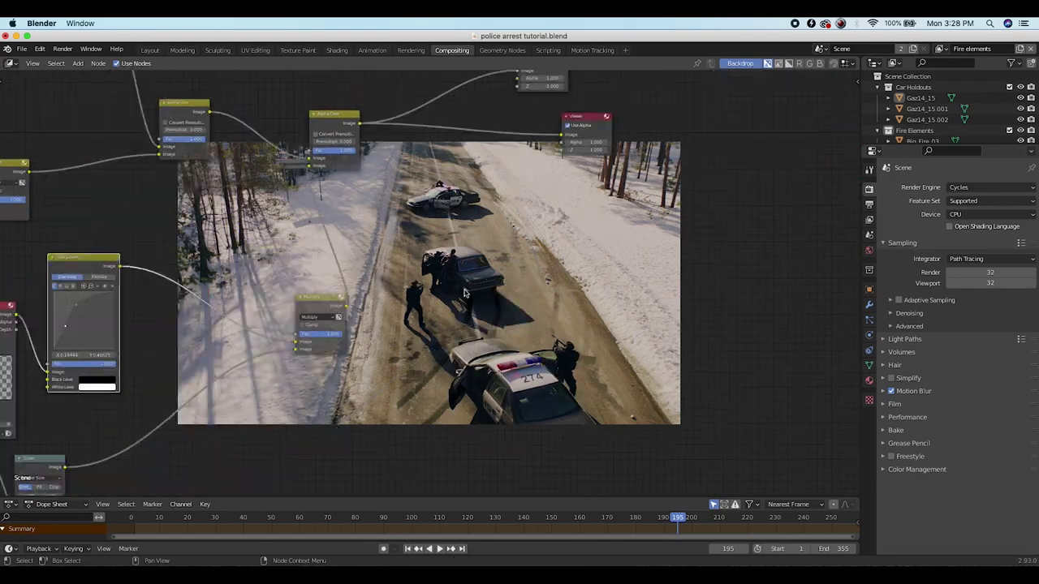
middle_click_drag(469, 371, 493, 332)
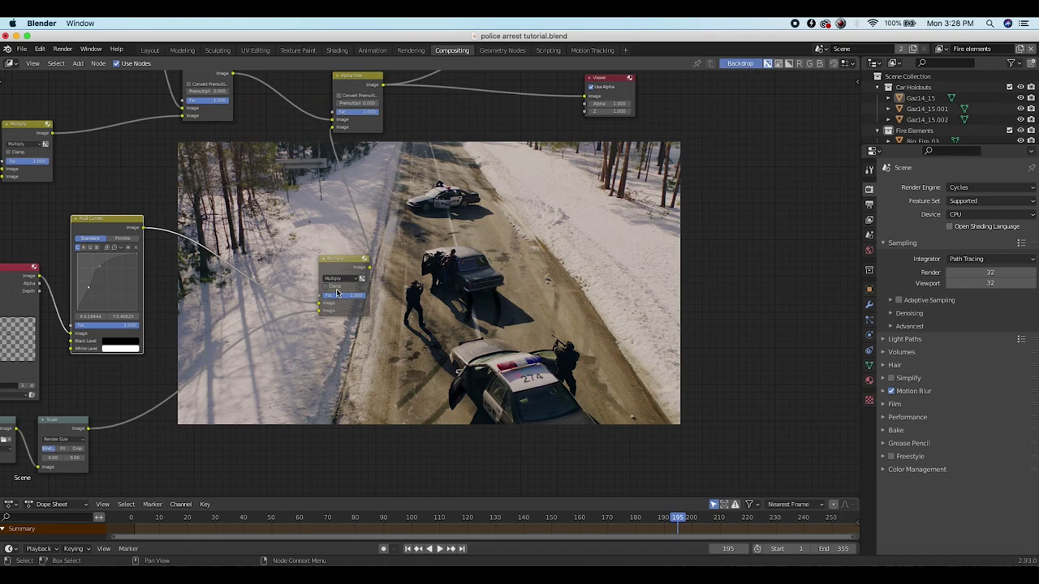
Try factors of 0.5 and 0.75 on the road-damage Multiply node, and set it back to 1
middle_click_drag(339, 295, 421, 281)
left_click_drag(440, 284, 423, 284)
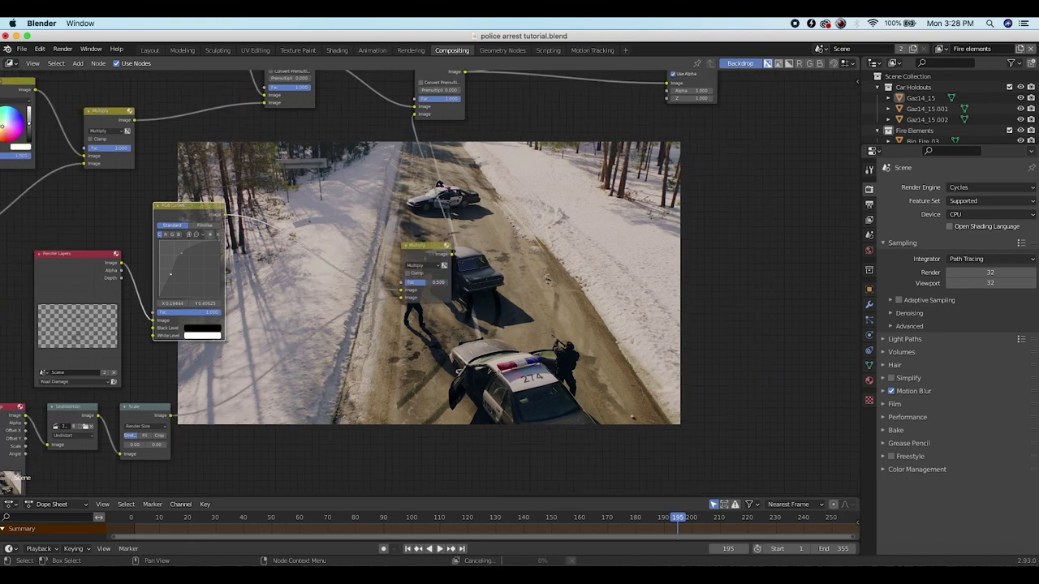
middle_click_drag(439, 284, 249, 304)
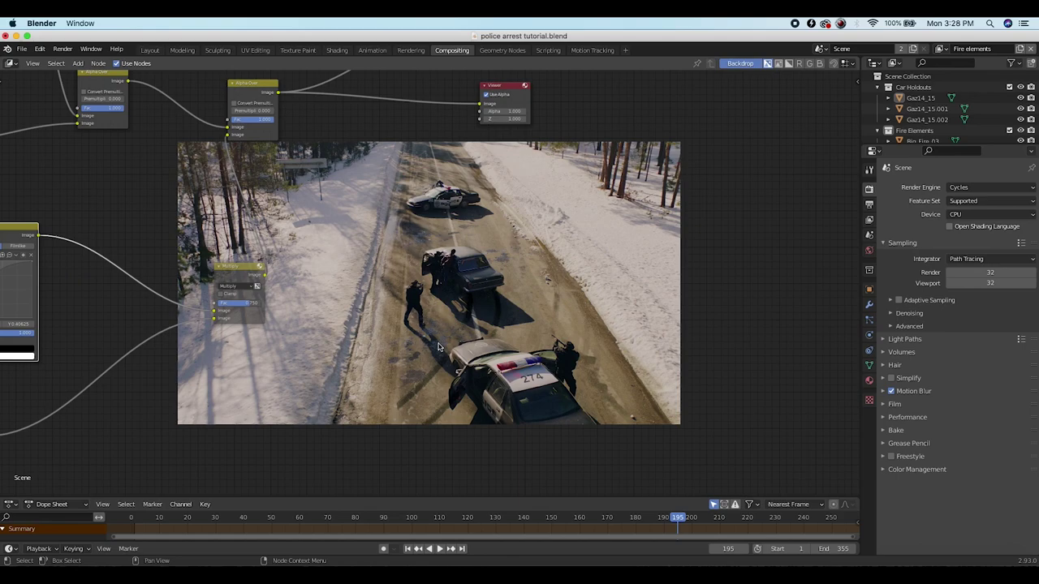
middle_click_drag(234, 307, 371, 320)
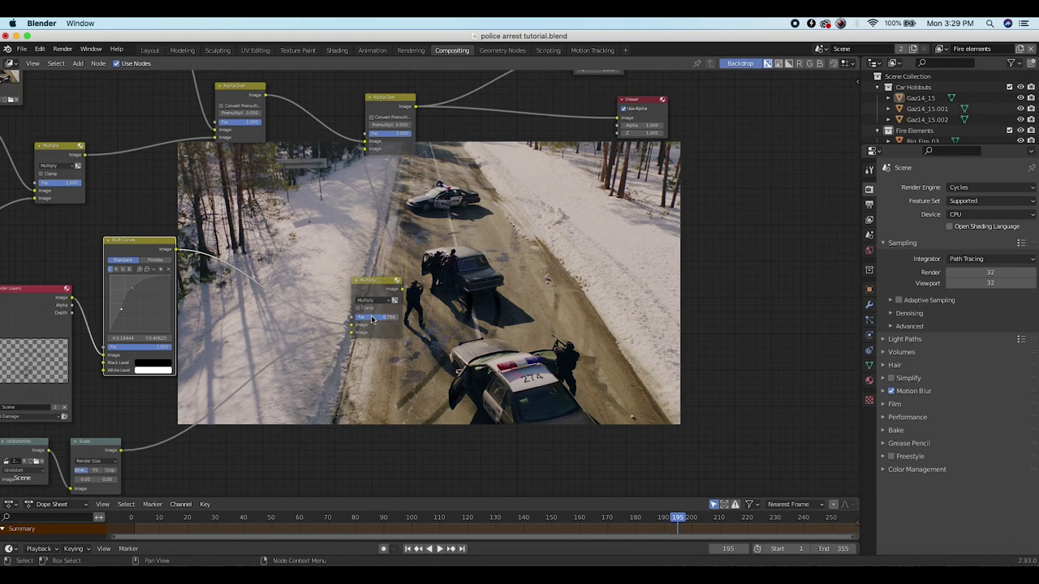
middle_click_drag(371, 321, 488, 248)
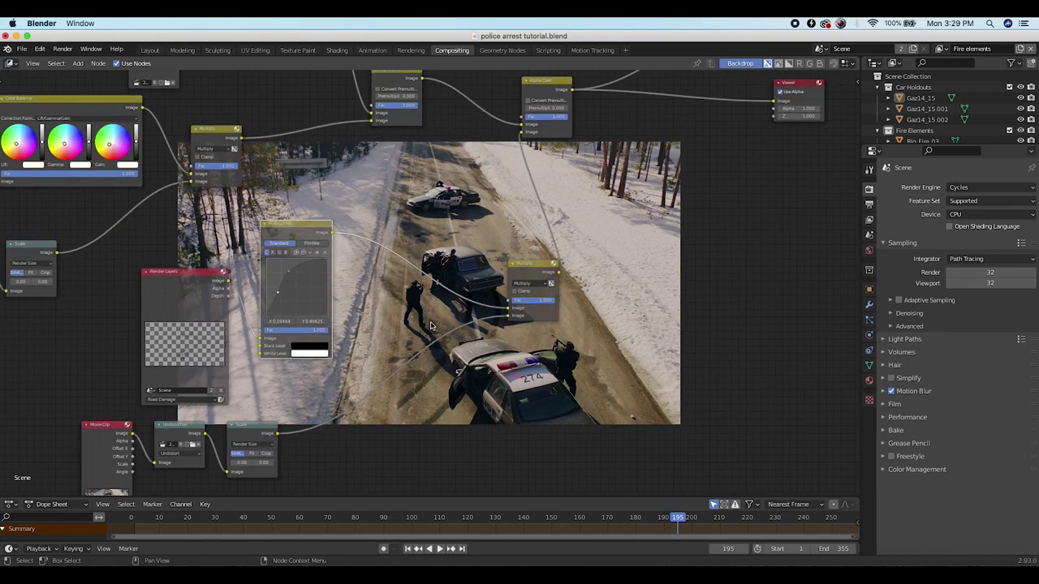
Move the road-damage Multiply node closer to its RGB Curves node
middle_click_drag(417, 228, 614, 211)
left_click_drag(728, 247, 609, 244)
middle_click_drag(608, 244, 333, 226)
scroll(341, 243, "down", 6)
middle_click_drag(609, 292, 578, 288)
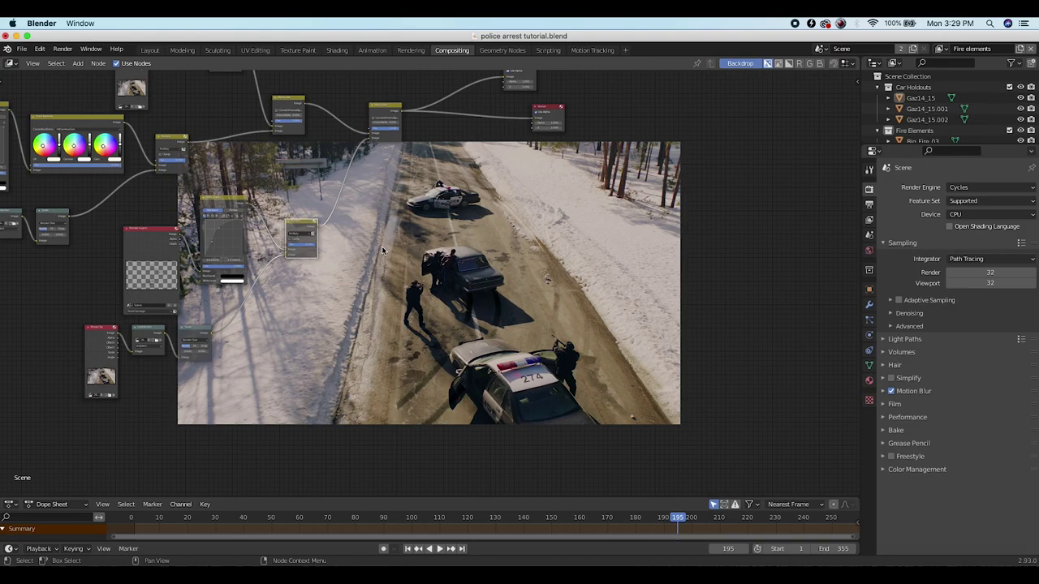
Duplicate the road-damage node group of Render Layers, RGB Curves, Movie Clip, Undistortion, Scale and Multiply, placing the copy below the original
left_click(161, 253)
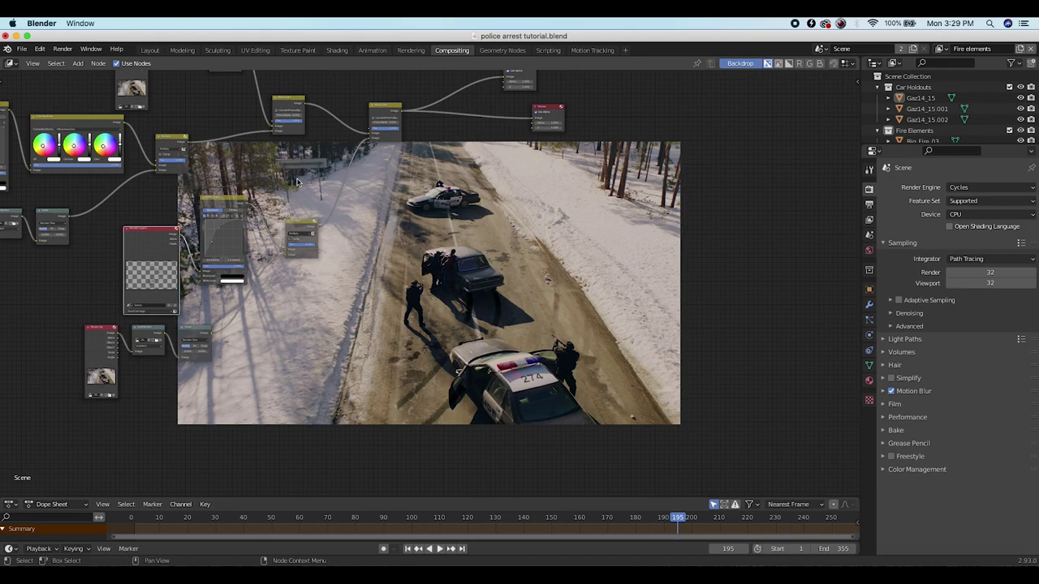
key("b")
left_click_drag(94, 213, 335, 391)
scroll(276, 260, "up", 1)
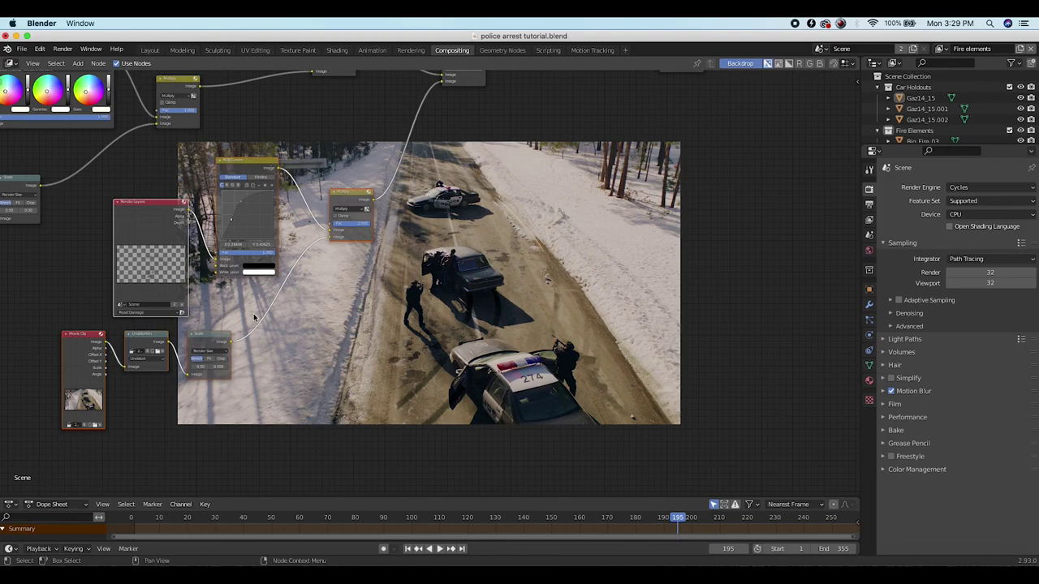
scroll(255, 317, "down", 2)
key("shift+d")
left_click(387, 346)
Duplicate the last Alpha Over node and insert the copy between it and the Viewer
scroll(546, 126, "right", 3)
middle_click_drag(547, 126, 529, 134)
left_click(378, 134)
left_click_drag(378, 134, 500, 99)
left_click(465, 133)
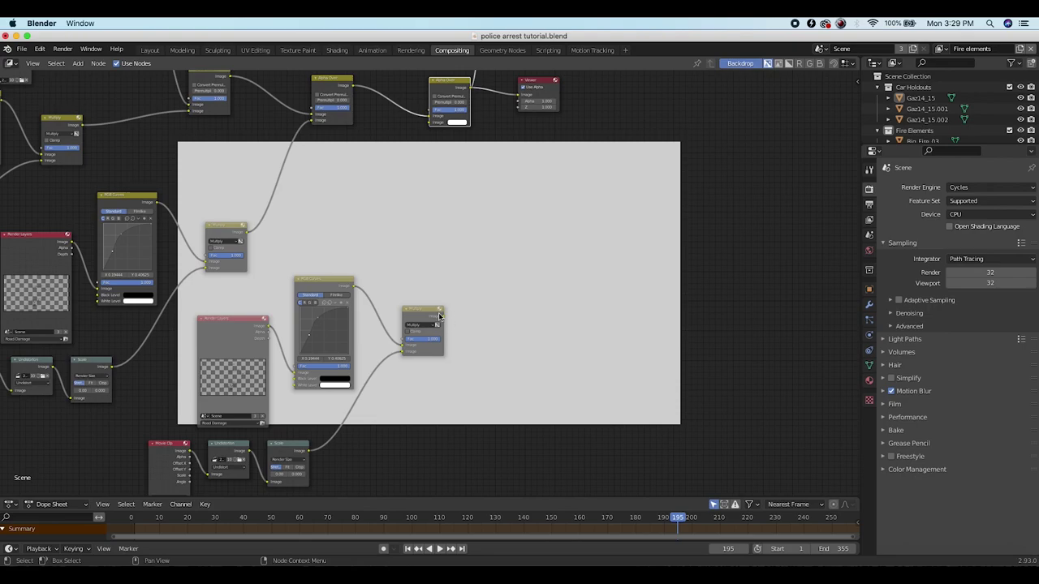
Reposition the duplicated Multiply node and connect its output to the second image input of the new Alpha Over node
left_click_drag(427, 305, 425, 282)
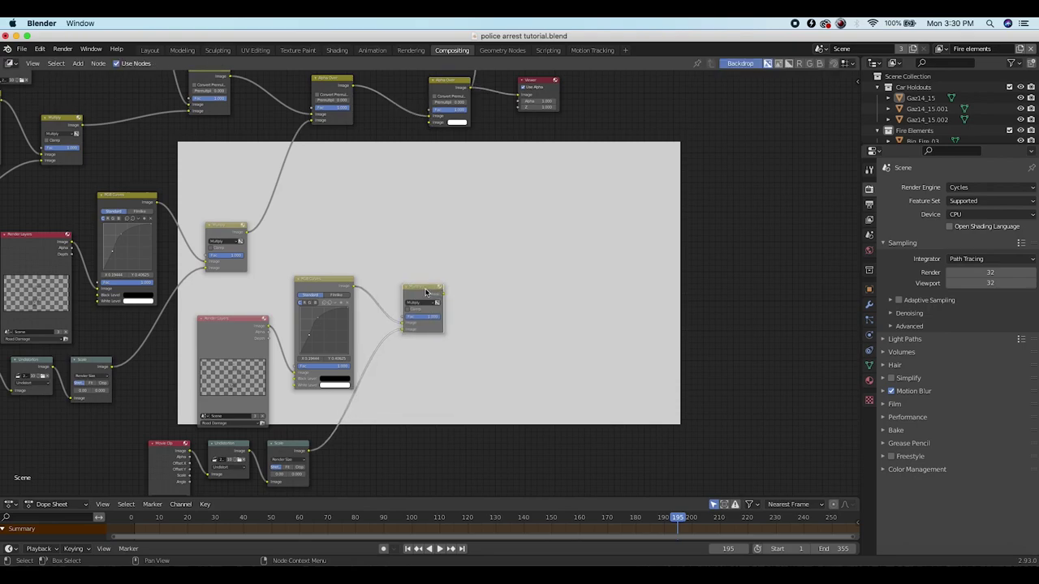
middle_click_drag(441, 290, 392, 285)
left_click_drag(395, 288, 383, 114)
scroll(496, 148, "up", 5)
left_click_drag(555, 114, 478, 301)
Switch the duplicated Render Layers node to the Glass elements layer
scroll(479, 301, "down", 5)
scroll(324, 228, "up", 3)
left_click(324, 226)
scroll(324, 236, "up", 2)
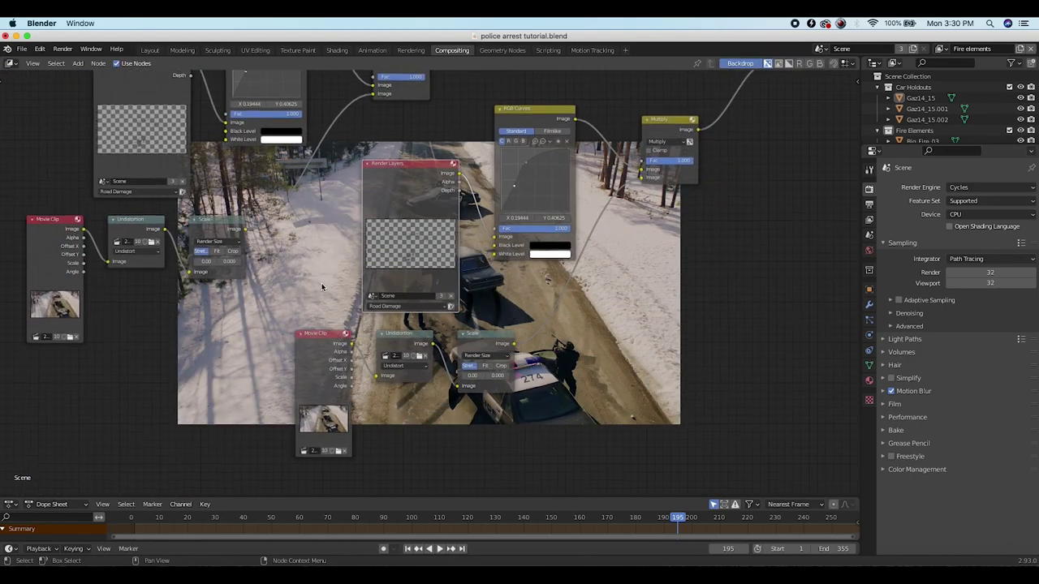
scroll(393, 179, "up", 3)
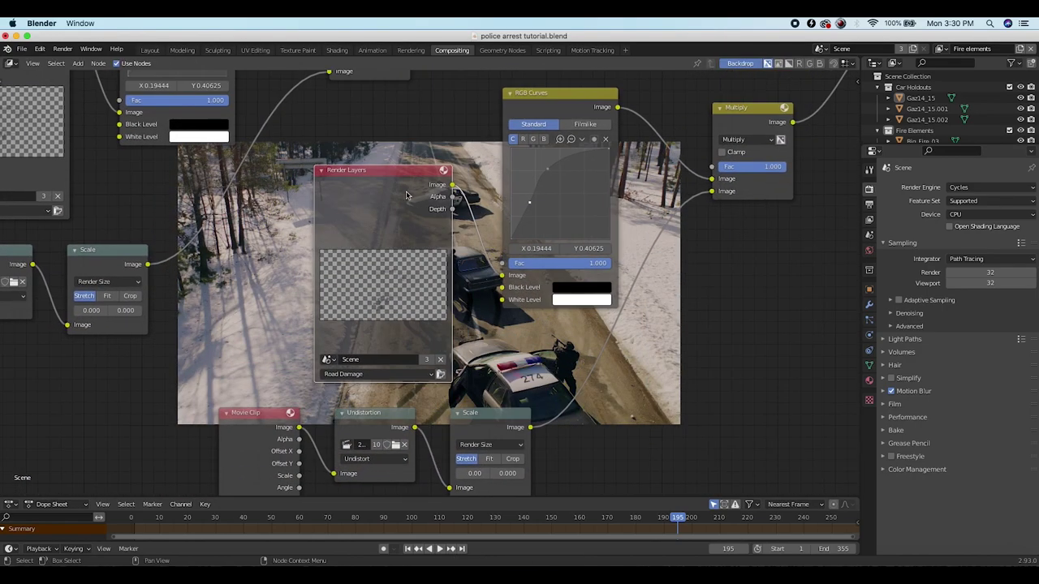
left_click(350, 374)
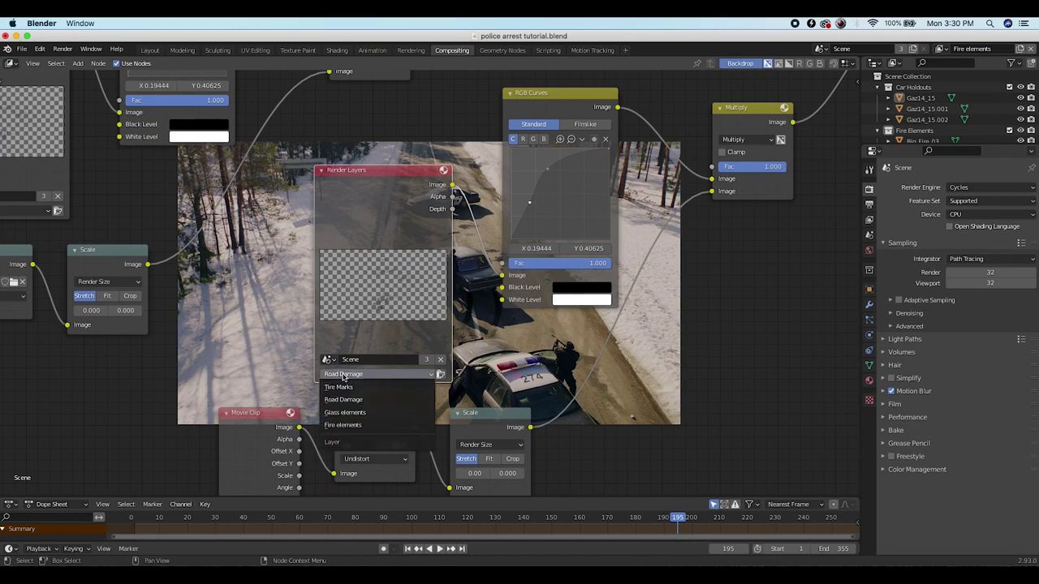
left_click(337, 415)
Connect the Glass elements Render Layers directly to its Multiply node and delete the duplicated RGB Curves node
scroll(576, 312, "right", 10)
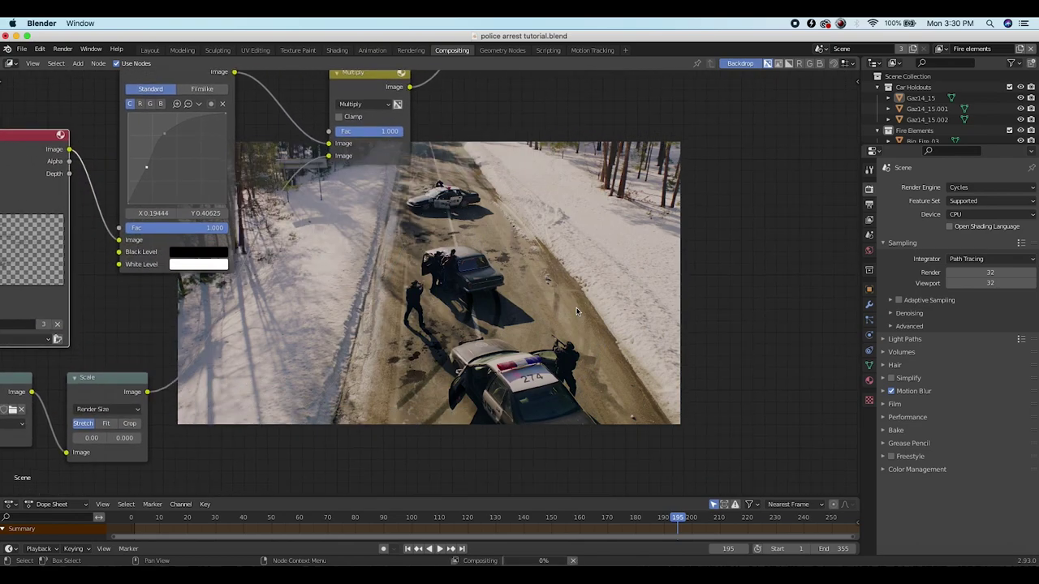
scroll(428, 241, "up", 3)
scroll(385, 314, "left", 5)
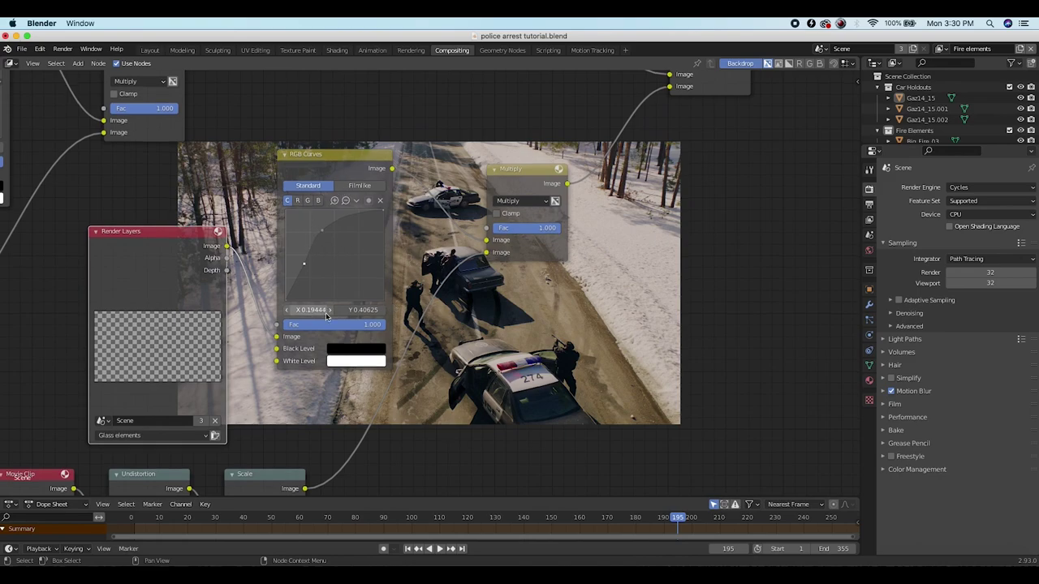
scroll(326, 315, "down", 4)
scroll(326, 315, "left", 3)
scroll(326, 315, "down", 4, "ctrl")
scroll(327, 315, "up", 2)
scroll(326, 315, "right", 2)
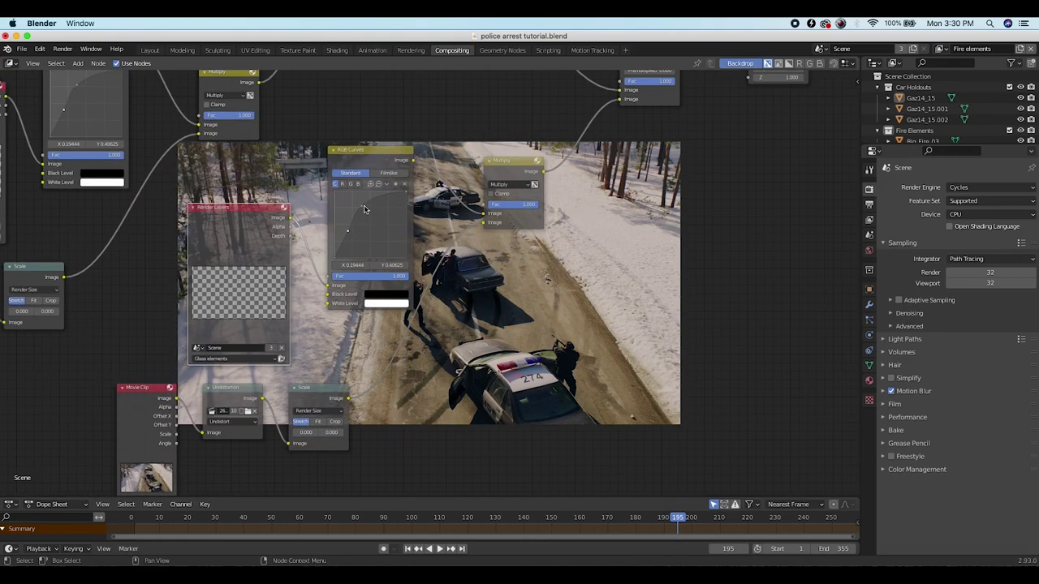
left_click(403, 185)
left_click_drag(326, 277, 486, 214)
left_click(362, 163)
key("x")
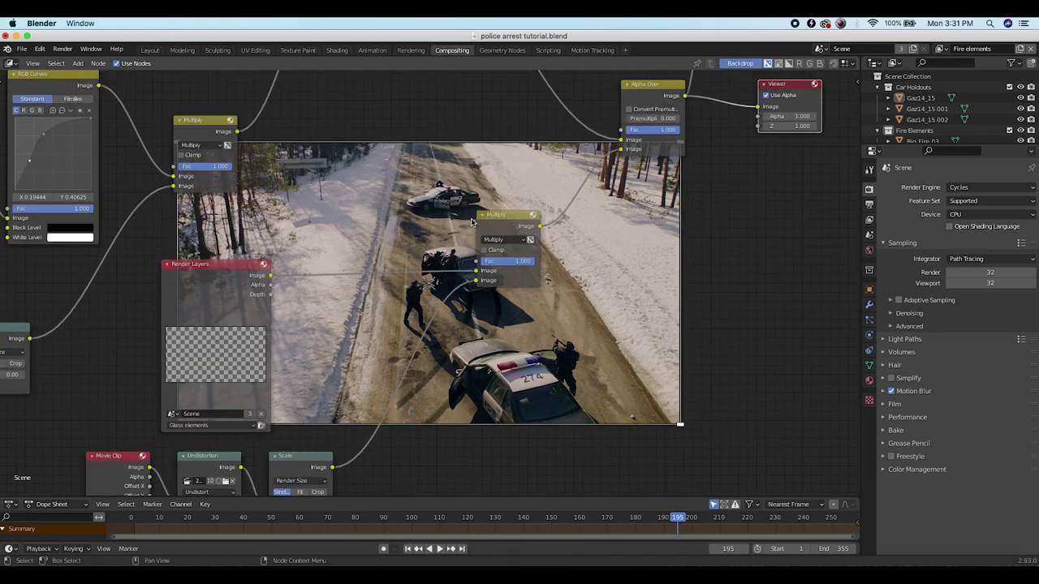
Lower the glass Multiply factor to about 0.233 and enlarge the backdrop to check the broken glass on the road
scroll(333, 238, "left", 3)
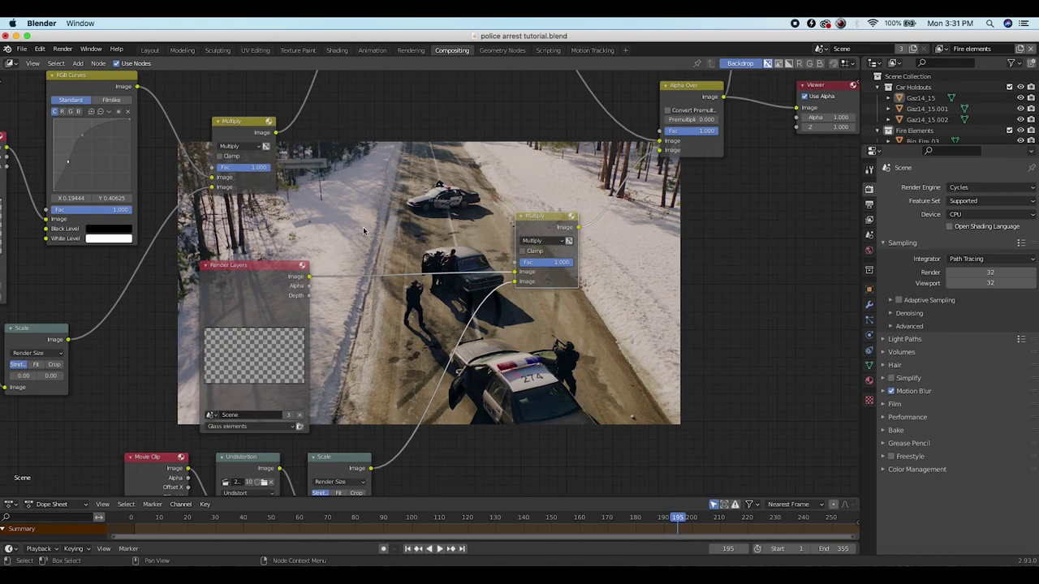
scroll(558, 230, "up", 1)
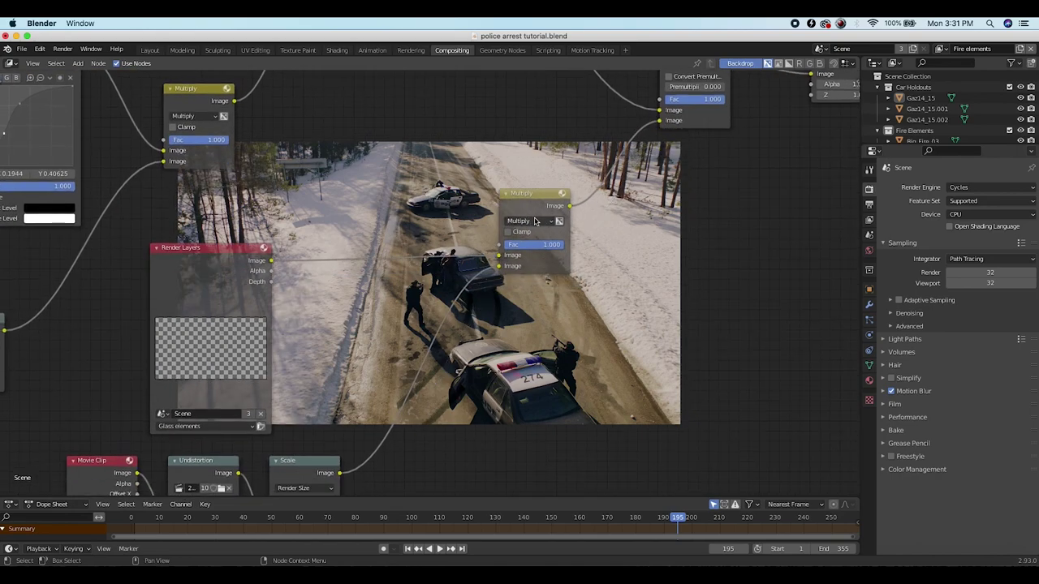
left_click_drag(536, 244, 520, 244)
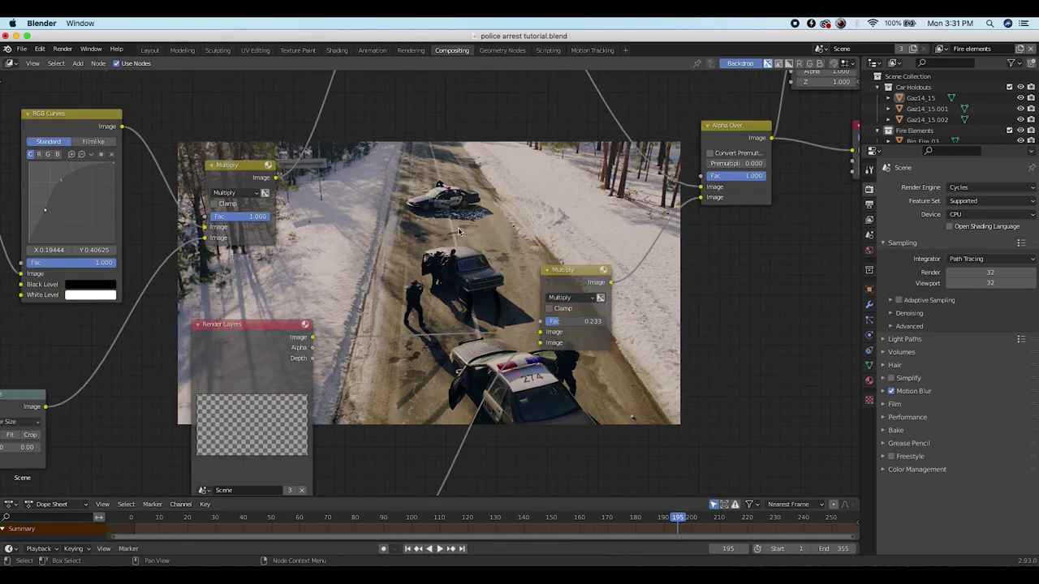
key("v")
key("v")
key("v")
key("v")
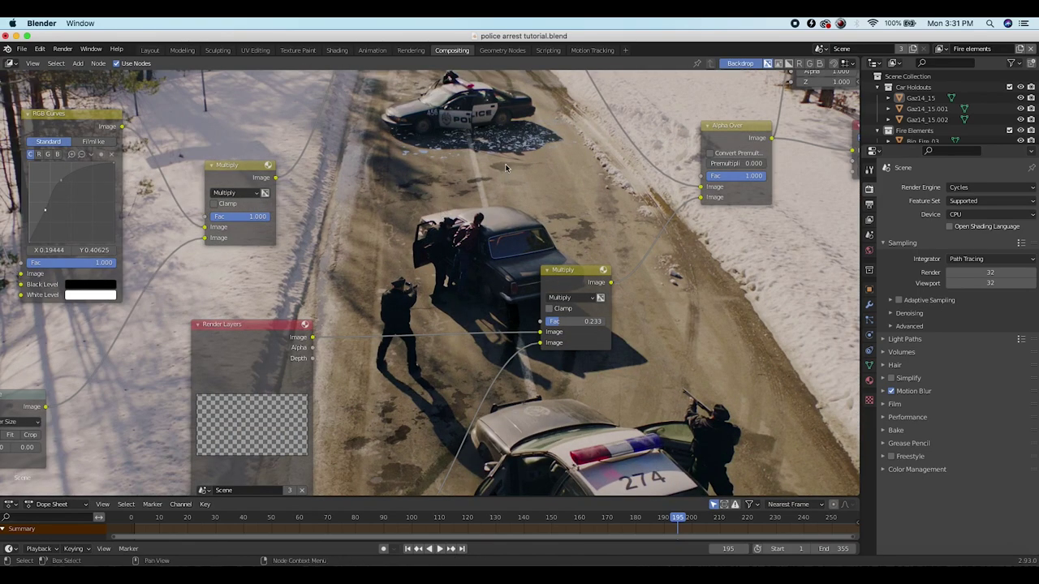
Try factors of 0.35 and 0.5 on the glass Multiply node, and set it to 0.3
scroll(506, 168, "right", 2)
left_click(532, 254)
scroll(517, 214, "up", 1)
scroll(517, 215, "down", 2)
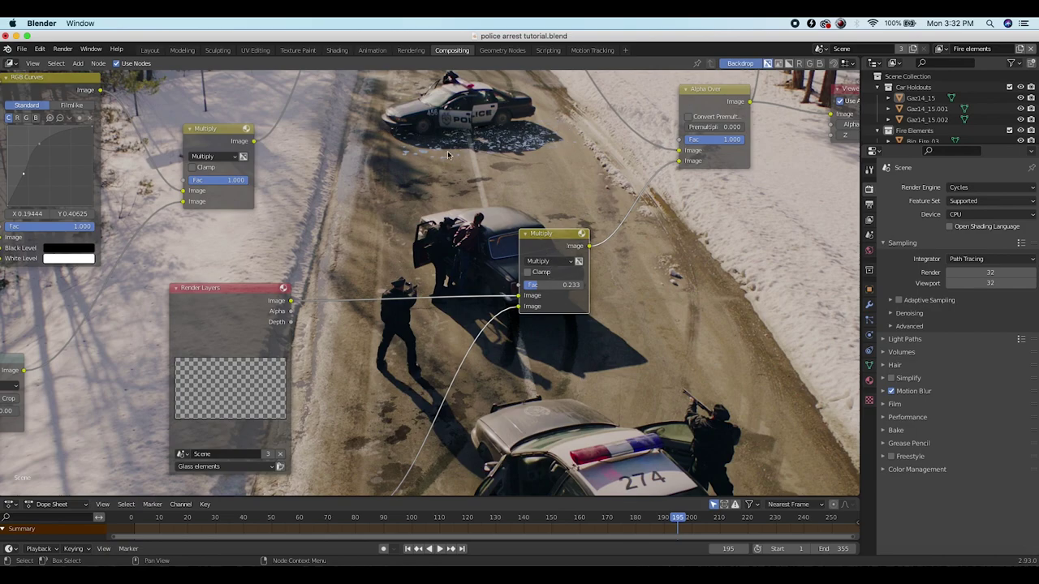
left_click(546, 285)
type(".35")
key("Return")
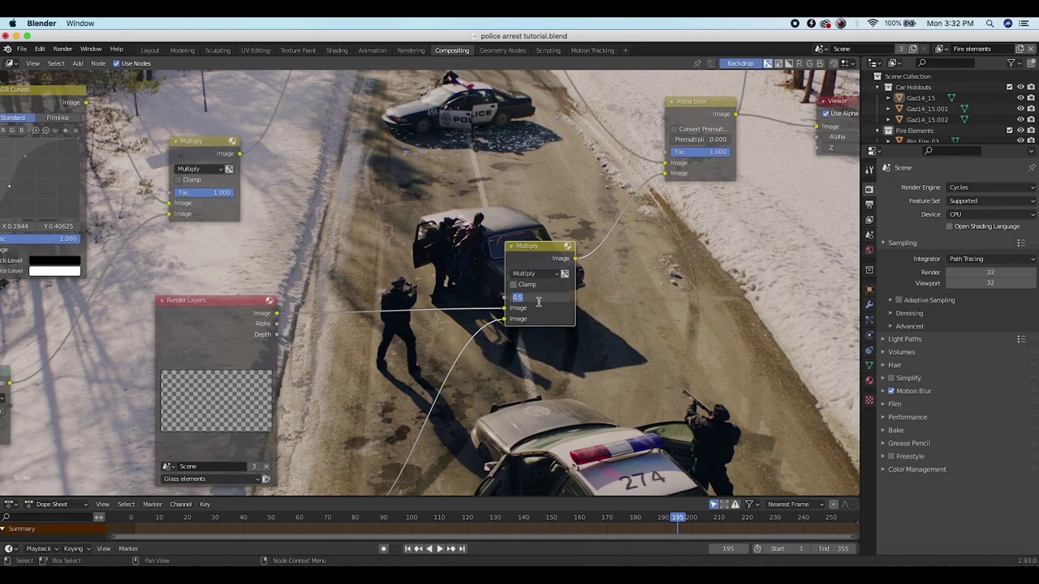
key("Return")
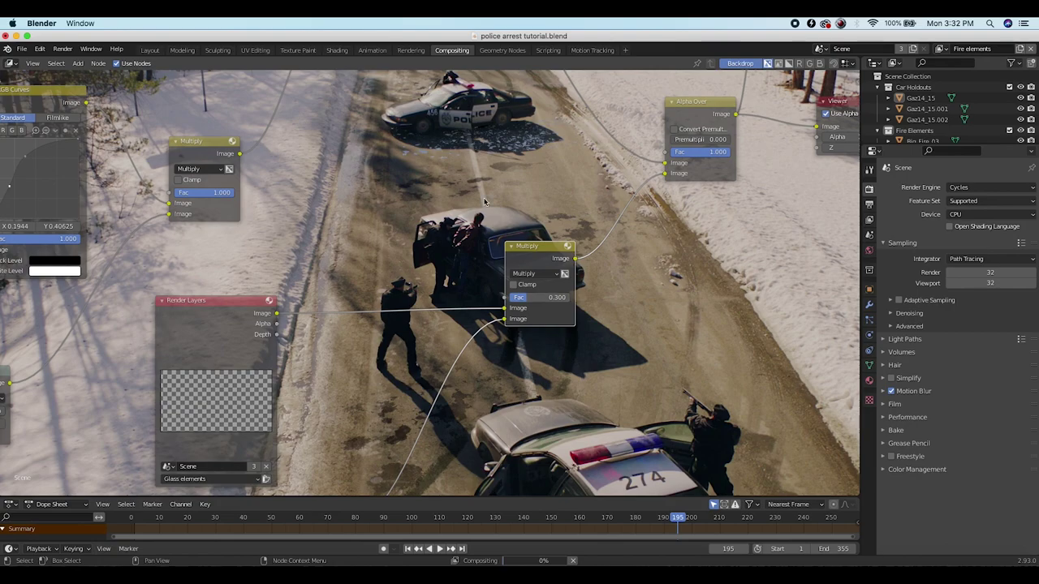
Insert an RGB Curves node between the Glass elements Render Layers node and its Multiply node
key("shift+a")
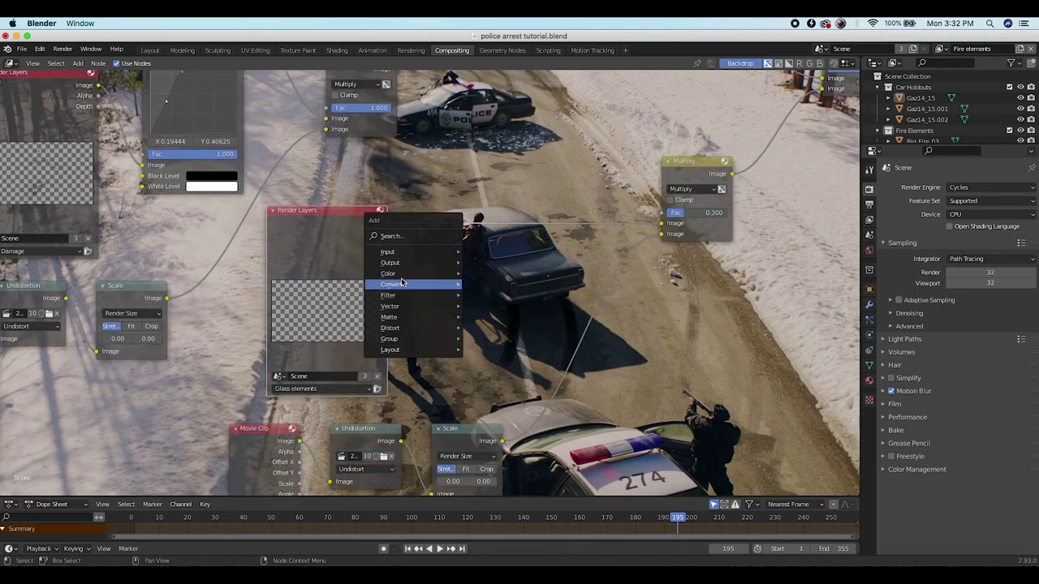
mouse_move(404, 275)
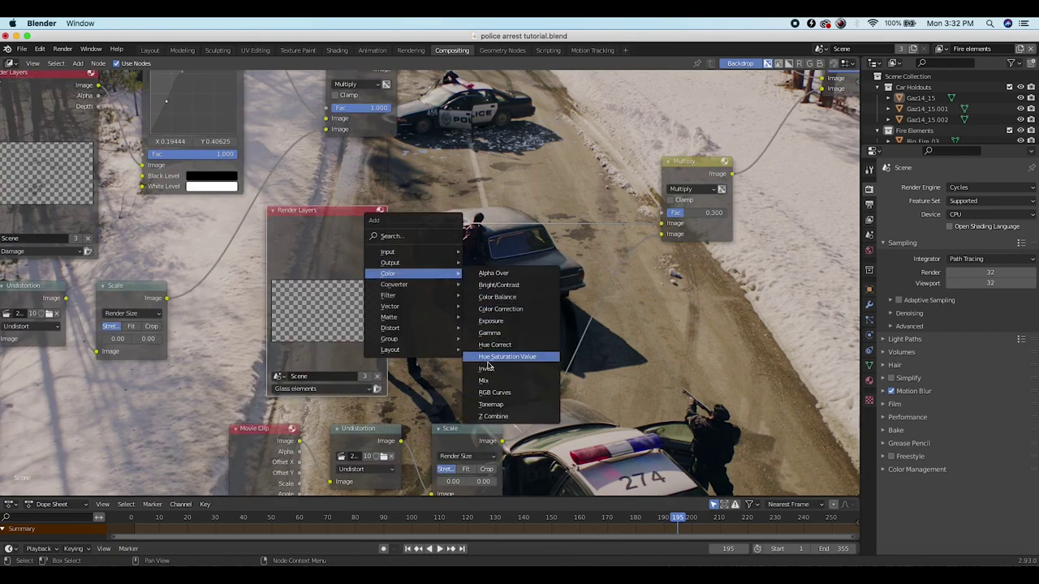
left_click(496, 394)
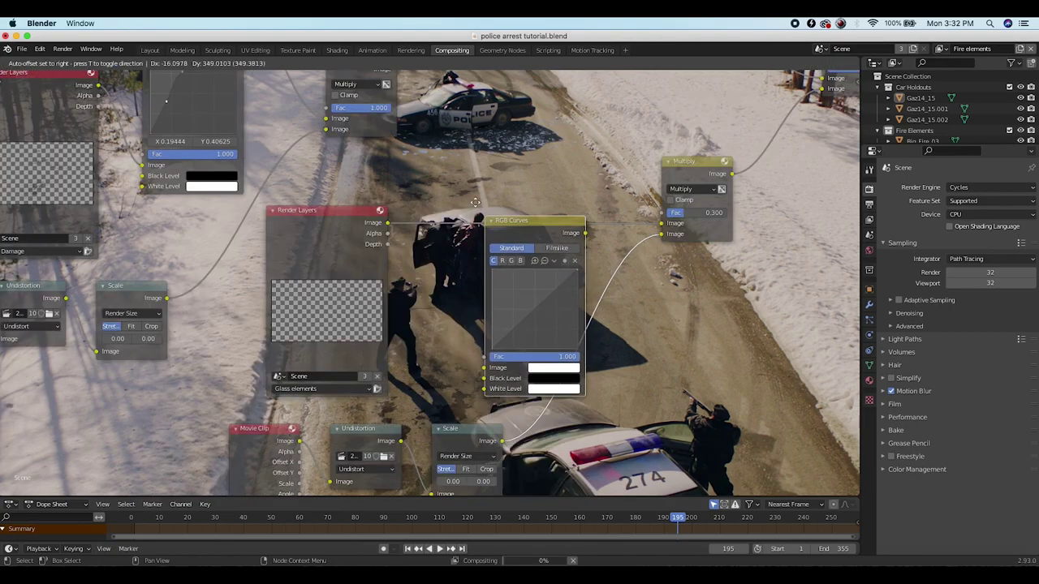
left_click(509, 227)
middle_click_drag(509, 227, 398, 315)
Add two points to the glass RGB curve, the upper at about X 0.59, Y 0.71, and set the Multiply factor to 0.65
left_click(397, 314)
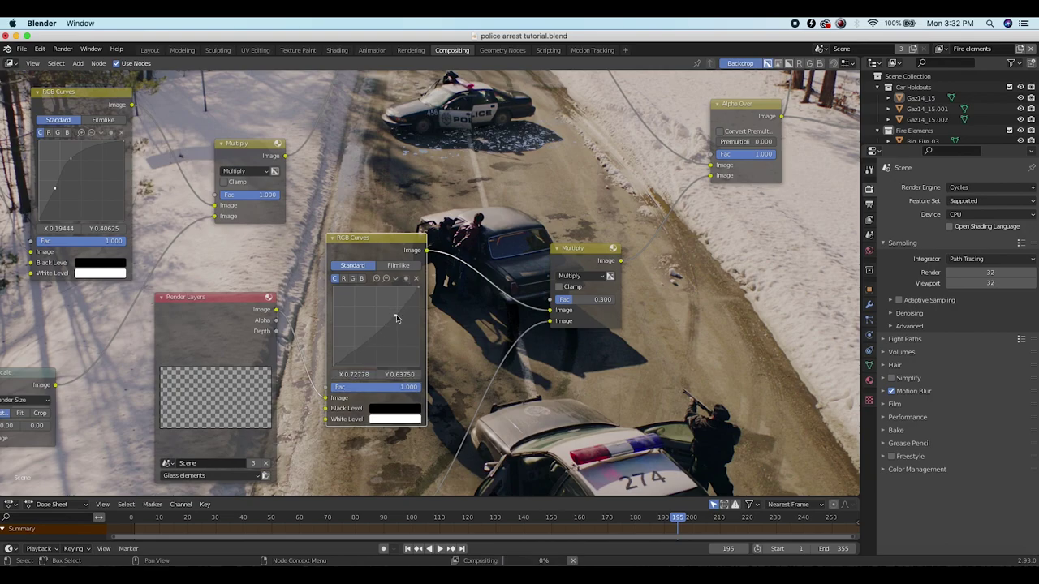
left_click_drag(355, 353, 356, 349)
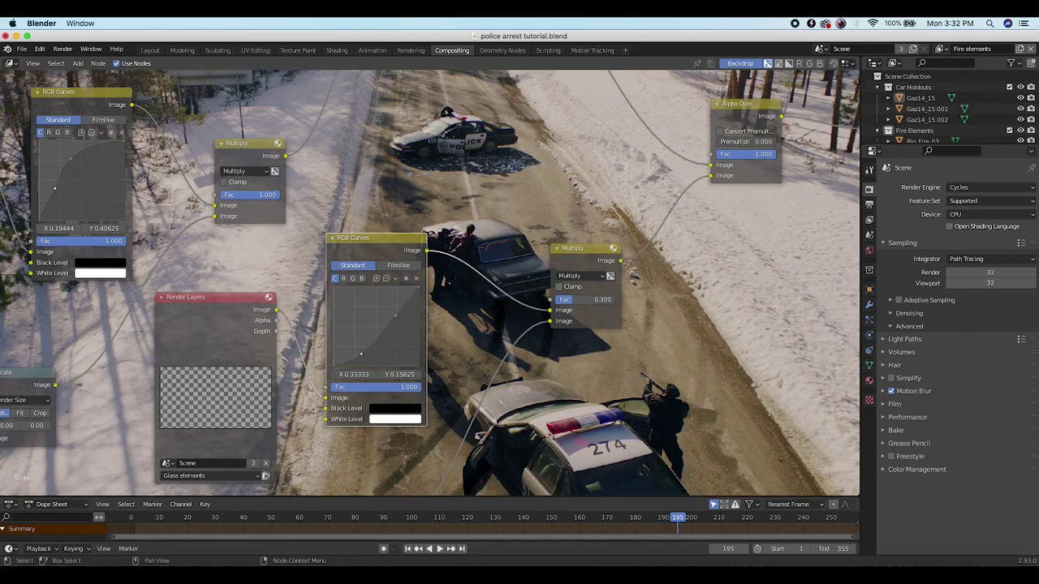
left_click_drag(396, 315, 385, 314)
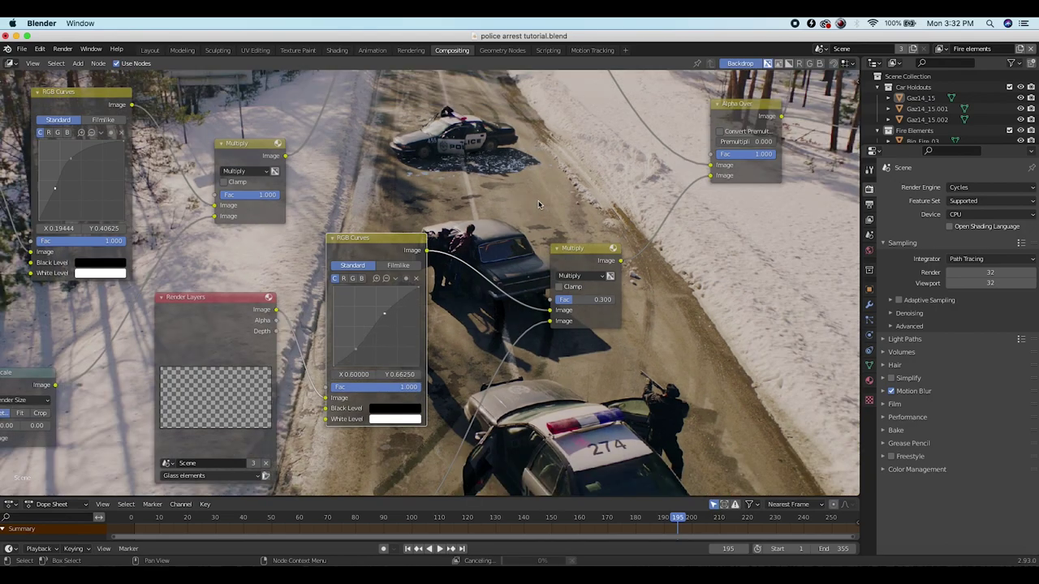
left_click(585, 298)
type(".65")
key("Return")
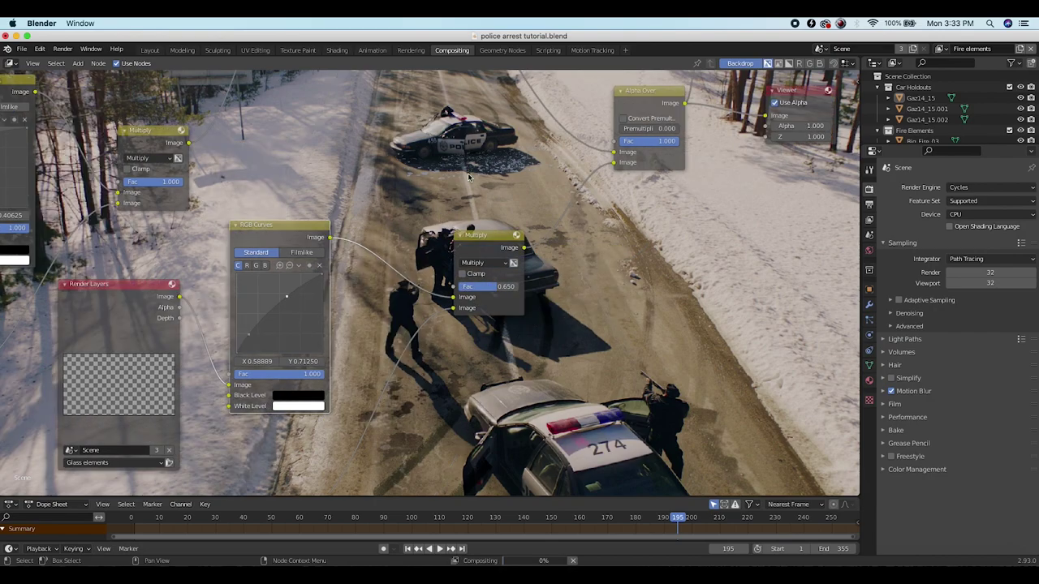
Move the lower glass curve point to about X 0.19, Y 0.23 and set the glass Multiply factor to 0.6
left_click_drag(252, 333, 252, 339)
left_click(510, 288)
type(".6")
key("Return")
Insert a Bokeh Blur node between the glass RGB Curves and Multiply nodes
middle_click_drag(397, 272, 542, 258)
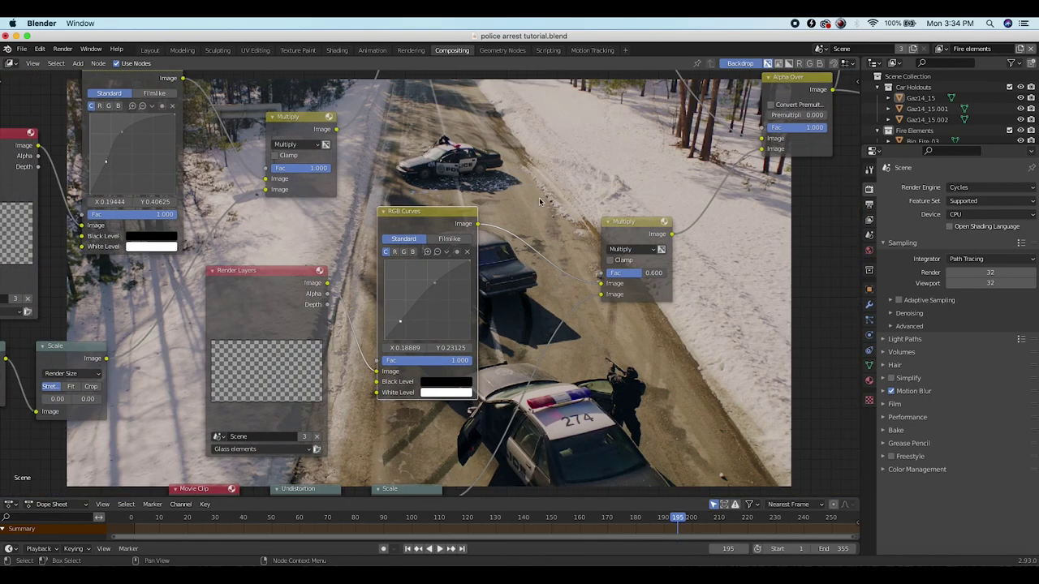
middle_click_drag(630, 137, 587, 169)
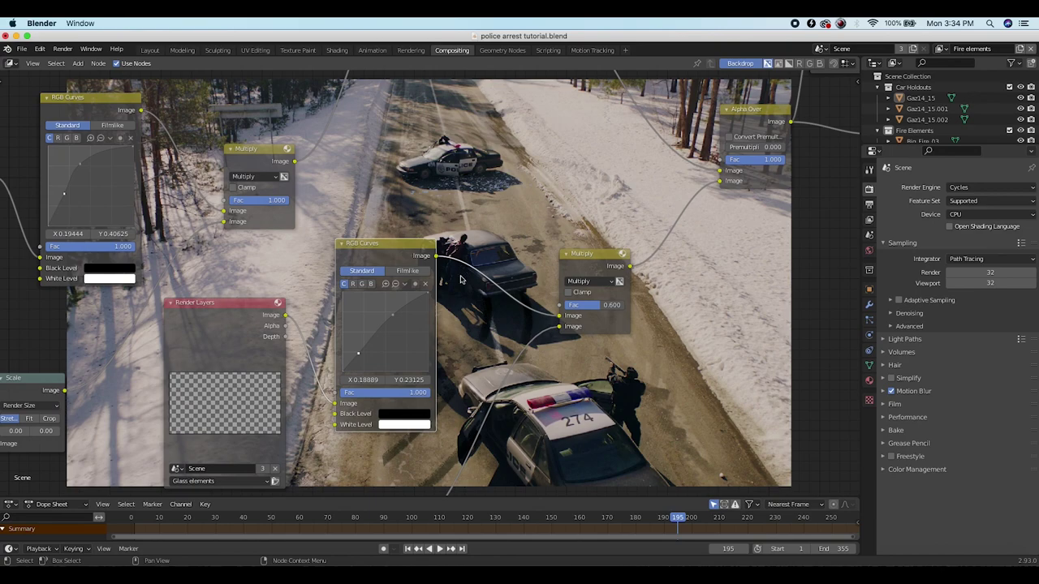
key("shift+a")
mouse_move(421, 246)
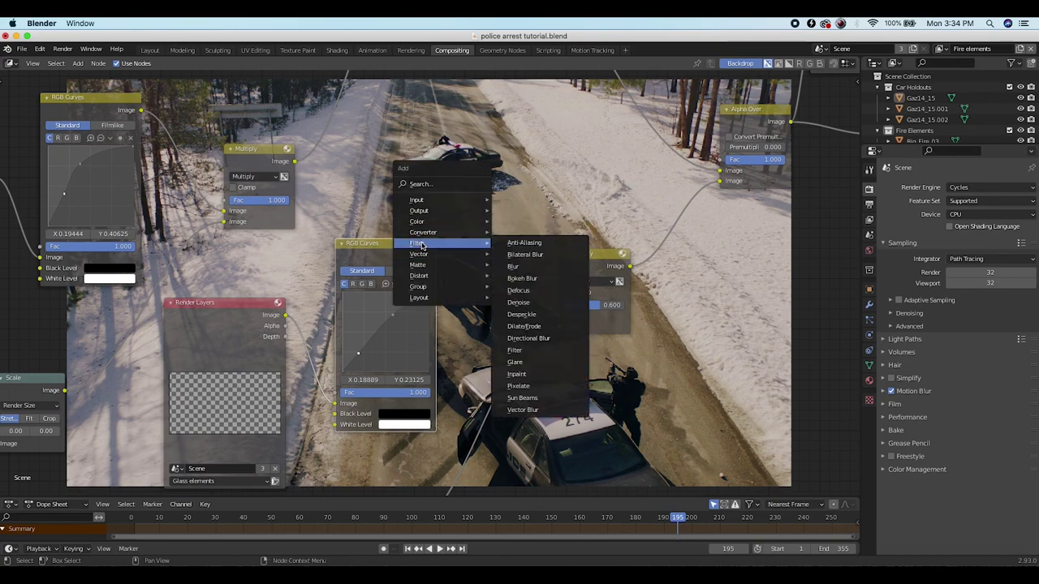
left_click(533, 281)
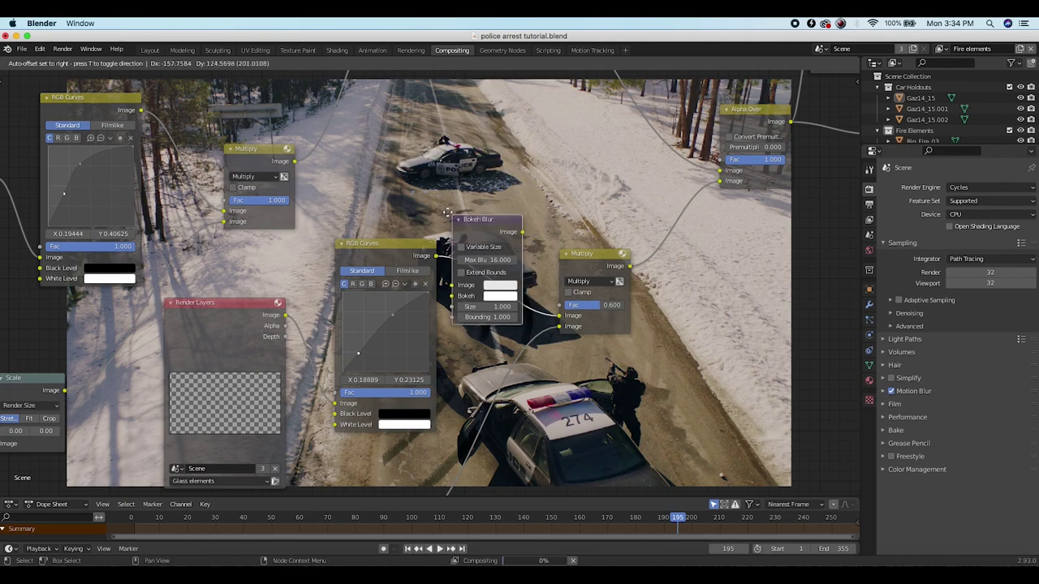
left_click(452, 220)
middle_click_drag(563, 195, 556, 218)
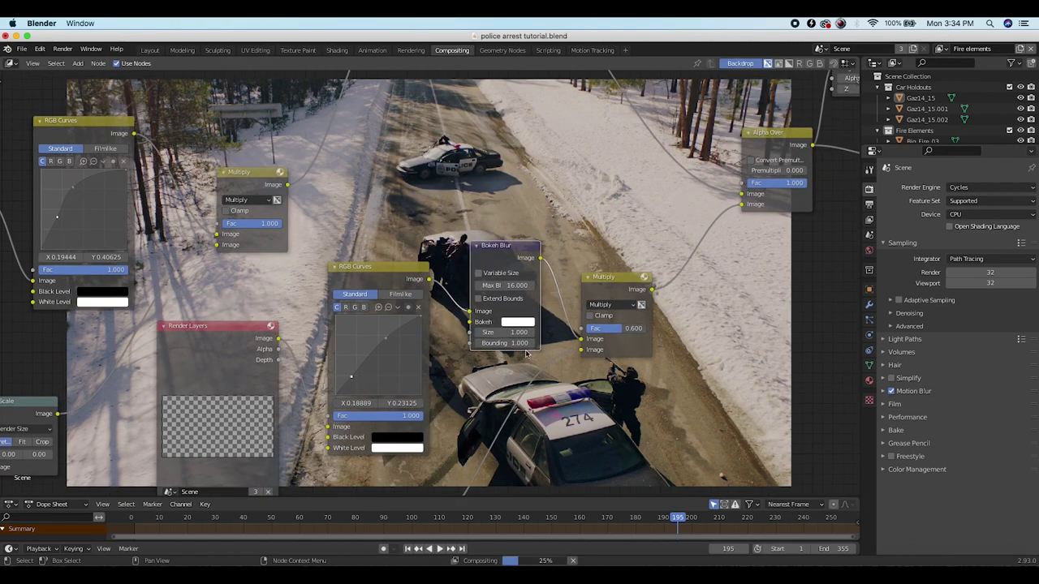
Try a size of 0.1 on the Bokeh Blur node, and set it to 0.05
double_click(510, 332)
key("Return")
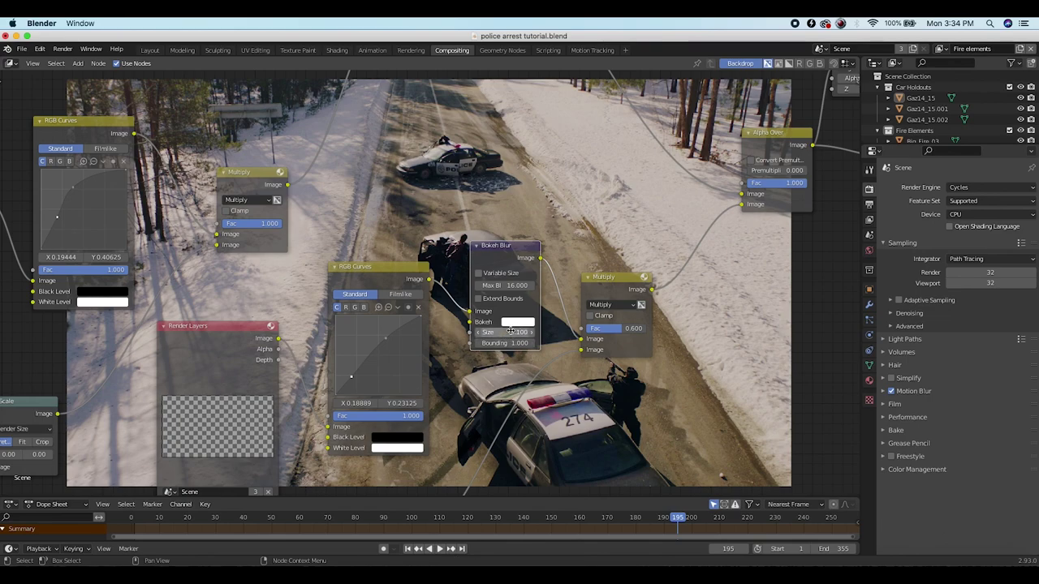
left_click(509, 332)
type("5")
key("Return")
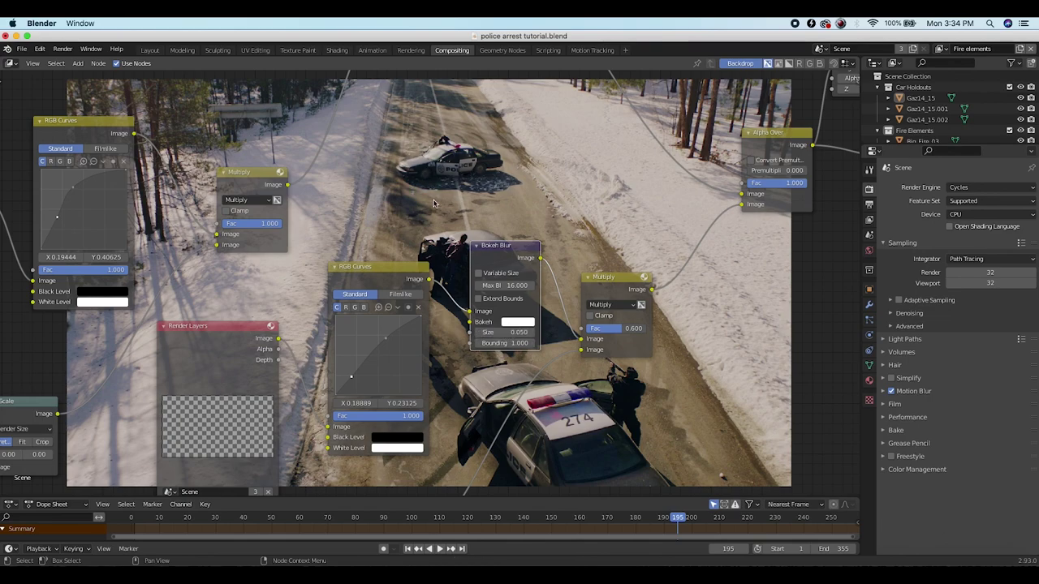
Insert a Color Balance node between the glass RGB Curves and Bokeh Blur nodes
middle_click_drag(447, 228, 473, 216)
key("v")
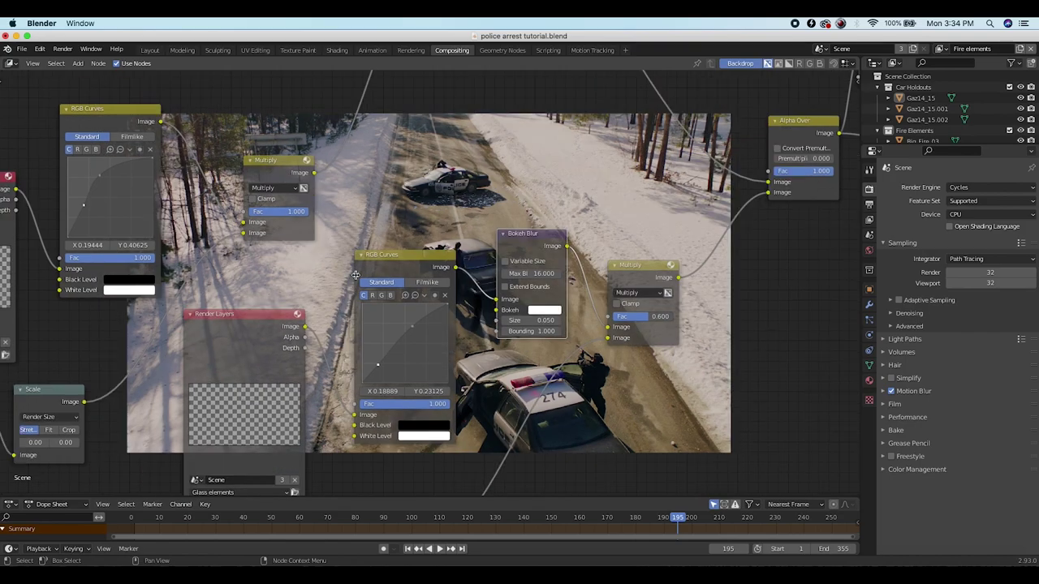
key("shift+a")
mouse_move(410, 290)
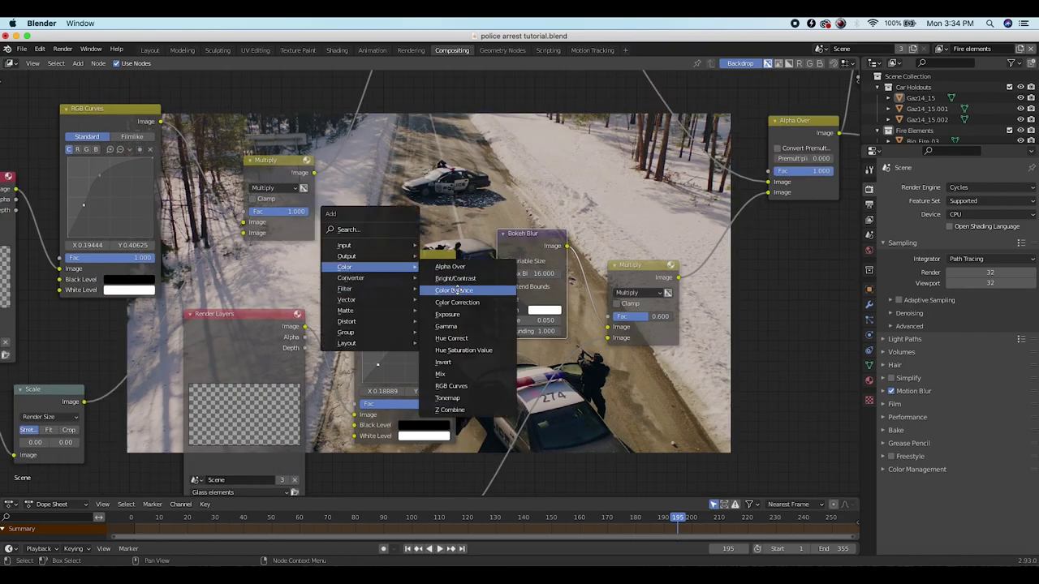
left_click(451, 289)
left_click(497, 250)
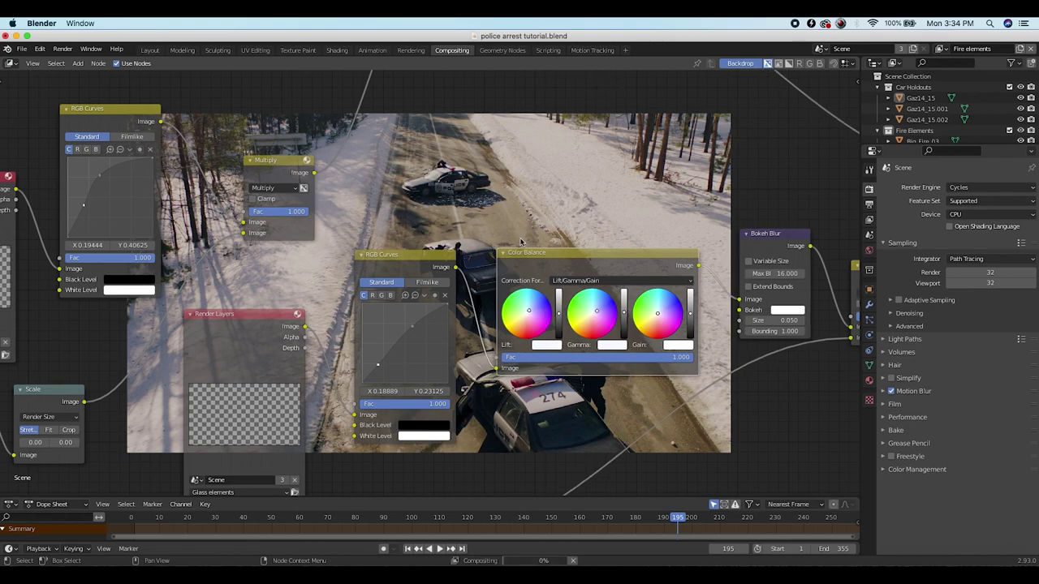
Slightly adjust the lift tint of the glass Color Balance node
middle_click_drag(517, 242, 471, 279)
left_click_drag(481, 354, 480, 355)
key("BackSpace")
key("BackSpace")
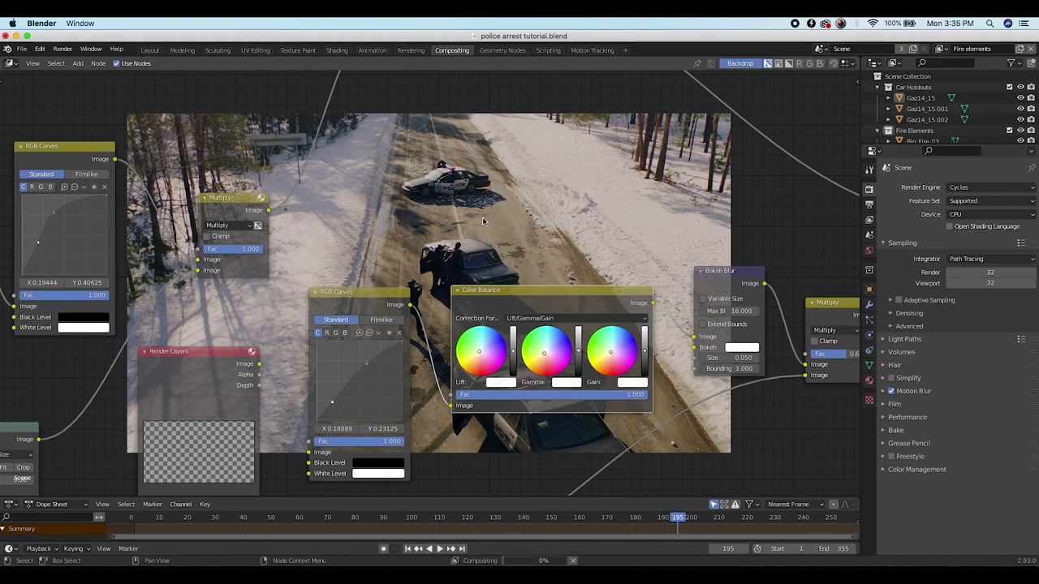
scroll(526, 207, "down", 2)
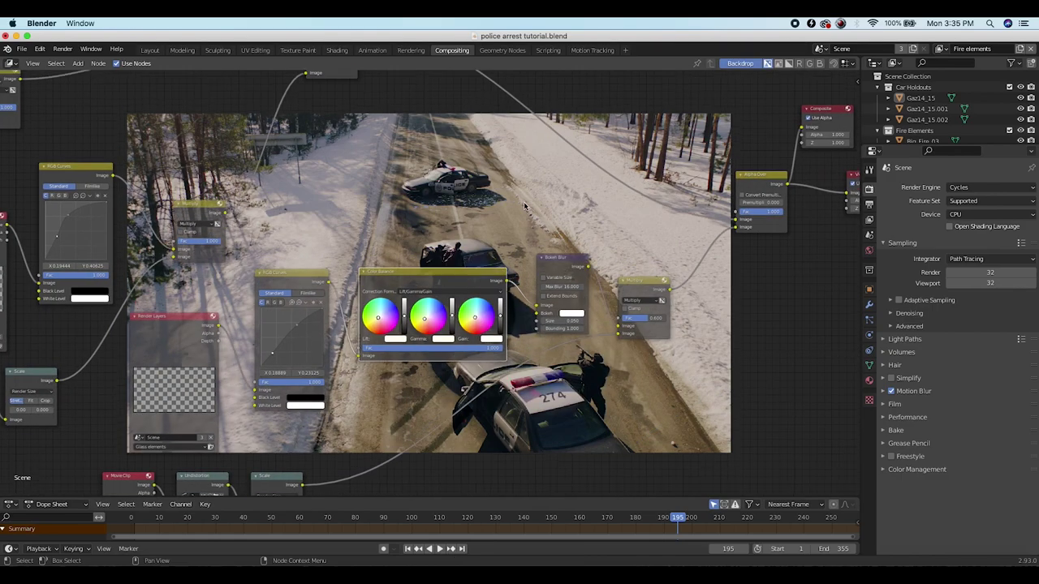
scroll(525, 212, "down", 3)
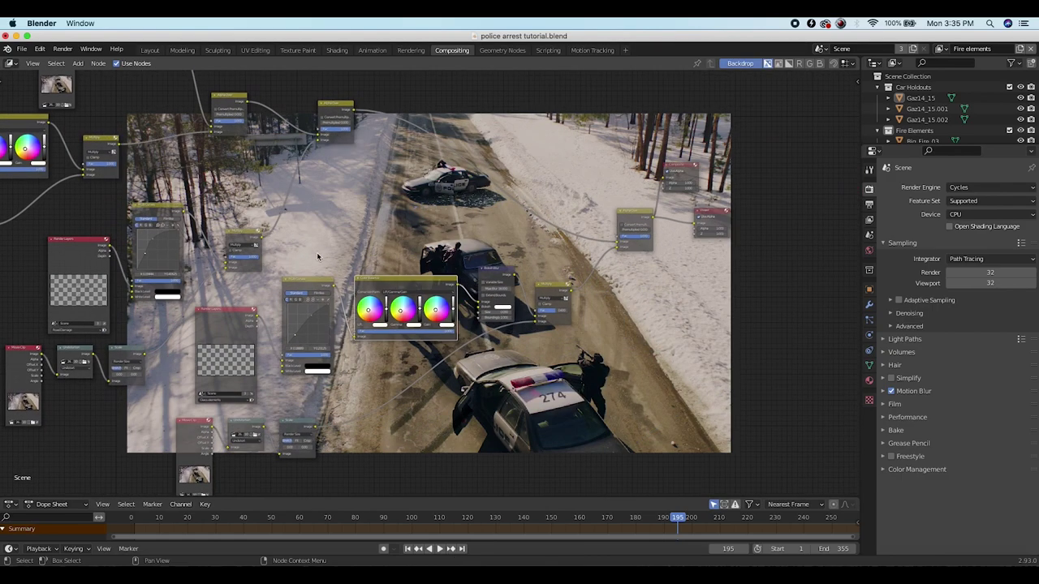
Move the Composite and Viewer nodes farther from the last Alpha Over node to make room for another node
middle_click_drag(381, 310, 413, 297)
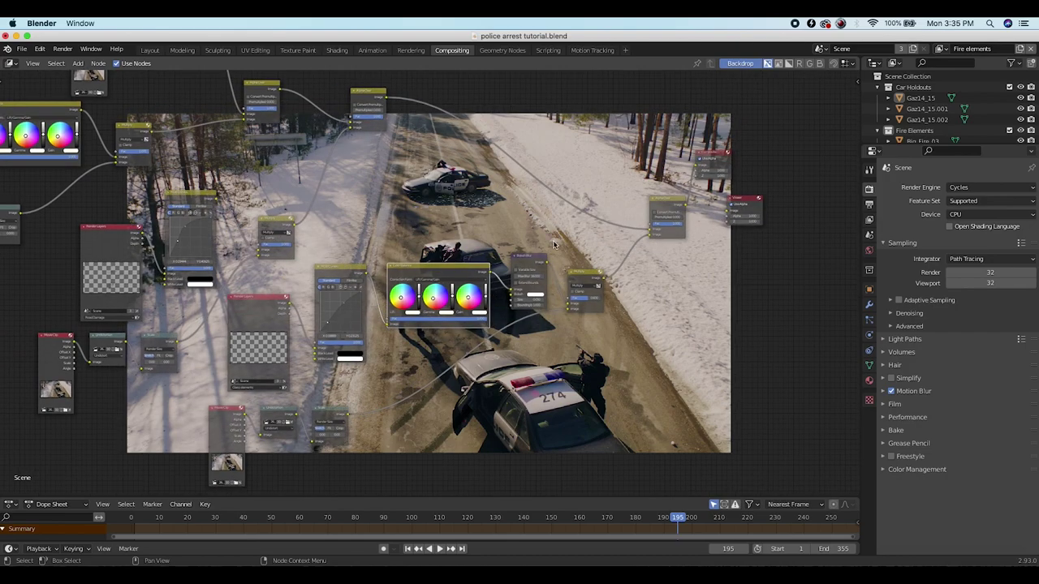
scroll(554, 244, "right", 5)
scroll(323, 304, "left", 3)
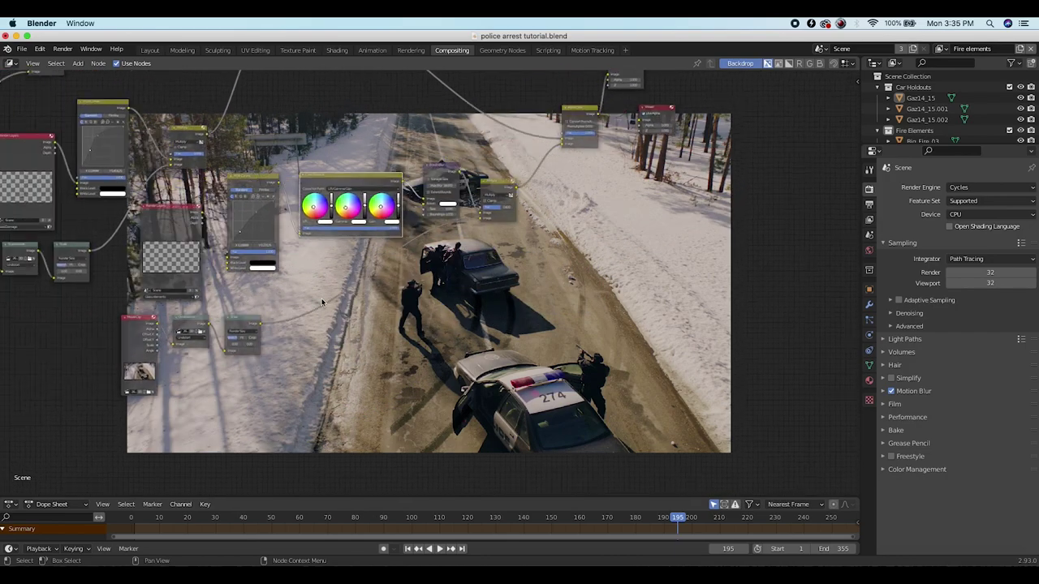
scroll(439, 244, "left", 1)
scroll(440, 244, "up", 5, "ctrl")
scroll(439, 243, "right", 5)
left_click_drag(397, 191, 591, 200)
left_click_drag(457, 269, 652, 271)
Duplicate the last Alpha Over node, insert the copy before the Viewer node and connect its output to the Composite node
left_click(325, 272)
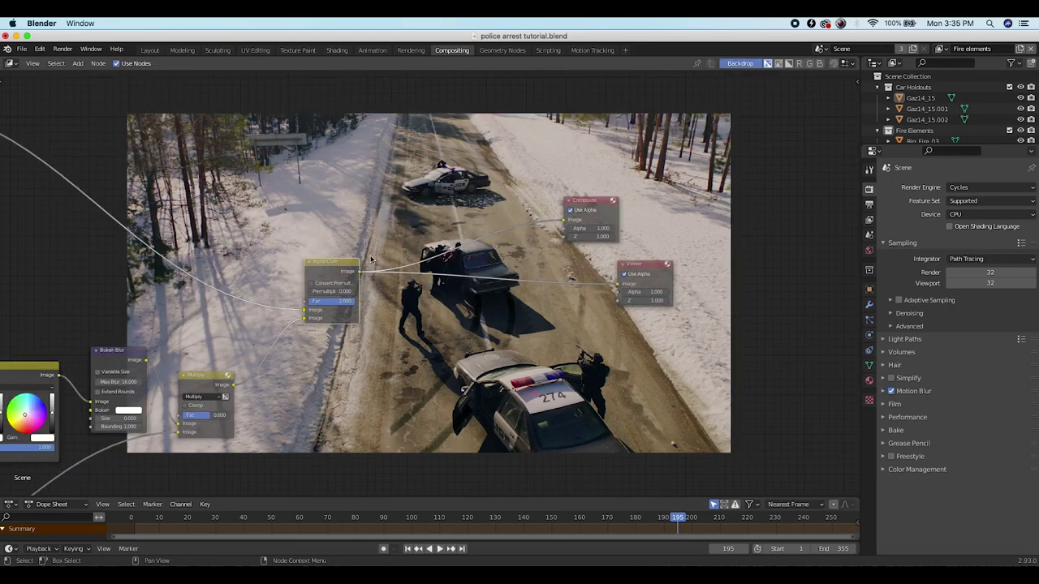
key("shift+d")
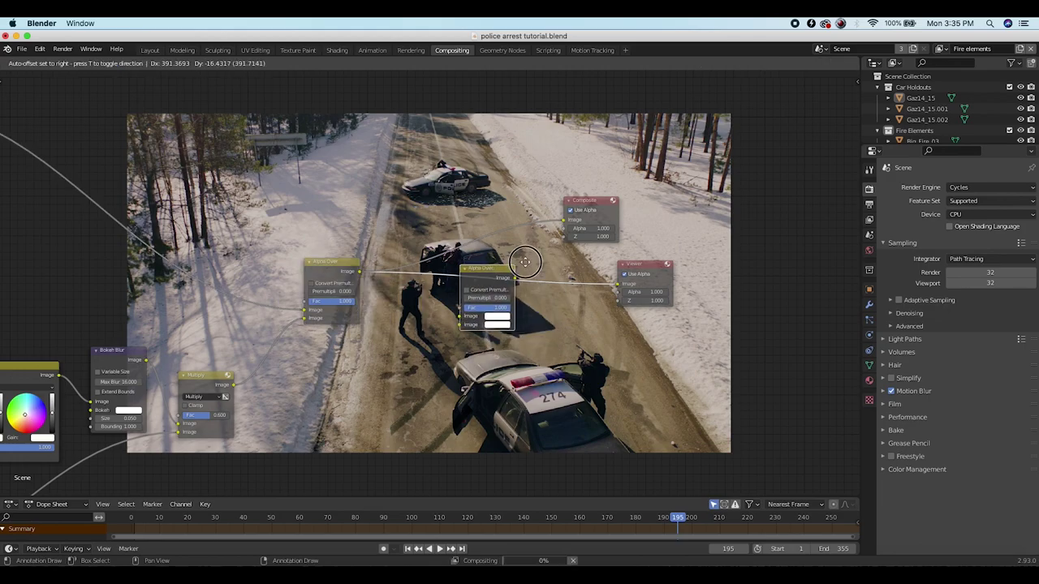
left_click(512, 252)
left_click_drag(514, 278, 564, 221)
Add a Render Layers node set to Fire elements and connect its image to the new Alpha Over node's second image input
middle_click_drag(319, 423, 321, 384)
key("shift+a")
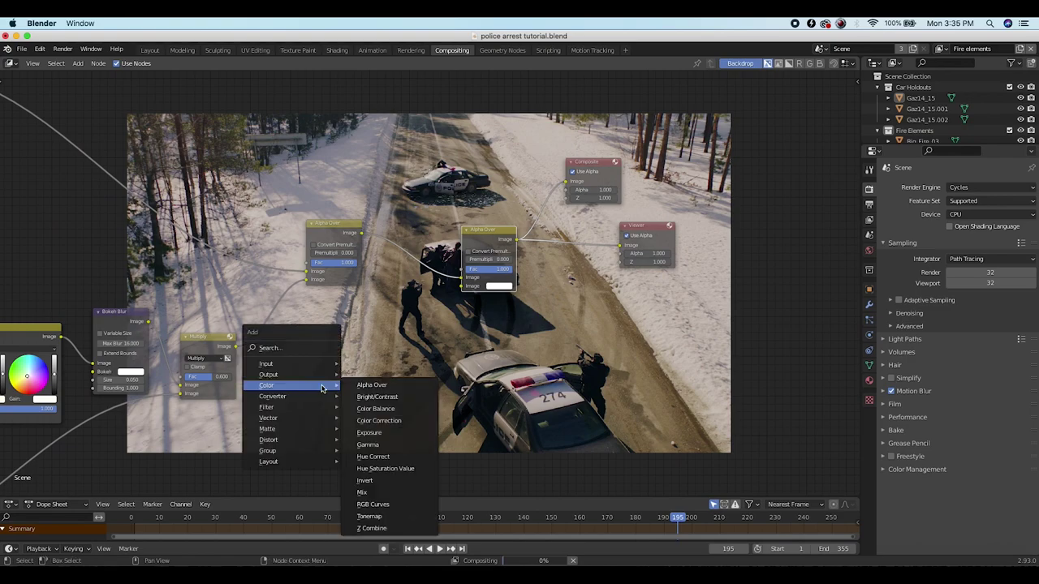
left_click(365, 410)
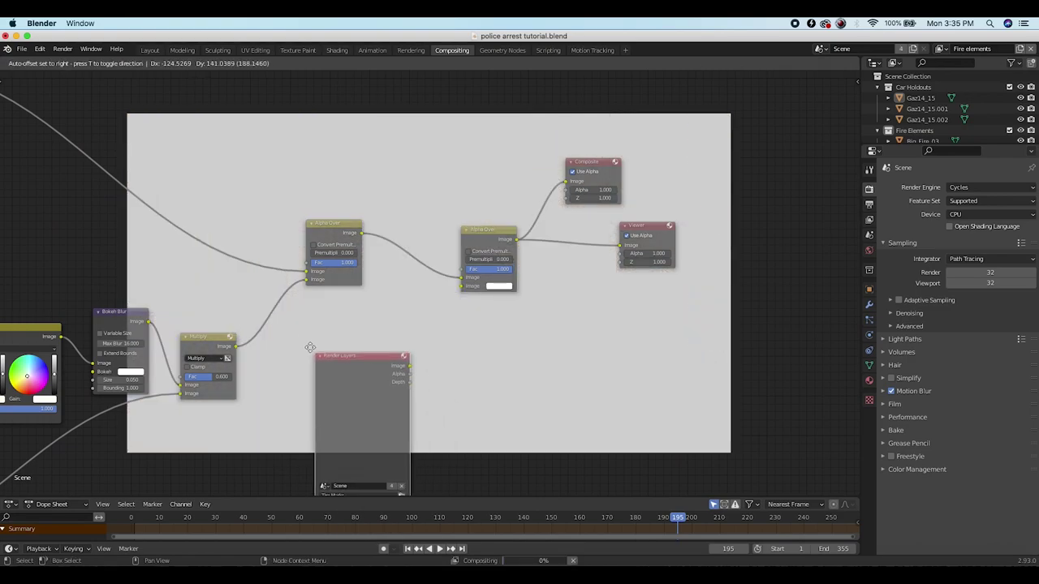
left_click(274, 334)
middle_click_drag(273, 334, 269, 288)
left_click(327, 439)
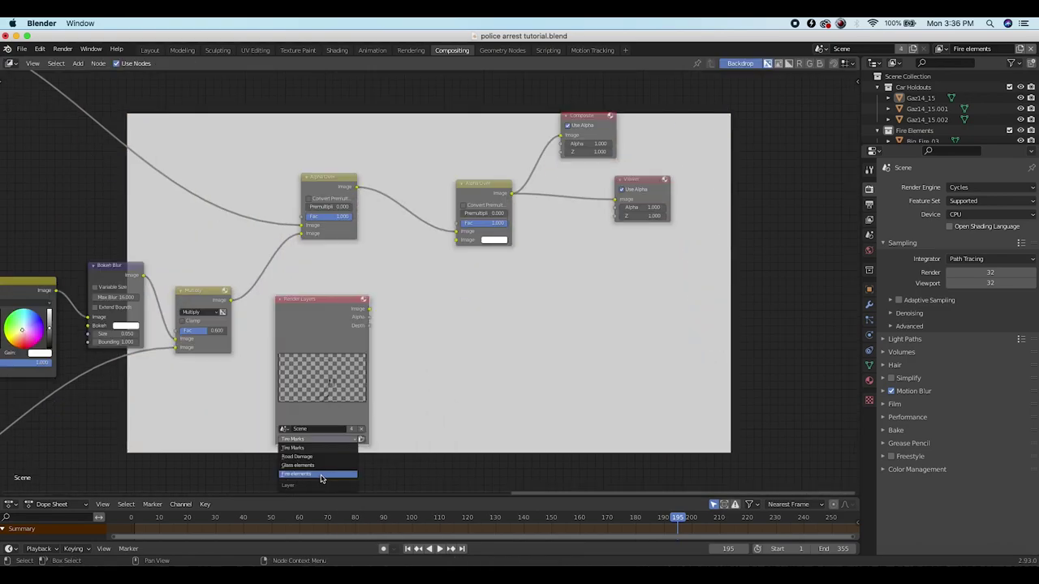
left_click(320, 478)
left_click_drag(369, 308, 459, 241)
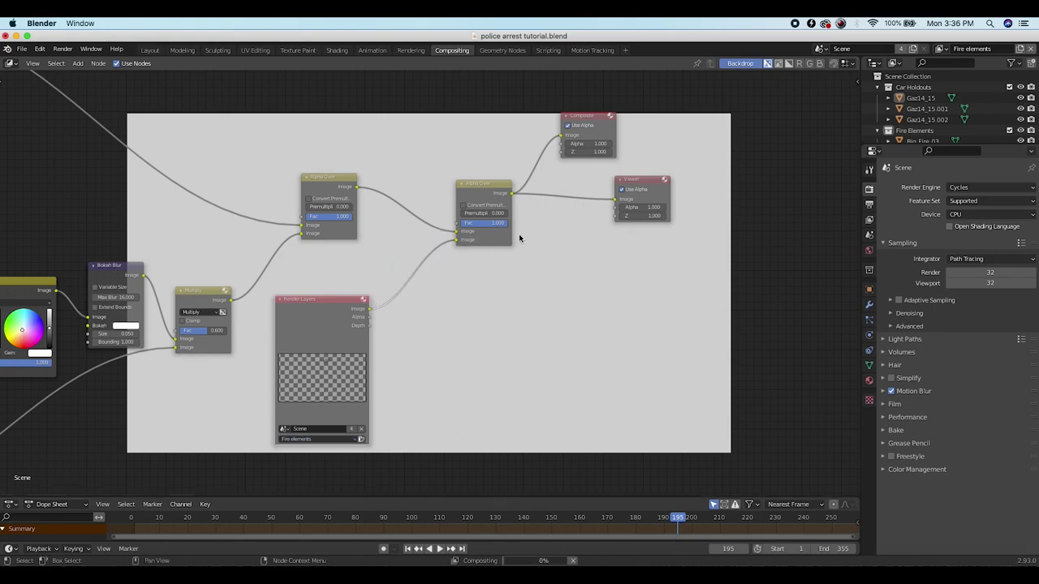
Insert a Glare node between the Fire elements Render Layers node and the last Alpha Over node
middle_click_drag(593, 116, 496, 223)
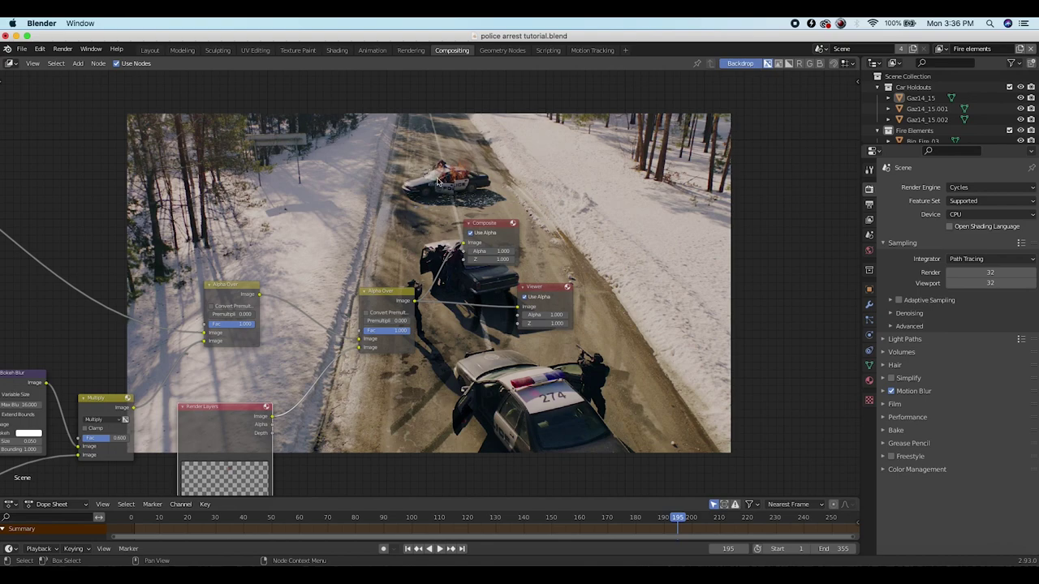
scroll(341, 237, "left", 5)
scroll(341, 237, "up", 2)
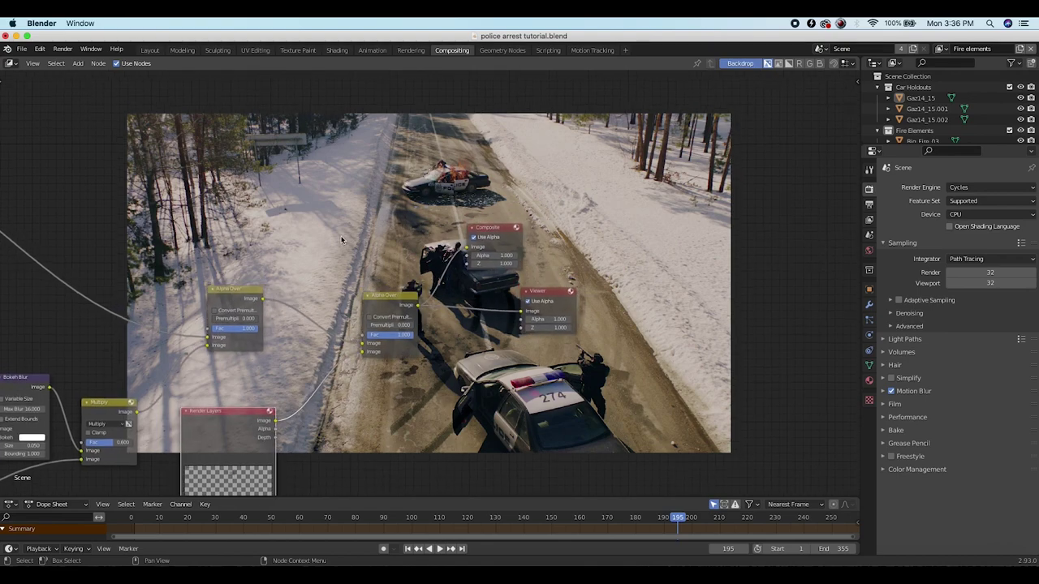
scroll(341, 237, "down", 3)
scroll(341, 240, "left", 1)
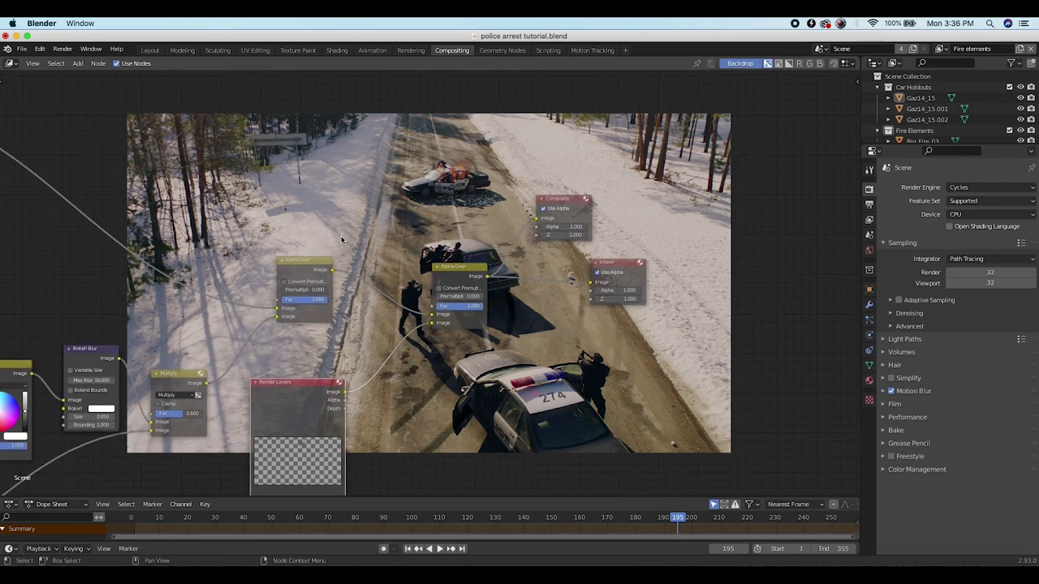
scroll(427, 309, "down", 5)
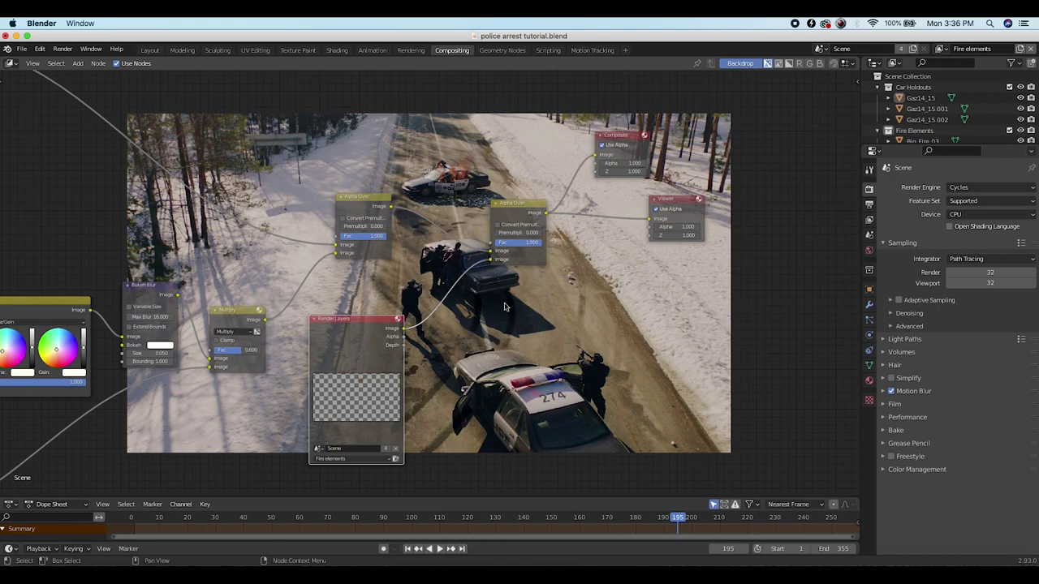
key("shift+a")
mouse_move(431, 451)
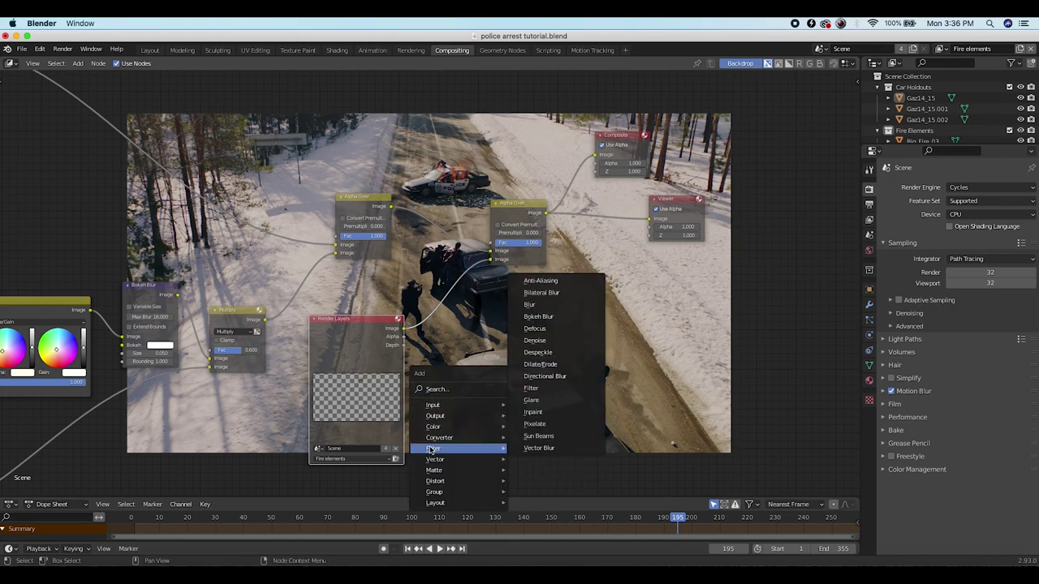
left_click(532, 401)
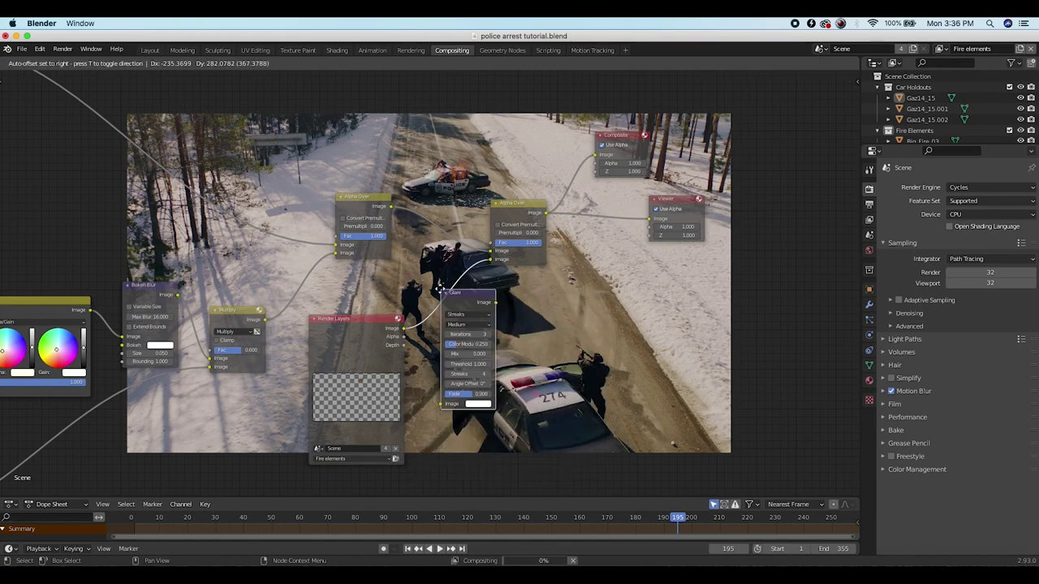
left_click(459, 326)
Set the Glare node to Fog Glow with High quality and a threshold of 0.1
left_click(459, 306)
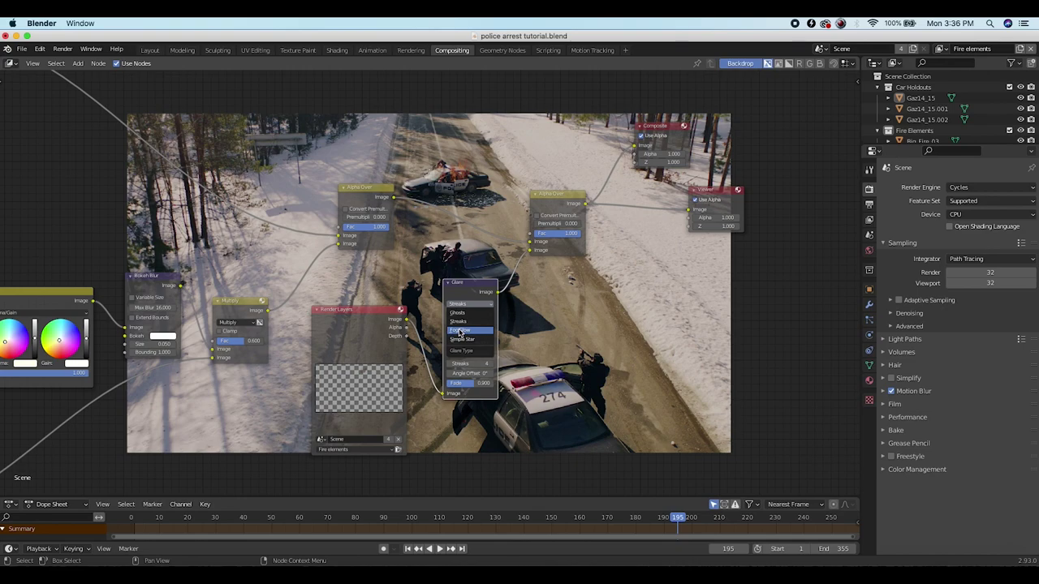
left_click(460, 330)
left_click(459, 314)
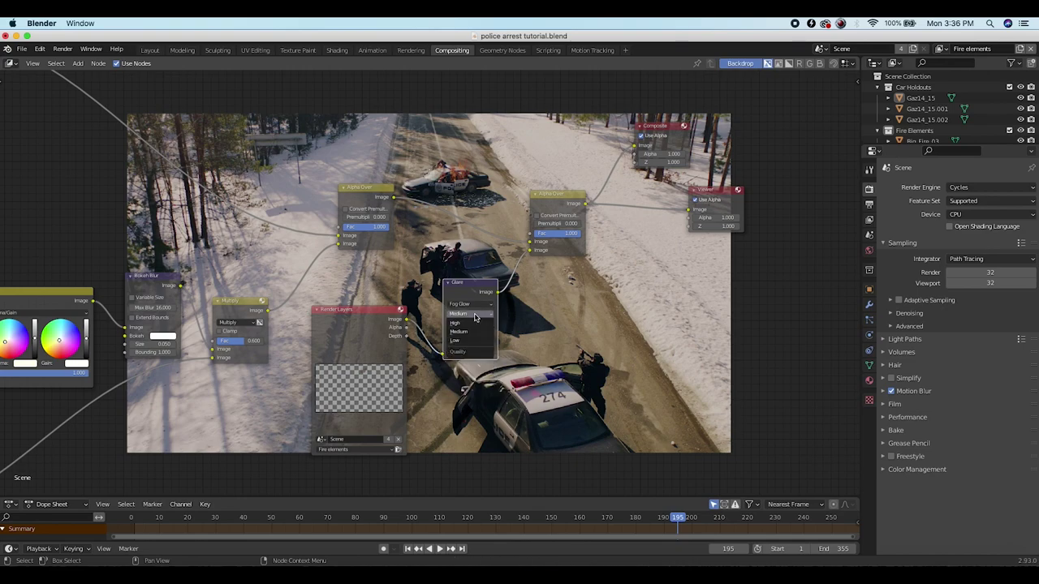
left_click(459, 322)
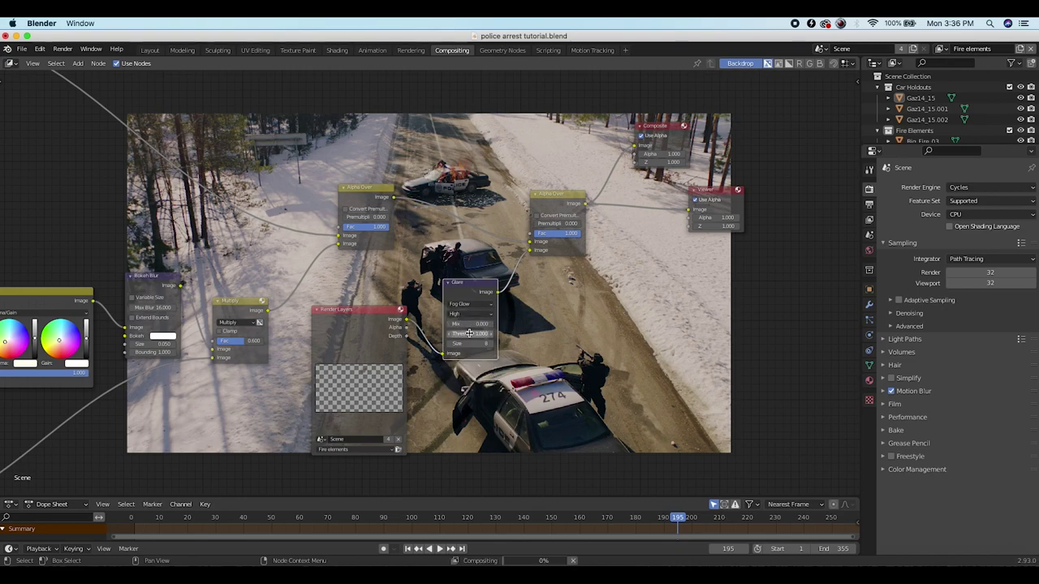
left_click(469, 334)
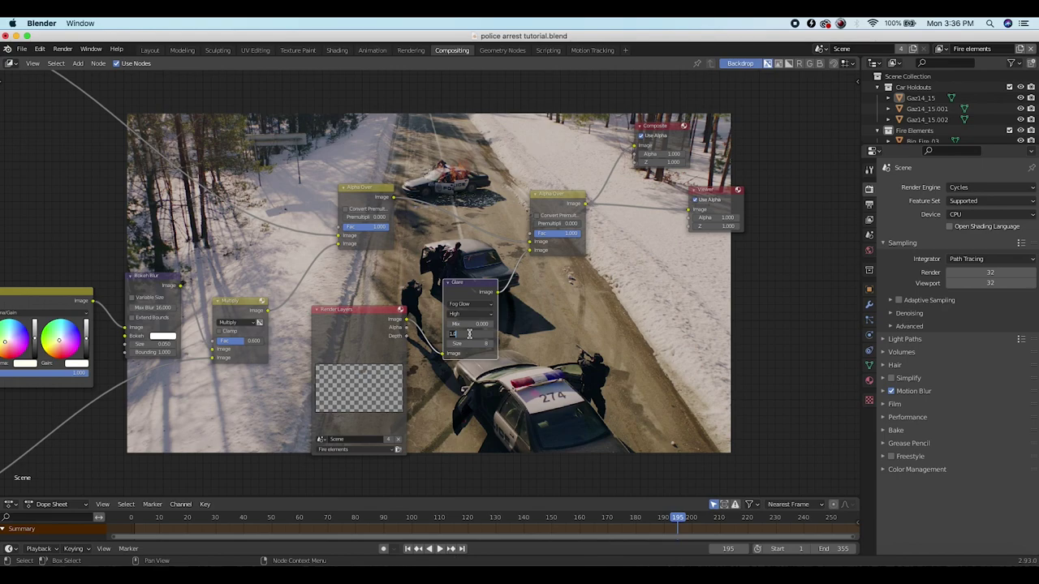
type(".1")
key("Return")
Space out the Fire elements Render Layers and Glare nodes and insert an RGB Curves node between them
left_click(384, 329)
left_click_drag(385, 329, 368, 340)
left_click(467, 290)
left_click_drag(467, 289, 496, 276)
key("shift+a")
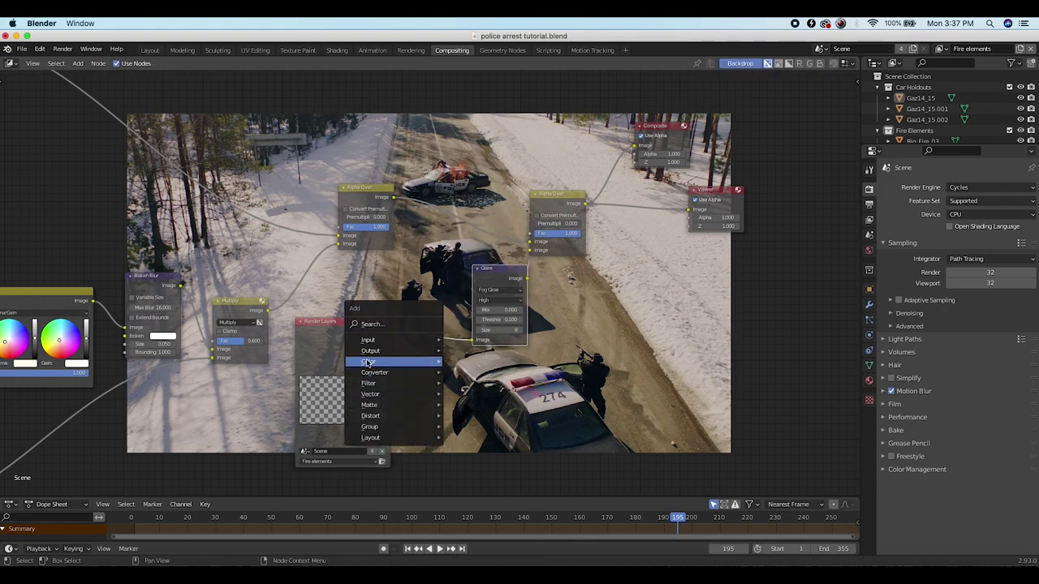
mouse_move(389, 361)
left_click(466, 481)
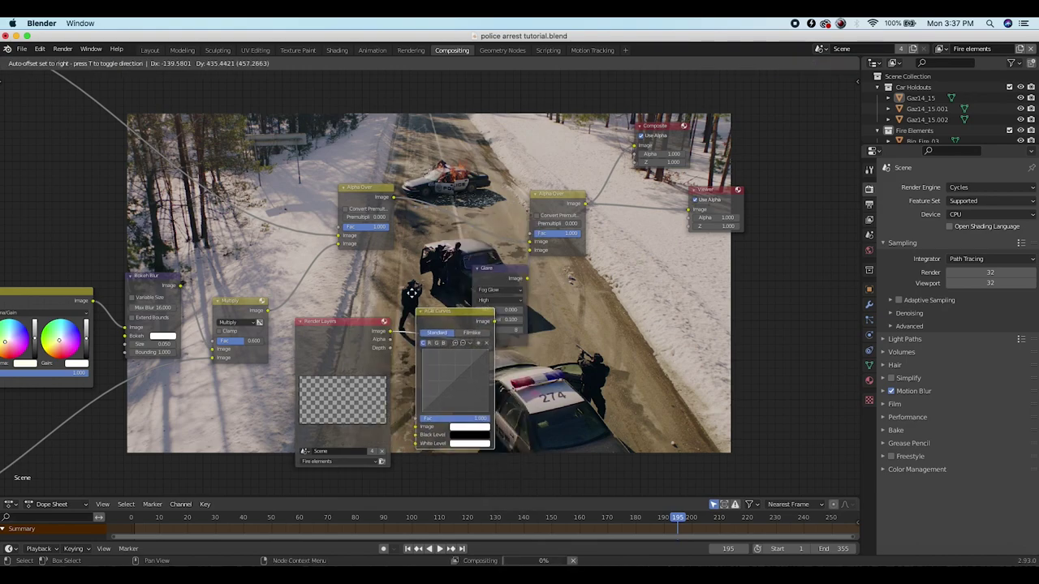
left_click(503, 296)
Brighten the fire with a curve point at about X 0.53, Y 0.75 and enlarge the backdrop to check the flames
middle_click_drag(560, 330, 581, 345)
left_click_drag(484, 379, 486, 366)
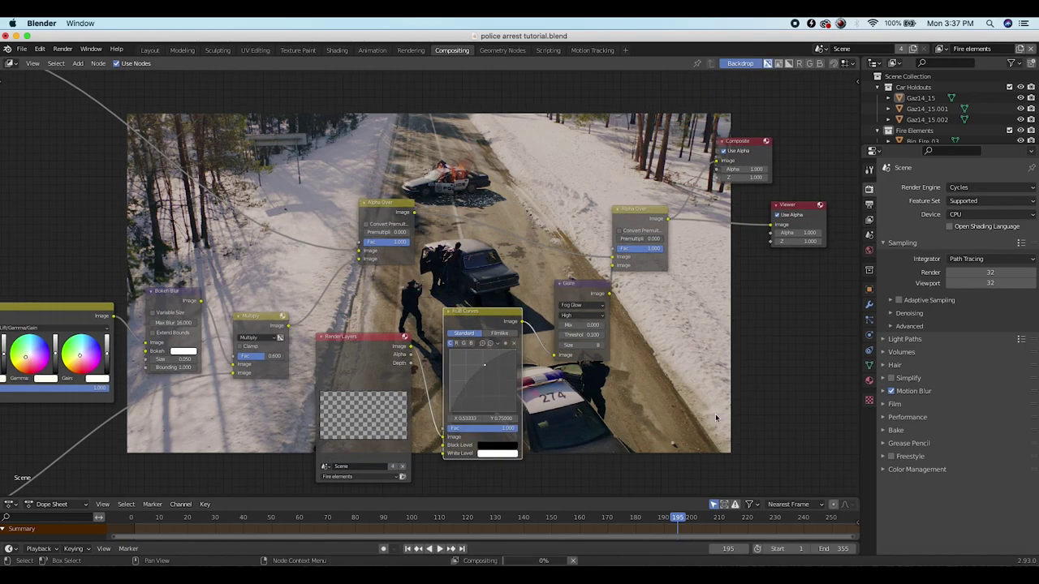
middle_click_drag(779, 277, 708, 308)
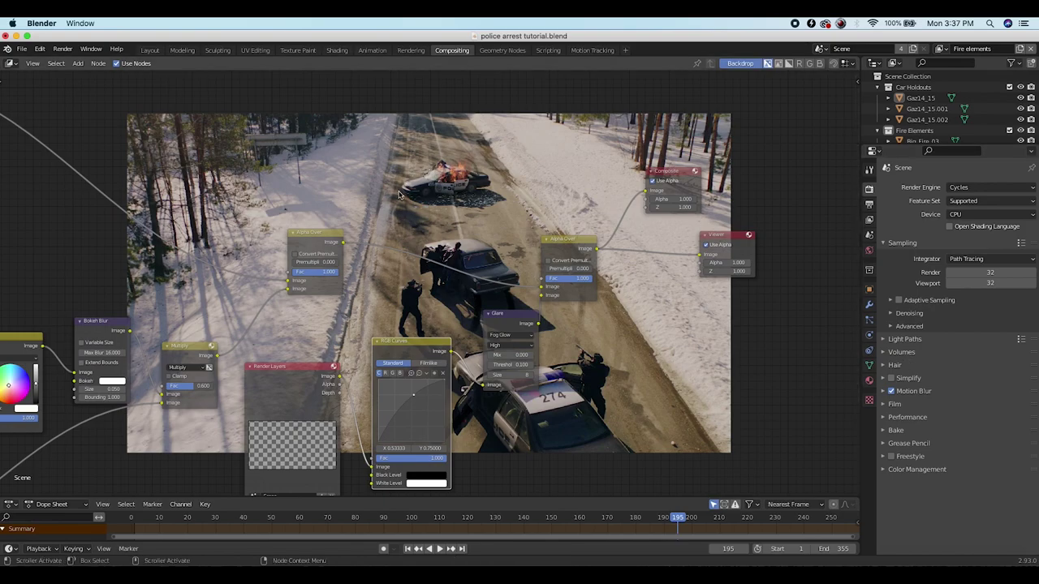
scroll(431, 187, "up", 1)
scroll(431, 188, "down", 2)
key("alt+v")
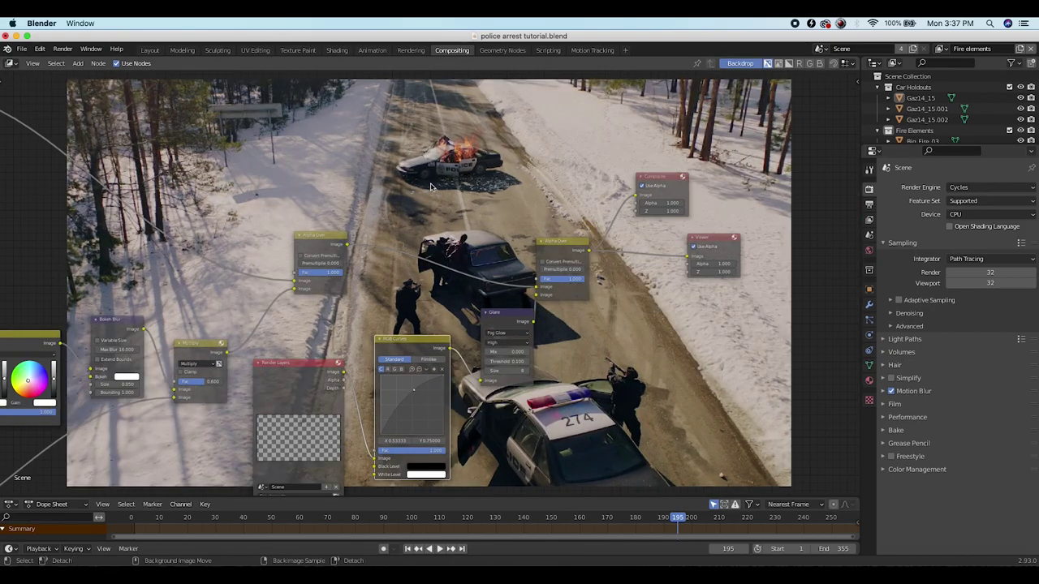
key("alt+v")
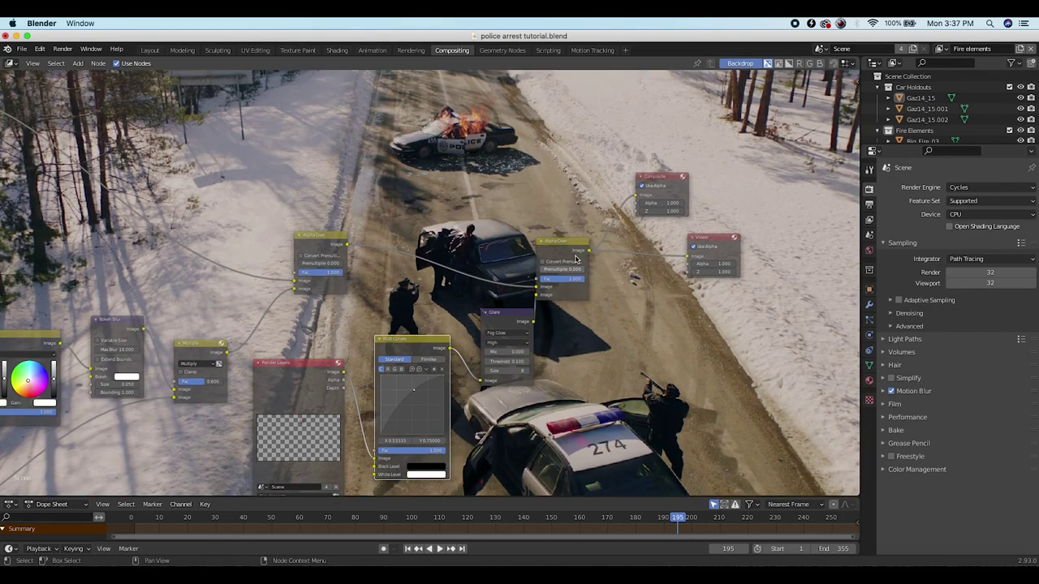
Insert a Hue Saturation Value node between the Glare node and the last Alpha Over node
left_click(521, 312)
key("shift+a")
mouse_move(507, 319)
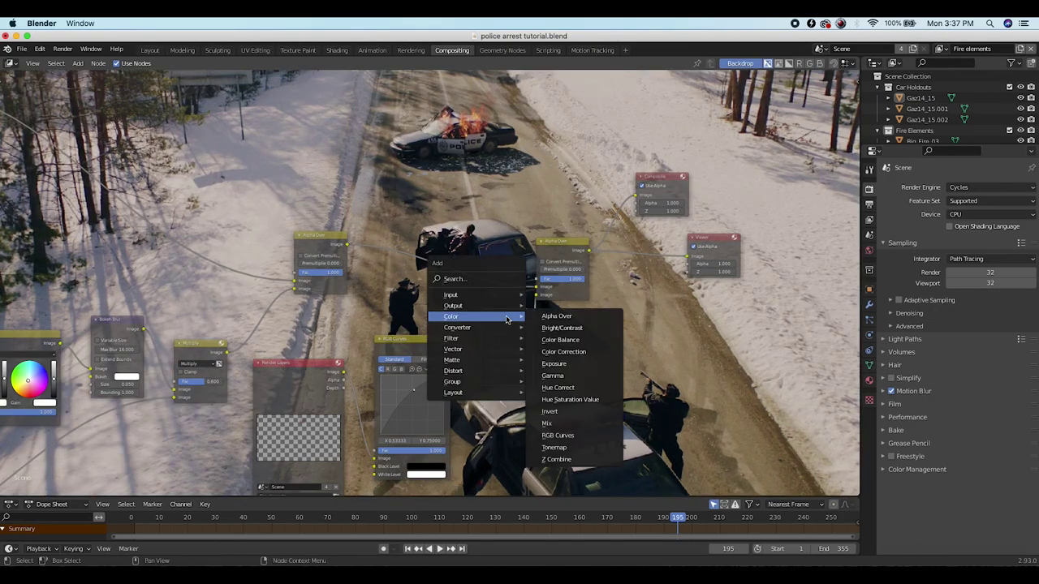
left_click(563, 400)
left_click(549, 304)
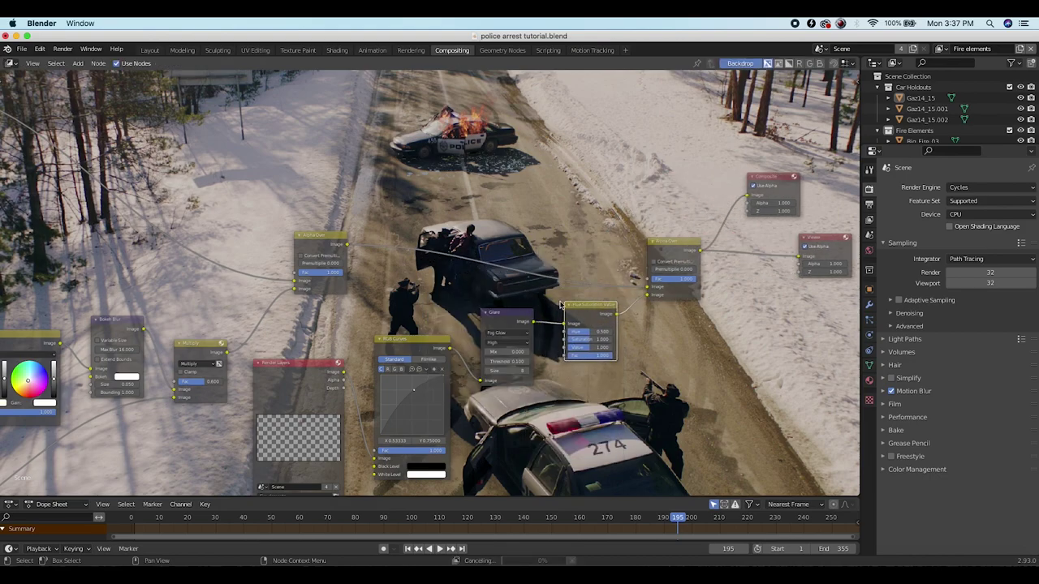
Set the saturation of the fire's Hue Saturation Value node to 0.9
left_click(590, 339)
key("Return")
left_click(592, 341)
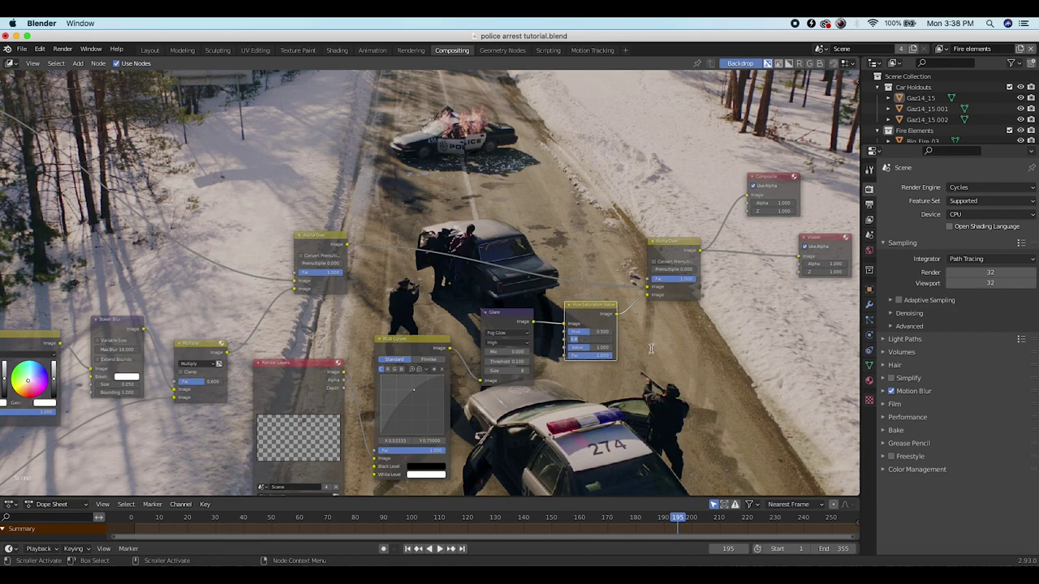
key("Return")
Move the fire curve's point to about X 0.49, Y 0.75 and shrink the backdrop to show the whole frame
left_click(414, 391)
key("v")
key("v")
mouse_move(554, 184)
middle_mouse_down()
mouse_move(461, 253)
mouse_move(548, 176)
middle_mouse_up()
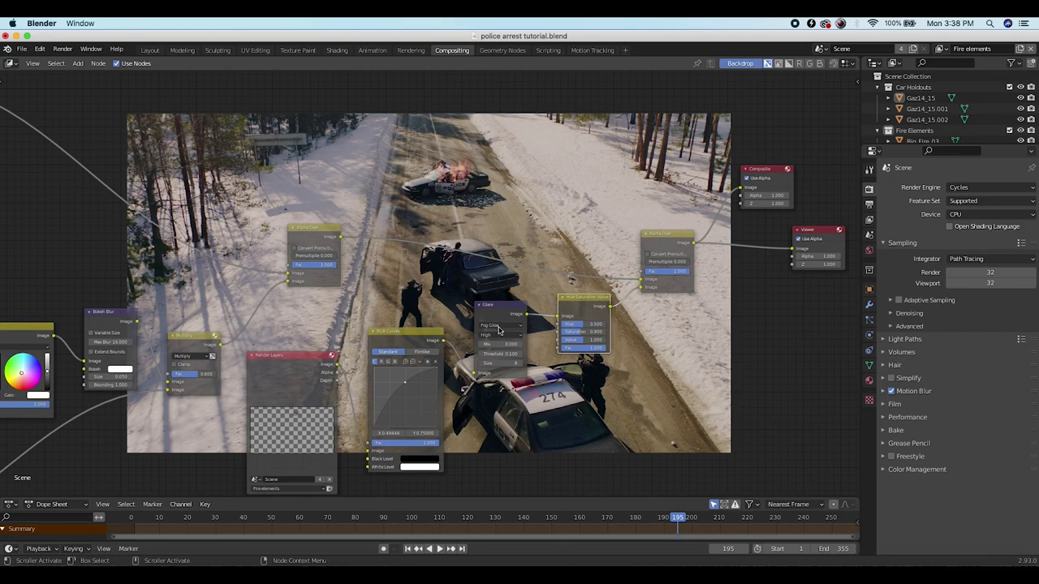
Insert a Color Balance node between the last Alpha Over node and the Viewer node
key("Home")
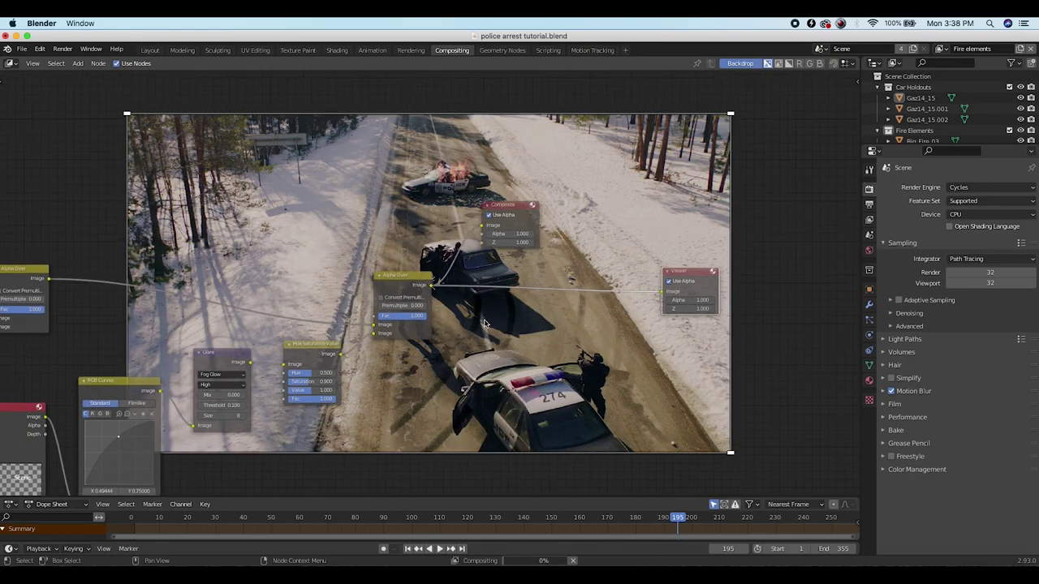
middle_click_drag(487, 317, 495, 312)
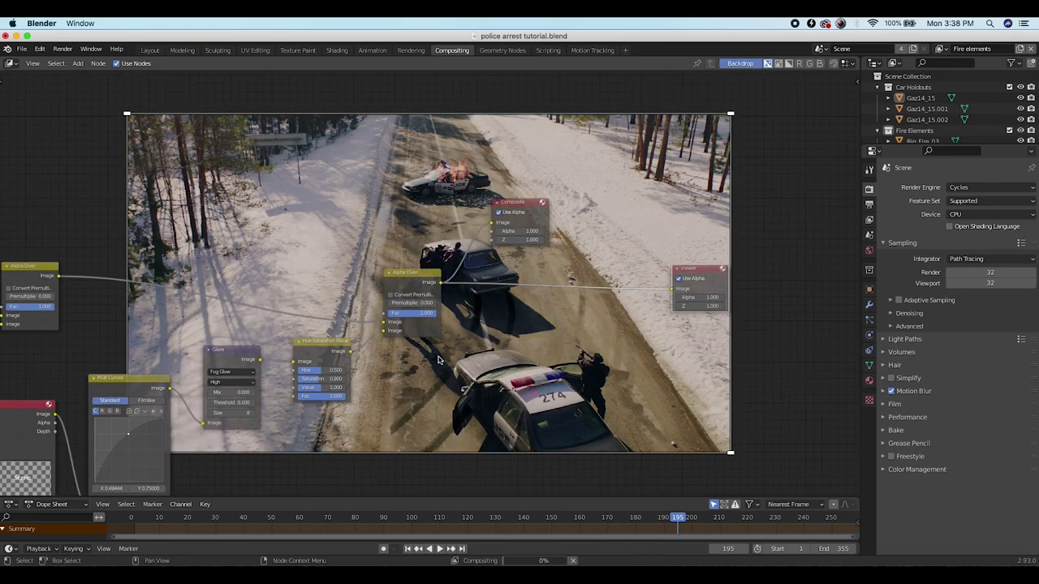
key("shift+a")
mouse_move(428, 365)
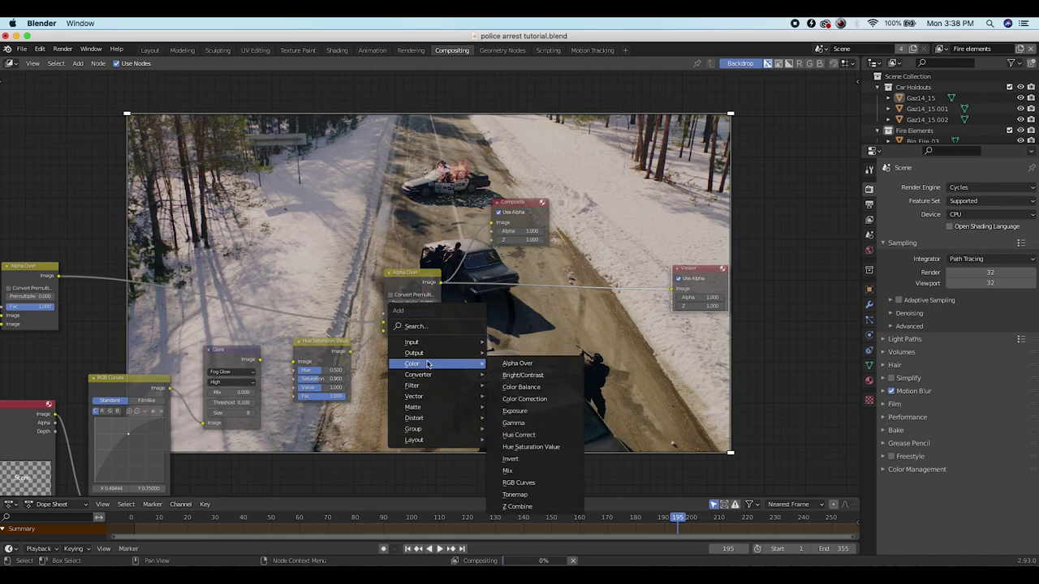
left_click(513, 387)
left_click(502, 281)
middle_click_drag(550, 341, 443, 355)
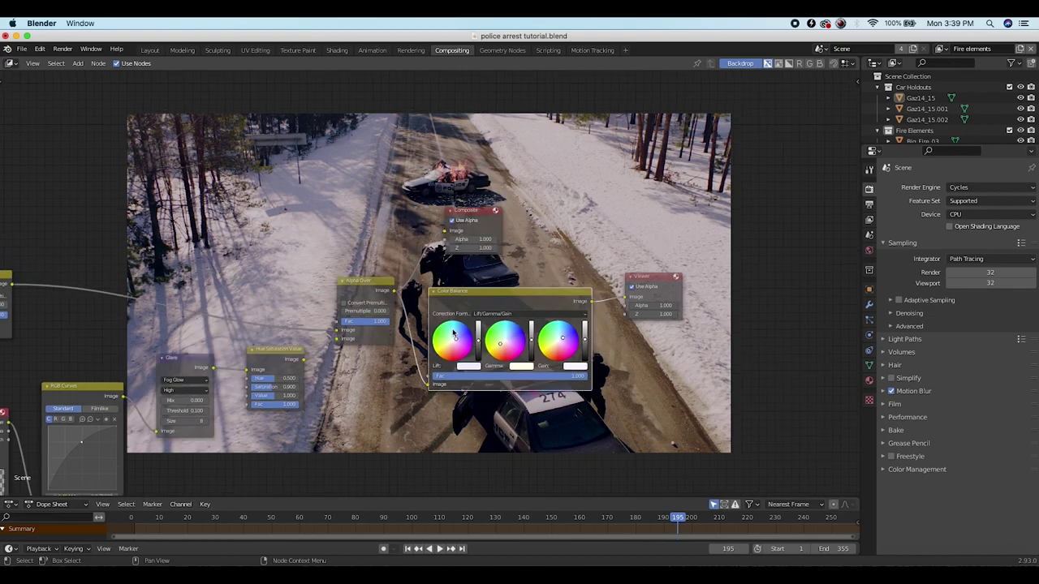
Review the compositor's node chain from the Bokeh Blur and Multiply nodes through the fire layer to the final Color Balance node
scroll(571, 193, "left", 10)
scroll(571, 194, "up", 5)
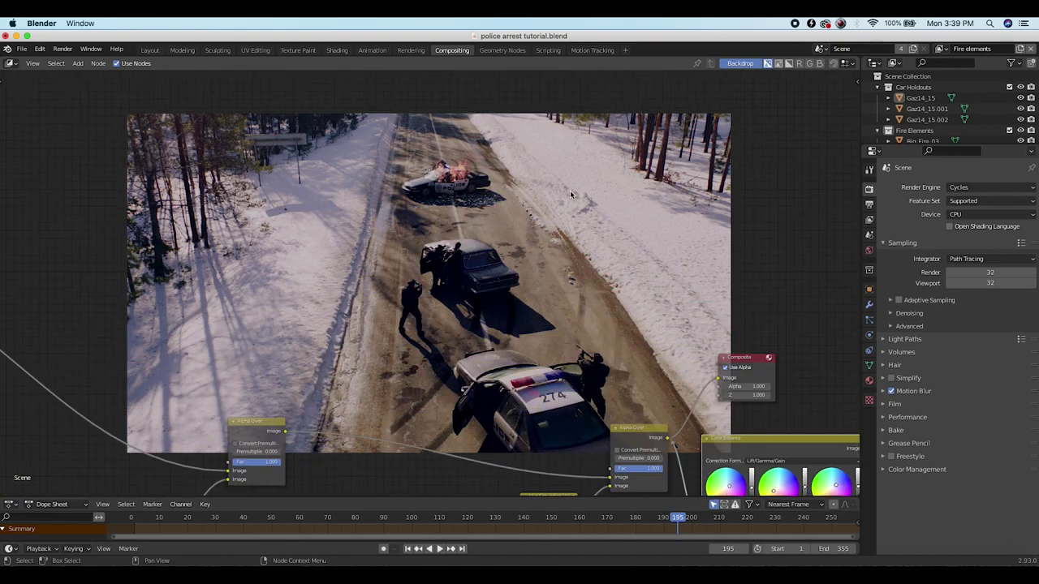
scroll(570, 194, "down", 4)
scroll(570, 190, "down", 5)
scroll(570, 190, "left", 3)
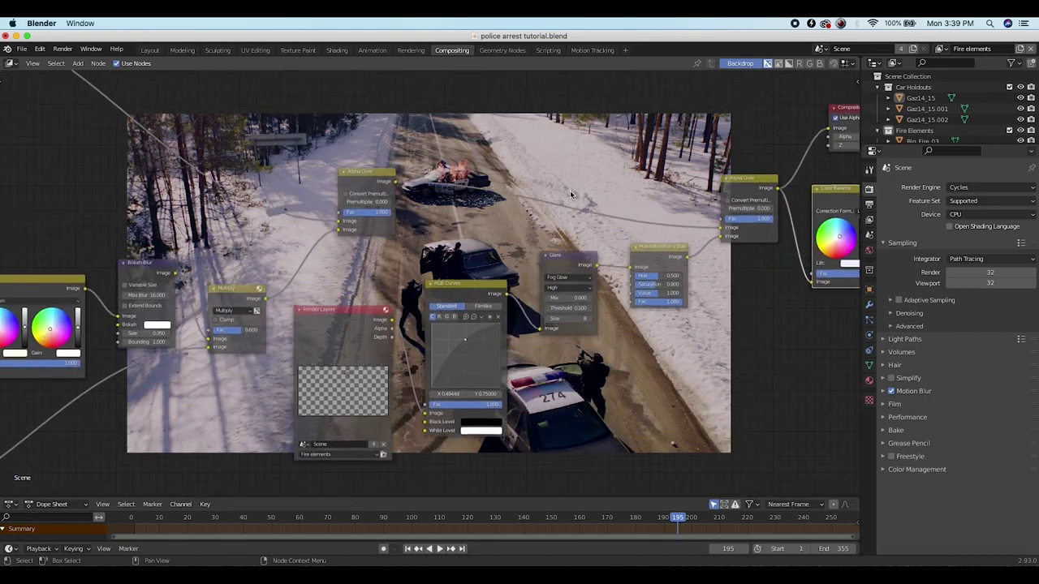
scroll(541, 265, "down", 2)
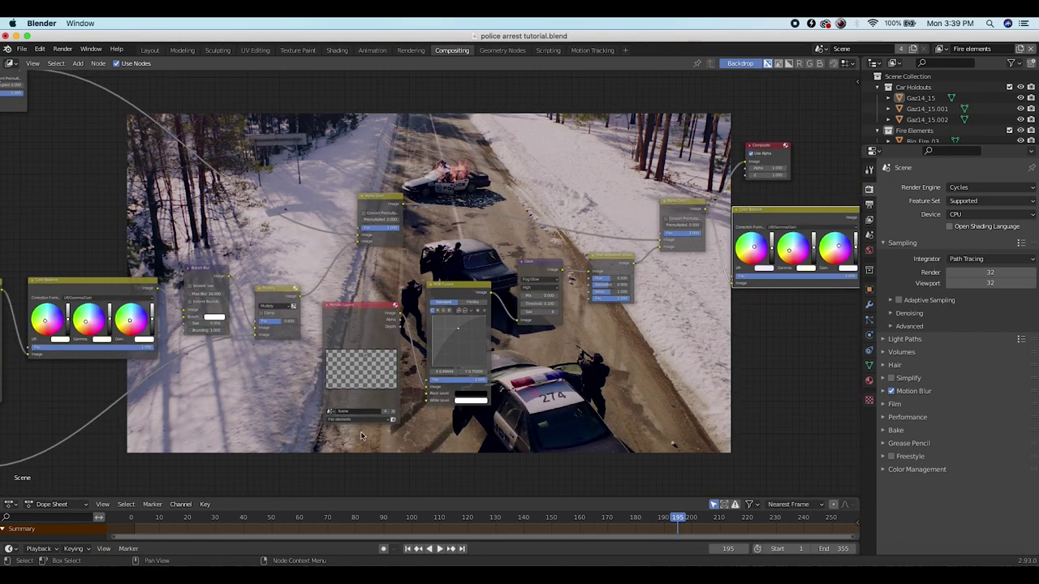
scroll(522, 287, "down", 2)
left_click(62, 49)
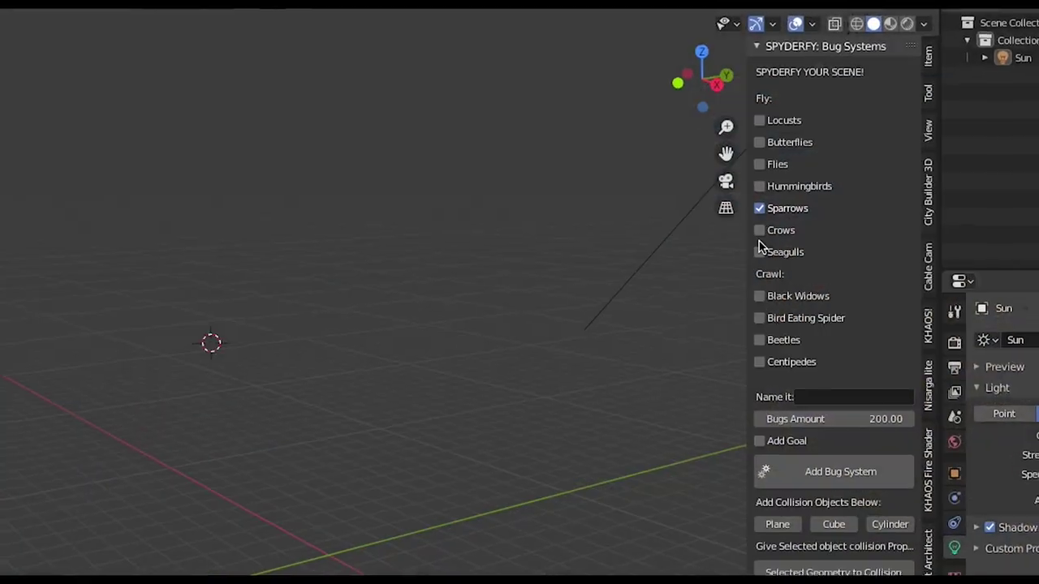
Include Crows and Seagulls among the flying creatures of the Spyderfy bug system and name it Flock
left_click(761, 230)
left_click(761, 253)
left_click(833, 399)
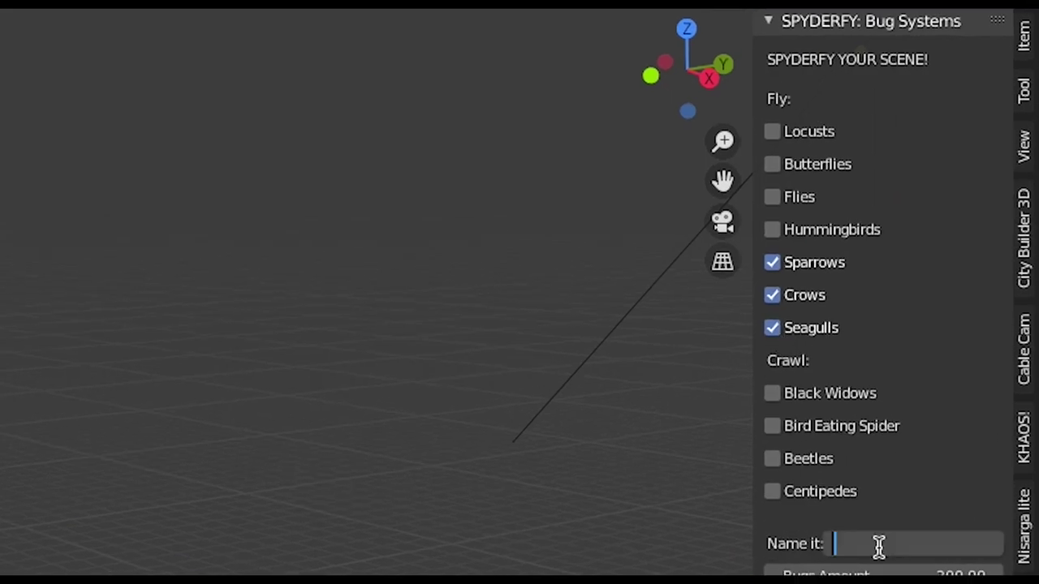
type("Flock")
Enable Add Goal for the bug system and set the bugs amount to 120
left_click(777, 562)
left_click(857, 578)
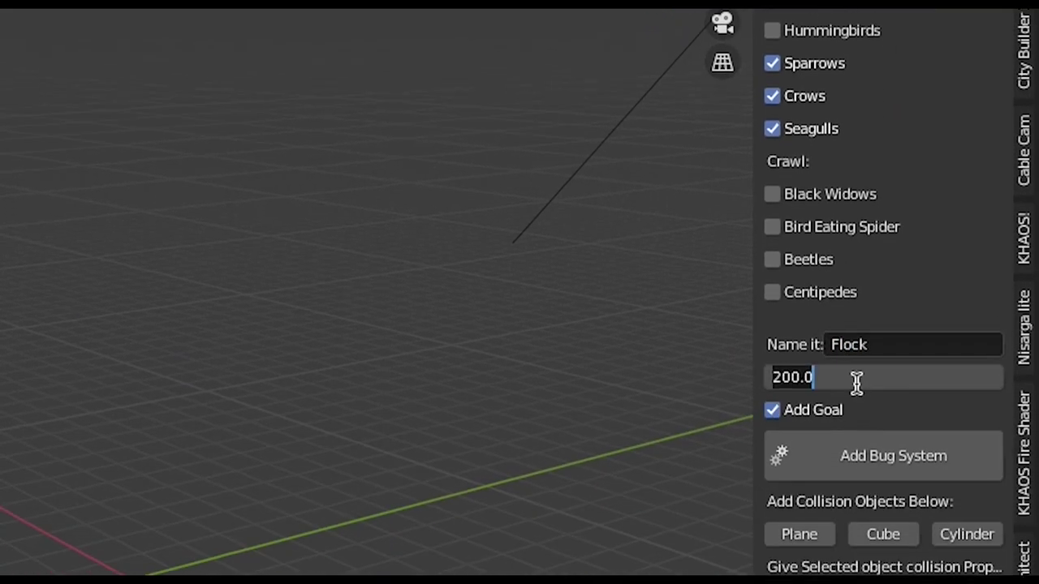
type("120")
key("Return")
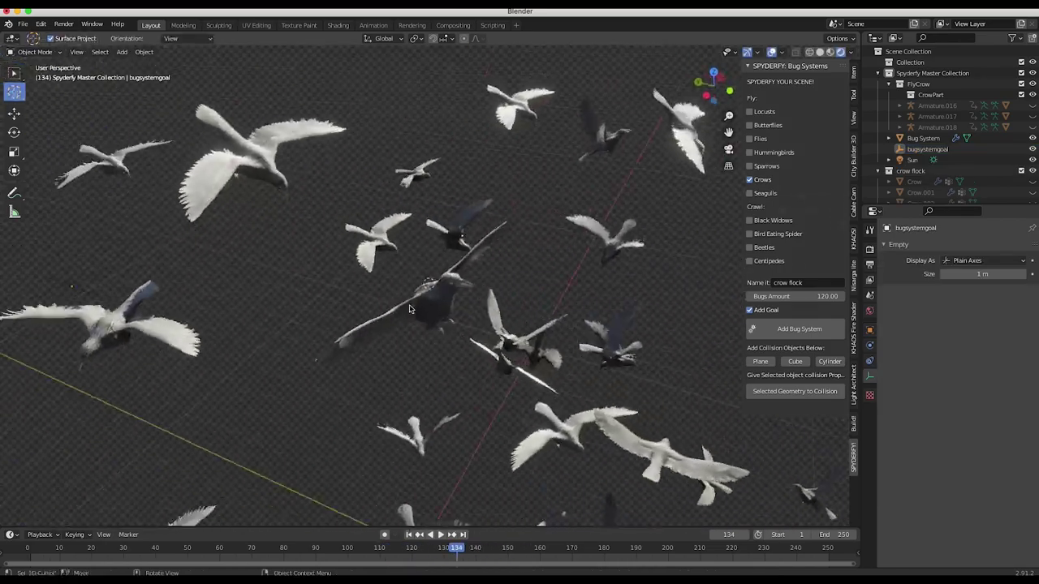
middle_click_drag(382, 302, 410, 310)
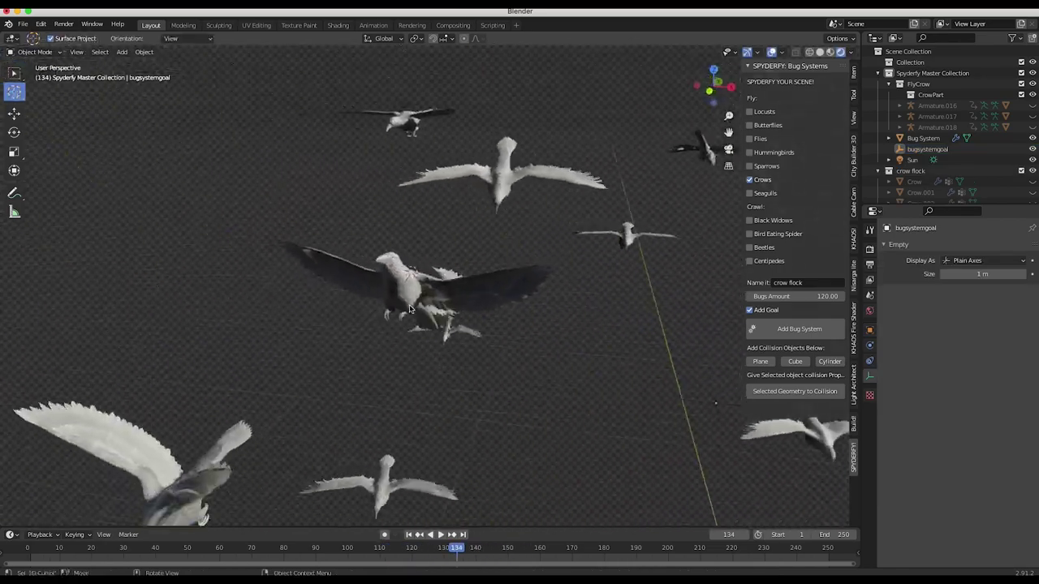